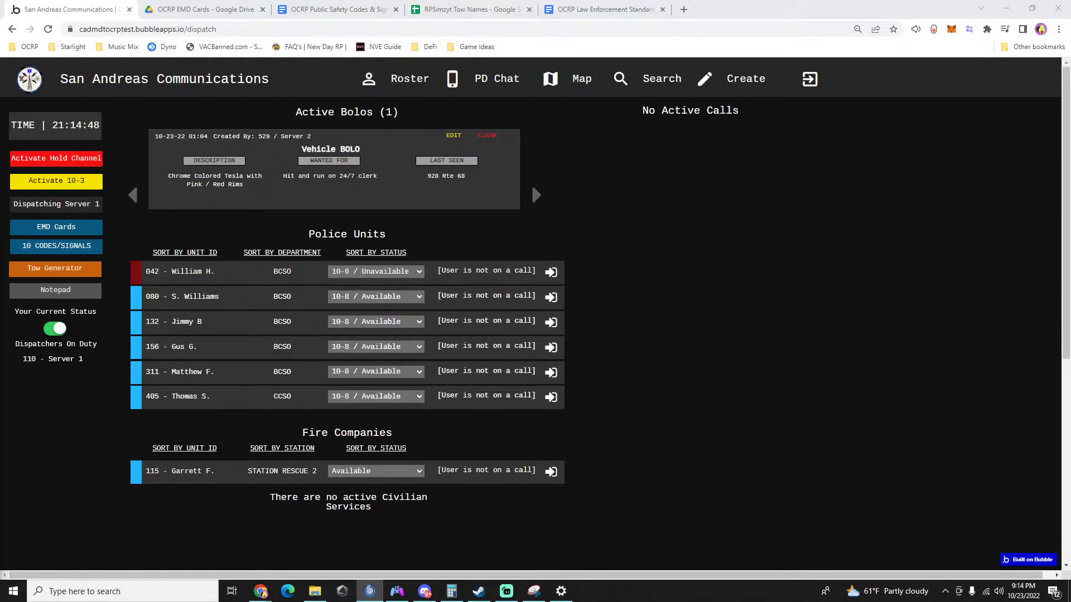
{"action": "key", "text": "alt+Tab"}
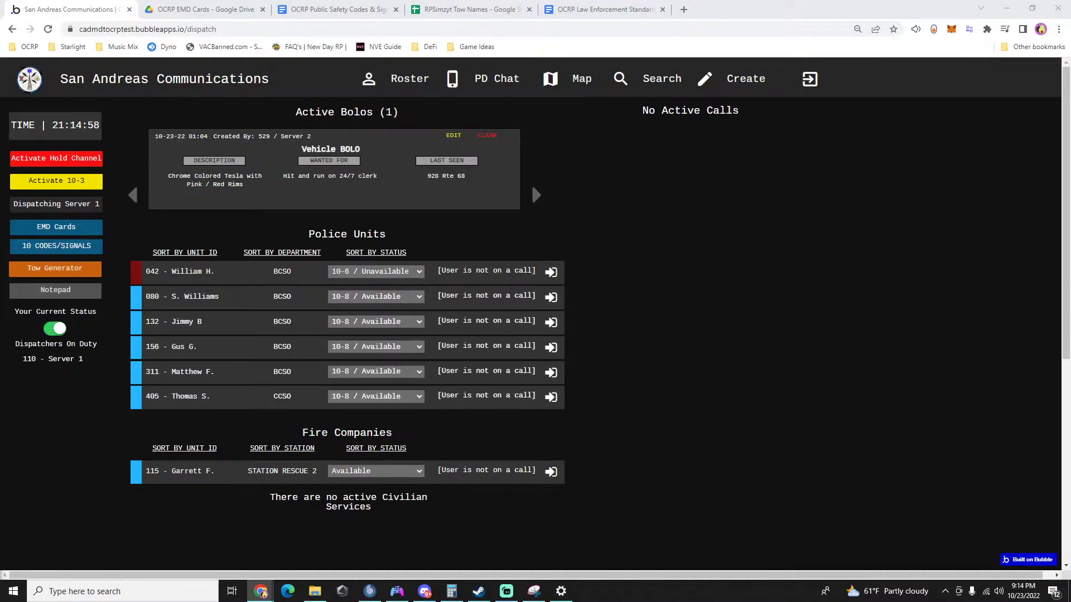
{"action": "key", "text": "alt+Tab"}
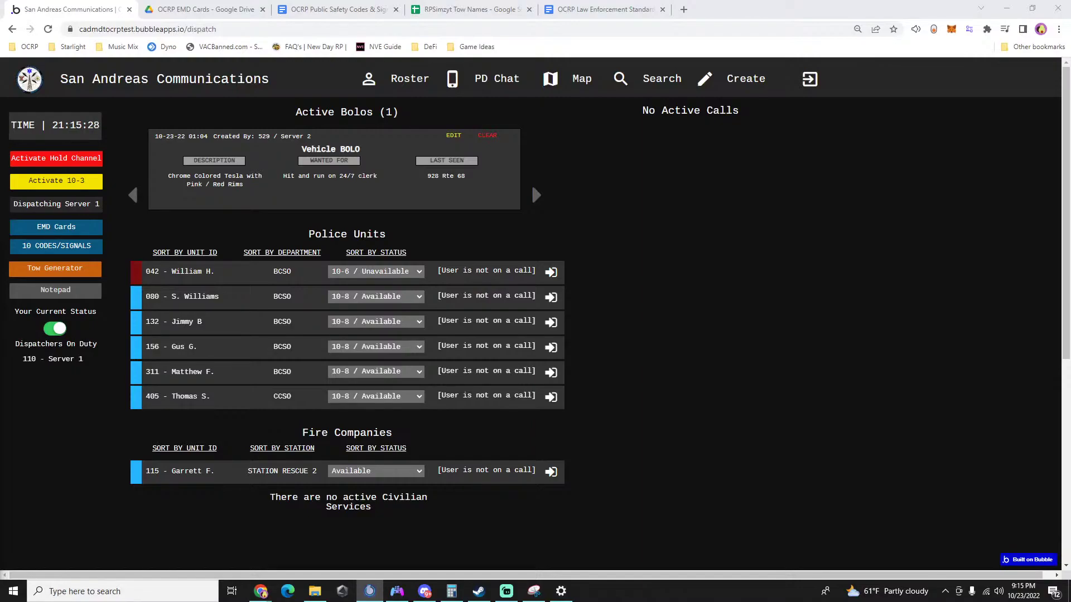
Activate the priority hold on the channel and release it again.
{"action": "left_click", "coordinate": [84, 158]}
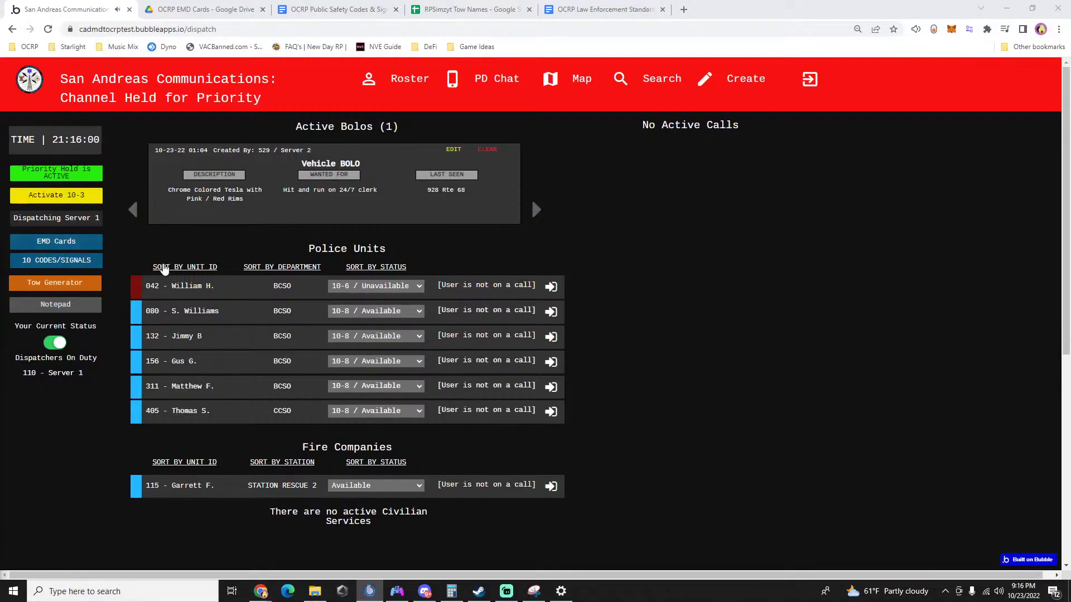
{"action": "left_click", "coordinate": [53, 176]}
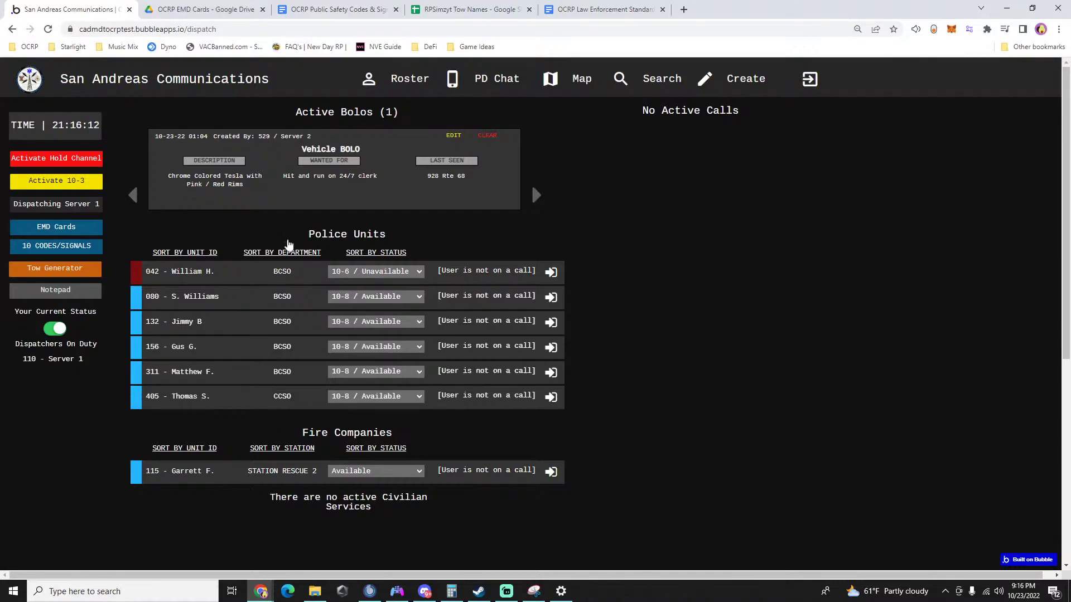
Set police unit 042's status to 10-8 / Available.
{"action": "left_click", "coordinate": [366, 270]}
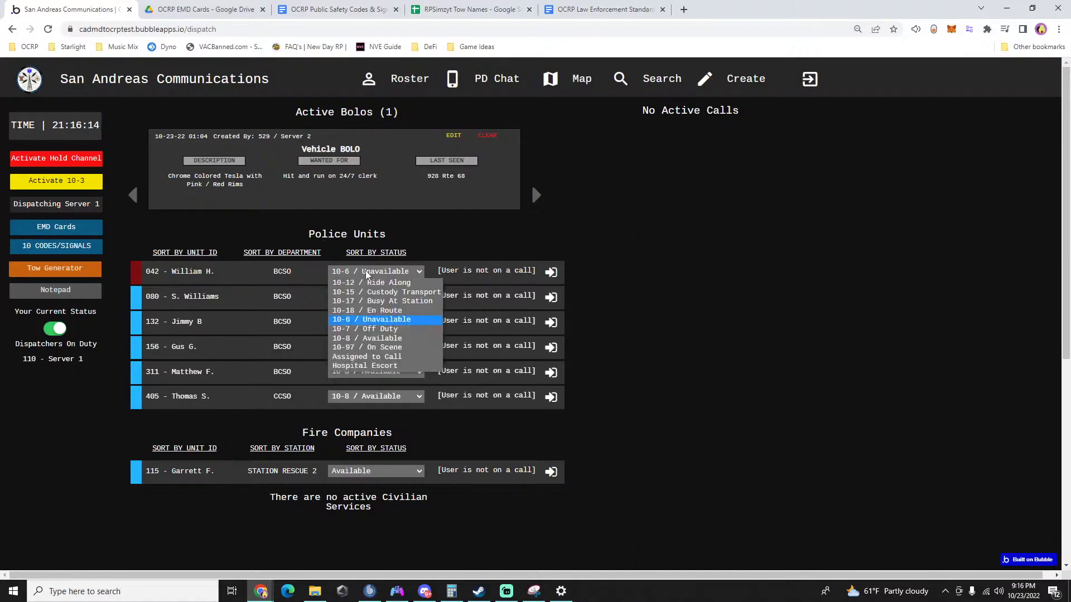
{"action": "left_click", "coordinate": [360, 335]}
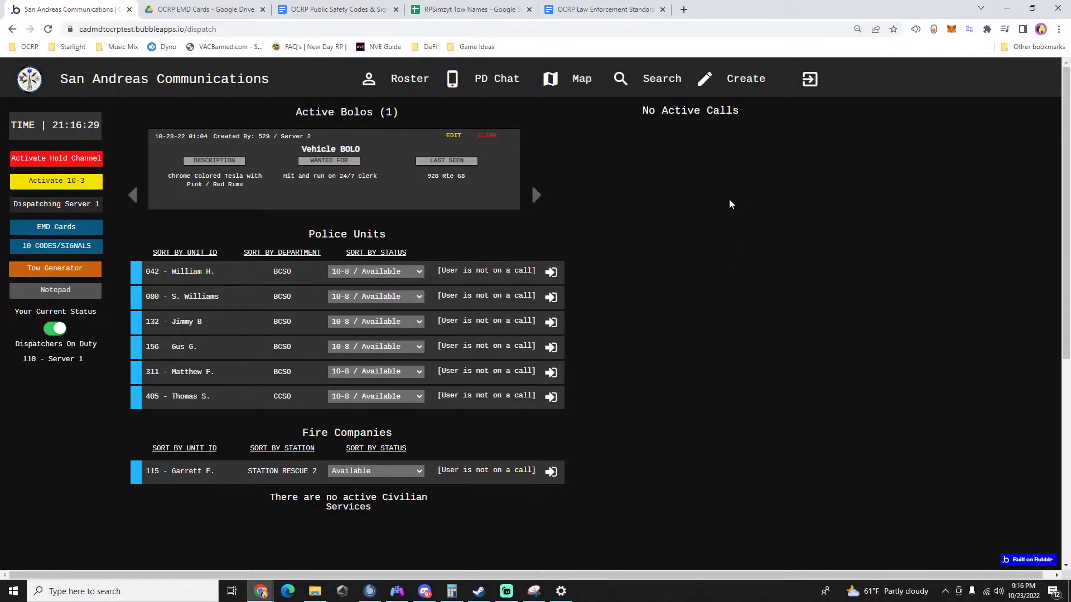
Start a new call with the description 311/080/ and choose postal 1007 as its location.
{"action": "left_click", "coordinate": [746, 78]}
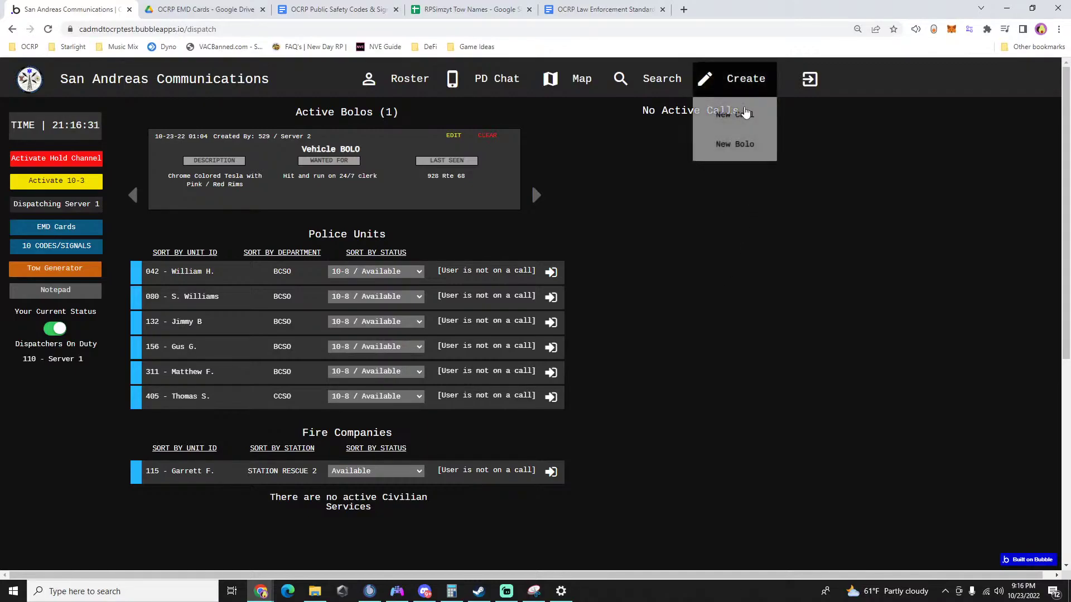
{"action": "left_click", "coordinate": [743, 112]}
{"action": "type", "text": "311/080"}
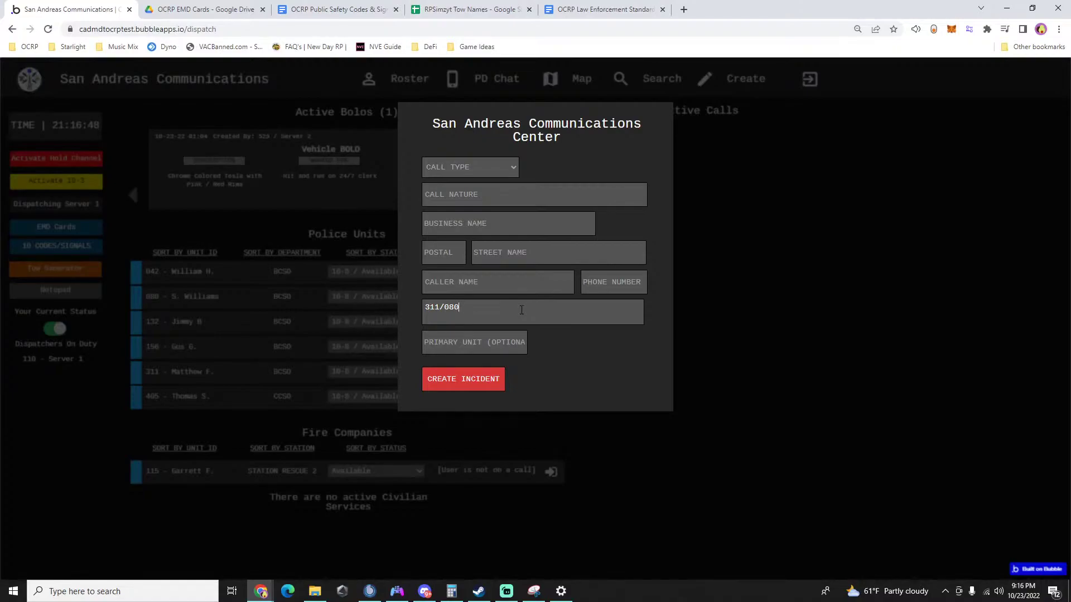
{"action": "type", "text": "/1"}
{"action": "left_click", "coordinate": [438, 261]}
{"action": "type", "text": "1007"}
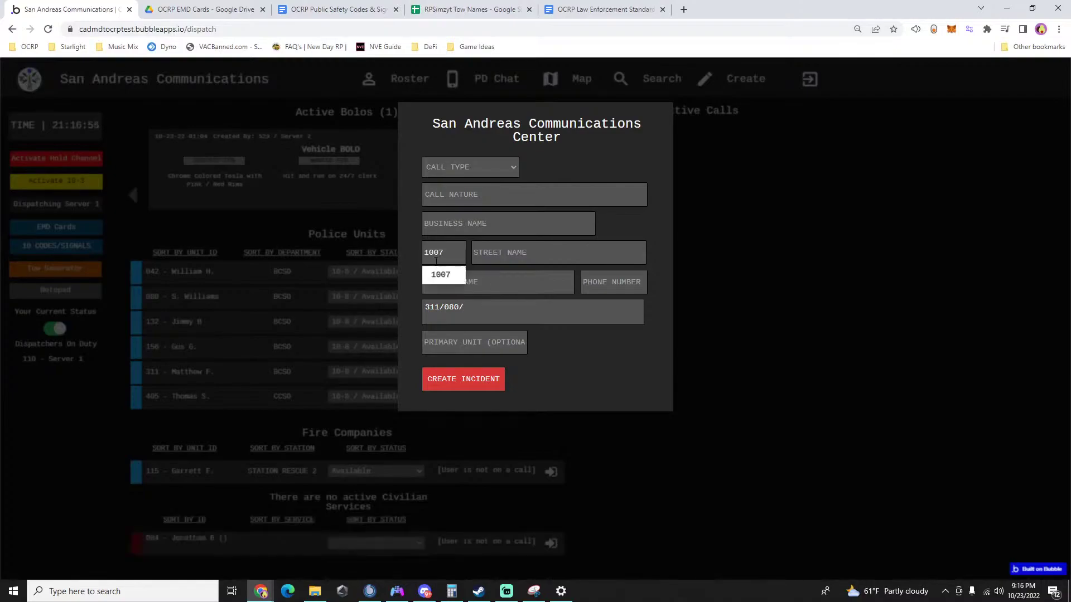
{"action": "left_click", "coordinate": [436, 273]}
Switch to the dispatch map image, examine the roads around postal 1007 at Stab City, and return to the call form.
{"action": "key", "text": "super"}
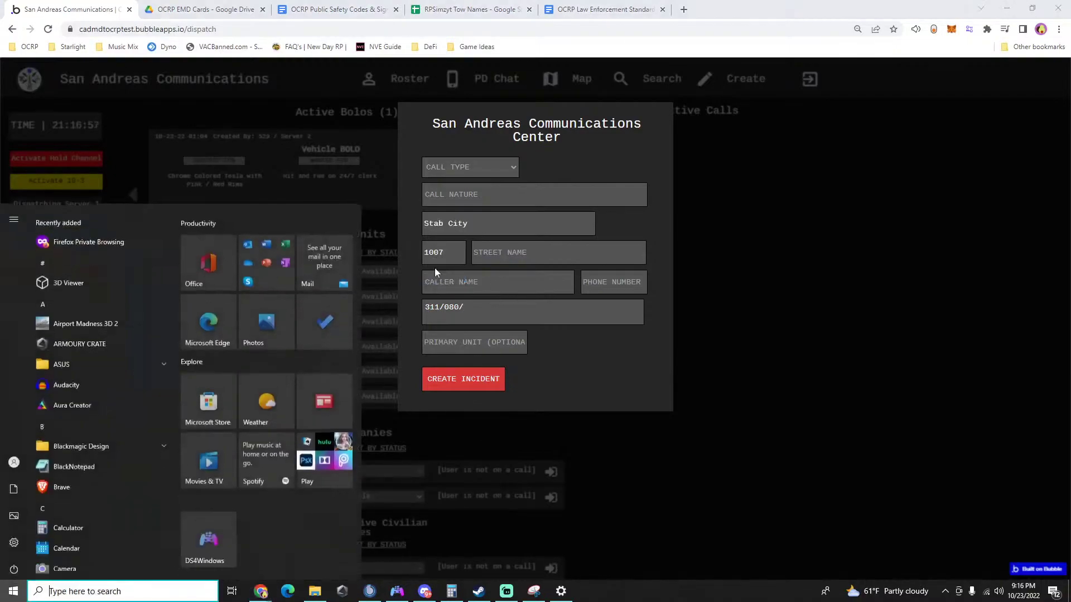
{"action": "left_click", "coordinate": [433, 268]}
{"action": "scroll", "coordinate": [615, 275], "scroll_direction": "up", "scroll_amount": 2}
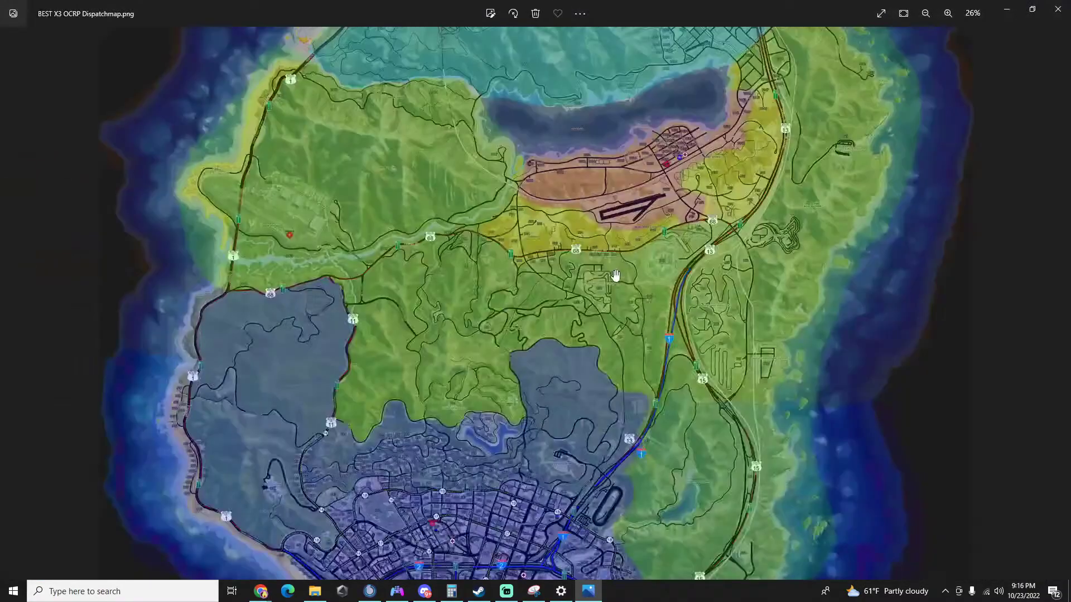
{"action": "scroll", "coordinate": [615, 275], "scroll_direction": "up", "scroll_amount": 3}
{"action": "left_click_drag", "start_coordinate": [433, 103], "coordinate": [478, 352]}
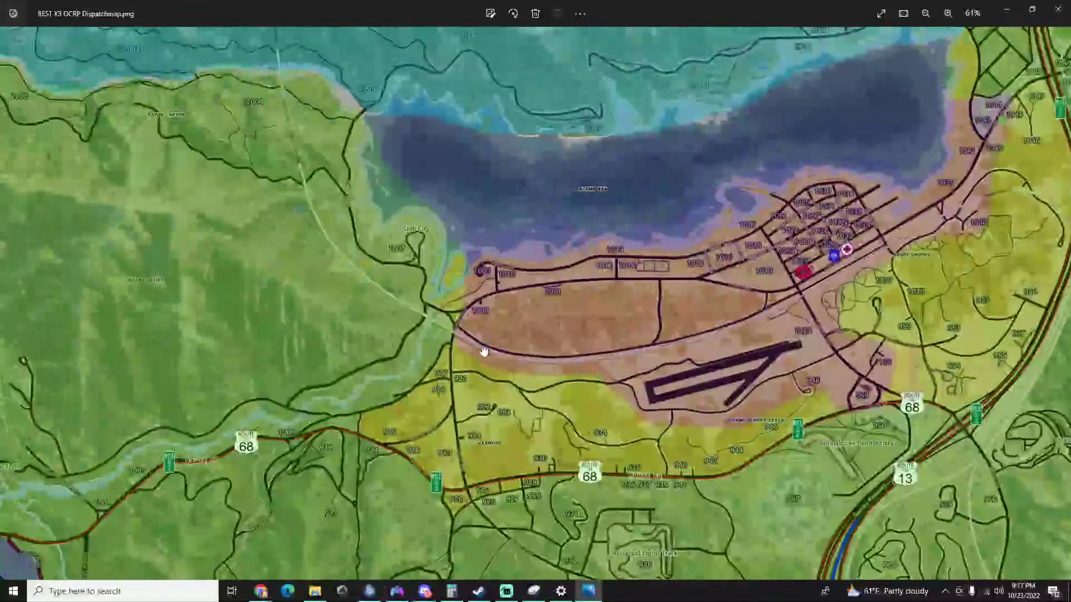
{"action": "scroll", "coordinate": [421, 254], "scroll_direction": "up", "scroll_amount": 3}
{"action": "left_click_drag", "start_coordinate": [423, 255], "coordinate": [538, 343]}
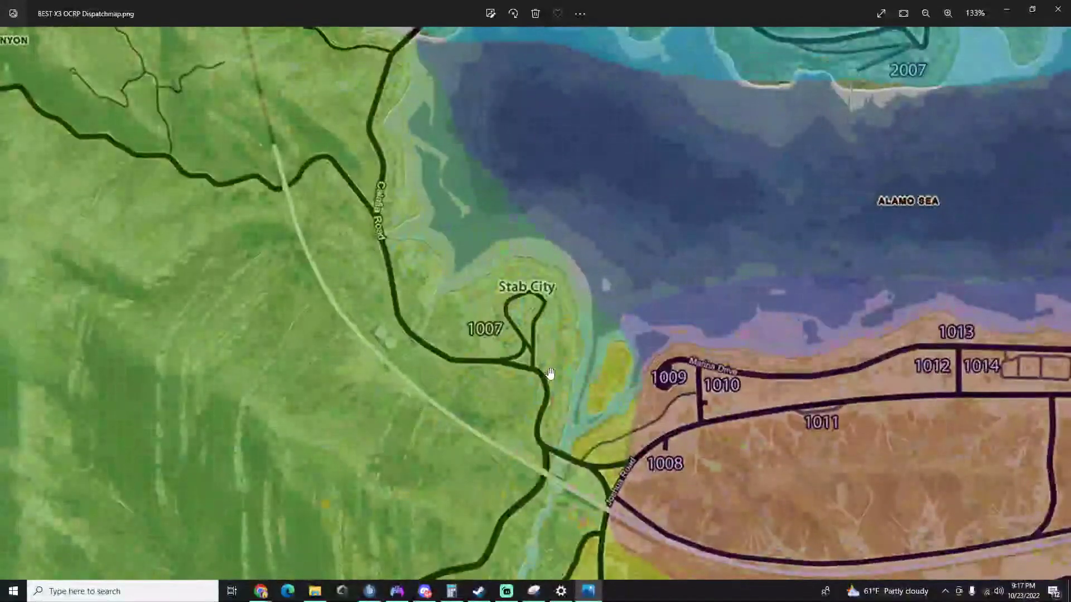
{"action": "key", "text": "alt+Tab"}
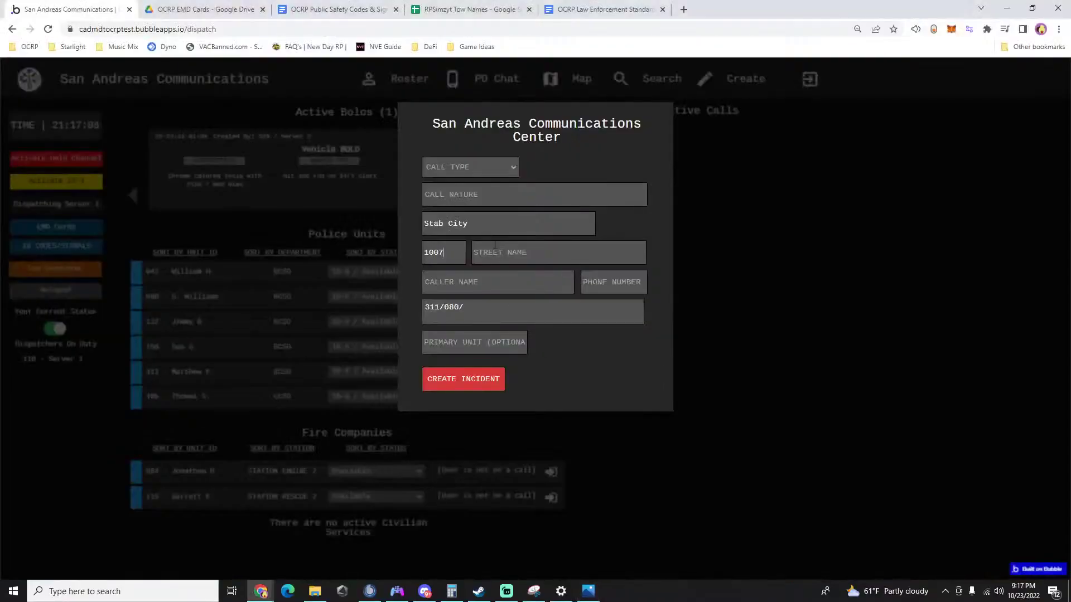
Complete the call with street Calafia Road, type Police and nature "who knows", and create the incident.
{"action": "left_click", "coordinate": [498, 254]}
{"action": "type", "text": "calais Avenue"}
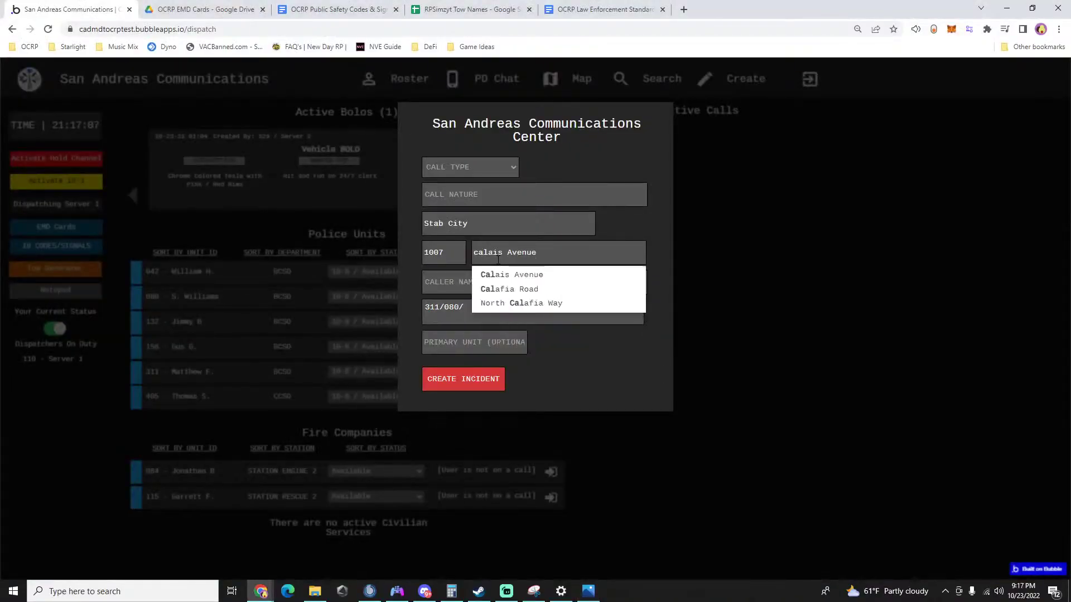
{"action": "left_click", "coordinate": [509, 288]}
{"action": "left_click", "coordinate": [485, 170]}
{"action": "left_click", "coordinate": [446, 182]}
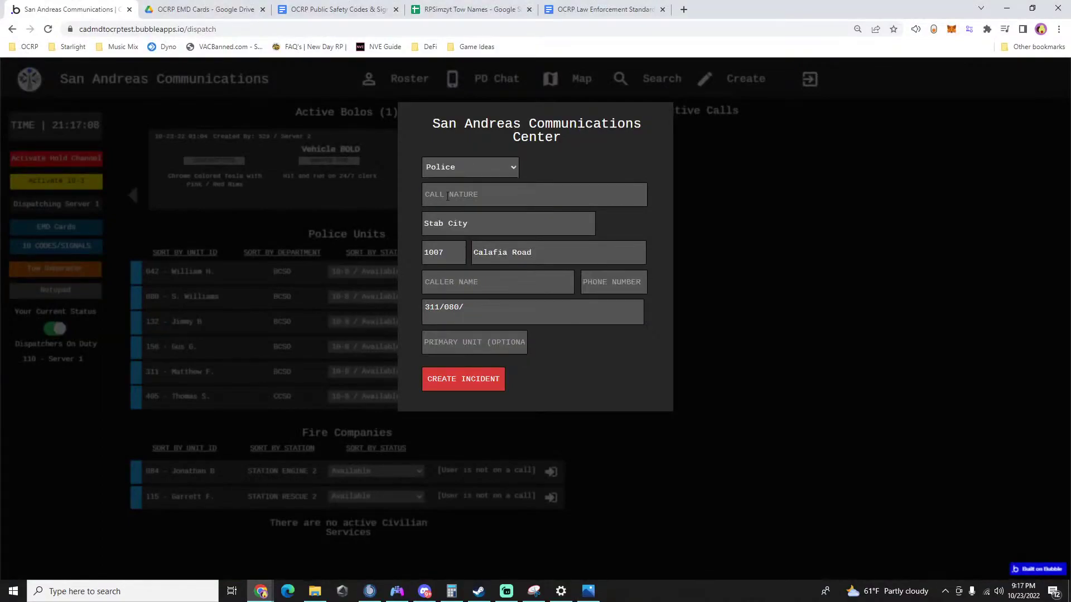
{"action": "left_click", "coordinate": [447, 195]}
{"action": "type", "text": "who knows"}
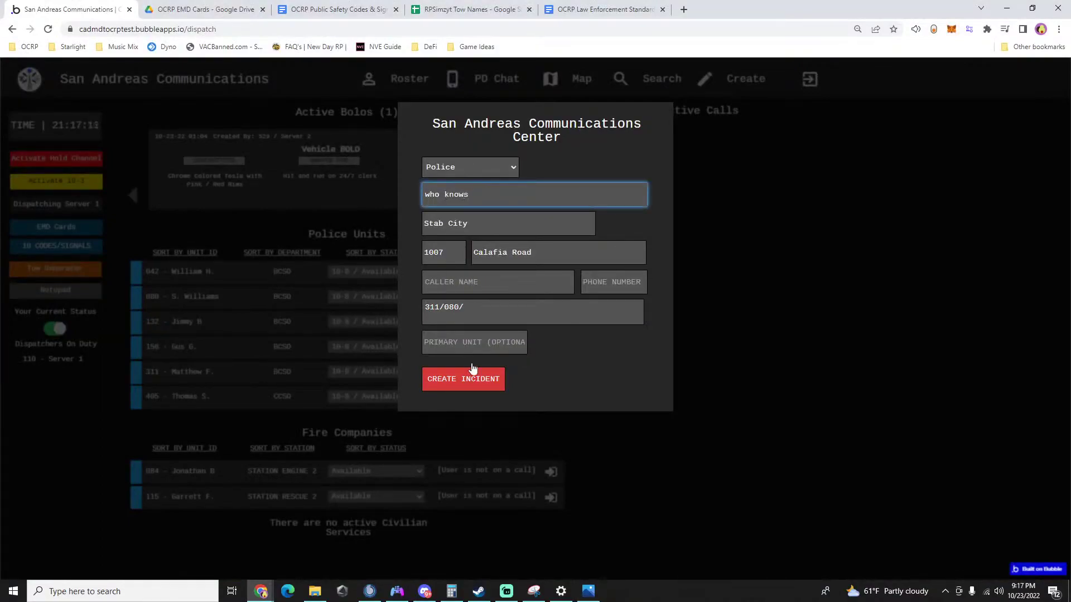
{"action": "left_click", "coordinate": [463, 379]}
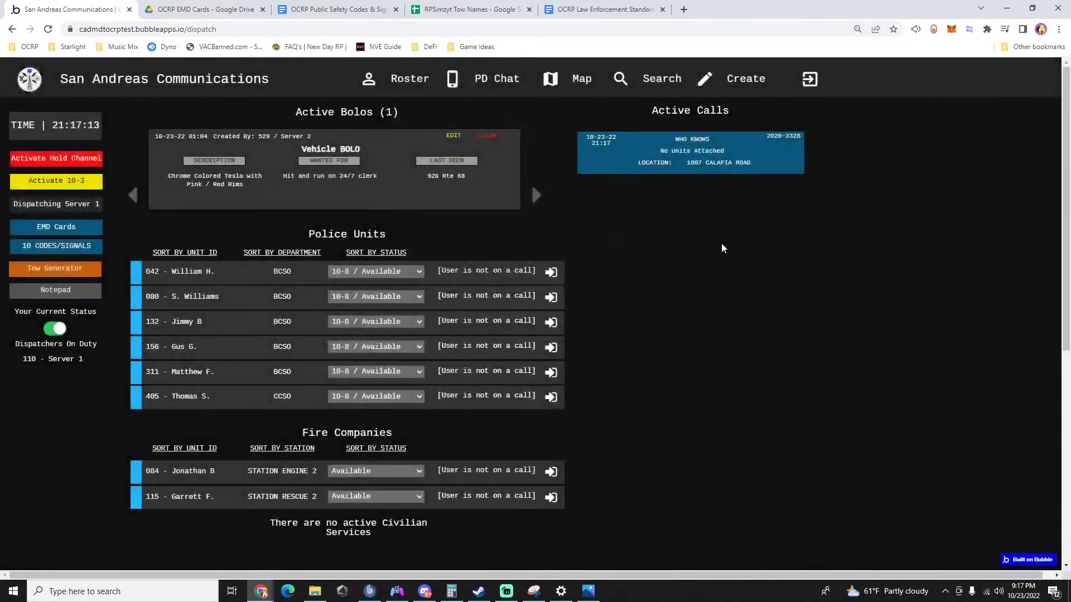
Open the new "who knows" call and attach units 311 and 080 to it.
{"action": "left_click", "coordinate": [689, 161]}
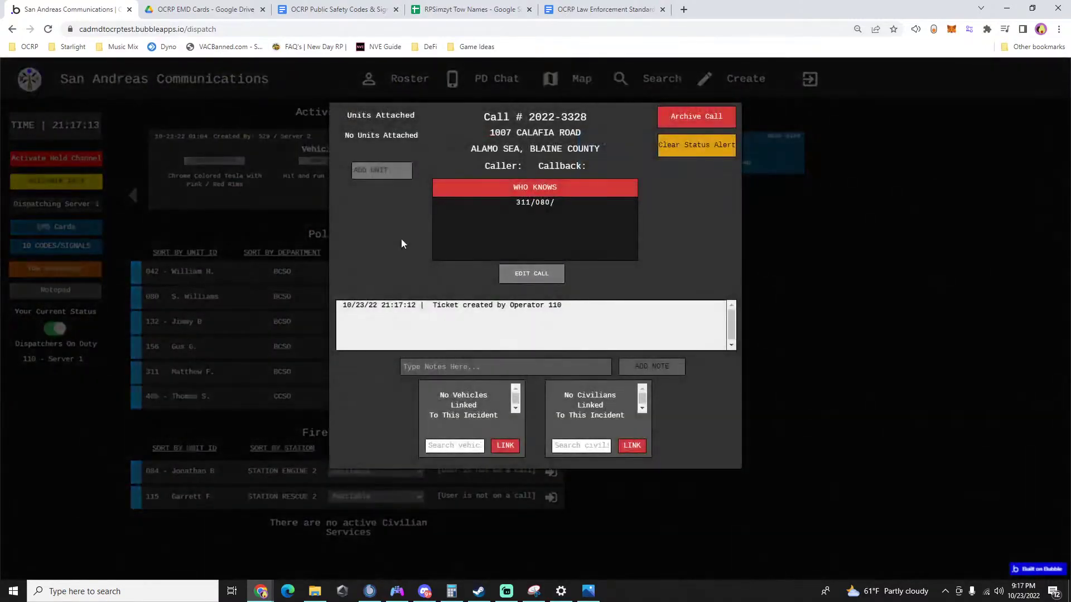
{"action": "left_click", "coordinate": [373, 170]}
{"action": "type", "text": "311"}
{"action": "key", "text": "Return"}
{"action": "type", "text": "080"}
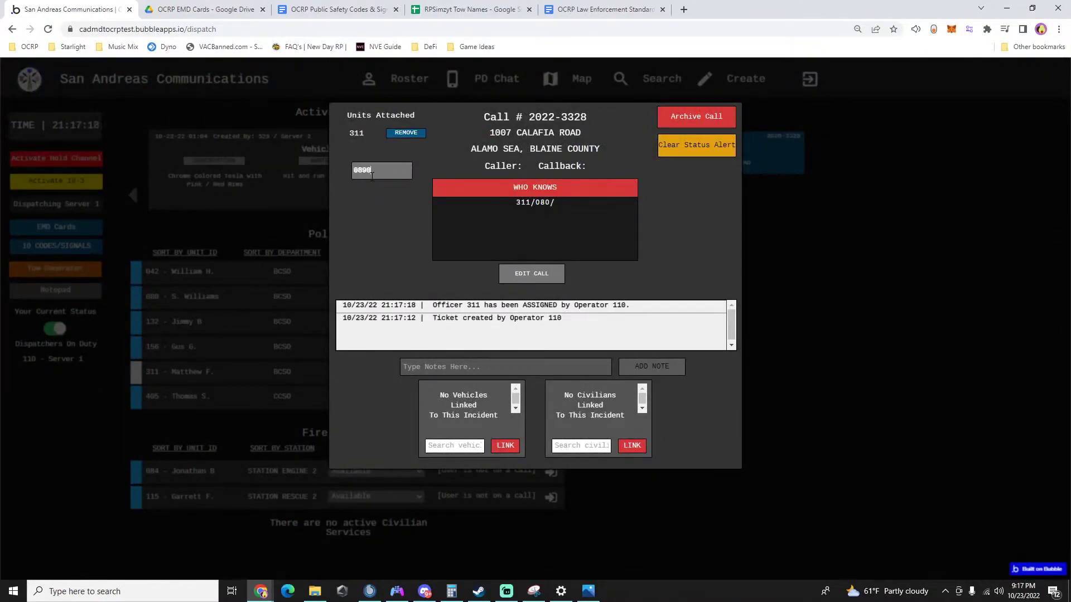
{"action": "left_click", "coordinate": [371, 192]}
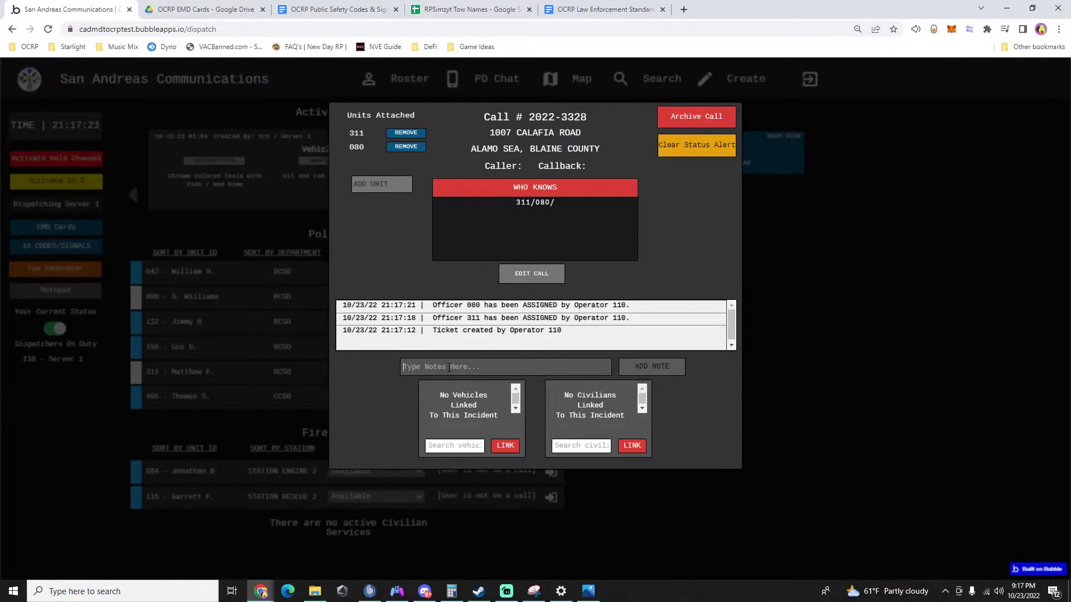
Add the note "080 req county transport" to the call.
{"action": "type", "text": "0"}
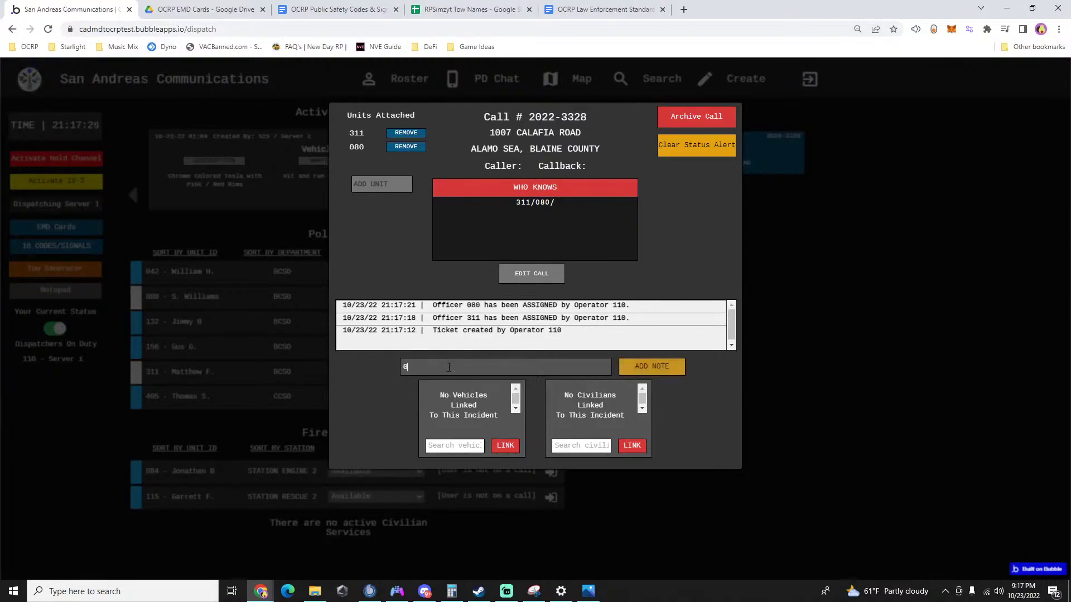
{"action": "type", "text": "80 req county transport"}
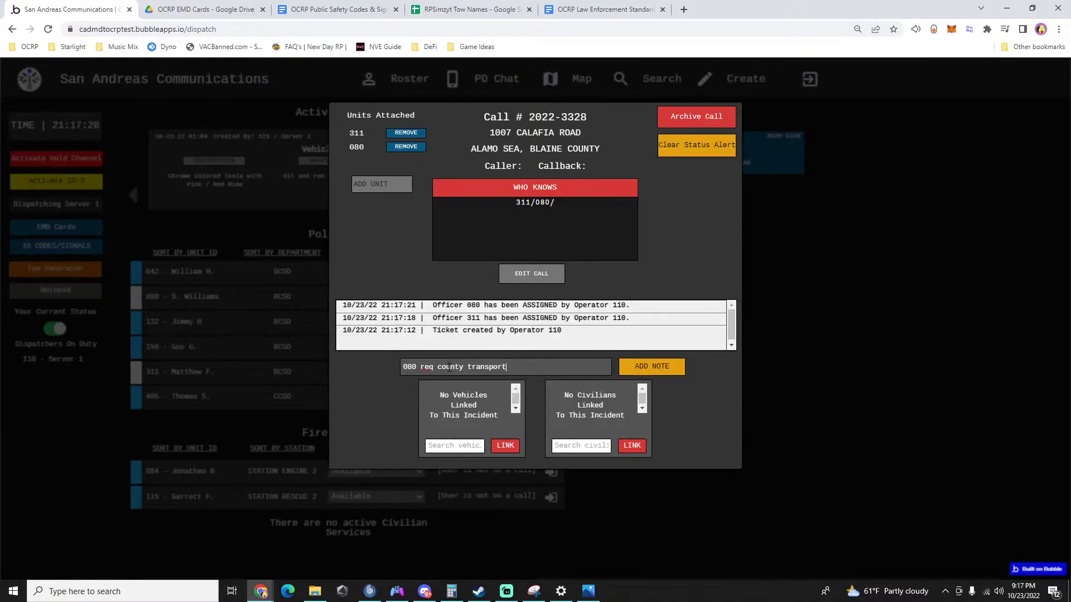
{"action": "key", "text": "Return"}
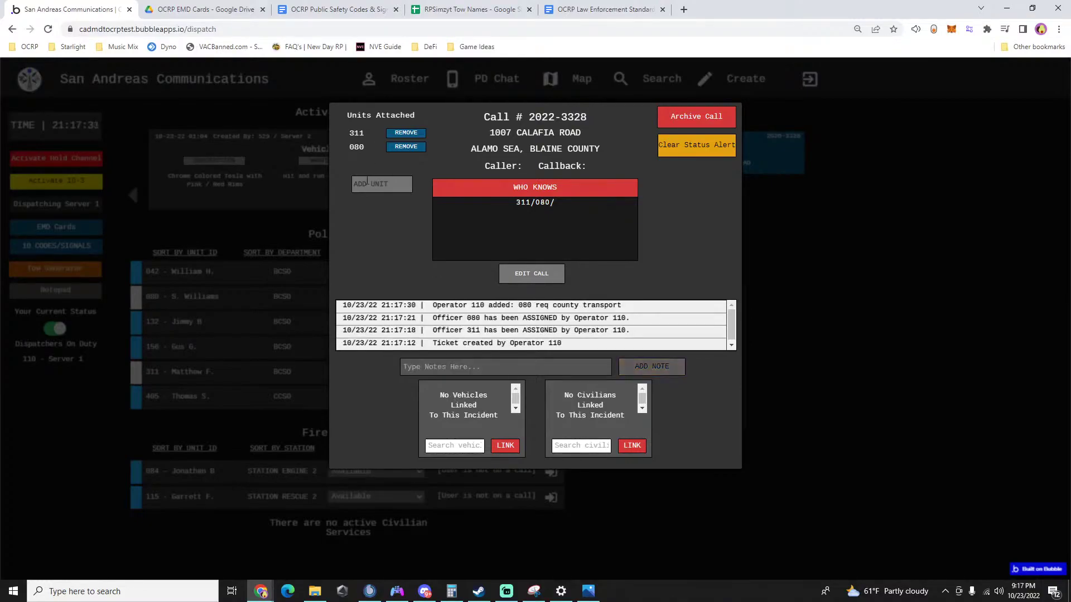
Attach unit 405 to the "who knows" call and close its details.
{"action": "type", "text": "405"}
{"action": "left_click", "coordinate": [369, 202]}
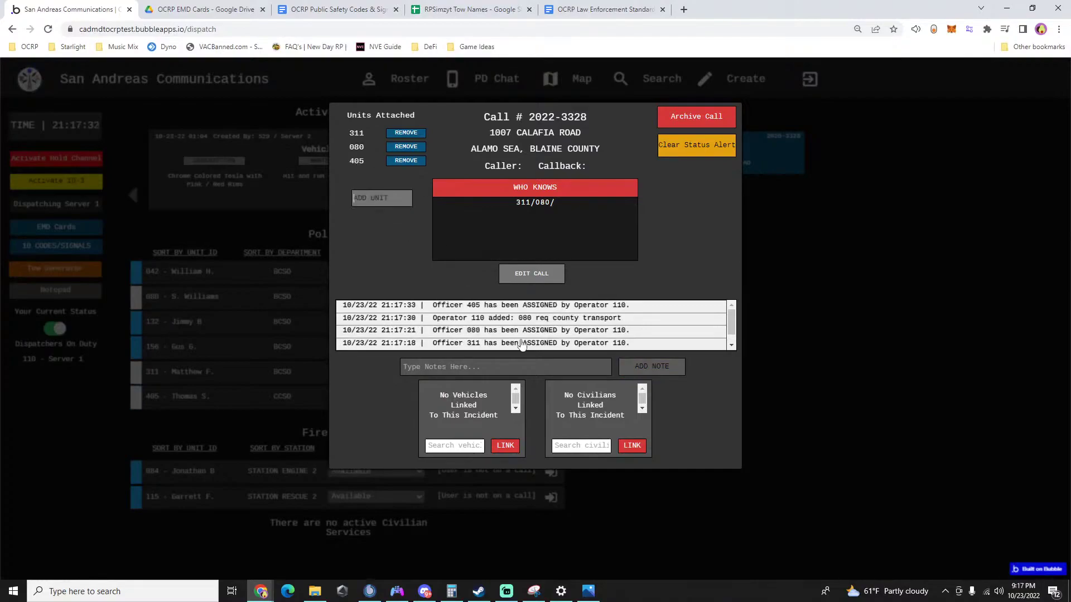
{"action": "left_click", "coordinate": [847, 421]}
Start another new call of type Police with the nature "out with 2".
{"action": "left_click", "coordinate": [730, 79]}
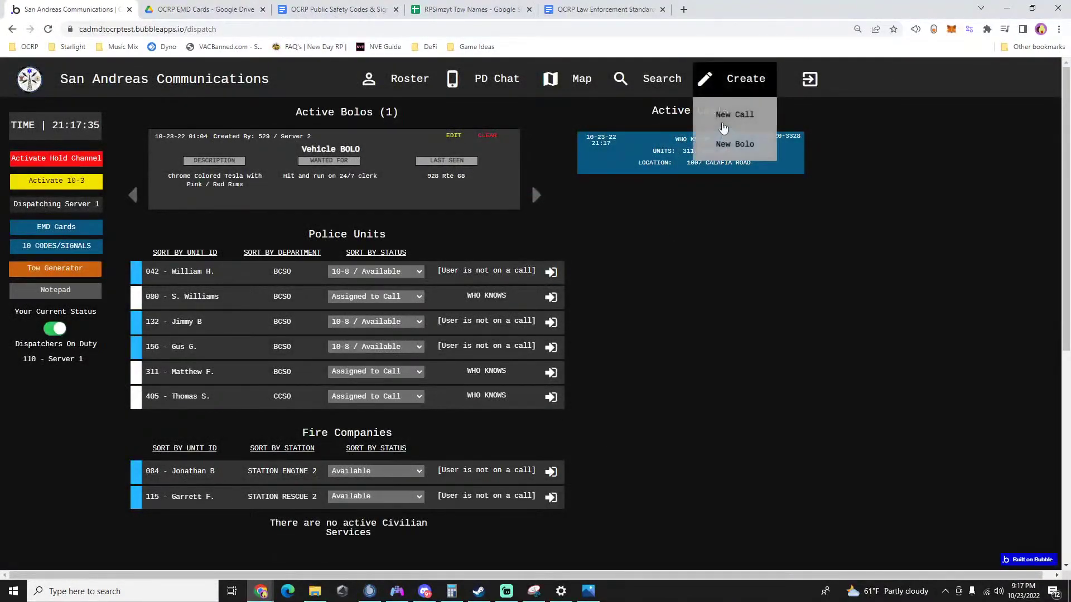
{"action": "left_click", "coordinate": [729, 112]}
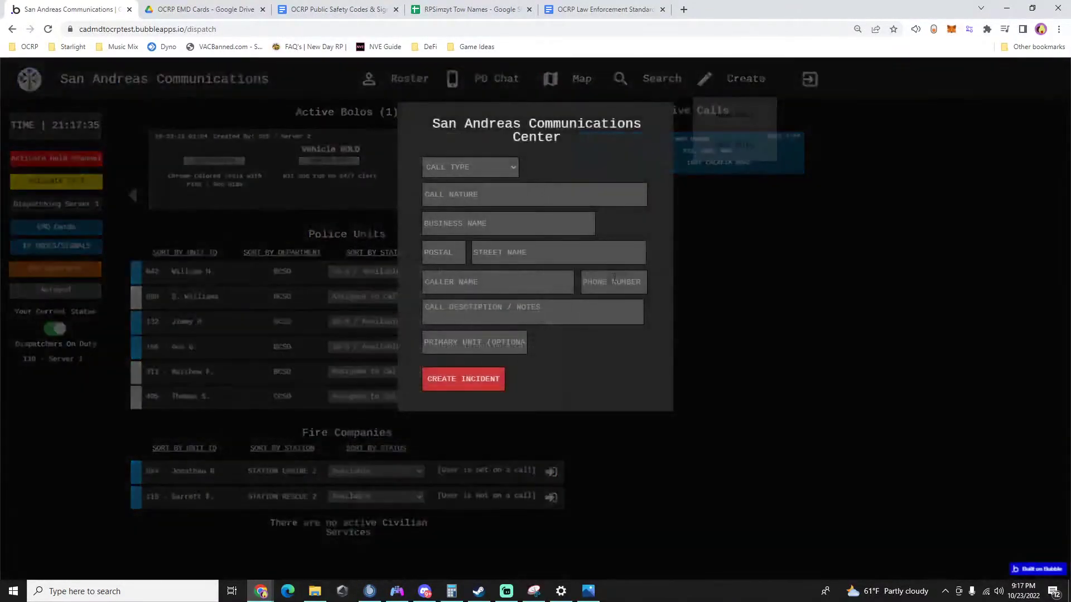
{"action": "left_click", "coordinate": [473, 170]}
{"action": "left_click", "coordinate": [463, 181]}
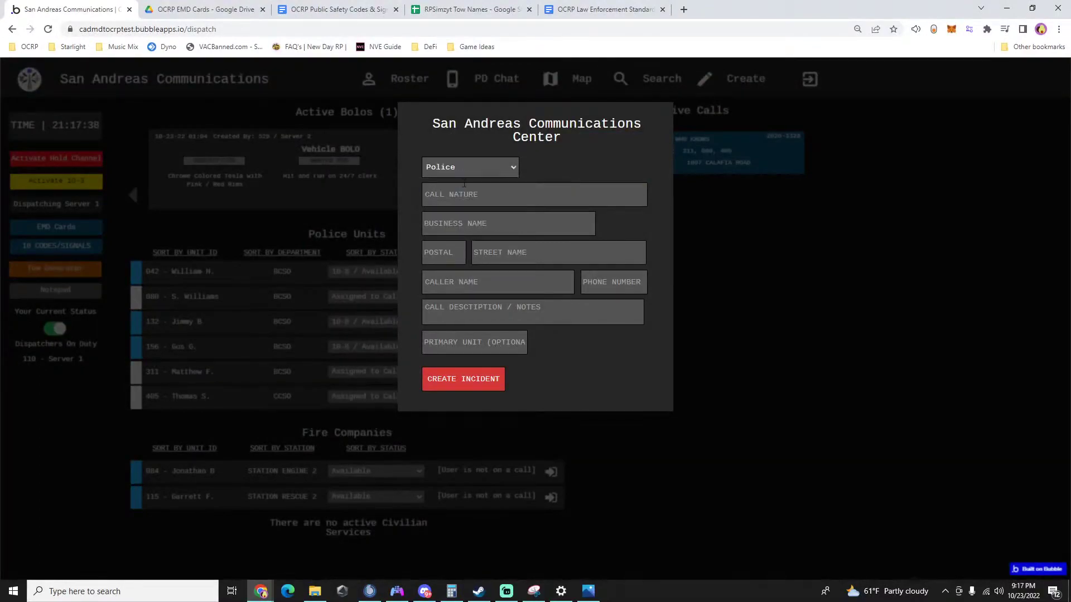
{"action": "left_click", "coordinate": [460, 190]}
{"action": "type", "text": "out with 2"}
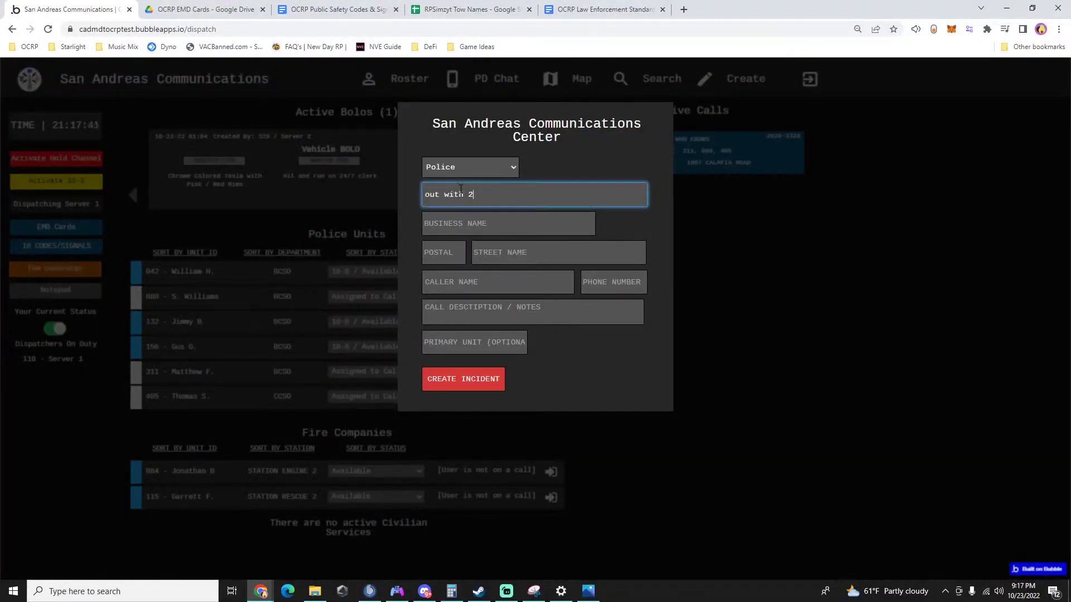
Locate the call at postal 1020, Sandy Shores Airfield, on Panorama Drive and create the incident.
{"action": "key", "text": "Tab"}
{"action": "type", "text": "1020"}
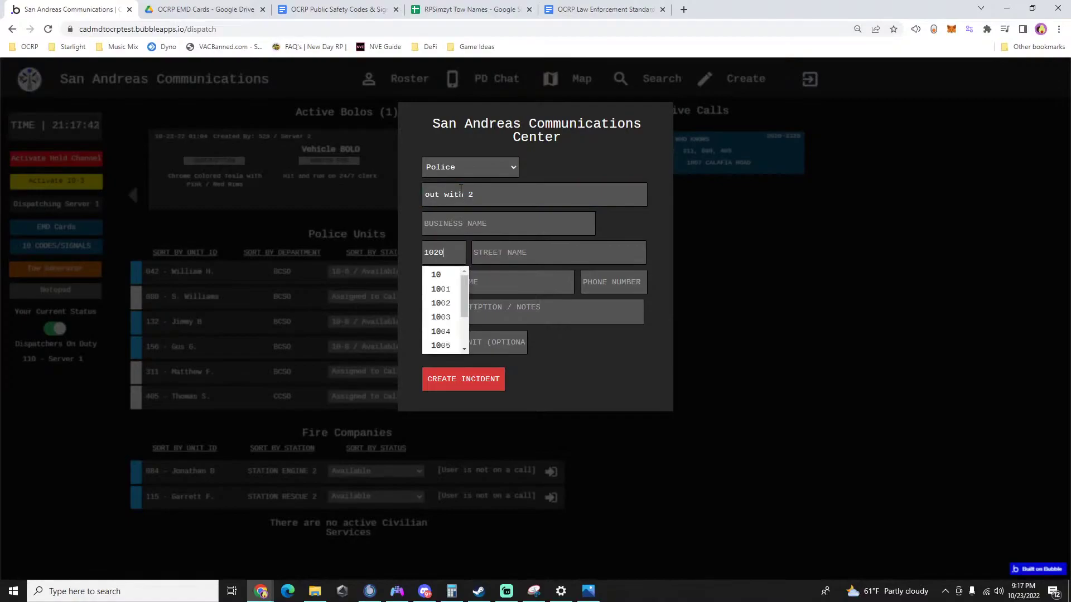
{"action": "key", "text": "Down"}
{"action": "key", "text": "Return"}
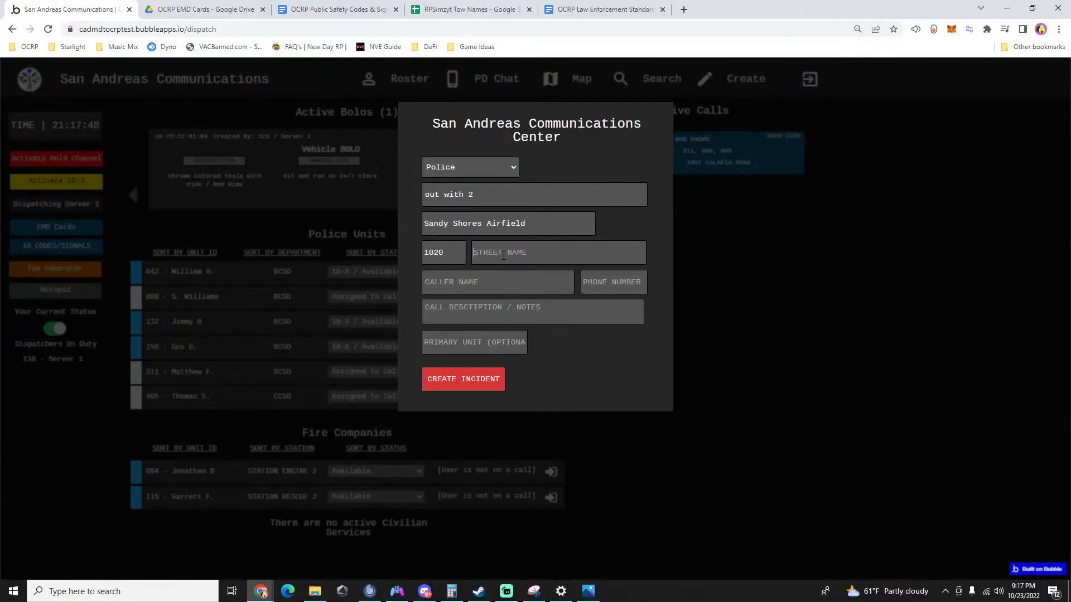
{"action": "type", "text": "panorama drive"}
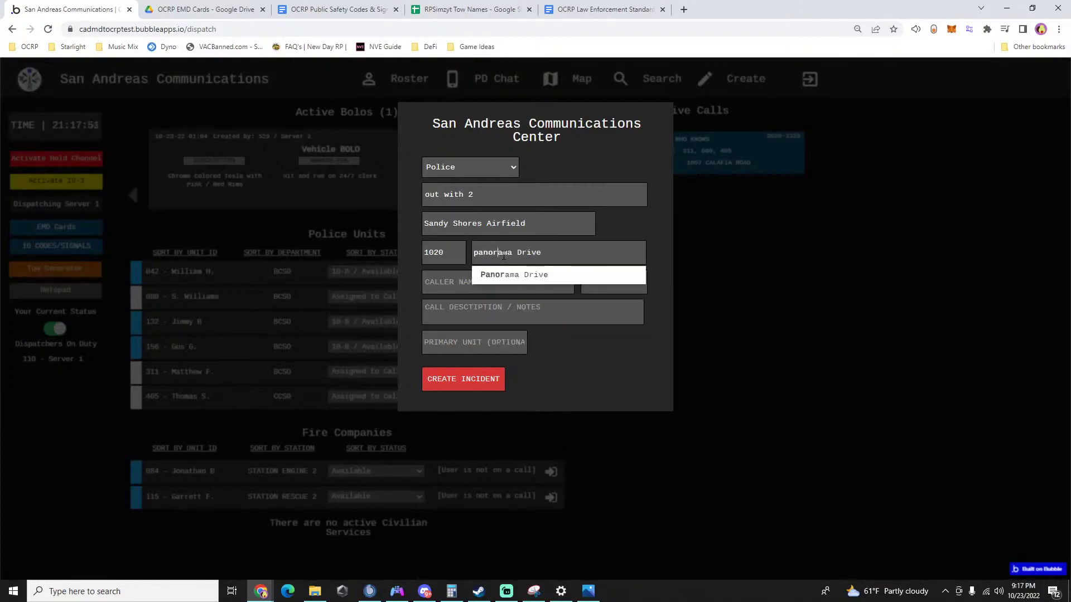
{"action": "left_click", "coordinate": [494, 272]}
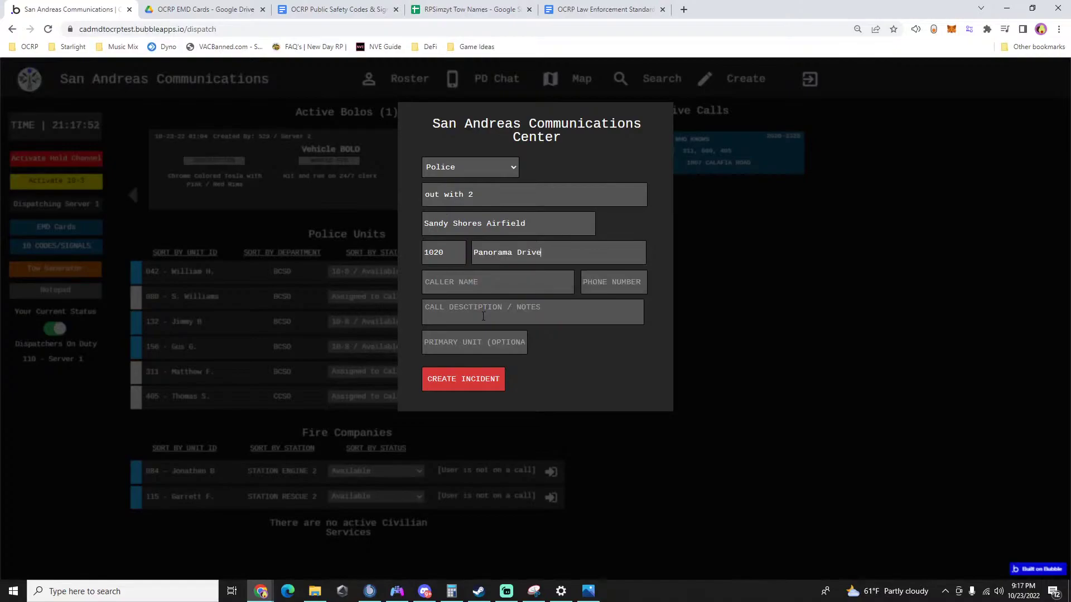
{"action": "left_click", "coordinate": [463, 378]}
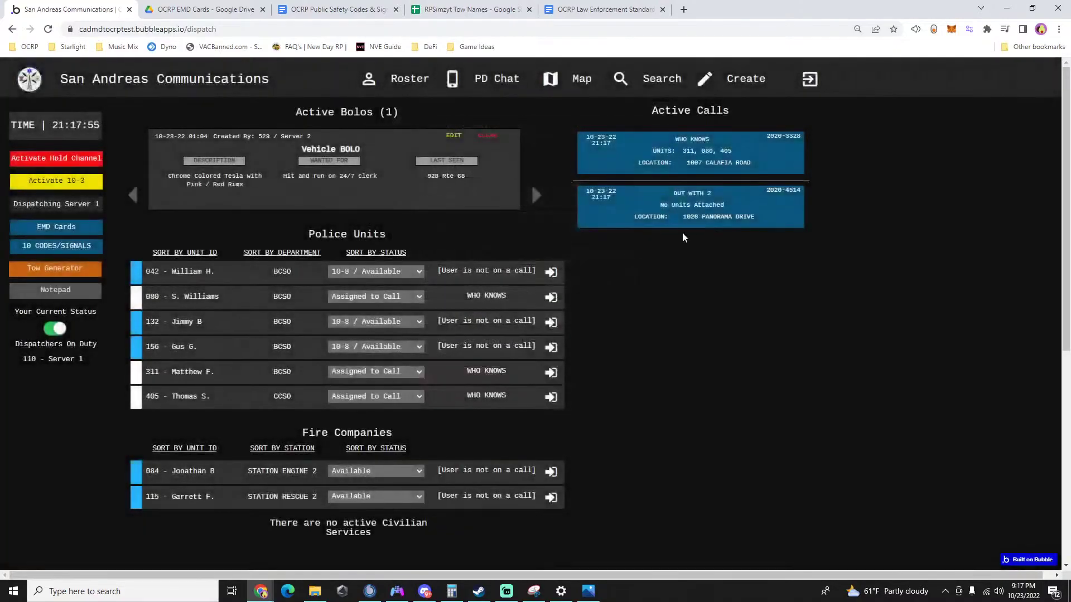
Attach units 132 and 156 to the "out with 2" call.
{"action": "left_click", "coordinate": [701, 212]}
{"action": "left_click", "coordinate": [370, 174]}
{"action": "type", "text": "132"}
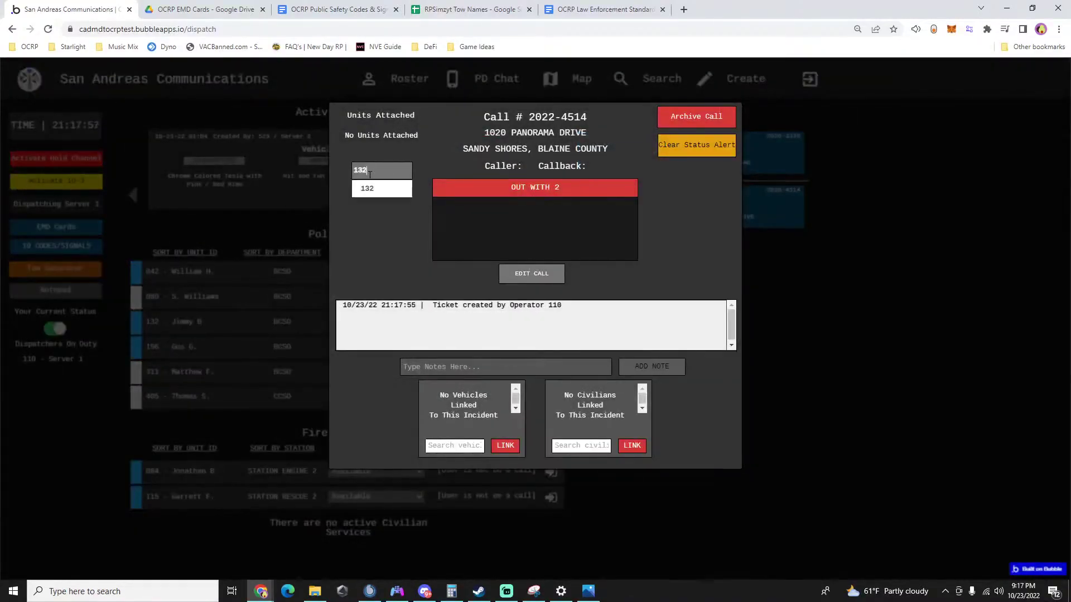
{"action": "key", "text": "Return"}
{"action": "type", "text": "156"}
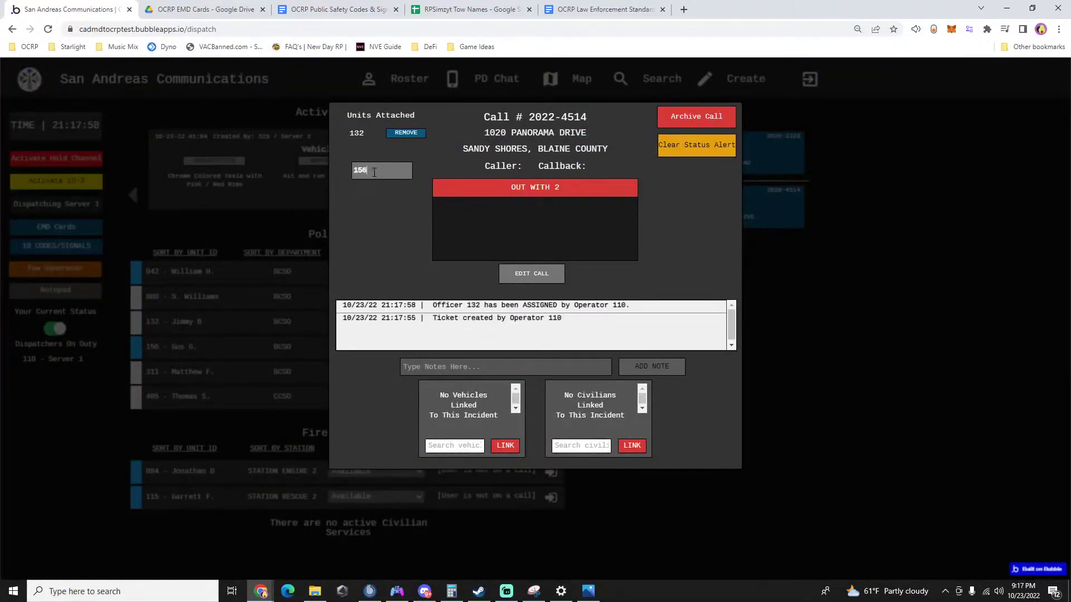
{"action": "key", "text": "Return"}
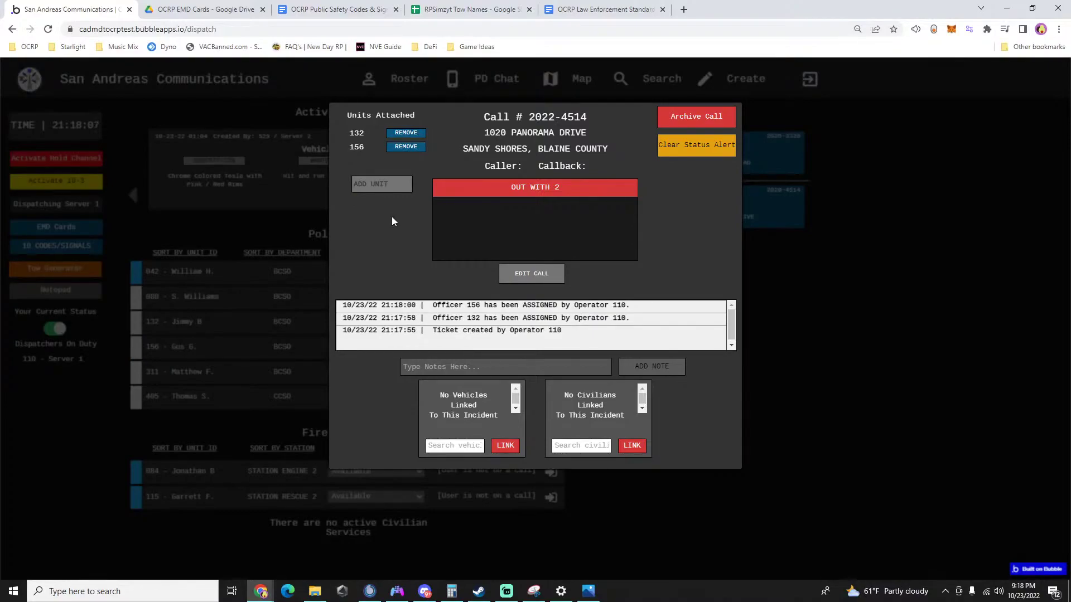
Attach unit 042 to the "out with 2" call and close its details.
{"action": "left_click", "coordinate": [396, 183]}
{"action": "type", "text": "042"}
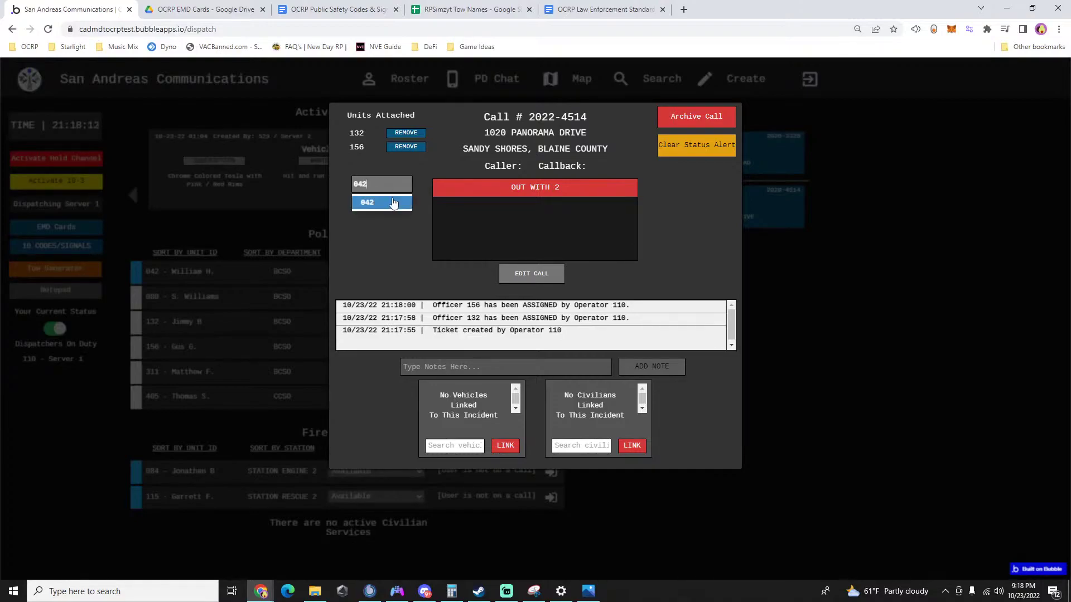
{"action": "left_click", "coordinate": [388, 207]}
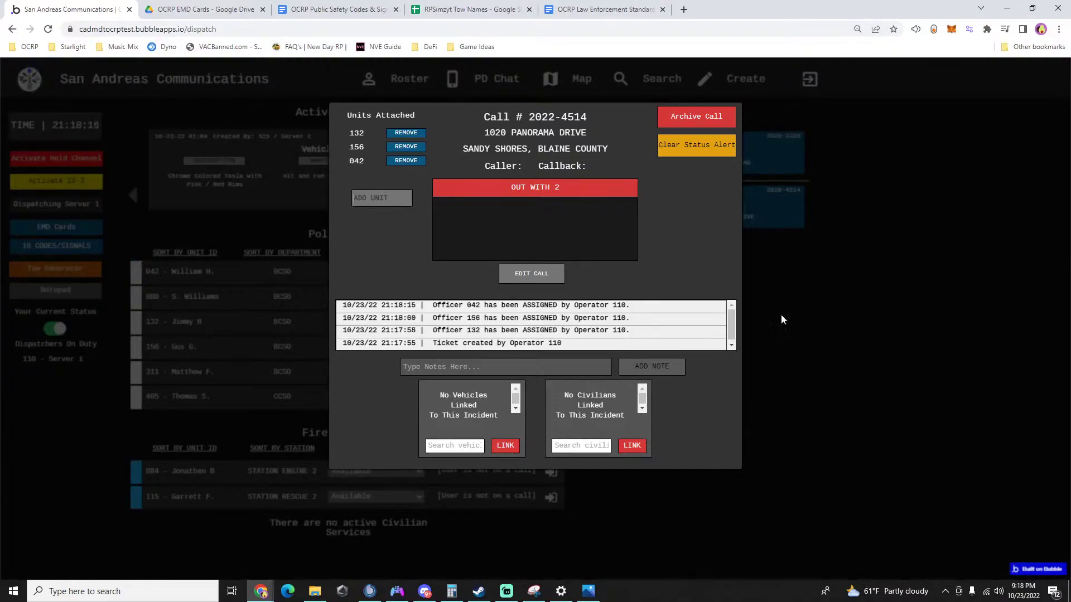
{"action": "left_click", "coordinate": [898, 351]}
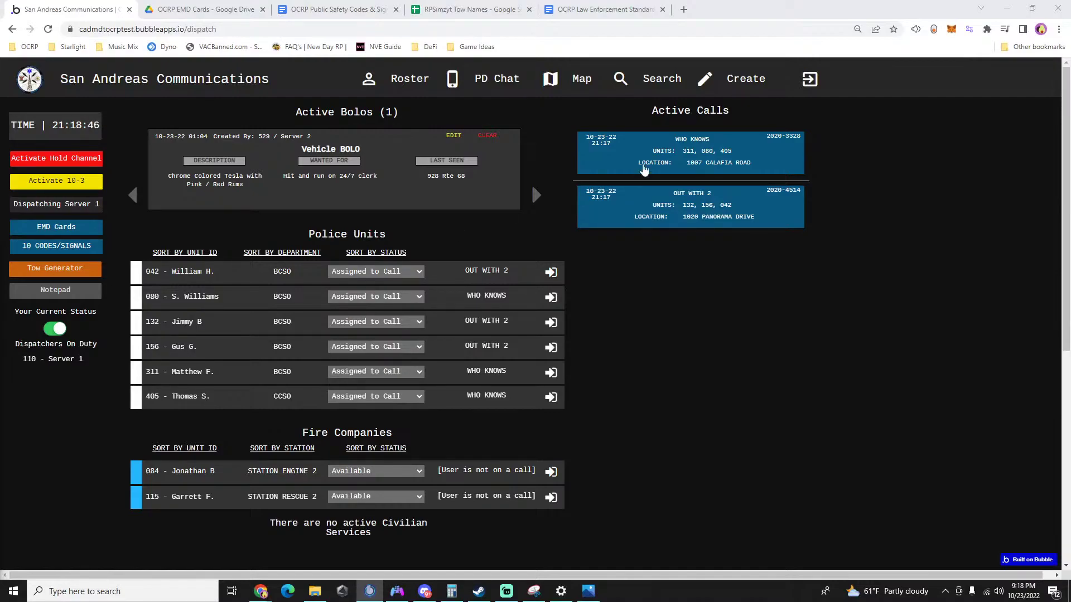
Add the note "CT en route eta 2m" to the "who knows" call and close its details.
{"action": "left_click", "coordinate": [662, 154]}
{"action": "left_click", "coordinate": [464, 372]}
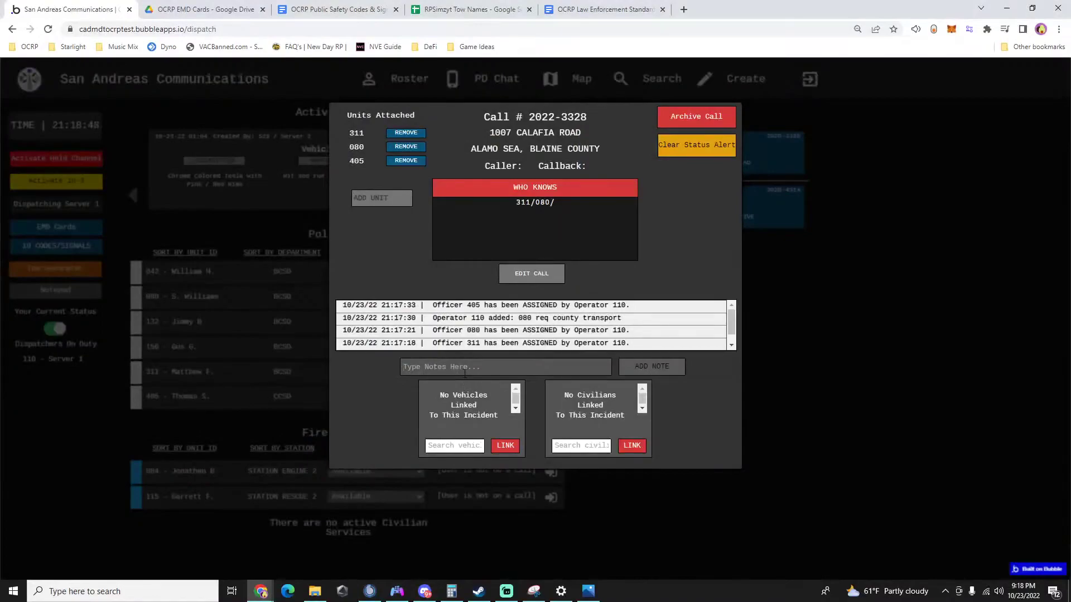
{"action": "type", "text": "CT en route eta"}
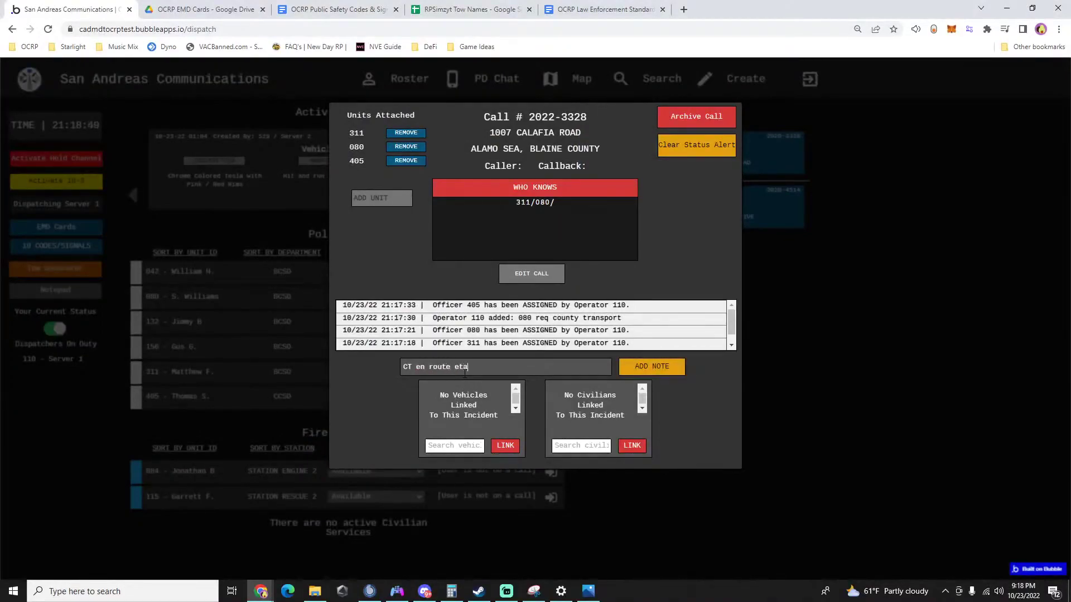
{"action": "type", "text": " 2m"}
{"action": "key", "text": "Return"}
{"action": "left_click", "coordinate": [840, 360]}
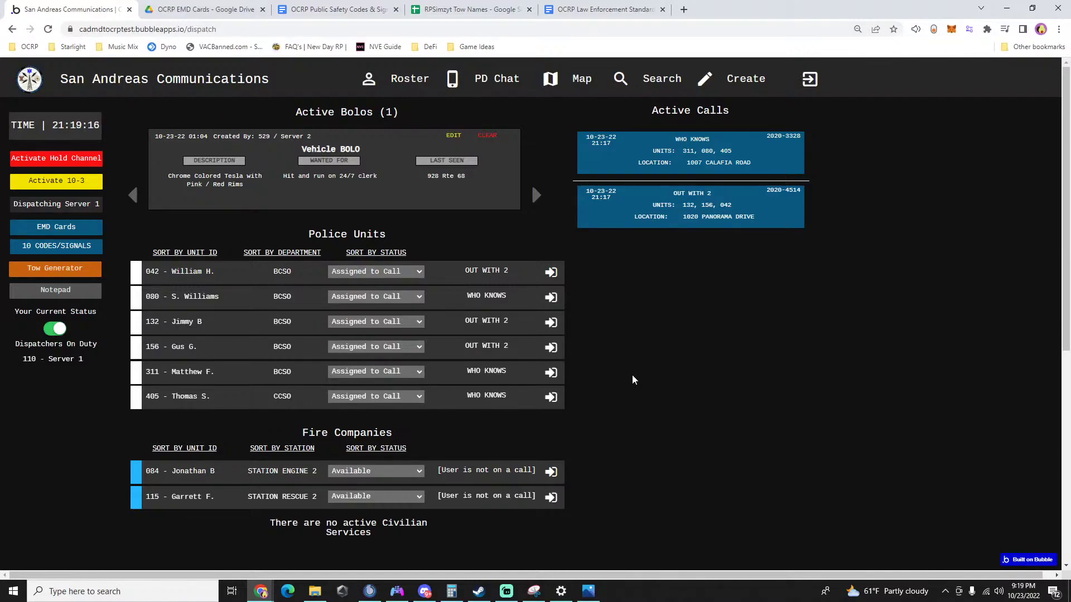
{"action": "scroll", "coordinate": [636, 380], "scroll_direction": "down", "scroll_amount": 1}
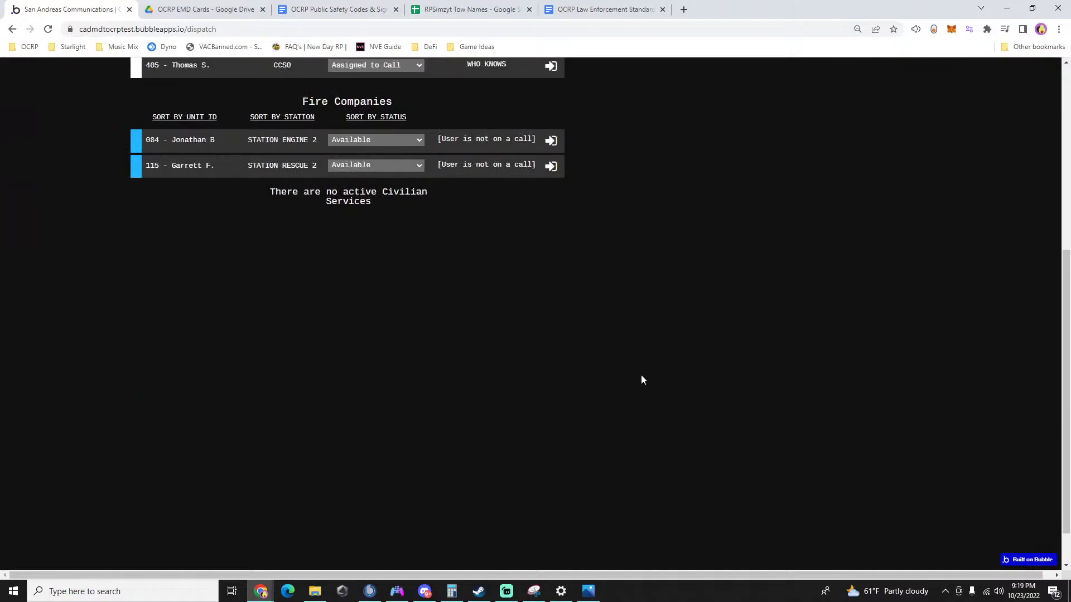
{"action": "scroll", "coordinate": [641, 379], "scroll_direction": "up", "scroll_amount": 1}
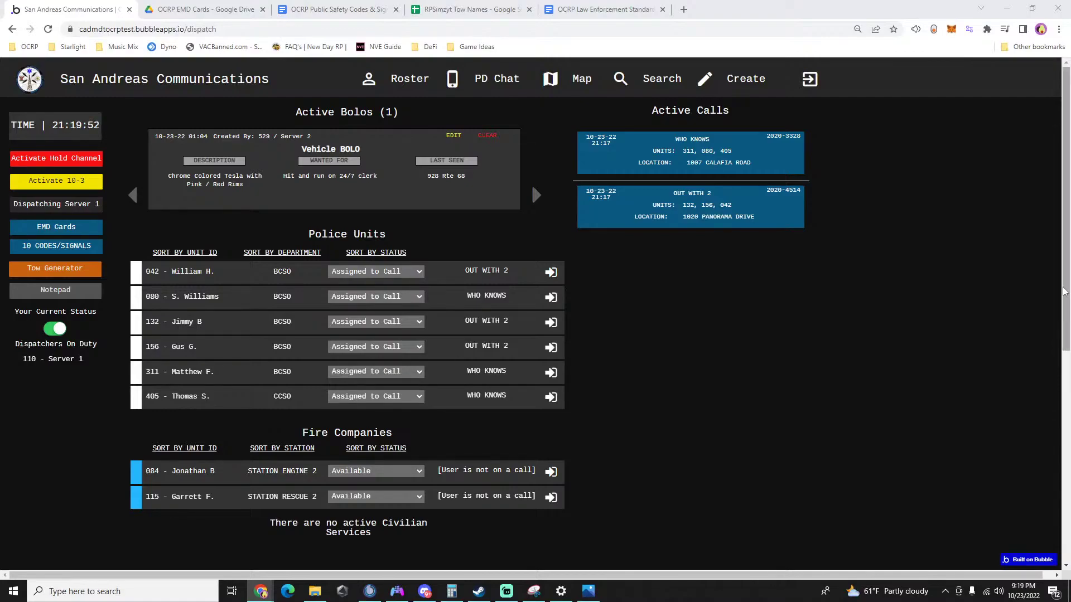
Add the note "#freebird" to the "who knows" call and close its details.
{"action": "left_click", "coordinate": [731, 162]}
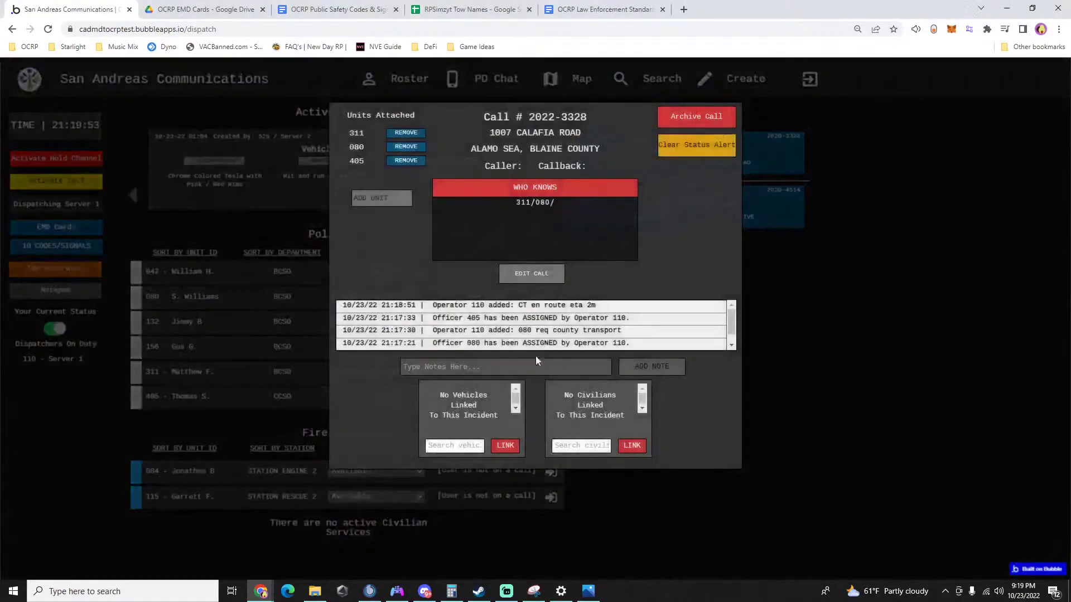
{"action": "left_click", "coordinate": [579, 366]}
{"action": "type", "text": "#"}
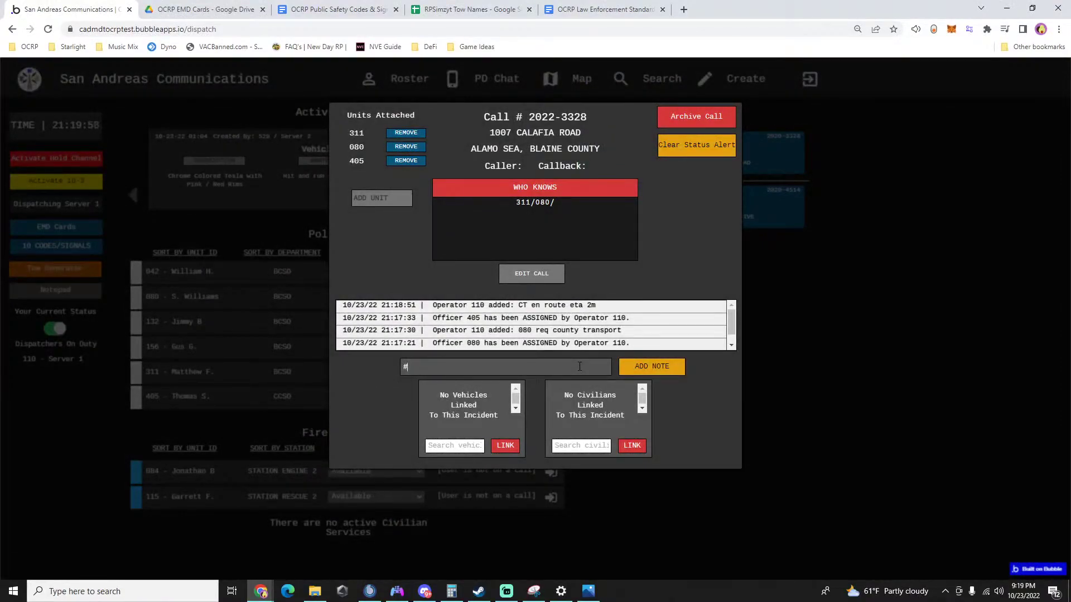
{"action": "type", "text": "freebird"}
{"action": "type", "text": "https://www.youtube.com/watch?v=_A2CwypCc_E&ab_channel=RPSimz"}
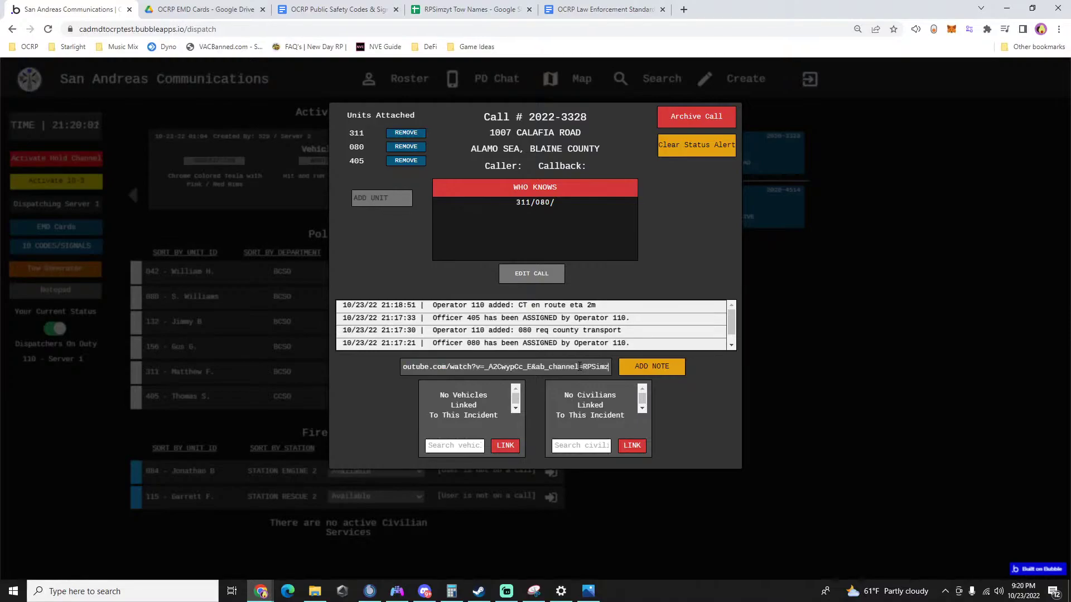
{"action": "key", "text": "ctrl+z"}
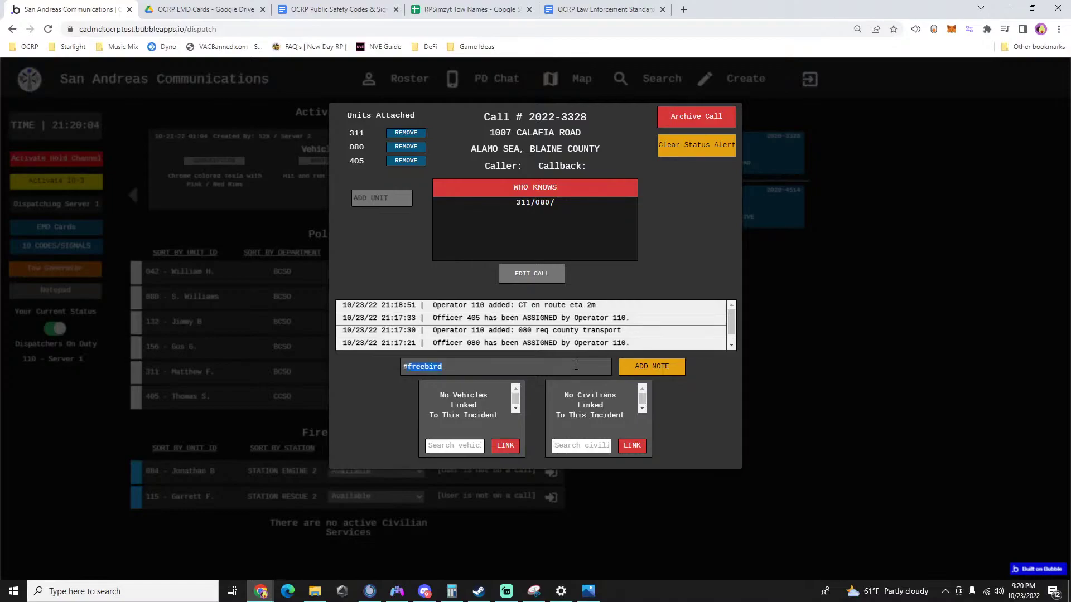
{"action": "left_click", "coordinate": [651, 366]}
{"action": "left_click", "coordinate": [847, 340]}
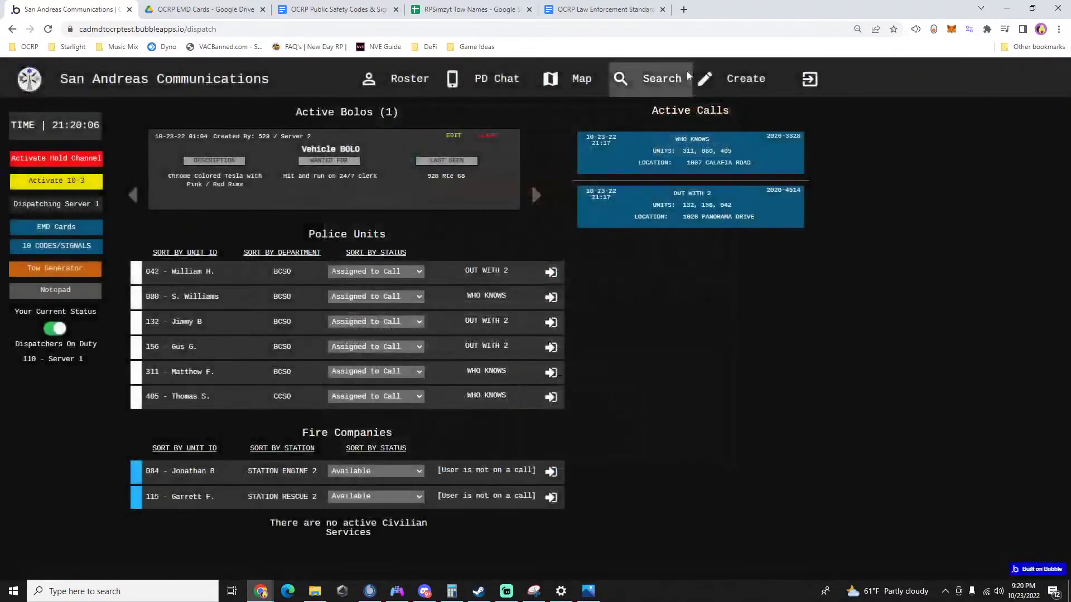
Search the Department of Motor Vehicles database for the plate "freebird".
{"action": "left_click", "coordinate": [662, 79]}
{"action": "left_click", "coordinate": [535, 153]}
{"action": "type", "text": "freebird"}
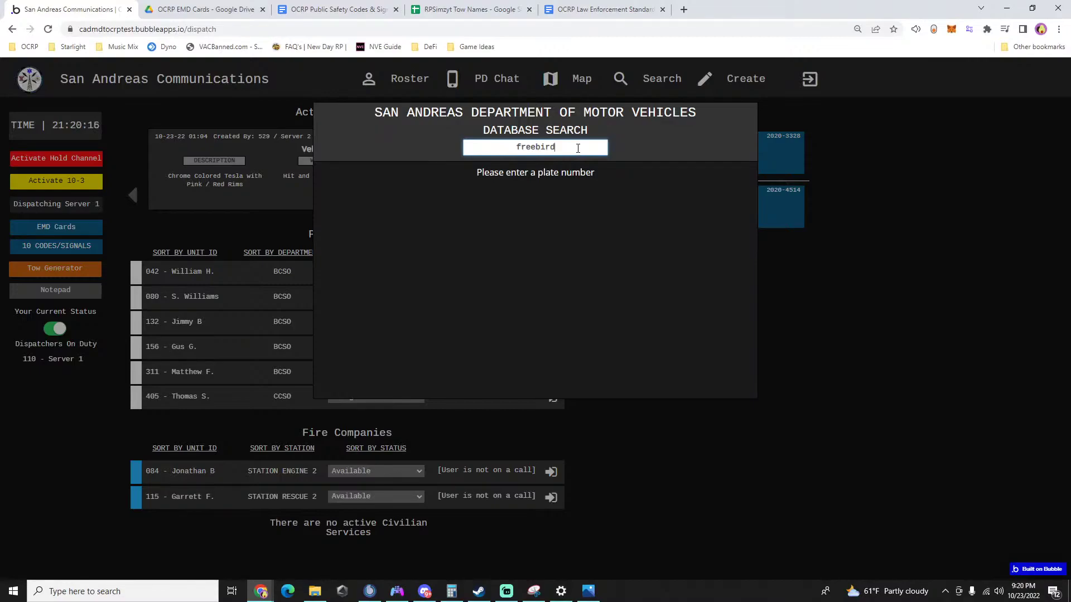
Repeat the plate search with the shorter terms "freeb" and "free", then clear and close the database search.
{"action": "key", "text": "ctrl+a"}
{"action": "key", "text": "BackSpace"}
{"action": "type", "text": "freeb"}
{"action": "key", "text": "BackSpace"}
{"action": "type", "text": "b"}
{"action": "key", "text": "BackSpace"}
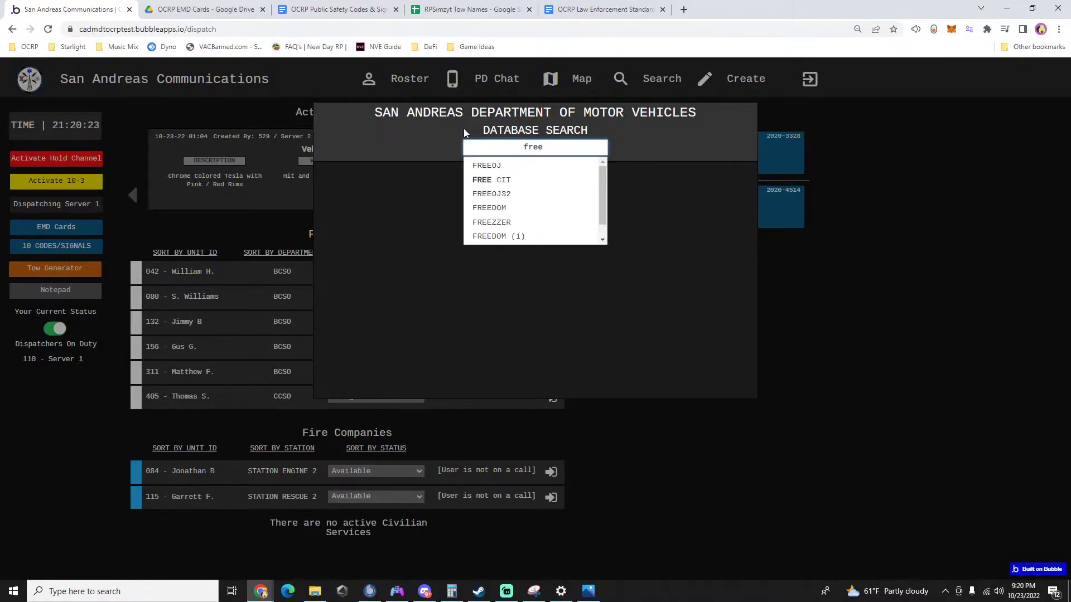
{"action": "key", "text": "BackSpace"}
{"action": "key", "text": "BackSpace"}
{"action": "key", "text": "BackSpace"}
{"action": "key", "text": "BackSpace"}
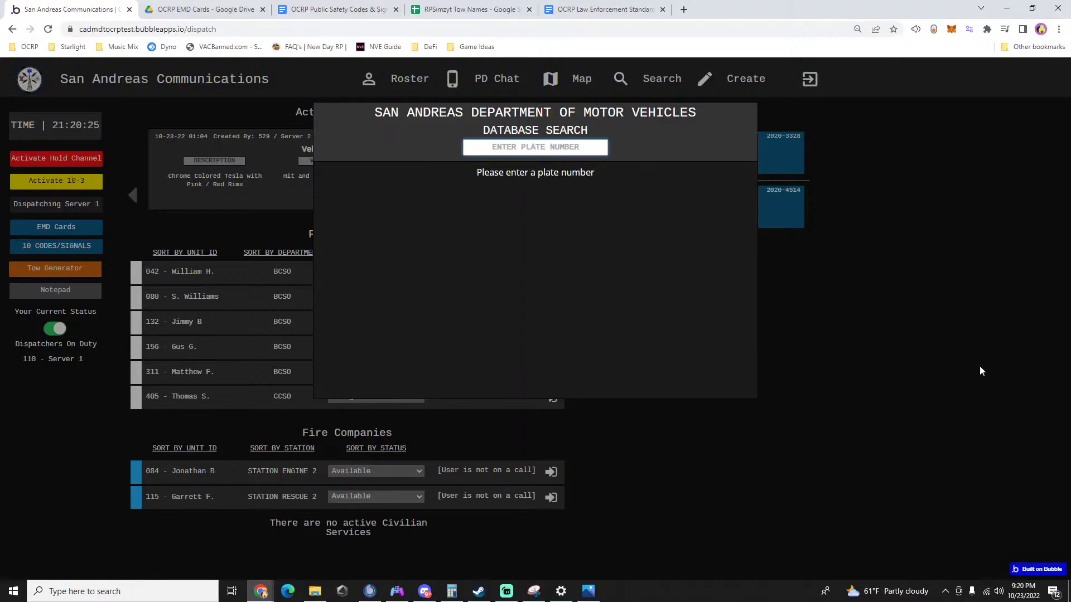
{"action": "left_click", "coordinate": [981, 370]}
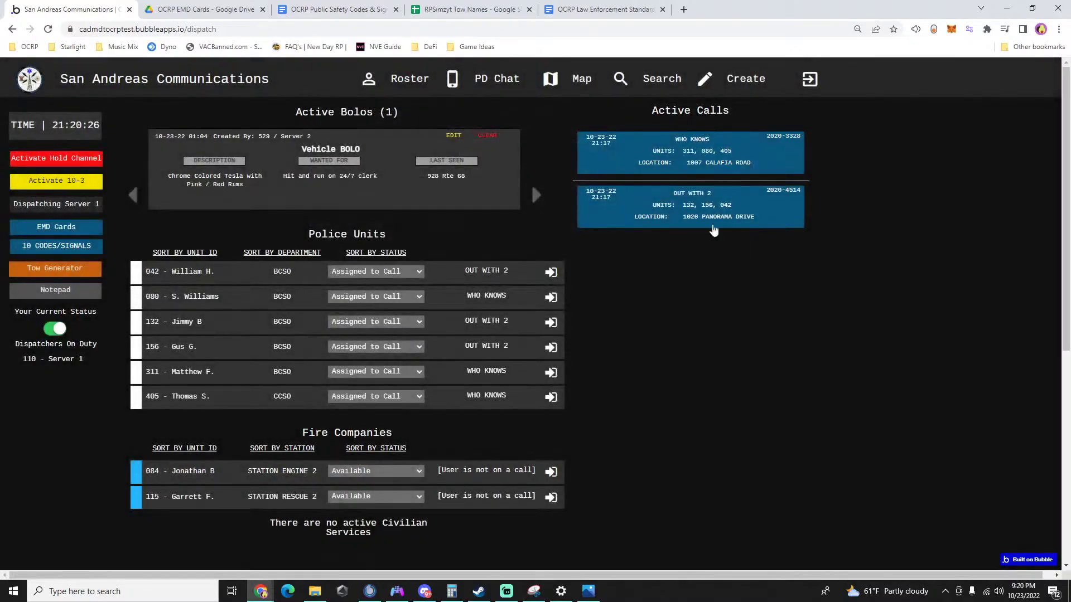
Add the note "negative return in cad" to the "who knows" call and close its details.
{"action": "left_click", "coordinate": [664, 159]}
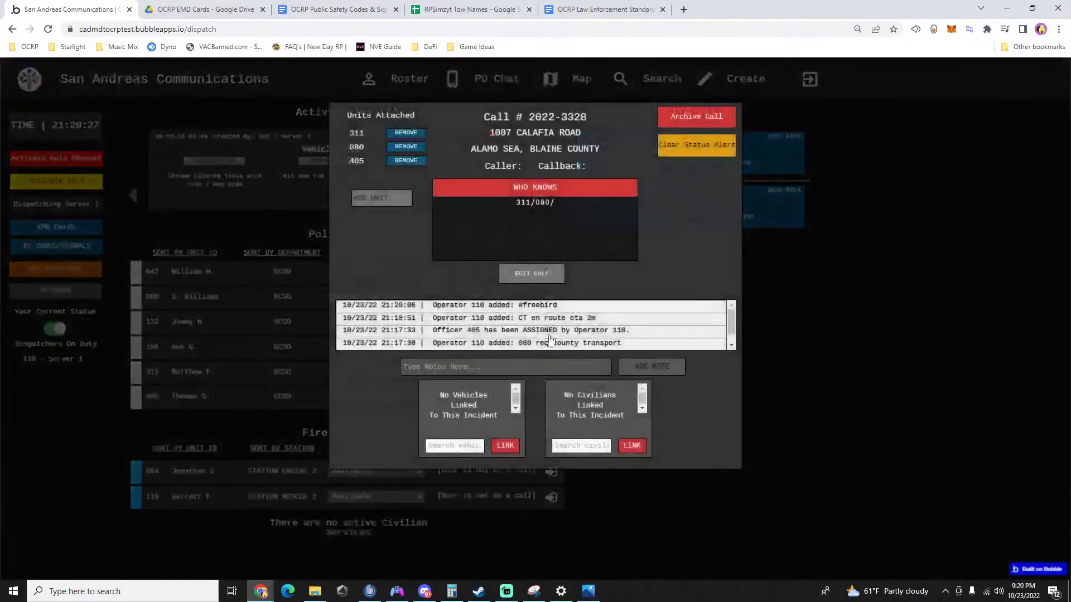
{"action": "left_click", "coordinate": [516, 371]}
{"action": "type", "text": "negative ret"}
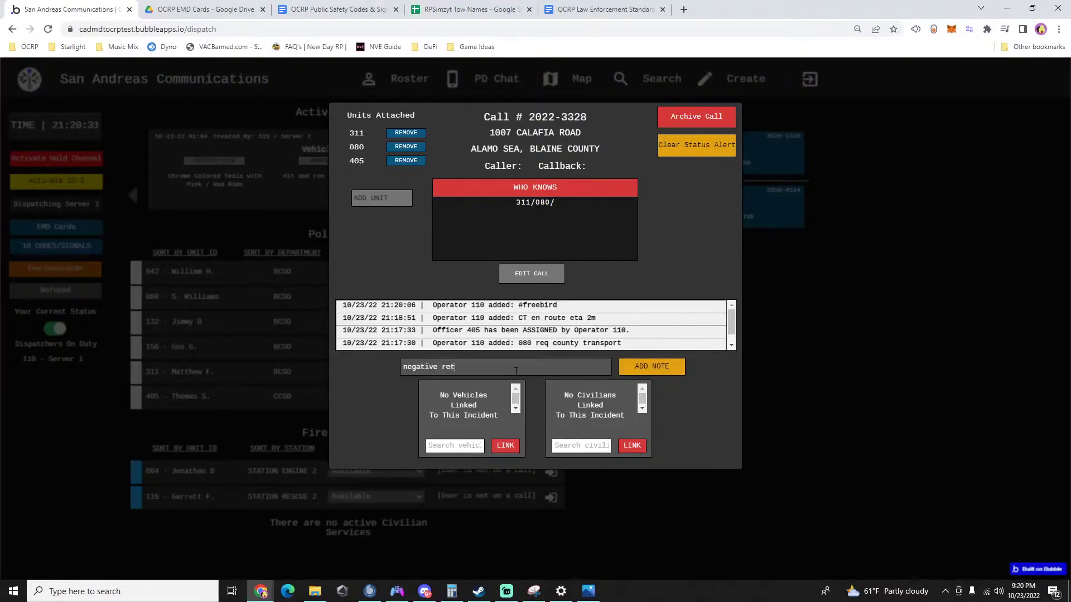
{"action": "type", "text": "urn in cad"}
{"action": "key", "text": "Return"}
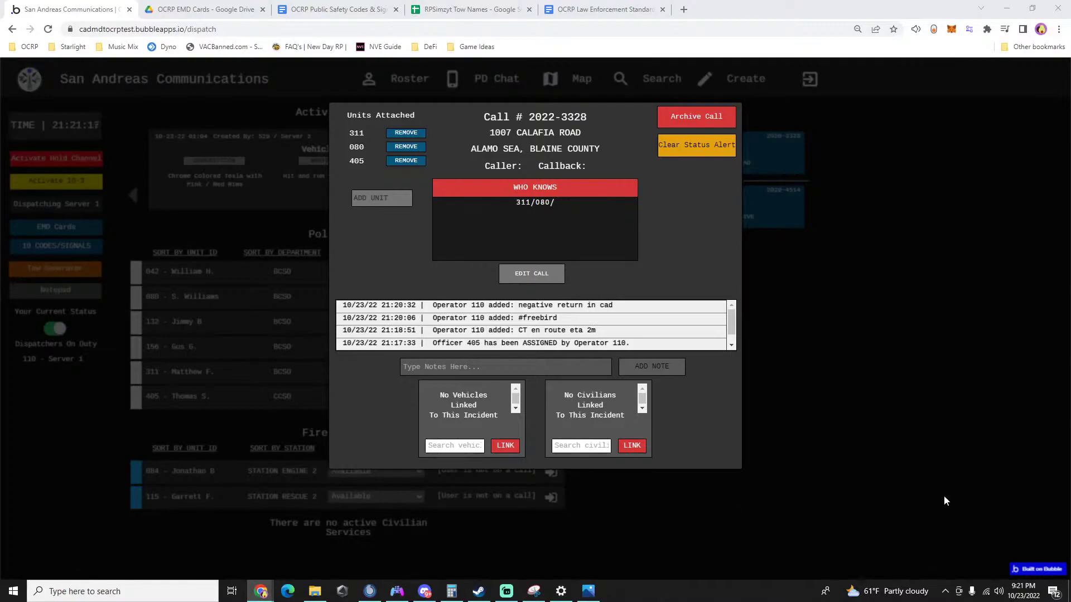
{"action": "left_click", "coordinate": [896, 484]}
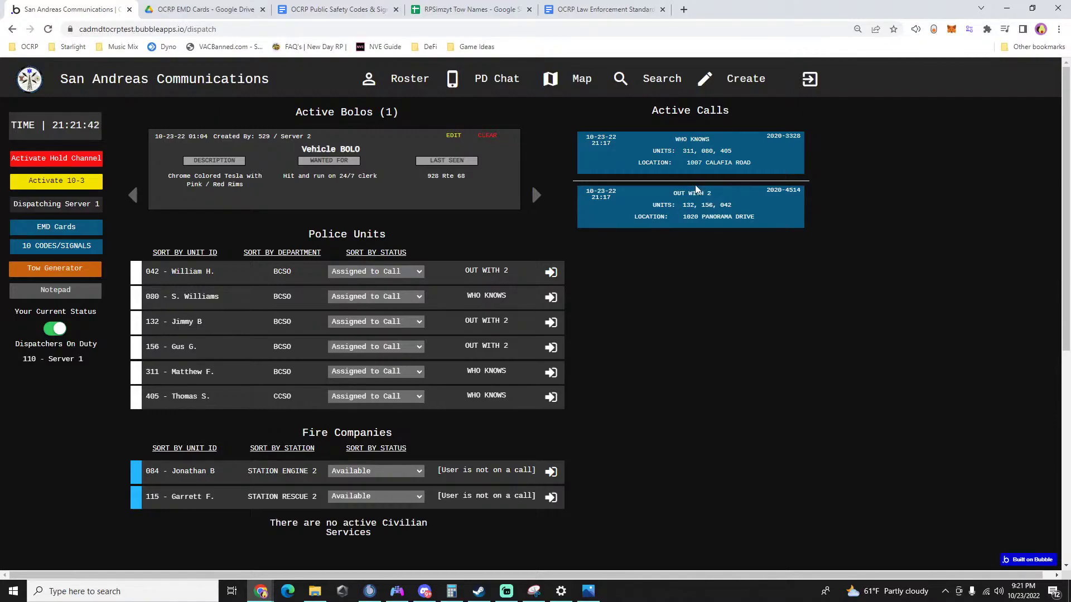
Remove unit 405 from the "who knows" call and close its details.
{"action": "left_click", "coordinate": [699, 168]}
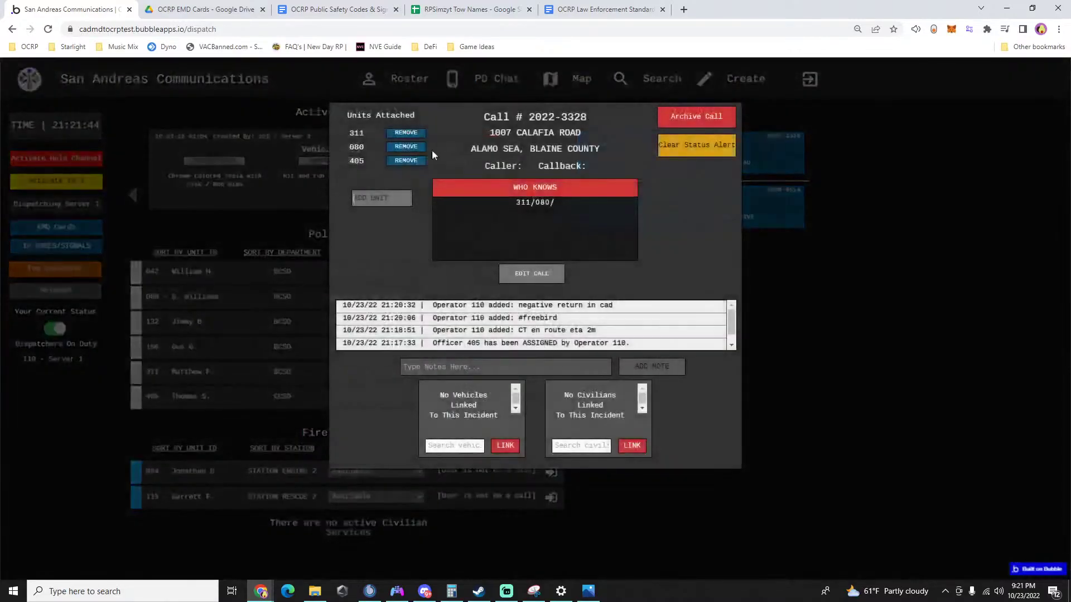
{"action": "left_click", "coordinate": [406, 160]}
{"action": "left_click", "coordinate": [771, 306]}
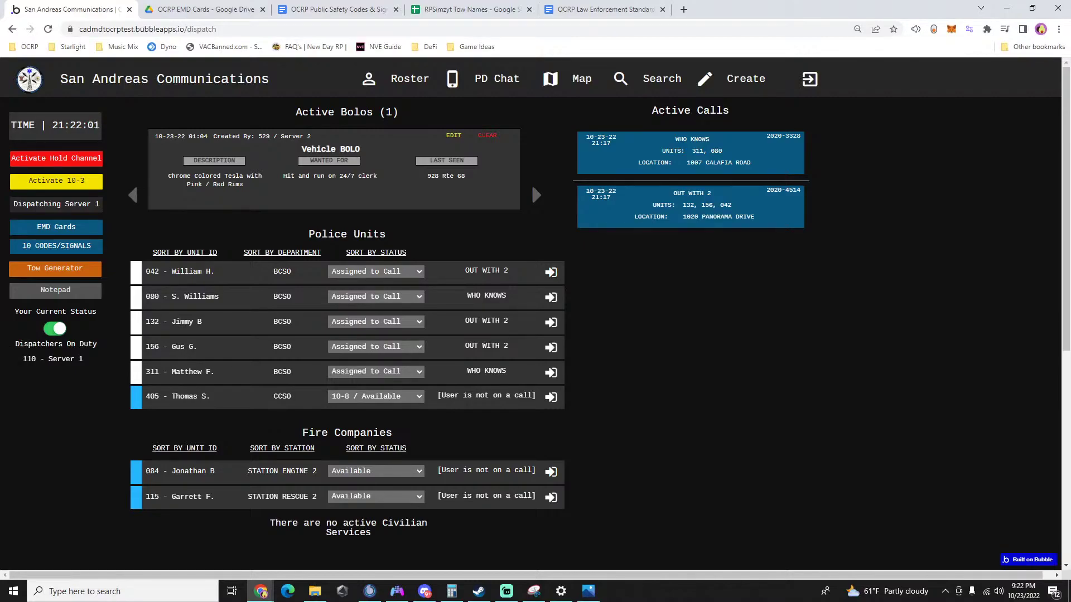
Turn on the browser's dark-mode extension from the RPSimzyt Tow Names spreadsheet and return to the dispatch page.
{"action": "left_click", "coordinate": [448, 10]}
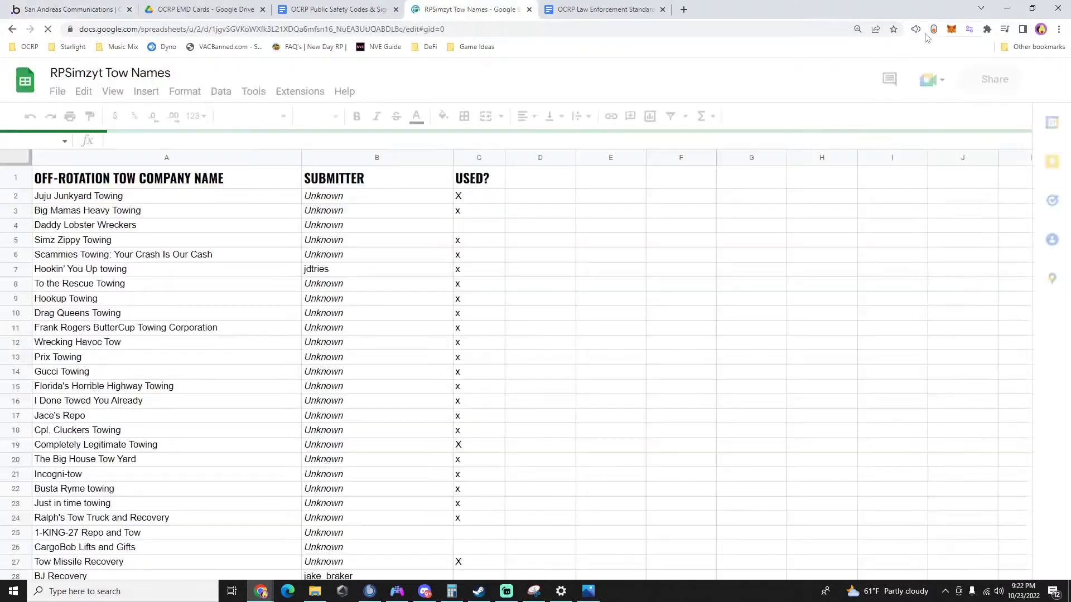
{"action": "left_click", "coordinate": [933, 29]}
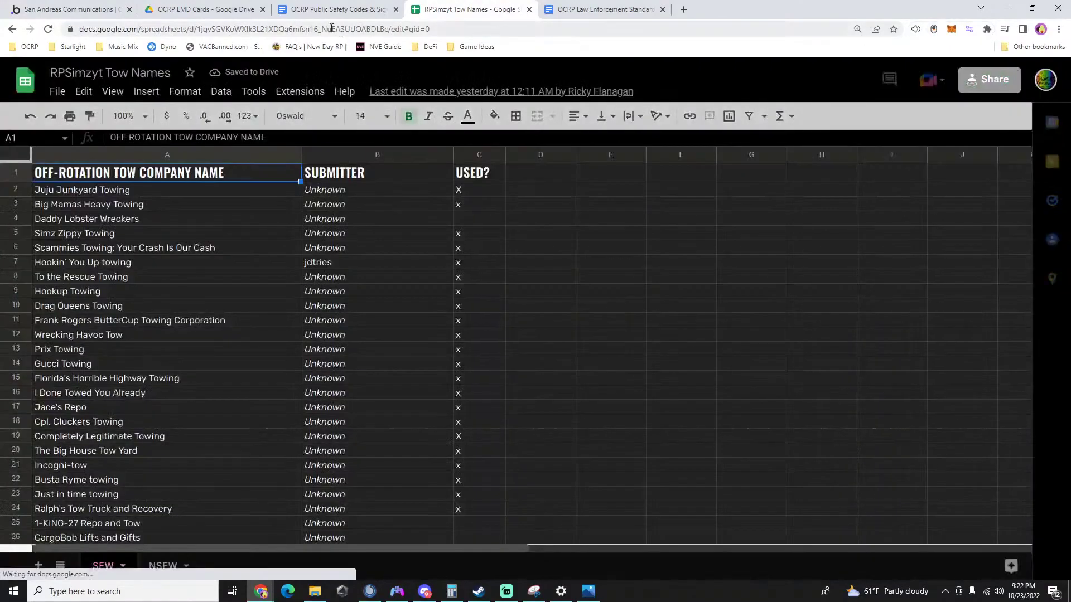
{"action": "left_click", "coordinate": [65, 10]}
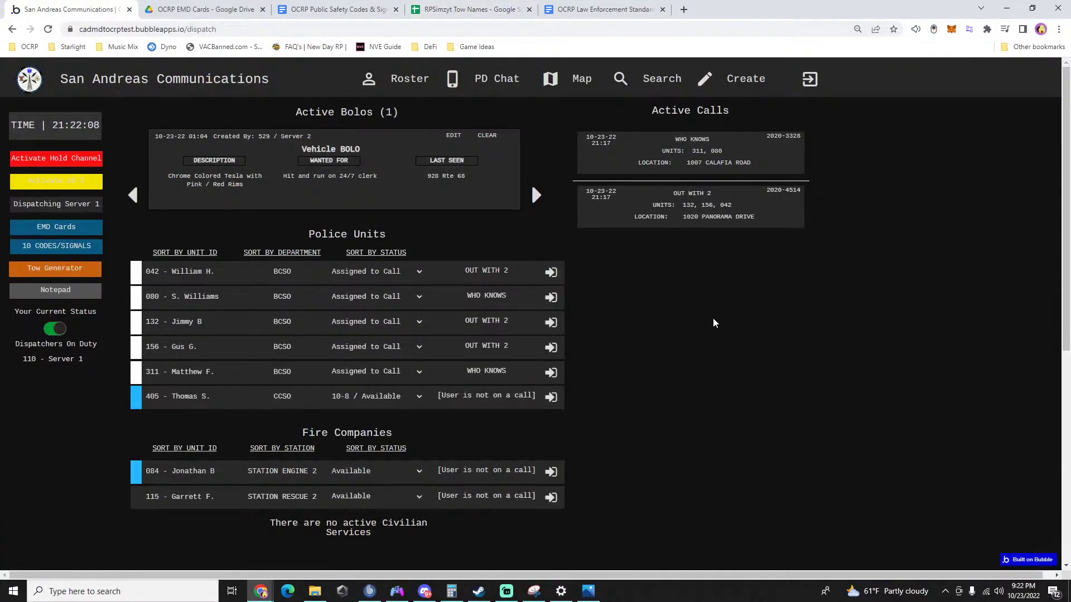
Remove unit 080 from the "who knows" call and close its details.
{"action": "key", "text": "alt+Tab"}
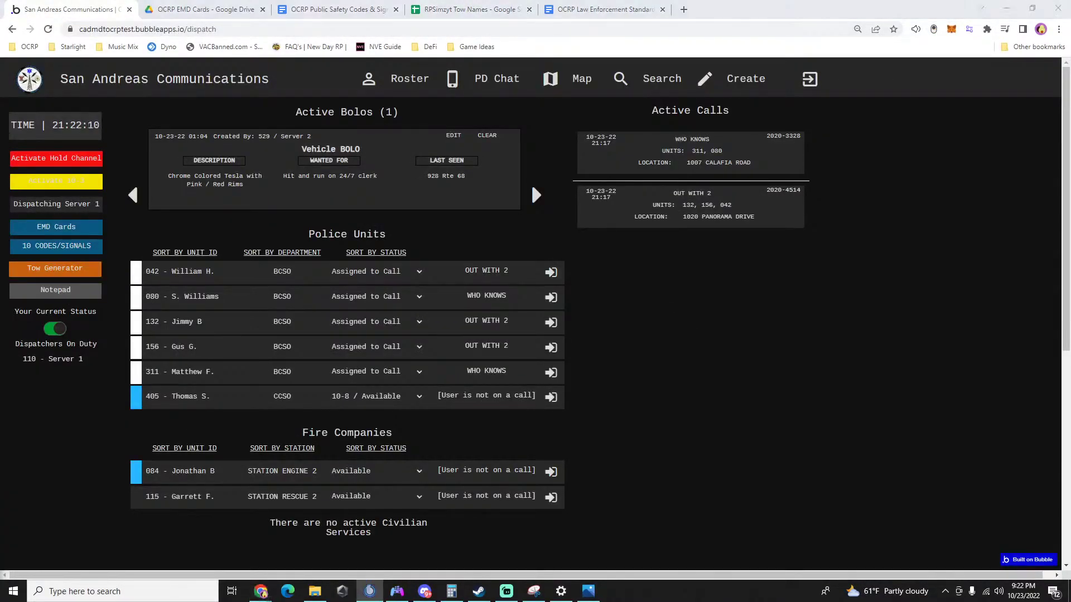
{"action": "left_click", "coordinate": [695, 156]}
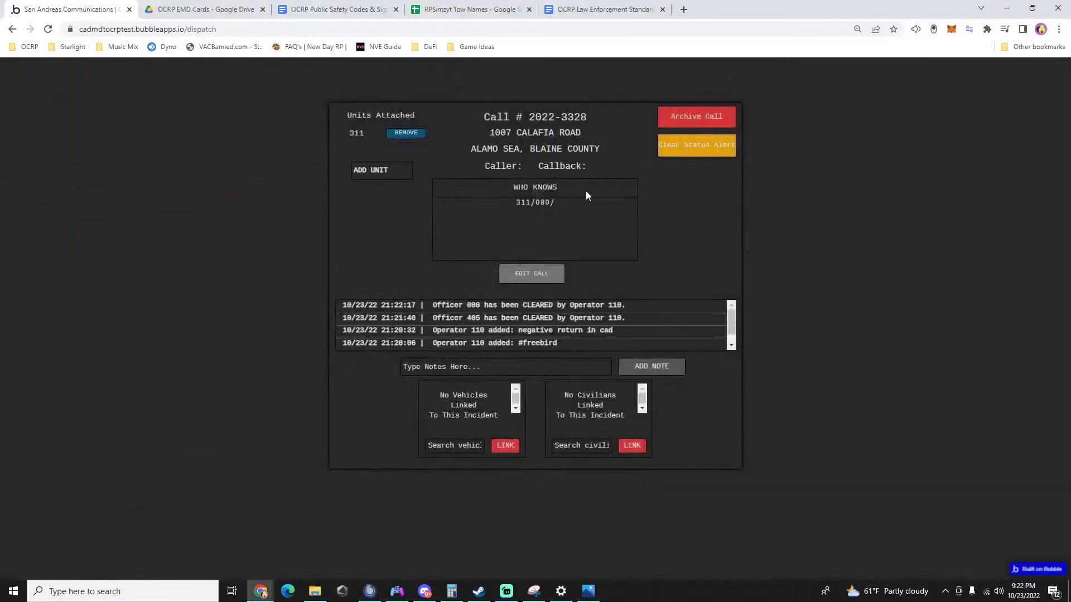
{"action": "left_click", "coordinate": [850, 245]}
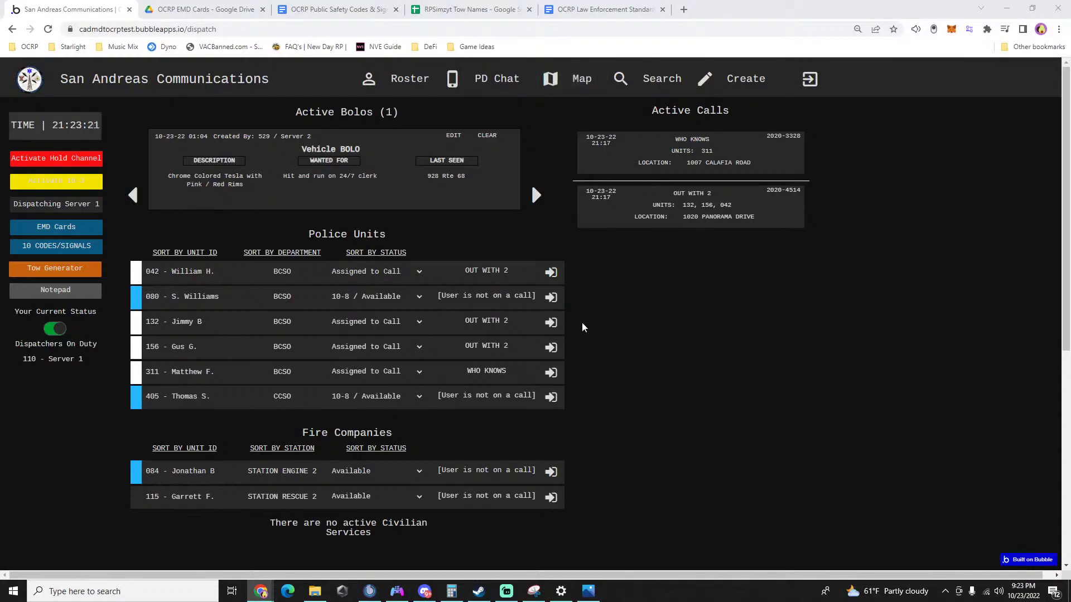
Open the OCRP Law Enforcement Standards document and toggle the browser's dark-mode extension there.
{"action": "left_click", "coordinate": [577, 13]}
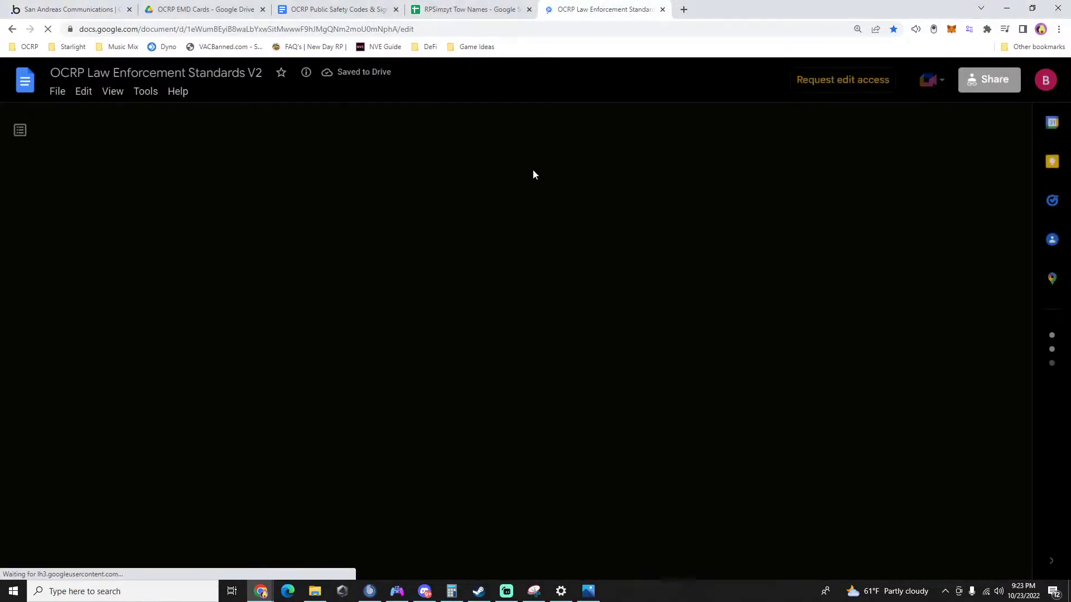
{"action": "left_click", "coordinate": [75, 12]}
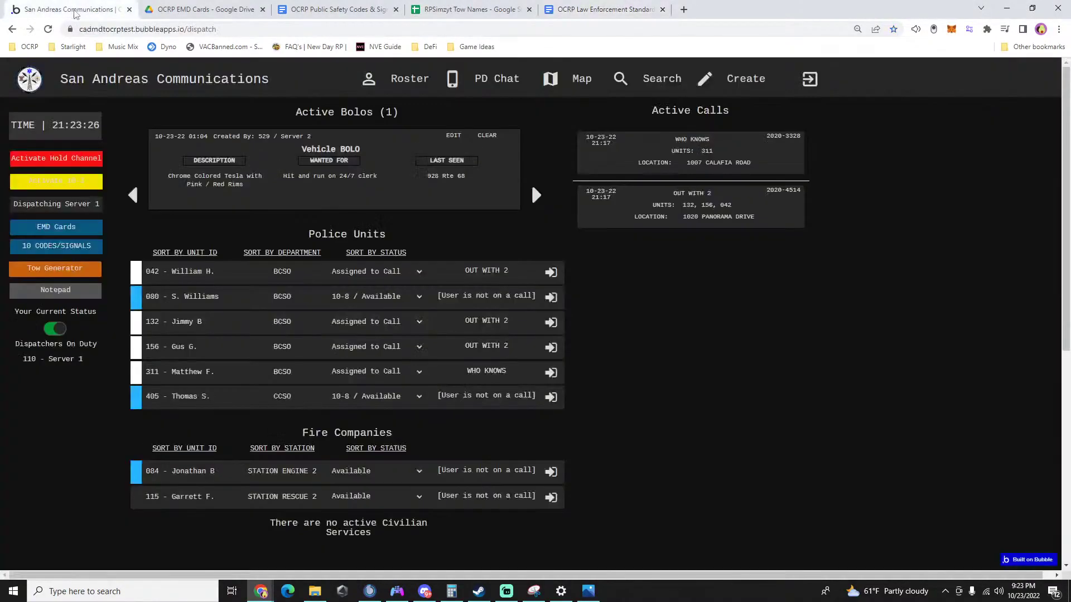
{"action": "left_click", "coordinate": [575, 10]}
{"action": "left_click", "coordinate": [933, 30]}
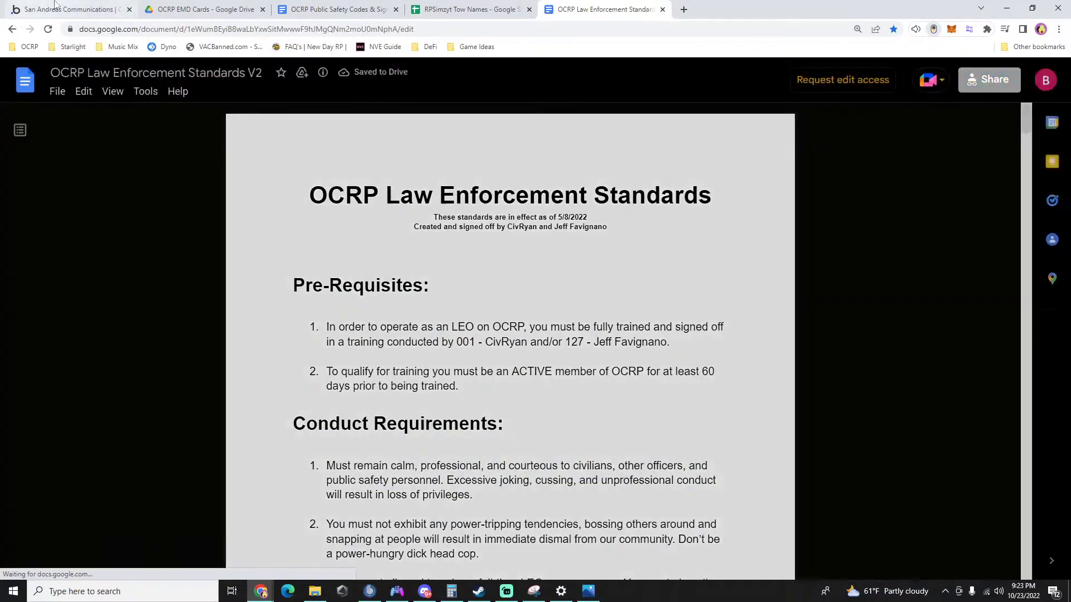
Return to the dispatch page and archive the "who knows" call at 1007 Calafia Road.
{"action": "left_click", "coordinate": [55, 6]}
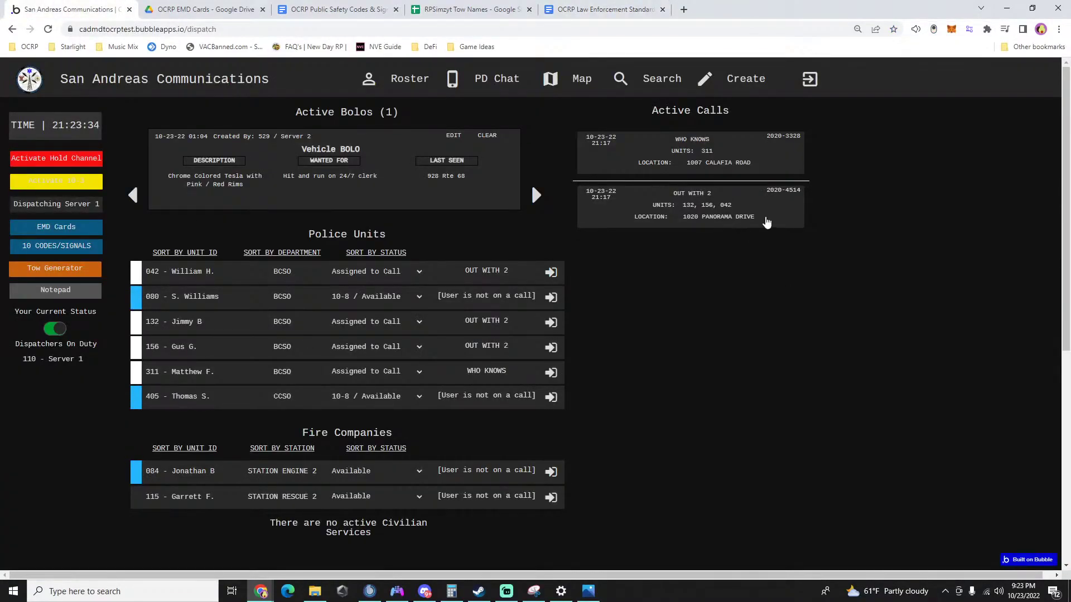
{"action": "left_click", "coordinate": [711, 159]}
{"action": "left_click", "coordinate": [694, 115]}
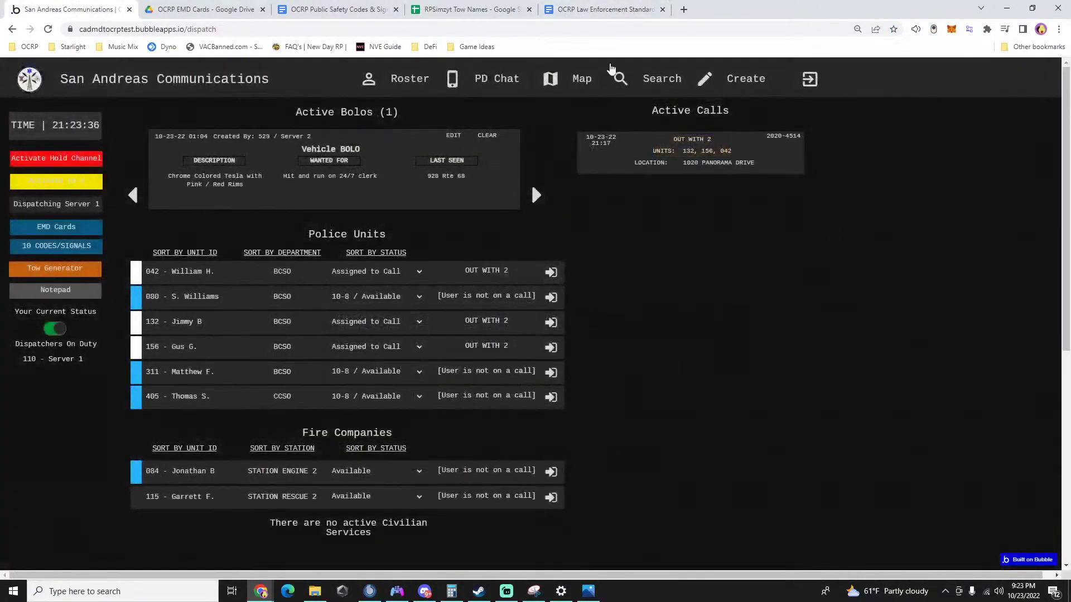
Look up the CCSO geographic jurisdiction in the agency table of the OCRP Law Enforcement Standards document.
{"action": "left_click", "coordinate": [585, 9]}
{"action": "scroll", "coordinate": [569, 252], "scroll_direction": "down", "scroll_amount": 20}
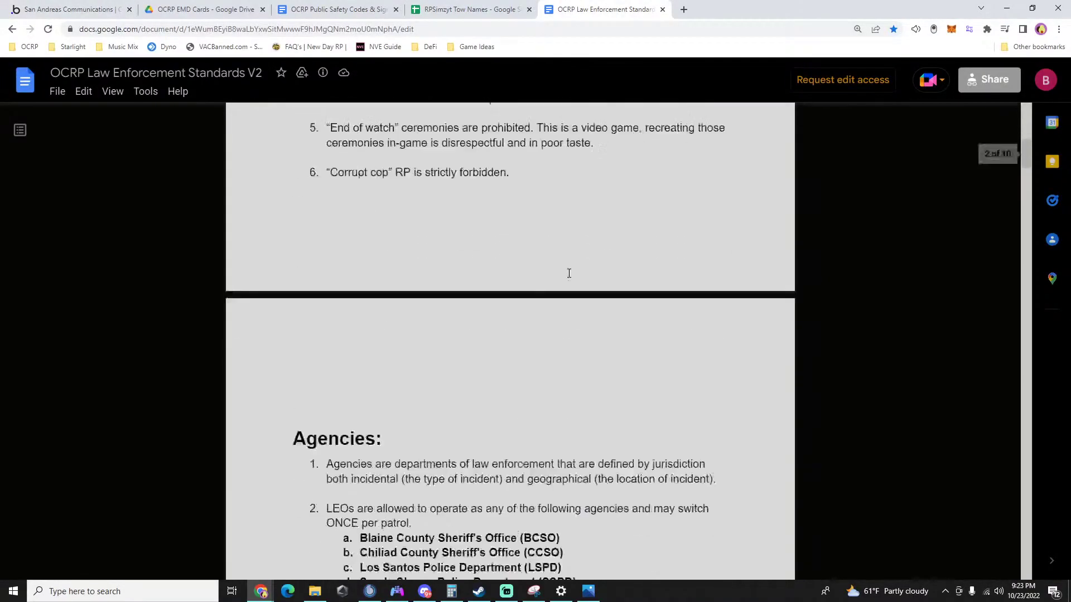
{"action": "scroll", "coordinate": [568, 269], "scroll_direction": "down", "scroll_amount": 6}
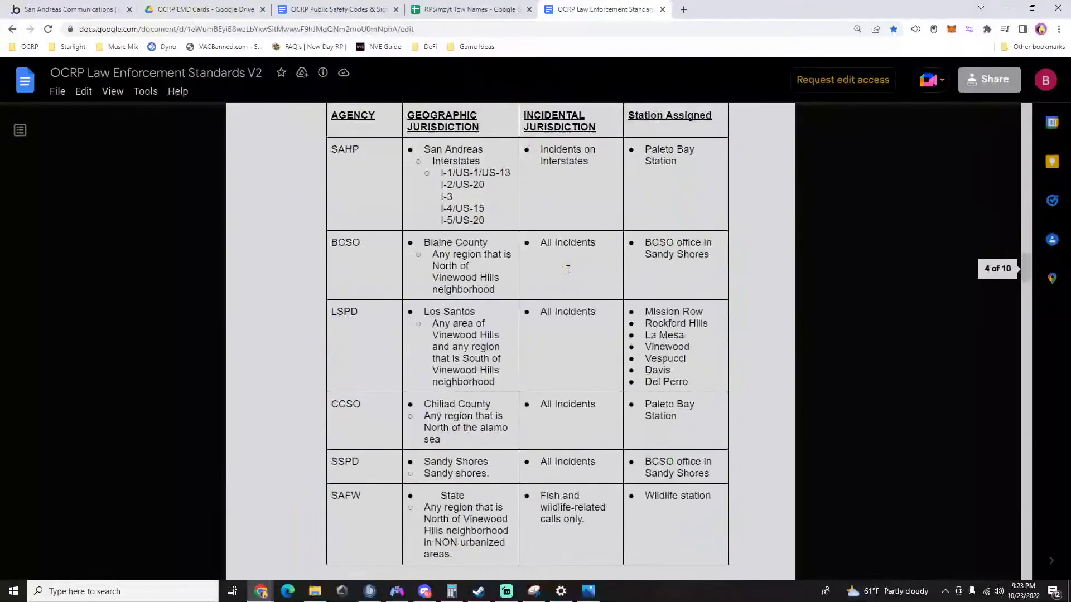
{"action": "triple_click", "coordinate": [459, 419]}
{"action": "left_click", "coordinate": [470, 428]}
Examine the Chiliad County area on the OCRP dispatch map image, then put the map away.
{"action": "left_click", "coordinate": [589, 590]}
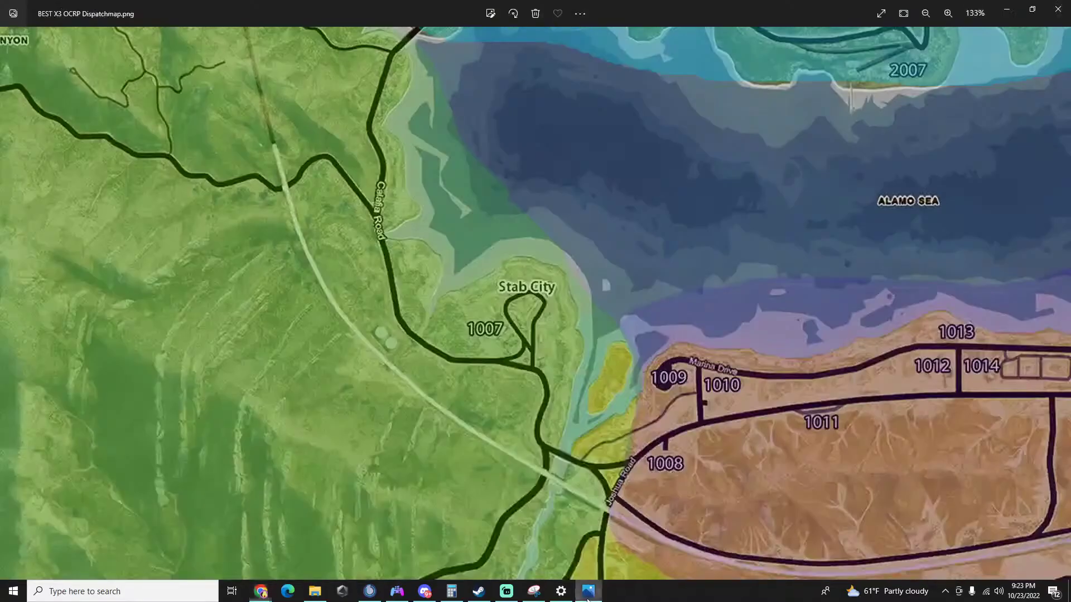
{"action": "scroll", "coordinate": [724, 427], "scroll_direction": "down", "scroll_amount": 3}
{"action": "scroll", "coordinate": [703, 326], "scroll_direction": "down", "scroll_amount": 5}
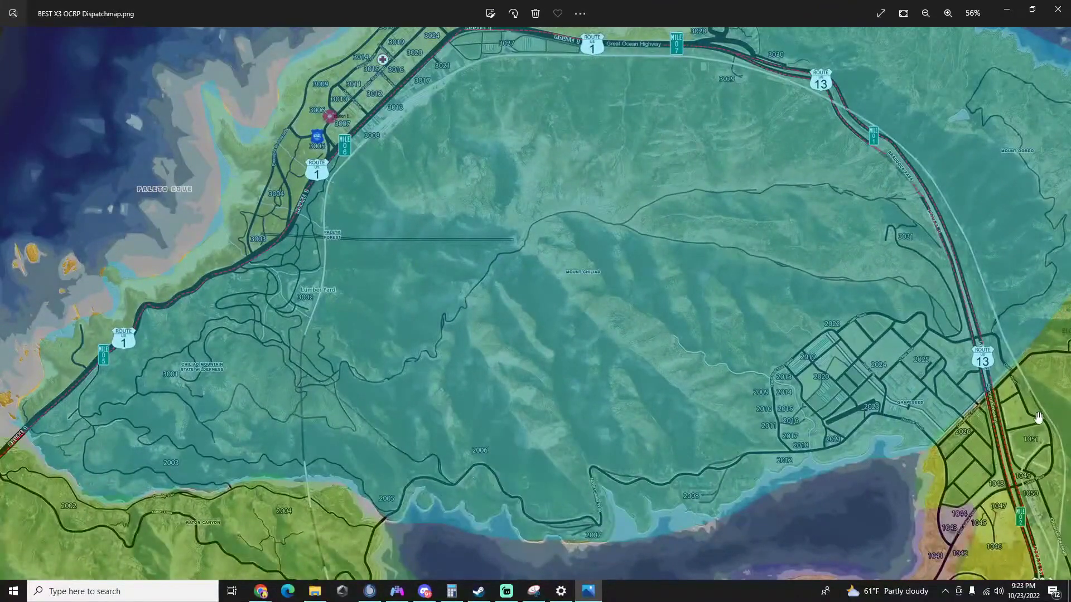
{"action": "scroll", "coordinate": [981, 412], "scroll_direction": "down", "scroll_amount": 2}
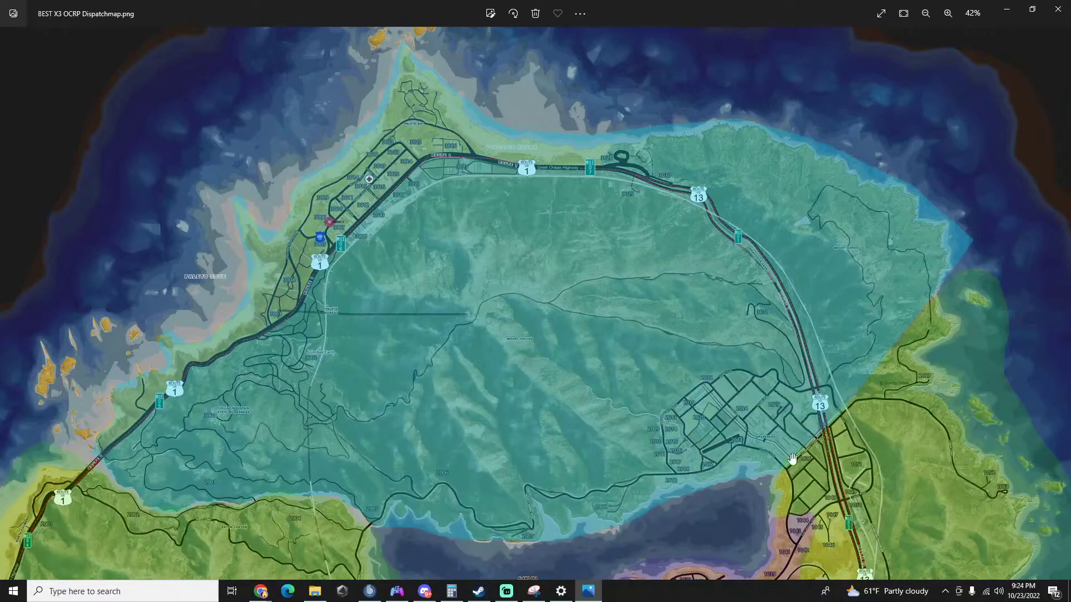
{"action": "left_click", "coordinate": [595, 596]}
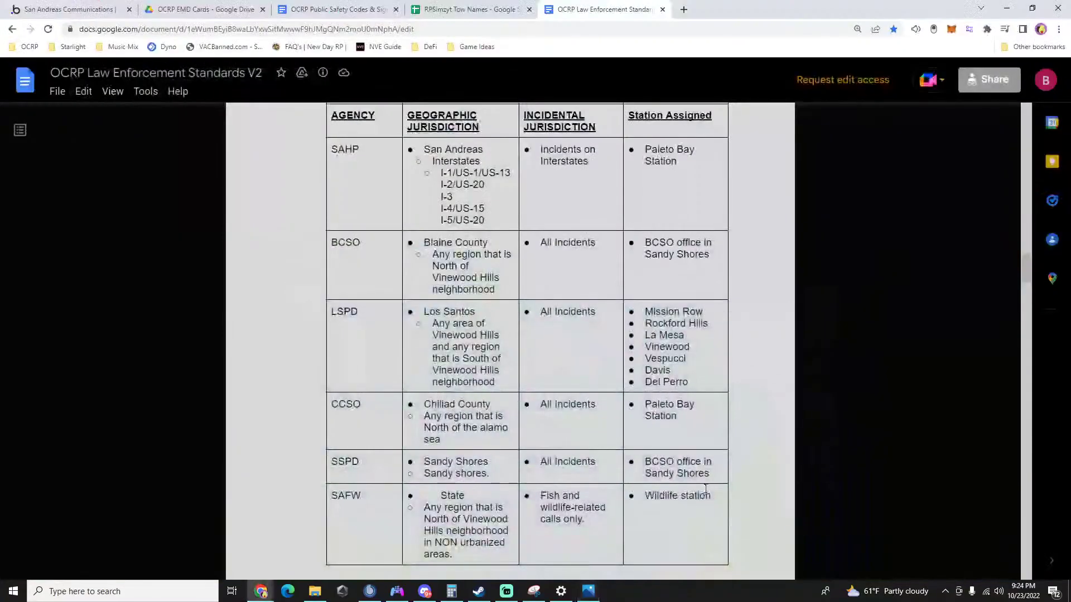
Return to the dispatch page, review the details of the "out with 2" call and close them.
{"action": "left_click", "coordinate": [40, 5]}
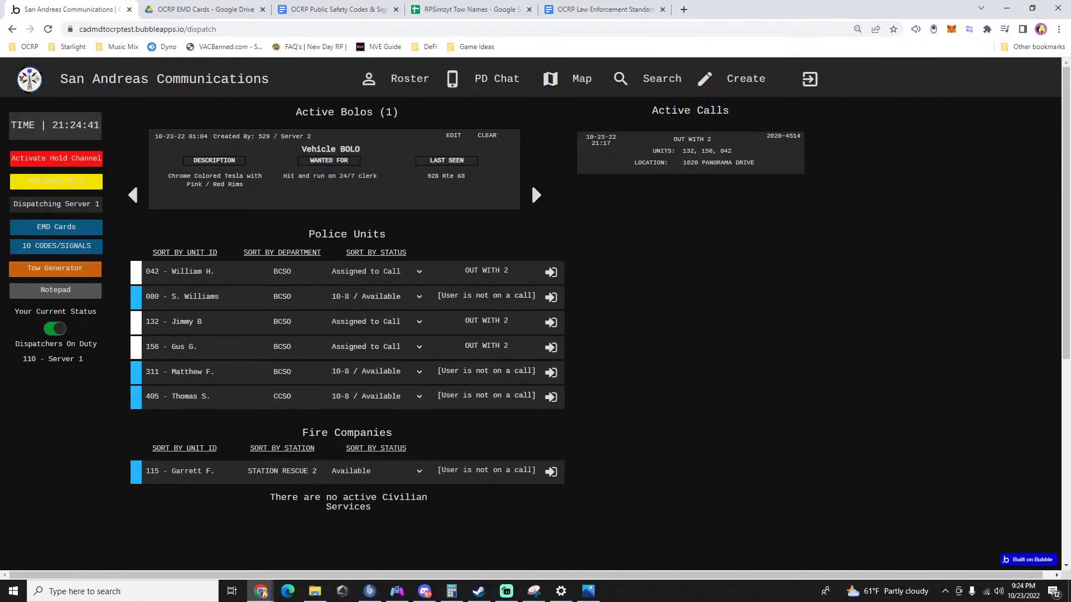
{"action": "left_click", "coordinate": [647, 150]}
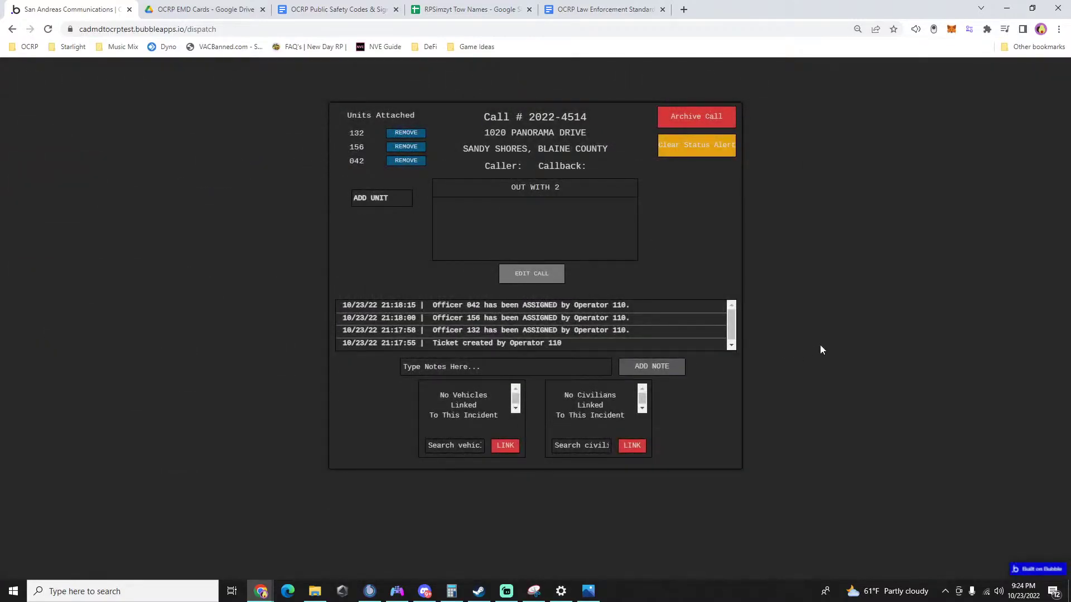
{"action": "left_click", "coordinate": [820, 346]}
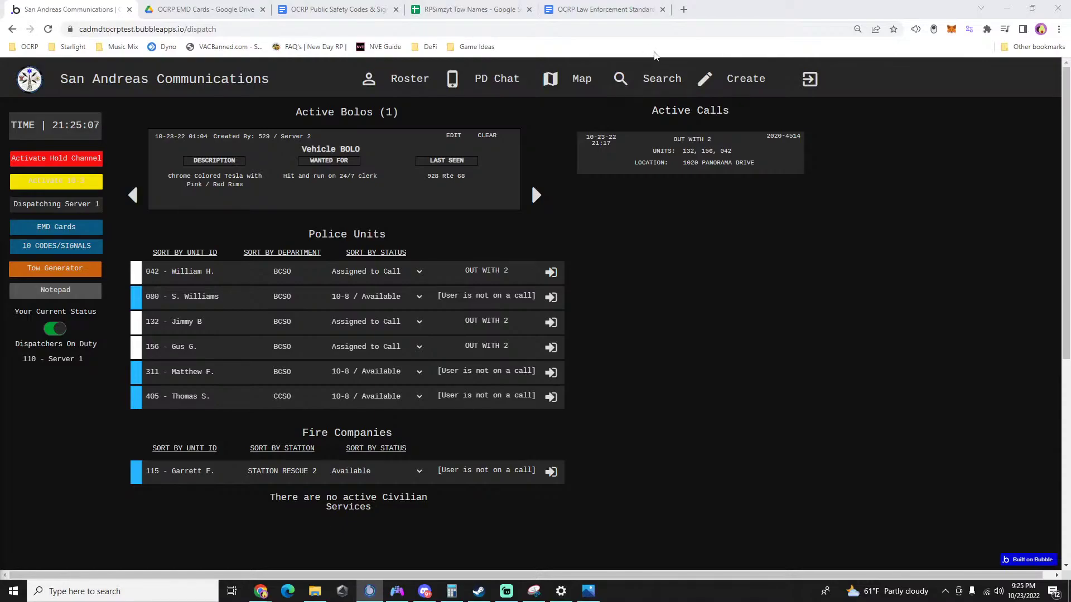
{"action": "left_click", "coordinate": [650, 78]}
{"action": "left_click", "coordinate": [527, 148]}
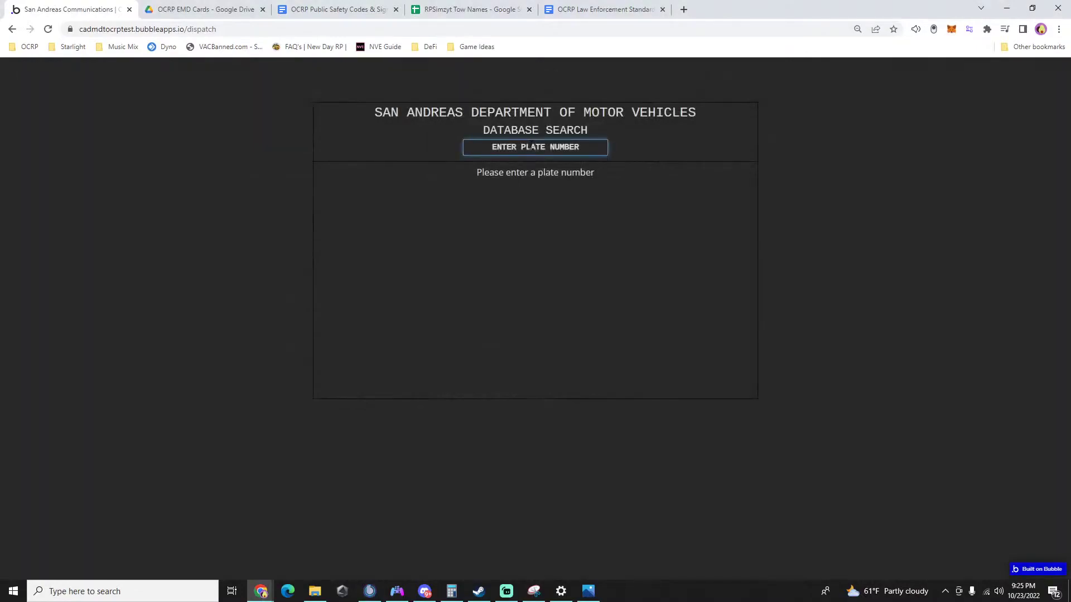
{"action": "type", "text": "free"}
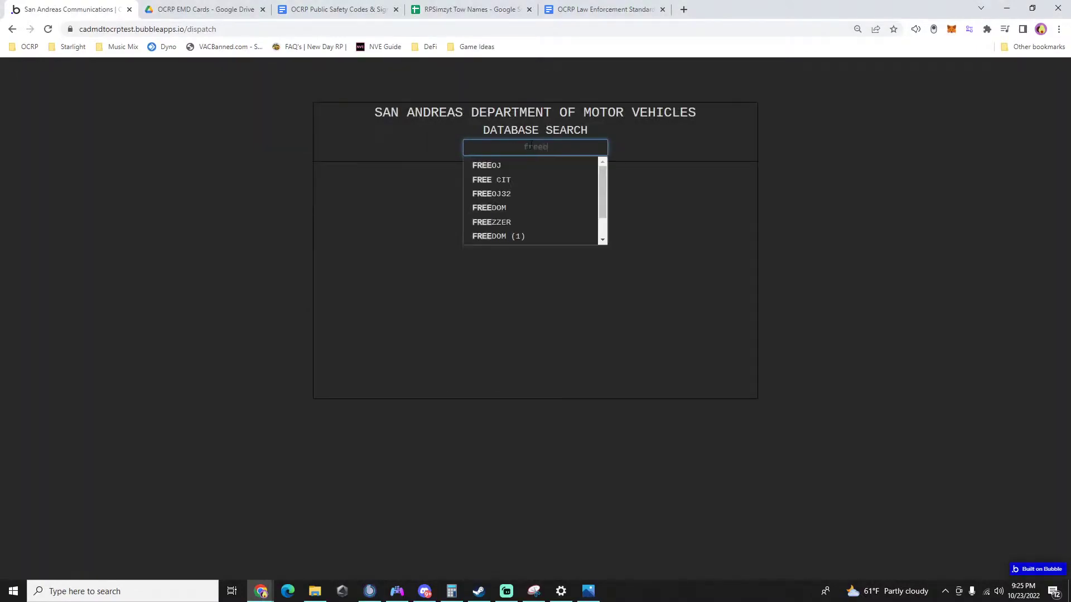
{"action": "type", "text": "bird"}
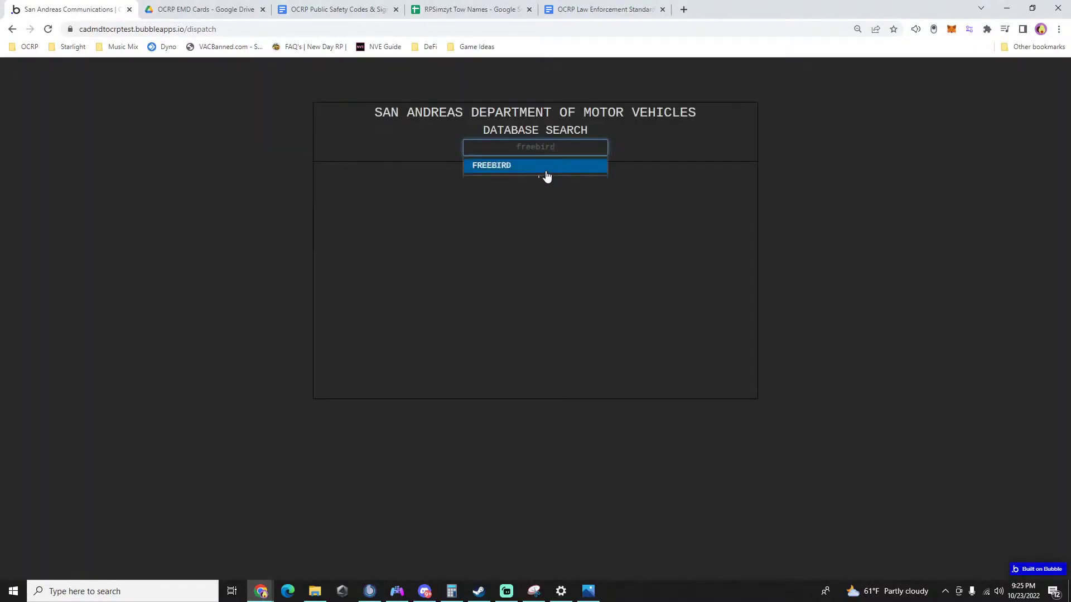
{"action": "left_click", "coordinate": [545, 171]}
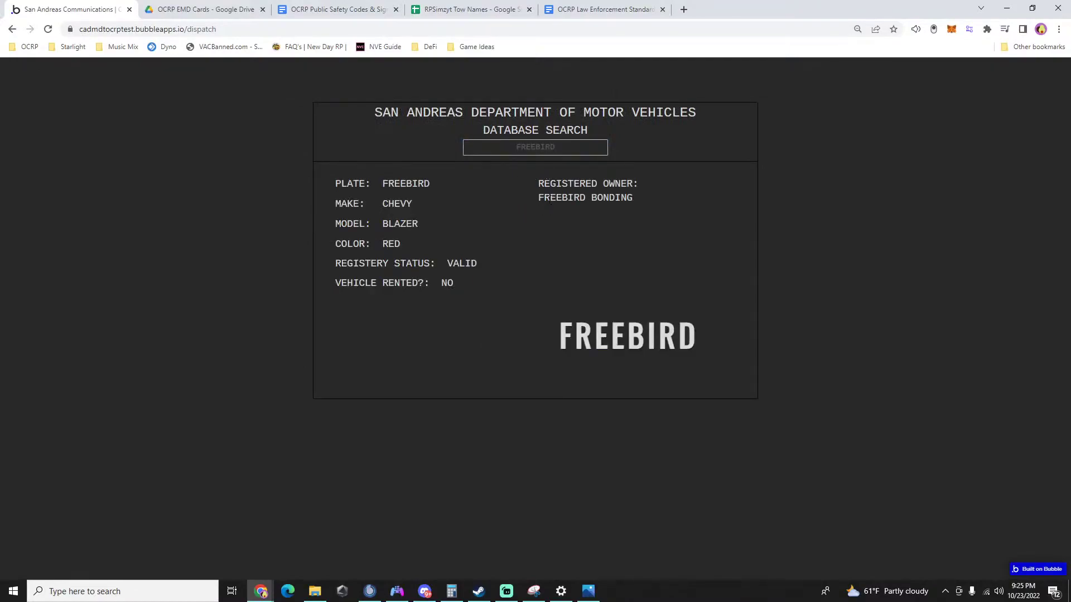
{"action": "left_click_drag", "start_coordinate": [537, 197], "coordinate": [668, 197]}
{"action": "left_click", "coordinate": [612, 217]}
{"action": "left_click_drag", "start_coordinate": [377, 244], "coordinate": [413, 224]}
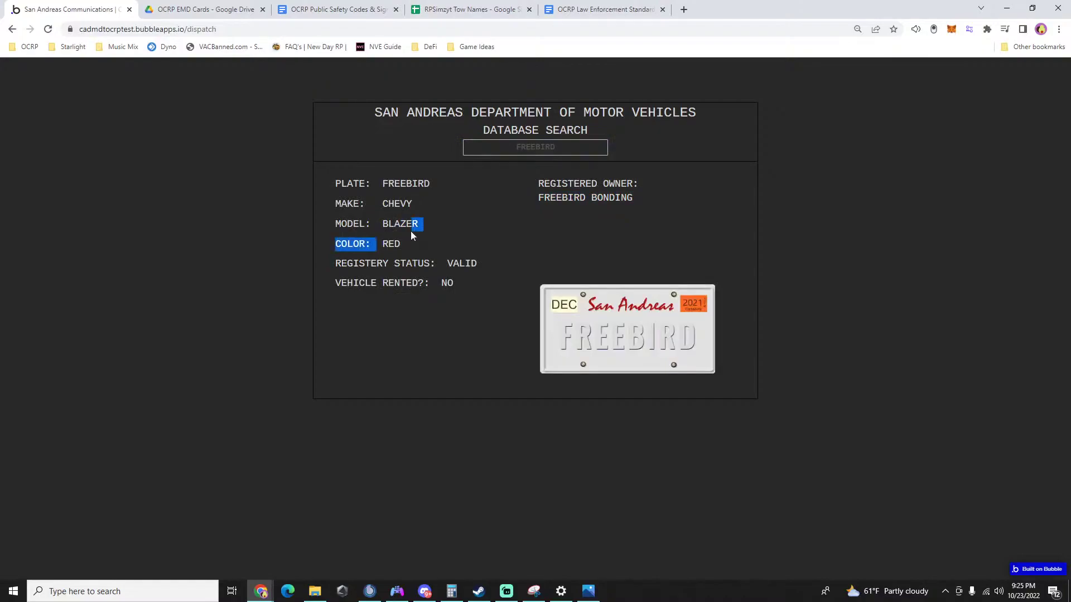
{"action": "left_click", "coordinate": [475, 265]}
{"action": "left_click", "coordinate": [824, 300]}
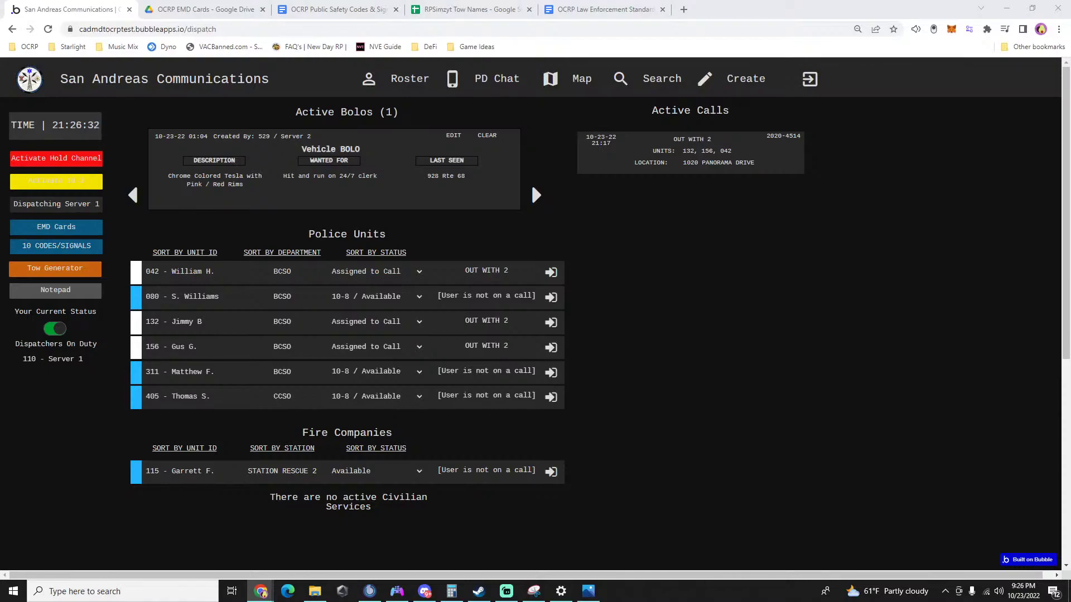
{"action": "key", "text": "alt+Tab"}
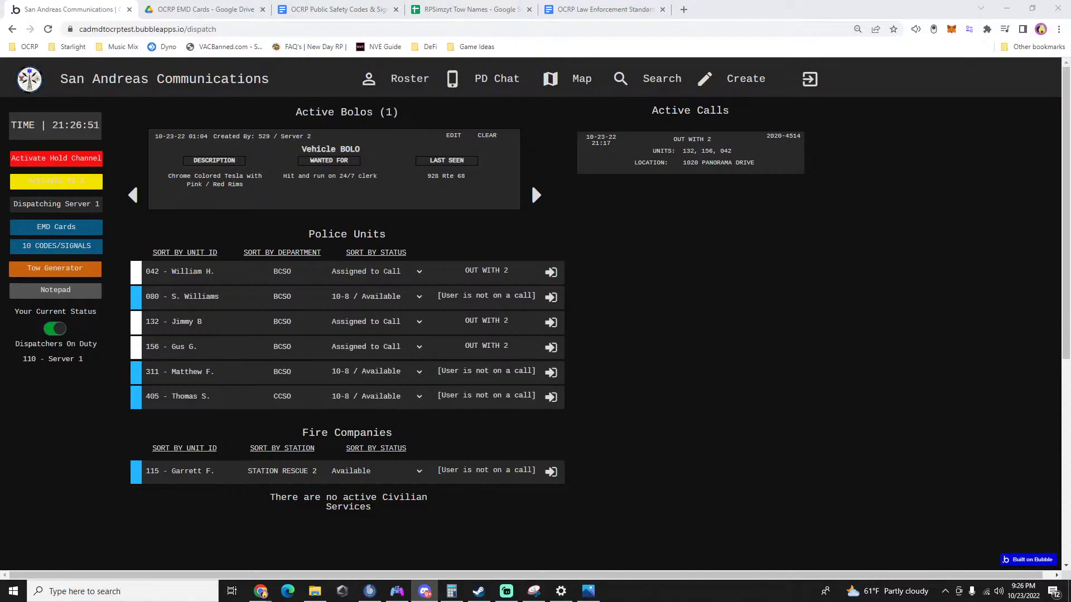
{"action": "key", "text": "alt+Tab"}
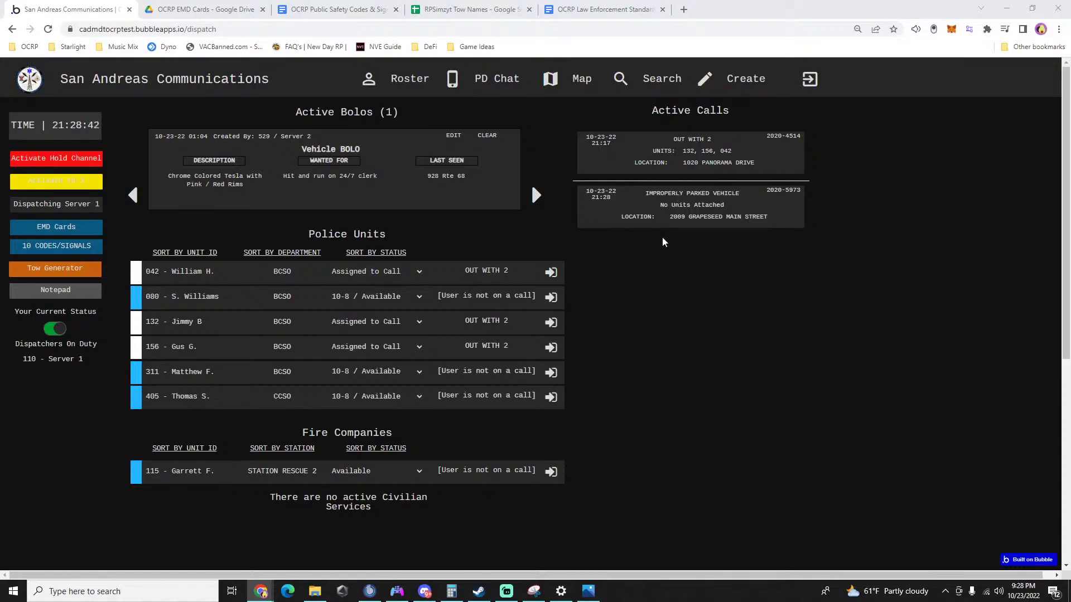
Attach unit 405 to the improperly parked vehicle call at 2009 Grapeseed Main Street and close its details.
{"action": "left_click", "coordinate": [608, 217]}
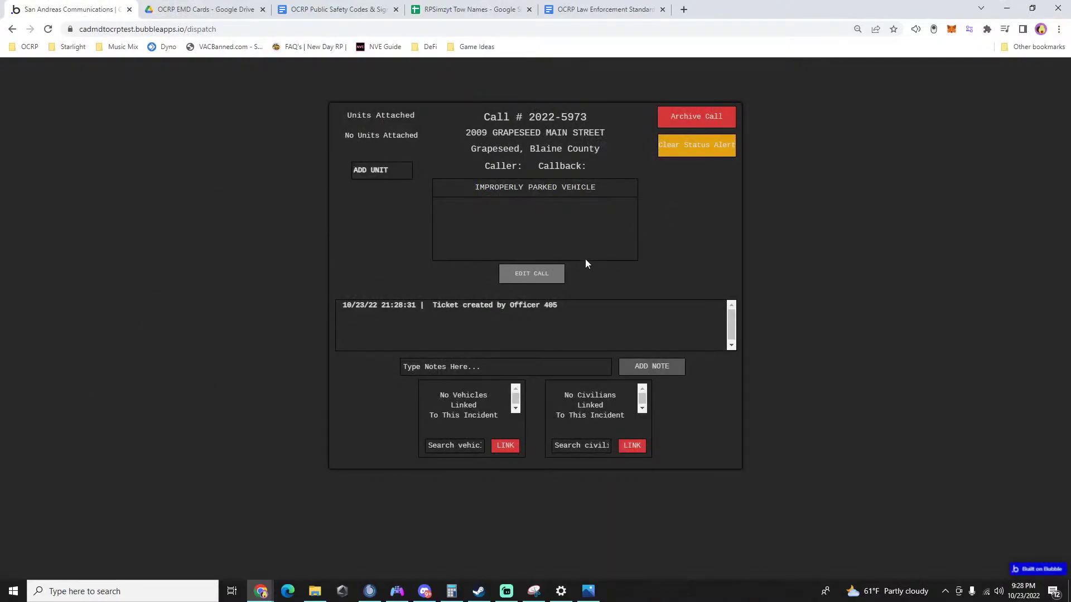
{"action": "type", "text": "405"}
{"action": "left_click", "coordinate": [365, 188]}
{"action": "left_click", "coordinate": [907, 387]}
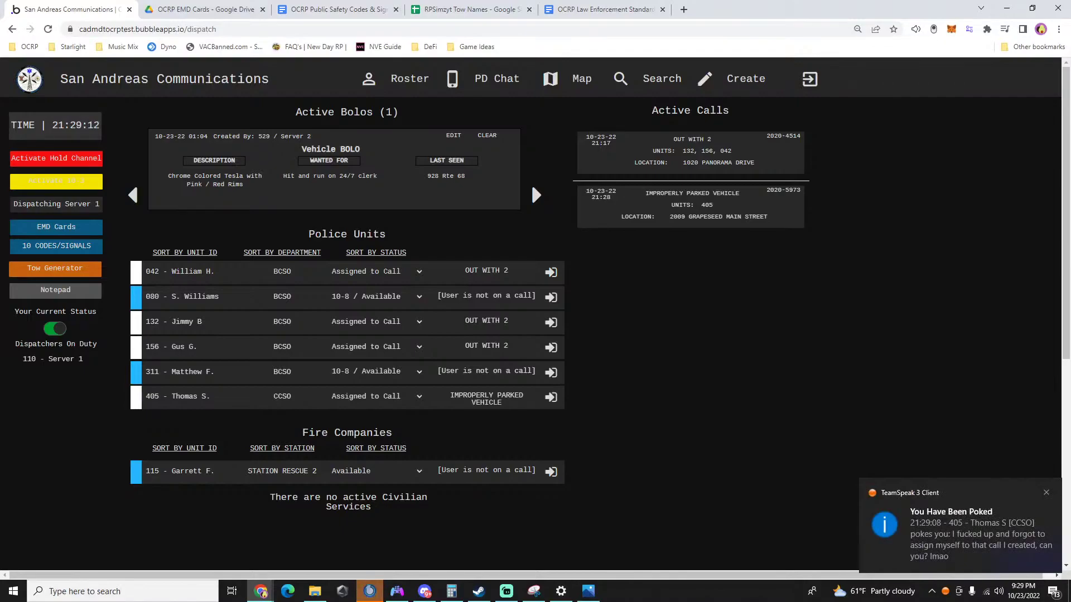
{"action": "key", "text": "alt+Tab"}
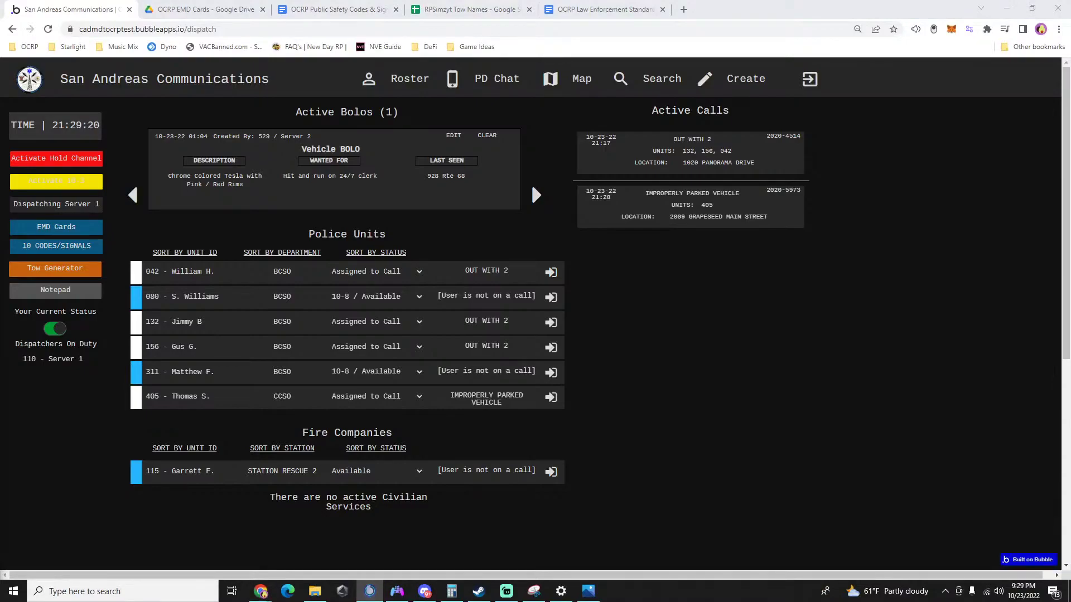
{"action": "key", "text": "alt+Tab"}
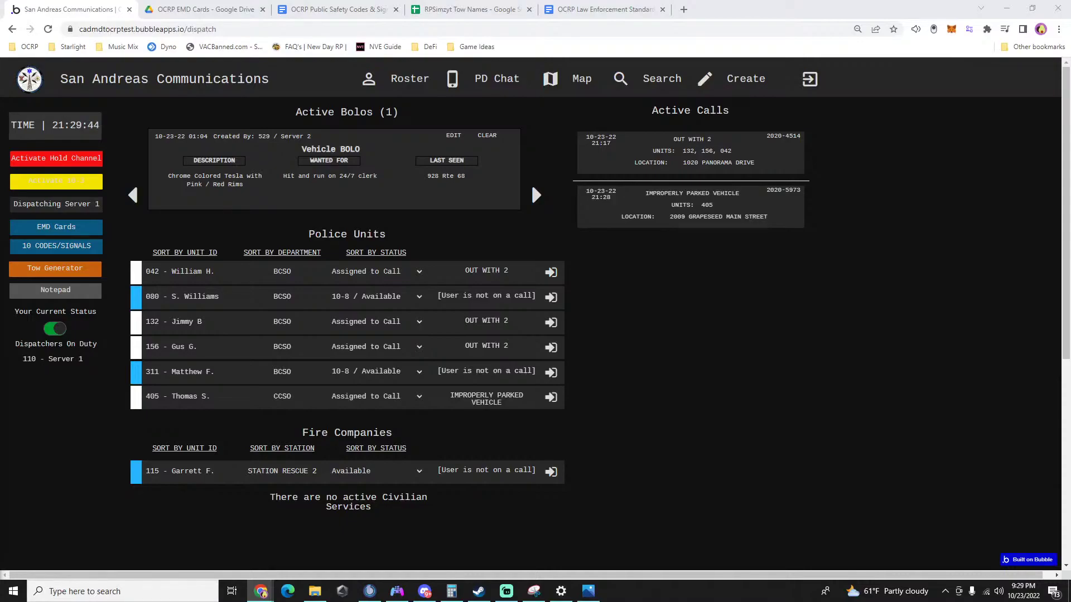
Start a new dispatch call and set its location to postal 949, Route 68.
{"action": "left_click", "coordinate": [746, 79]}
{"action": "left_click", "coordinate": [727, 113]}
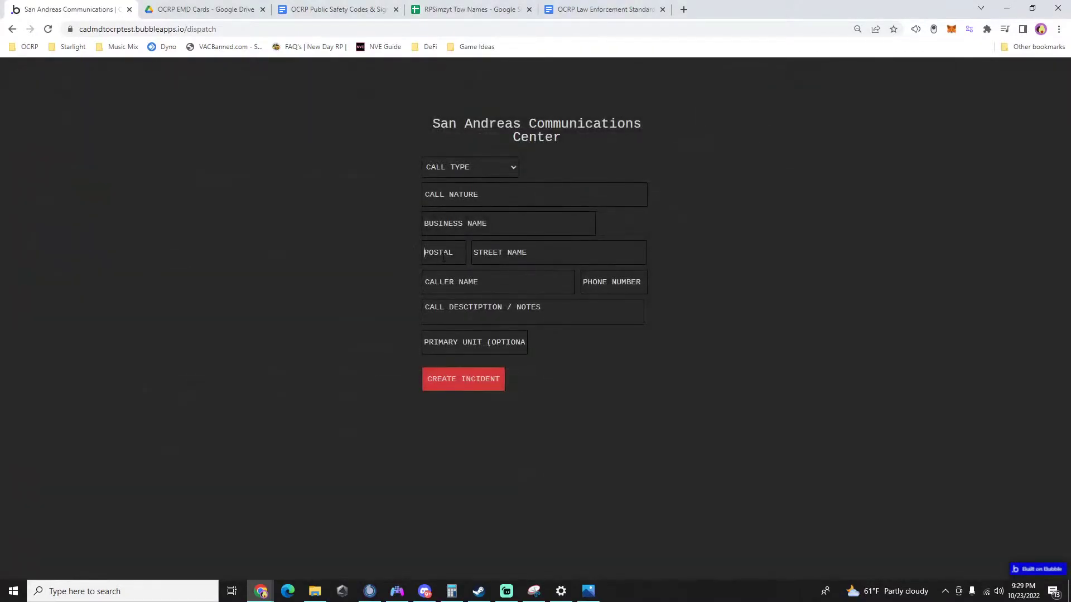
{"action": "type", "text": "949"}
{"action": "key", "text": "Tab"}
{"action": "type", "text": "route "}
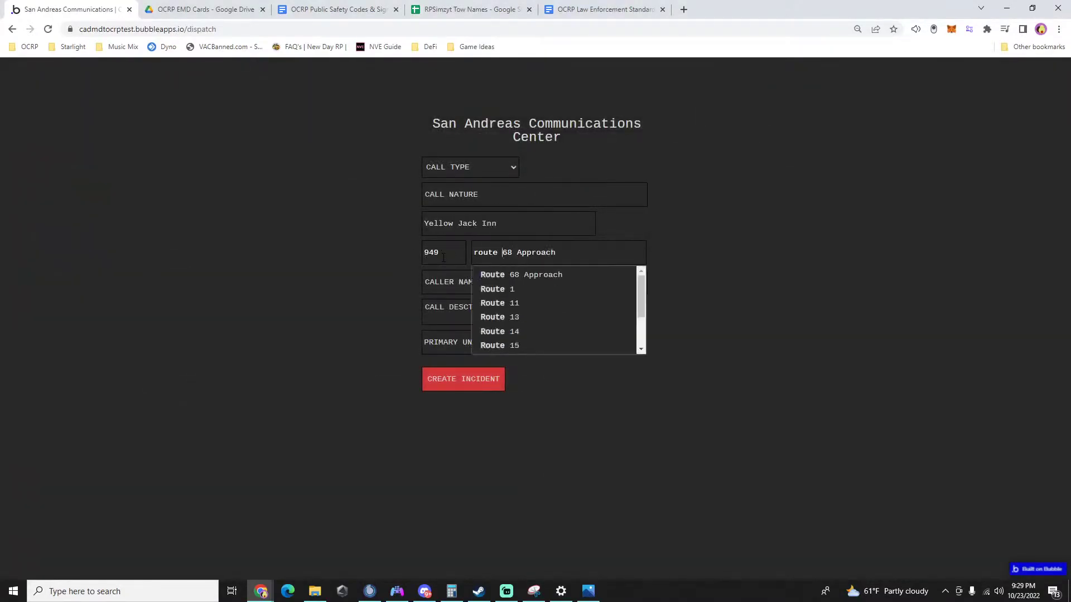
{"action": "type", "text": "68"}
{"action": "left_click", "coordinate": [509, 290]}
Set the call type to Police and the call nature to ABANDONED VEHICLE, and create the incident.
{"action": "left_click", "coordinate": [455, 173]}
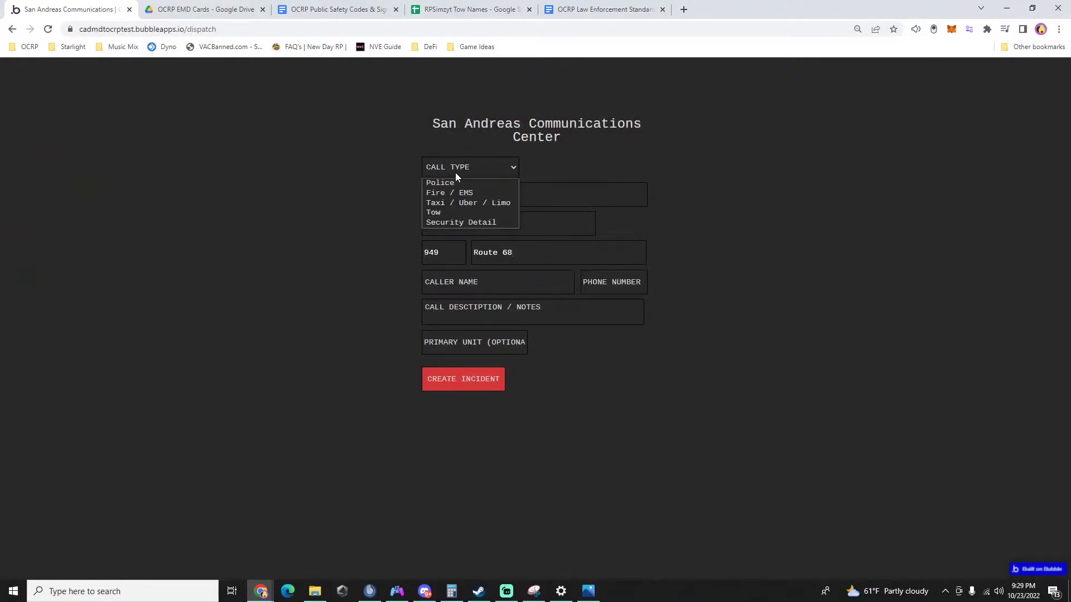
{"action": "left_click", "coordinate": [449, 182]}
{"action": "left_click", "coordinate": [450, 194]}
{"action": "type", "text": "ab"}
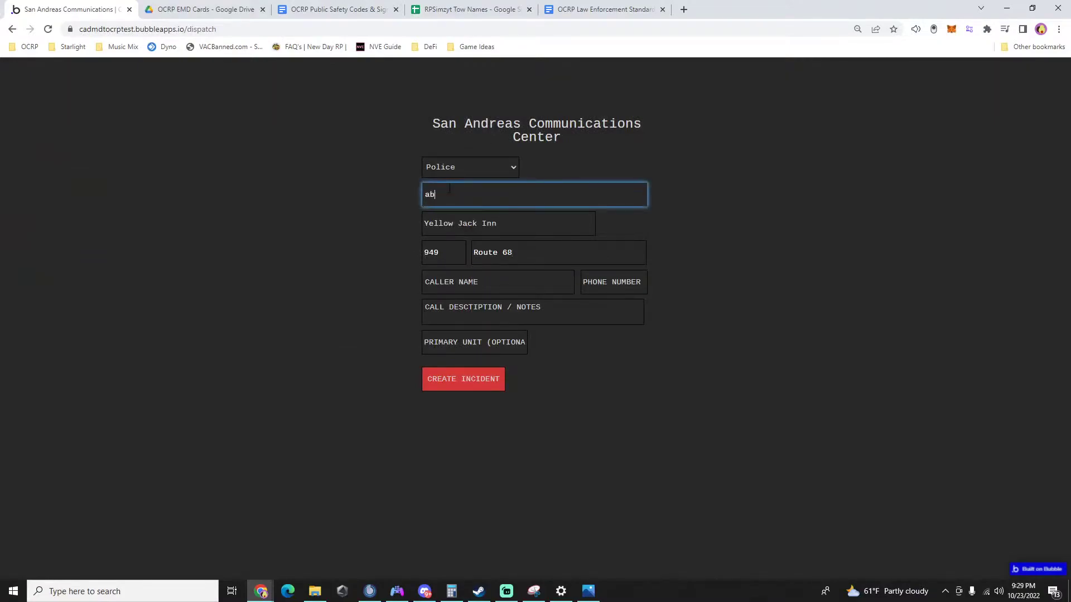
{"action": "type", "text": "andoned vehicle"}
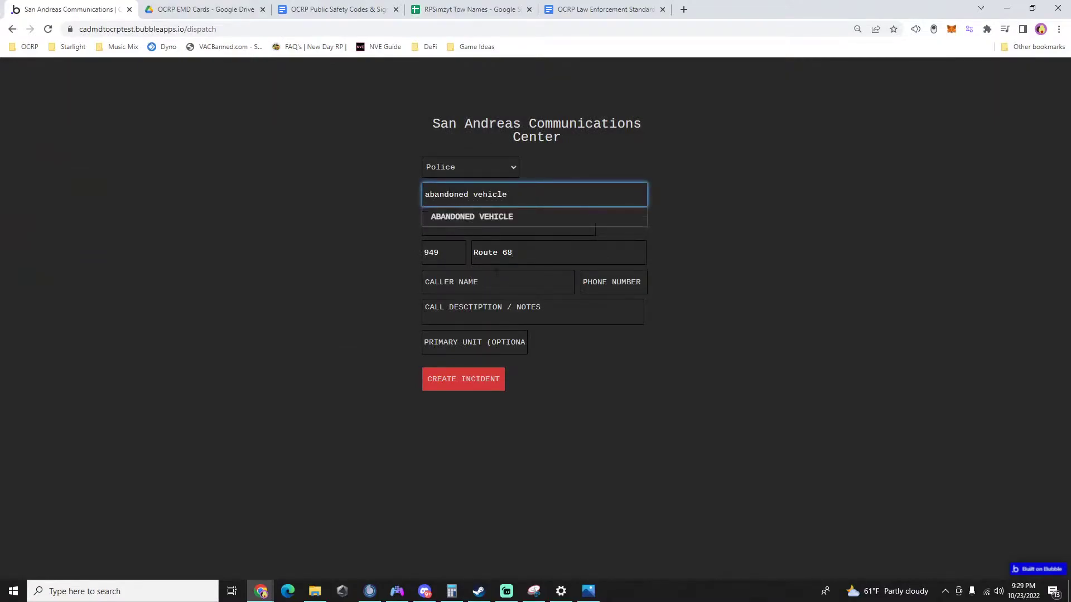
{"action": "left_click", "coordinate": [482, 216]}
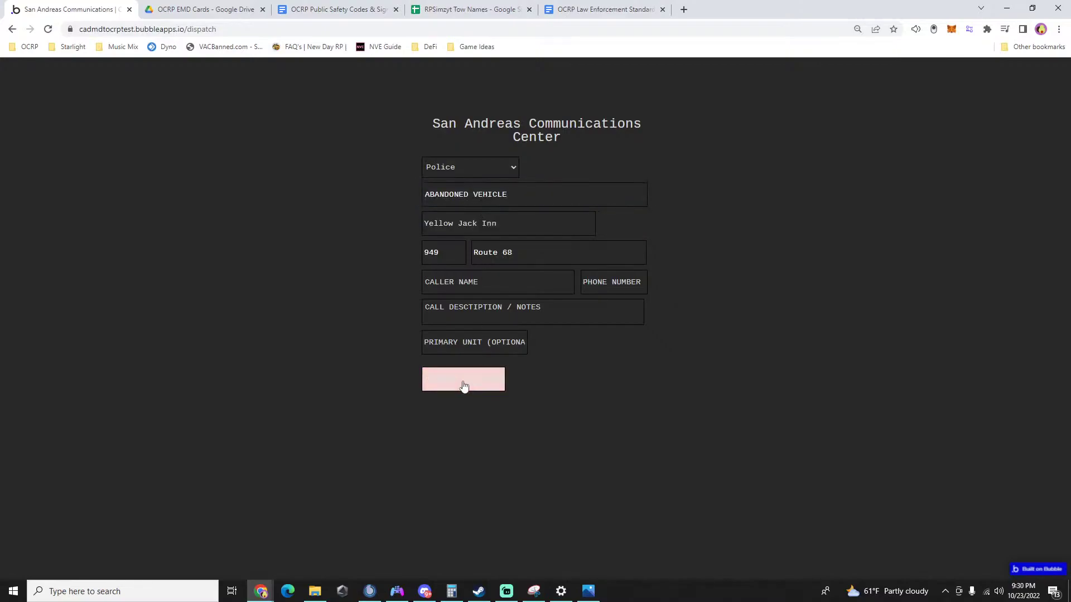
{"action": "left_click", "coordinate": [424, 379]}
Open the abandoned vehicle call at 949 Route 68 and attach unit 080.
{"action": "left_click", "coordinate": [686, 277]}
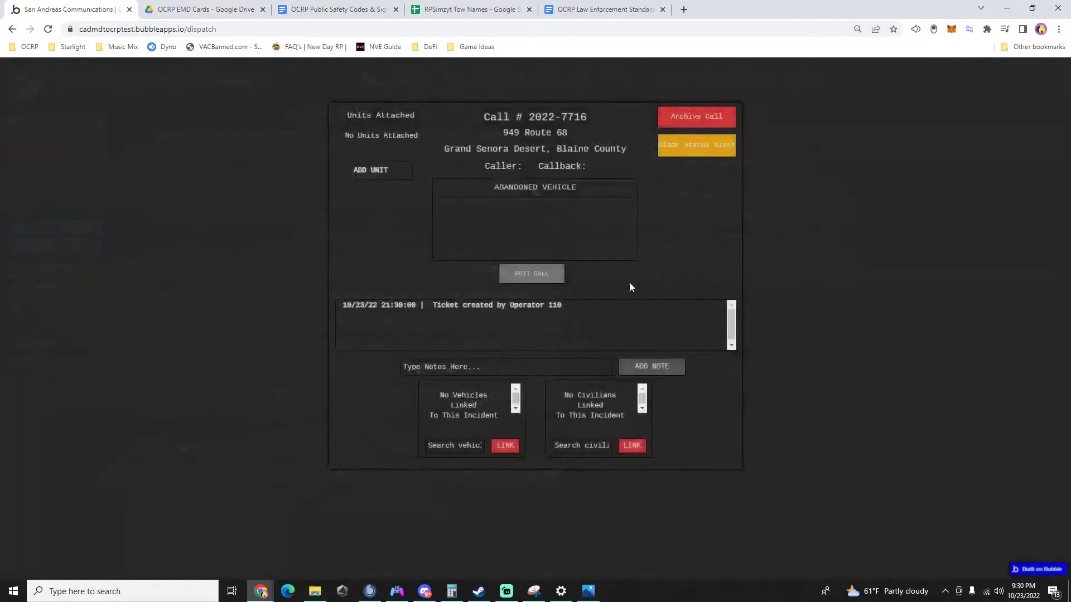
{"action": "left_click", "coordinate": [400, 173]}
{"action": "type", "text": "080"}
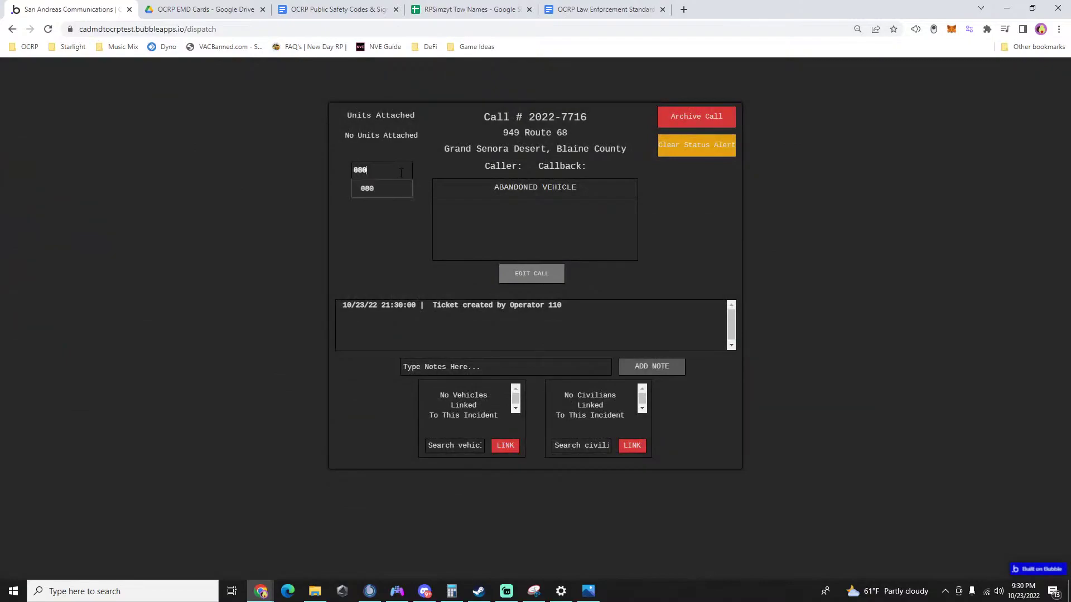
{"action": "left_click", "coordinate": [389, 186]}
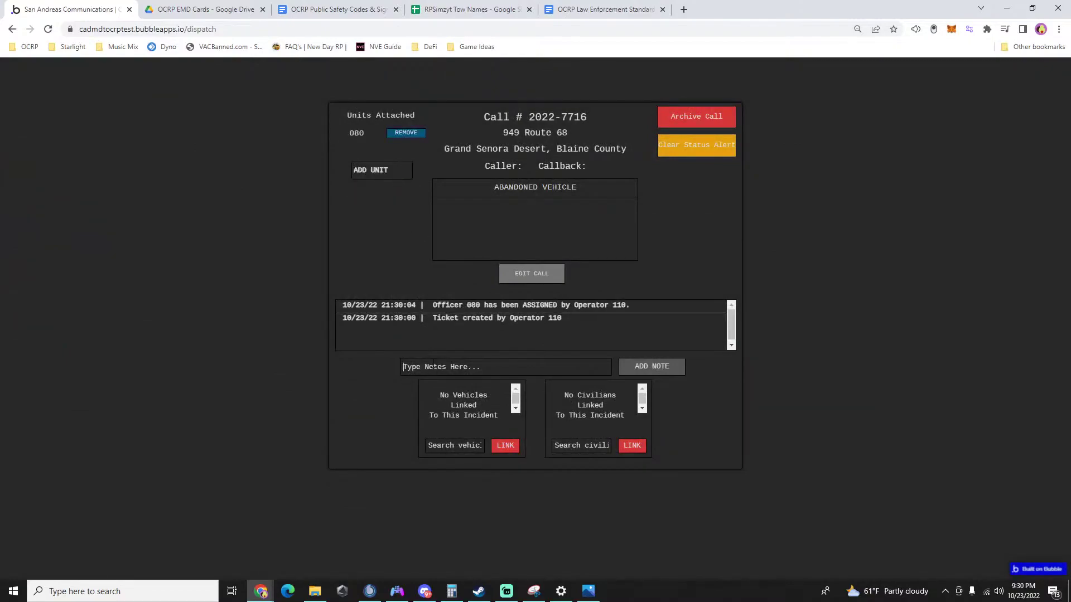
{"action": "left_click", "coordinate": [433, 363]}
{"action": "type", "text": "#"}
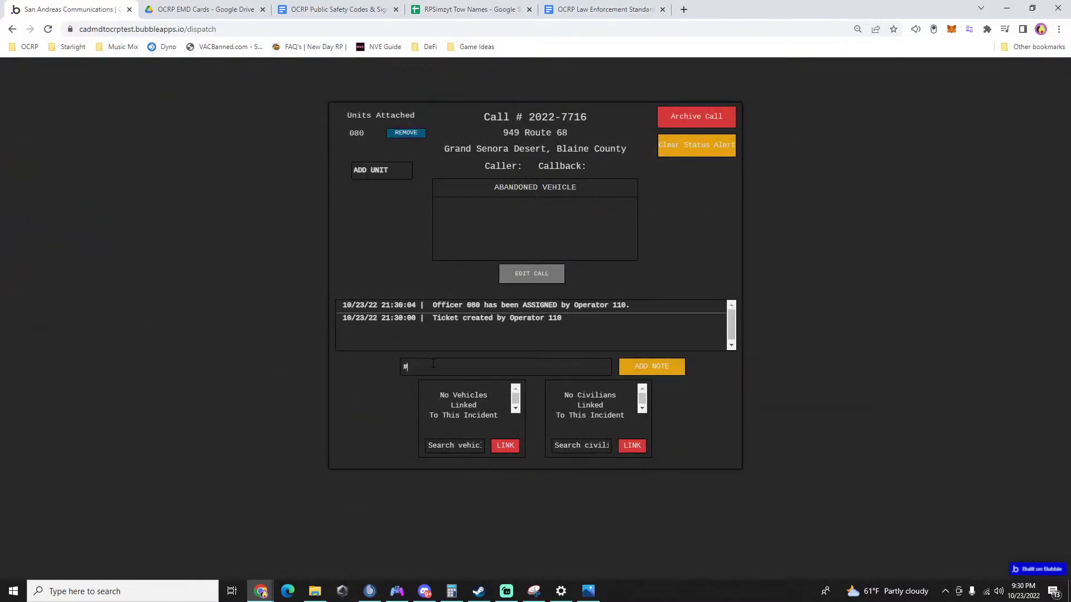
{"action": "type", "text": "0b"}
{"action": "type", "text": "t3e"}
{"action": "type", "text": "2"}
{"action": "double_click", "coordinate": [445, 369]}
{"action": "left_click", "coordinate": [650, 366]}
Run plate 20BT3E through the DMV vehicle database and copy its registration details and owner information.
{"action": "left_click", "coordinate": [629, 76]}
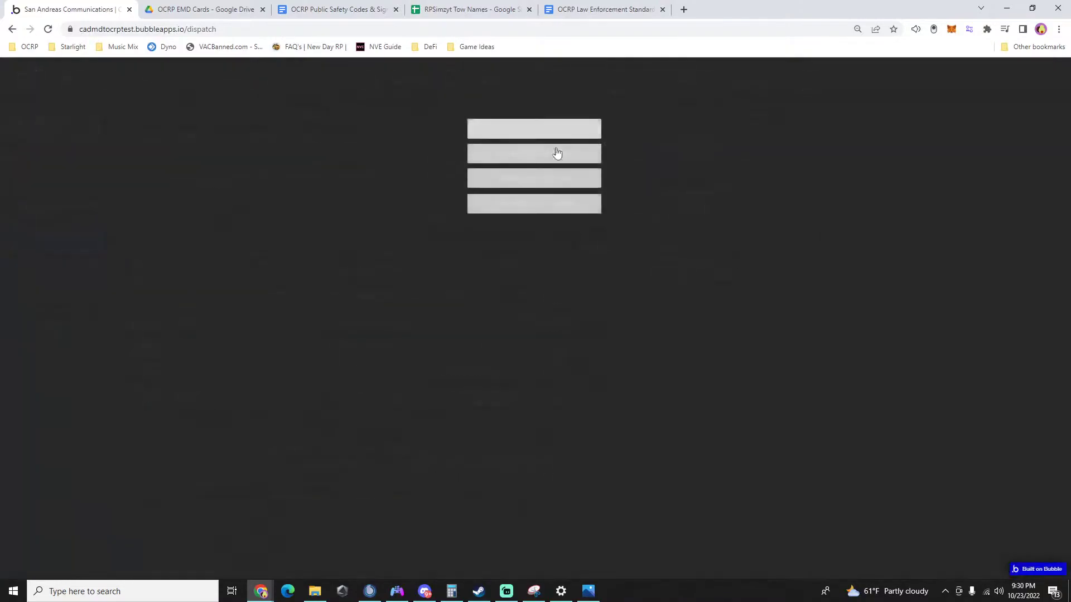
{"action": "type", "text": "20bt3e"}
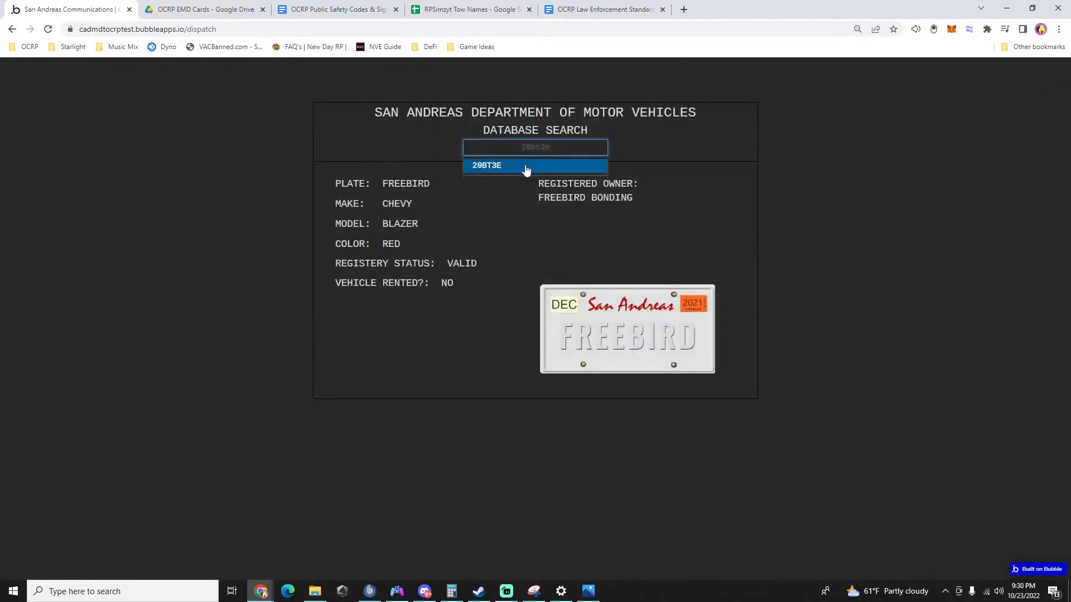
{"action": "key", "text": "Return"}
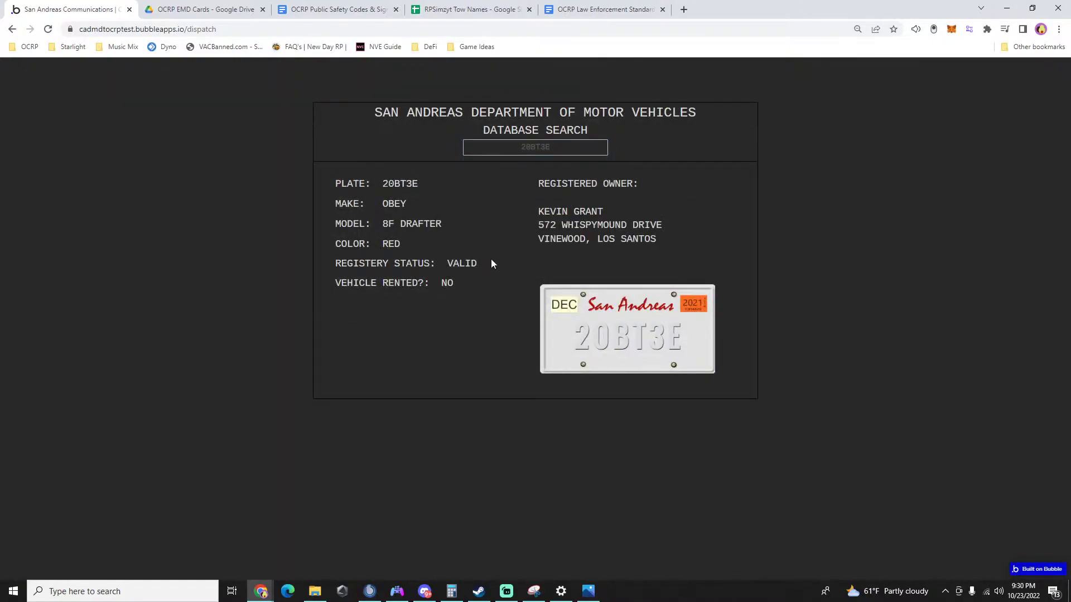
{"action": "left_click_drag", "start_coordinate": [484, 263], "coordinate": [332, 193]}
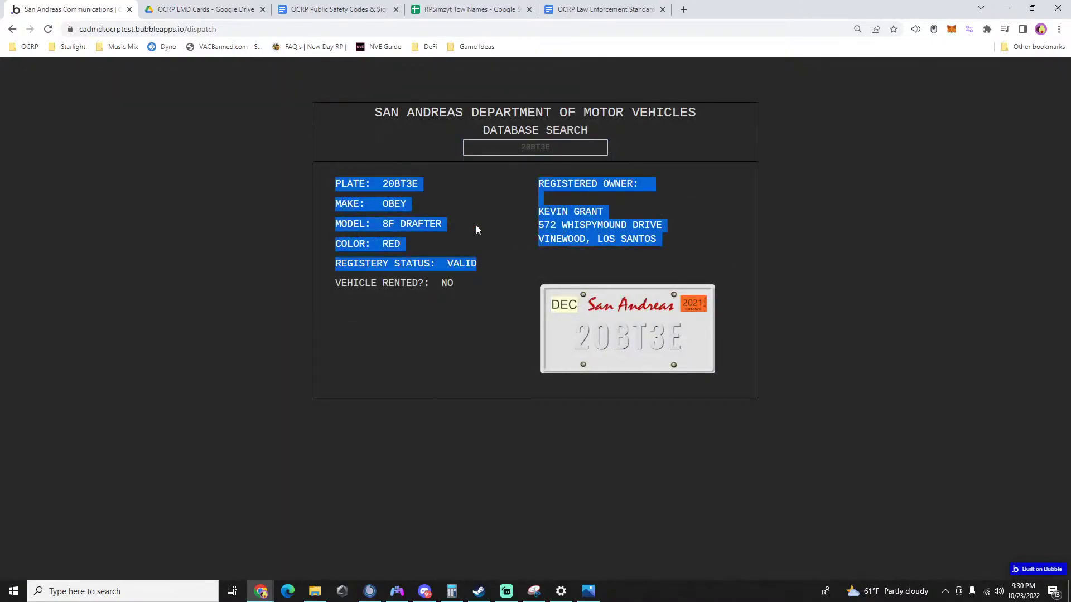
{"action": "left_click", "coordinate": [858, 276]}
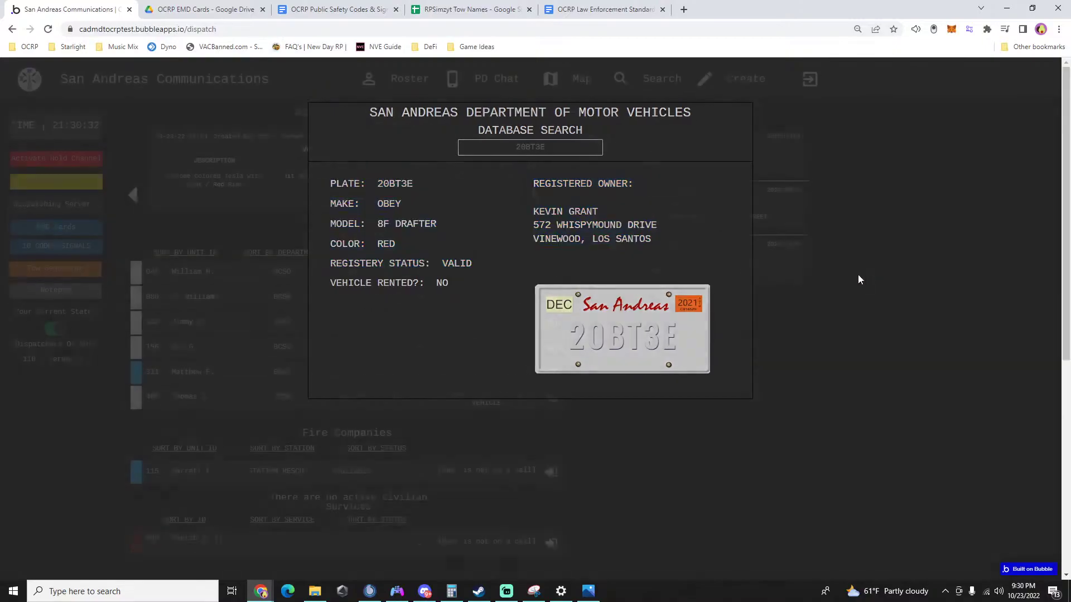
{"action": "left_click", "coordinate": [706, 266]}
{"action": "left_click", "coordinate": [884, 261]}
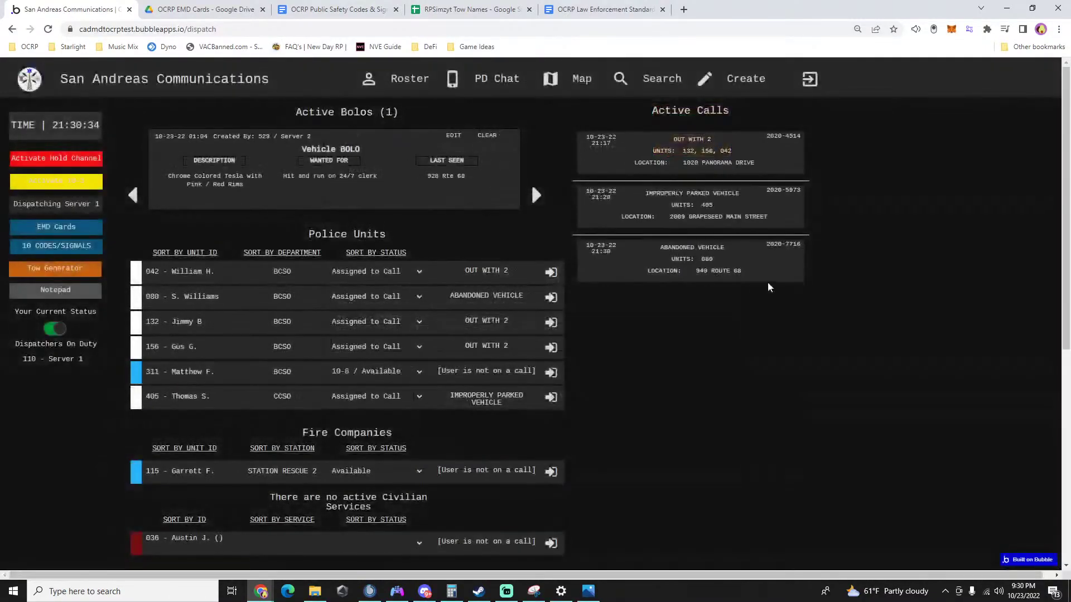
{"action": "left_click", "coordinate": [694, 259]}
{"action": "left_click", "coordinate": [505, 367]}
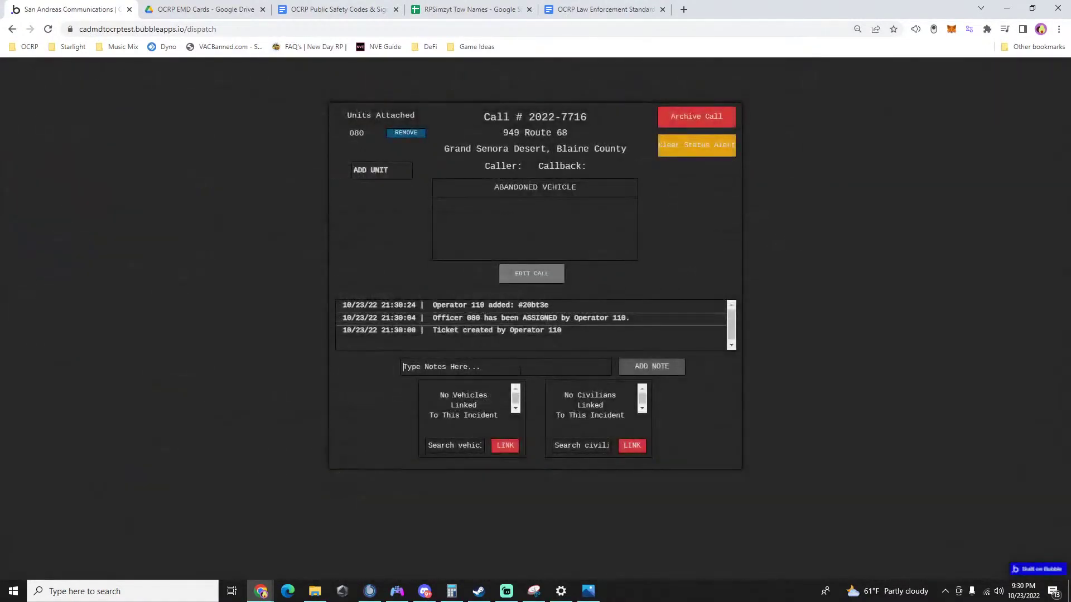
{"action": "type", "text": "PLATE: 20BT3E MAKE: OBEY MODEL: 8F DRAFTER COLOR: RED REGISTERED OWNER: KEVIN GRANT 572 WHISPYMOUND DRIVE VINEWOOD, LOS SANTOS REGISTERY STATUS: VALID"}
{"action": "left_click", "coordinate": [638, 369]}
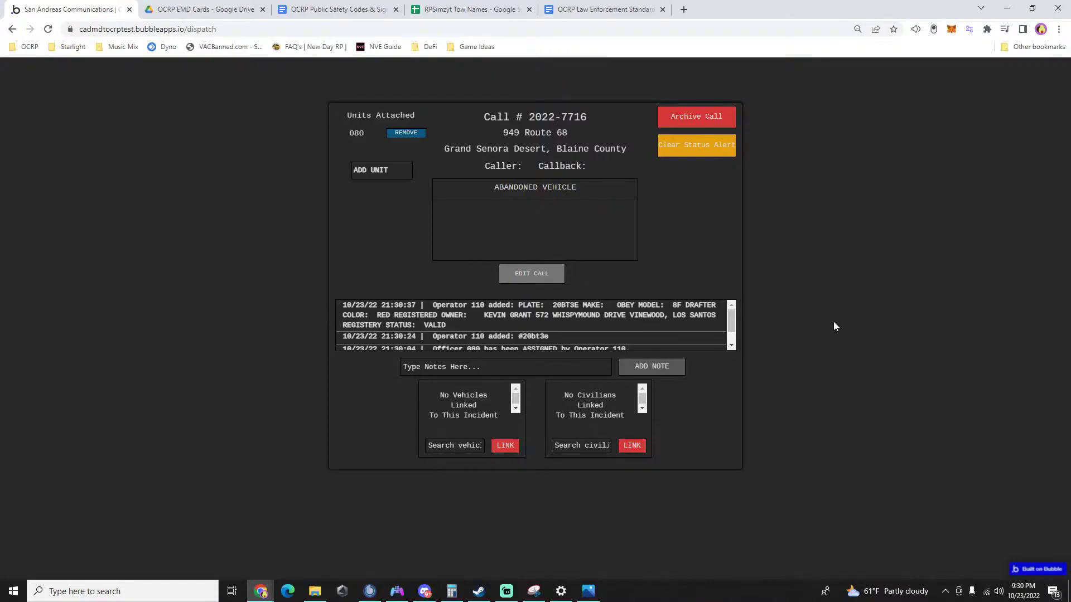
{"action": "left_click", "coordinate": [833, 322]}
{"action": "left_click", "coordinate": [646, 79]}
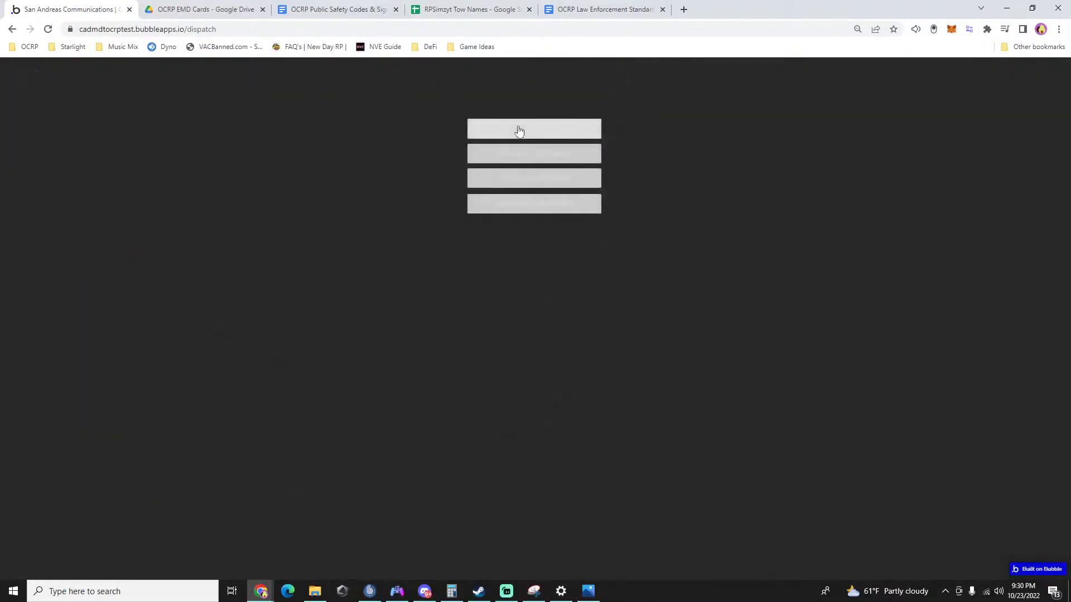
{"action": "type", "text": "kevin grant"}
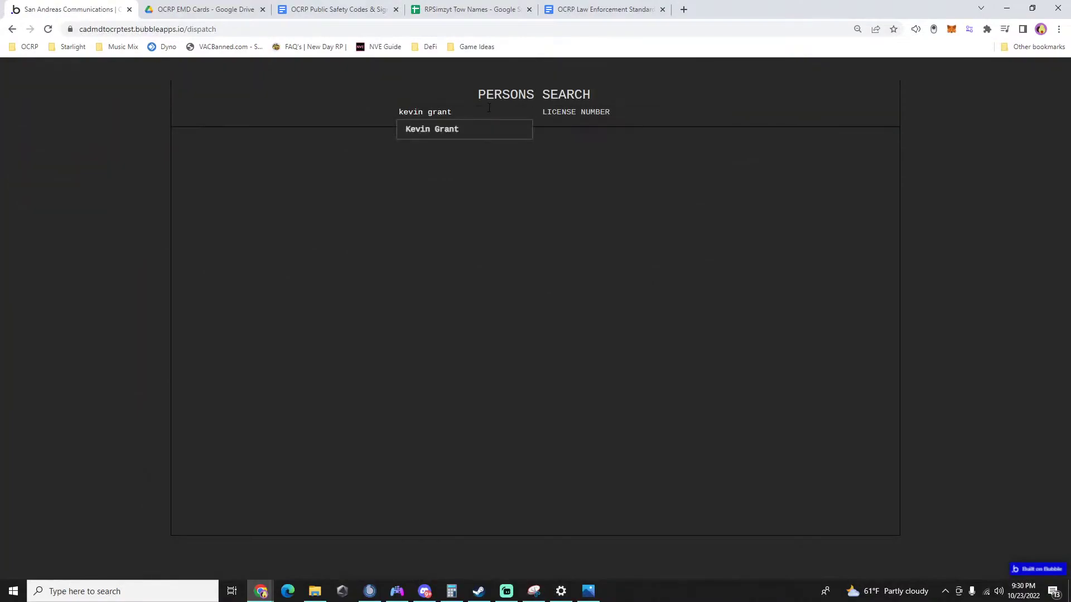
{"action": "left_click", "coordinate": [457, 133]}
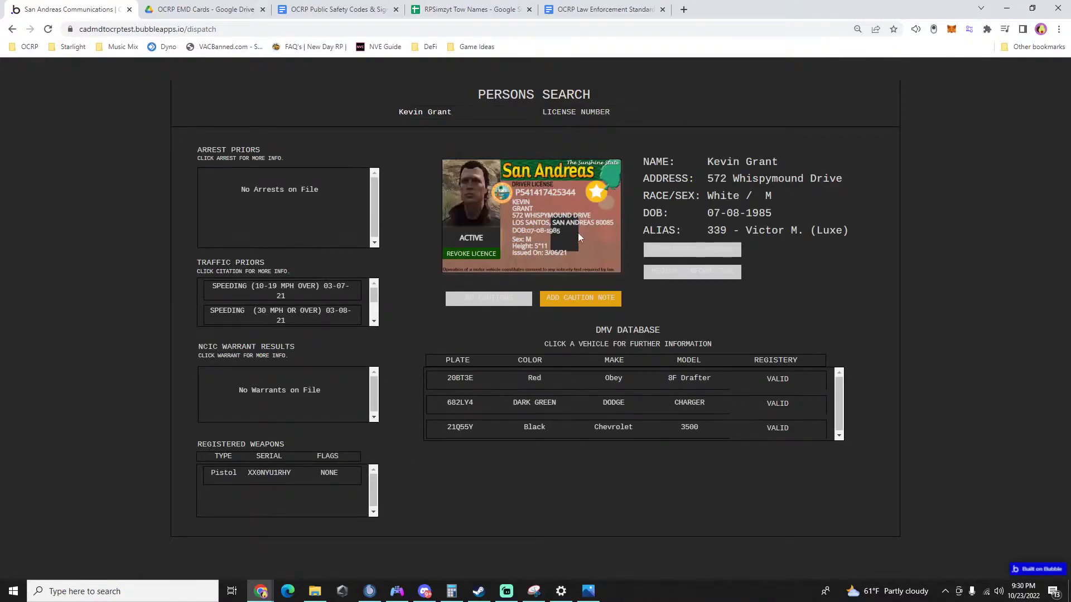
{"action": "left_click", "coordinate": [936, 263]}
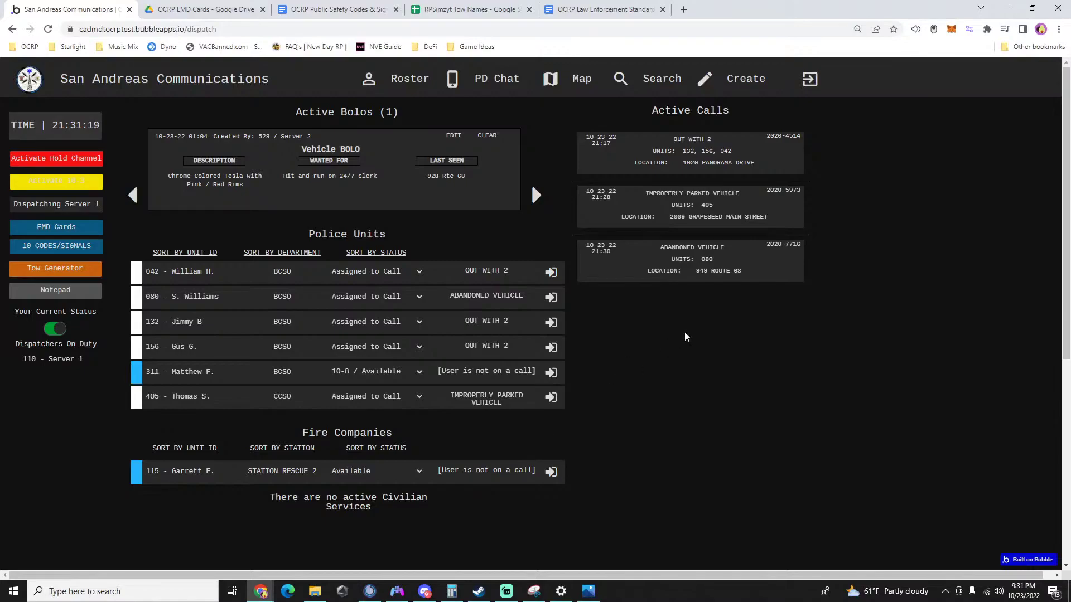
Start a new dispatch call with the call type Police and the call nature TRAFFIC STOP.
{"action": "left_click", "coordinate": [744, 84]}
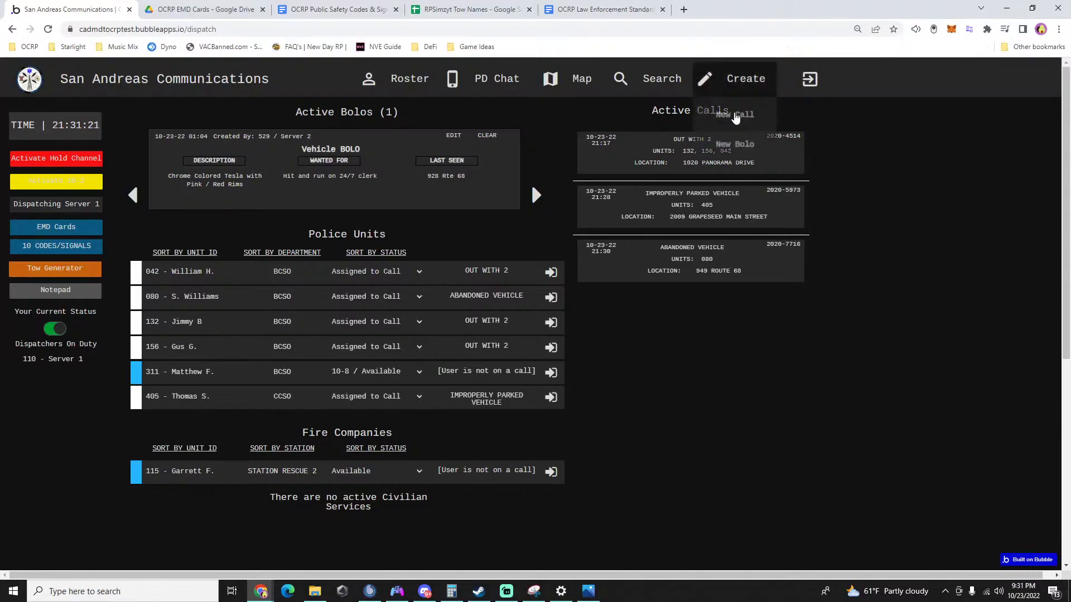
{"action": "left_click", "coordinate": [728, 112]}
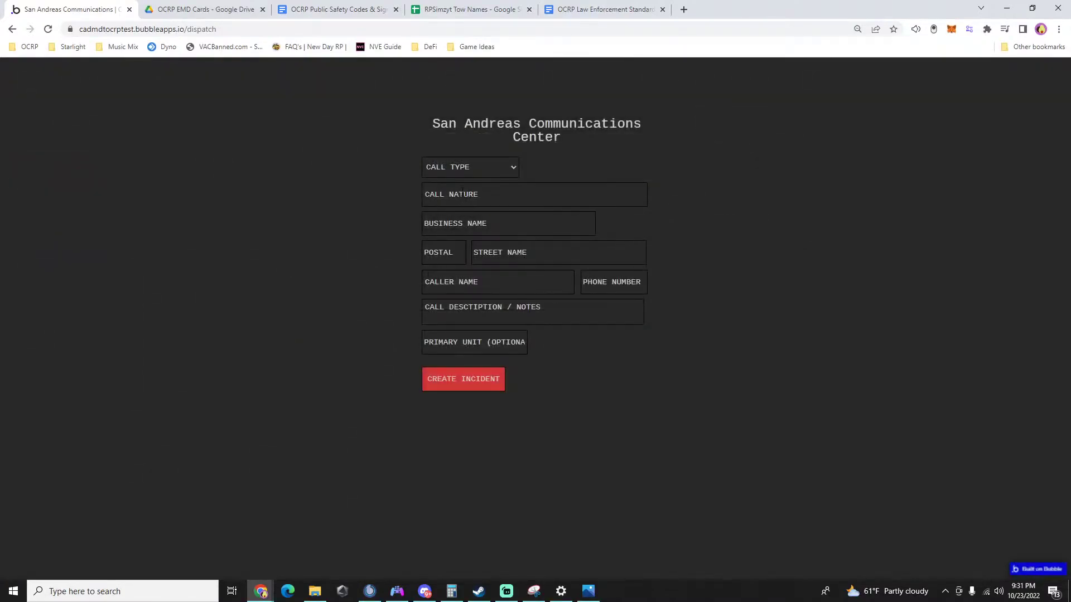
{"action": "left_click", "coordinate": [456, 168]}
{"action": "left_click", "coordinate": [457, 180]}
{"action": "left_click", "coordinate": [457, 194]}
{"action": "type", "text": "traf"}
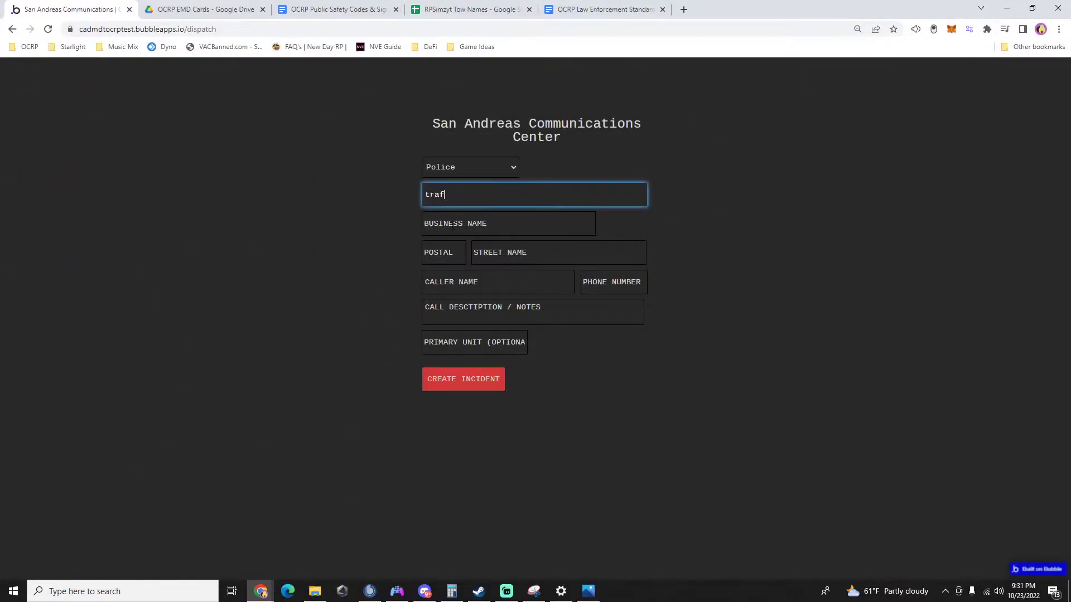
{"action": "type", "text": "fic stop"}
Set the location to postal 949, Panorama Drive, describe it as "yellow jack parking lot", and create the incident.
{"action": "left_click", "coordinate": [450, 226]}
{"action": "left_click", "coordinate": [452, 256]}
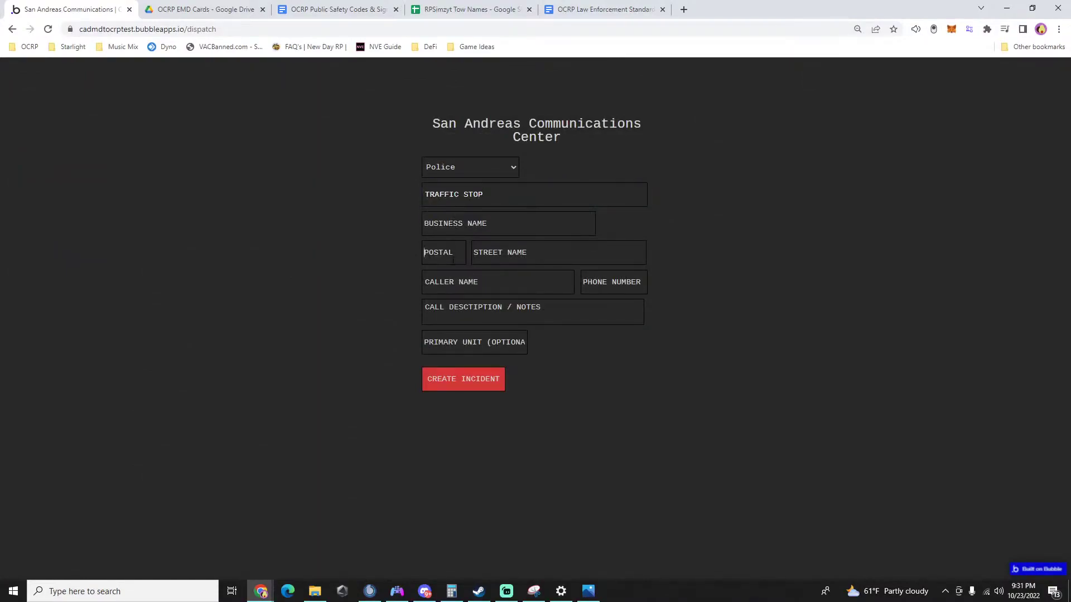
{"action": "type", "text": "949"}
{"action": "left_click", "coordinate": [452, 276]}
{"action": "left_click", "coordinate": [502, 255]}
{"action": "type", "text": "panorama Drive"}
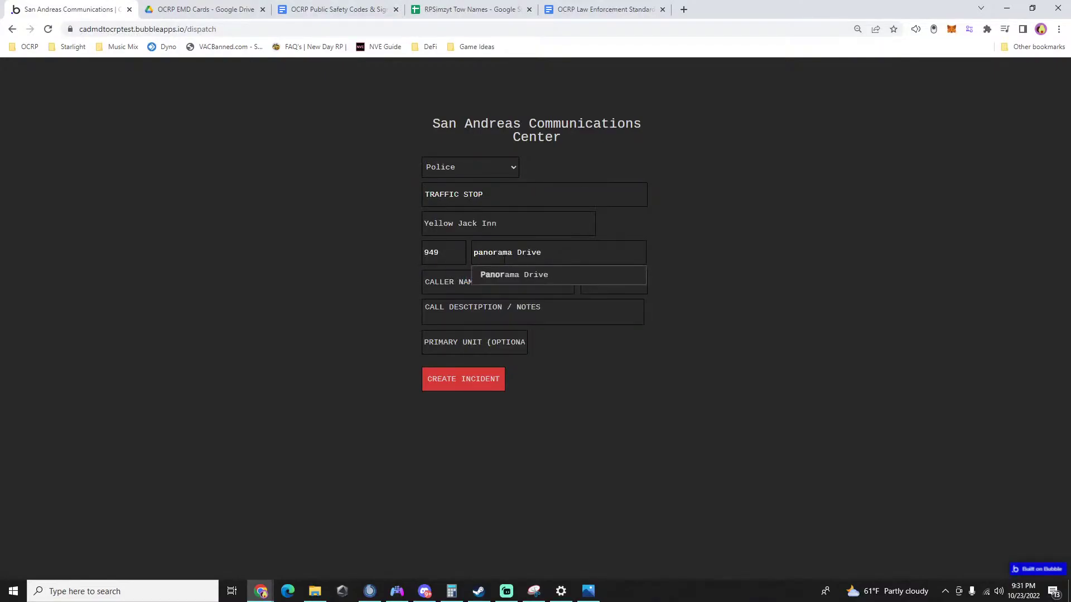
{"action": "left_click", "coordinate": [502, 276]}
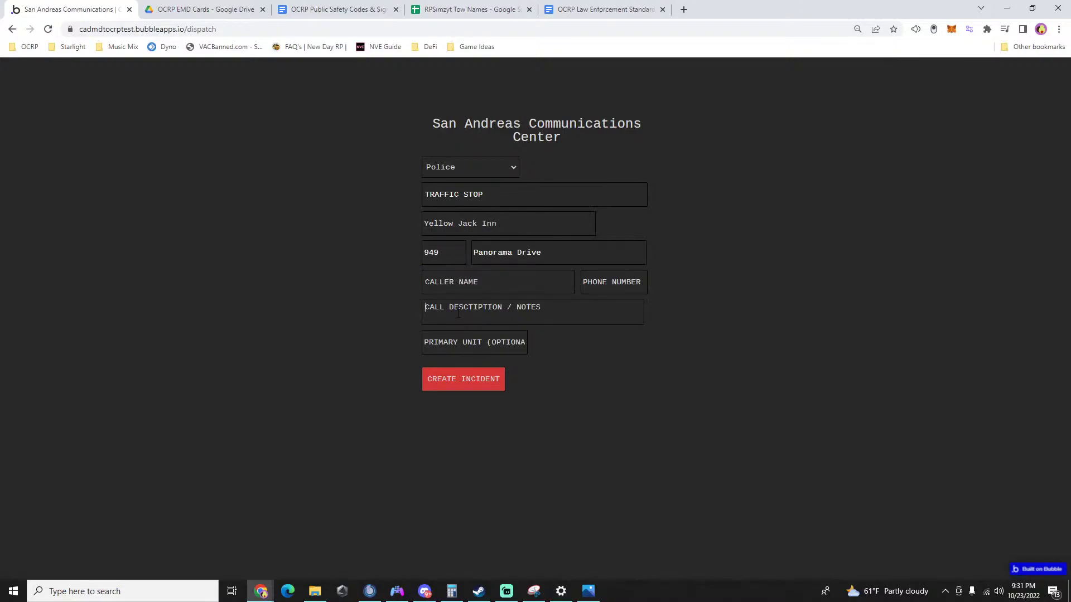
{"action": "type", "text": "yellow jack parking lot"}
{"action": "left_click", "coordinate": [442, 384]}
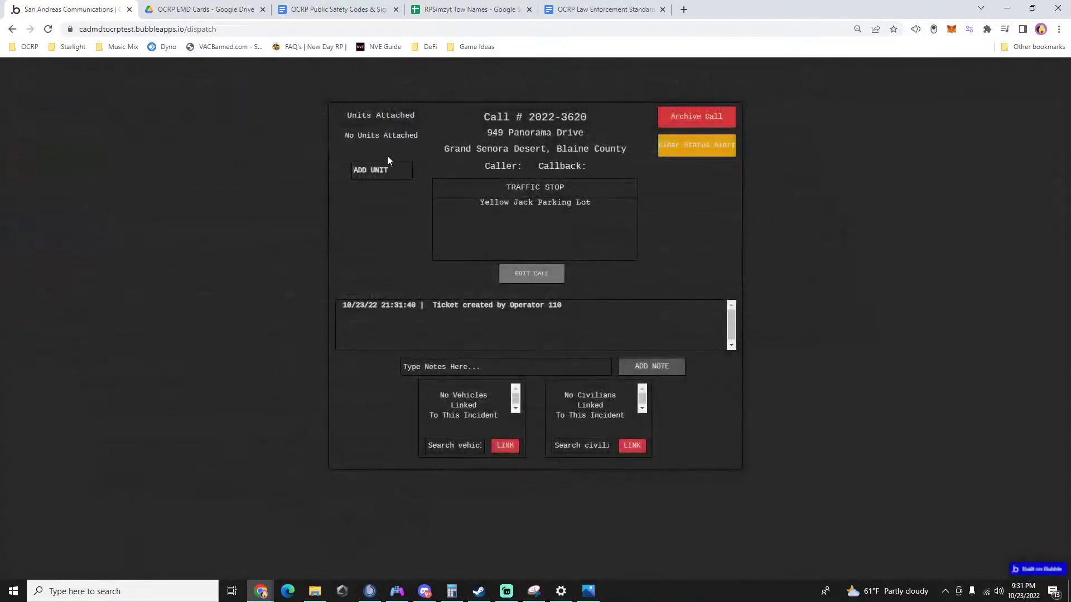
Attach unit 311 to the traffic stop call at 949 Panorama Drive and close the call.
{"action": "type", "text": "311"}
{"action": "left_click", "coordinate": [374, 191]}
{"action": "left_click", "coordinate": [899, 311]}
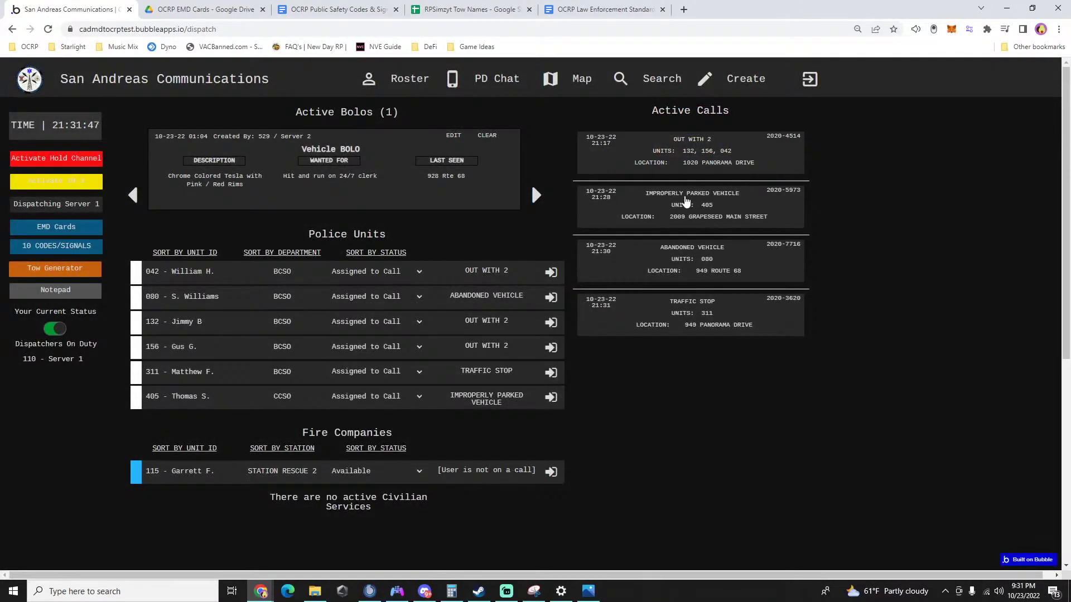
Start a new BOLO with the reporting party's name in the description, wanted for "stolen vehicle", last seen at "949 panorama".
{"action": "mouse_move", "coordinate": [721, 92]}
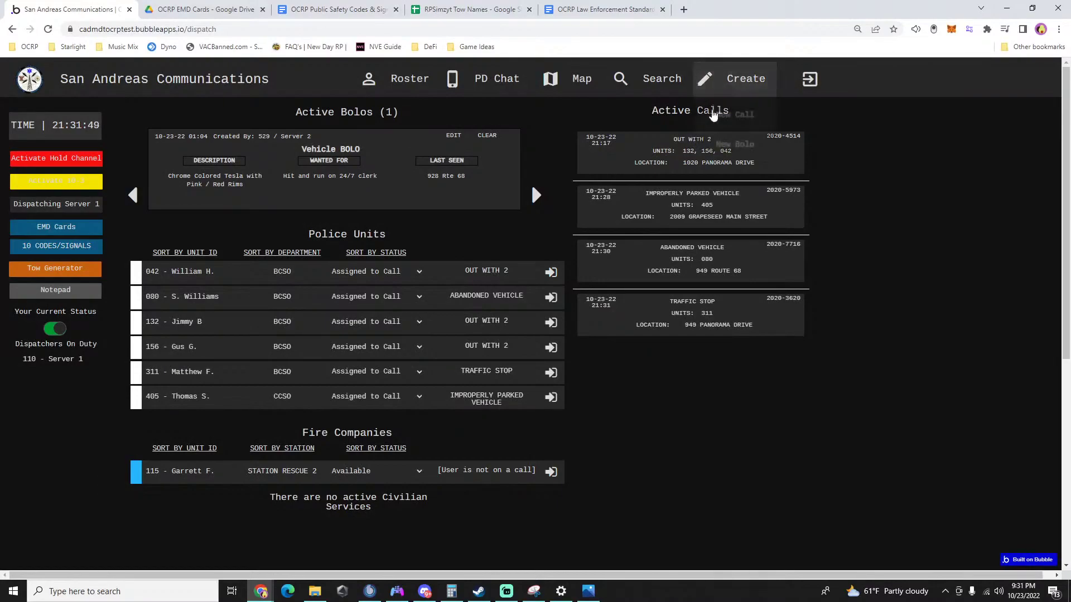
{"action": "left_click", "coordinate": [731, 143]}
{"action": "left_click", "coordinate": [586, 196]}
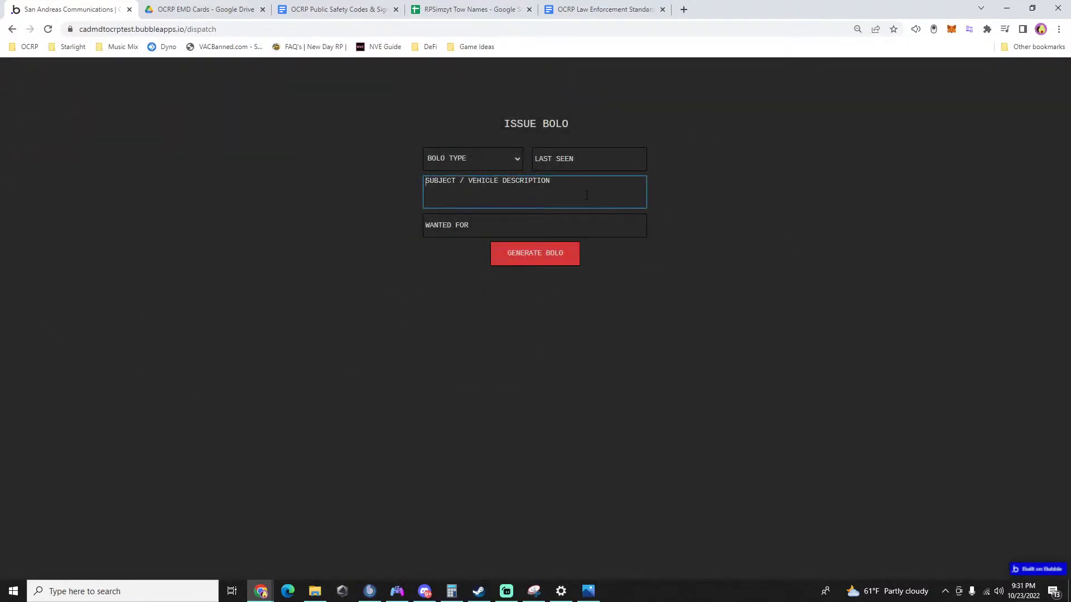
{"action": "key", "text": "Return"}
{"action": "key", "text": "Return"}
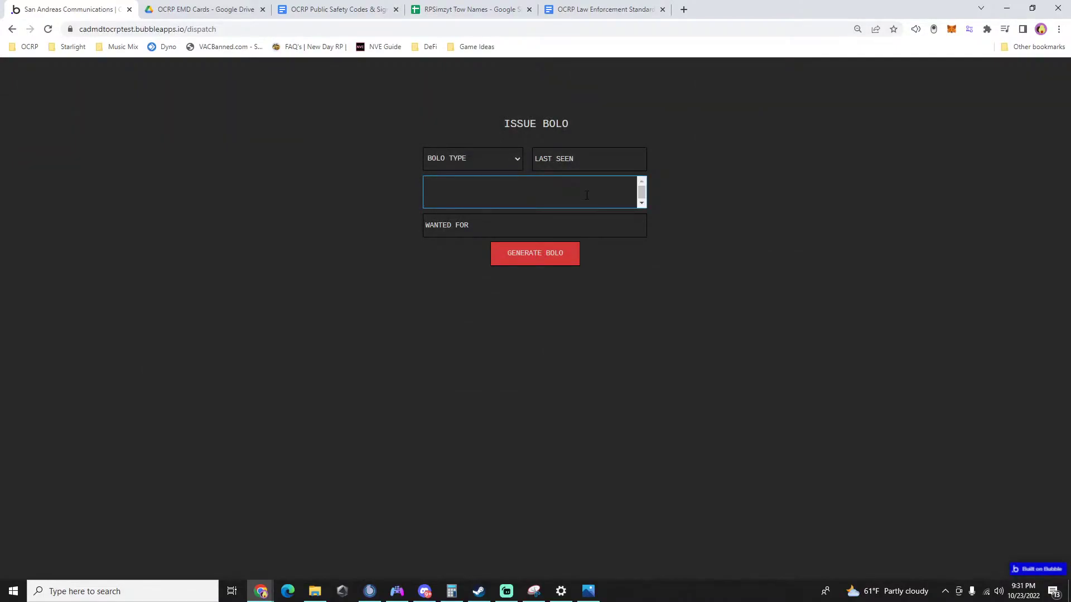
{"action": "type", "text": "rp: torro"}
{"action": "left_click", "coordinate": [512, 224]}
{"action": "type", "text": "s"}
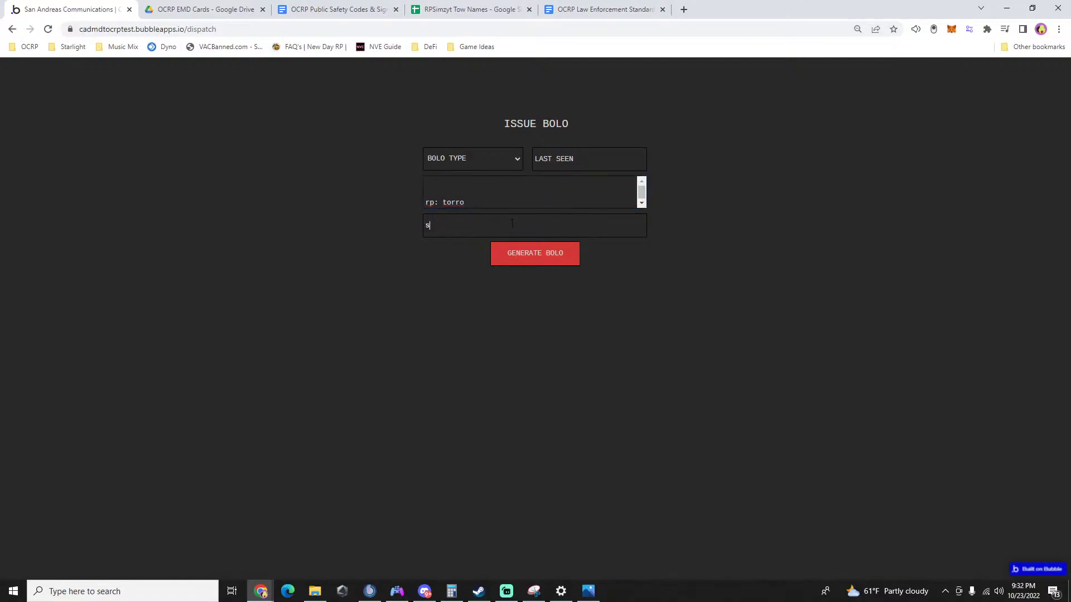
{"action": "type", "text": "tolen vehicle"}
{"action": "type", "text": "949 panor"}
{"action": "type", "text": "ama"}
Add "rhapsody / time lapse 10 min" to the BOLO description, set the type to Vehicle, and generate the BOLO.
{"action": "left_click", "coordinate": [458, 182]}
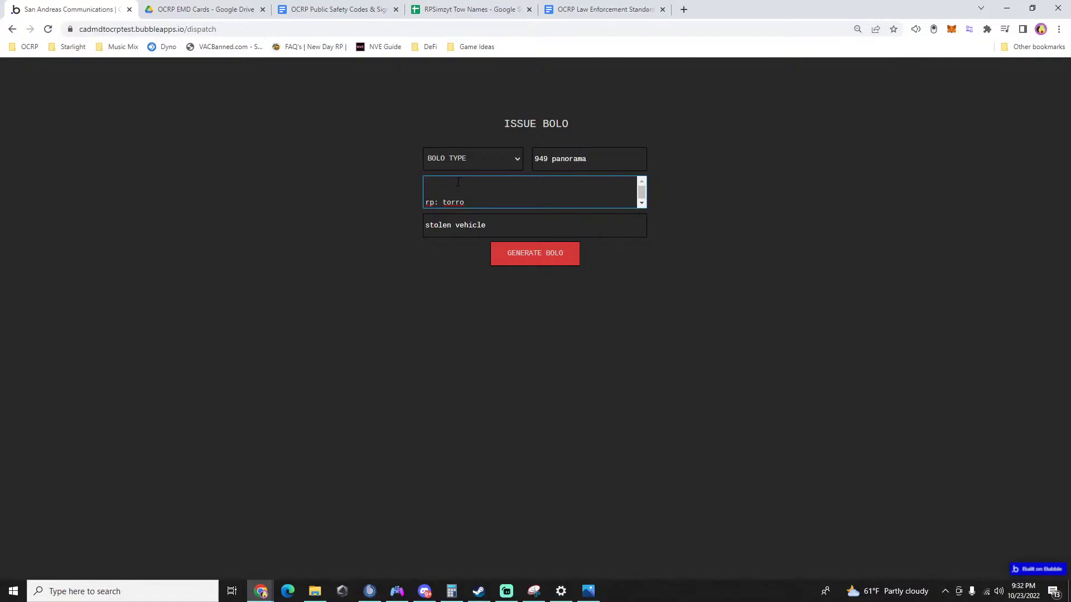
{"action": "type", "text": "rhapsody"}
{"action": "type", "text": "/ time lapse 10 min"}
{"action": "left_click", "coordinate": [459, 167]}
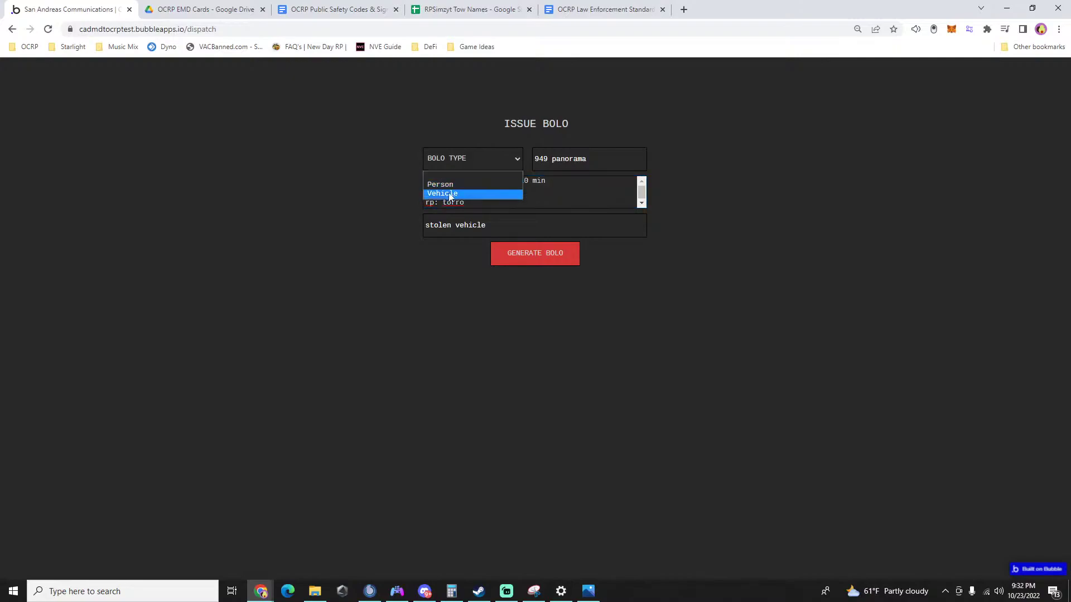
{"action": "left_click", "coordinate": [454, 194]}
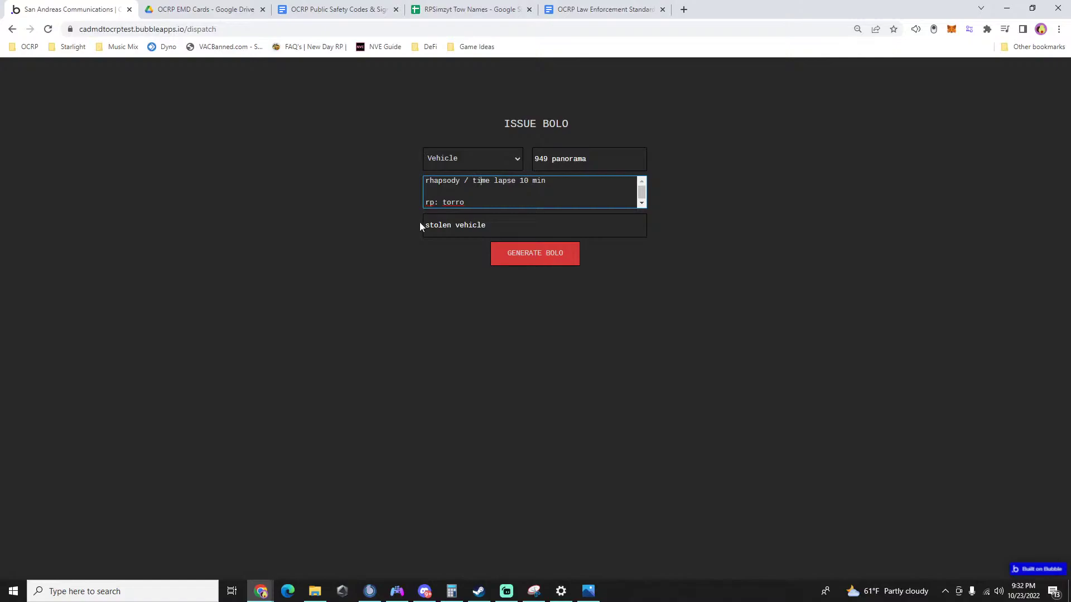
{"action": "left_click", "coordinate": [519, 253]}
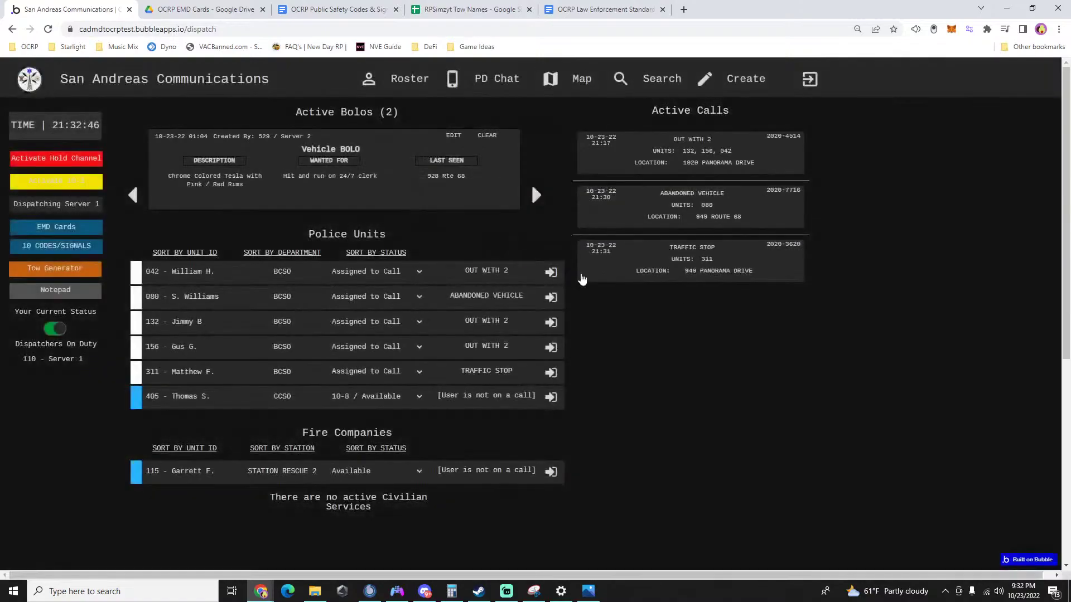
{"action": "left_click", "coordinate": [670, 212]}
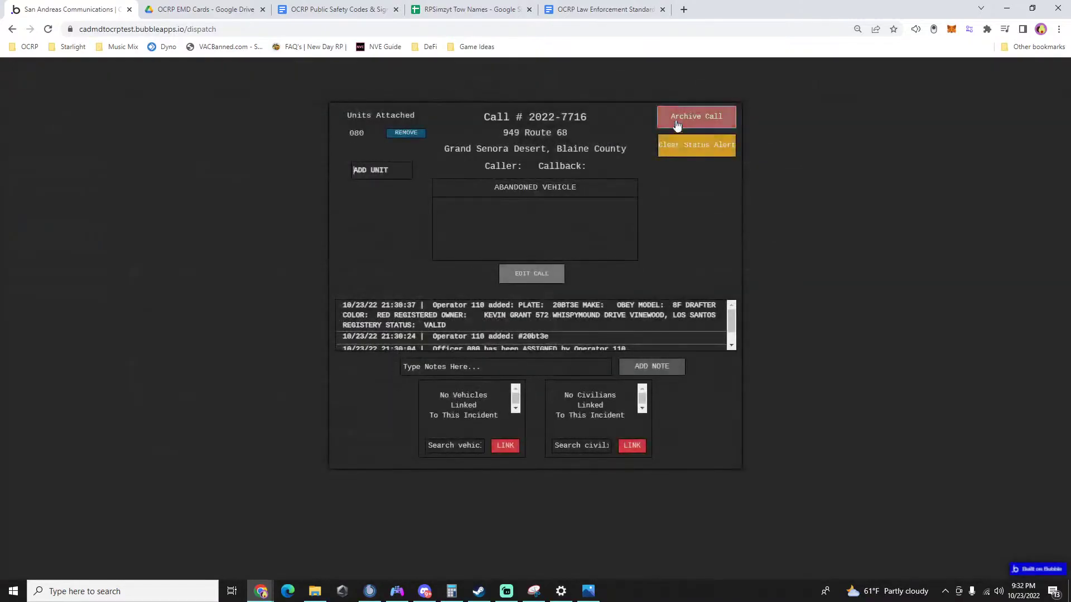
{"action": "left_click", "coordinate": [697, 114]}
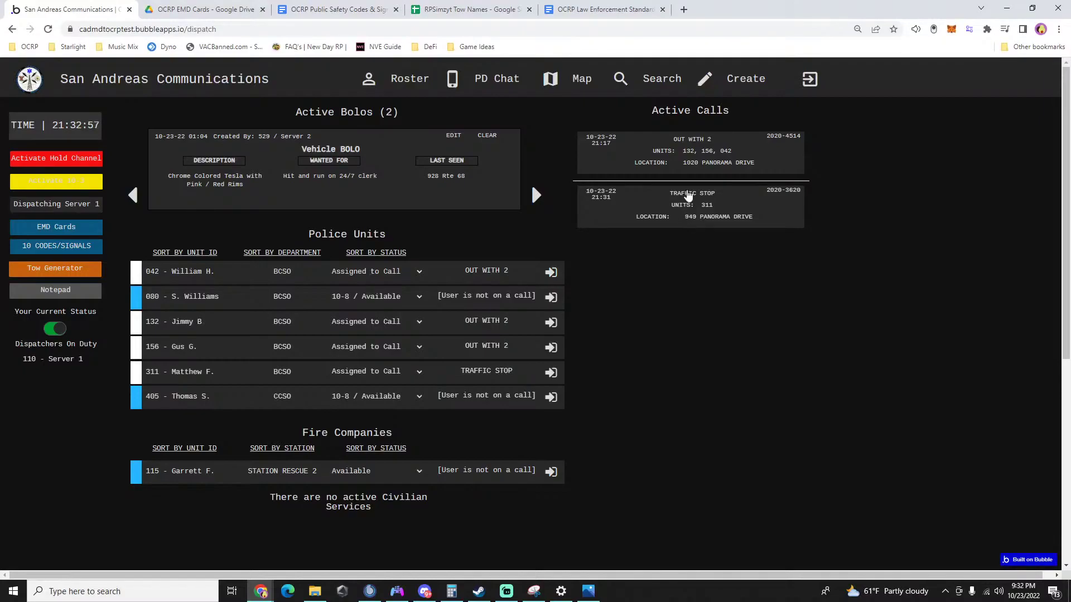
{"action": "left_click", "coordinate": [677, 161]}
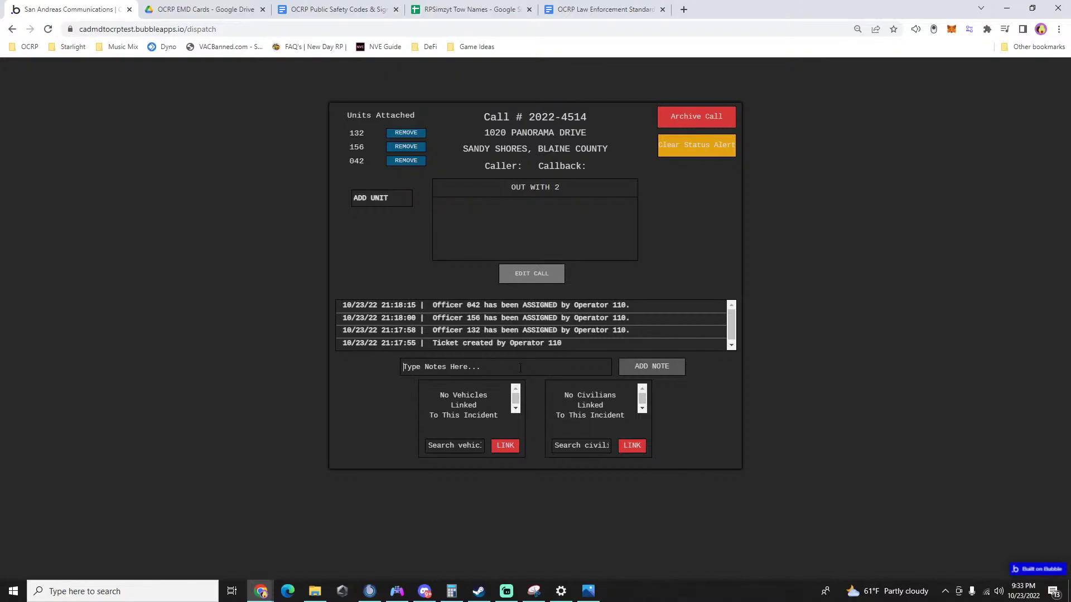
{"action": "type", "text": "156 out at the"}
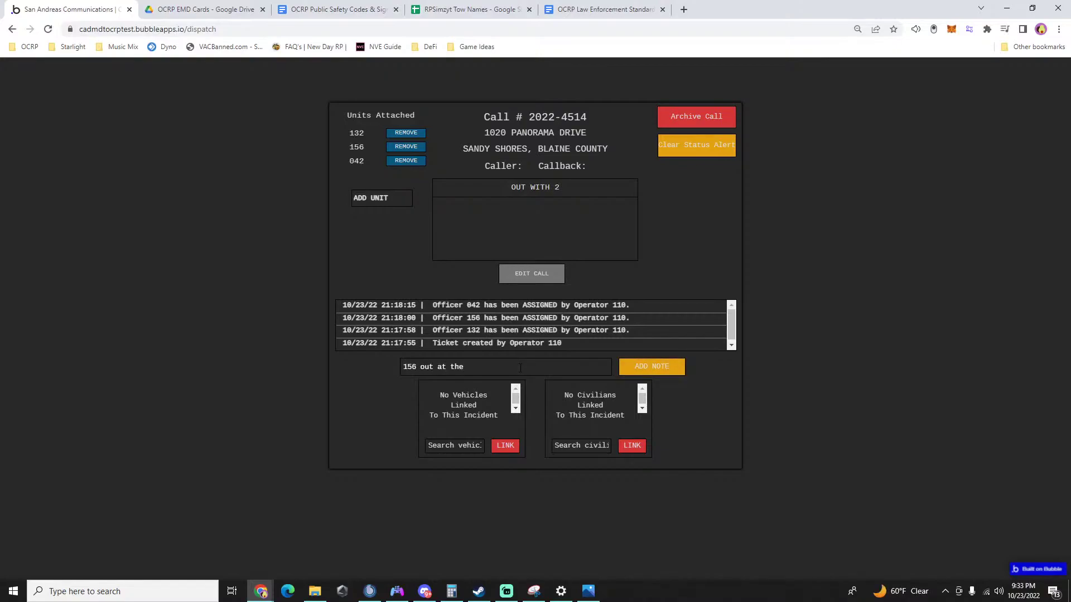
{"action": "type", "text": " yellowjack for cctv follow up"}
{"action": "key", "text": "Return"}
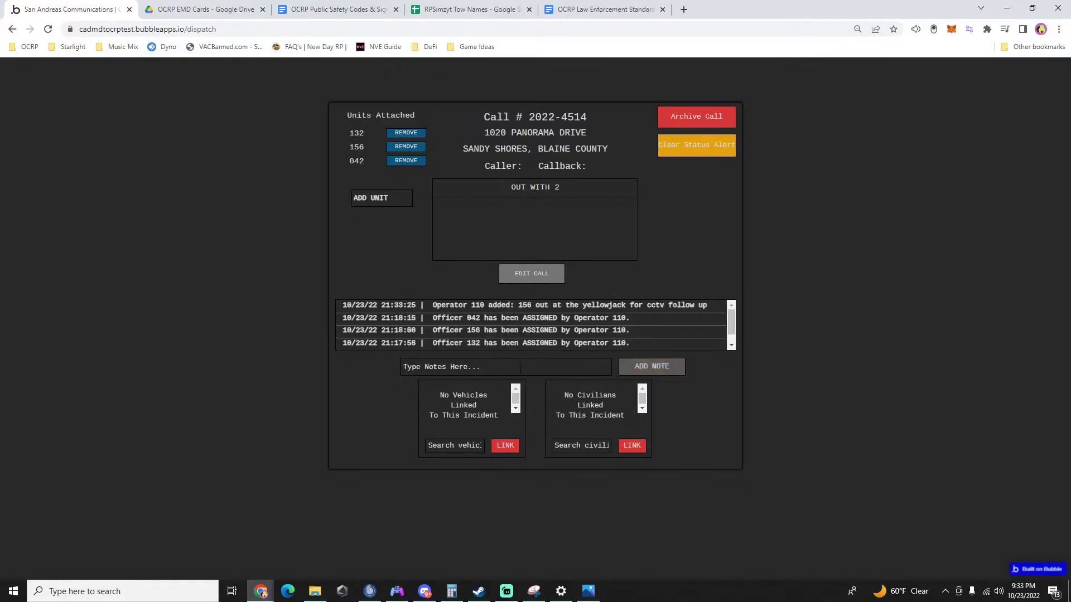
{"action": "left_click", "coordinate": [874, 363]}
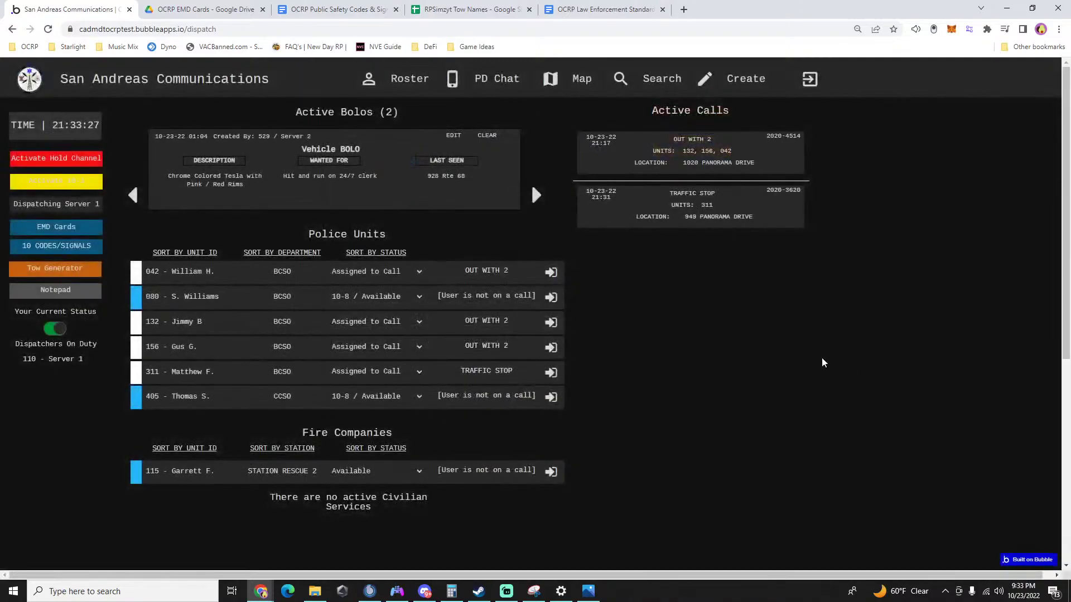
Add the notes "pickup" and "#thicbill" to the traffic stop call at 949 Panorama Drive, copying the plate text.
{"action": "left_click", "coordinate": [726, 78]}
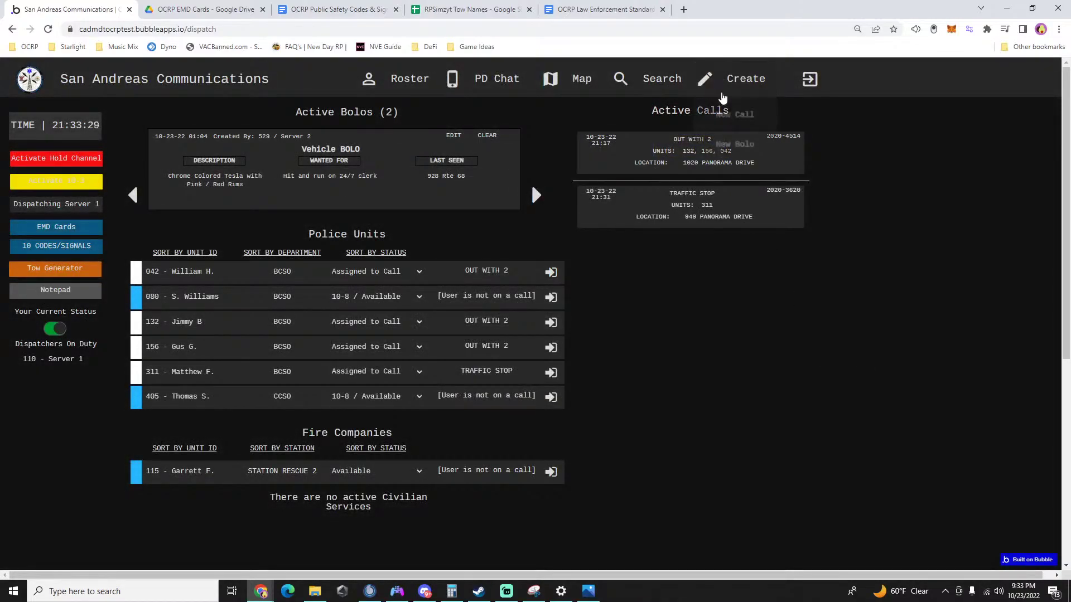
{"action": "left_click", "coordinate": [722, 114]}
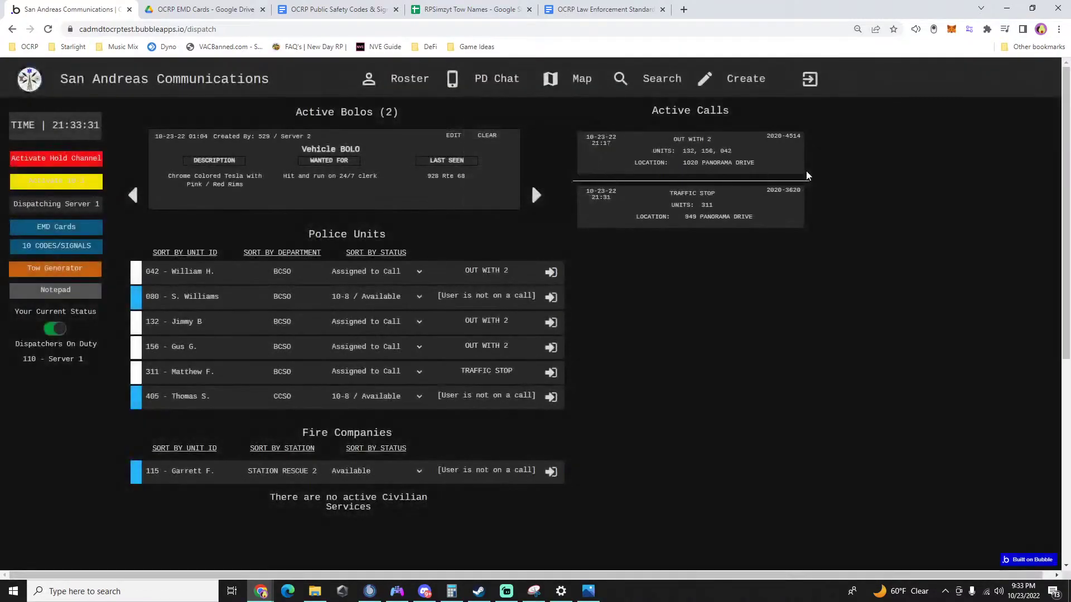
{"action": "left_click", "coordinate": [633, 204]}
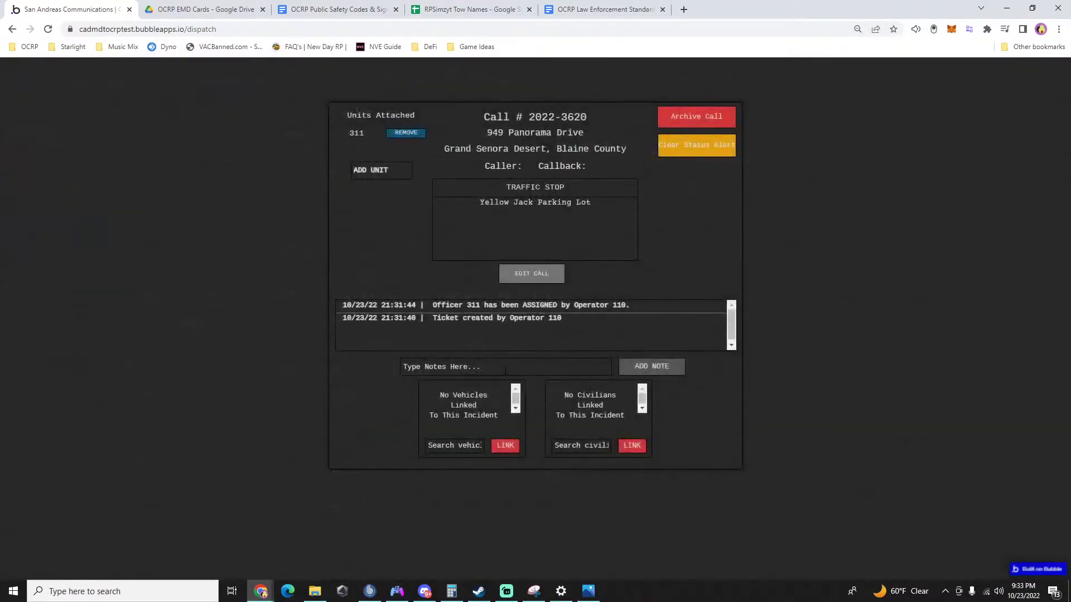
{"action": "type", "text": "pickup"}
{"action": "key", "text": "Return"}
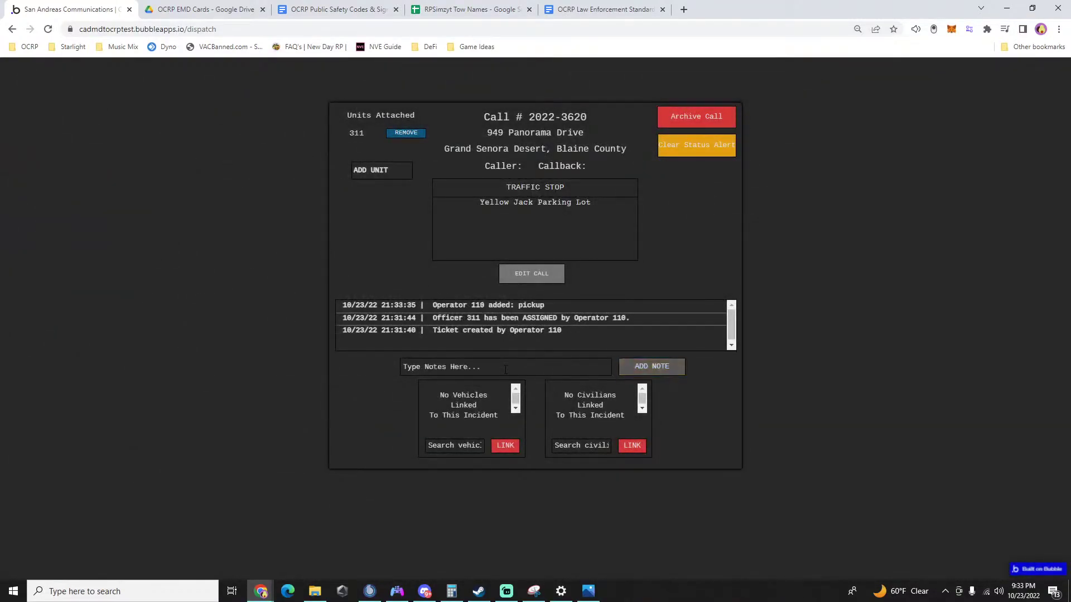
{"action": "type", "text": "#"}
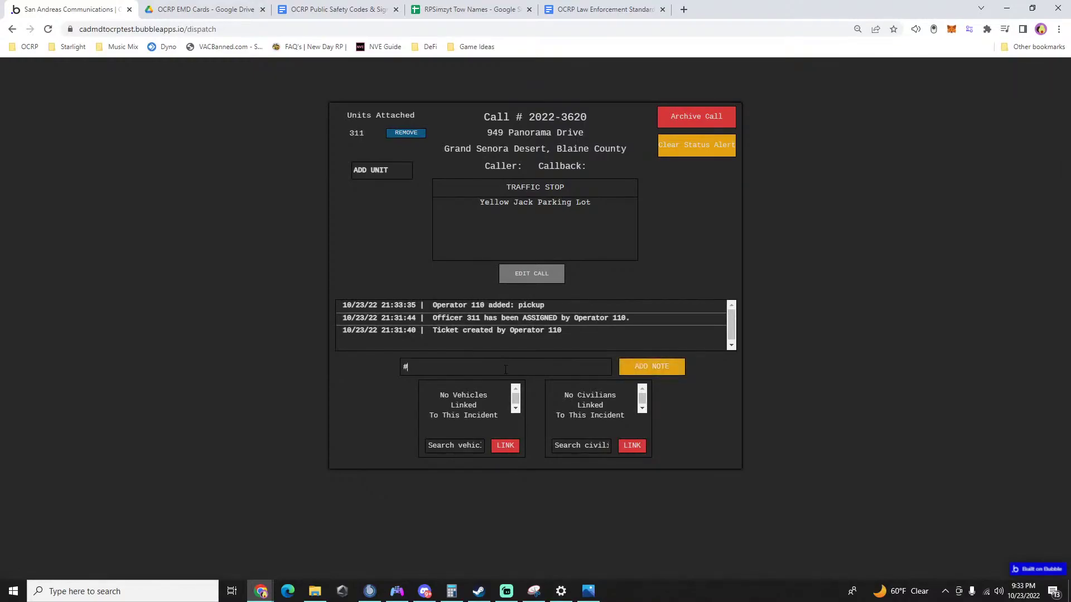
{"action": "type", "text": "thicbill"}
{"action": "double_click", "coordinate": [506, 369]}
{"action": "key", "text": "ctrl+c"}
{"action": "left_click", "coordinate": [651, 366]}
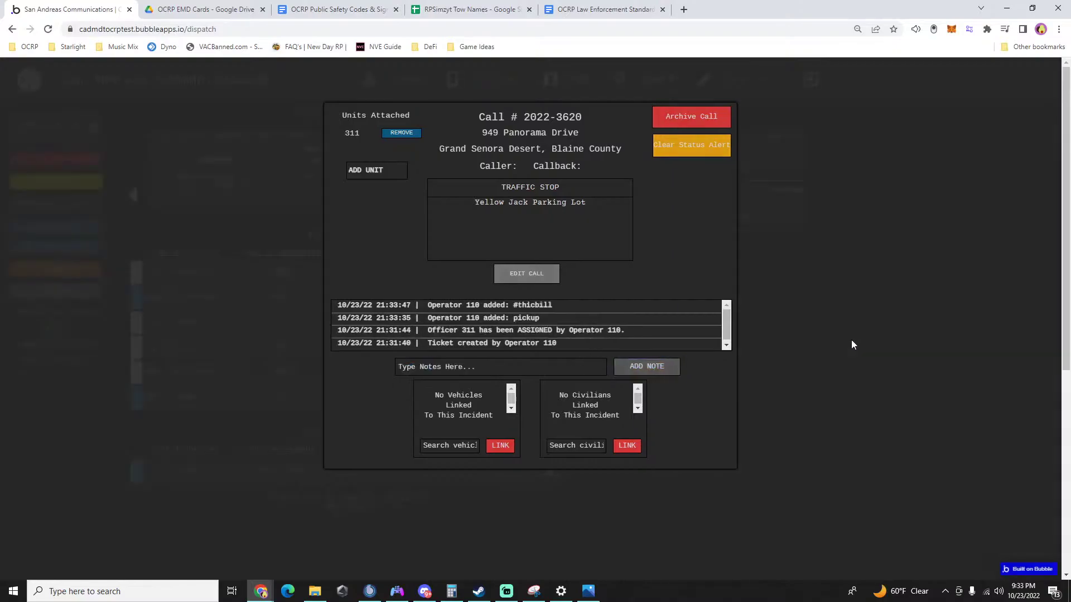
{"action": "left_click", "coordinate": [851, 339]}
{"action": "left_click", "coordinate": [647, 78]}
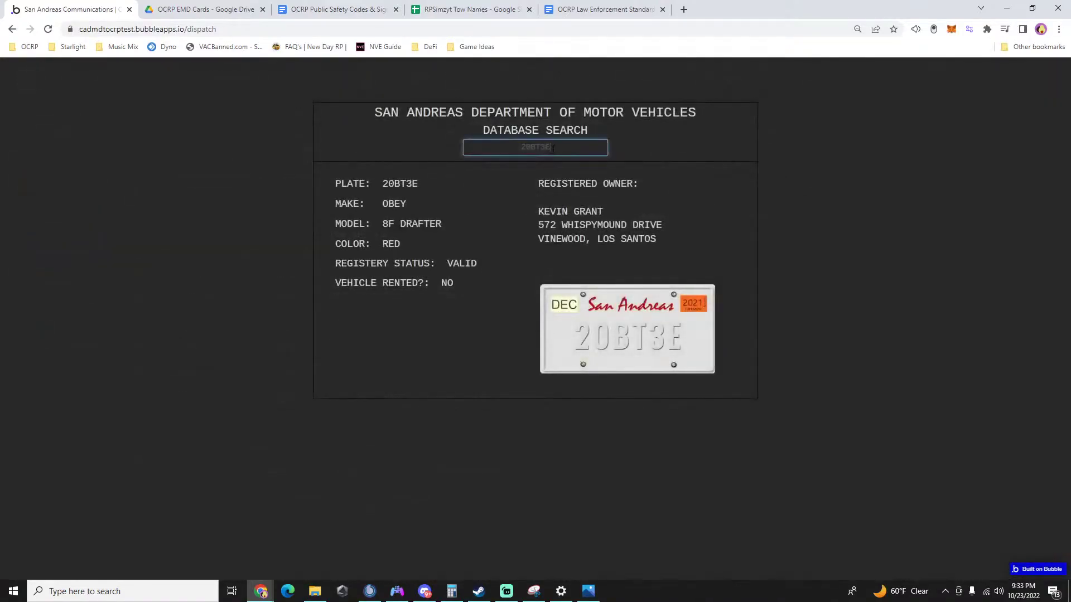
{"action": "key", "text": "ctrl+v"}
{"action": "left_click", "coordinate": [526, 170]}
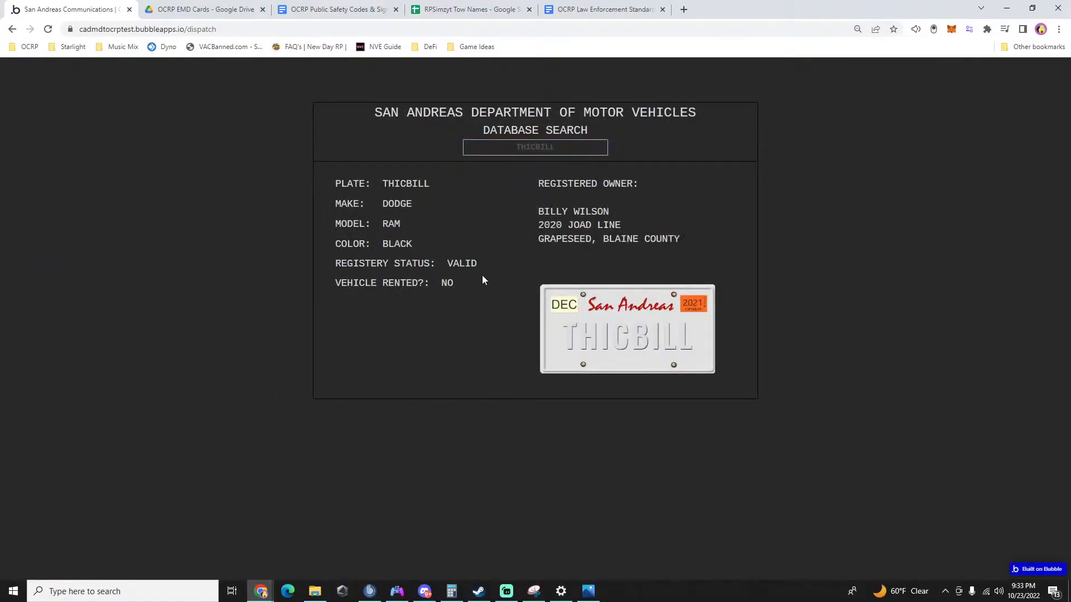
{"action": "left_click_drag", "start_coordinate": [481, 266], "coordinate": [335, 187]}
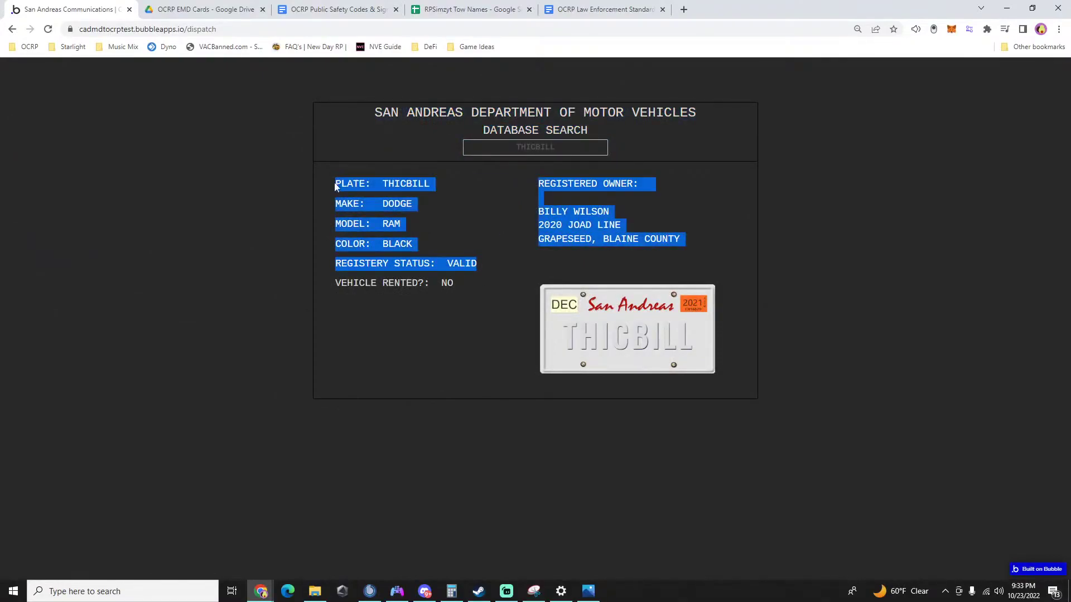
{"action": "left_click", "coordinate": [884, 273]}
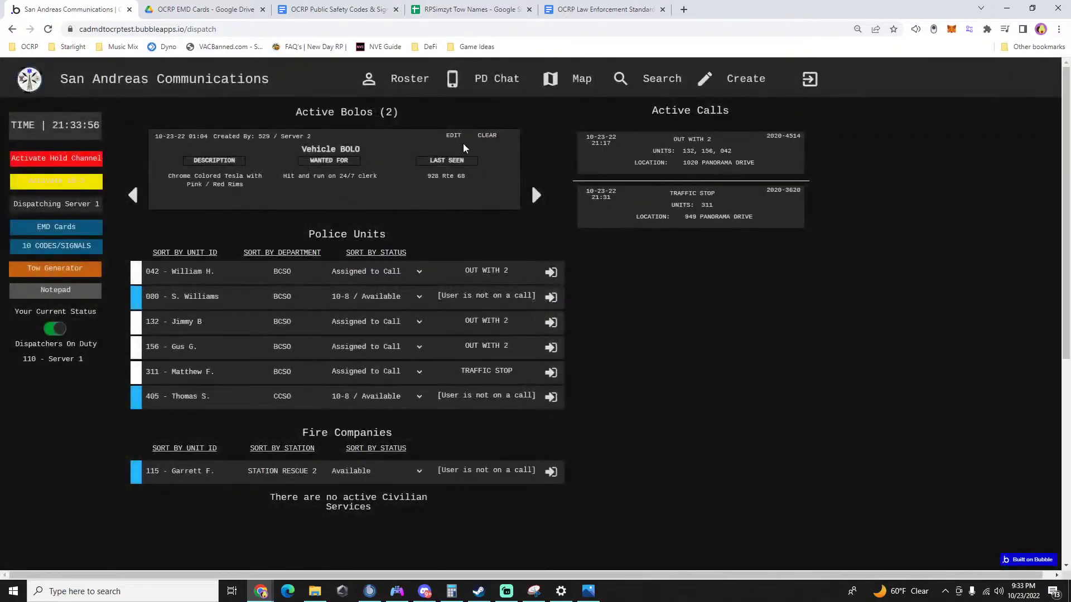
Update the stolen vehicle BOLO's description with "brown declassi" before the model, plus "#xxl448" and "unk direction of travel".
{"action": "left_click", "coordinate": [453, 135]}
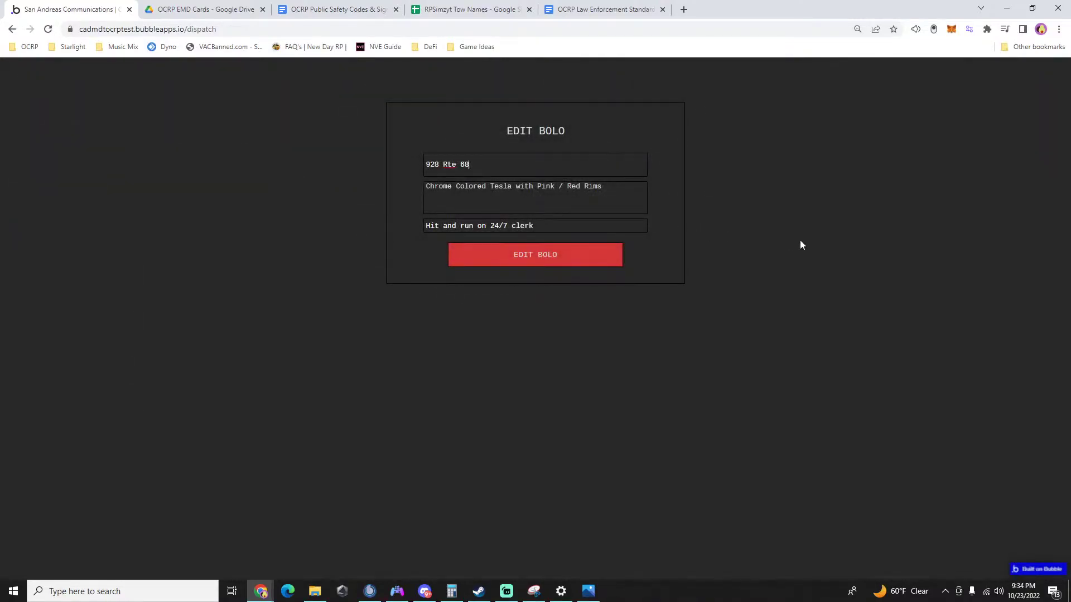
{"action": "left_click", "coordinate": [800, 241]}
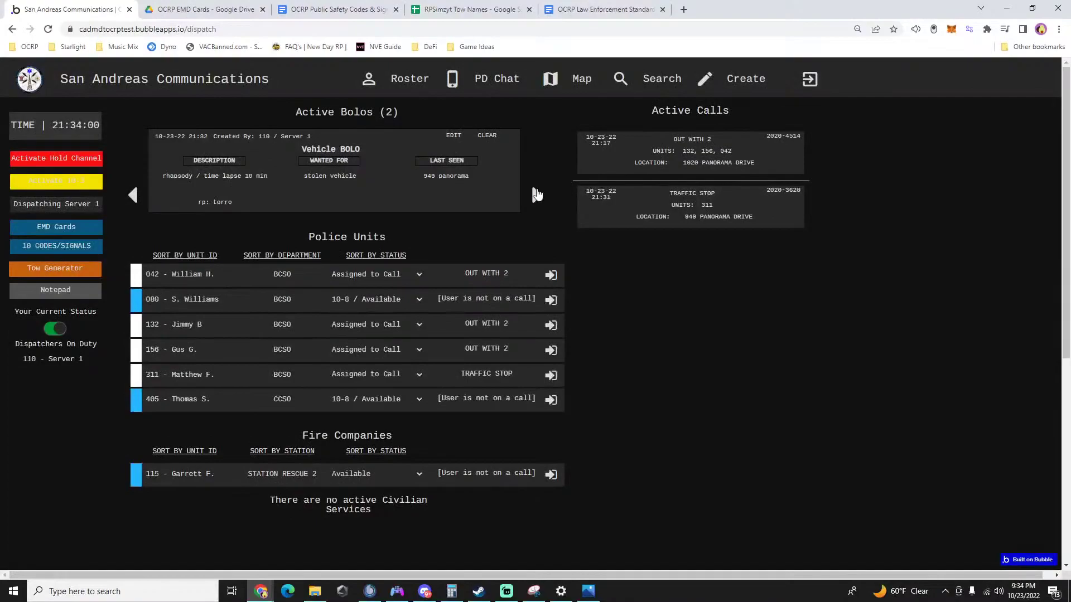
{"action": "left_click", "coordinate": [465, 135]}
{"action": "left_click", "coordinate": [541, 200]}
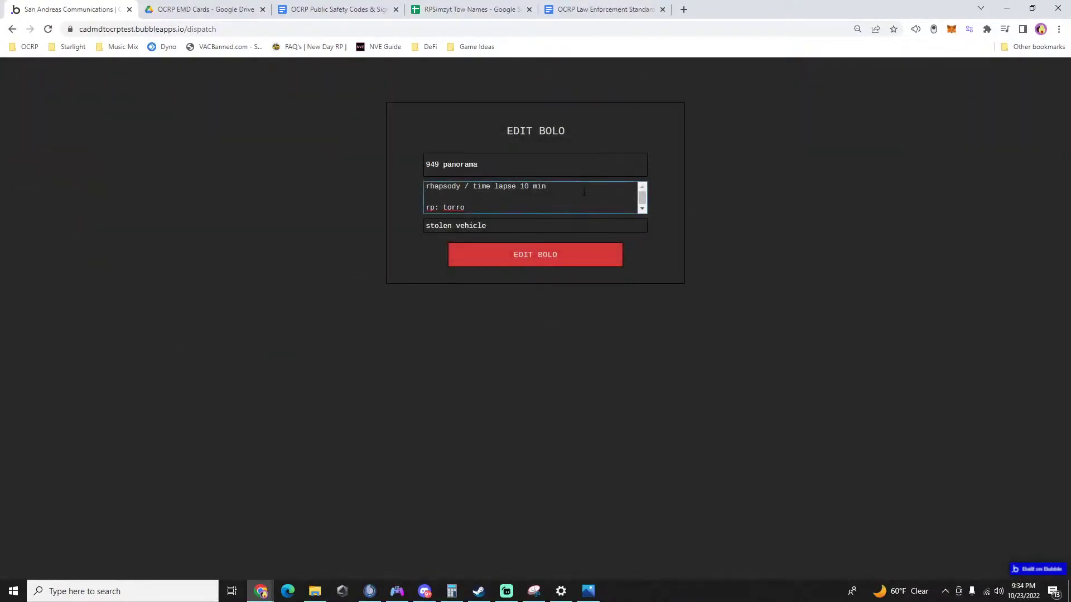
{"action": "type", "text": "brown declassi "}
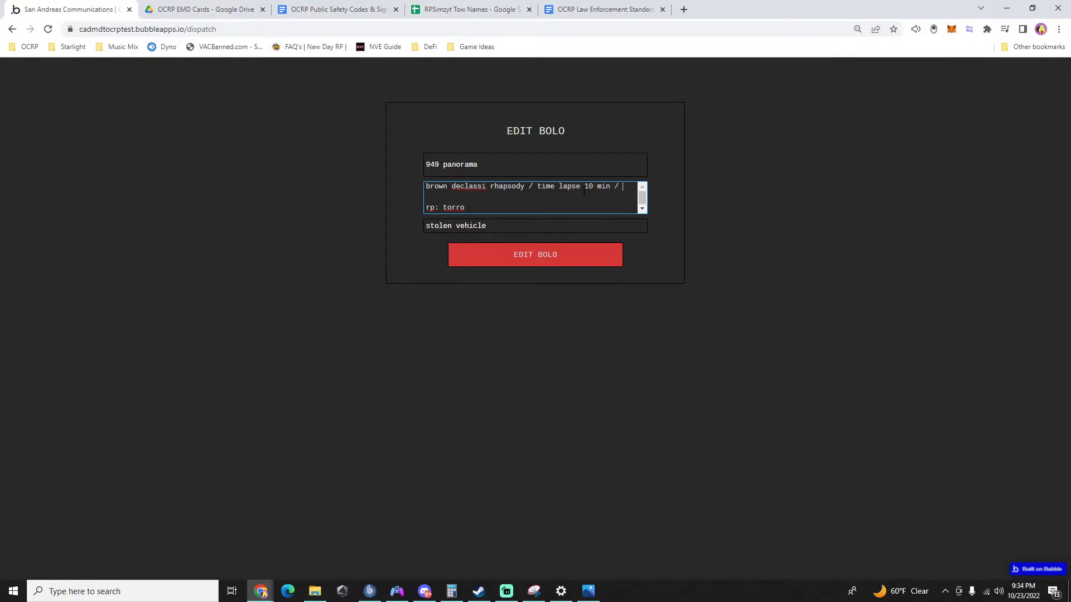
{"action": "type", "text": "#xxl448"}
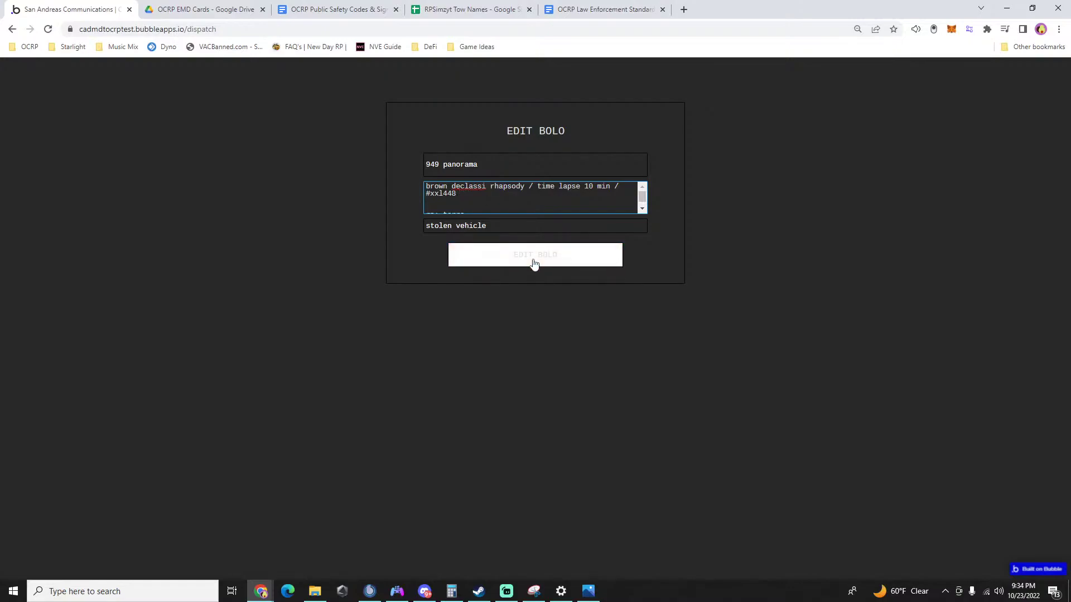
{"action": "type", "text": "unk direction of travel"}
{"action": "left_click", "coordinate": [531, 265]}
Copy the DMV details for plate THICBILL and add them as a note on the traffic stop call at 949 Panorama Drive.
{"action": "left_click", "coordinate": [658, 82]}
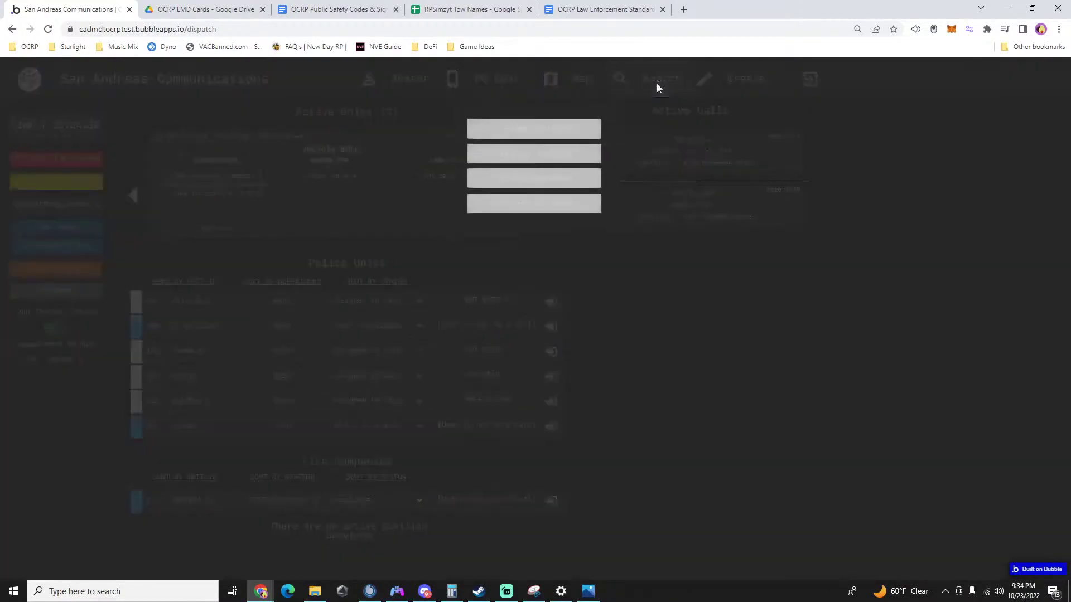
{"action": "left_click", "coordinate": [525, 155]}
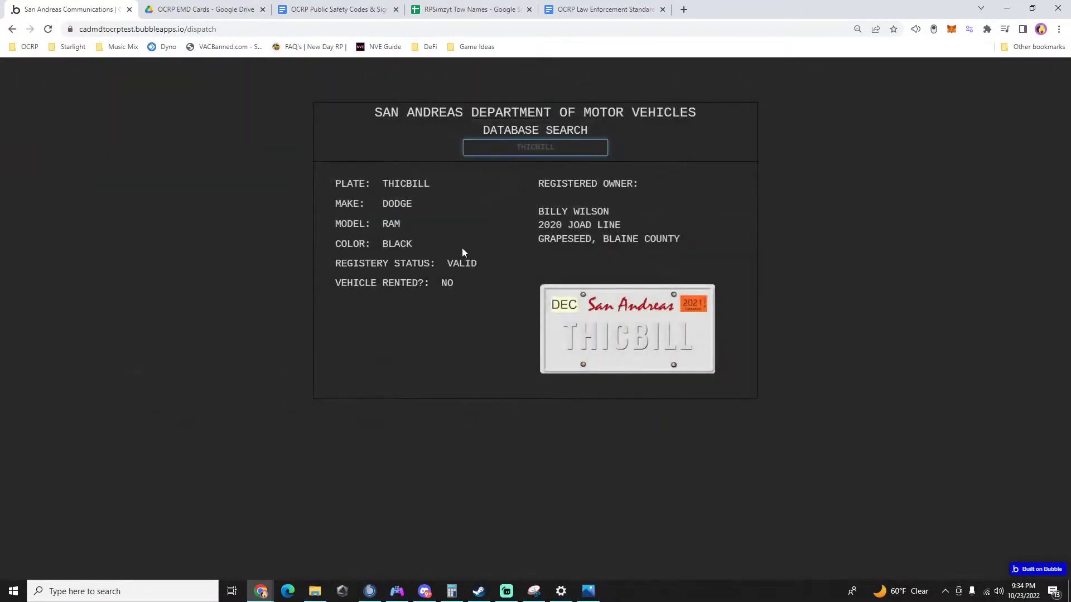
{"action": "left_click_drag", "start_coordinate": [480, 265], "coordinate": [330, 206]}
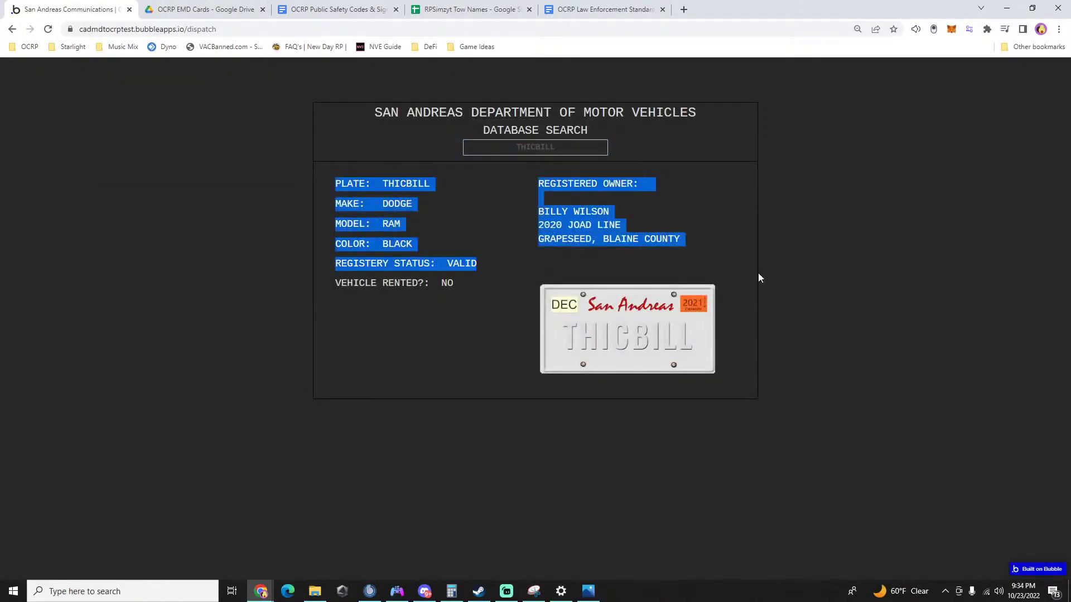
{"action": "left_click", "coordinate": [832, 282]}
{"action": "left_click", "coordinate": [727, 213]}
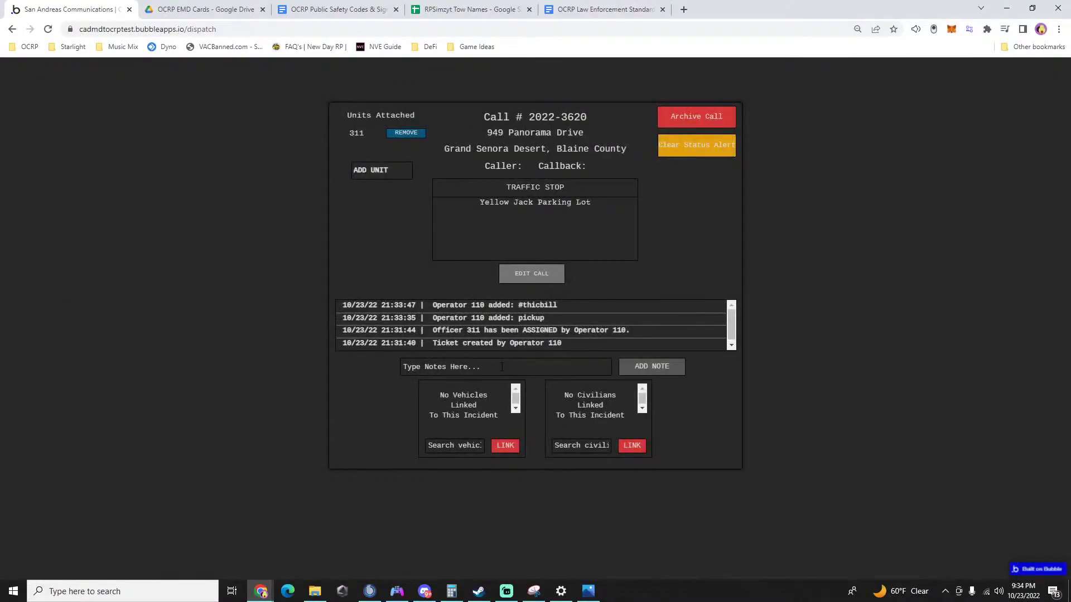
{"action": "type", "text": "PLATE:  THICBILL MAKE:  DODGE MODEL:  RAM COLOR:  BLACK REGISTERED OWNER:    BILLY WILSON 2020 JOAD LINE GRAPESEED, BLAINE COUNTY REGISTERY STATUS:  VALID"}
{"action": "left_click", "coordinate": [652, 366]}
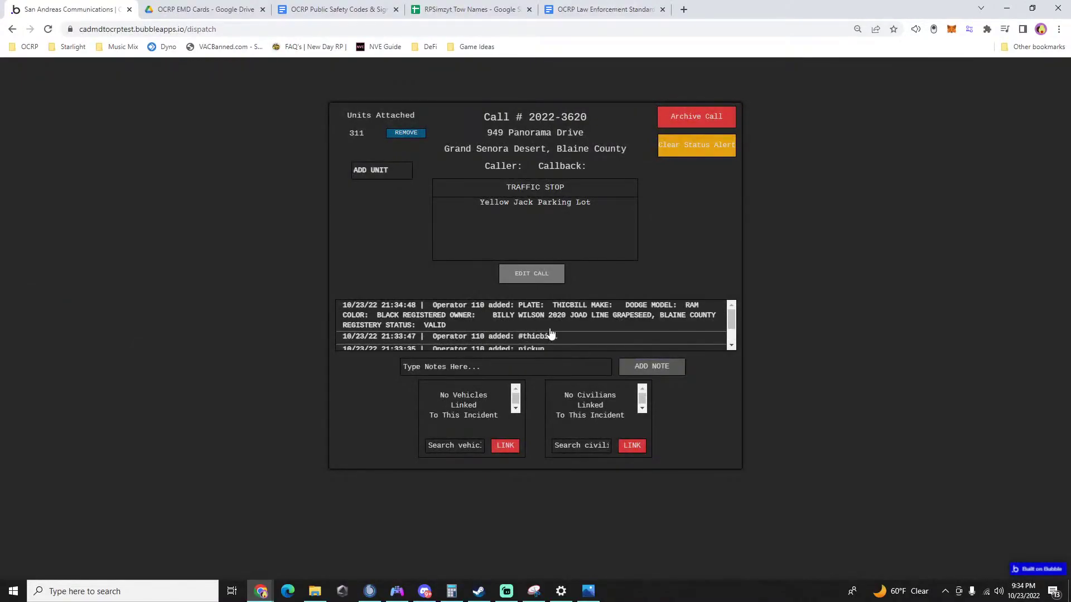
{"action": "left_click", "coordinate": [740, 177]}
{"action": "left_click", "coordinate": [650, 84]}
{"action": "left_click", "coordinate": [581, 153]}
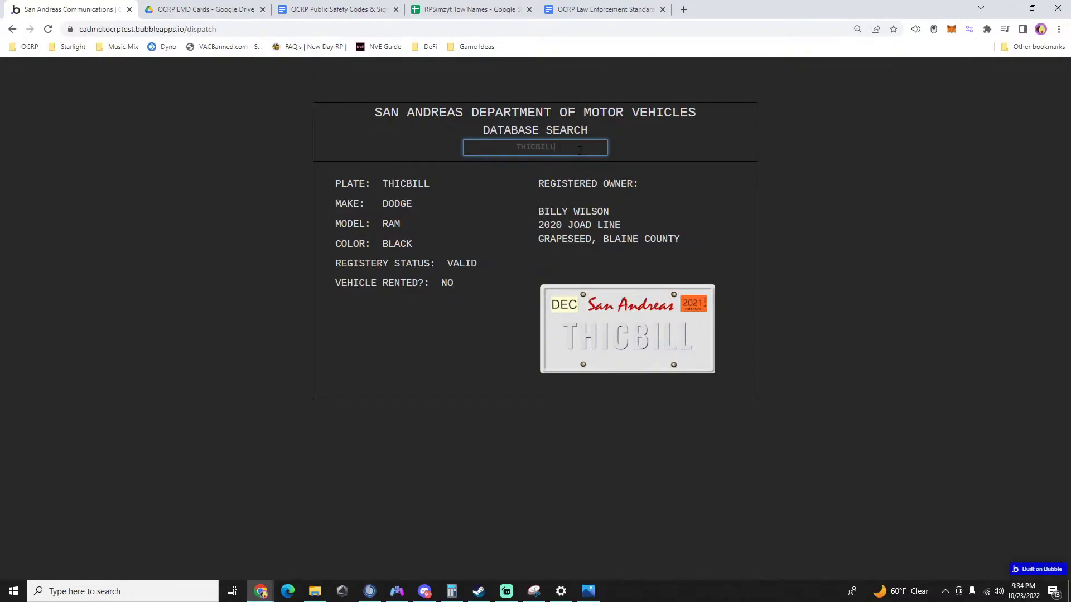
{"action": "left_click", "coordinate": [868, 225]}
{"action": "left_click", "coordinate": [659, 79]}
{"action": "left_click", "coordinate": [524, 131]}
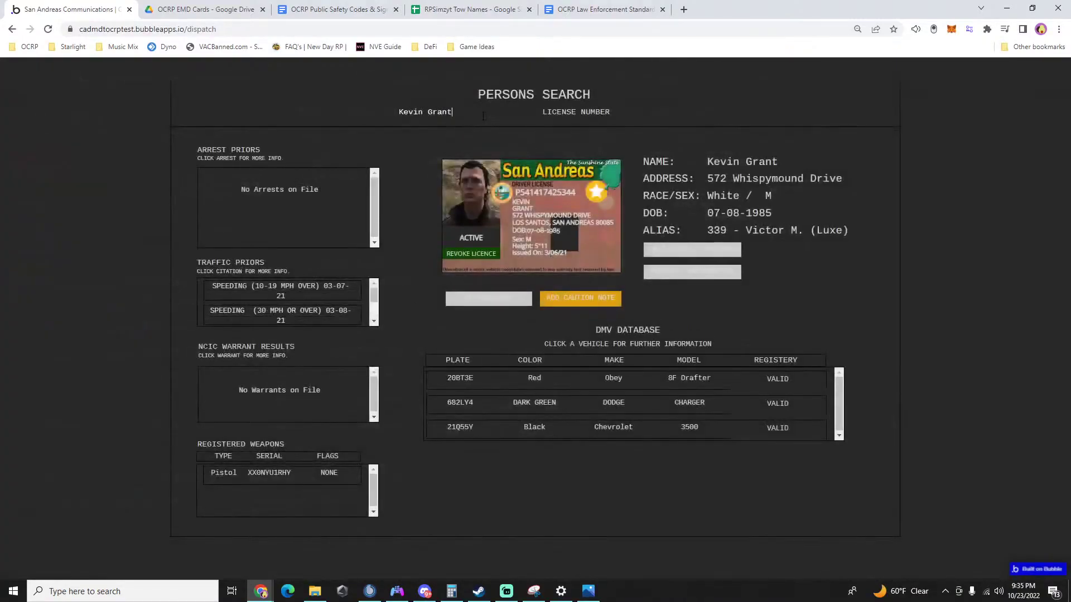
{"action": "key", "text": "ctrl+a"}
{"action": "type", "text": "billy wilson"}
{"action": "left_click", "coordinate": [433, 128]}
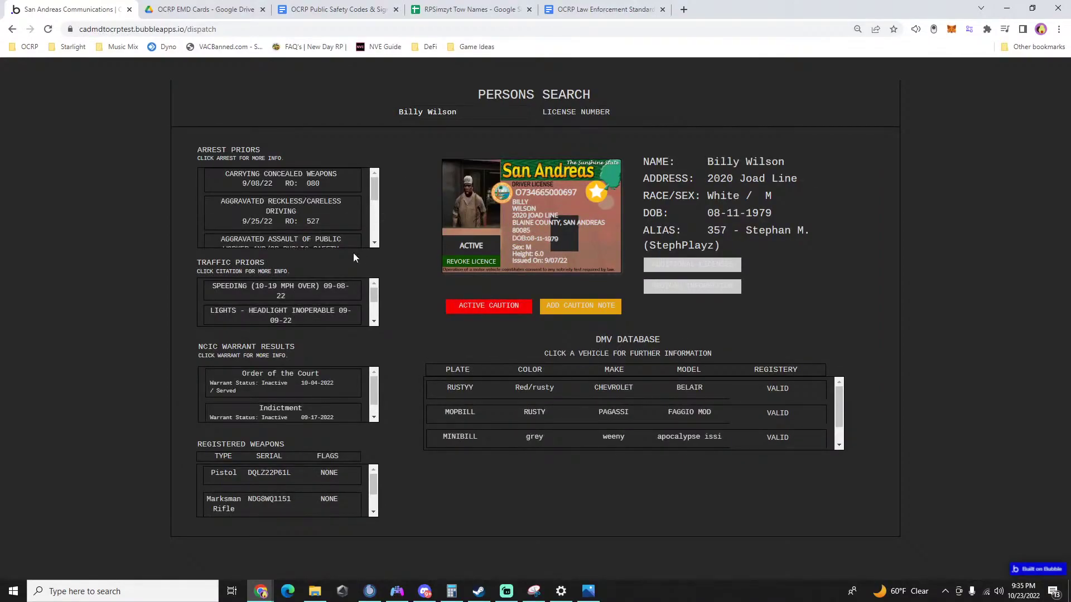
Read the active caution notes on the registered owner's record.
{"action": "left_click", "coordinate": [500, 308]}
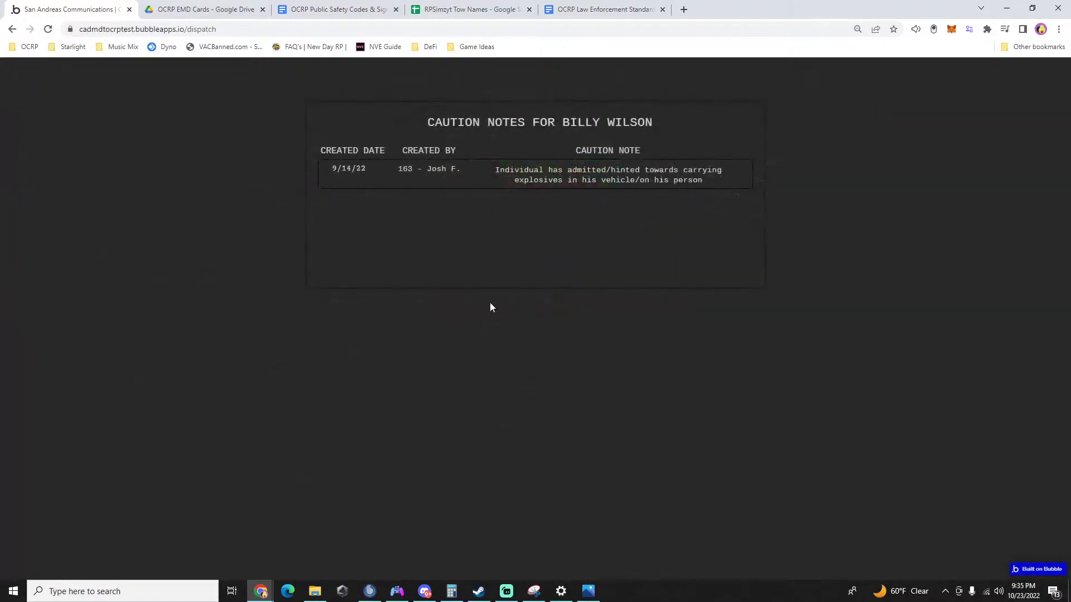
{"action": "left_click", "coordinate": [524, 330]}
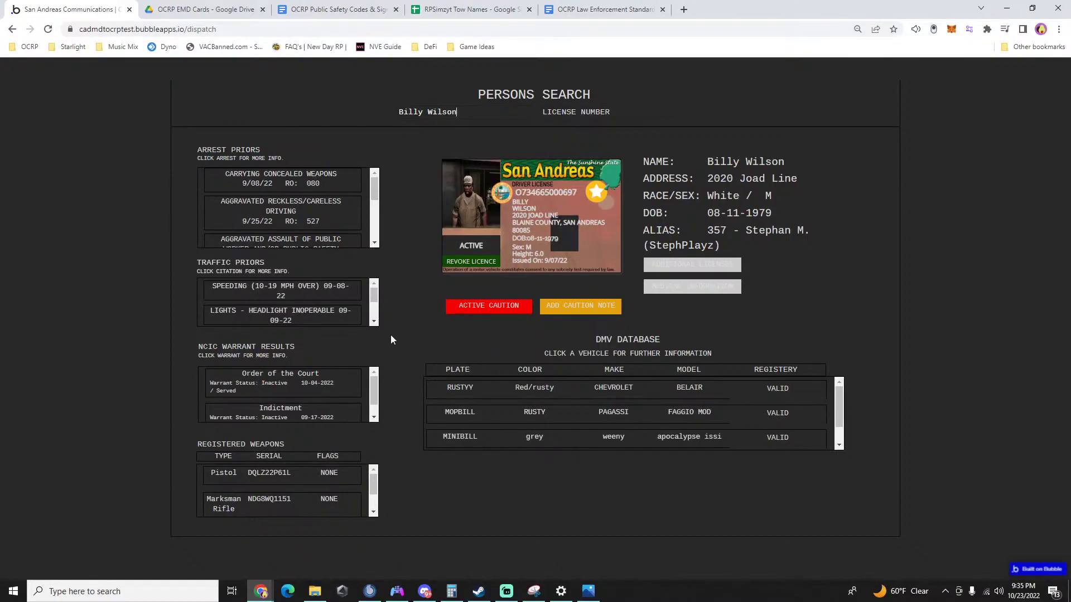
{"action": "left_click", "coordinate": [486, 307]}
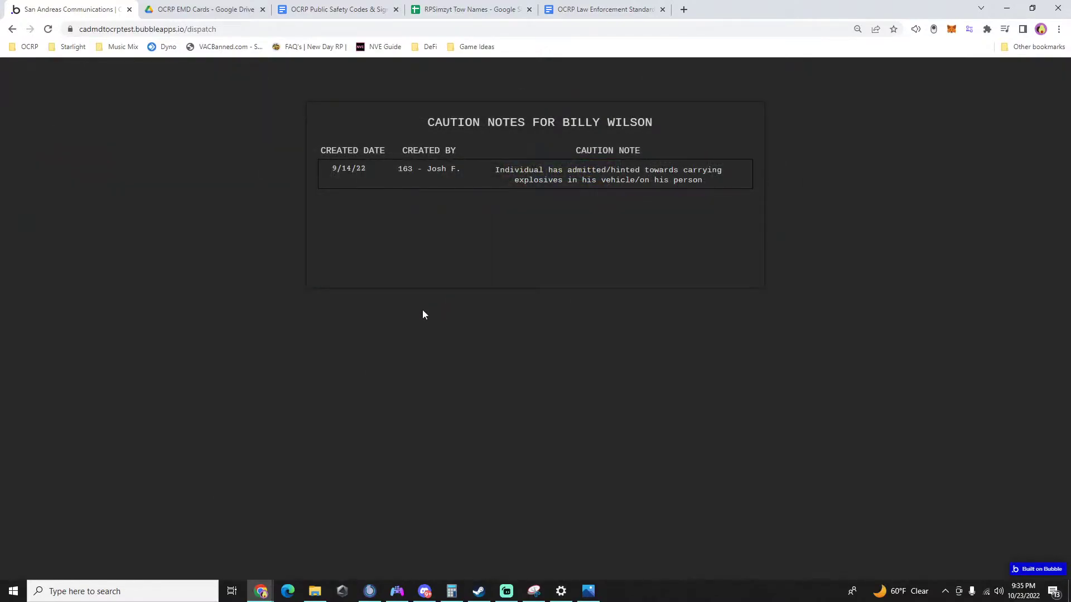
{"action": "left_click", "coordinate": [503, 310]}
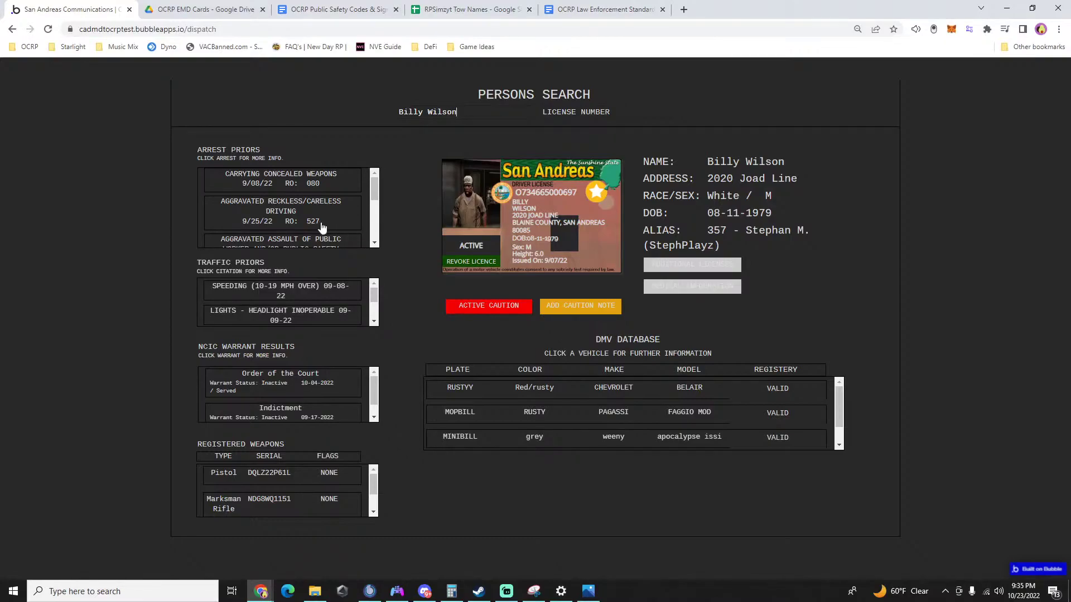
Review the arrest priors on the registered owner's record and close the persons search.
{"action": "scroll", "coordinate": [331, 228], "scroll_direction": "down", "scroll_amount": 1}
{"action": "scroll", "coordinate": [330, 228], "scroll_direction": "down", "scroll_amount": 2}
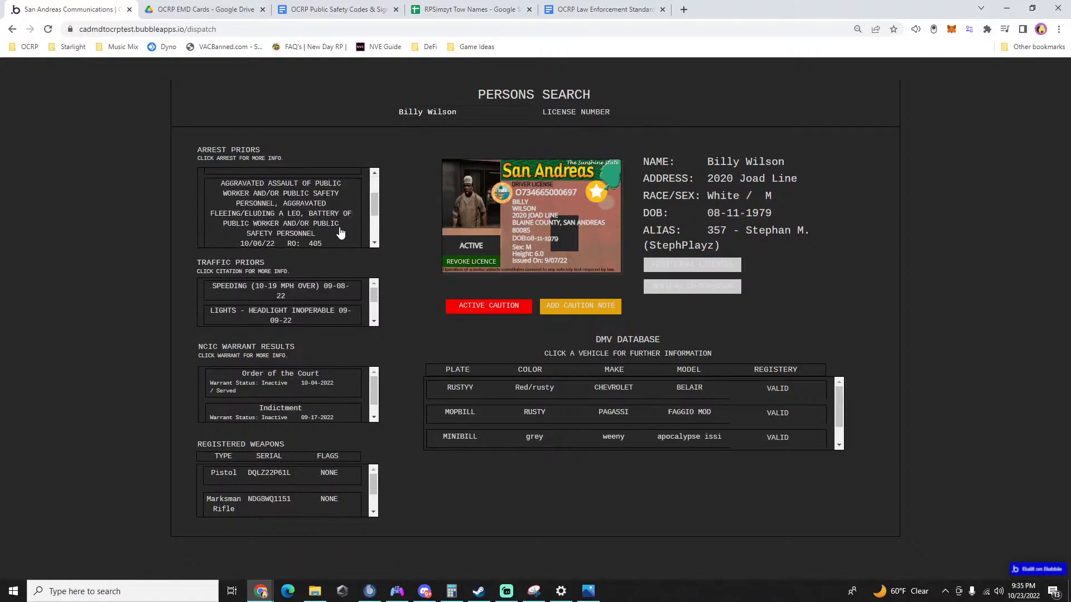
{"action": "scroll", "coordinate": [332, 231], "scroll_direction": "down", "scroll_amount": 2}
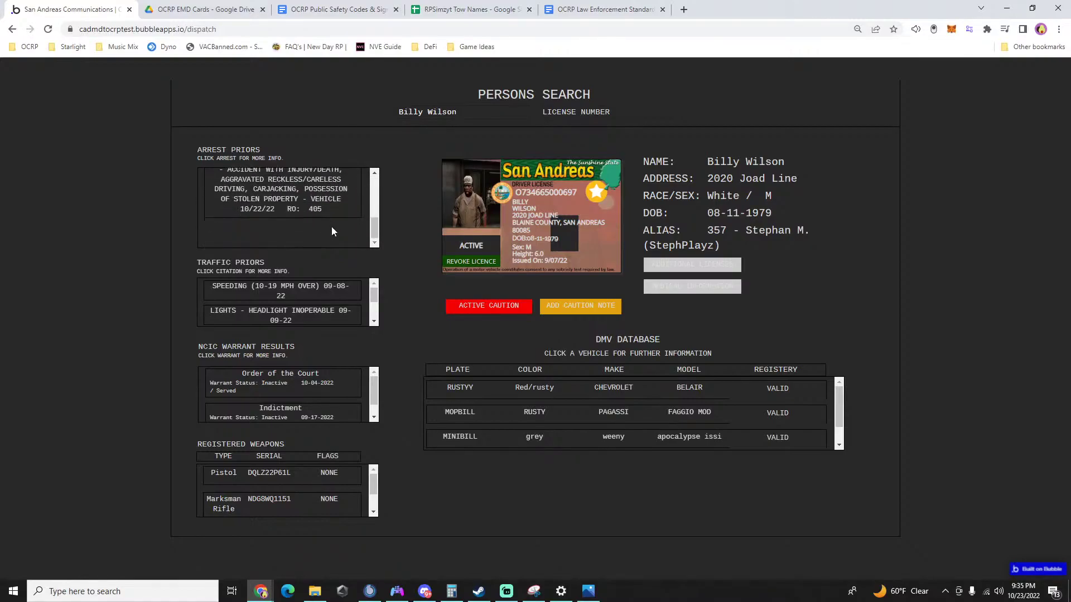
{"action": "scroll", "coordinate": [331, 227], "scroll_direction": "up", "scroll_amount": 1}
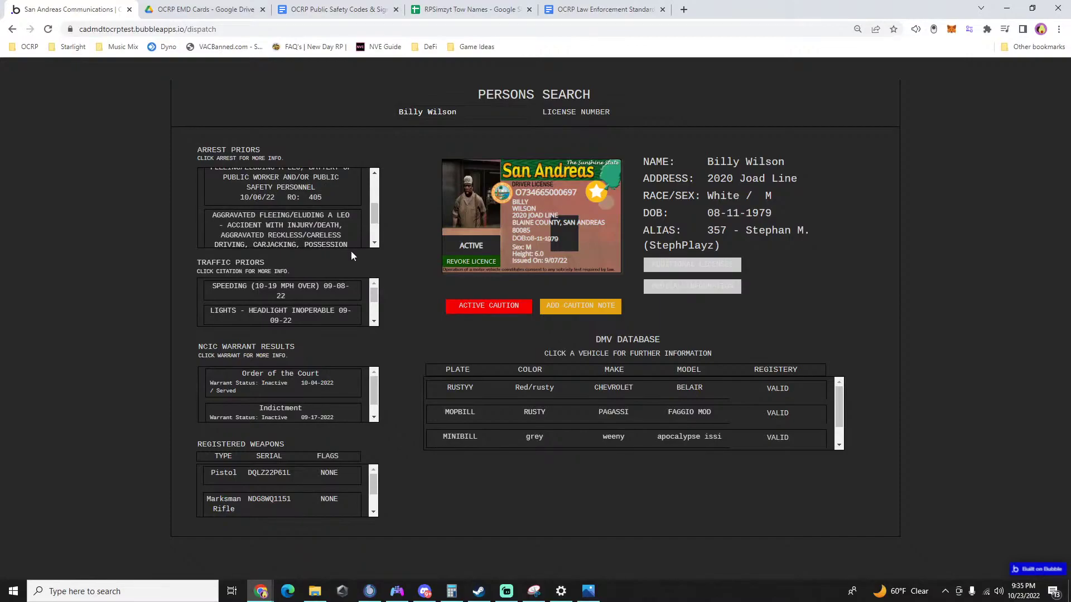
{"action": "left_click", "coordinate": [954, 296]}
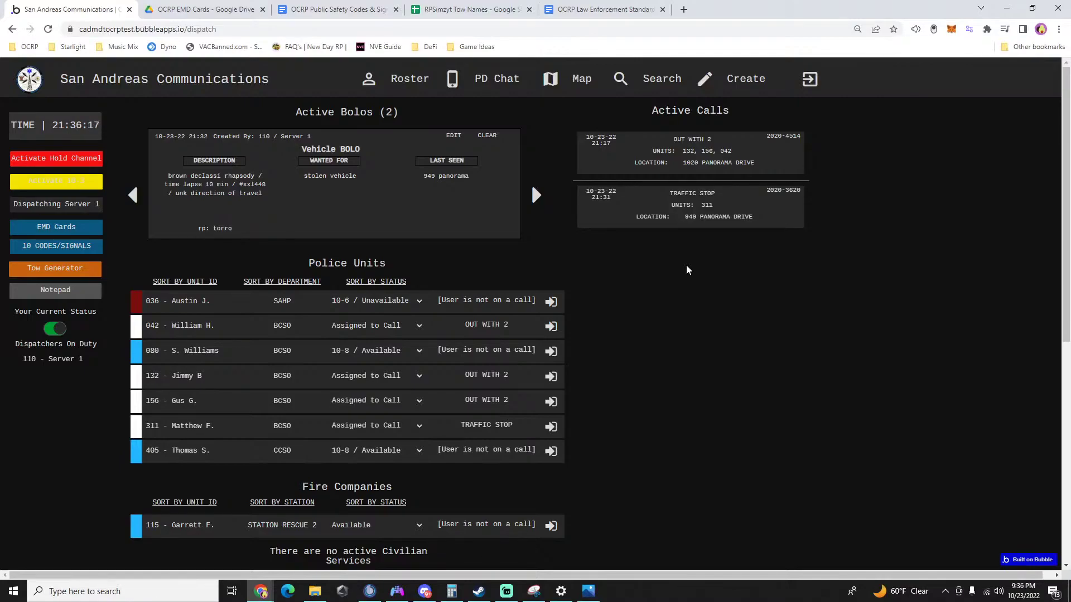
{"action": "left_click", "coordinate": [709, 209]}
{"action": "type", "text": "080"}
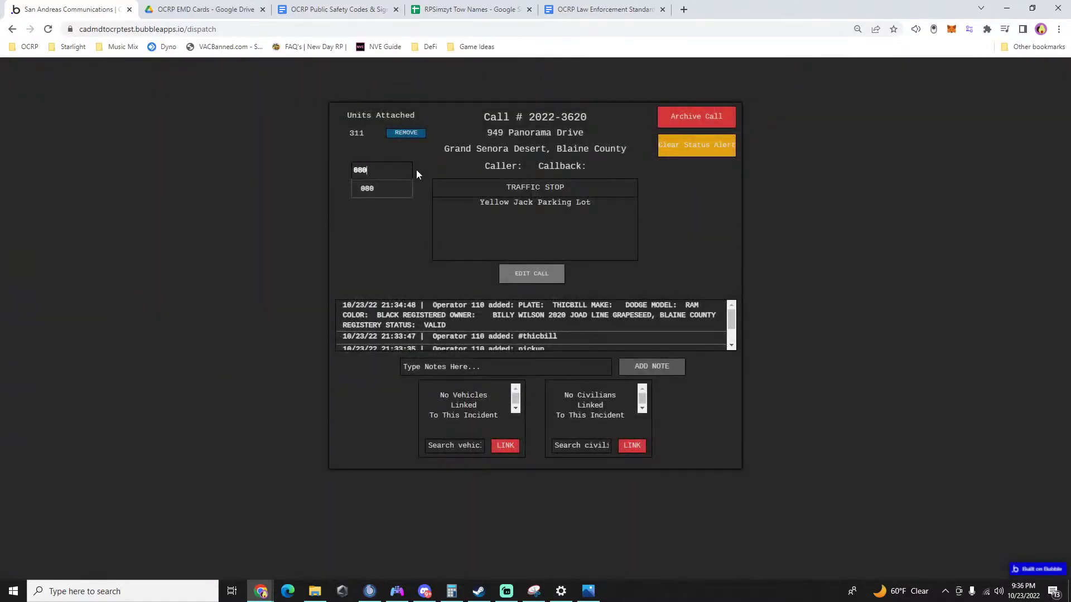
{"action": "left_click", "coordinate": [370, 188]}
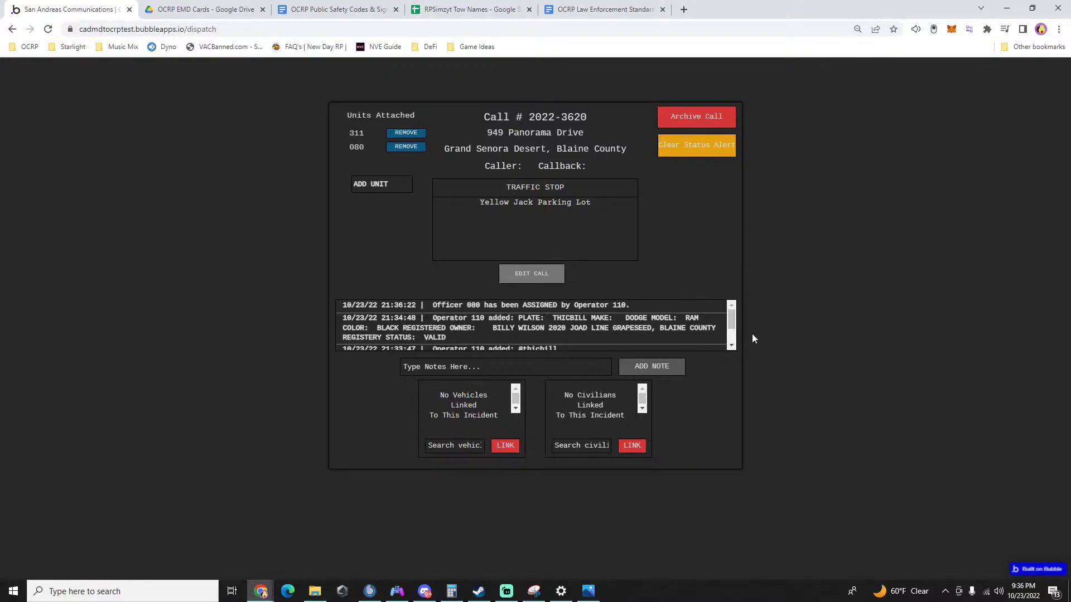
{"action": "left_click", "coordinate": [795, 330]}
{"action": "scroll", "coordinate": [794, 329], "scroll_direction": "down", "scroll_amount": 1}
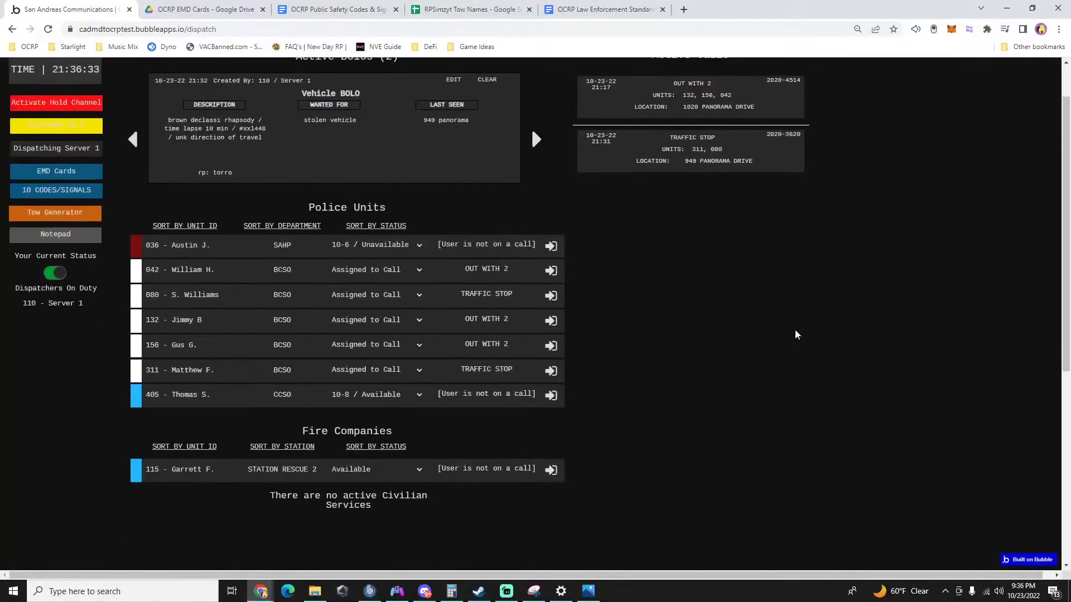
{"action": "scroll", "coordinate": [795, 334], "scroll_direction": "up", "scroll_amount": 1}
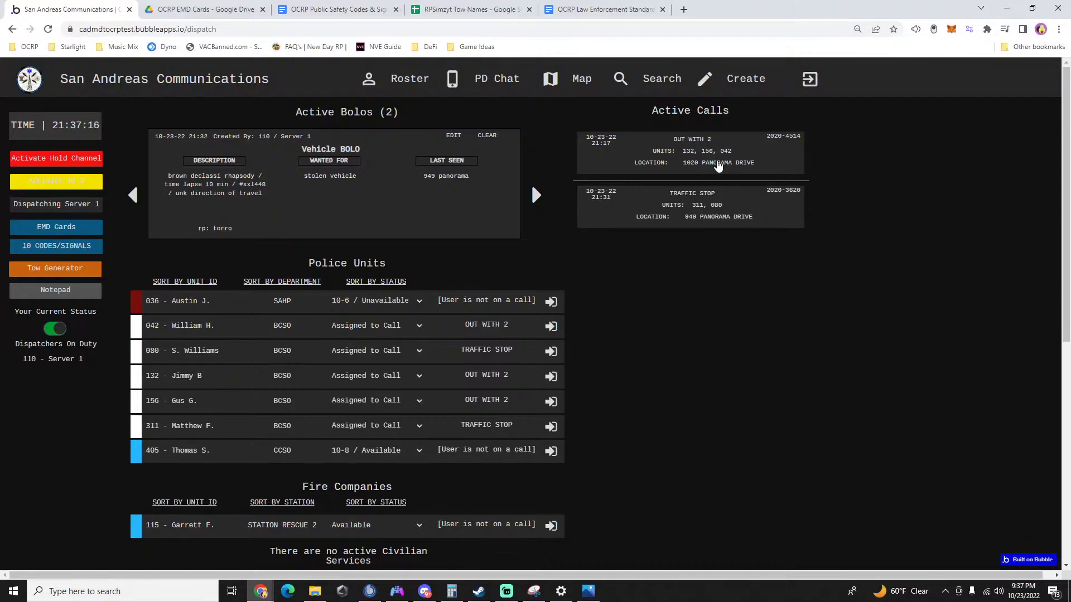
{"action": "left_click", "coordinate": [698, 162]}
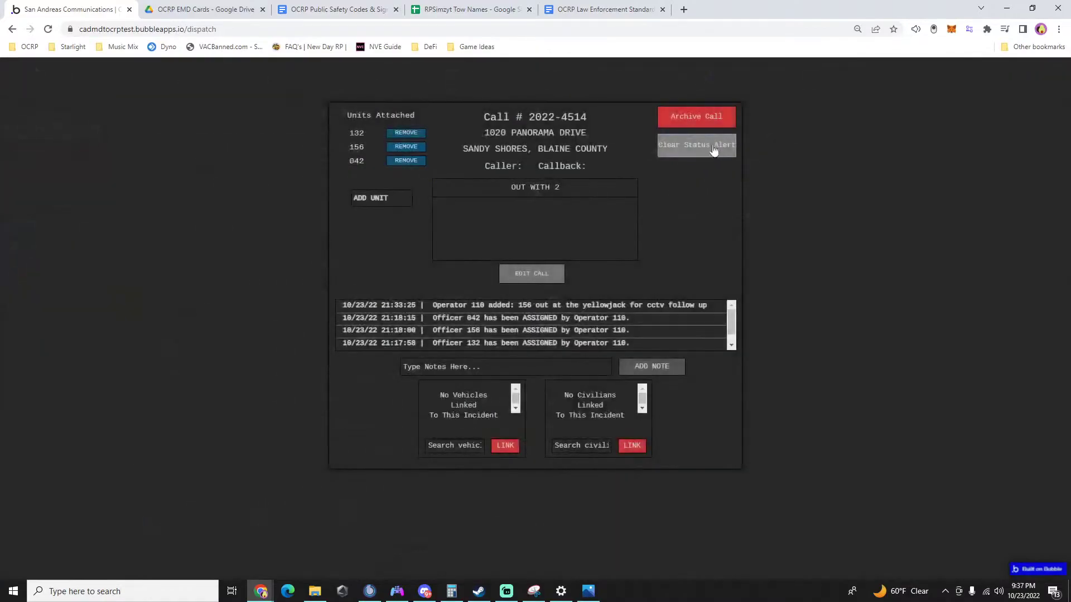
{"action": "left_click", "coordinate": [687, 120]}
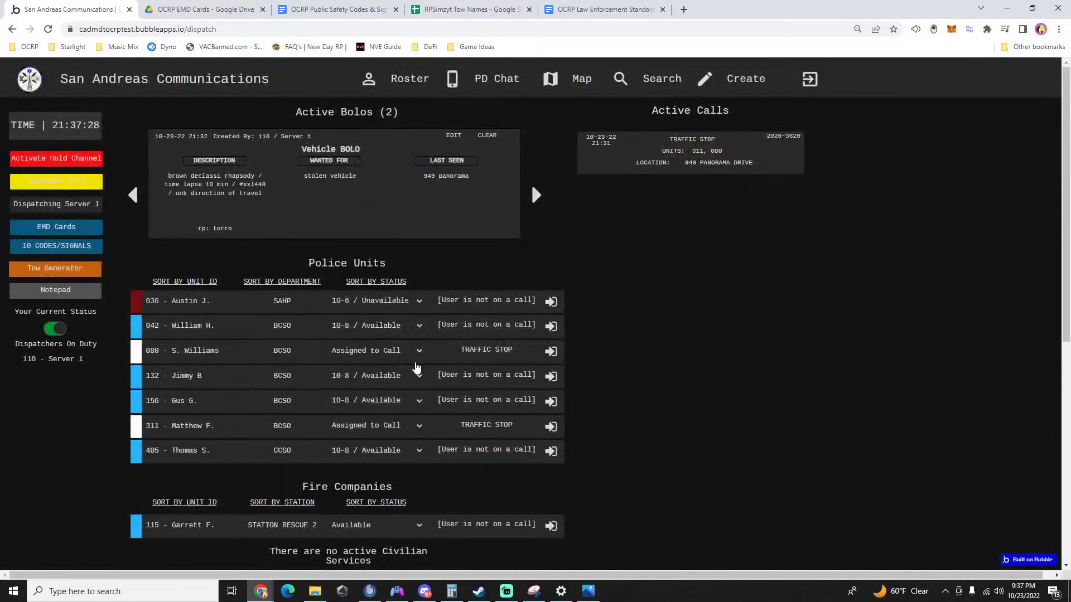
{"action": "left_click", "coordinate": [378, 324]}
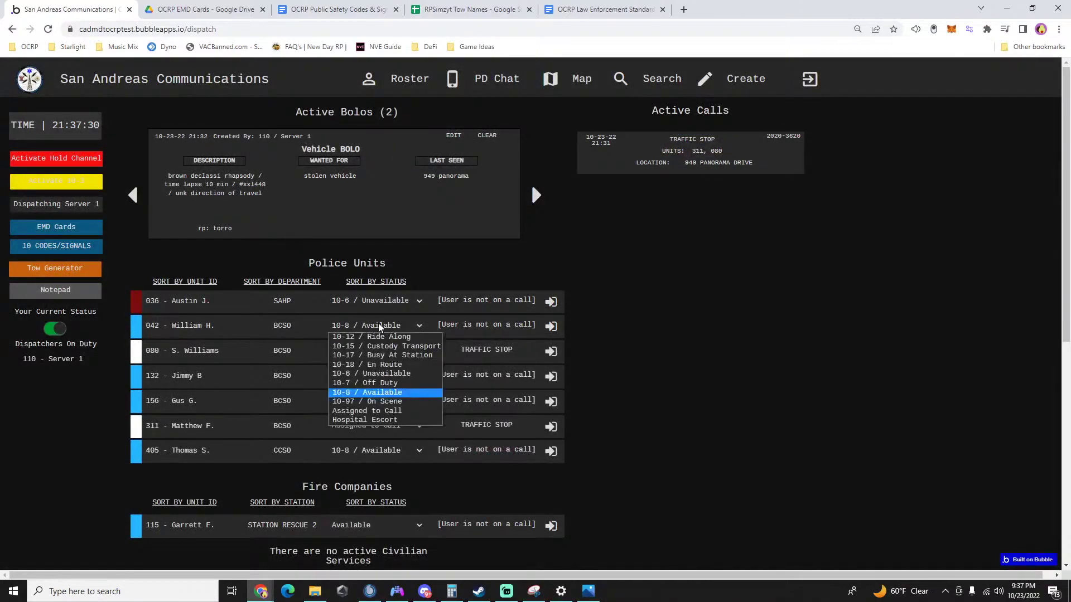
{"action": "left_click", "coordinate": [357, 375]}
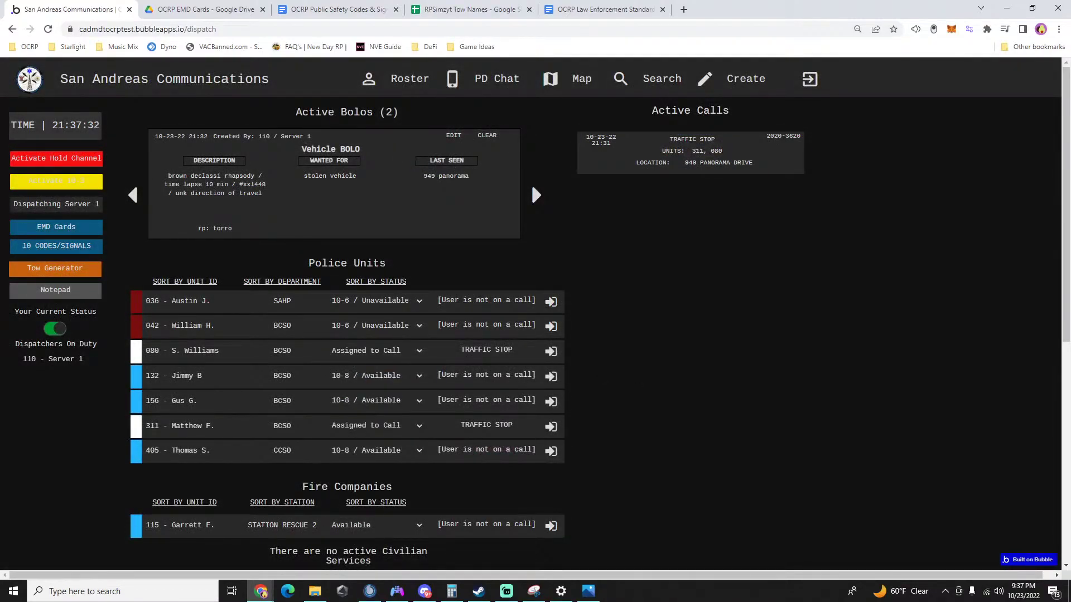
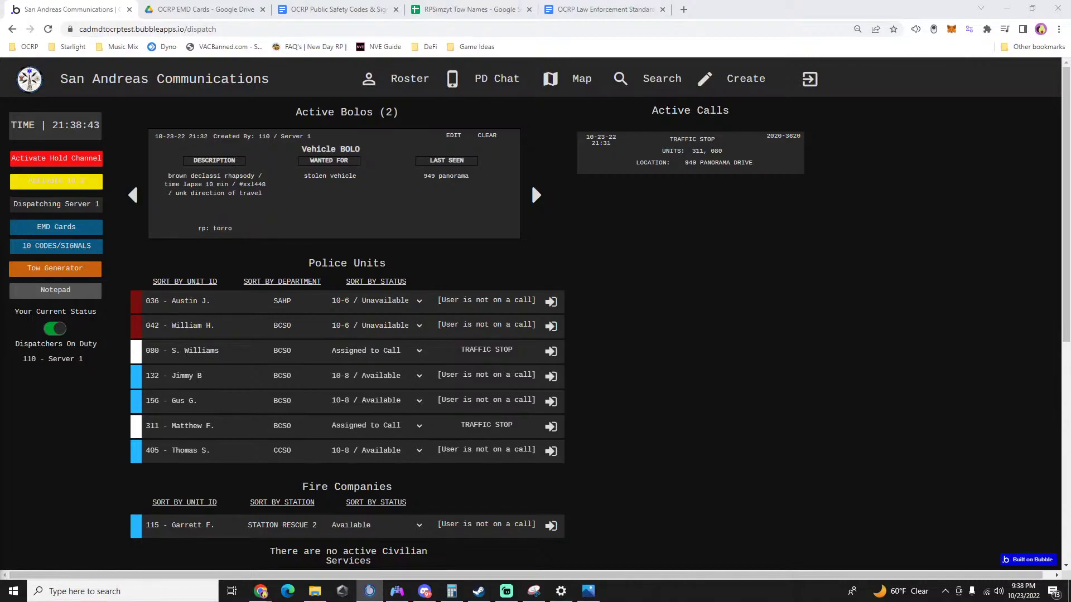
{"action": "key", "text": "alt+Tab"}
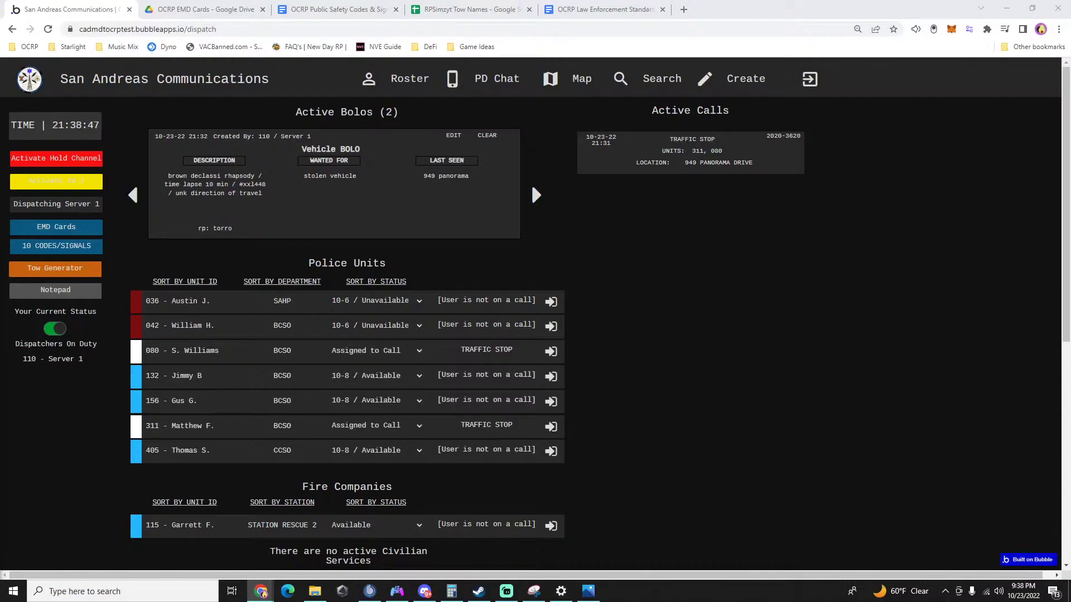
{"action": "key", "text": "alt+Tab"}
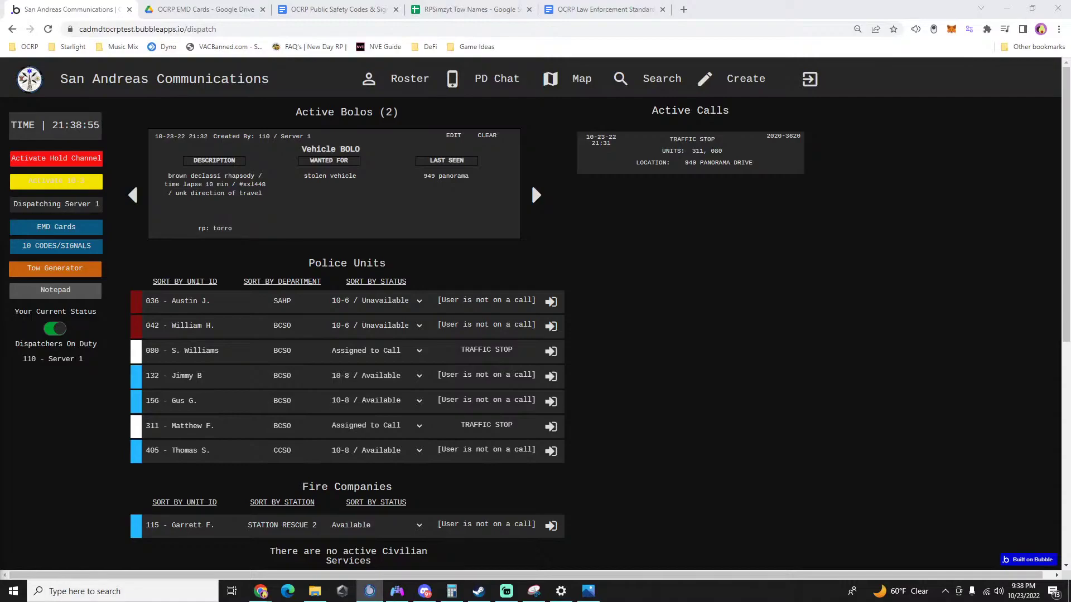
{"action": "scroll", "coordinate": [210, 495], "scroll_direction": "down", "scroll_amount": 3}
{"action": "scroll", "coordinate": [112, 499], "scroll_direction": "up", "scroll_amount": 2}
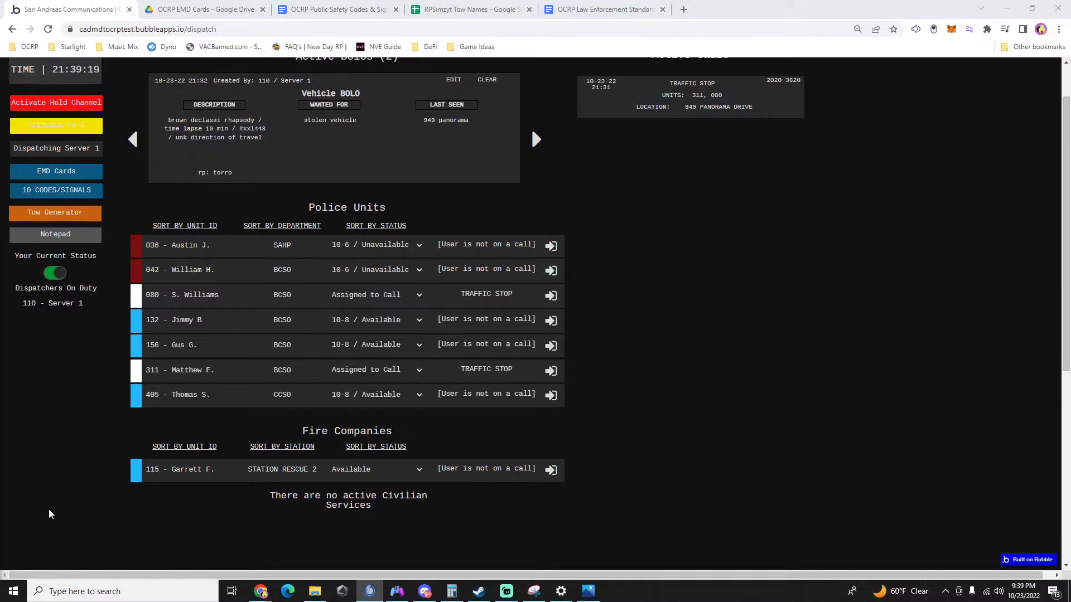
{"action": "left_click", "coordinate": [531, 127]}
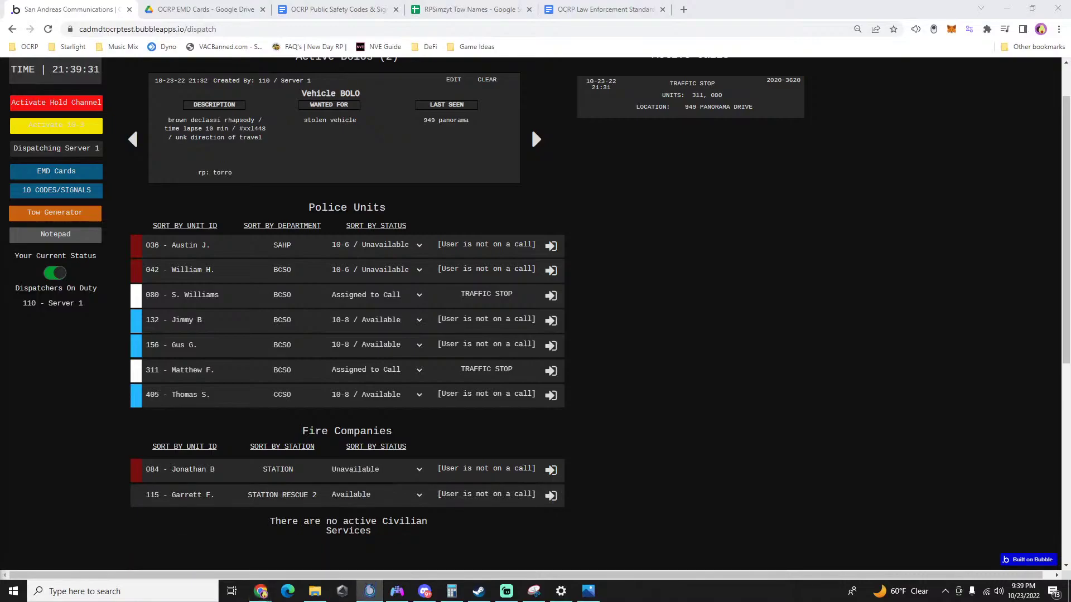
Add the plate note "#68ljw784" to the traffic stop call at 949 Panorama Drive, copying the plate before closing the call.
{"action": "left_click", "coordinate": [700, 114]}
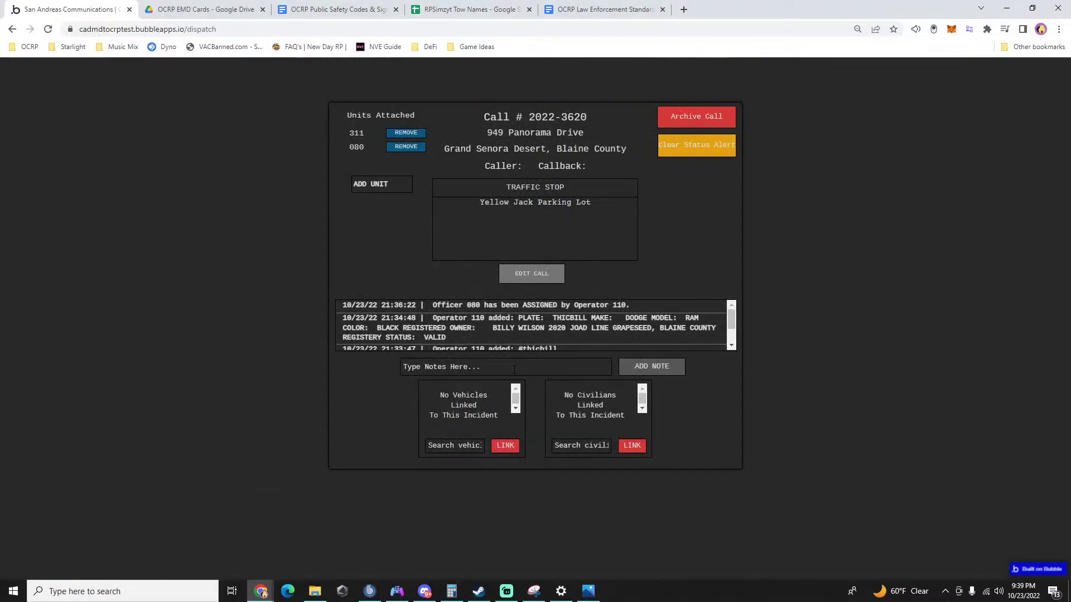
{"action": "type", "text": "#"}
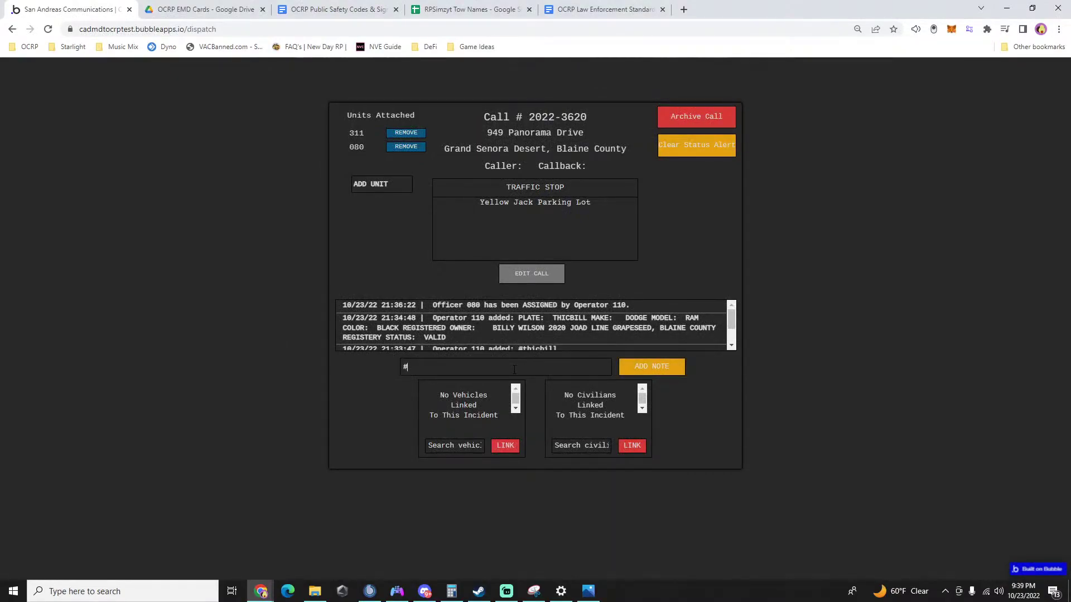
{"action": "type", "text": "68ljw784"}
{"action": "double_click", "coordinate": [514, 369]}
{"action": "key", "text": "ctrl+c"}
{"action": "left_click", "coordinate": [657, 364]}
{"action": "left_click", "coordinate": [927, 366]}
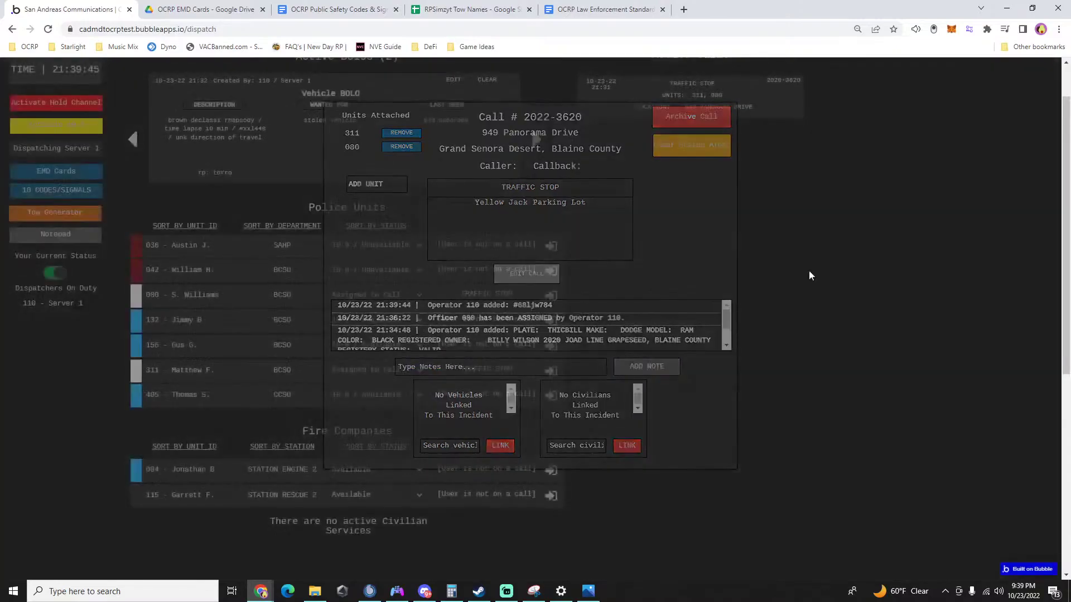
Run plate 68LJW784 in the motor vehicles database, replacing the plate from the previous search.
{"action": "scroll", "coordinate": [568, 129], "scroll_direction": "up", "scroll_amount": 1}
{"action": "left_click", "coordinate": [660, 79]}
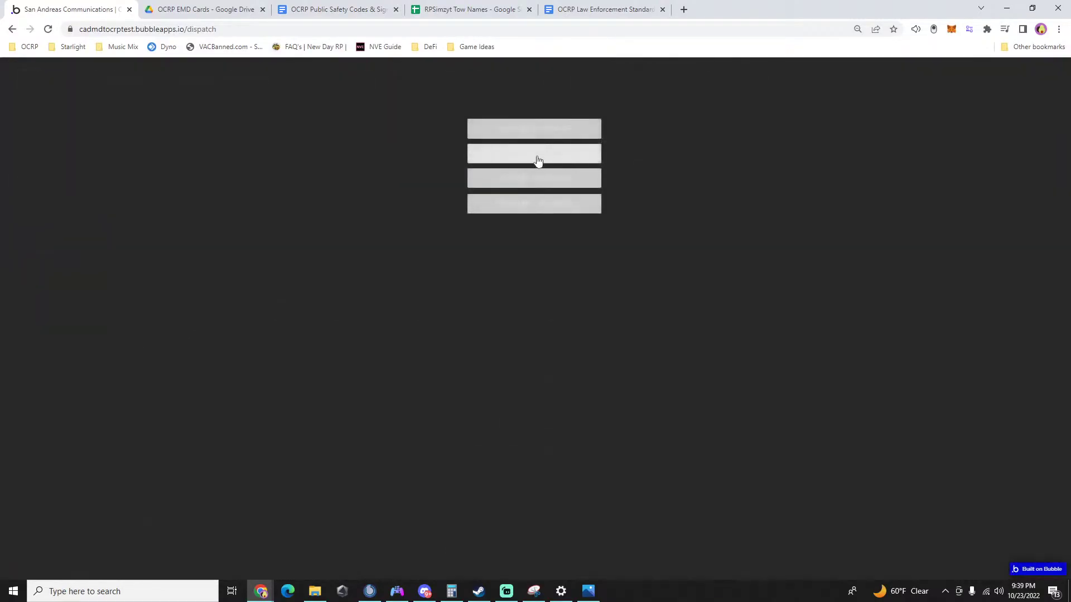
{"action": "left_click", "coordinate": [532, 161]}
{"action": "key", "text": "ctrl+a"}
{"action": "key", "text": "ctrl+v"}
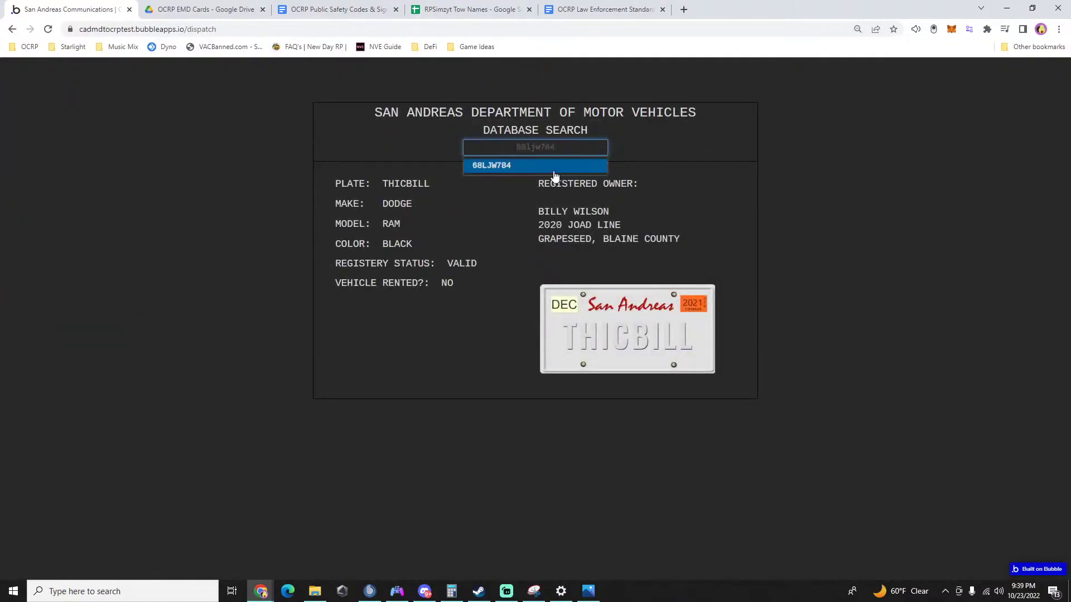
{"action": "left_click", "coordinate": [552, 164]}
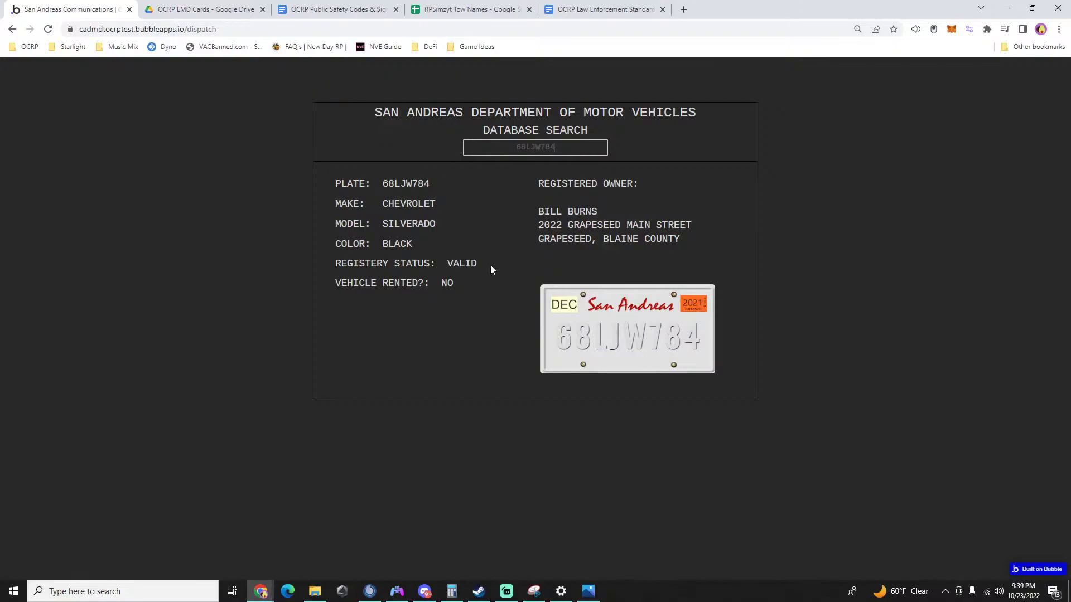
Copy the registration and owner details of plate 68LJW784 into a note on the traffic stop call.
{"action": "left_click_drag", "start_coordinate": [490, 266], "coordinate": [333, 185]}
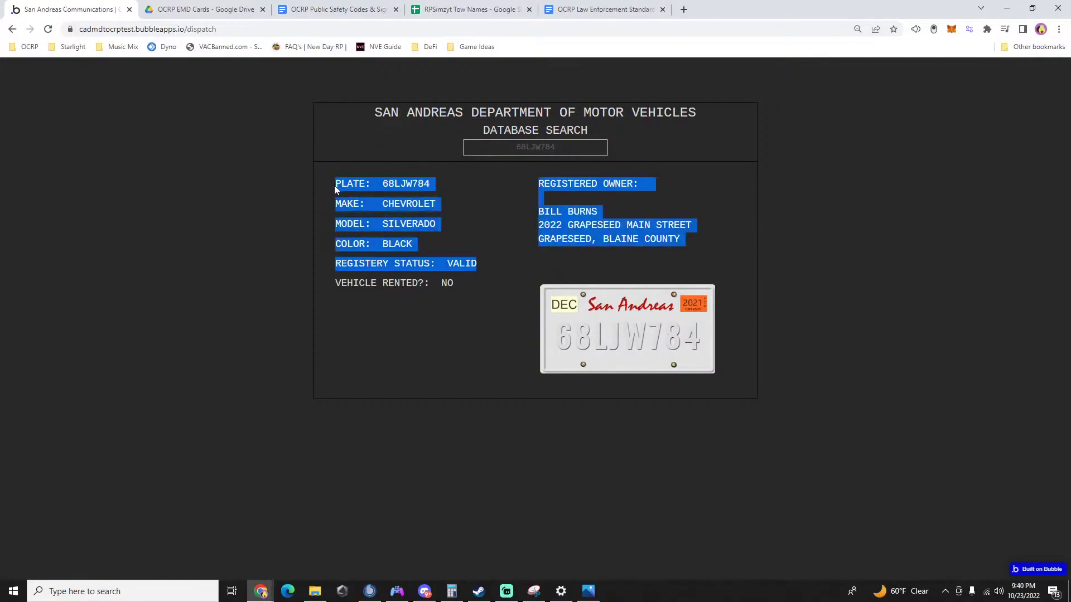
{"action": "left_click", "coordinate": [509, 263]}
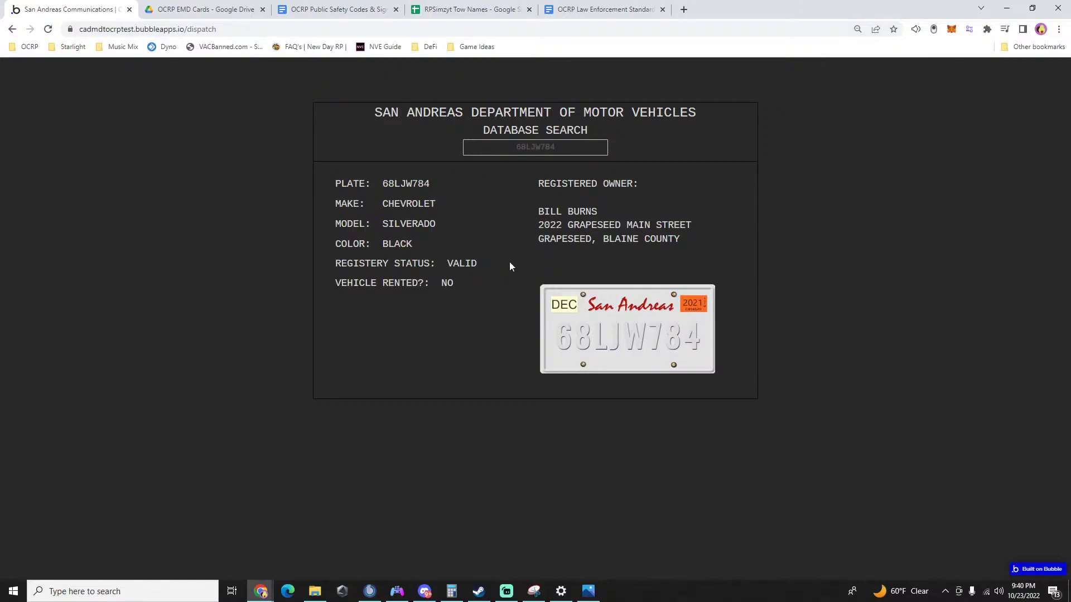
{"action": "left_click", "coordinate": [900, 306]}
{"action": "left_click", "coordinate": [678, 156]}
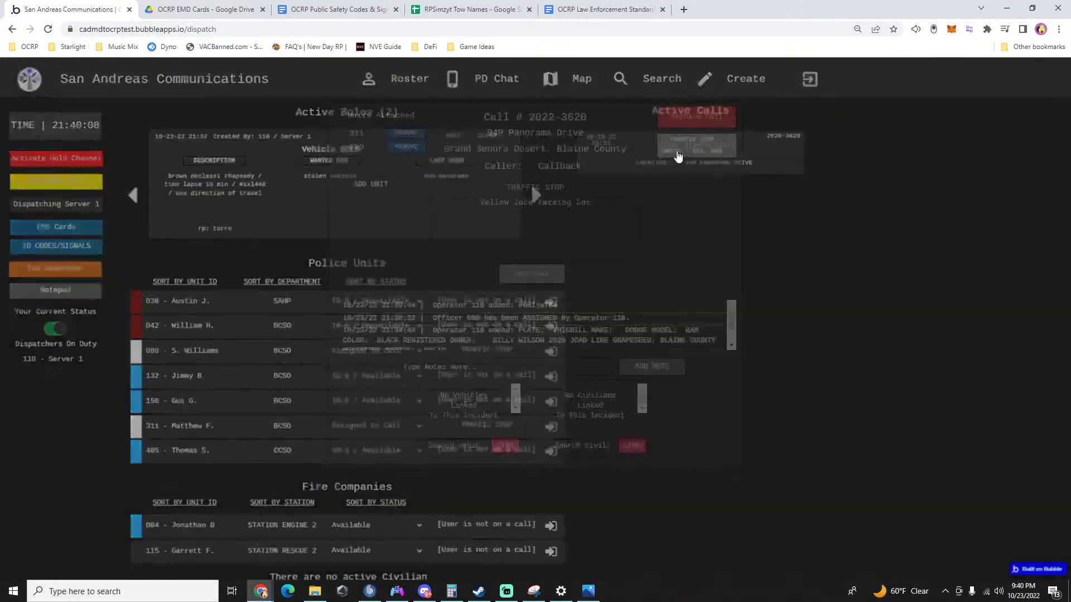
{"action": "key", "text": "ctrl+v"}
{"action": "left_click", "coordinate": [650, 367]}
{"action": "left_click", "coordinate": [841, 308]}
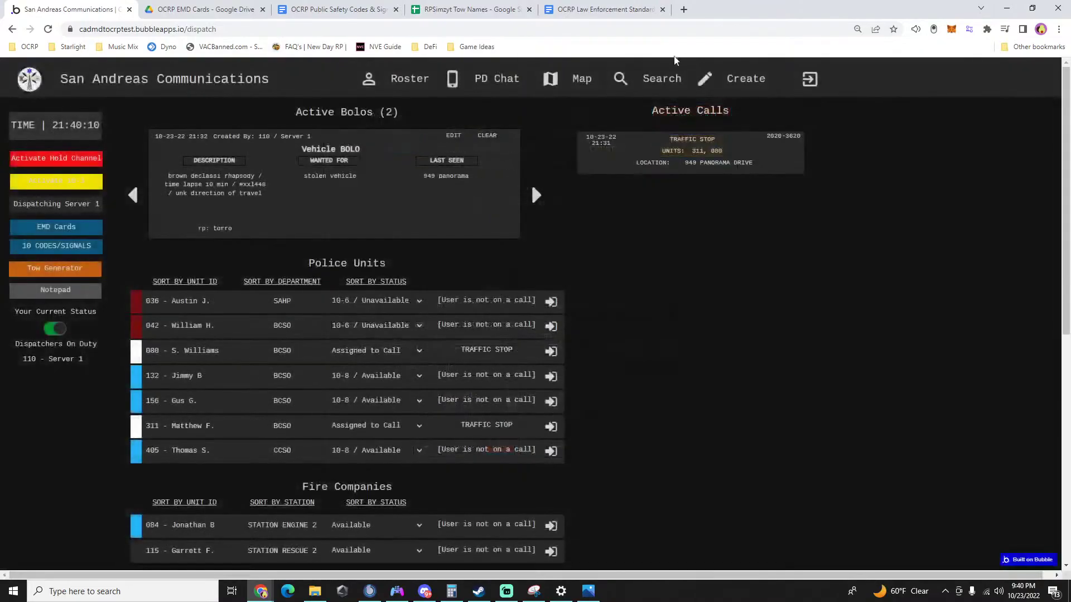
Run a persons search on the registered owner of plate 68LJW784, replacing the previously searched name.
{"action": "left_click", "coordinate": [641, 75]}
{"action": "left_click", "coordinate": [540, 132]}
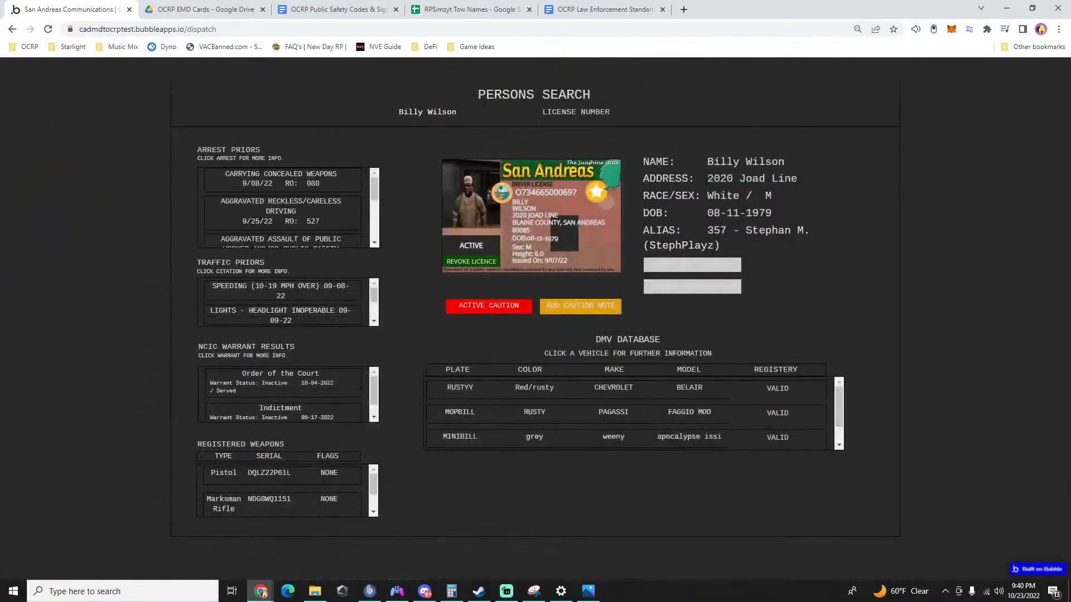
{"action": "triple_click", "coordinate": [483, 107]}
{"action": "key", "text": "BackSpace"}
{"action": "type", "text": "bill burns"}
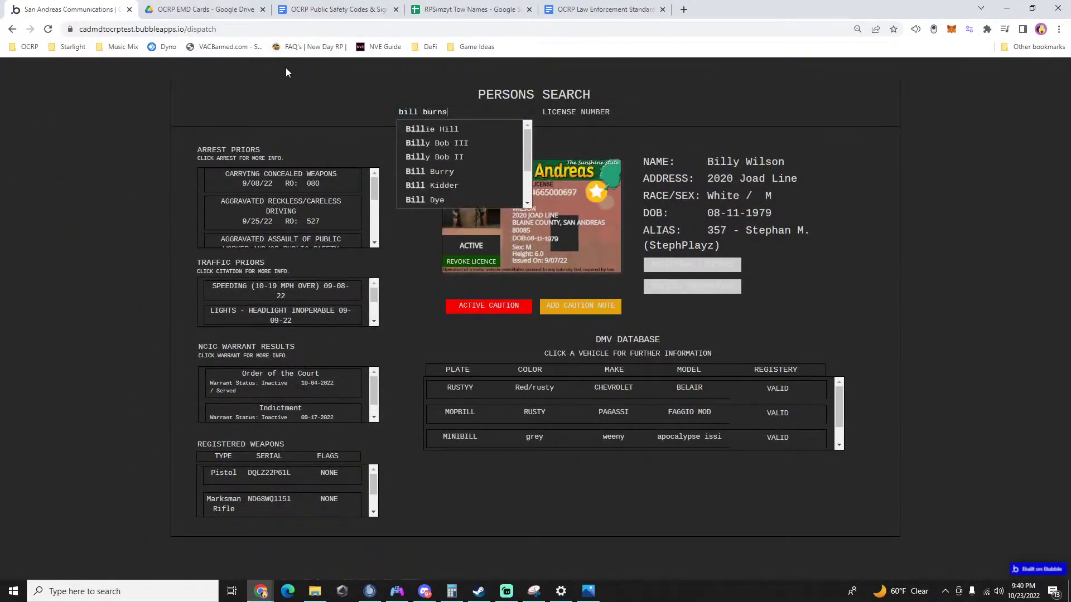
{"action": "left_click", "coordinate": [441, 129]}
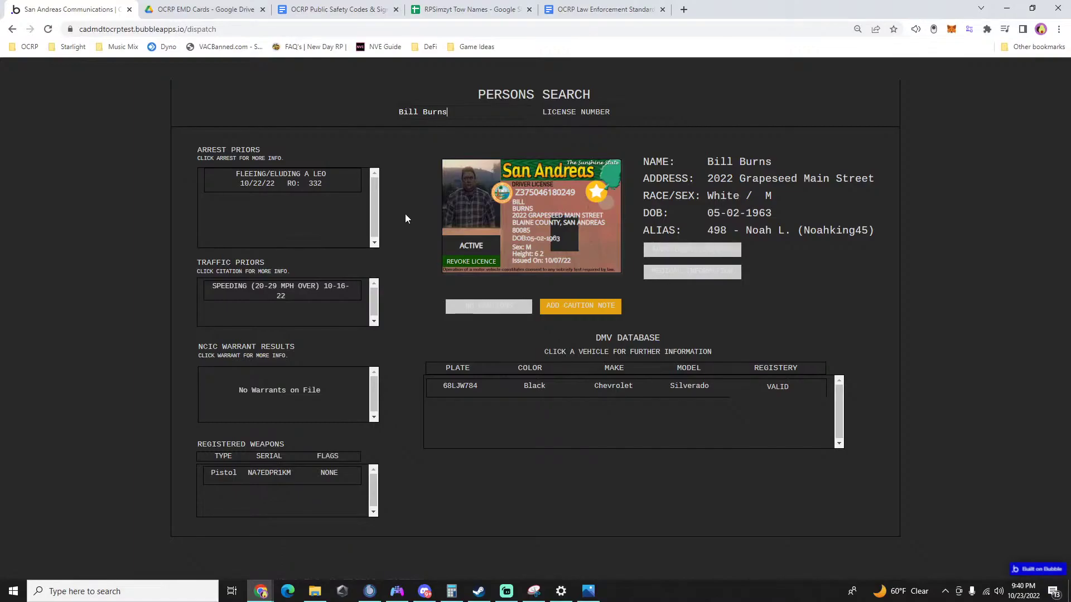
Add the note "active license / no wants / registered pistol on file" to the traffic stop call and close it.
{"action": "left_click", "coordinate": [917, 268]}
{"action": "left_click", "coordinate": [655, 140]}
{"action": "left_click", "coordinate": [450, 367]}
{"action": "type", "text": "a"}
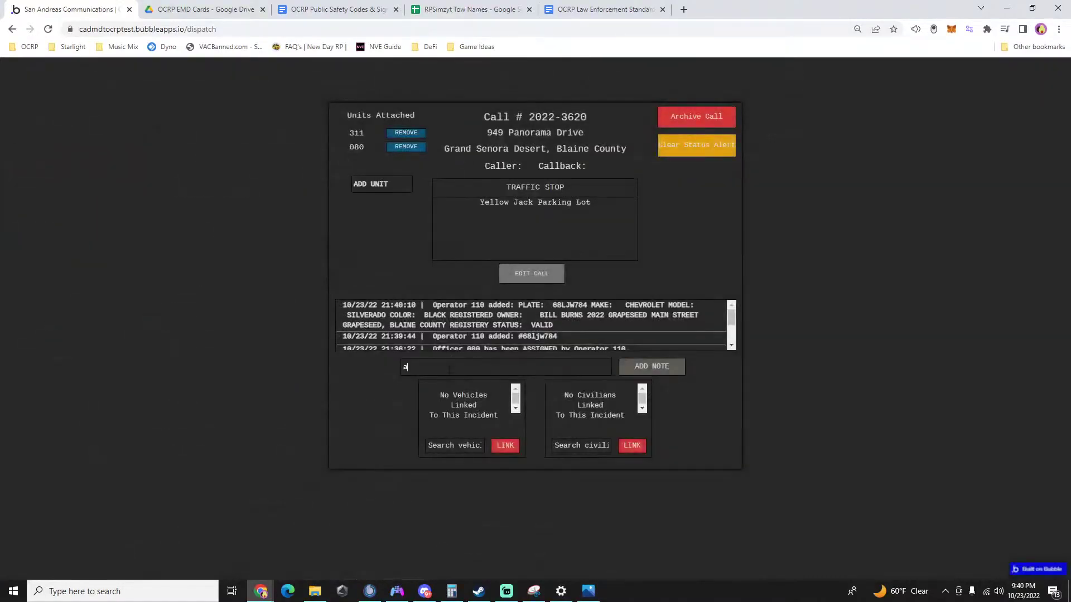
{"action": "type", "text": "ctive license / no"}
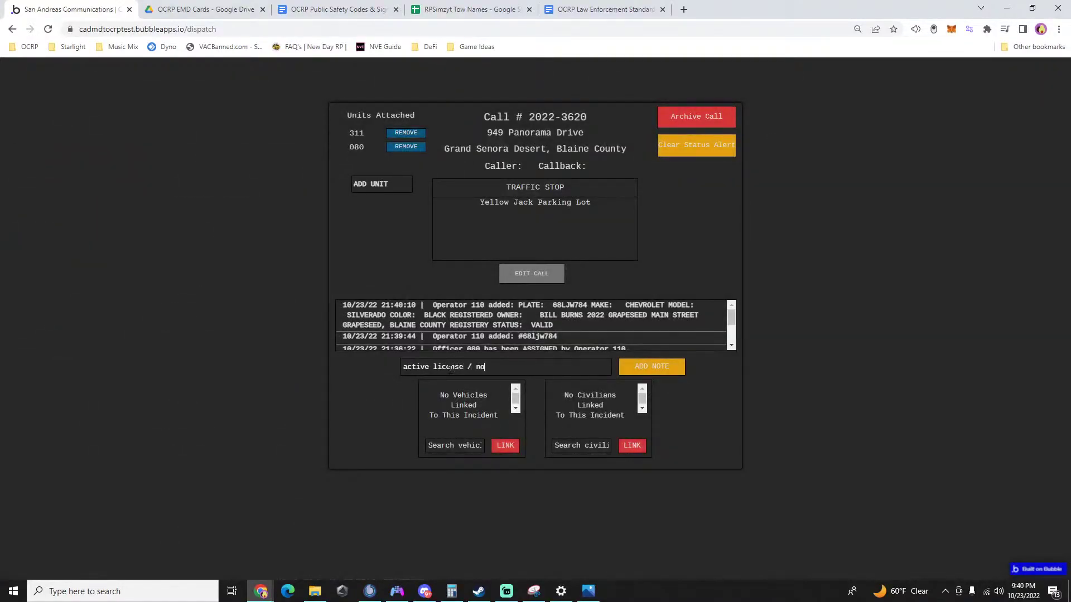
{"action": "type", "text": " wants / registered pistol on file"}
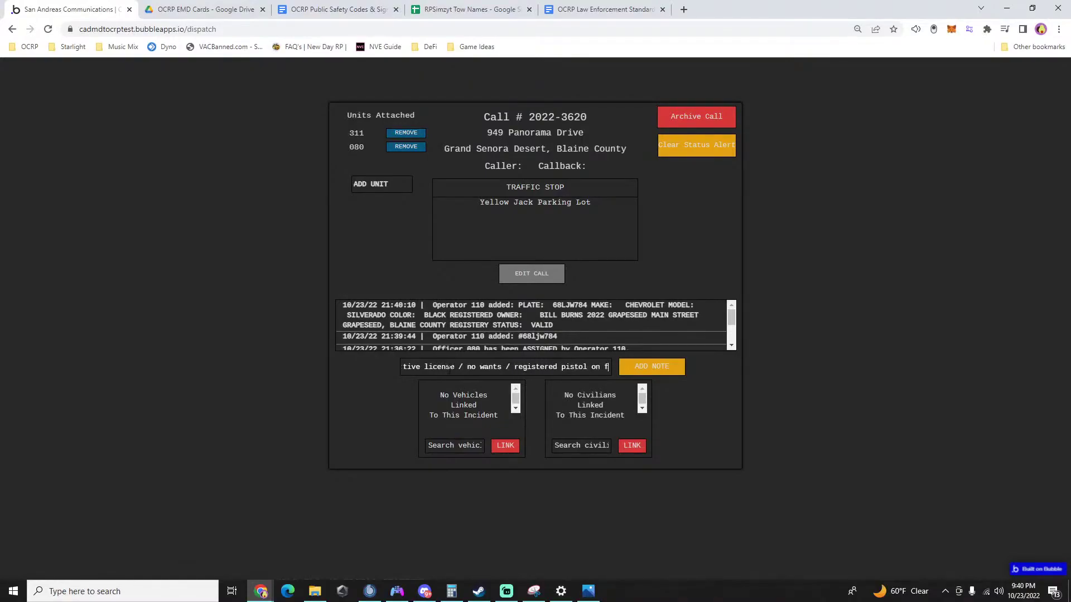
{"action": "key", "text": "Return"}
{"action": "left_click", "coordinate": [811, 330]}
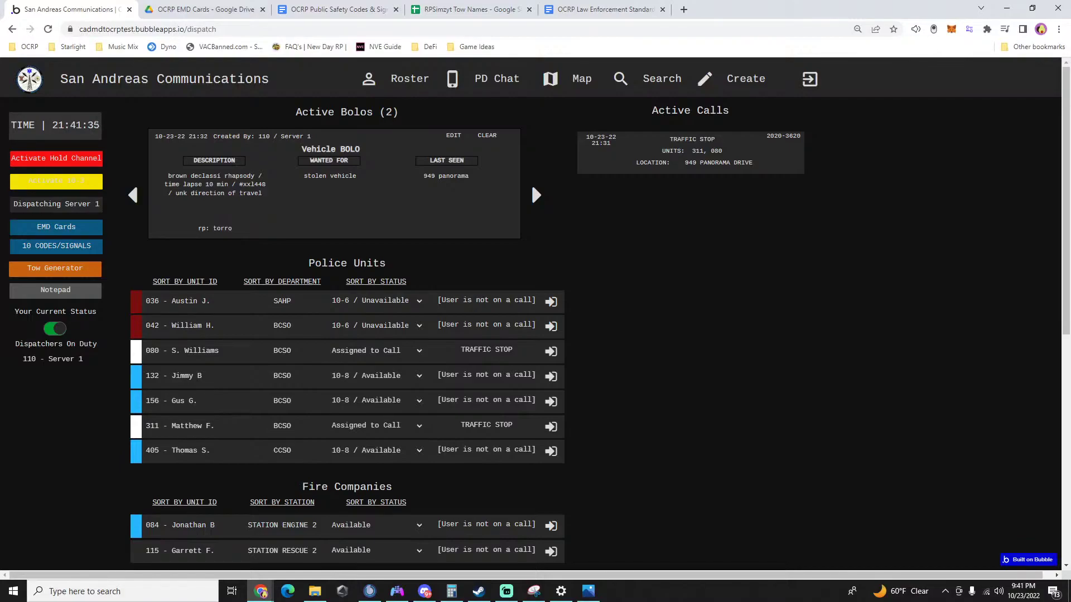
Archive the traffic stop call at 949 Panorama Drive.
{"action": "key", "text": "alt+Tab"}
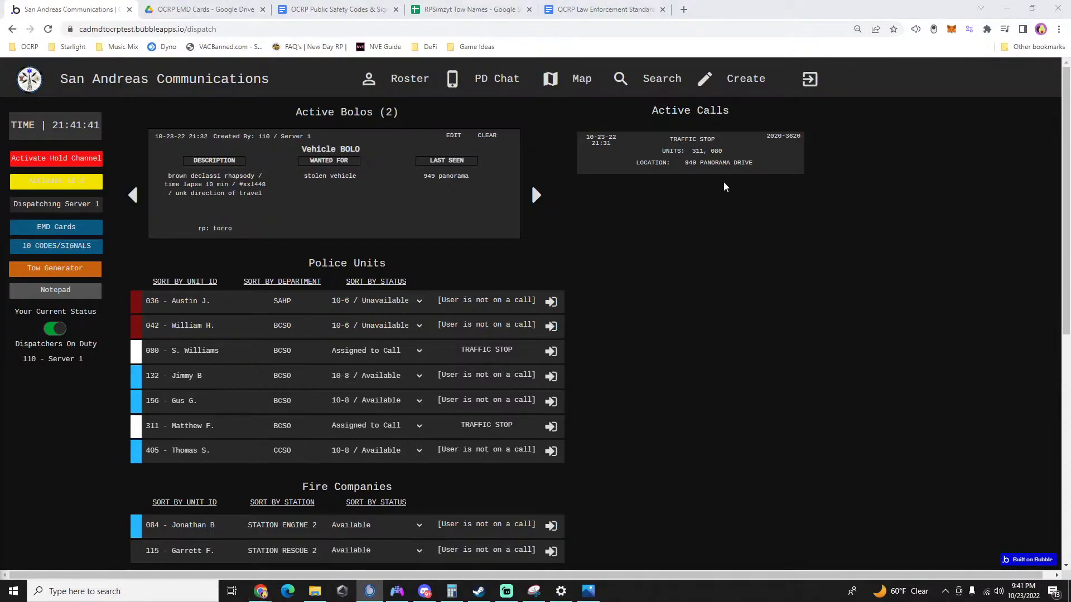
{"action": "left_click", "coordinate": [694, 159]}
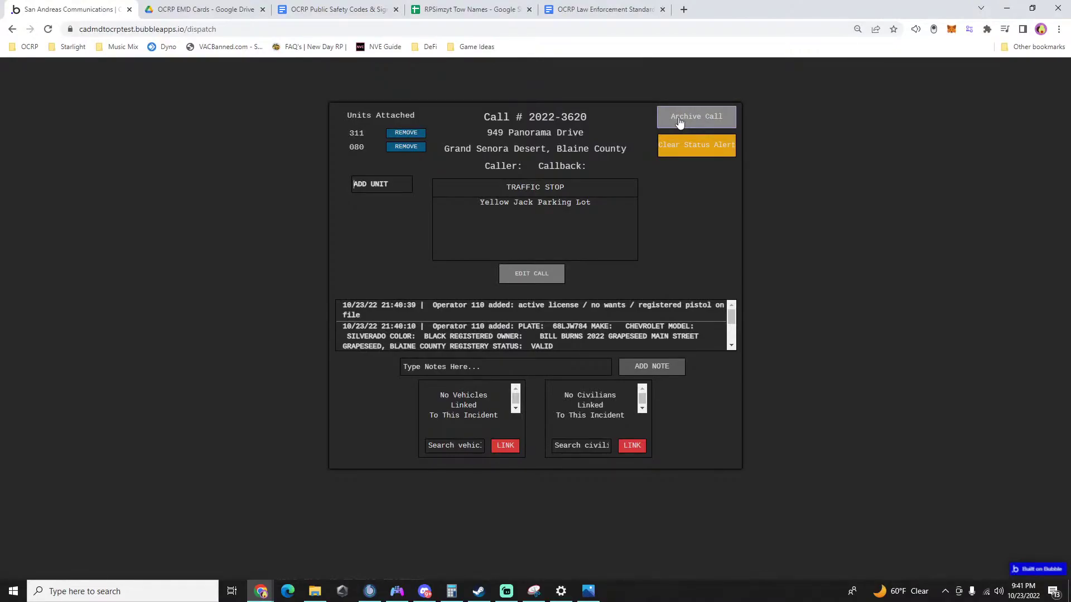
{"action": "left_click", "coordinate": [679, 119]}
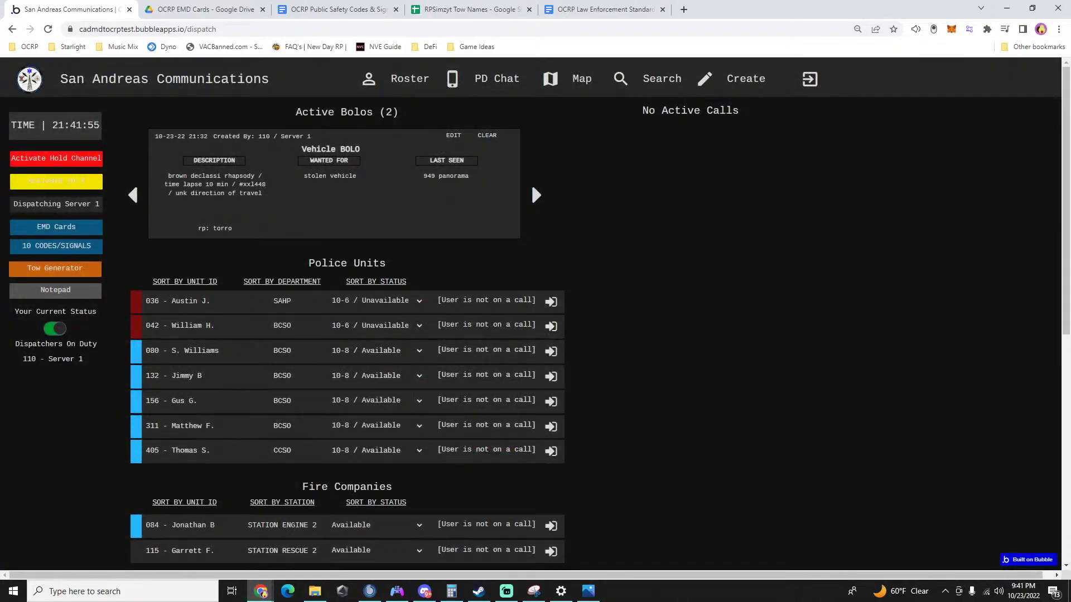
{"action": "key", "text": "alt+Tab"}
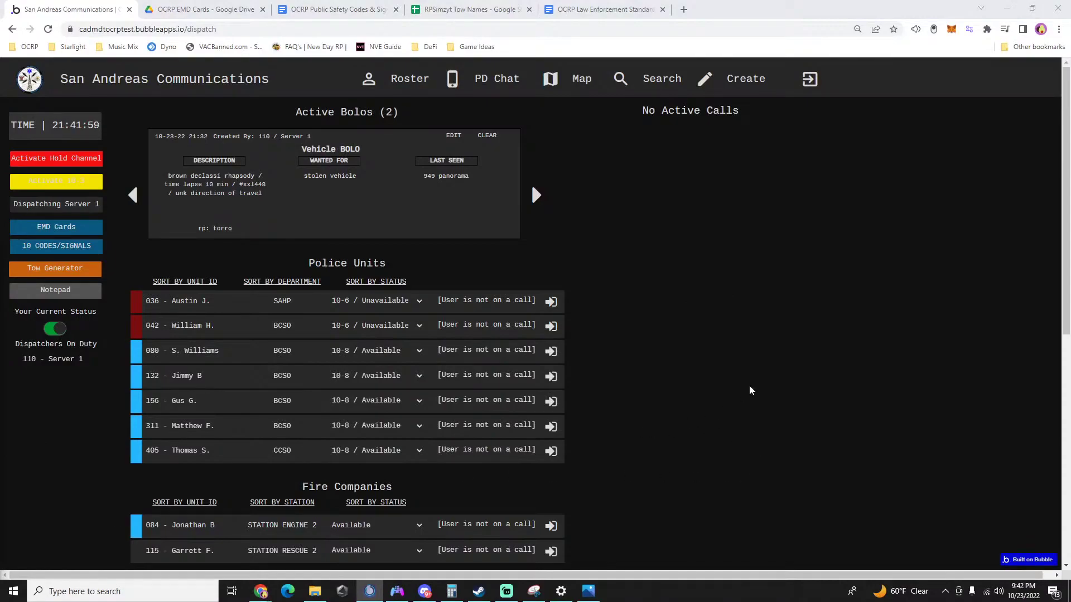
Start a new incident and enter the reporting party's name after "rp:" on the second line of the call notes.
{"action": "left_click", "coordinate": [738, 79]}
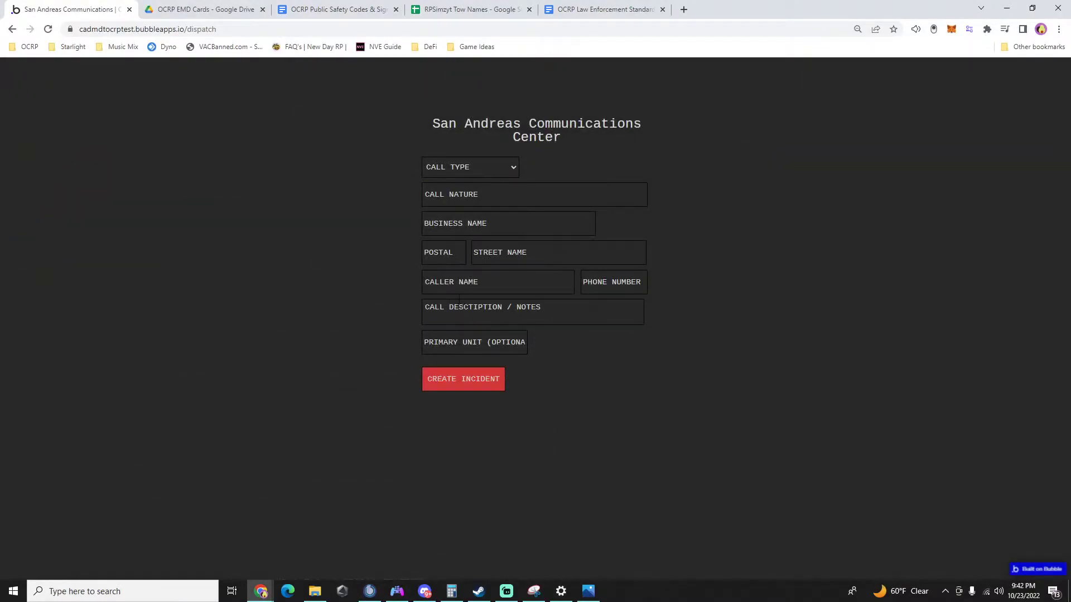
{"action": "key", "text": "Return"}
{"action": "type", "text": "rp:"}
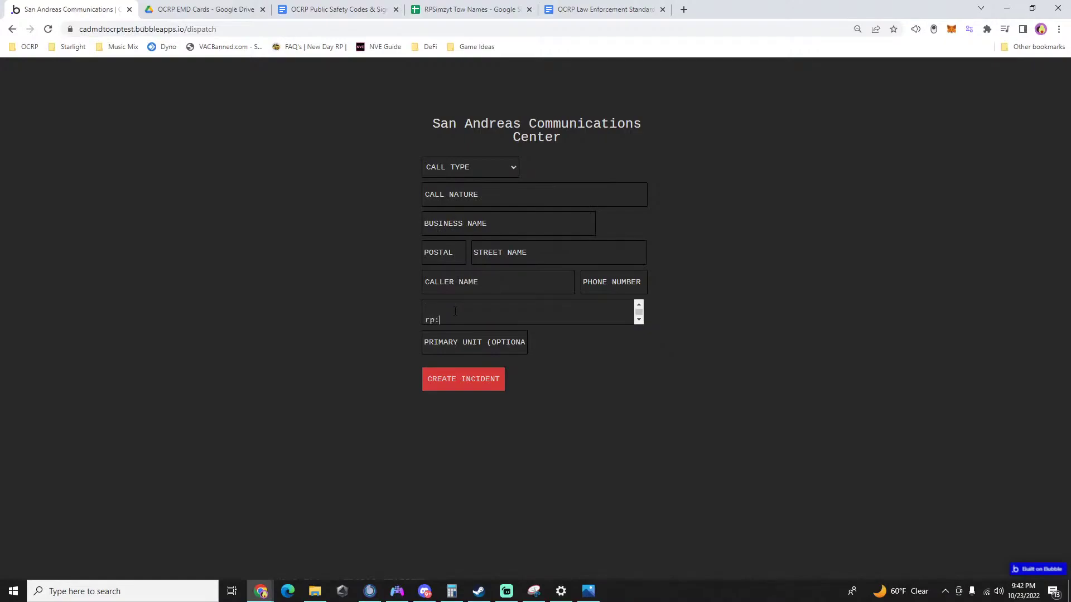
{"action": "type", "text": " marcus"}
Set the new incident's location to postal 1036, Alhambra Drive, at the Sandy Shores Gas Station.
{"action": "left_click", "coordinate": [446, 258]}
{"action": "type", "text": "1036"}
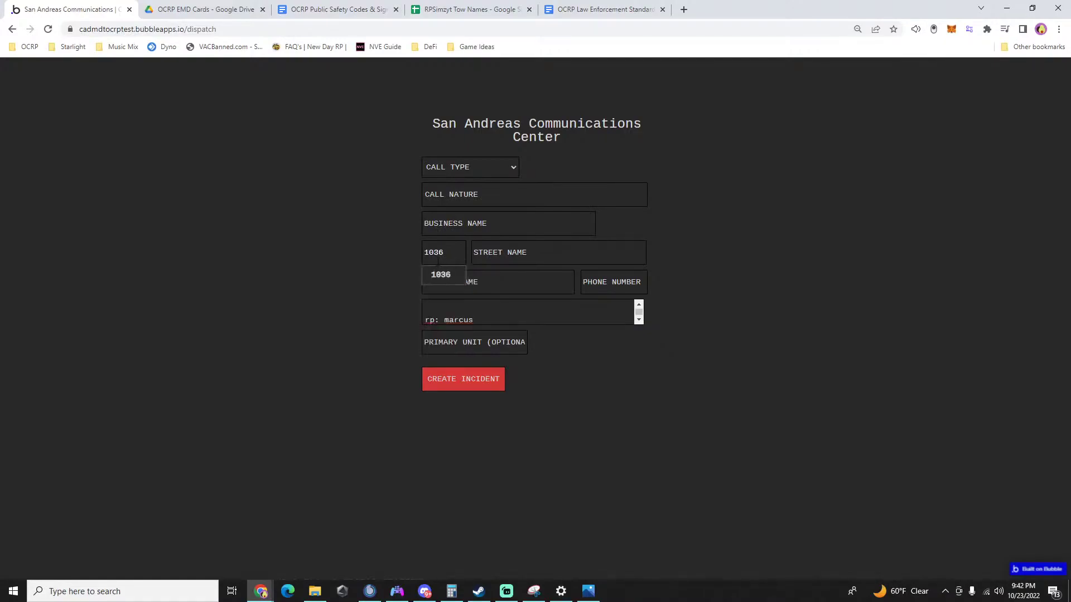
{"action": "left_click", "coordinate": [478, 252]}
{"action": "type", "text": "alhambra Drive"}
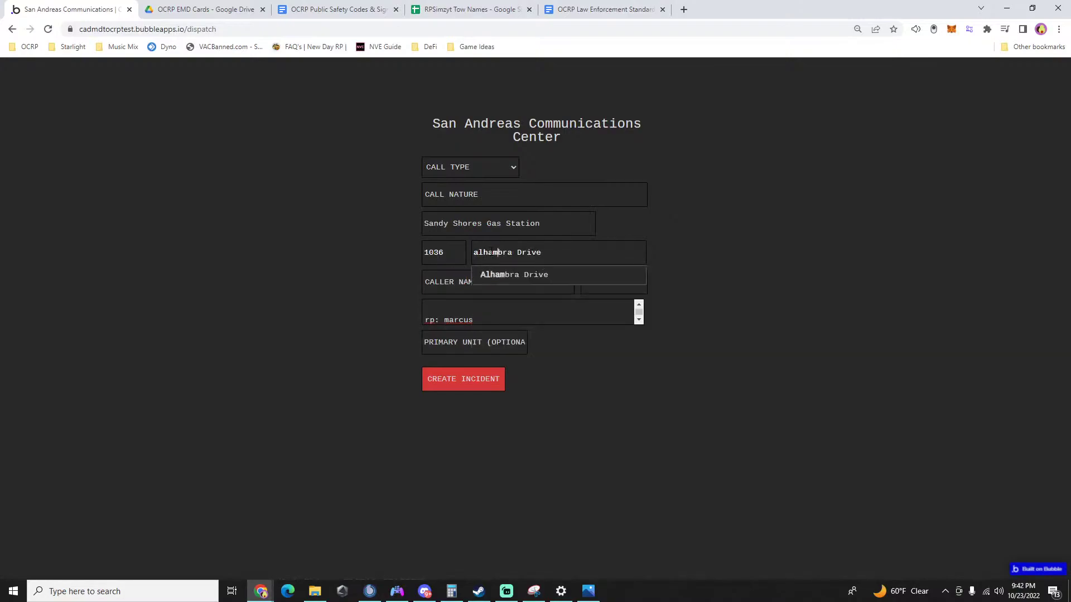
{"action": "left_click", "coordinate": [493, 275]}
Begin the call notes with "24/7 - rode green bicycle into 24/7 and got glass everywhere" above the reporting party line.
{"action": "left_click", "coordinate": [464, 303]}
{"action": "type", "text": "24/7"}
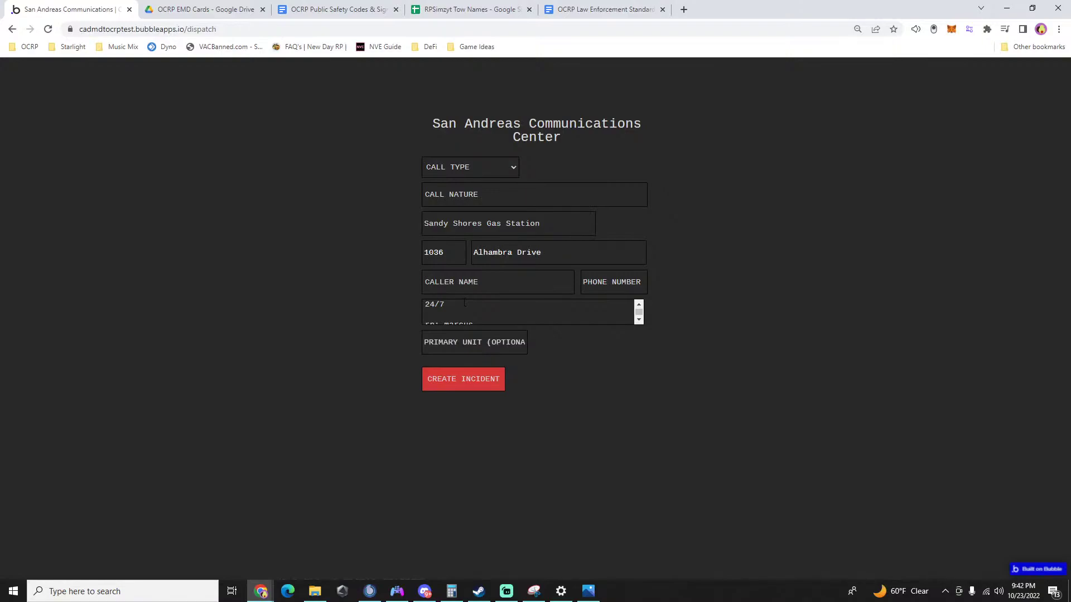
{"action": "type", "text": "- rode bicycle into 24/7 and"}
{"action": "type", "text": "got glass "}
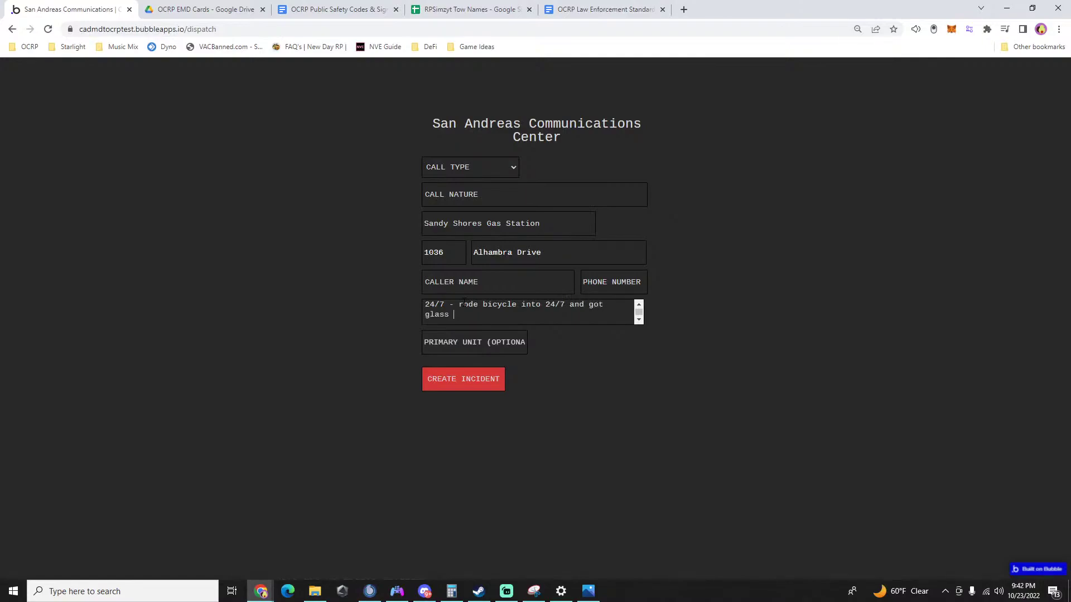
{"action": "type", "text": "everywhere"}
{"action": "type", "text": "green"}
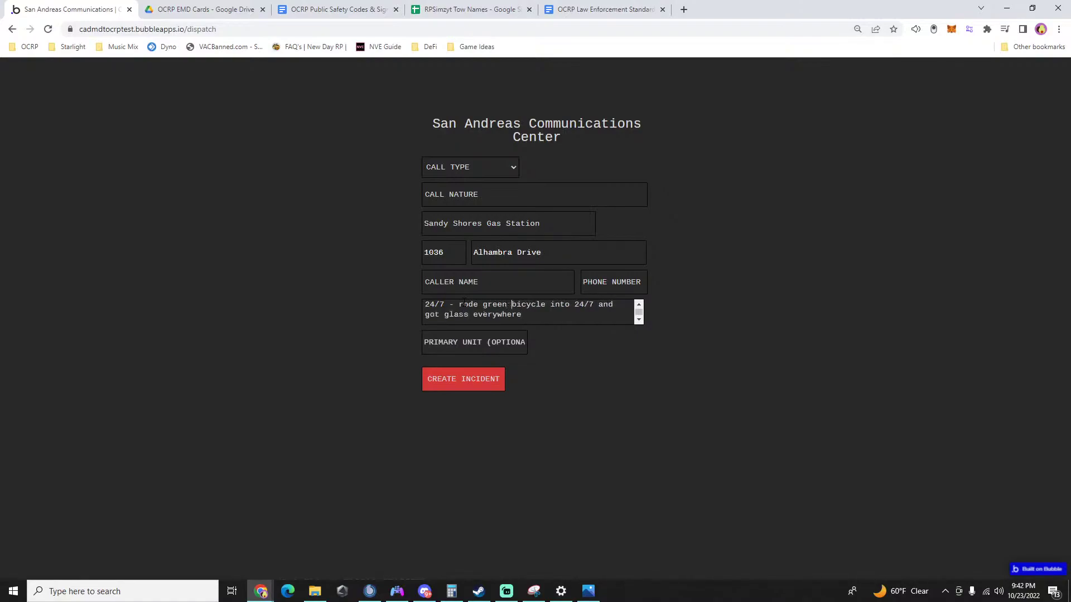
Append "/ wm or wf / dirt clothes / scruffy hairs / headed toward the gas station / time lapse 1m" to the notes, keeping the reporting party below.
{"action": "key", "text": "Down"}
{"action": "type", "text": "/ wm or wf / dirt clothes / scruffy h"}
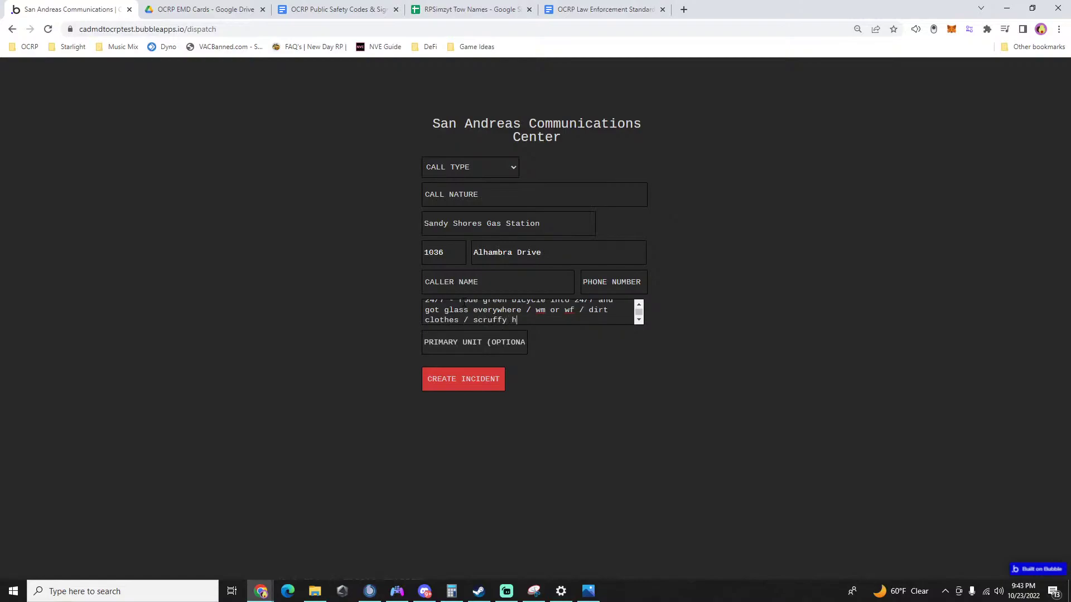
{"action": "type", "text": "airs / headed toward the gas statio"}
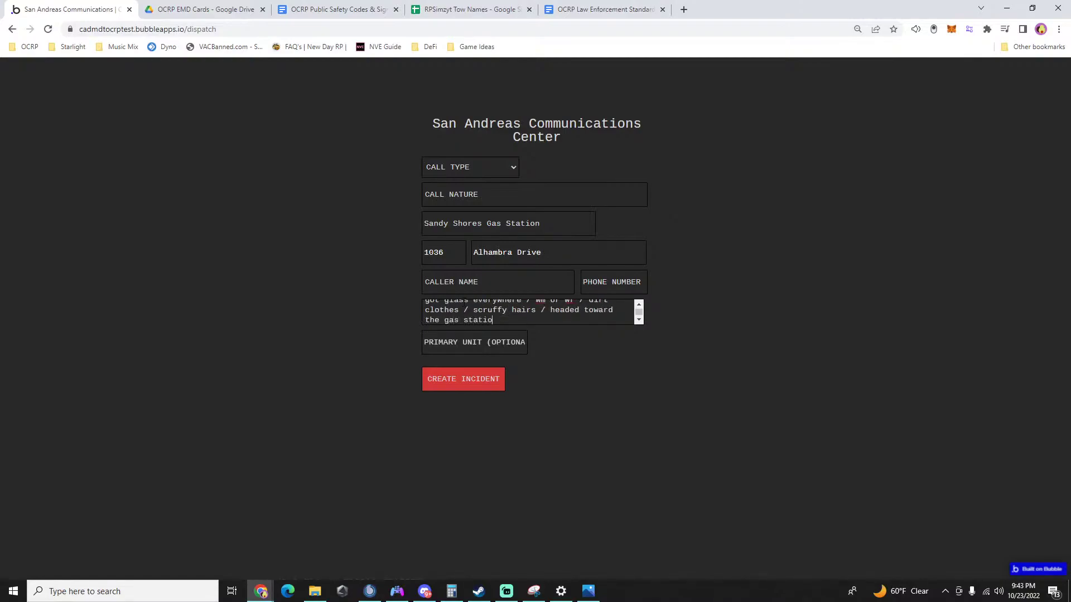
{"action": "type", "text": "n"}
{"action": "type", "text": " / time lapse"}
{"action": "type", "text": " im"}
{"action": "key", "text": "Return"}
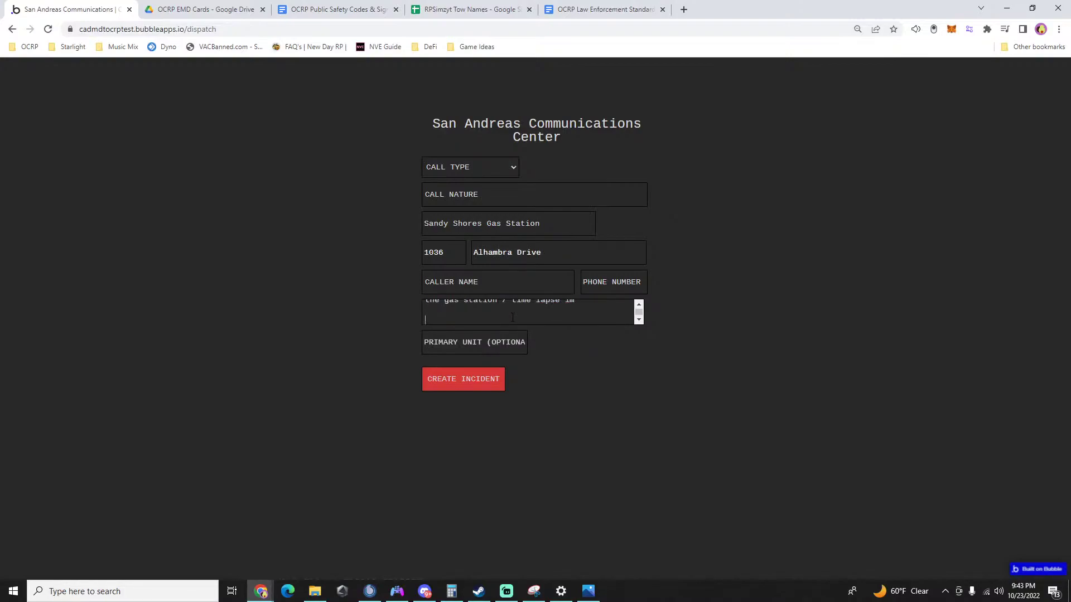
{"action": "key", "text": "Return"}
{"action": "type", "text": "rp: marcus"}
{"action": "scroll", "coordinate": [479, 314], "scroll_direction": "up", "scroll_amount": 1}
{"action": "scroll", "coordinate": [474, 310], "scroll_direction": "down", "scroll_amount": 1}
{"action": "scroll", "coordinate": [426, 303], "scroll_direction": "up", "scroll_amount": 2}
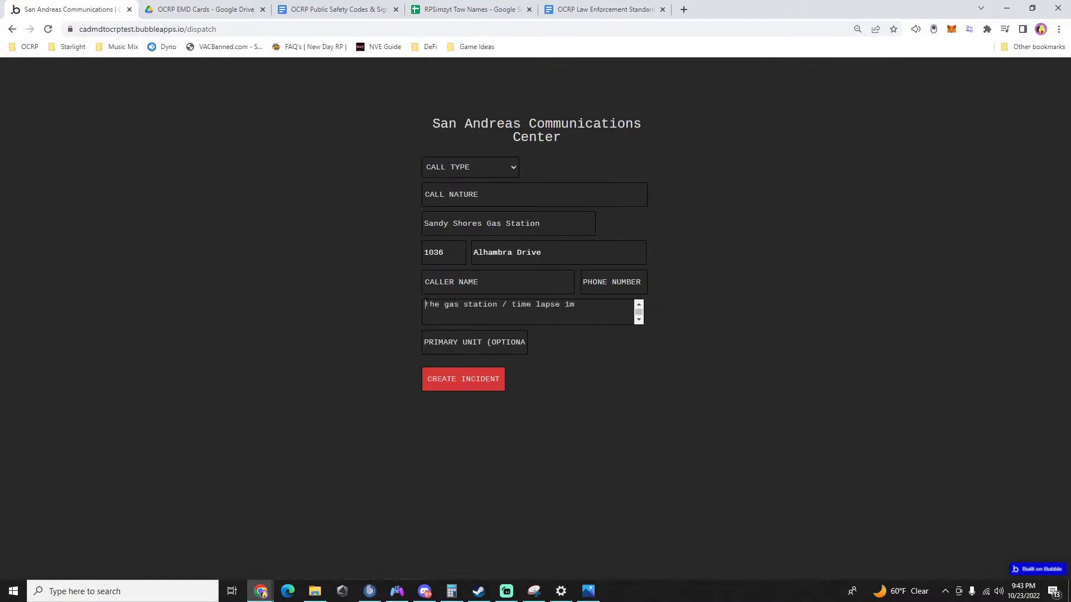
{"action": "scroll", "coordinate": [426, 303], "scroll_direction": "down", "scroll_amount": 1}
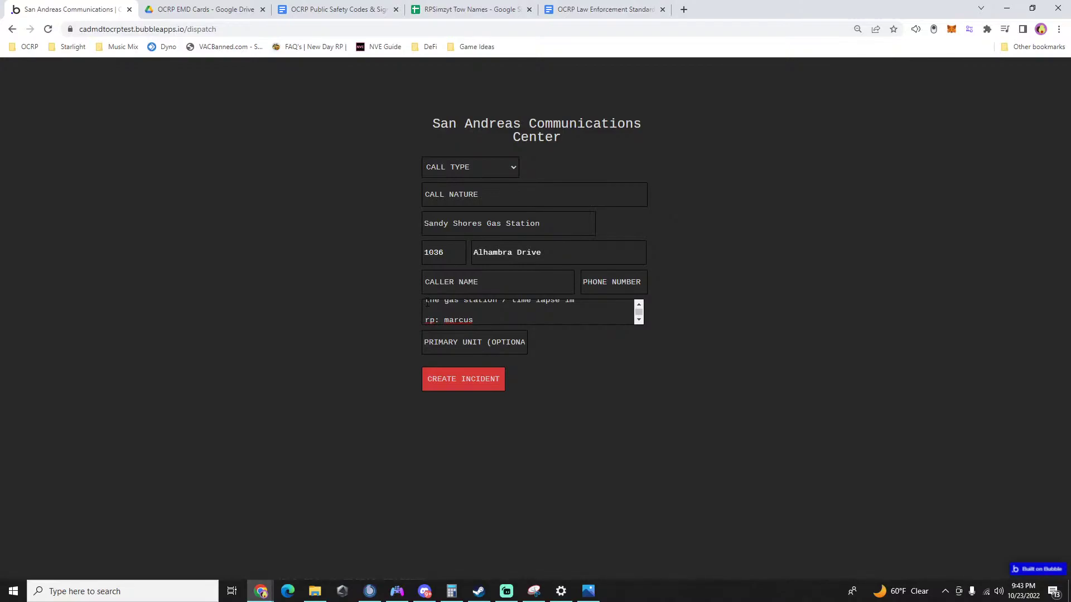
Set the call type to Police and the nature to "property damage", and create the incident.
{"action": "left_click", "coordinate": [459, 184]}
{"action": "left_click", "coordinate": [451, 196]}
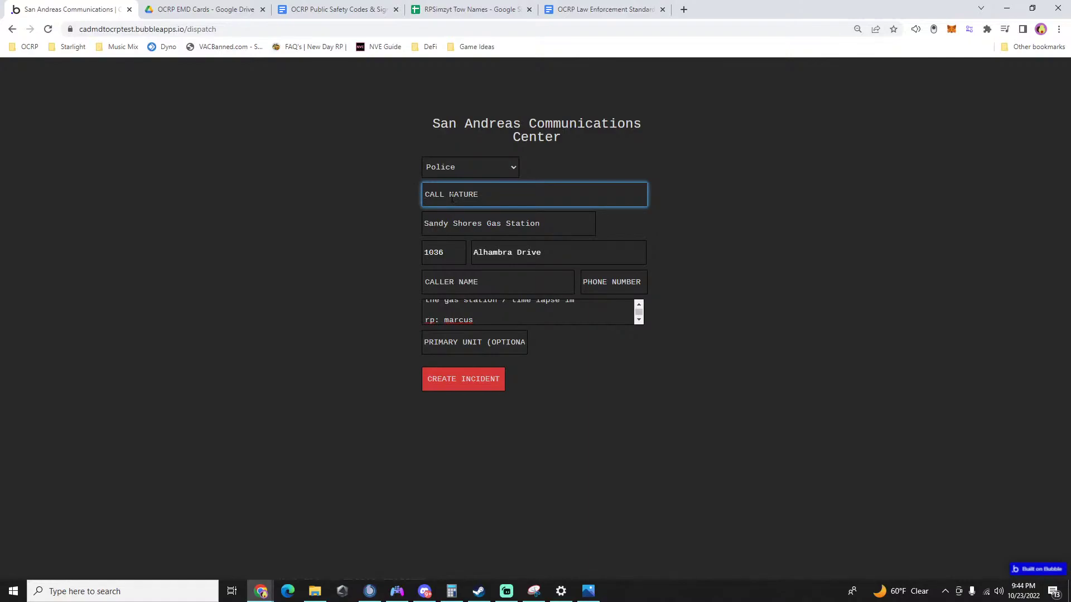
{"action": "type", "text": "property damage"}
{"action": "left_click", "coordinate": [470, 375]}
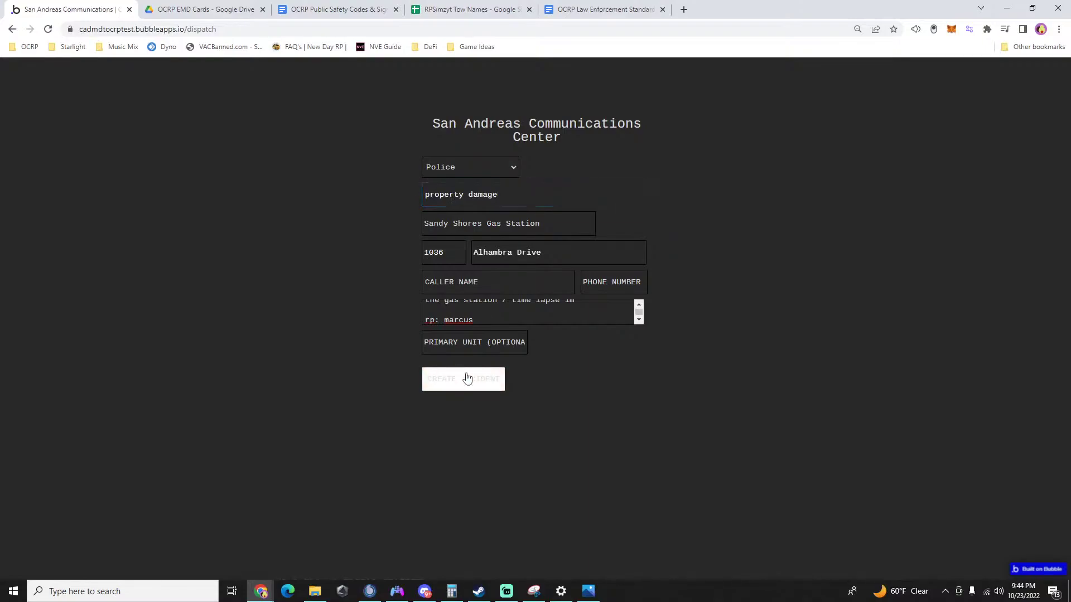
Switch to the dispatch map image and examine the Sandy Shores area around postal 1036.
{"action": "key", "text": "alt+Tab"}
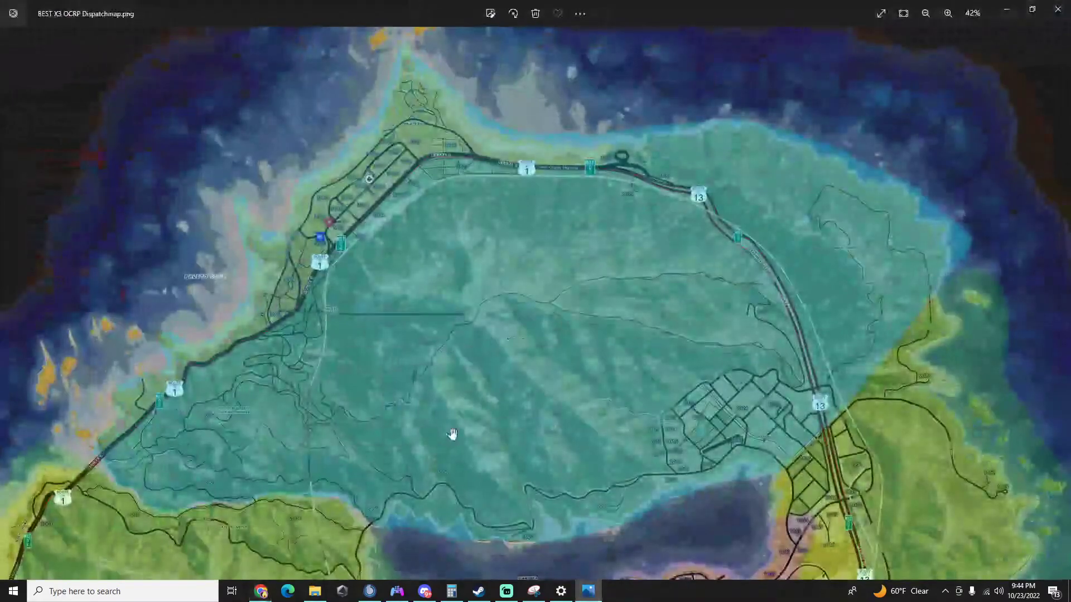
{"action": "left_click_drag", "start_coordinate": [454, 433], "coordinate": [418, 40]}
{"action": "scroll", "coordinate": [614, 256], "scroll_direction": "up", "scroll_amount": 3}
{"action": "left_click_drag", "start_coordinate": [646, 175], "coordinate": [646, 233]}
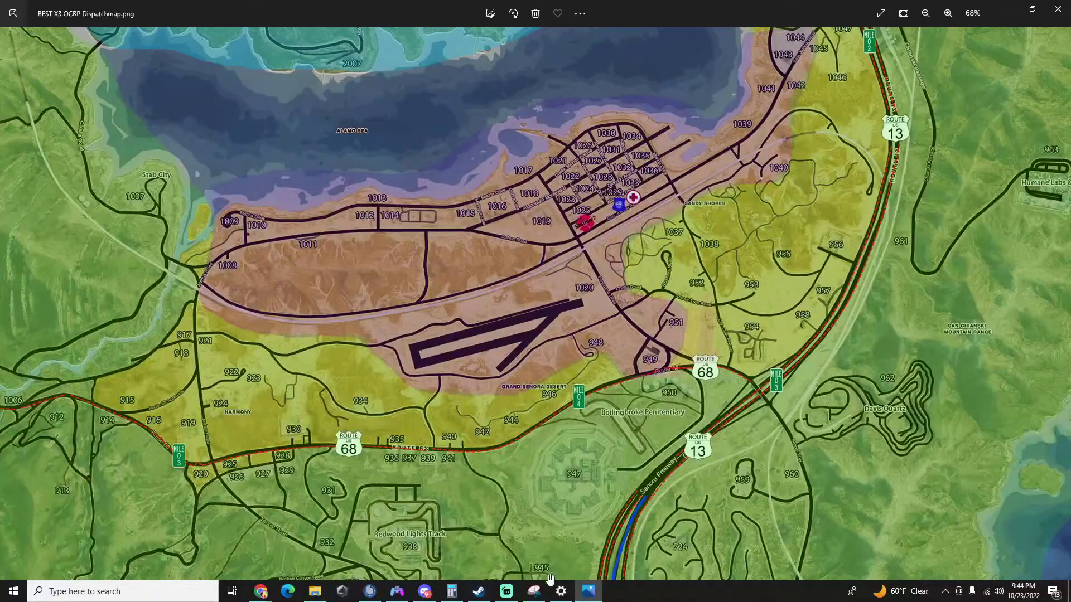
{"action": "left_click", "coordinate": [589, 592]}
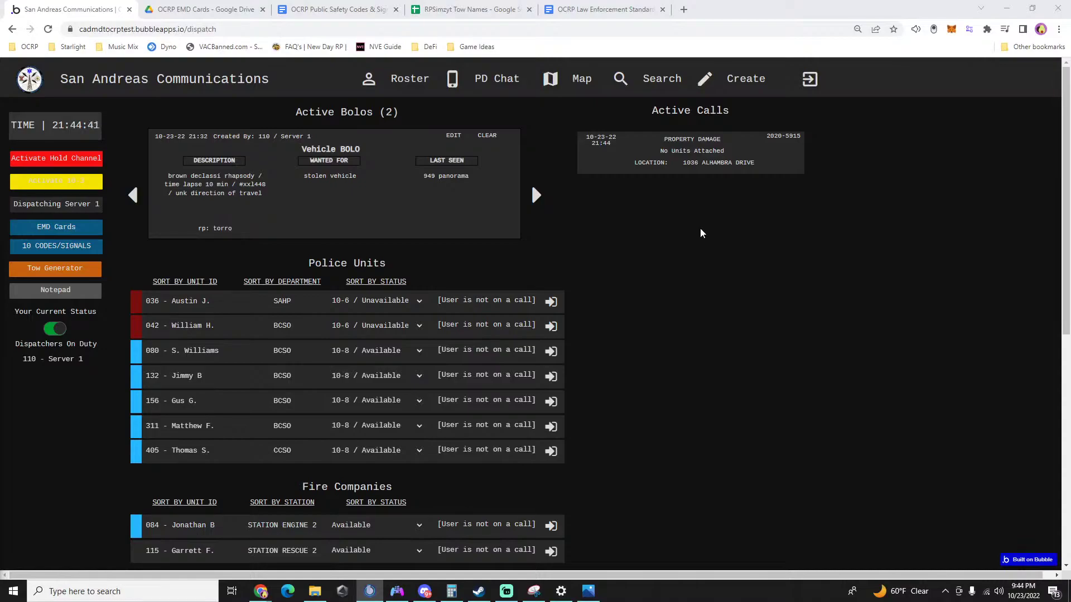
{"action": "left_click", "coordinate": [686, 162]}
{"action": "type", "text": "132"}
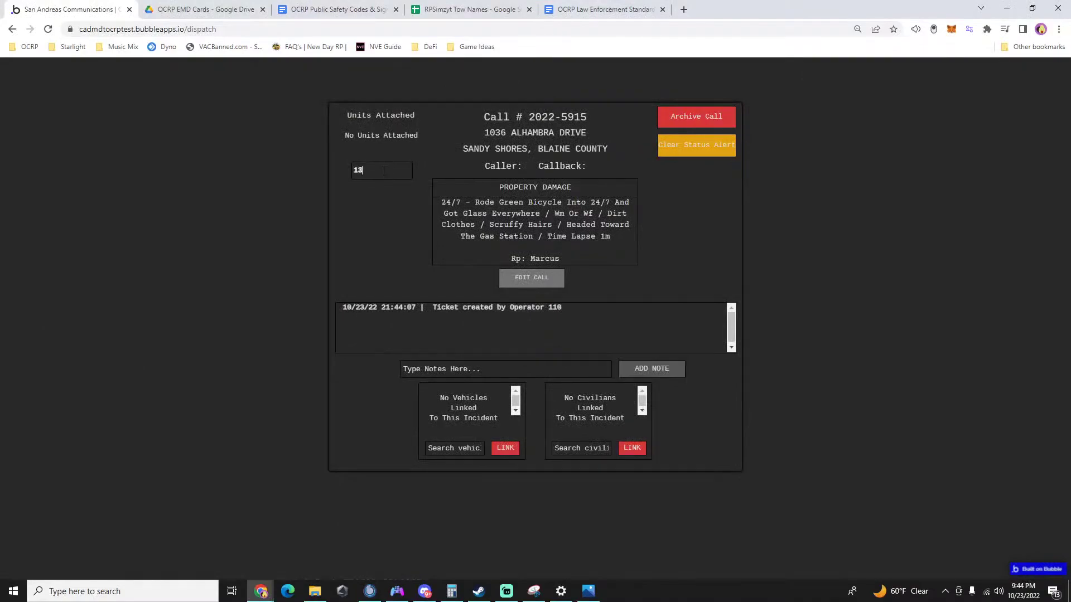
{"action": "left_click", "coordinate": [368, 189]}
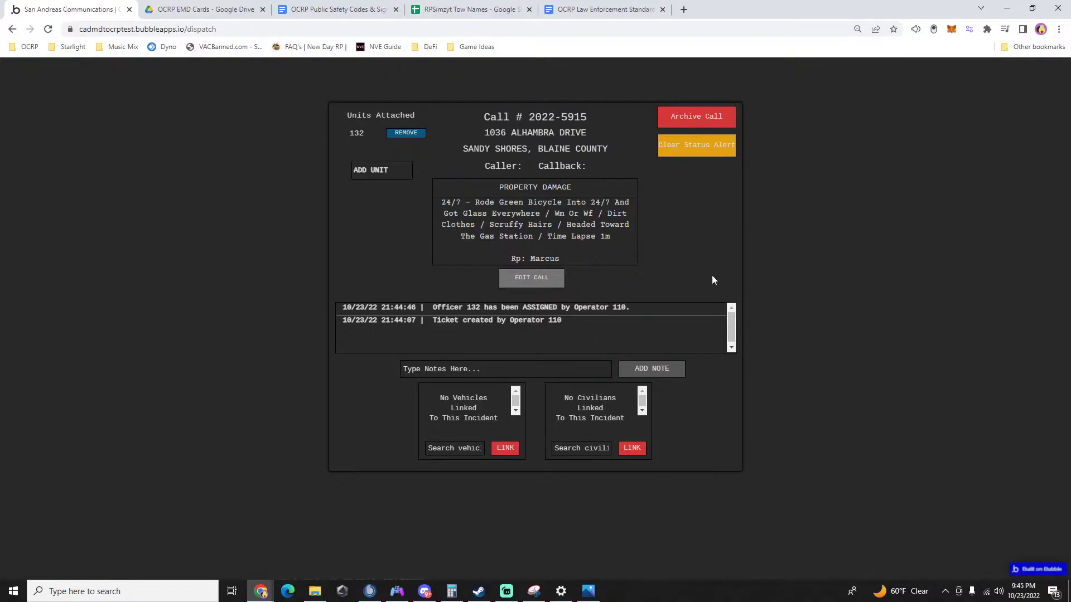
{"action": "left_click", "coordinate": [905, 275]}
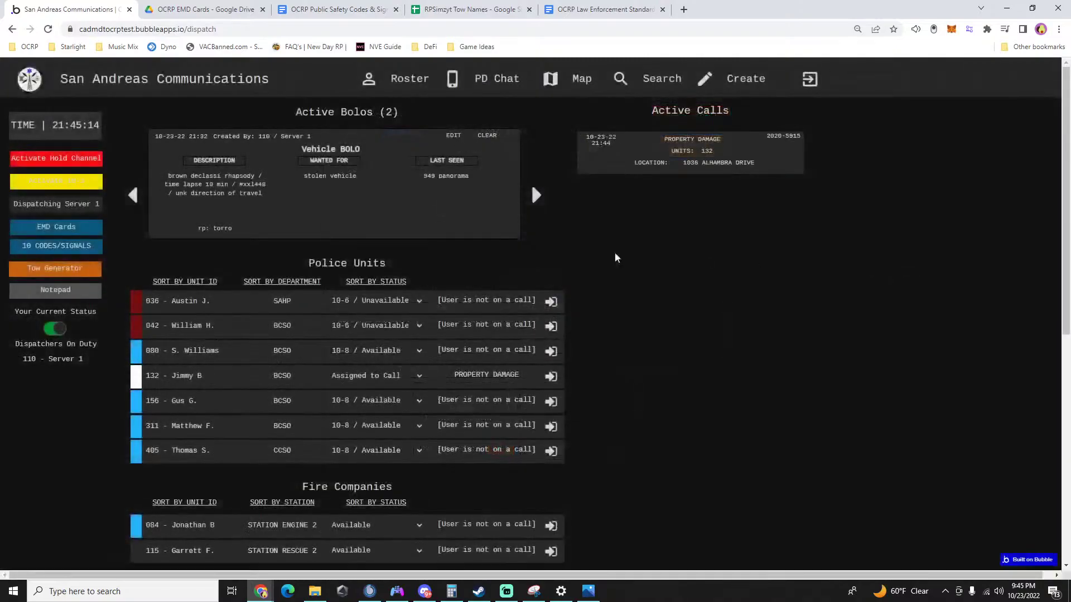
{"action": "left_click", "coordinate": [49, 182]}
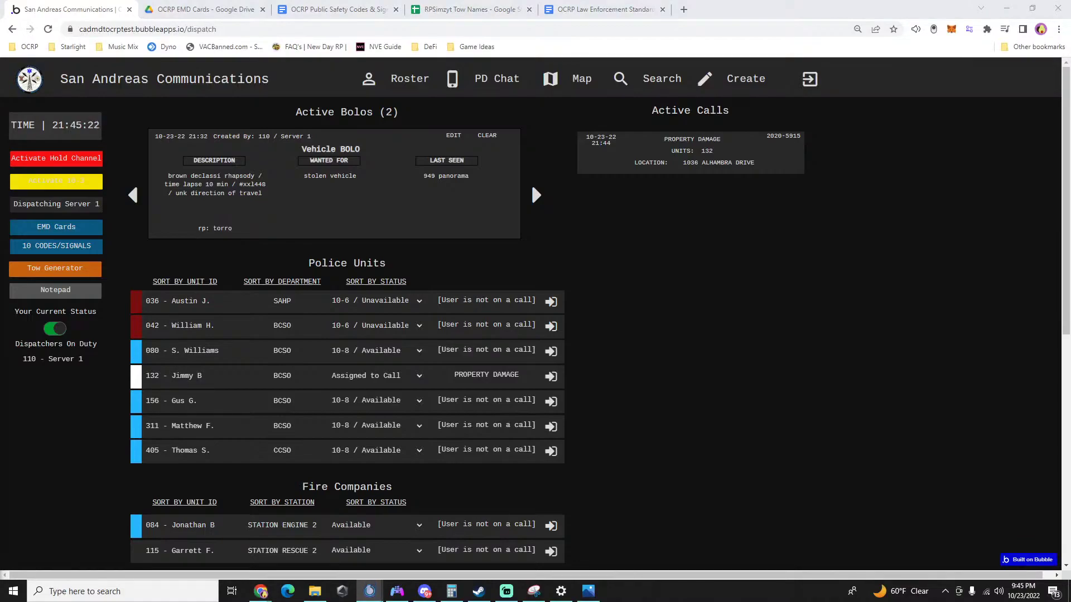
Copy the incident description from the property damage call, without the reporting party, into the description of a new BOLO.
{"action": "left_click", "coordinate": [695, 162]}
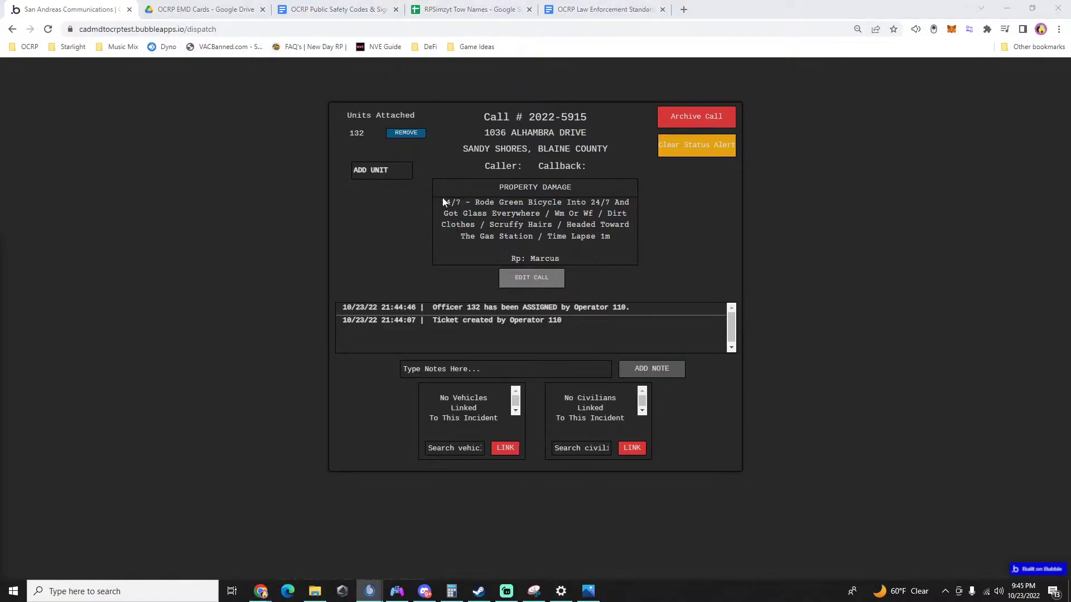
{"action": "left_click_drag", "start_coordinate": [439, 202], "coordinate": [618, 241]}
{"action": "key", "text": "ctrl+c"}
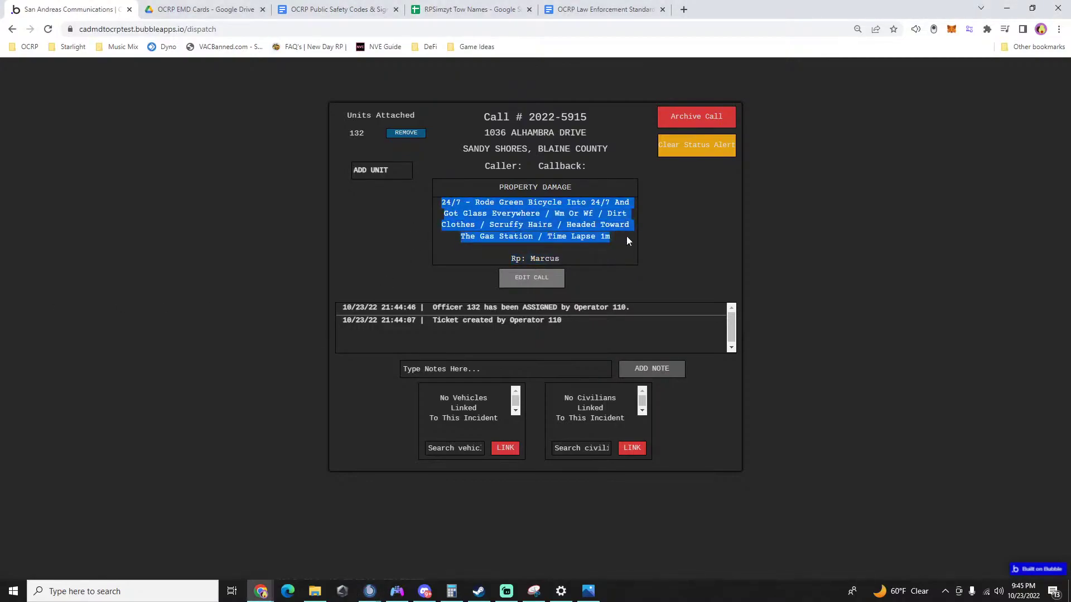
{"action": "left_click", "coordinate": [874, 253]}
{"action": "mouse_move", "coordinate": [725, 83]}
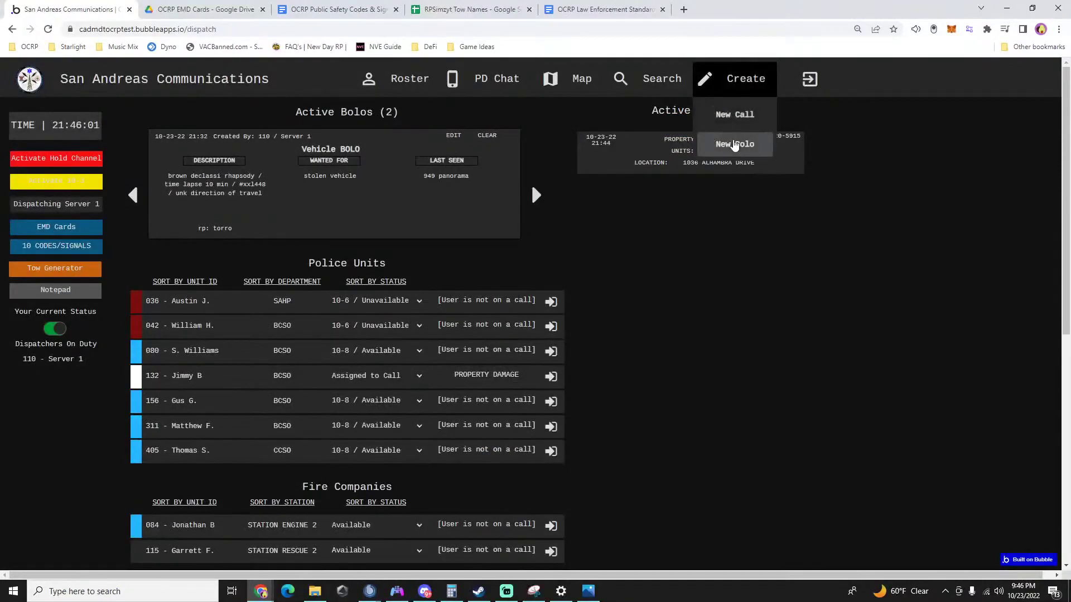
{"action": "left_click", "coordinate": [728, 144]}
{"action": "left_click", "coordinate": [540, 198]}
{"action": "key", "text": "ctrl+v"}
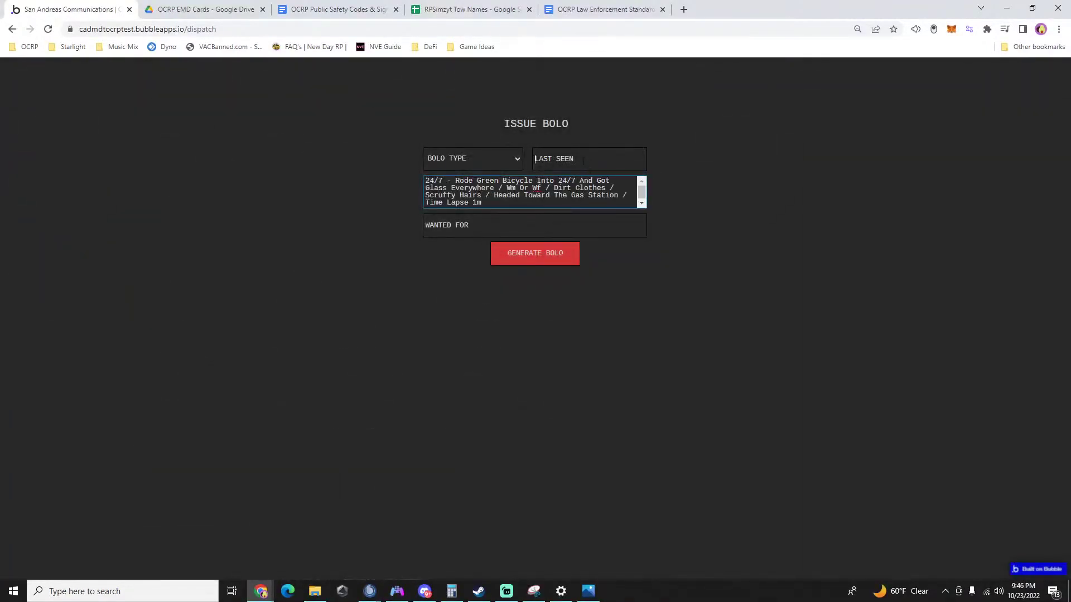
Set the BOLO's last seen location to "1036 alhambra 24/7" and its type to Vehicle.
{"action": "left_click", "coordinate": [582, 162]}
{"action": "type", "text": "1036 alham"}
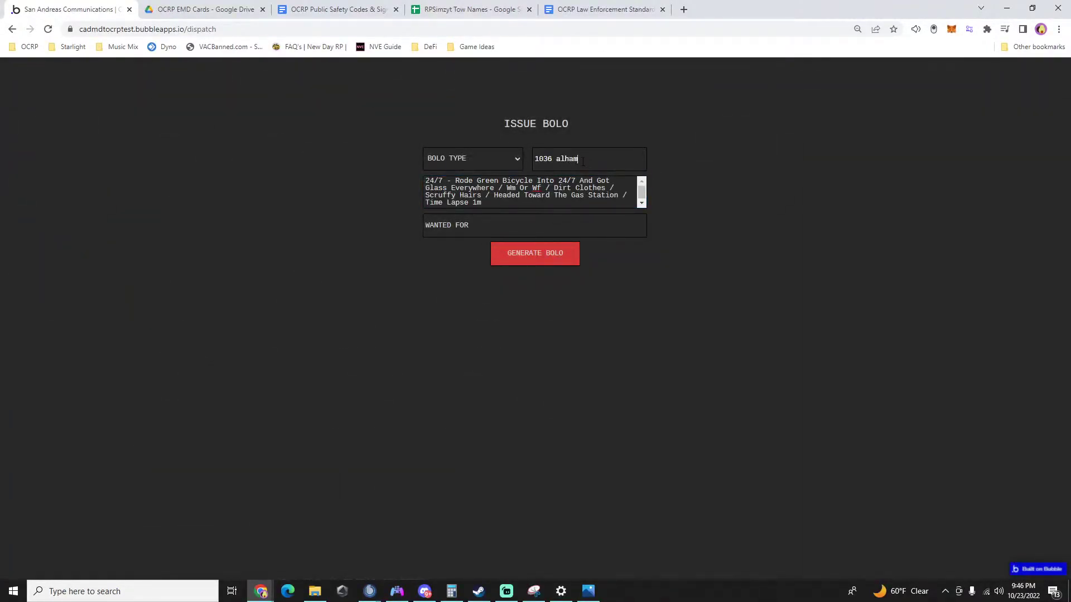
{"action": "type", "text": "bra 24/7"}
{"action": "left_click", "coordinate": [450, 162]}
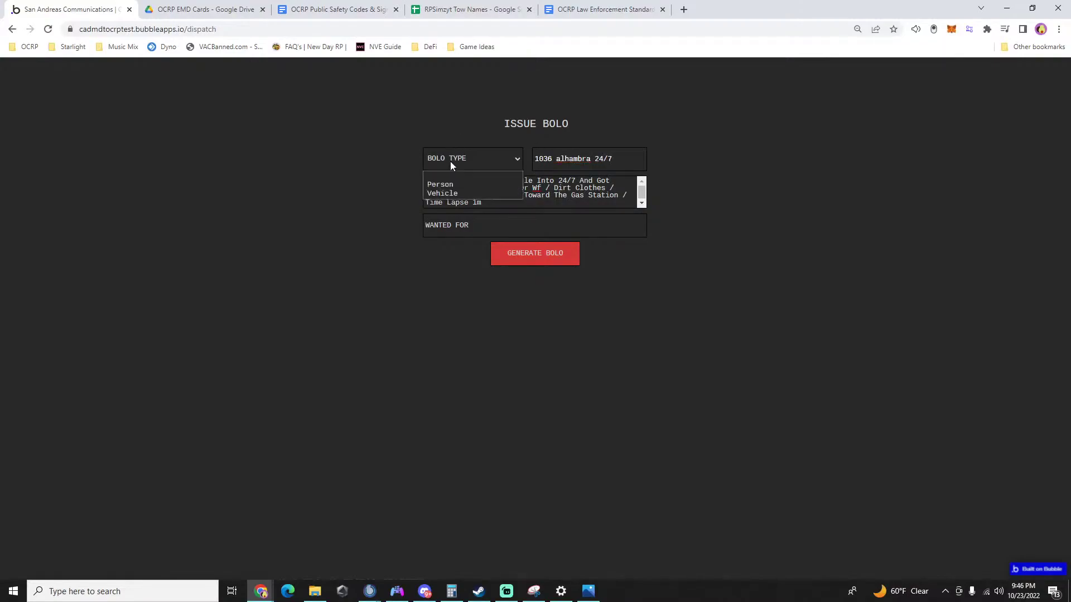
{"action": "left_click", "coordinate": [442, 195]}
Enter "breaking windows at 24/7" as the wanted reason, change the description's time lapse to 2m, and generate the BOLO.
{"action": "left_click", "coordinate": [427, 225]}
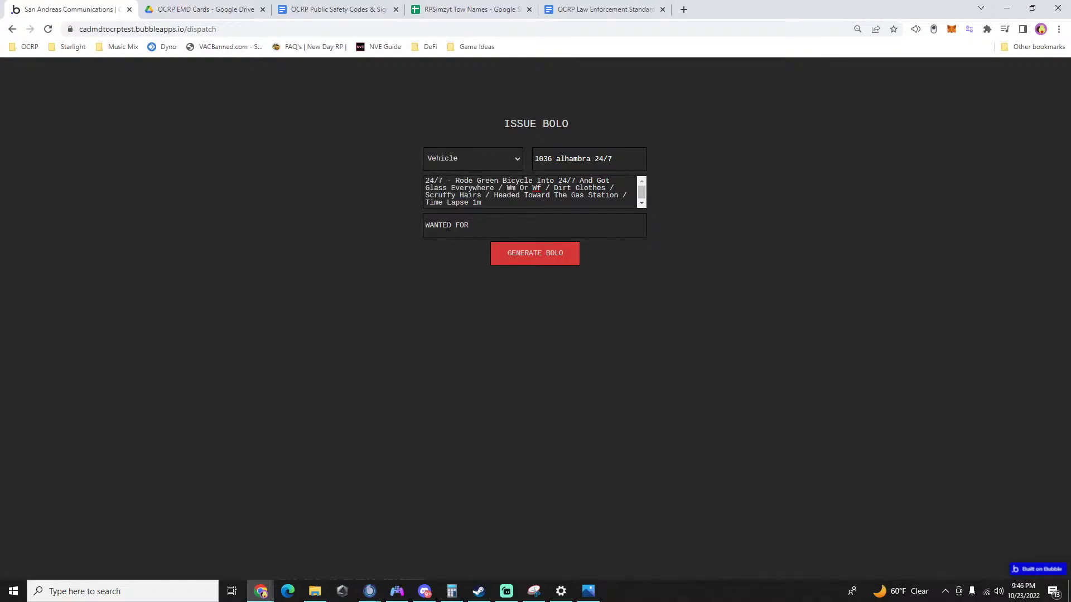
{"action": "type", "text": "breaking windows at 24/7"}
{"action": "key", "text": "shift+Tab"}
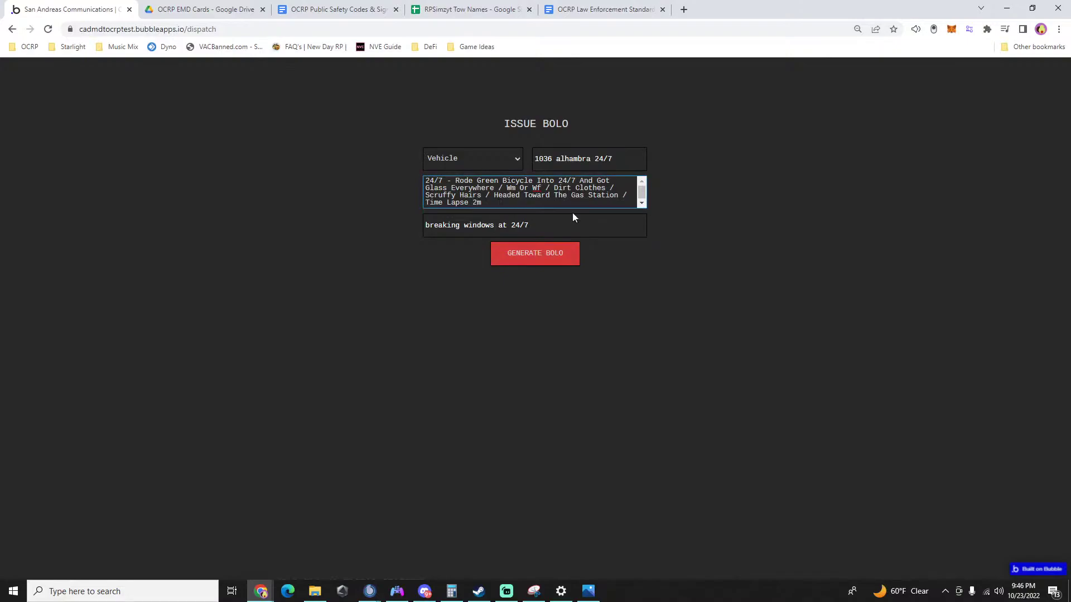
{"action": "left_click", "coordinate": [544, 254]}
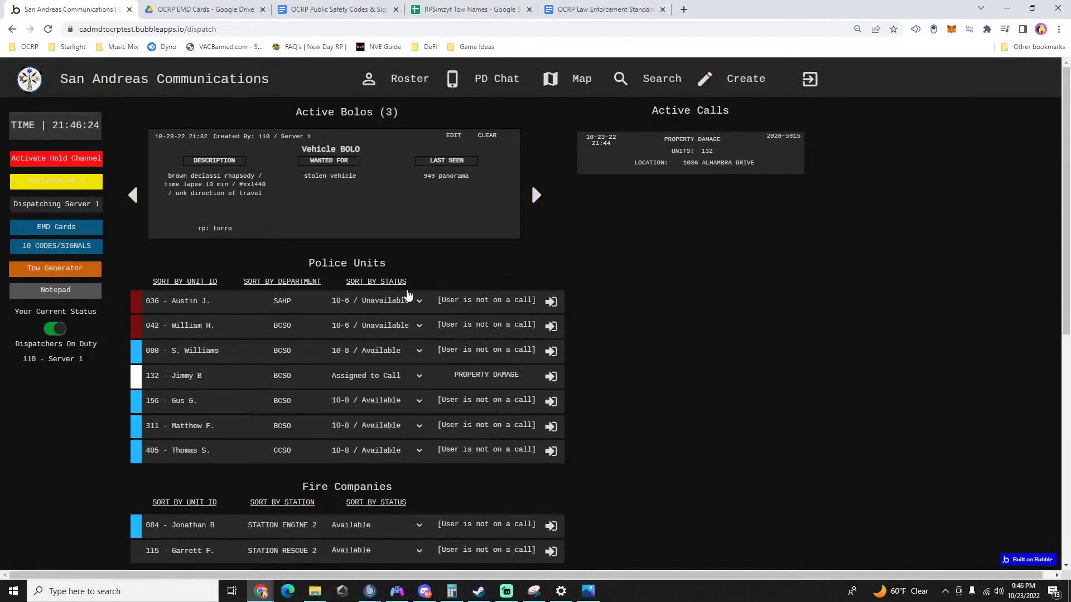
Set police unit 036's status to 10-8 / Available.
{"action": "left_click", "coordinate": [373, 304]}
{"action": "left_click", "coordinate": [362, 370]}
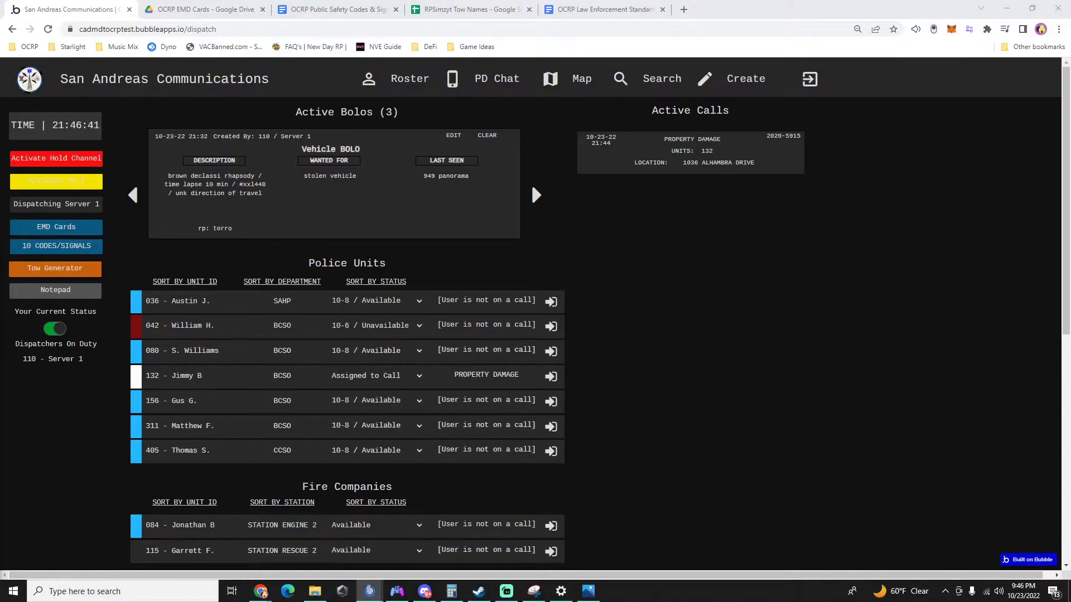
{"action": "left_click", "coordinate": [530, 183]}
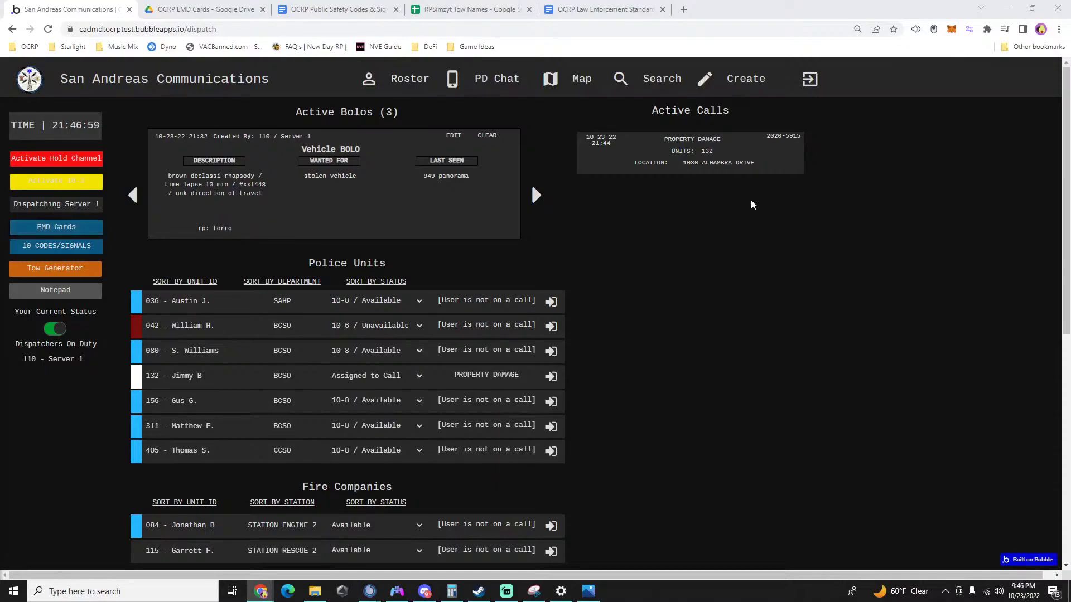
Start a new call of type Police with the call nature TRAFFIC STOP.
{"action": "left_click", "coordinate": [729, 83]}
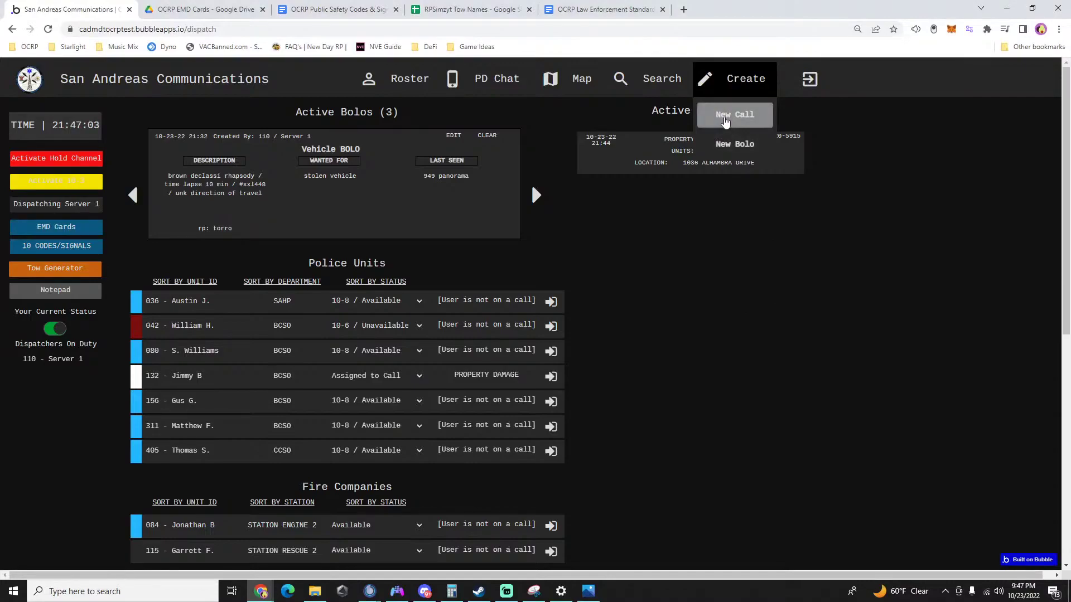
{"action": "left_click", "coordinate": [725, 122]}
{"action": "left_click", "coordinate": [455, 173]}
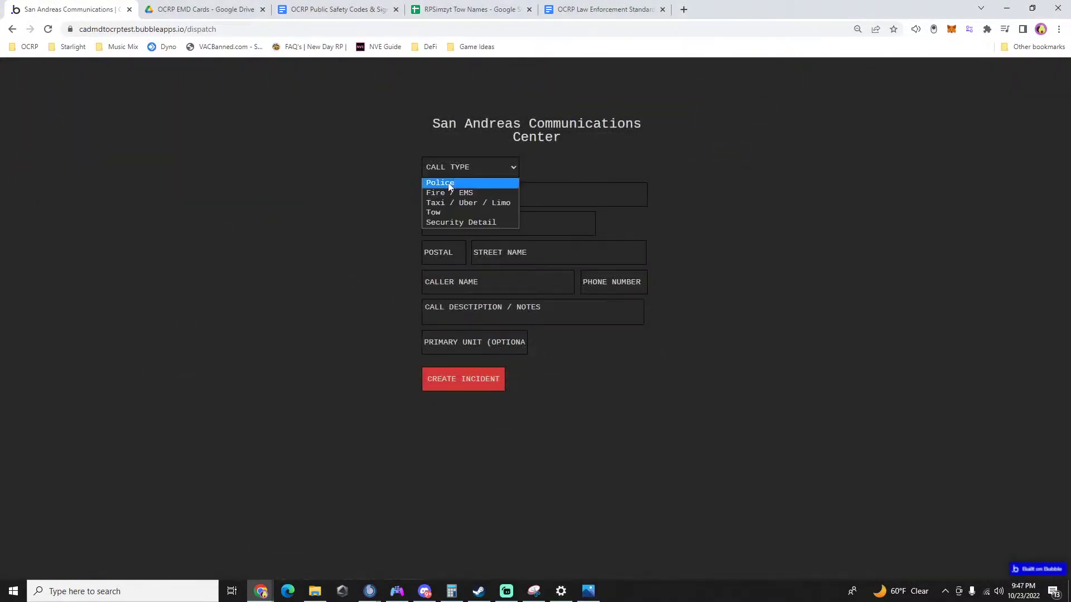
{"action": "left_click", "coordinate": [454, 182]}
{"action": "left_click", "coordinate": [471, 200]}
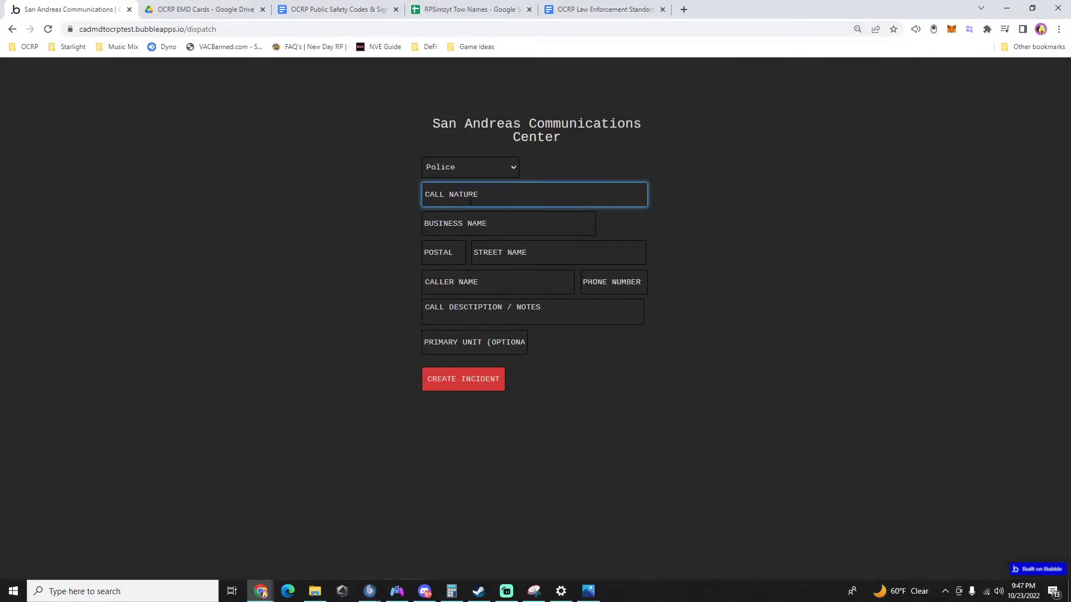
{"action": "type", "text": "traffic STOP"}
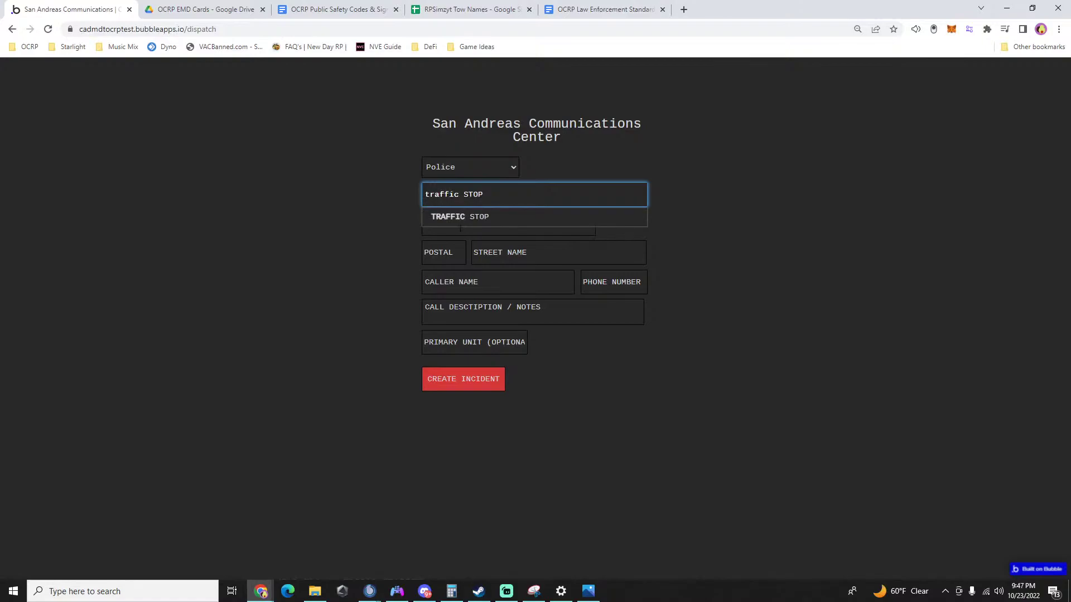
{"action": "key", "text": "Return"}
Locate the call at postal 1020, Panorama Drive, describe it as "311 / @ cholla / blk van", and create the incident.
{"action": "type", "text": "1020"}
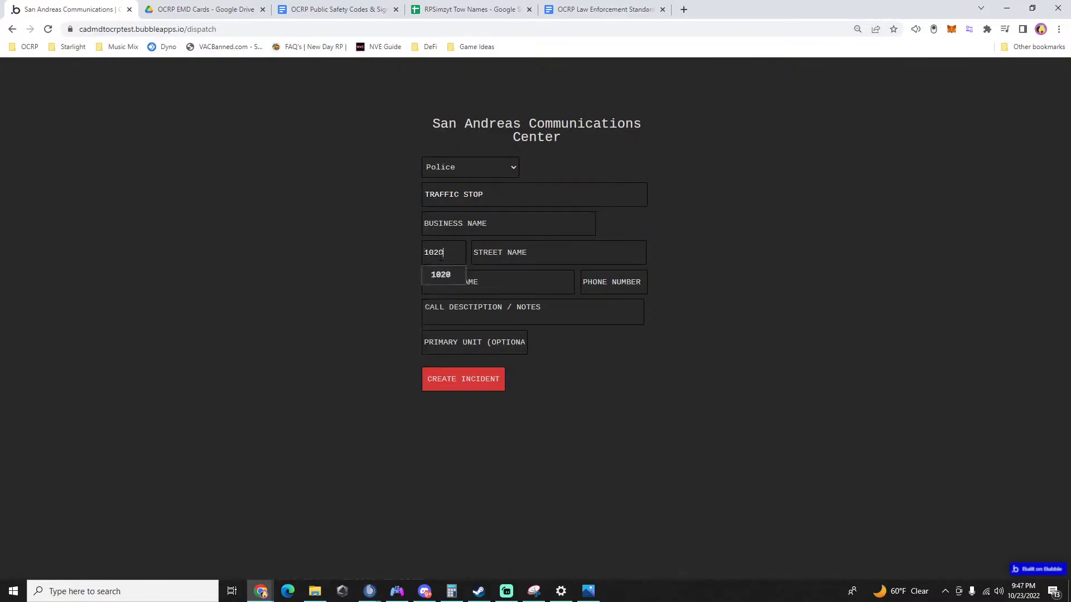
{"action": "left_click", "coordinate": [440, 278]}
{"action": "type", "text": "panorama Drive"}
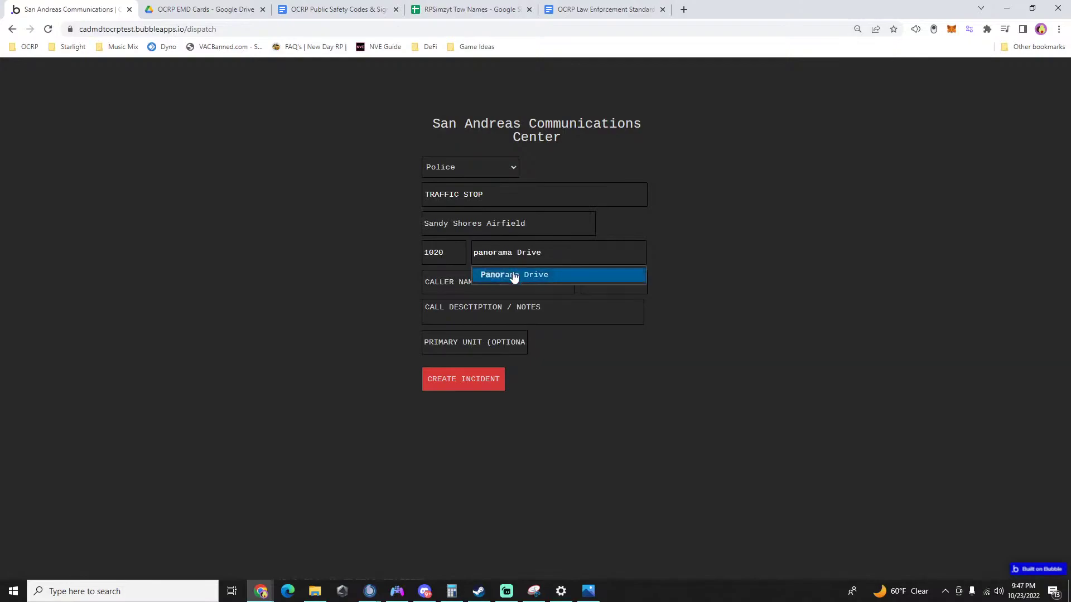
{"action": "left_click", "coordinate": [509, 276]}
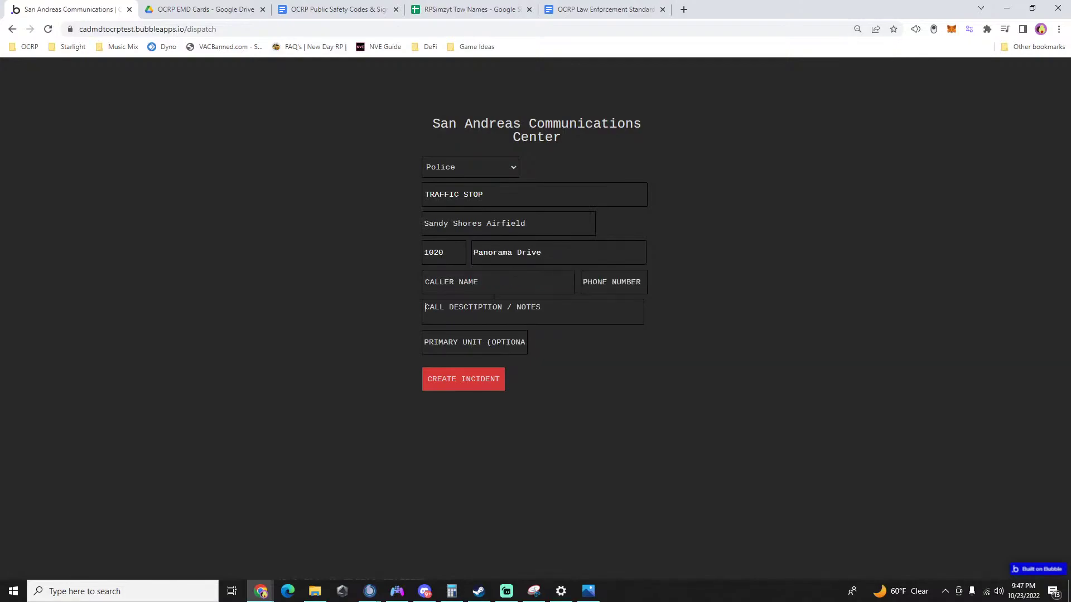
{"action": "type", "text": "311 / @ chclla / blk van"}
{"action": "left_click", "coordinate": [463, 379]}
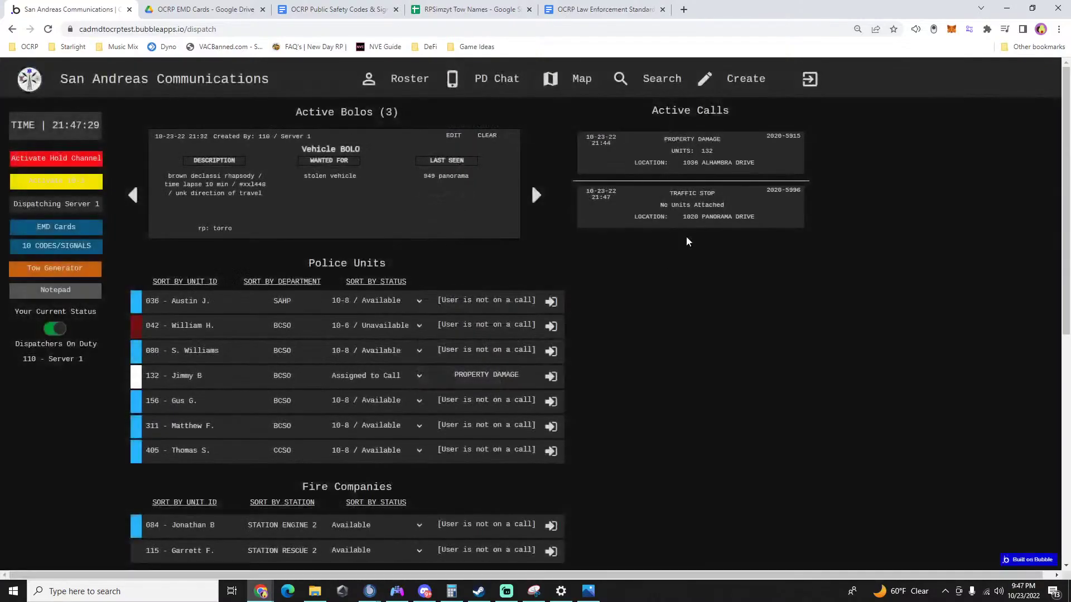
Assign unit 311 to the new traffic stop call.
{"action": "type", "text": "311"}
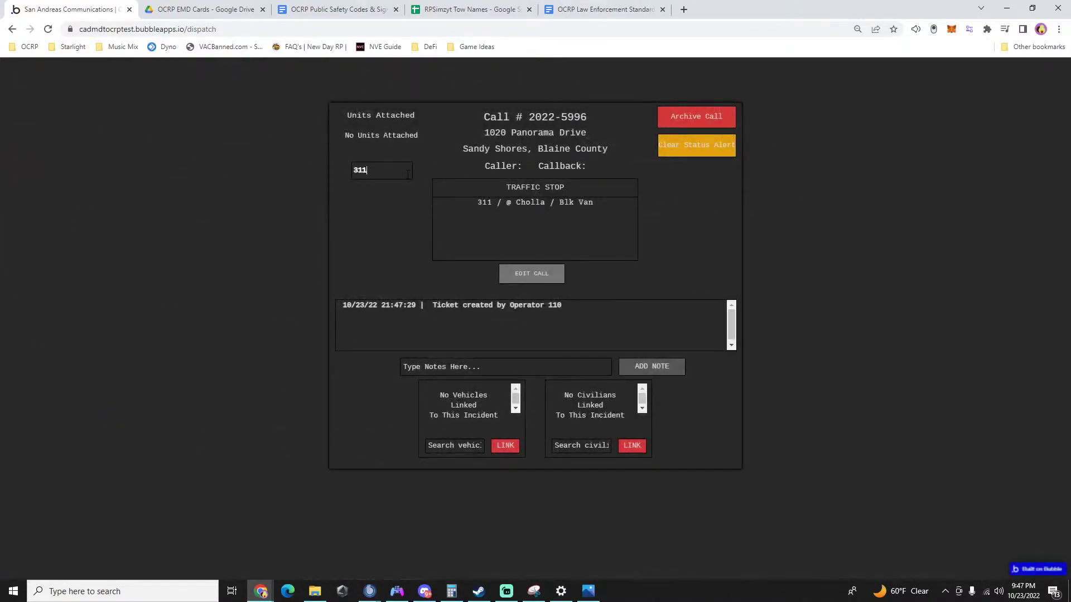
{"action": "left_click", "coordinate": [392, 193]}
{"action": "left_click", "coordinate": [788, 349]}
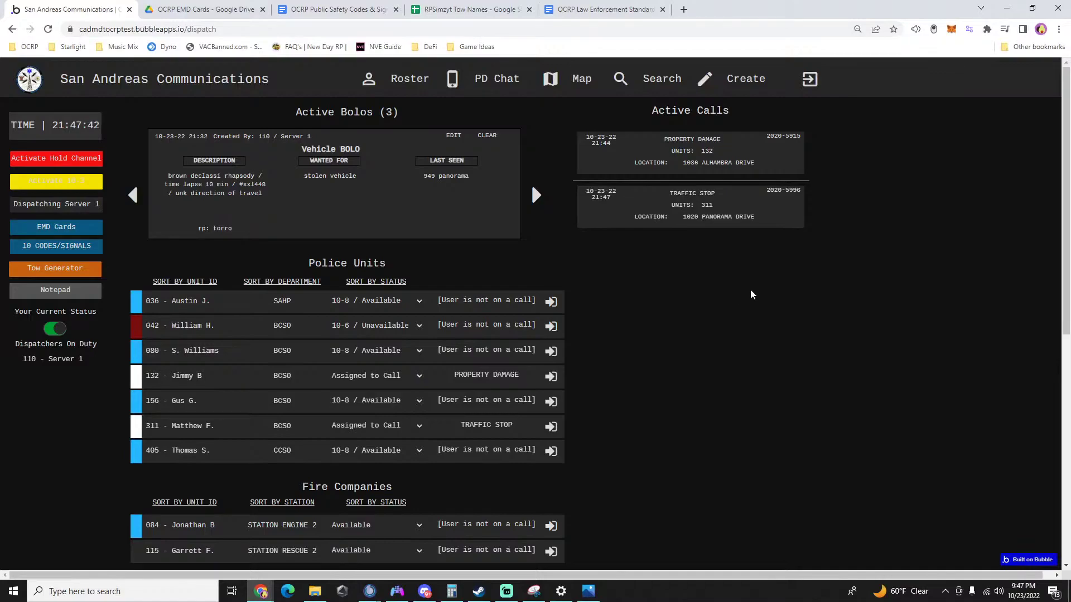
Attach units 080 and 156 to the traffic stop call at 1020 Panorama Drive.
{"action": "left_click", "coordinate": [710, 218]}
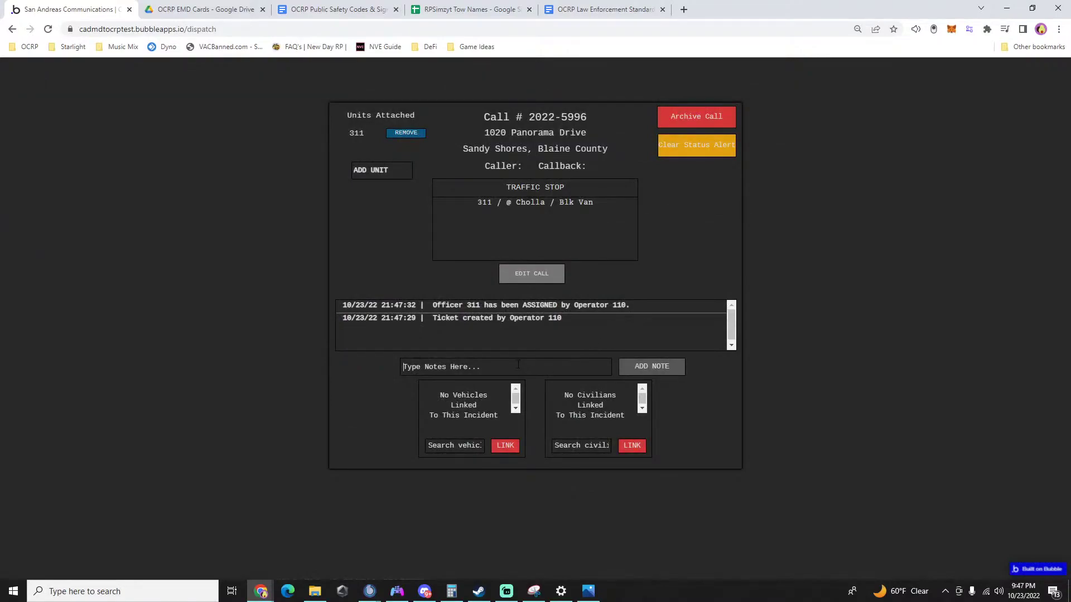
{"action": "left_click", "coordinate": [370, 167]}
{"action": "type", "text": "080"}
{"action": "key", "text": "Return"}
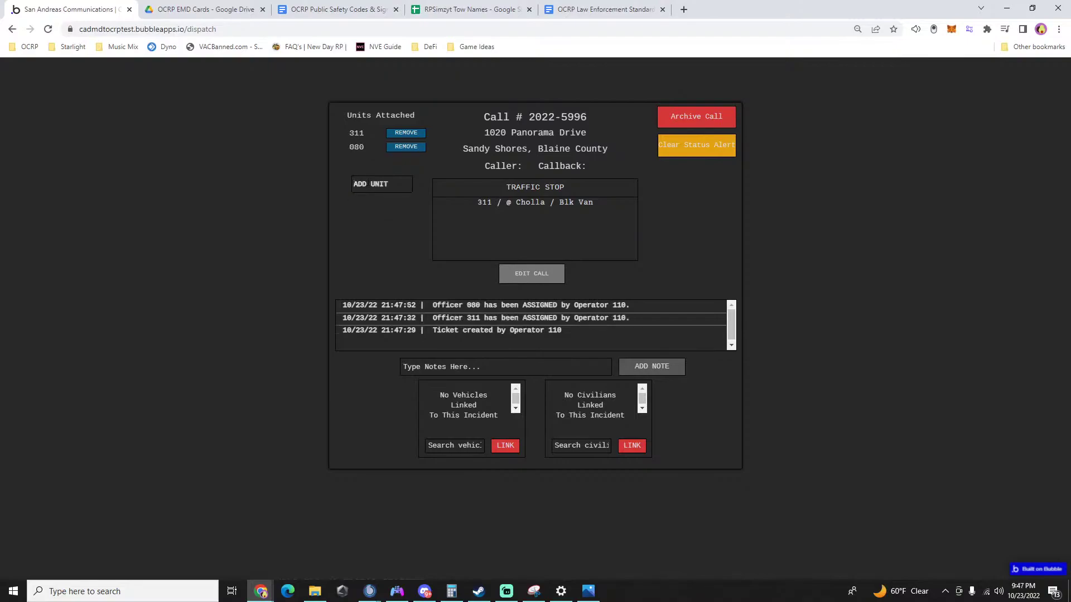
{"action": "type", "text": "156"}
{"action": "left_click", "coordinate": [368, 207]}
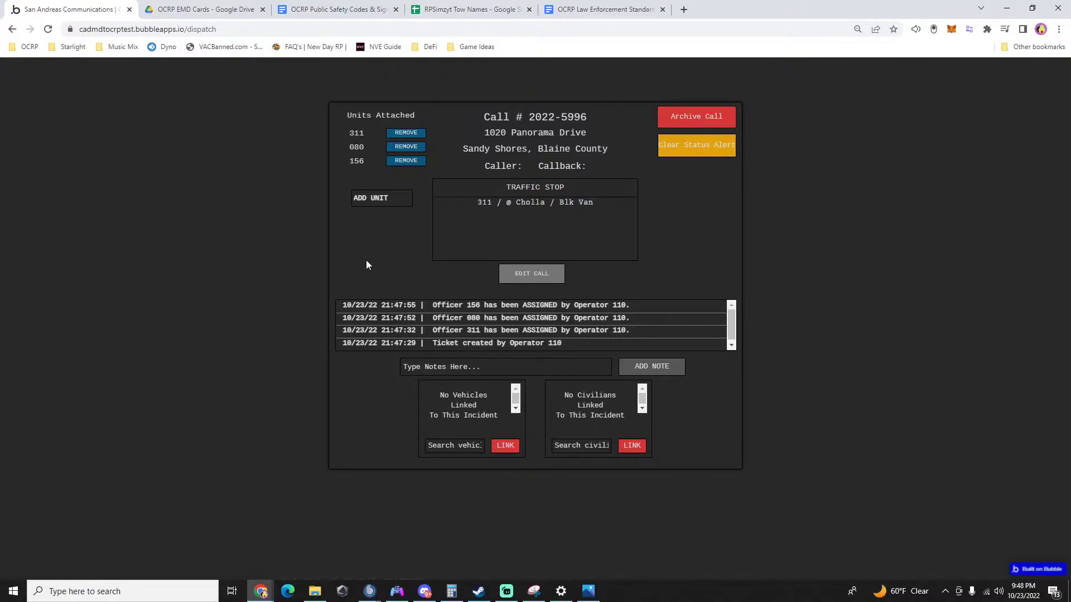
{"action": "left_click", "coordinate": [821, 316]}
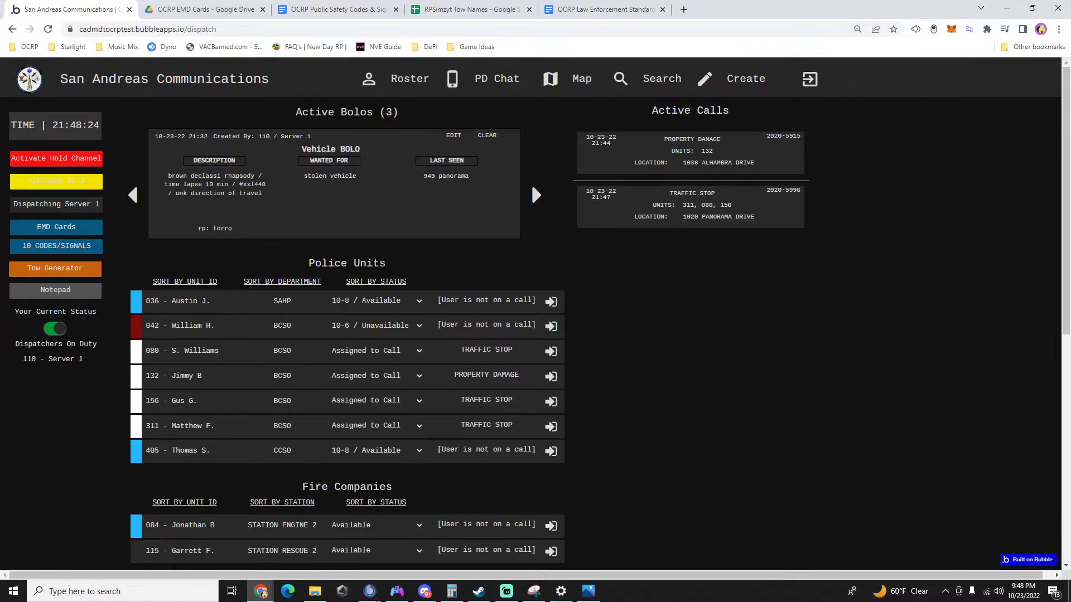
{"action": "key", "text": "alt+Tab"}
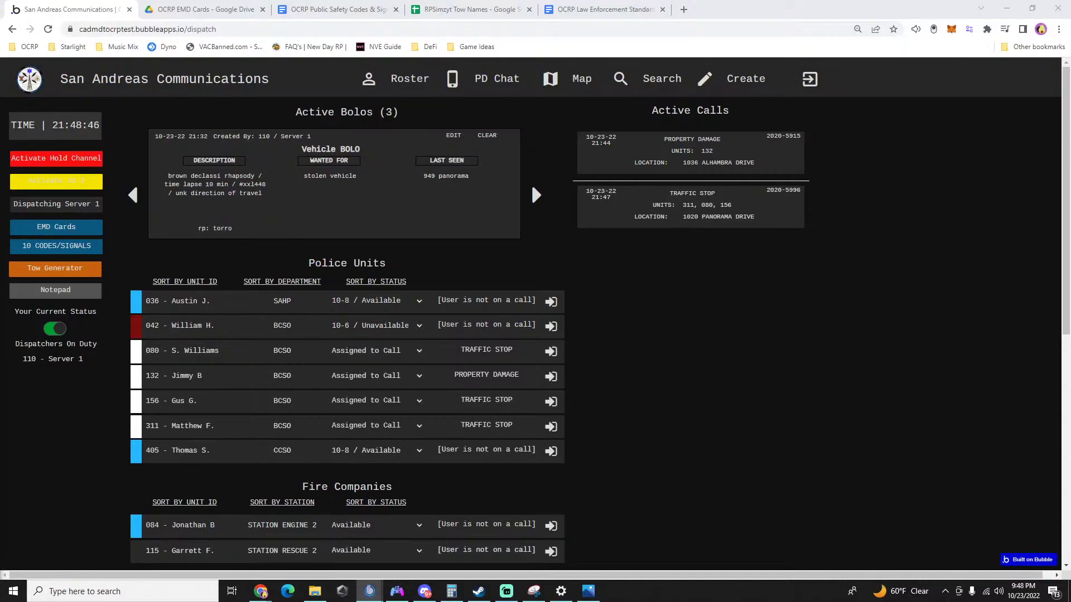
{"action": "left_click", "coordinate": [692, 154]}
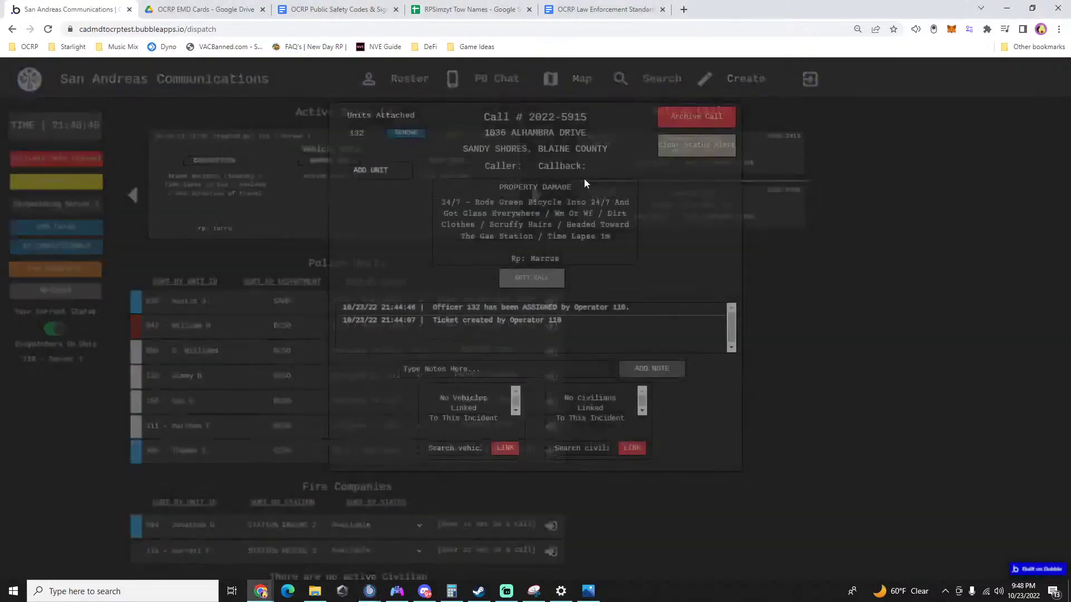
{"action": "left_click", "coordinate": [403, 174]}
{"action": "type", "text": "151"}
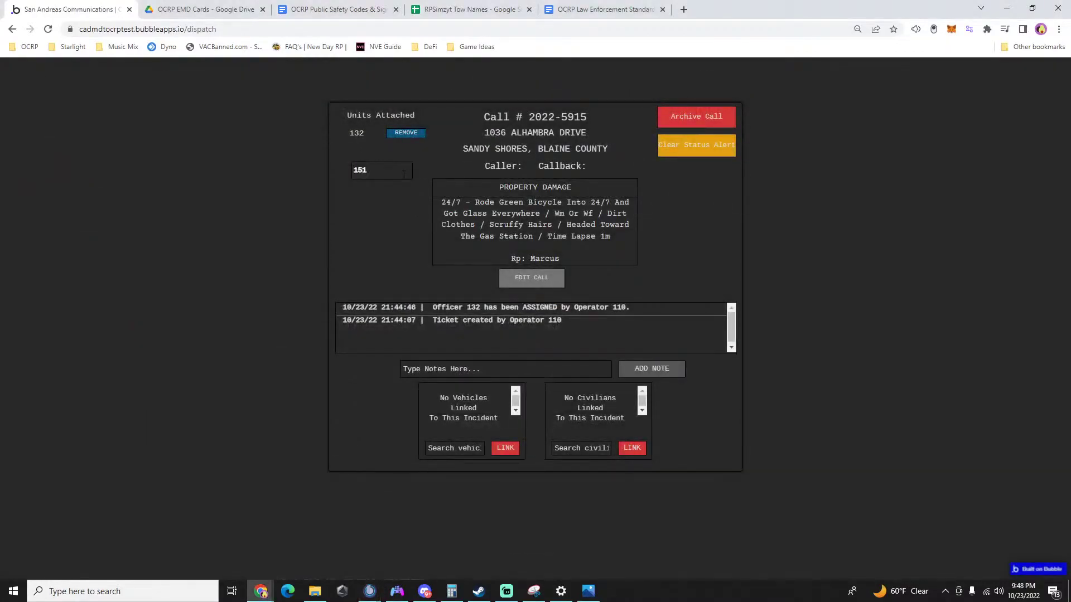
{"action": "key", "text": "BackSpace"}
{"action": "key", "text": "BackSpace"}
{"action": "type", "text": "15"}
{"action": "left_click", "coordinate": [360, 189]}
{"action": "left_click", "coordinate": [943, 360]}
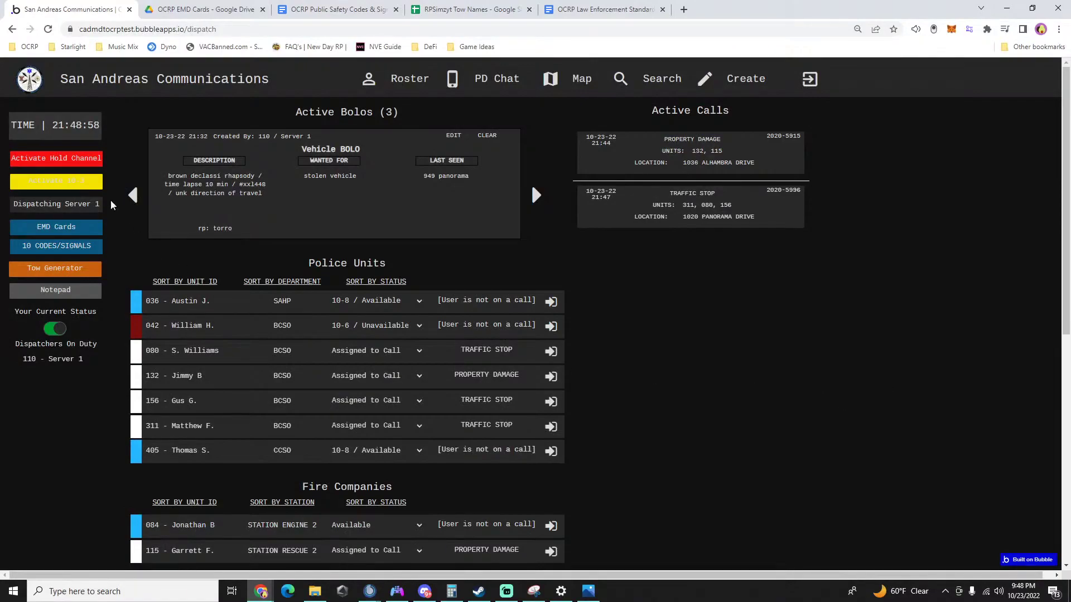
Activate the priority hold on the channel and attach units 405 and 036 to the traffic stop call.
{"action": "left_click", "coordinate": [40, 159]}
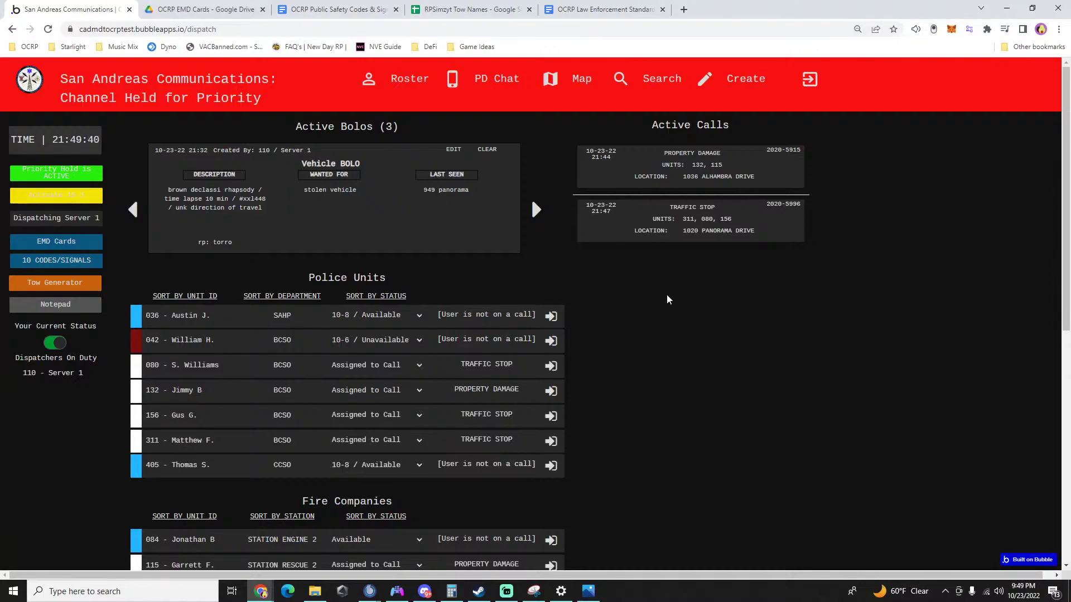
{"action": "left_click", "coordinate": [709, 224]}
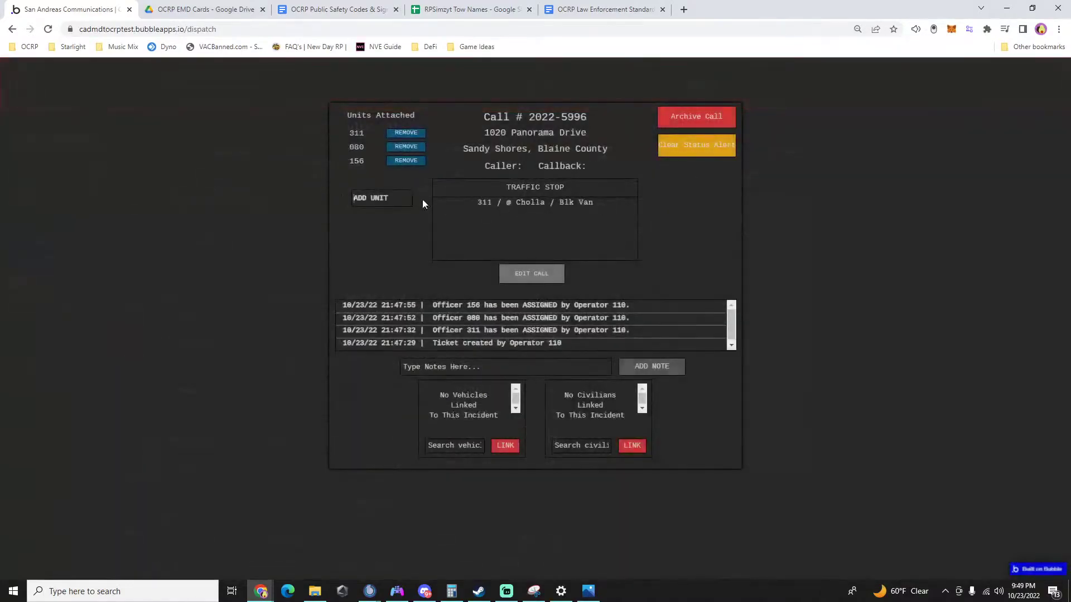
{"action": "left_click", "coordinate": [395, 204]}
{"action": "type", "text": "405"}
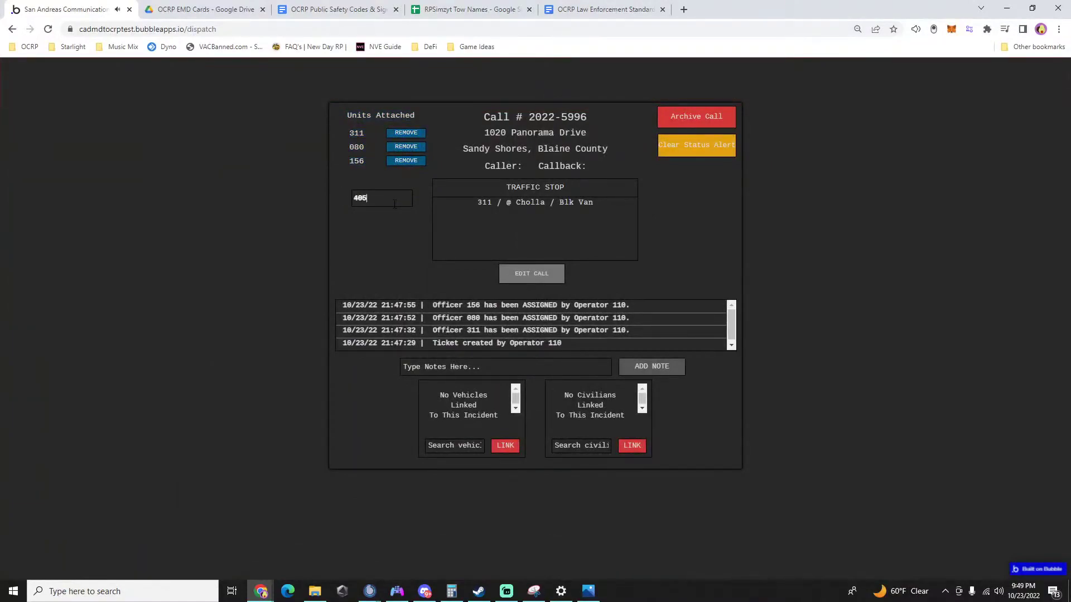
{"action": "left_click", "coordinate": [388, 225]}
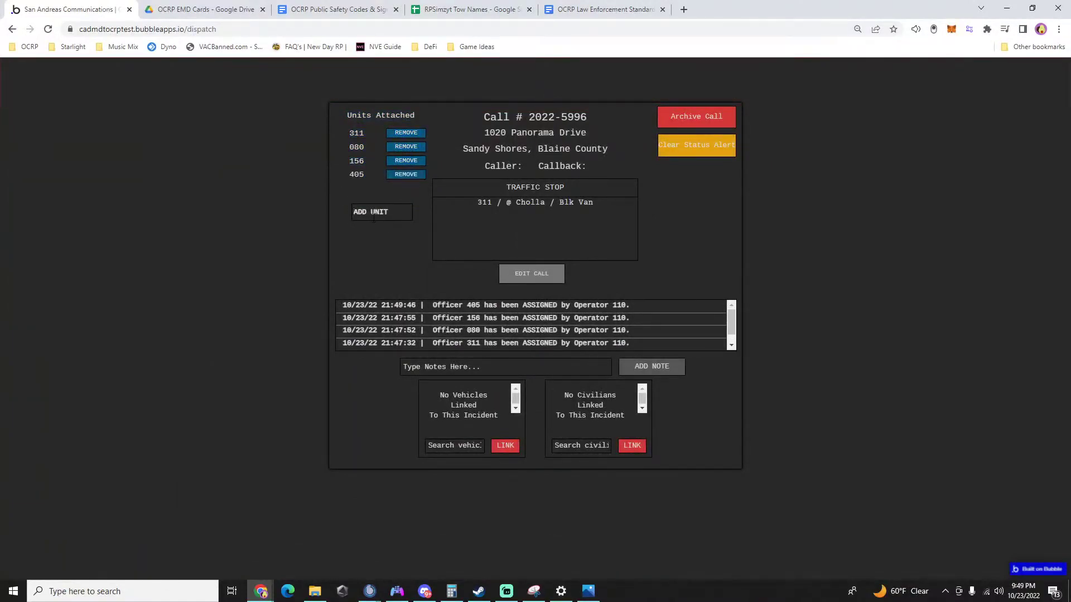
{"action": "left_click", "coordinate": [374, 219]}
{"action": "type", "text": "036"}
{"action": "left_click", "coordinate": [371, 234]}
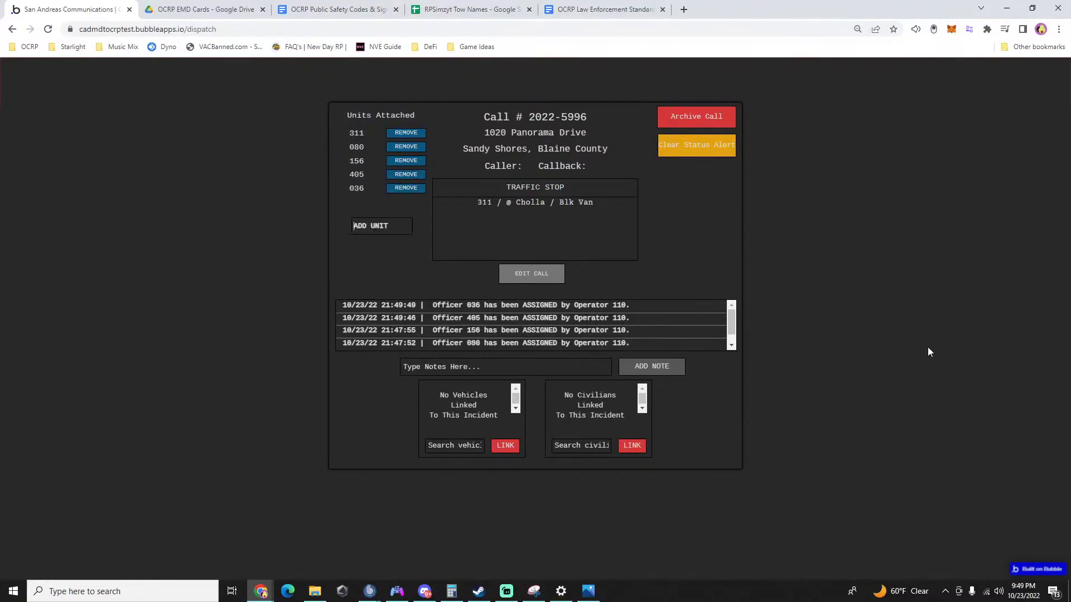
{"action": "left_click", "coordinate": [928, 351]}
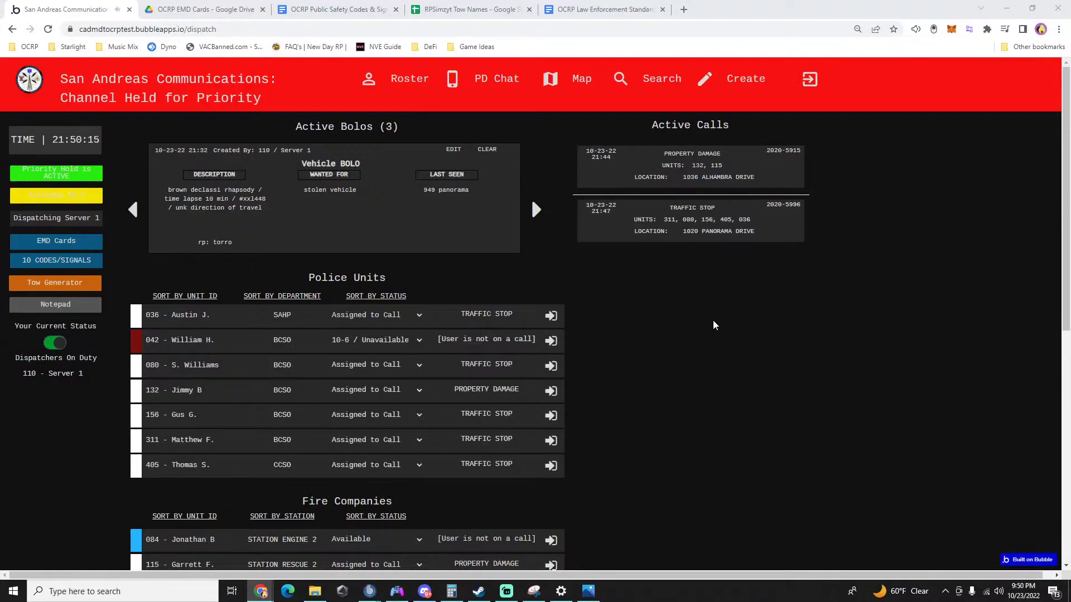
Add the note "suspect down 948 on the dirt road" to the traffic stop call.
{"action": "left_click", "coordinate": [696, 236]}
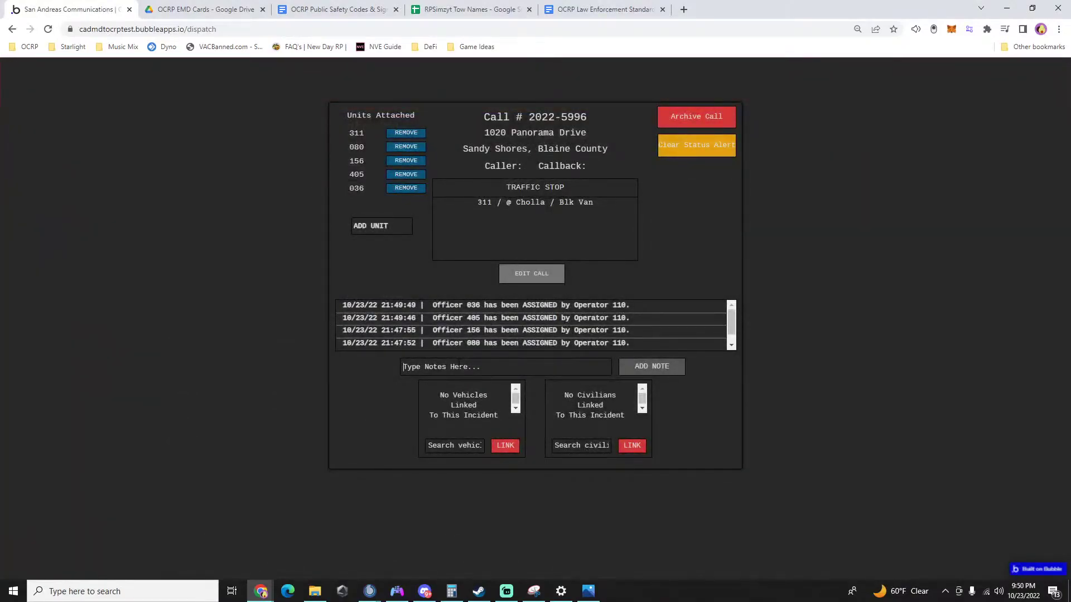
{"action": "left_click", "coordinate": [458, 367]}
{"action": "type", "text": "suspect down"}
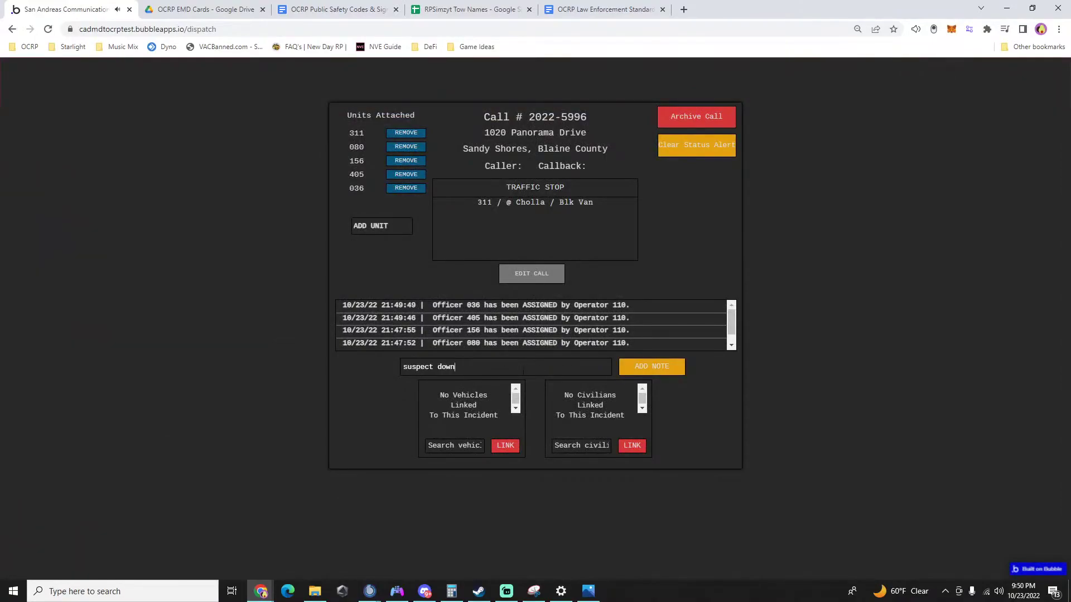
{"action": "type", "text": "948 on the dirt road"}
{"action": "left_click", "coordinate": [652, 366]}
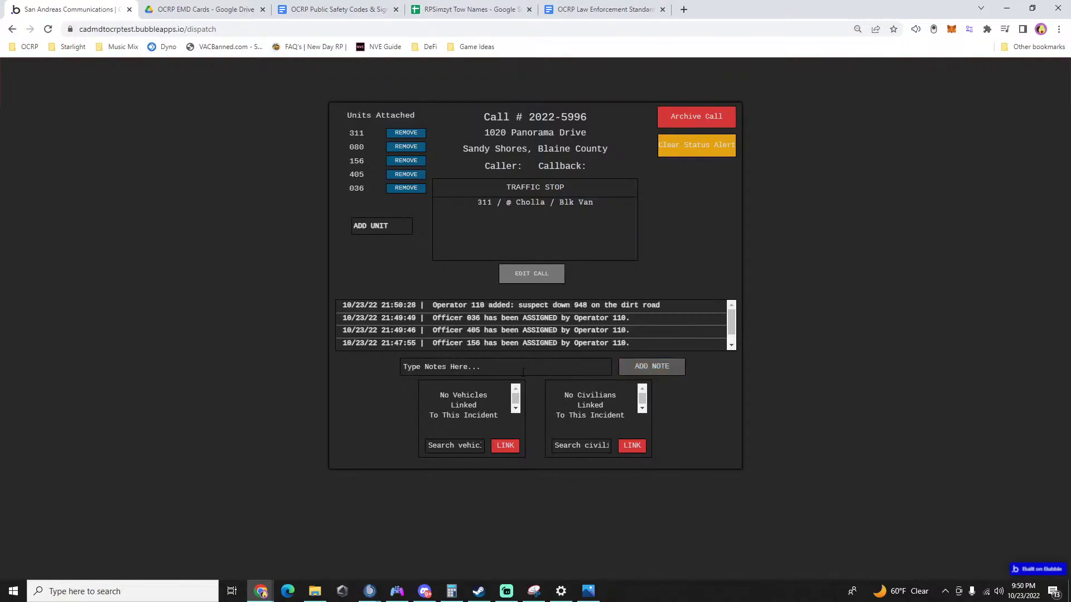
{"action": "left_click", "coordinate": [788, 336]}
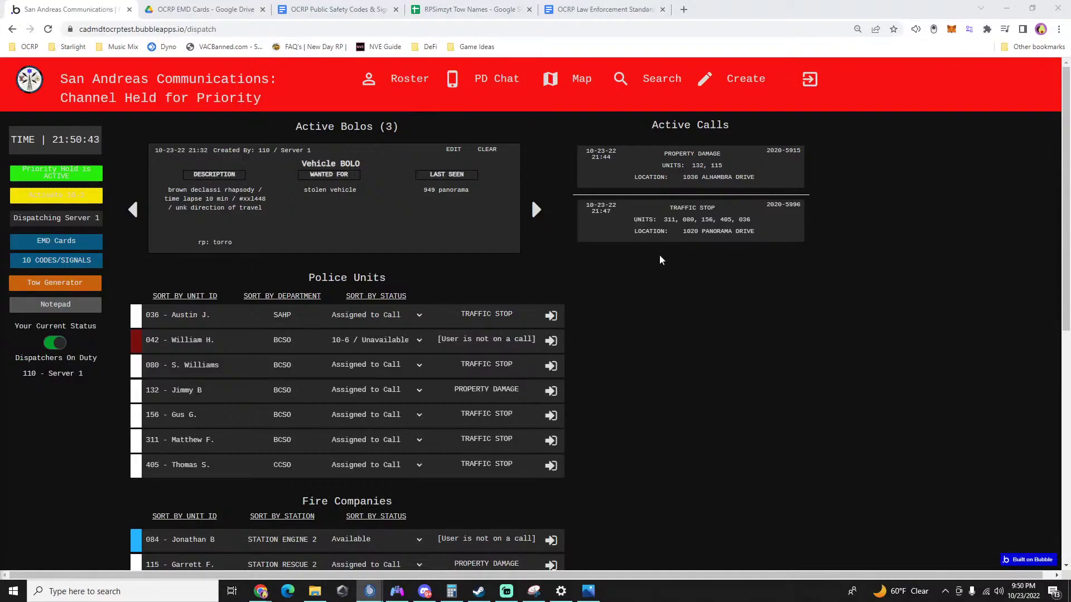
Attach fire unit 084 to the traffic stop call.
{"action": "left_click", "coordinate": [677, 221]}
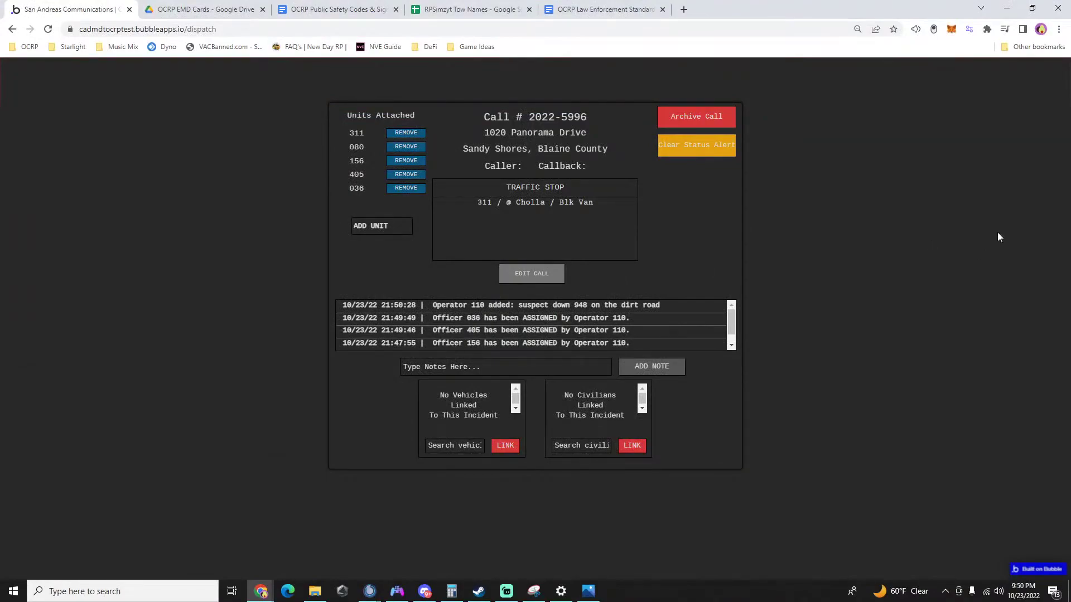
{"action": "type", "text": "084"}
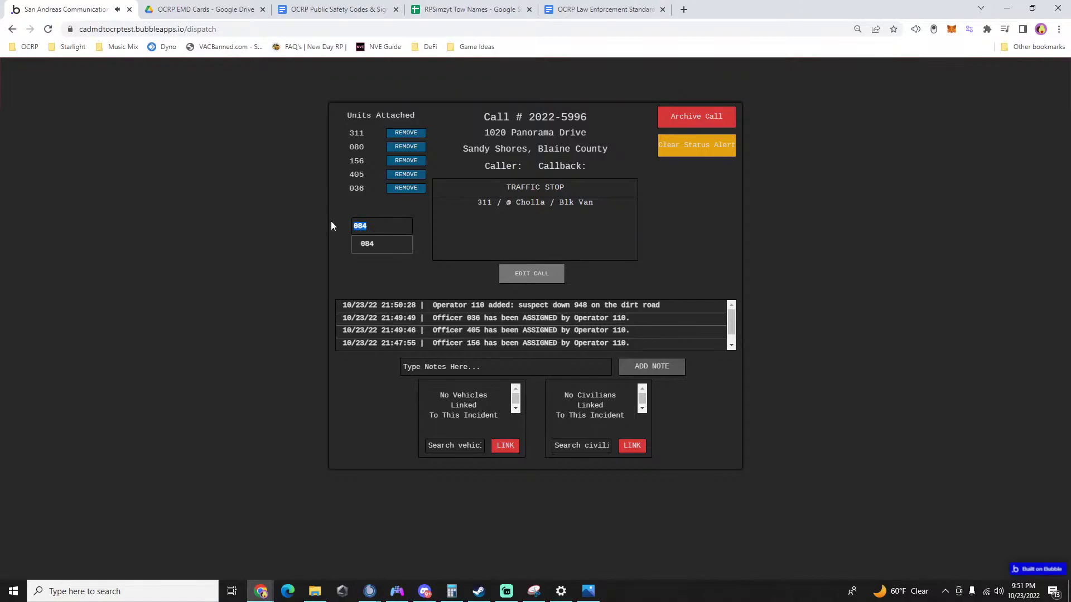
{"action": "key", "text": "Return"}
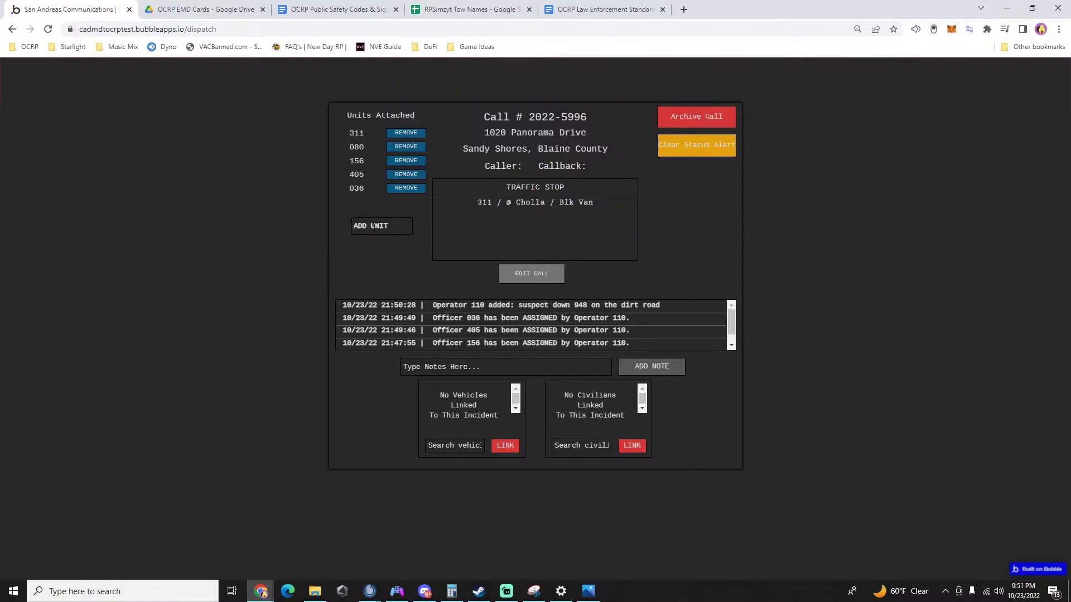
{"action": "type", "text": "084"}
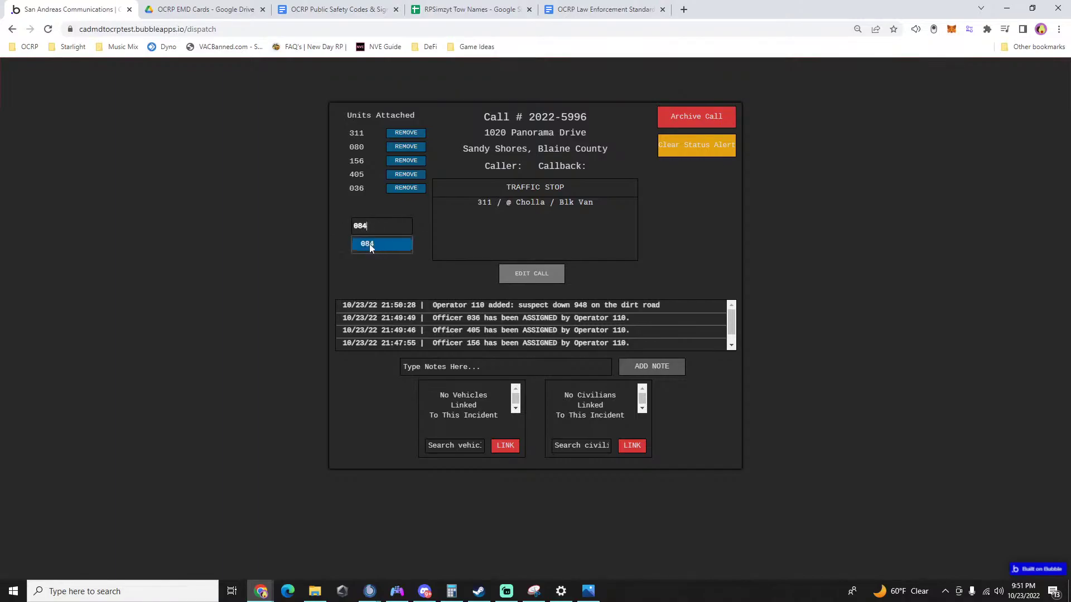
{"action": "left_click", "coordinate": [369, 243]}
{"action": "left_click", "coordinate": [901, 260]}
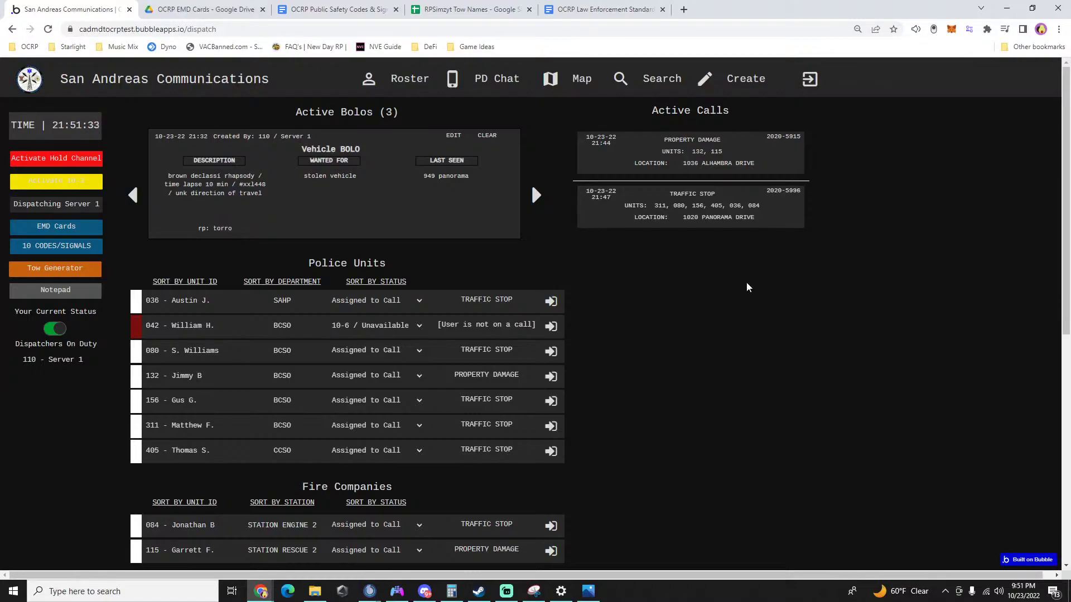
Set the status of police units 405, 311 and 132 to 10-97 / On Scene.
{"action": "left_click", "coordinate": [365, 450]}
{"action": "left_click", "coordinate": [365, 527]}
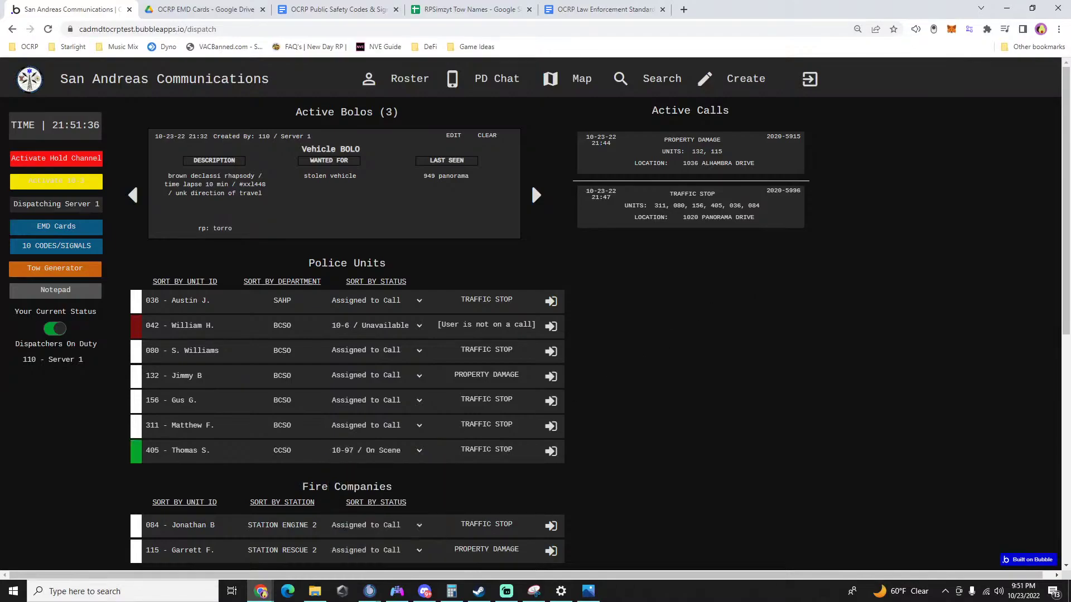
{"action": "left_click", "coordinate": [363, 426]}
{"action": "left_click", "coordinate": [365, 499]}
{"action": "left_click", "coordinate": [360, 402]}
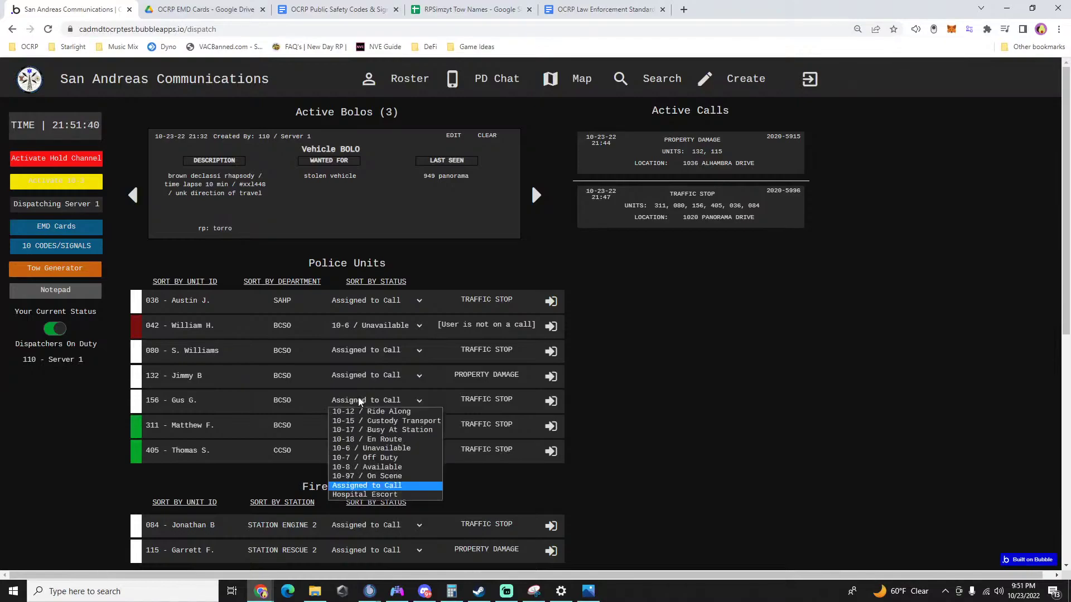
{"action": "left_click", "coordinate": [359, 400]}
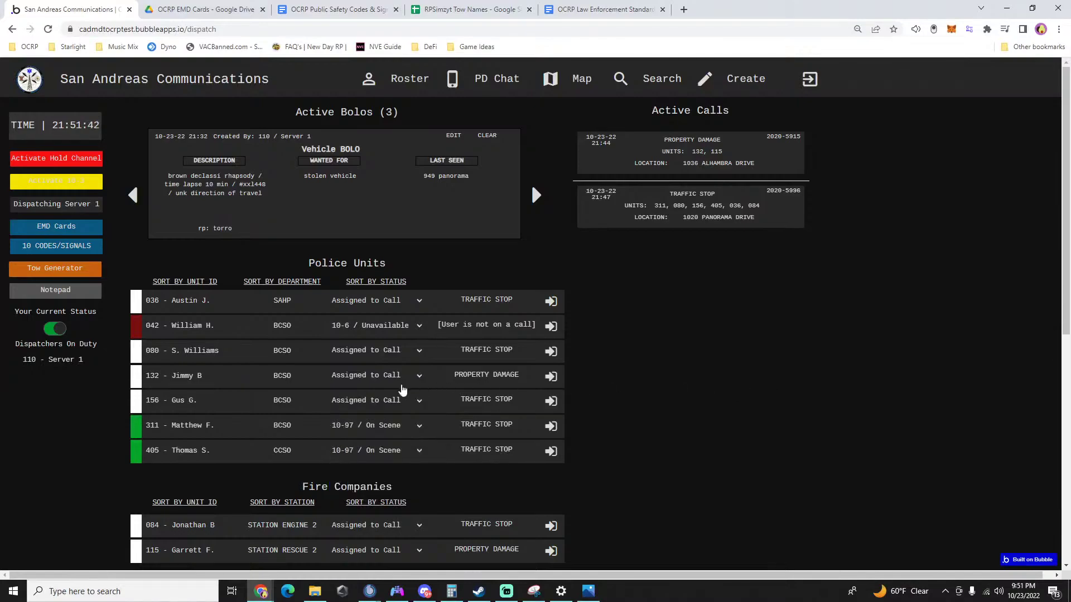
{"action": "left_click", "coordinate": [363, 377]}
{"action": "left_click", "coordinate": [366, 440]}
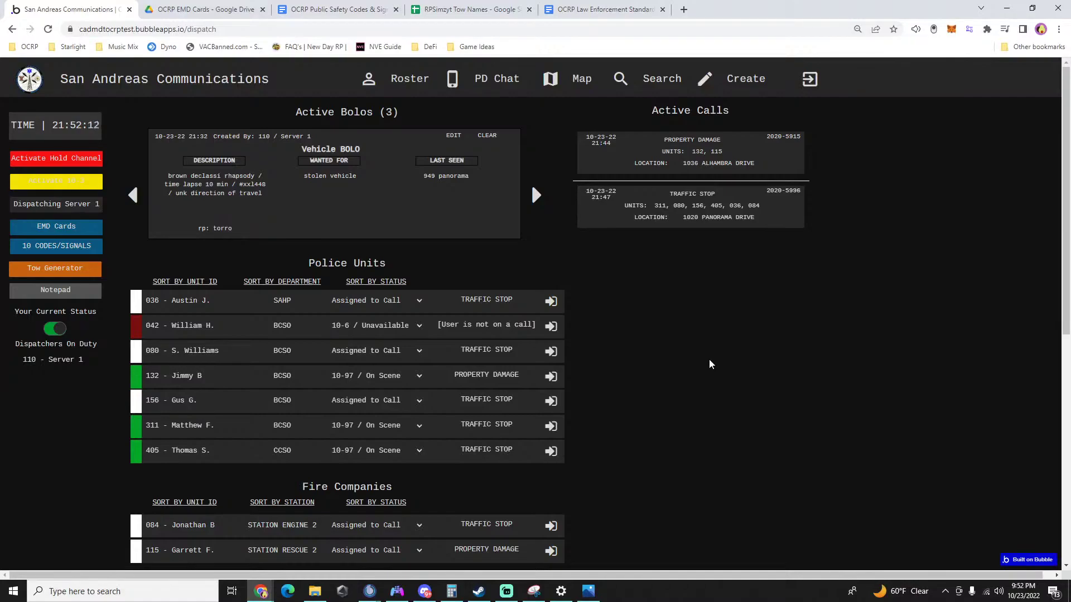
Remove unit 405 from the traffic stop call at 1020 Panorama Drive.
{"action": "left_click", "coordinate": [693, 212]}
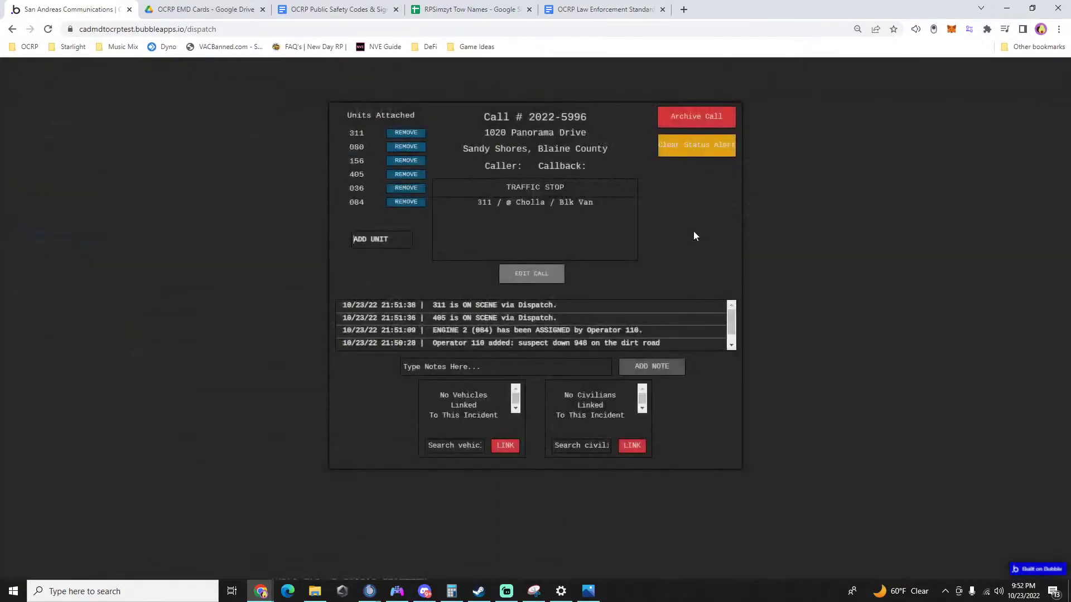
{"action": "left_click", "coordinate": [405, 175]}
{"action": "left_click", "coordinate": [855, 308]}
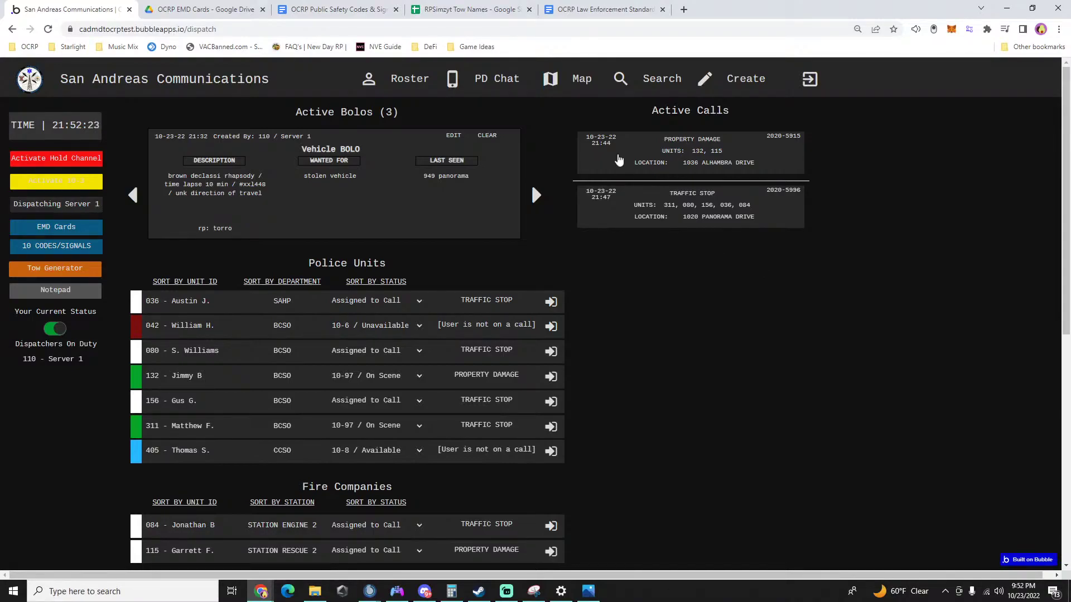
{"action": "left_click", "coordinate": [684, 160]}
{"action": "left_click", "coordinate": [387, 188]}
{"action": "type", "text": "405"}
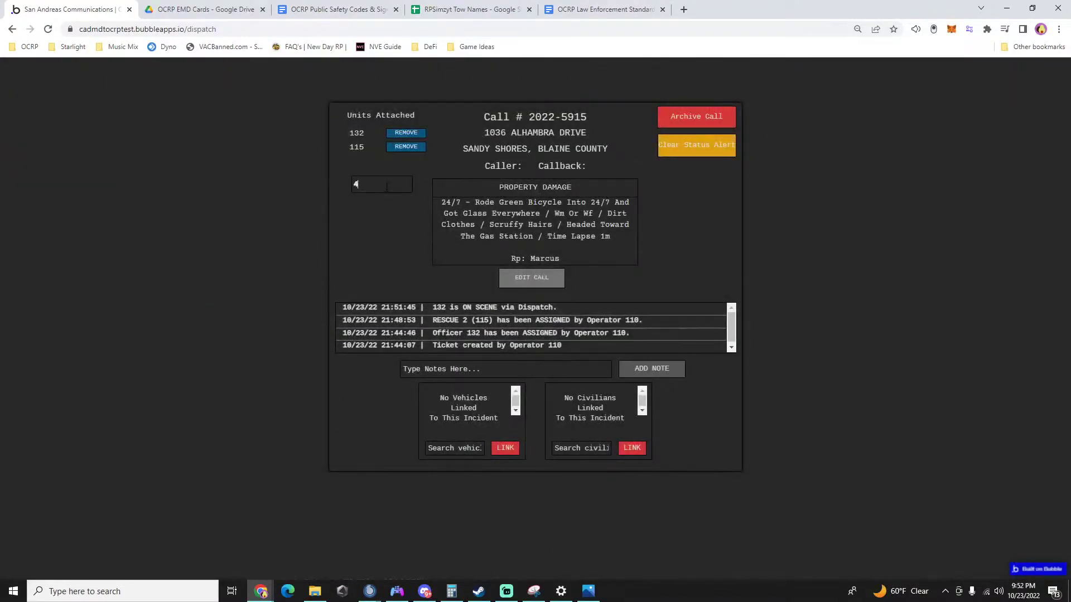
{"action": "left_click", "coordinate": [377, 205]}
{"action": "left_click", "coordinate": [892, 356]}
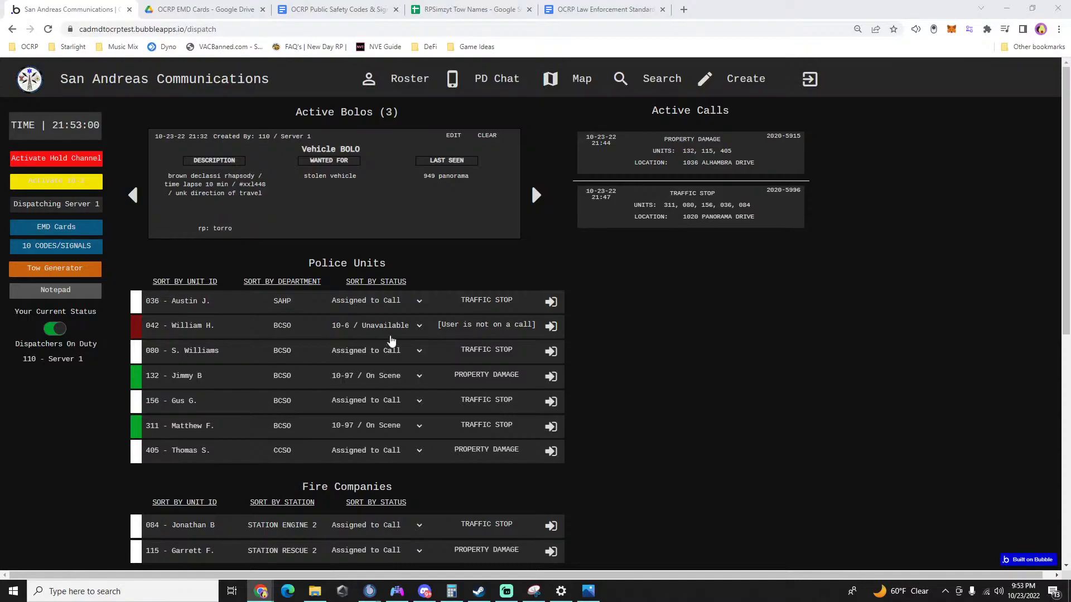
Set the status of police units 036, 080, 156 and 405 to 10-97 / On Scene.
{"action": "left_click", "coordinate": [369, 304]}
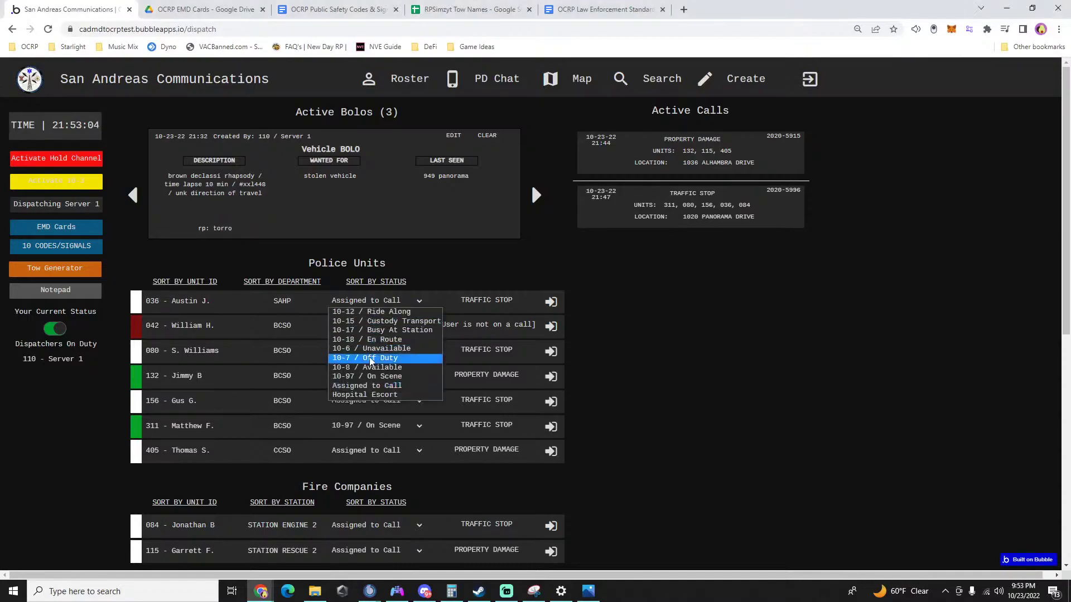
{"action": "left_click", "coordinate": [357, 377]}
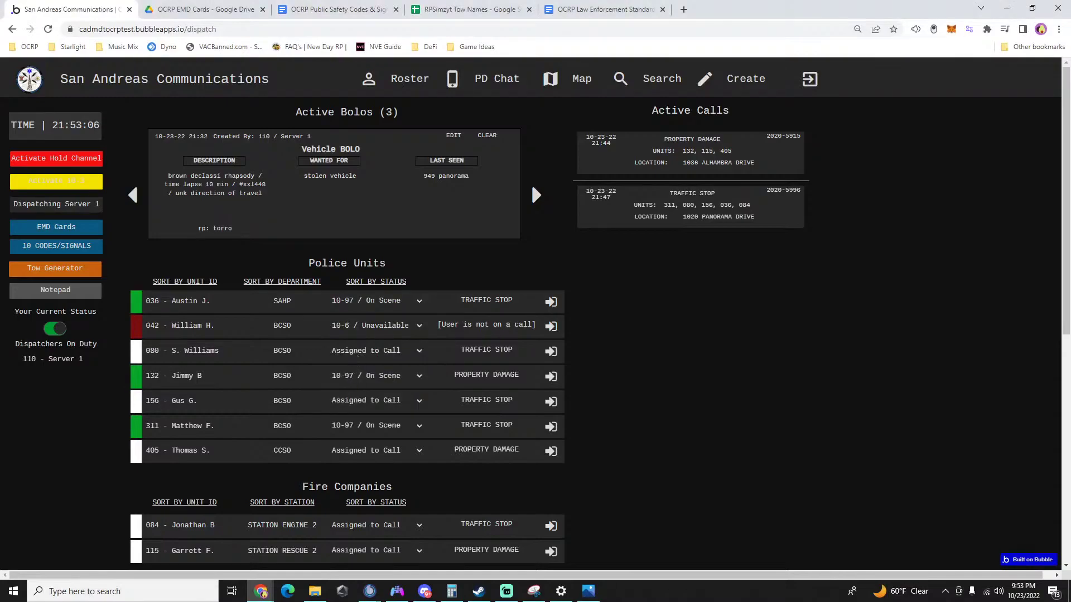
{"action": "key", "text": "alt+Tab"}
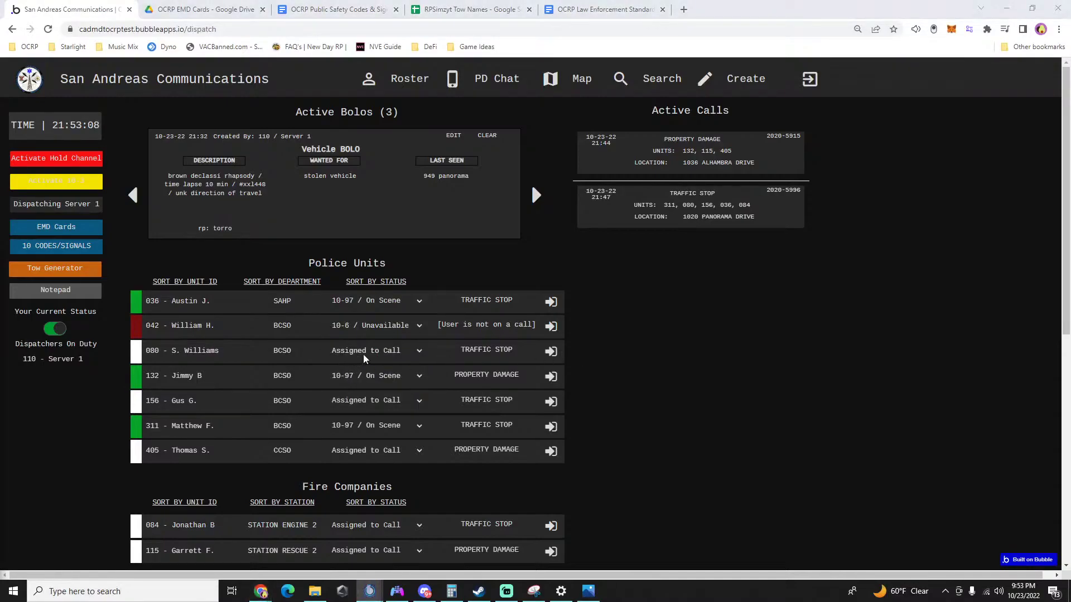
{"action": "left_click", "coordinate": [370, 351]}
{"action": "left_click", "coordinate": [356, 426]}
{"action": "left_click", "coordinate": [351, 405]}
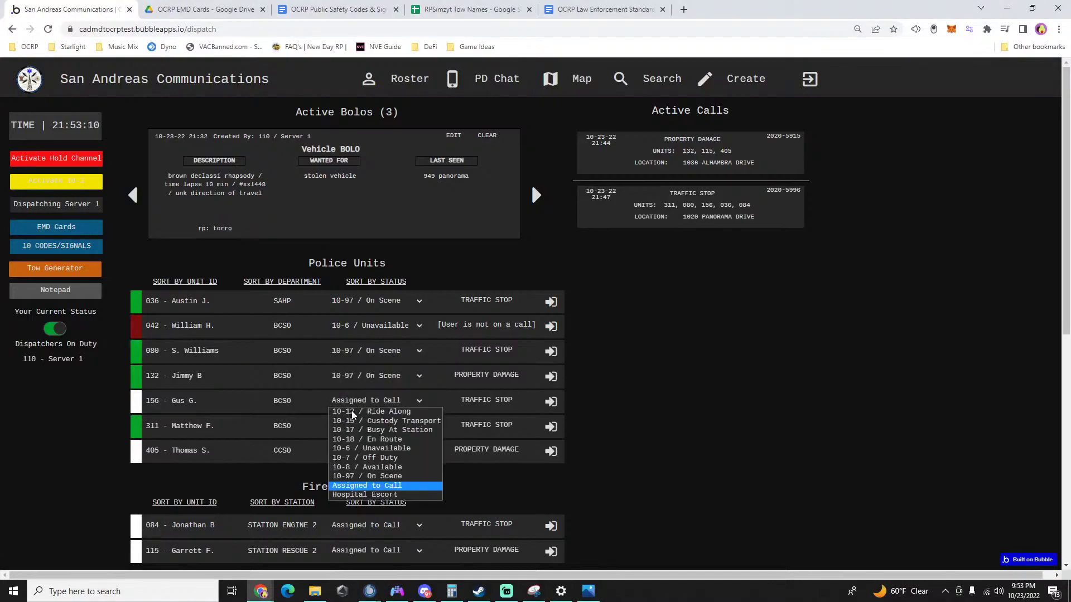
{"action": "left_click", "coordinate": [357, 476]}
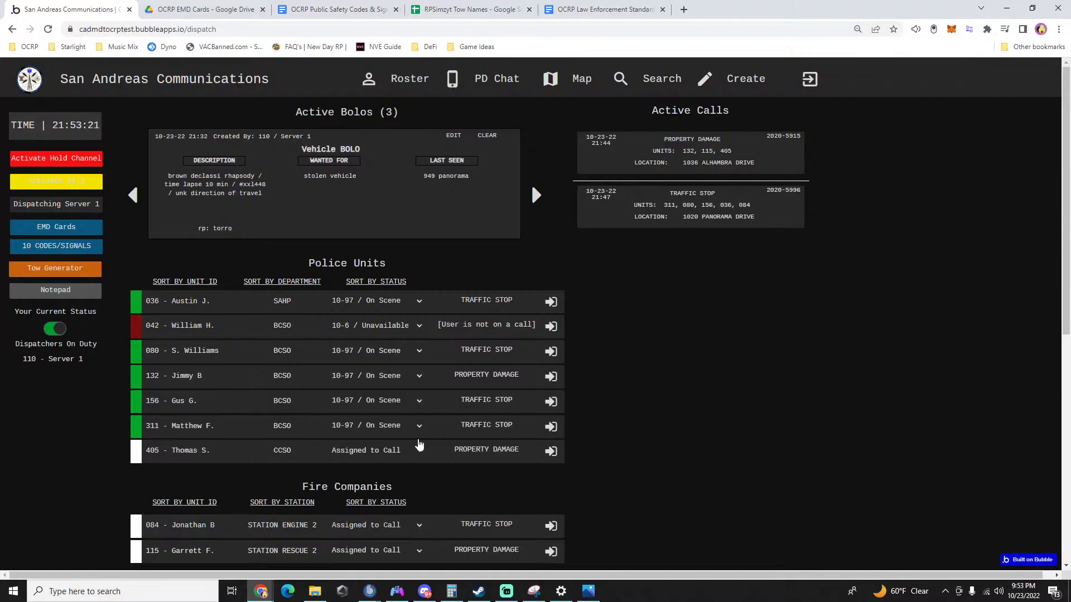
{"action": "left_click", "coordinate": [359, 454]}
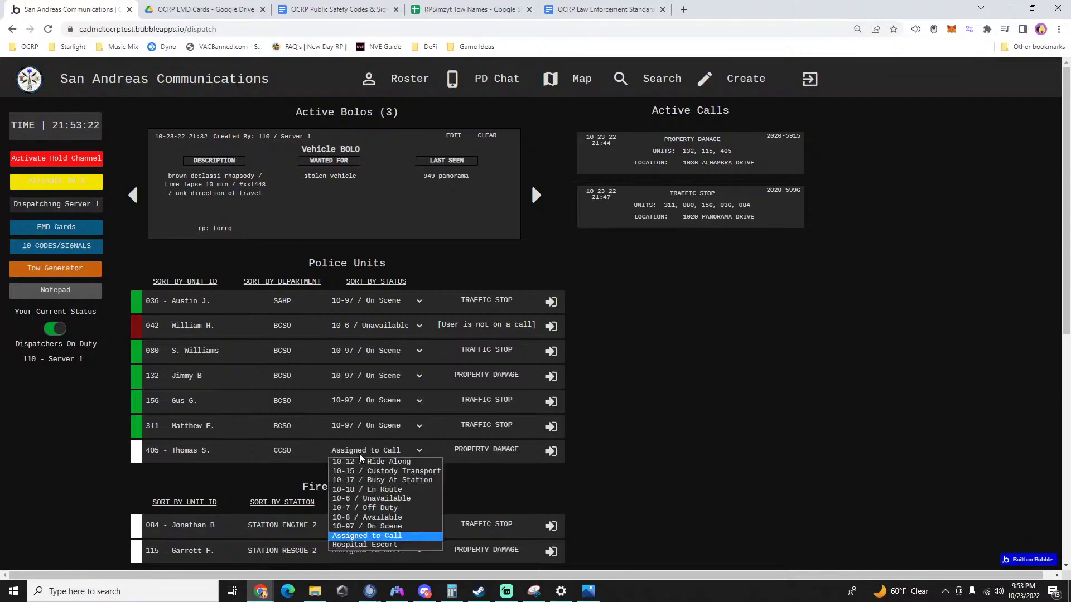
{"action": "left_click", "coordinate": [360, 521]}
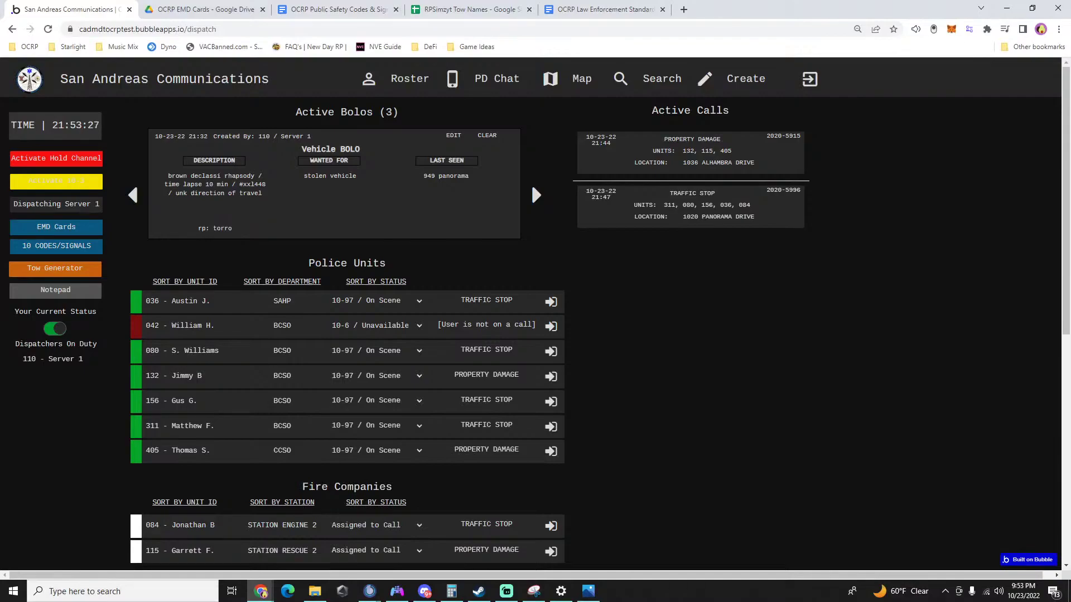
{"action": "key", "text": "alt+Tab"}
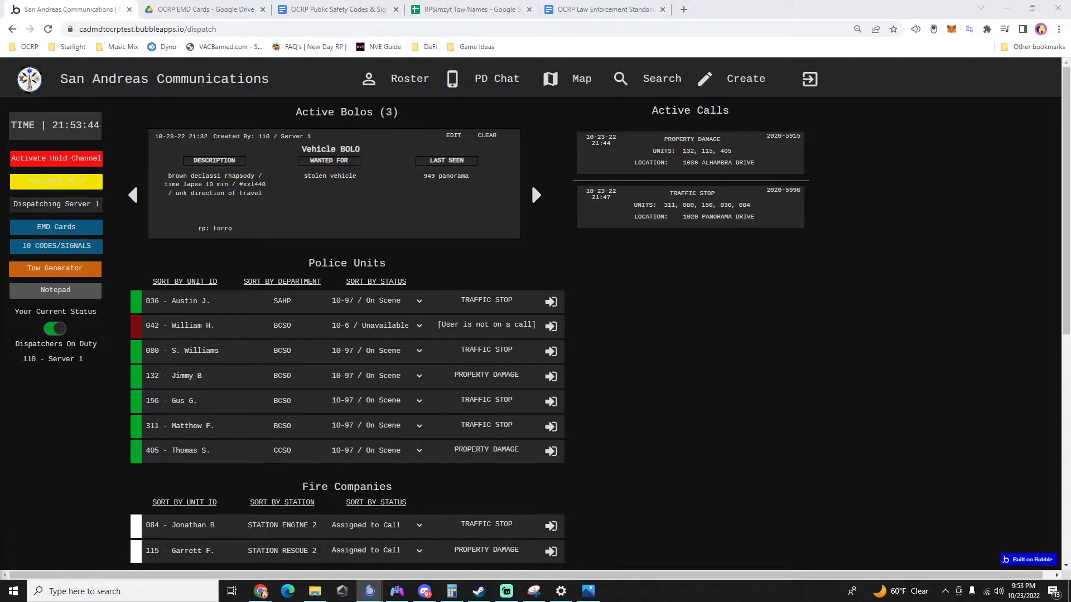
Set the status of fire units 115 and 084 to On Scene.
{"action": "left_click", "coordinate": [350, 550]}
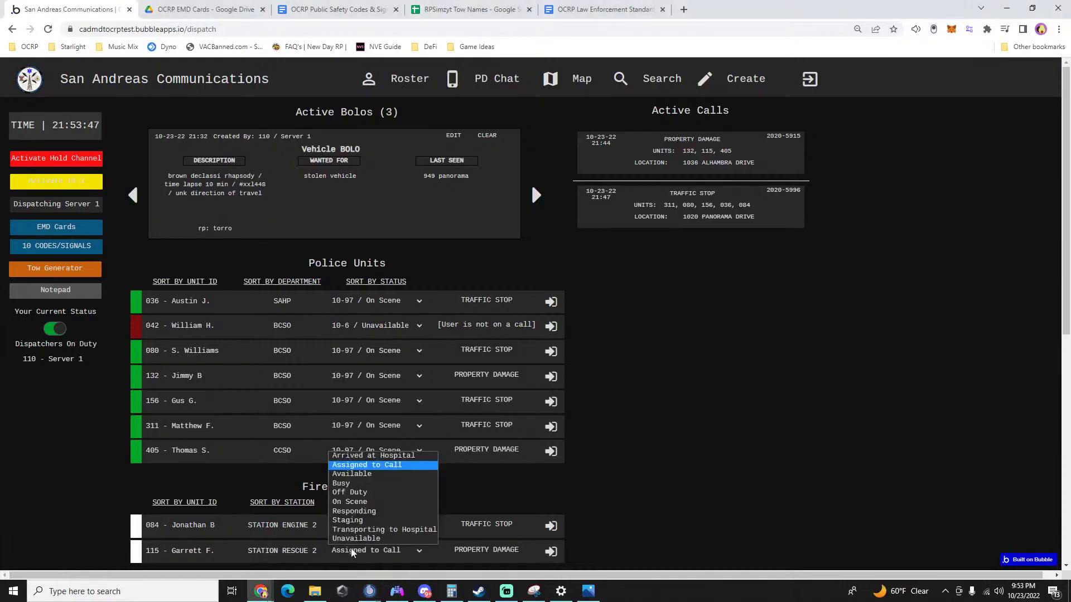
{"action": "left_click", "coordinate": [362, 503]}
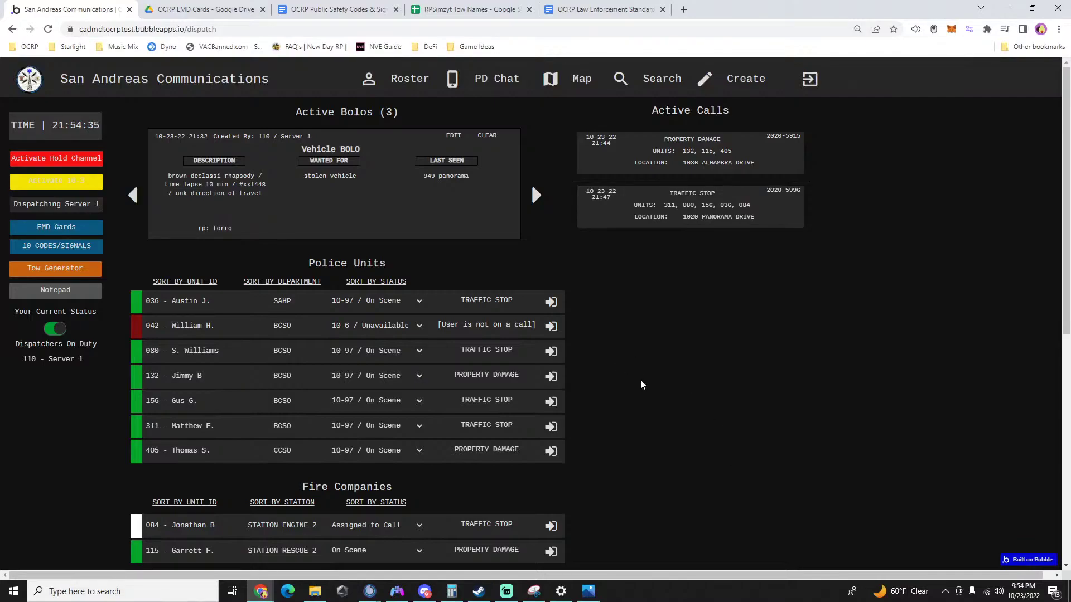
{"action": "left_click", "coordinate": [379, 524]}
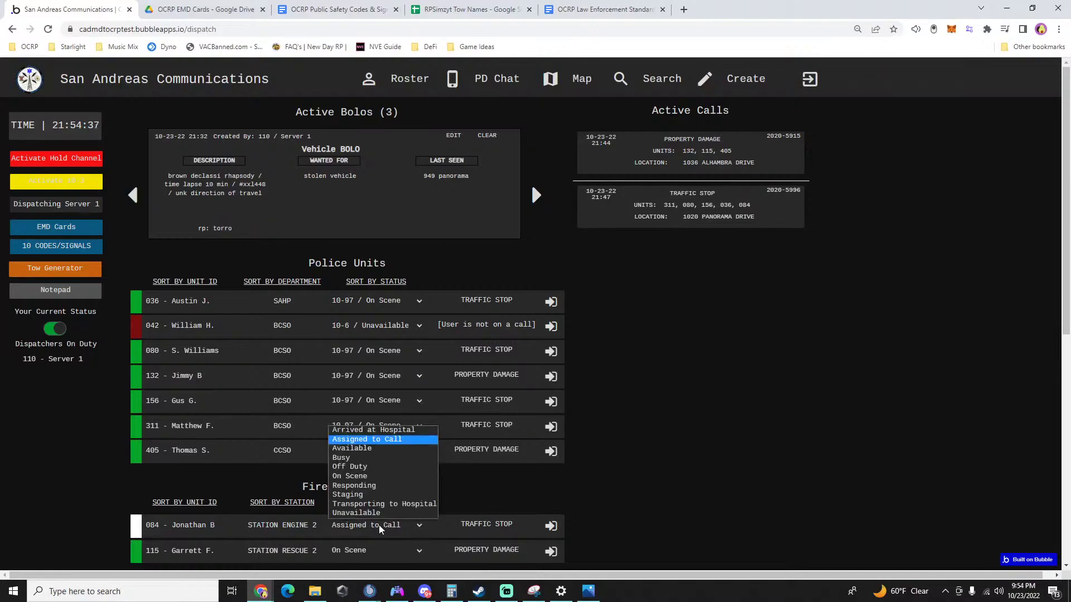
{"action": "left_click", "coordinate": [361, 479]}
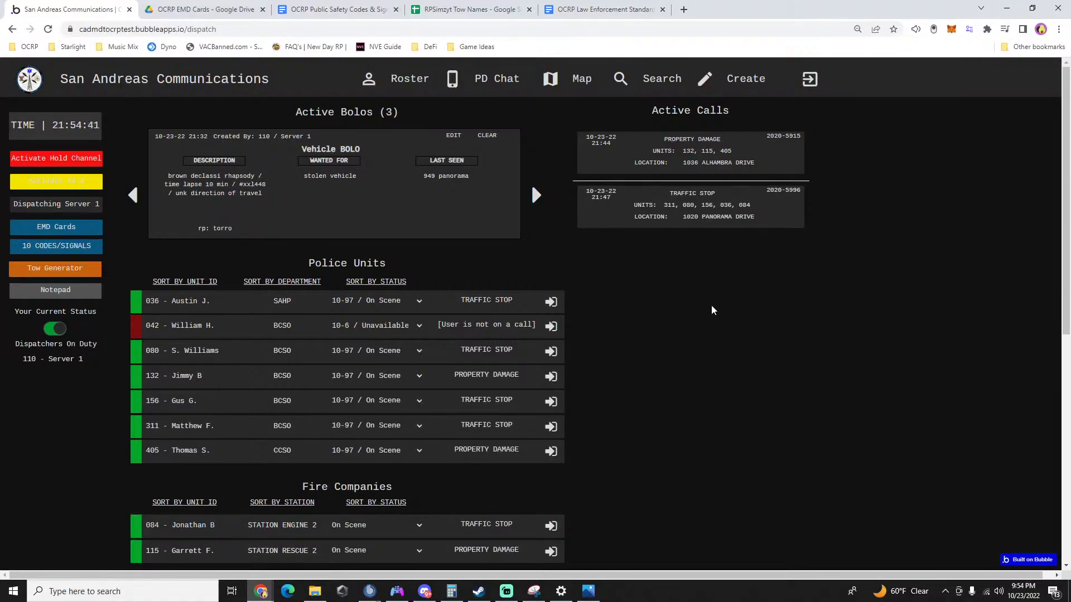
Add the note "eng 2 - one is DOA" to the traffic stop call at 1020 Panorama Drive.
{"action": "left_click", "coordinate": [706, 226]}
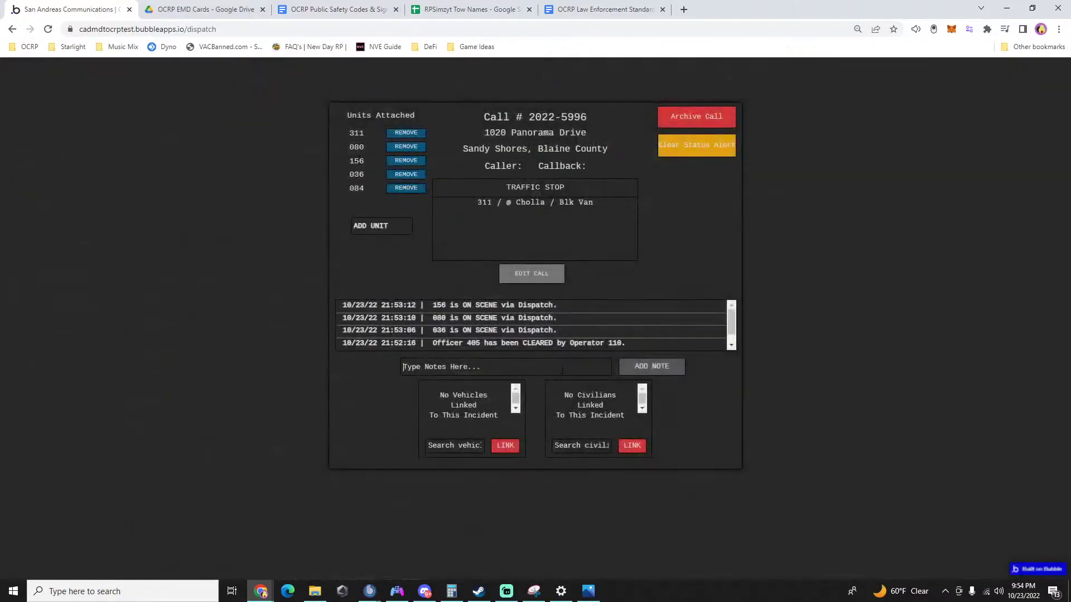
{"action": "type", "text": "eng 2 - on"}
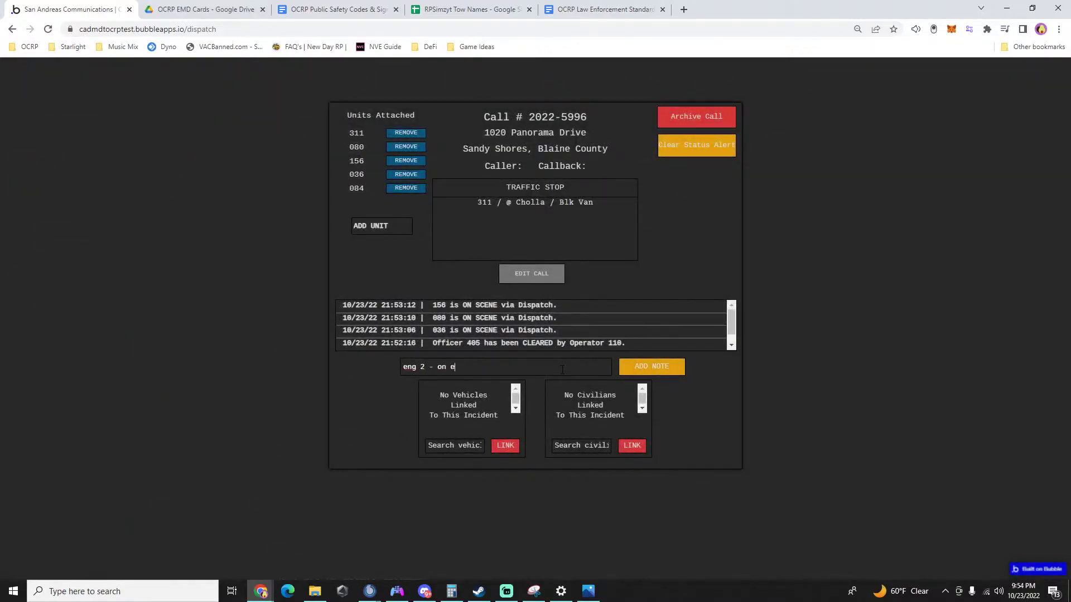
{"action": "type", "text": "e is DOA"}
{"action": "key", "text": "Return"}
{"action": "left_click", "coordinate": [789, 338]}
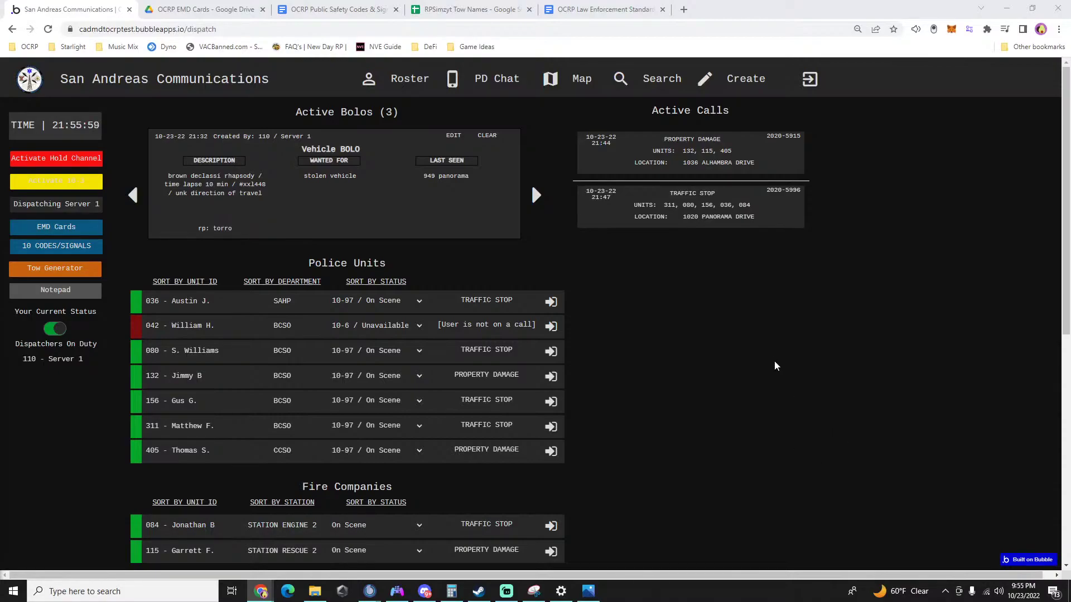
{"action": "left_click", "coordinate": [689, 165]}
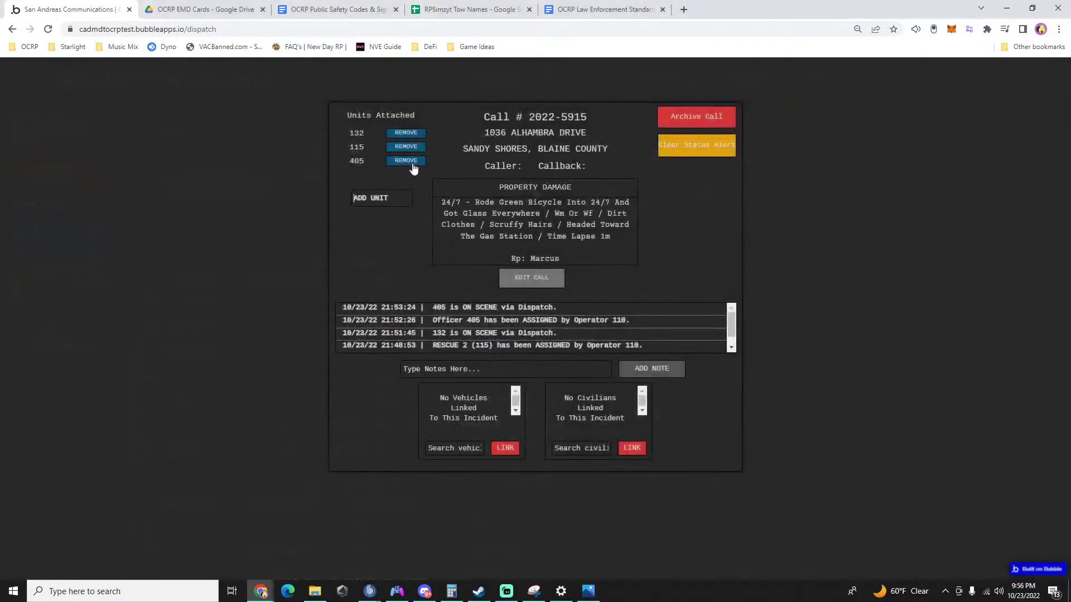
{"action": "left_click", "coordinate": [406, 146]}
{"action": "left_click", "coordinate": [963, 479]}
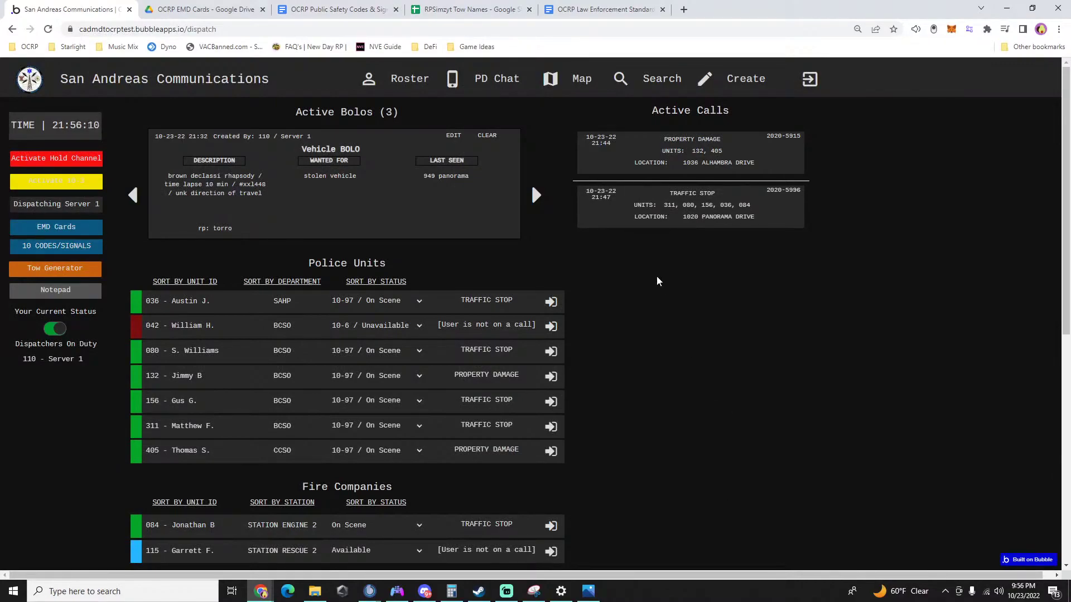
Add the note "080 tow req on blk van" to the traffic stop call at 1020 Panorama Drive.
{"action": "left_click", "coordinate": [658, 216]}
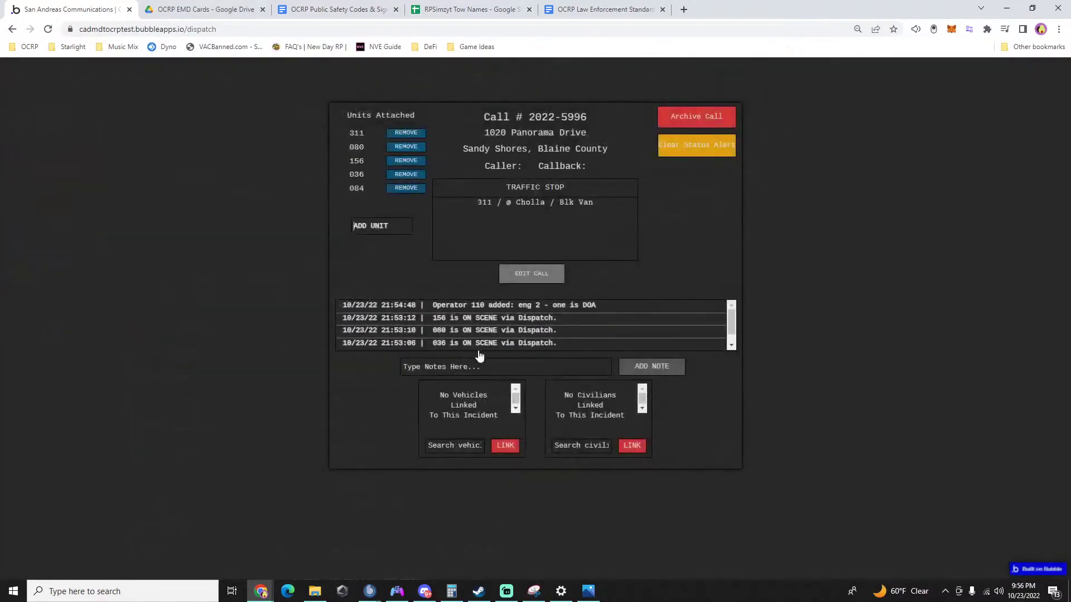
{"action": "left_click", "coordinate": [474, 365]}
{"action": "type", "text": "080 to"}
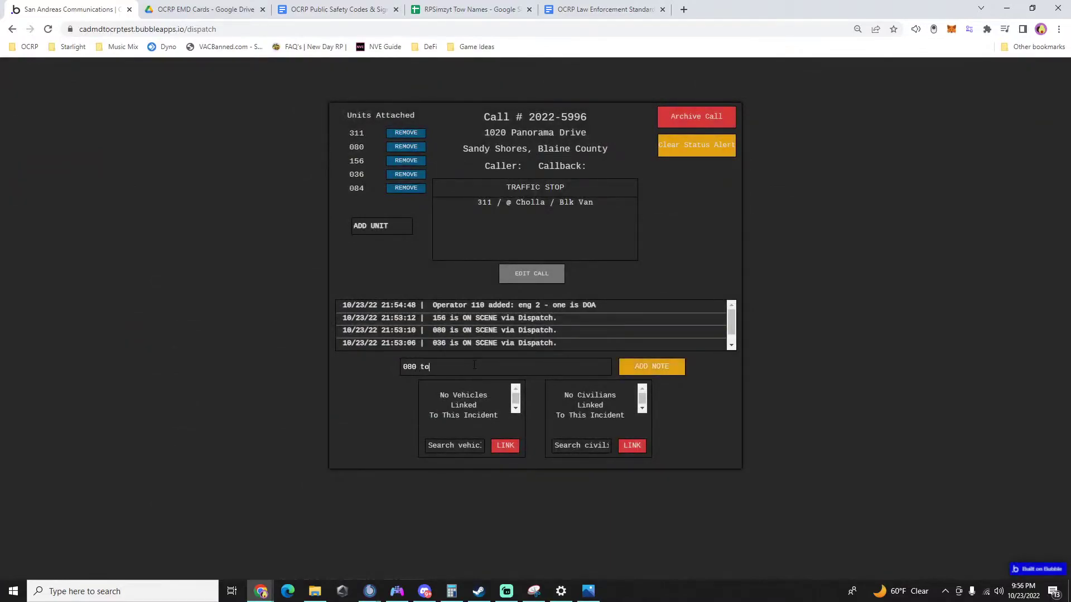
{"action": "type", "text": "w req on blk van"}
{"action": "key", "text": "Return"}
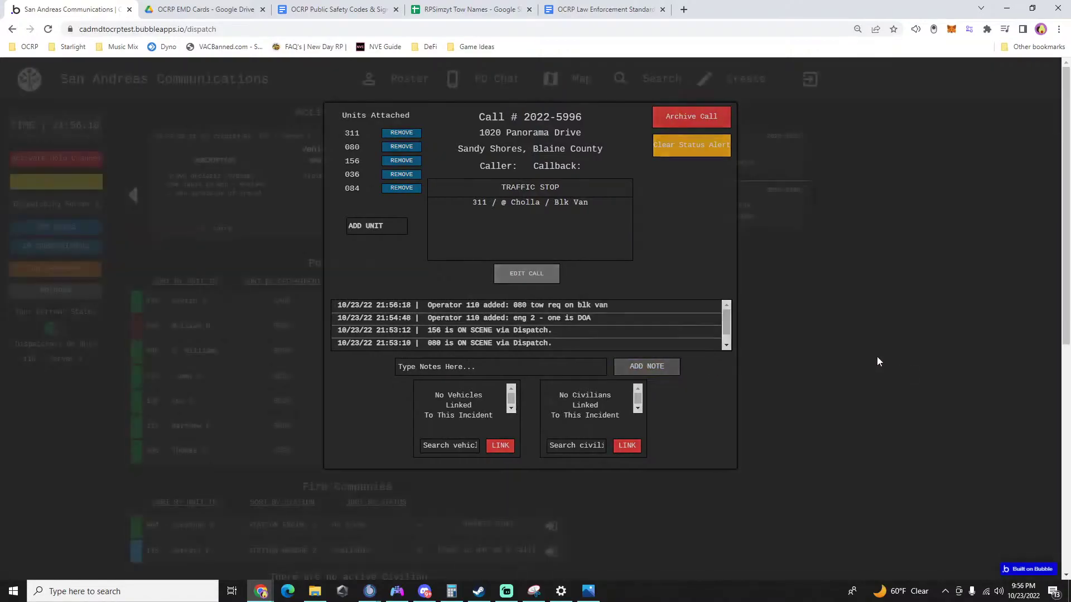
{"action": "left_click", "coordinate": [877, 356]}
In the RPSimzyt Tow Names sheet, mark Wreck-It Randall's Hook and Book in row 52 as used with an "x".
{"action": "left_click", "coordinate": [471, 10]}
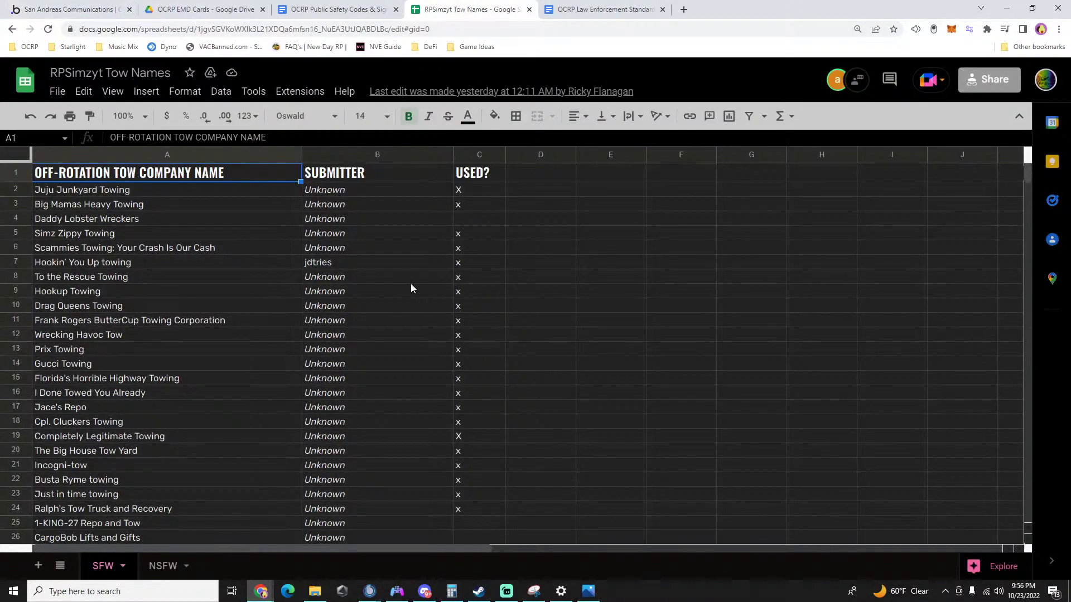
{"action": "scroll", "coordinate": [411, 288], "scroll_direction": "down", "scroll_amount": 5}
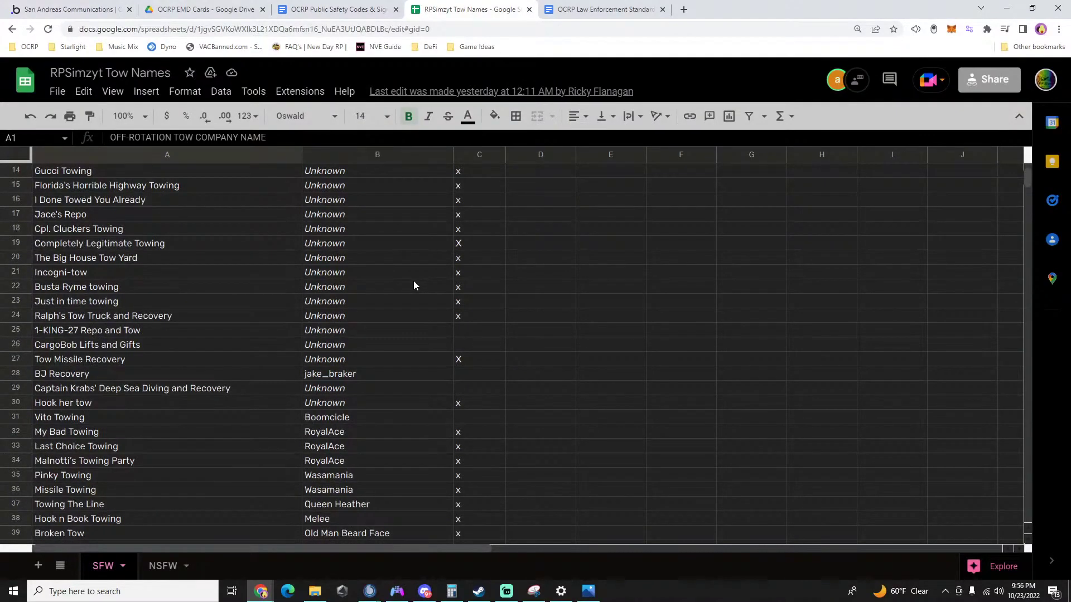
{"action": "scroll", "coordinate": [413, 284], "scroll_direction": "down", "scroll_amount": 8}
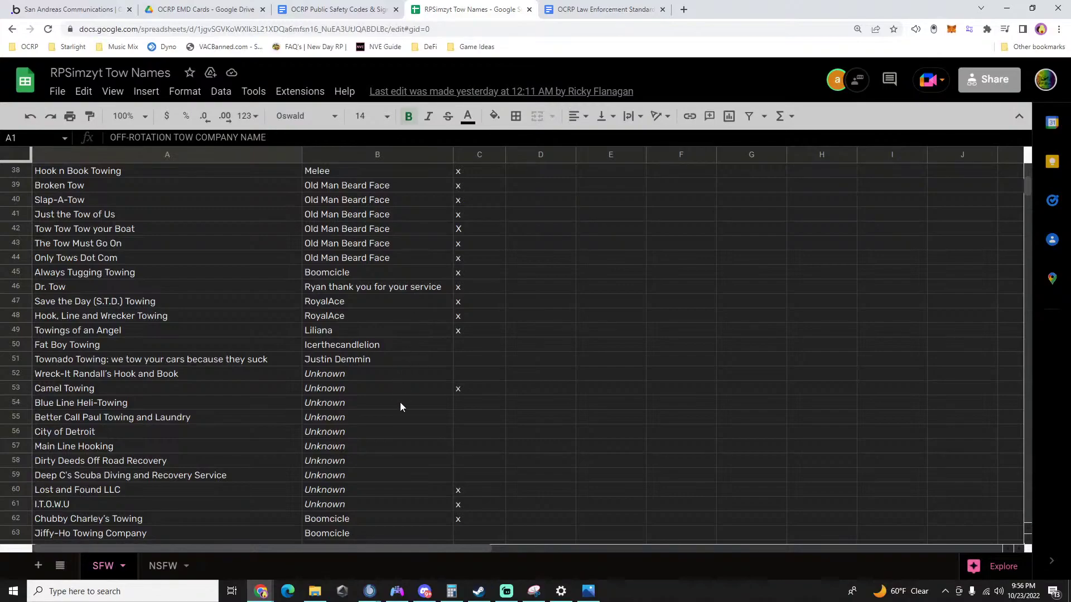
{"action": "left_click", "coordinate": [462, 373]}
{"action": "type", "text": "x"}
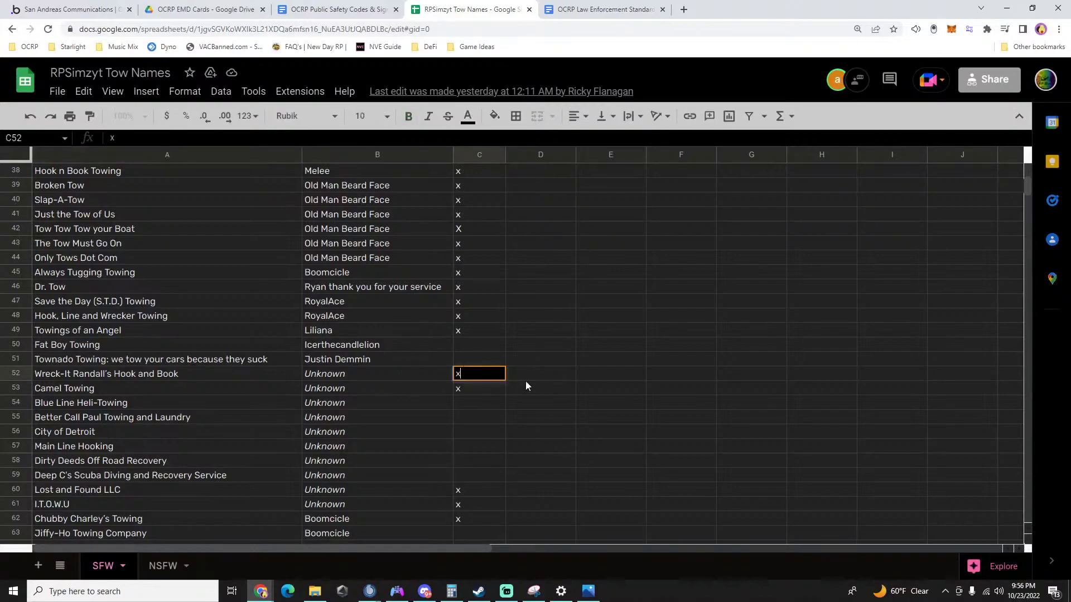
{"action": "left_click", "coordinate": [525, 375]}
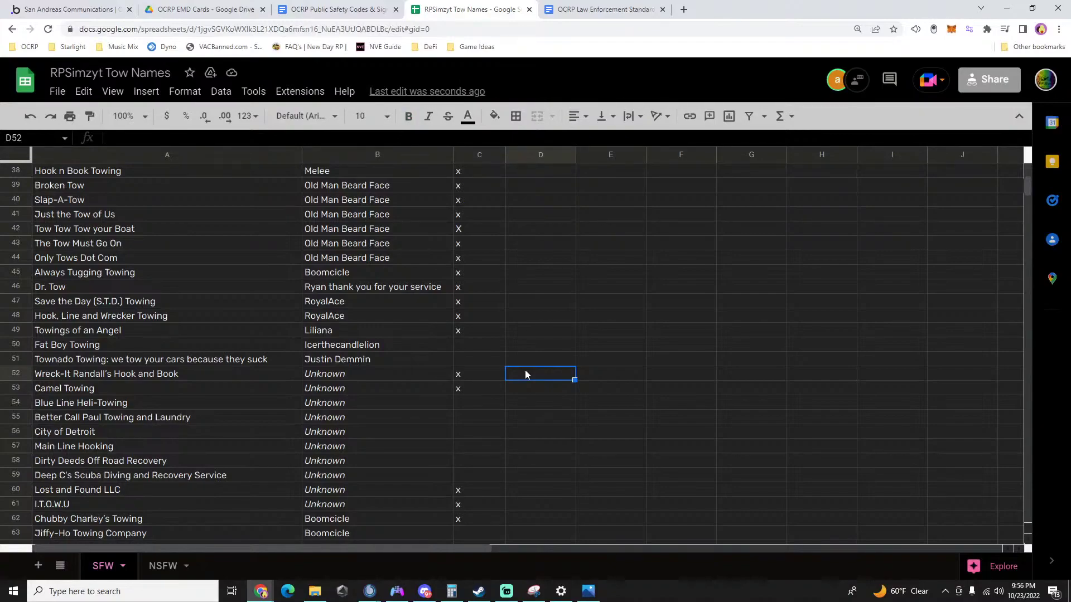
Check the units and active calls on the dispatch page, and return to the tow names sheet.
{"action": "left_click", "coordinate": [70, 9]}
{"action": "scroll", "coordinate": [509, 288], "scroll_direction": "down", "scroll_amount": 3}
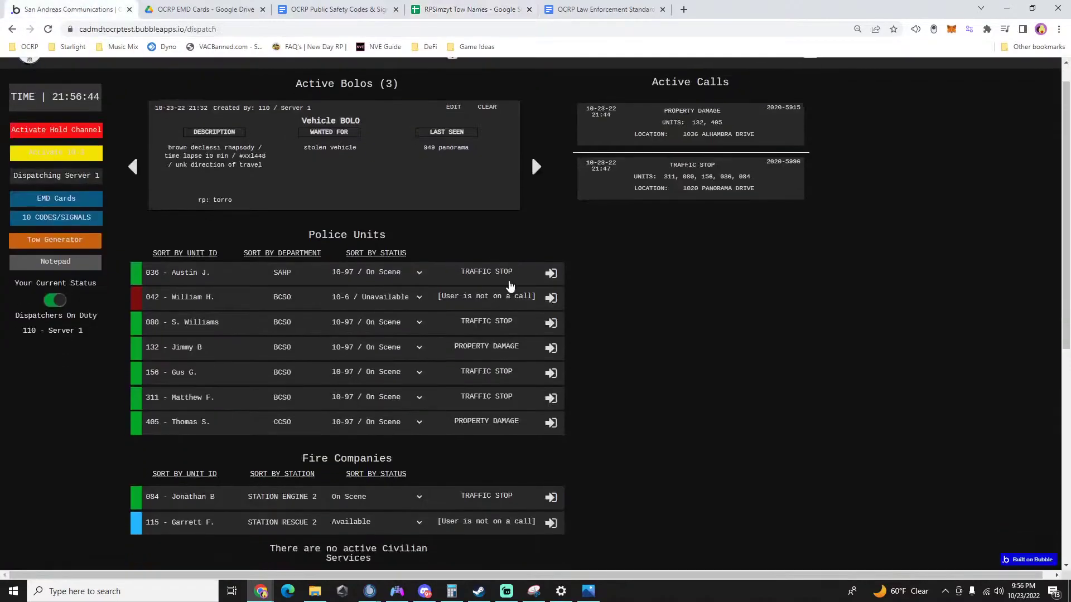
{"action": "scroll", "coordinate": [509, 287], "scroll_direction": "up", "scroll_amount": 3}
{"action": "left_click", "coordinate": [426, 10]}
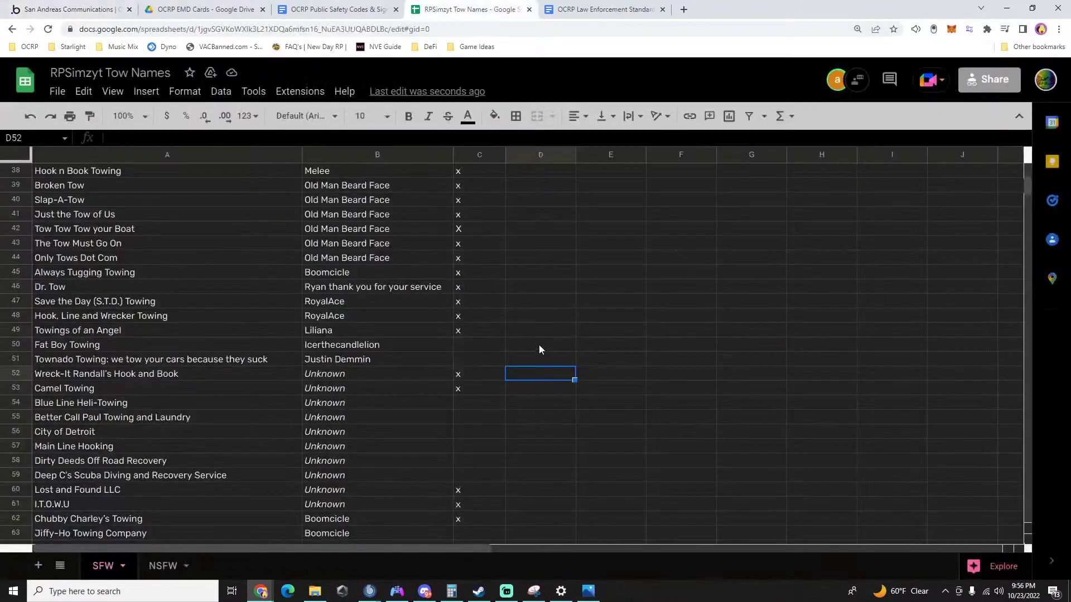
Return to the dispatch page and add the note "county coroner en route eta 1m" to the traffic stop call at 1020 Panorama Drive.
{"action": "key", "text": "Return"}
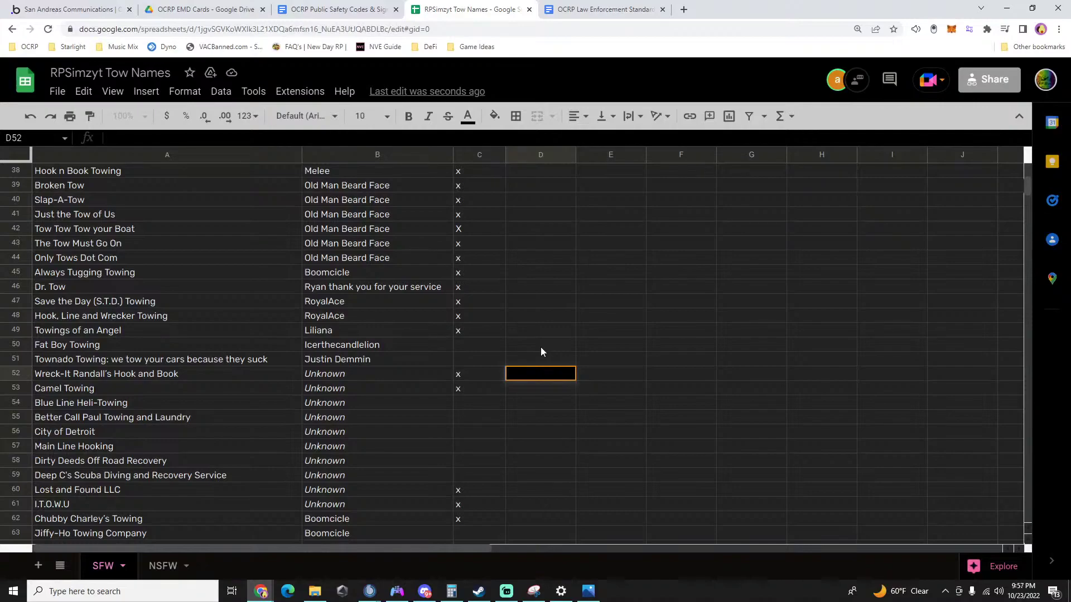
{"action": "left_click", "coordinate": [61, 12]}
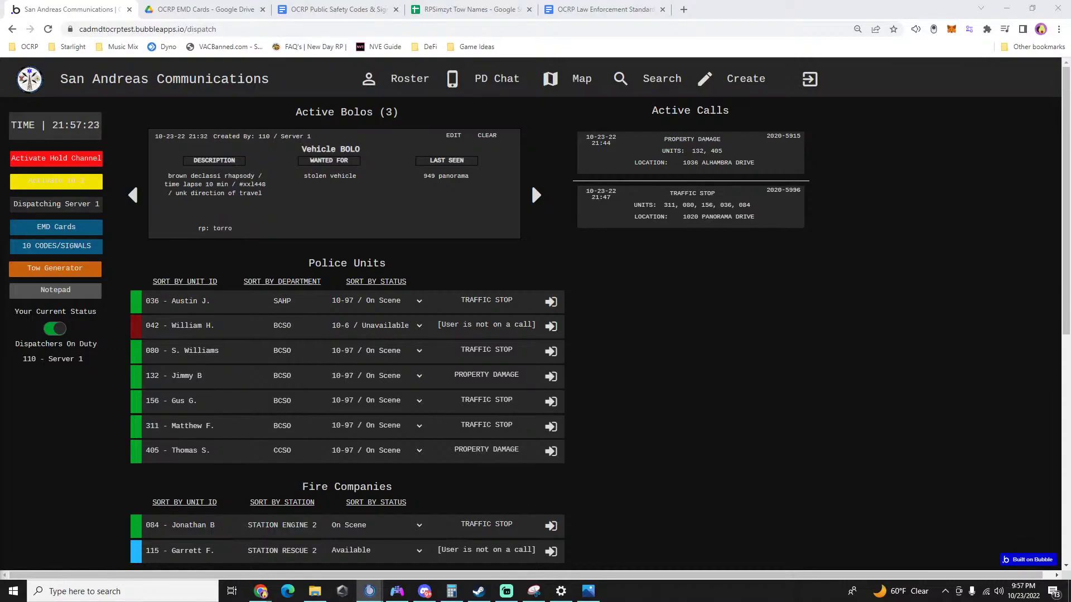
{"action": "left_click", "coordinate": [655, 207]}
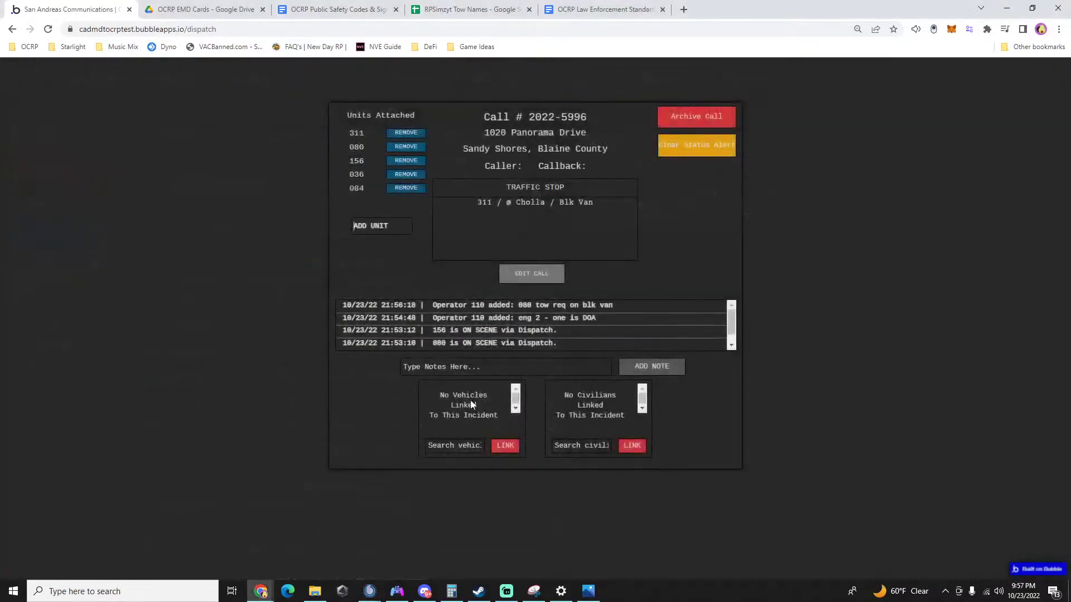
{"action": "type", "text": "county "}
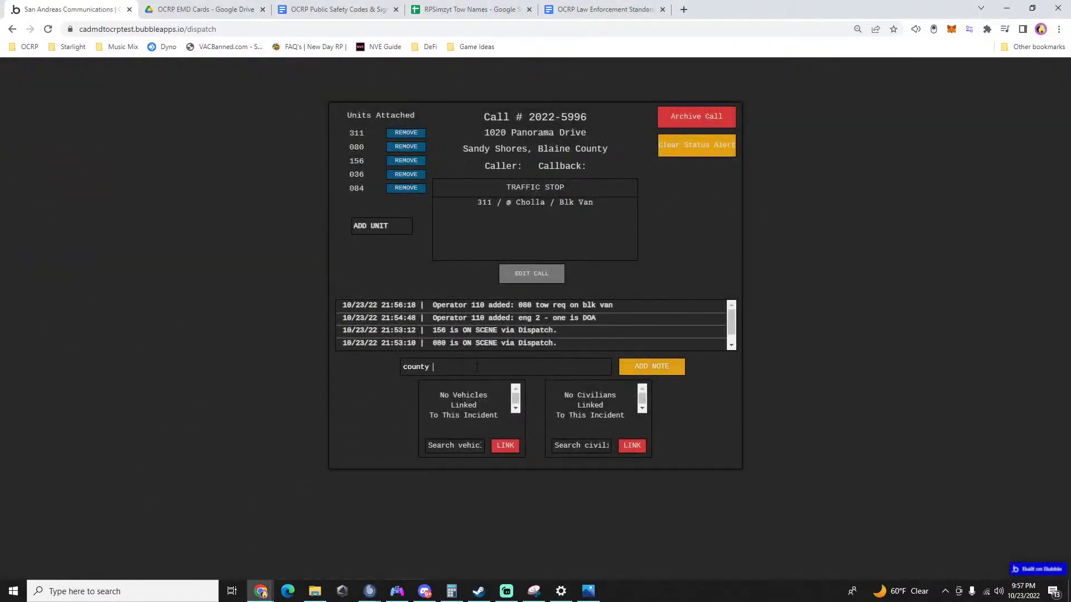
{"action": "type", "text": "coroner en route eta 1m"}
{"action": "key", "text": "Return"}
{"action": "left_click", "coordinate": [758, 346]}
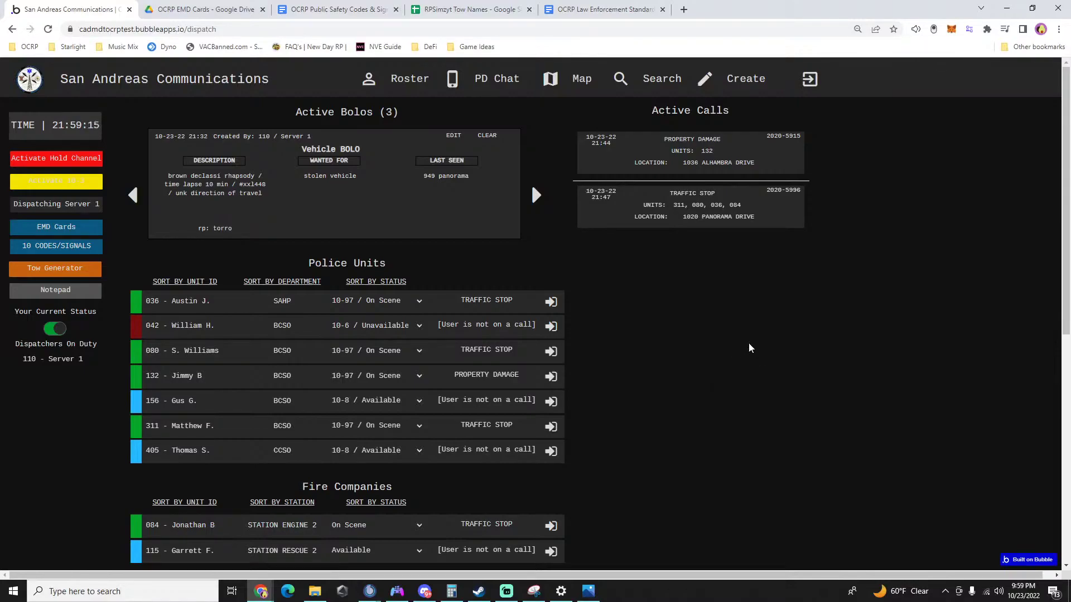
{"action": "left_click", "coordinate": [692, 159]}
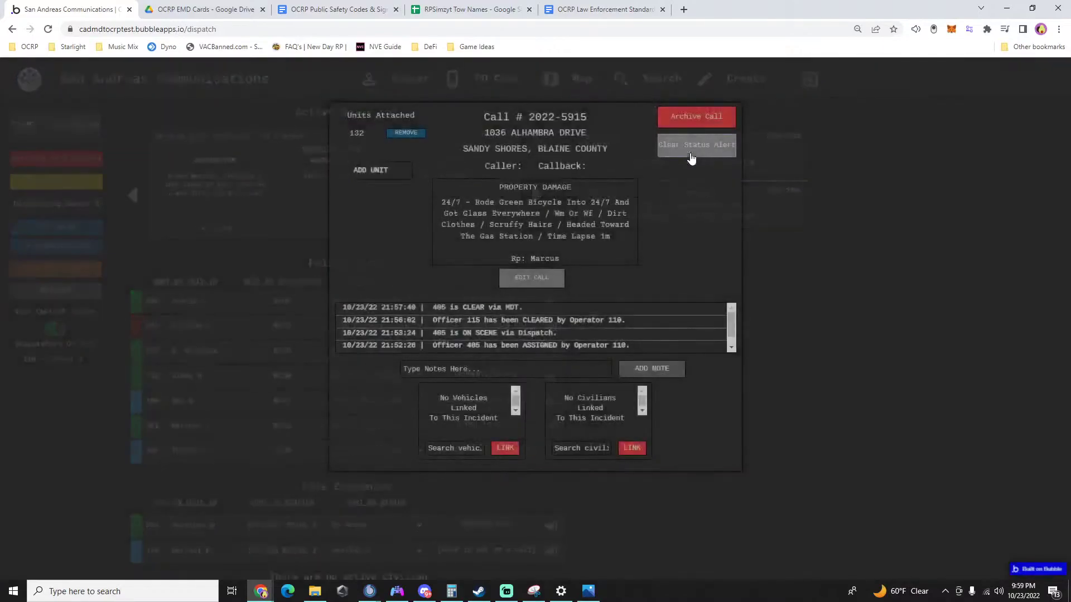
{"action": "left_click", "coordinate": [684, 114]}
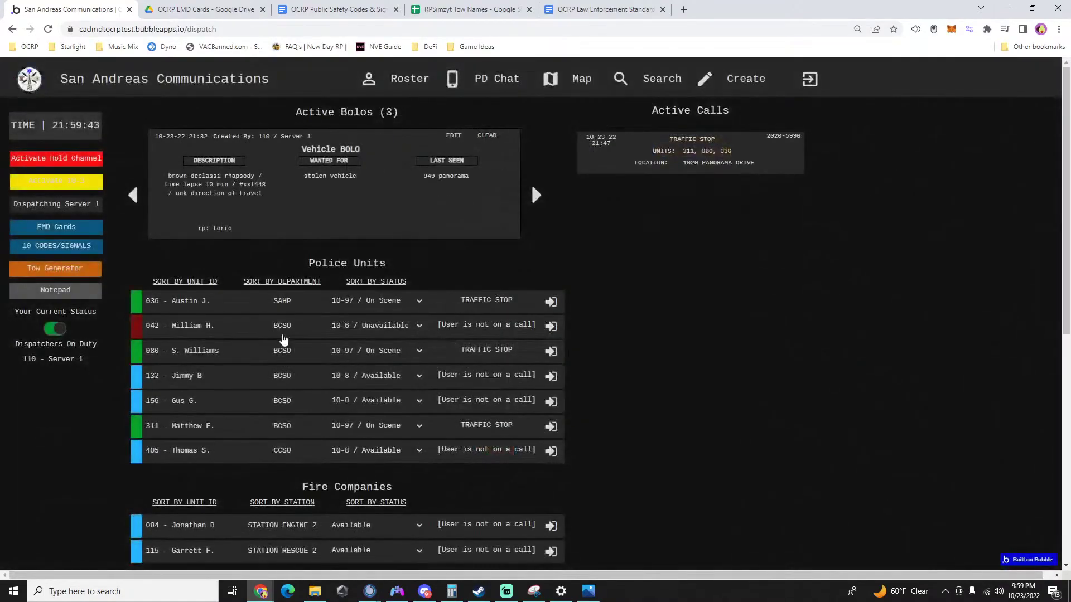
{"action": "left_click", "coordinate": [351, 374]}
{"action": "left_click", "coordinate": [363, 431]}
{"action": "left_click", "coordinate": [684, 160]}
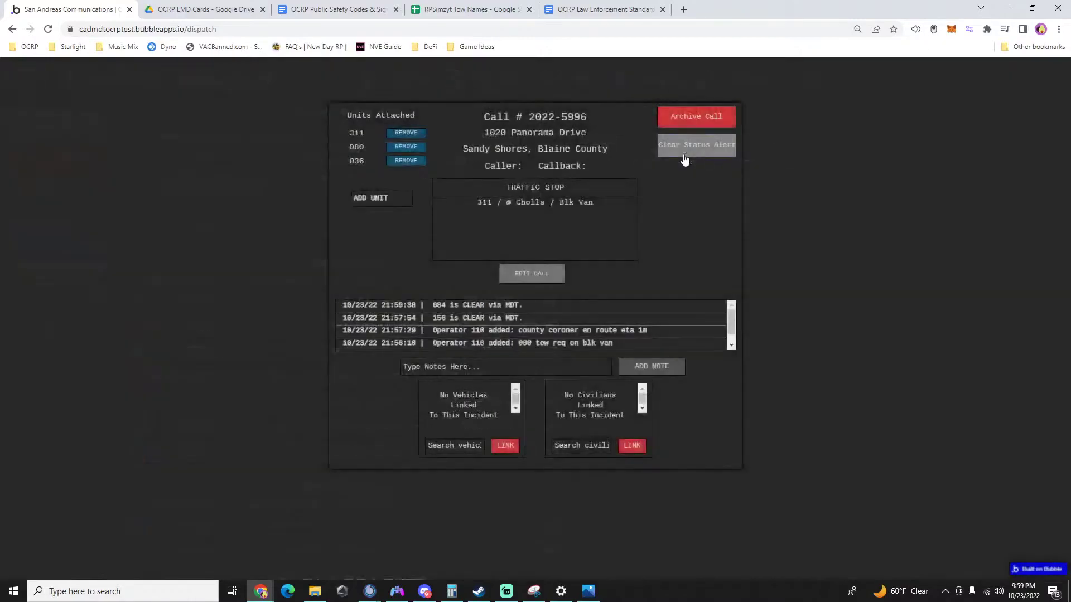
{"action": "left_click", "coordinate": [406, 160]}
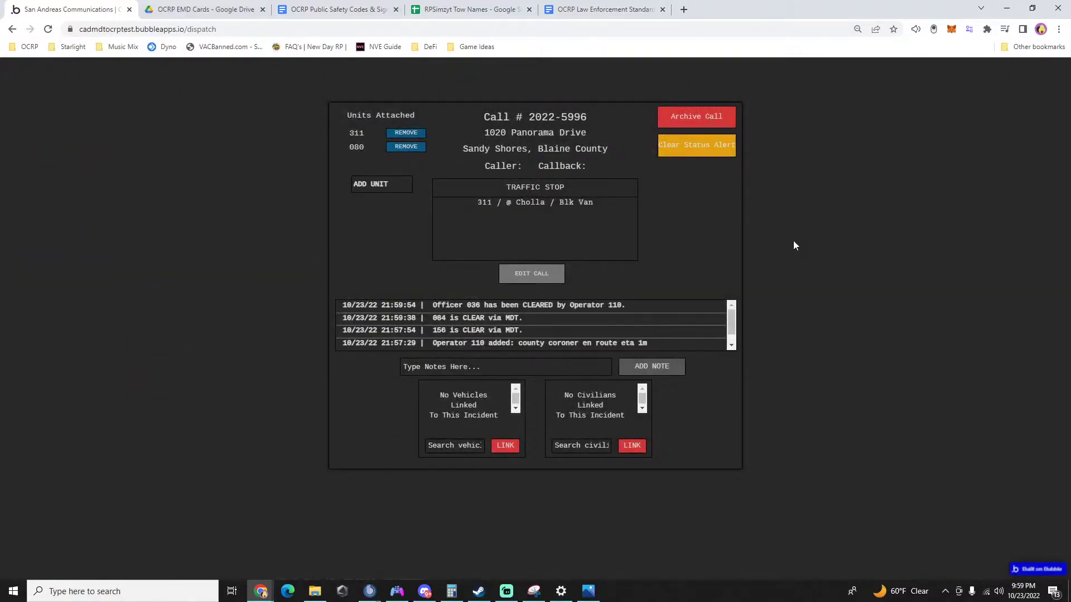
{"action": "left_click", "coordinate": [405, 147]}
{"action": "left_click", "coordinate": [831, 247]}
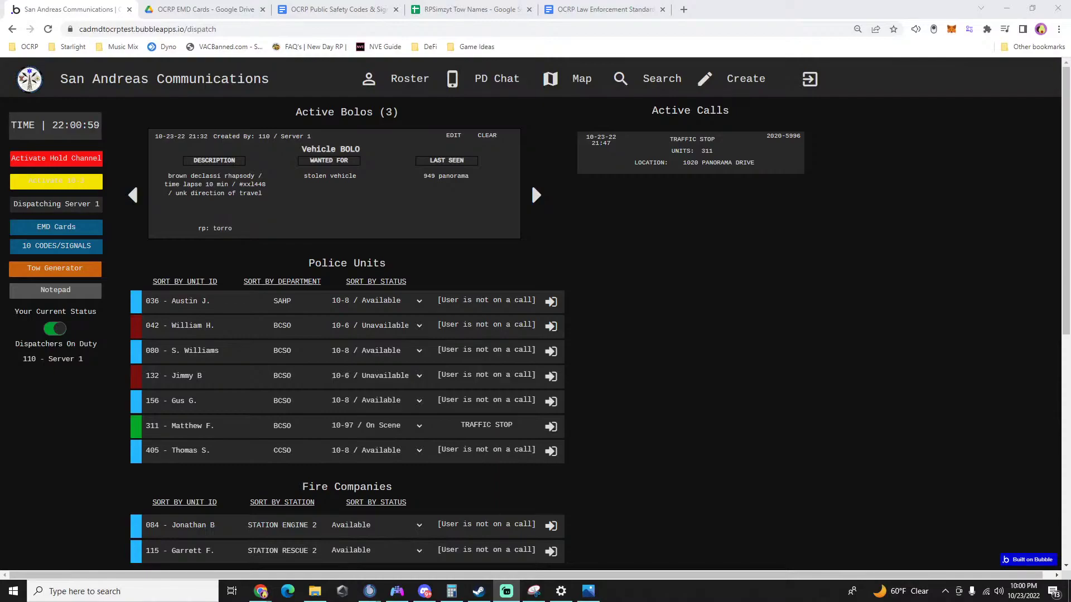
{"action": "key", "text": "alt+Tab"}
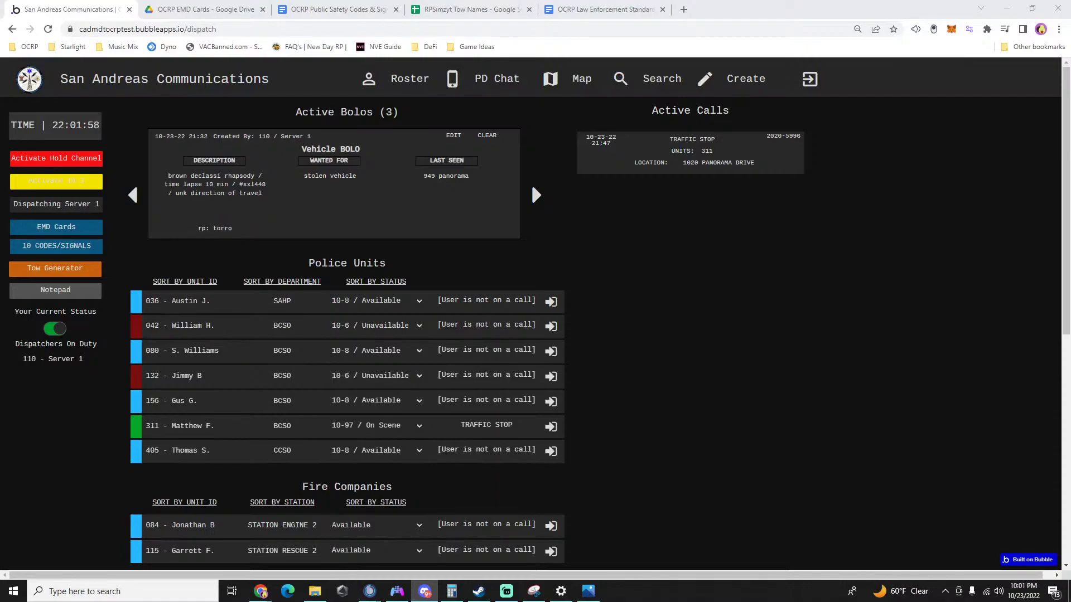
{"action": "key", "text": "alt+Tab"}
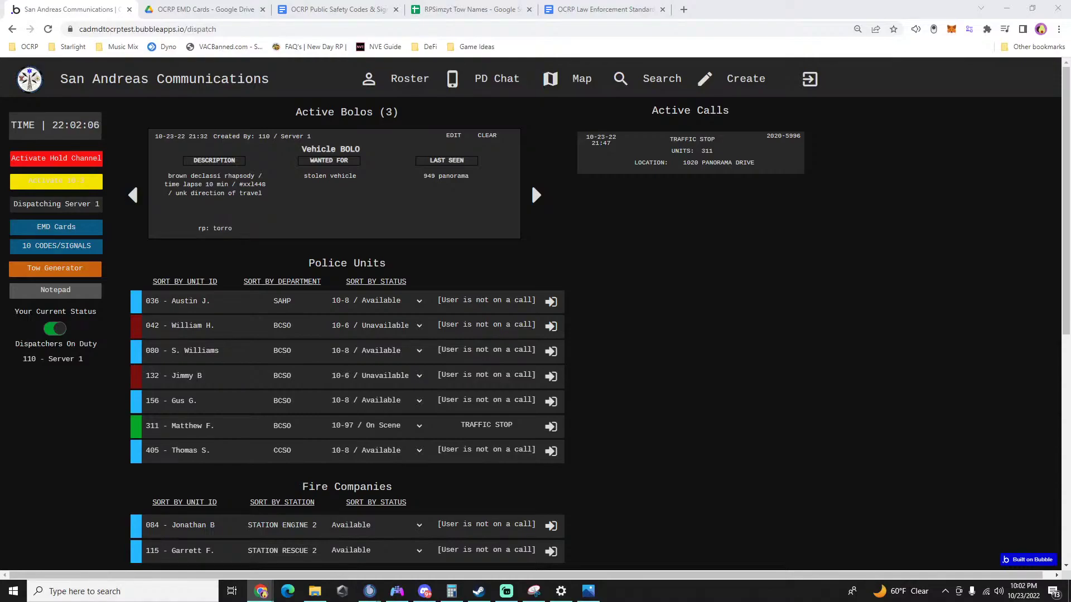
{"action": "key", "text": "alt+Tab"}
{"action": "key", "text": "alt+Tab"}
{"action": "key", "text": "alt+Tab"}
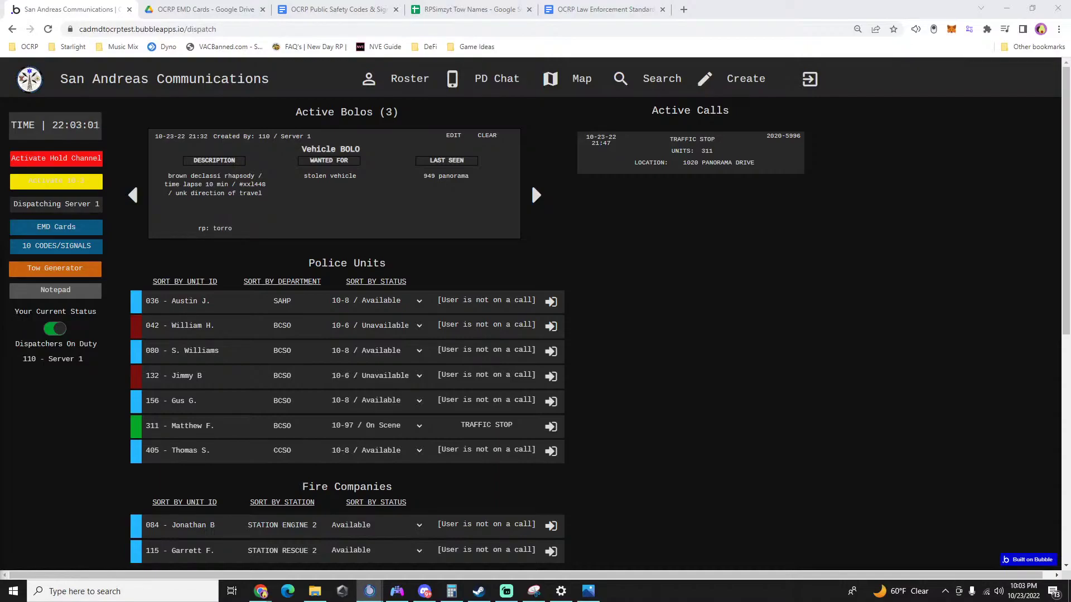
{"action": "key", "text": "alt+Tab"}
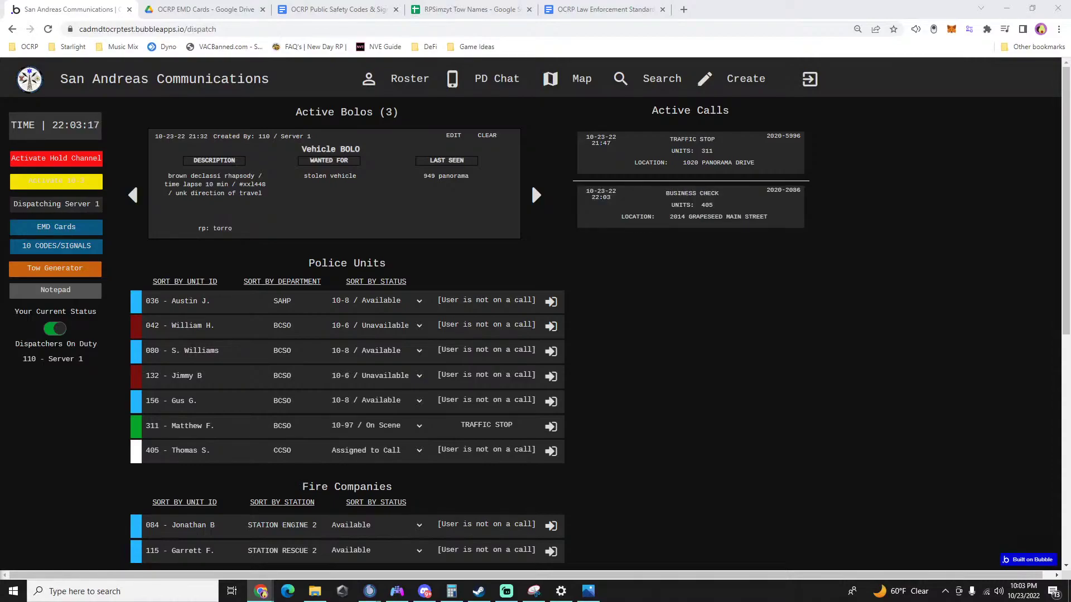
Review the business check call at 2014 Grapeseed Main Street and look up postal 2014 on the dispatch map image.
{"action": "left_click", "coordinate": [689, 218]}
{"action": "left_click", "coordinate": [839, 323]}
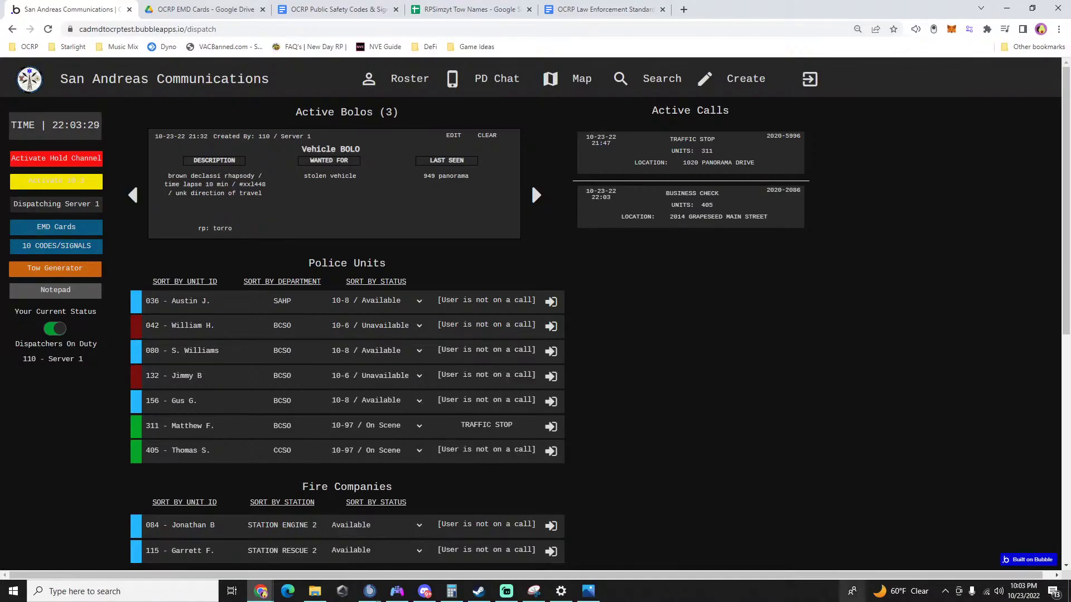
{"action": "left_click", "coordinate": [579, 595]}
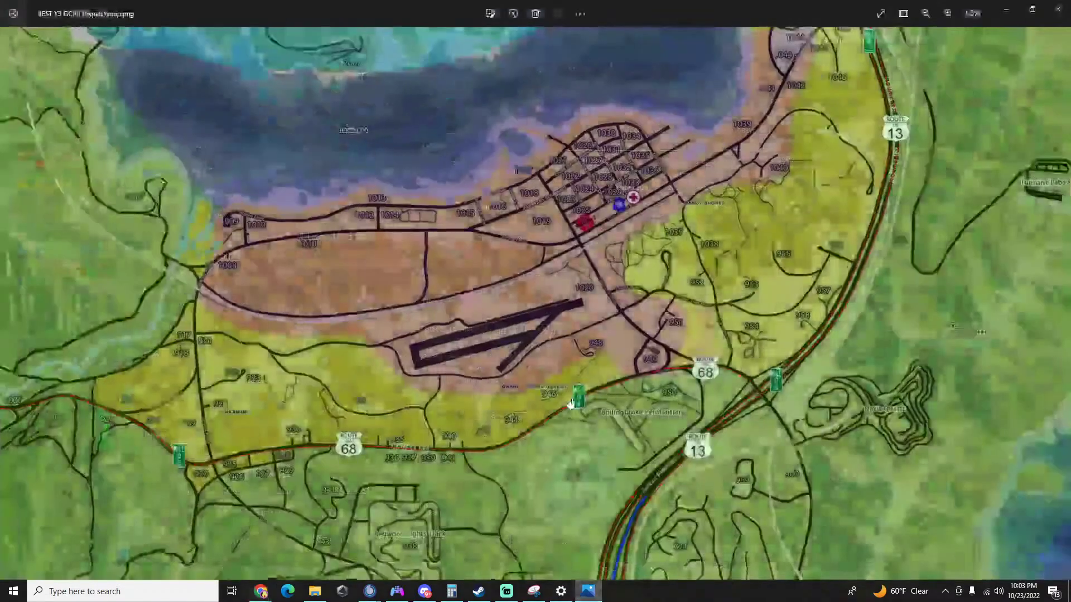
{"action": "scroll", "coordinate": [569, 383], "scroll_direction": "up", "scroll_amount": 3}
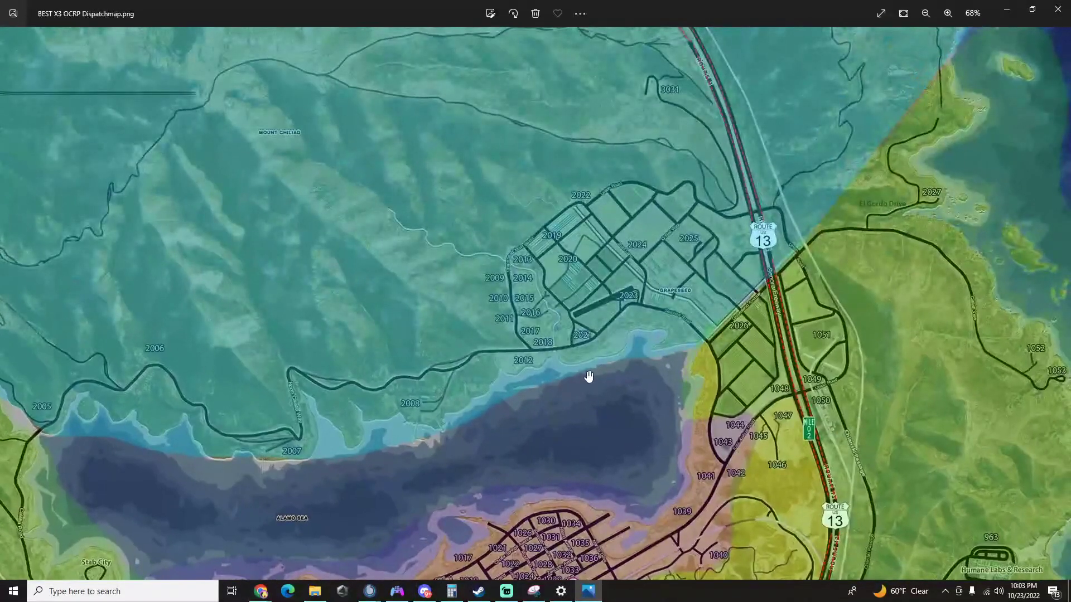
{"action": "scroll", "coordinate": [526, 328], "scroll_direction": "up", "scroll_amount": 5}
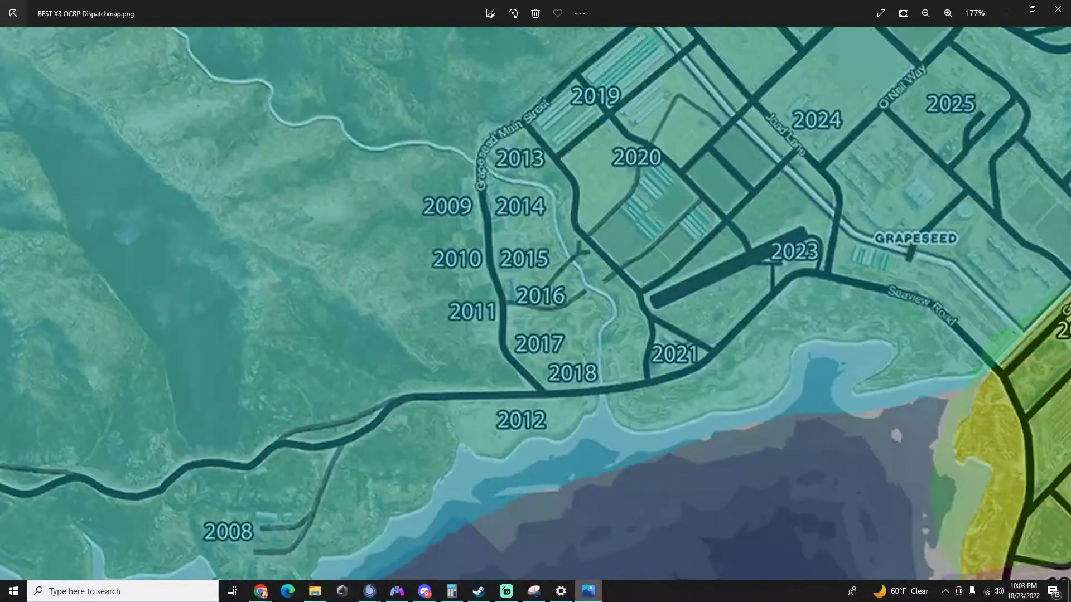
{"action": "left_click", "coordinate": [589, 593]}
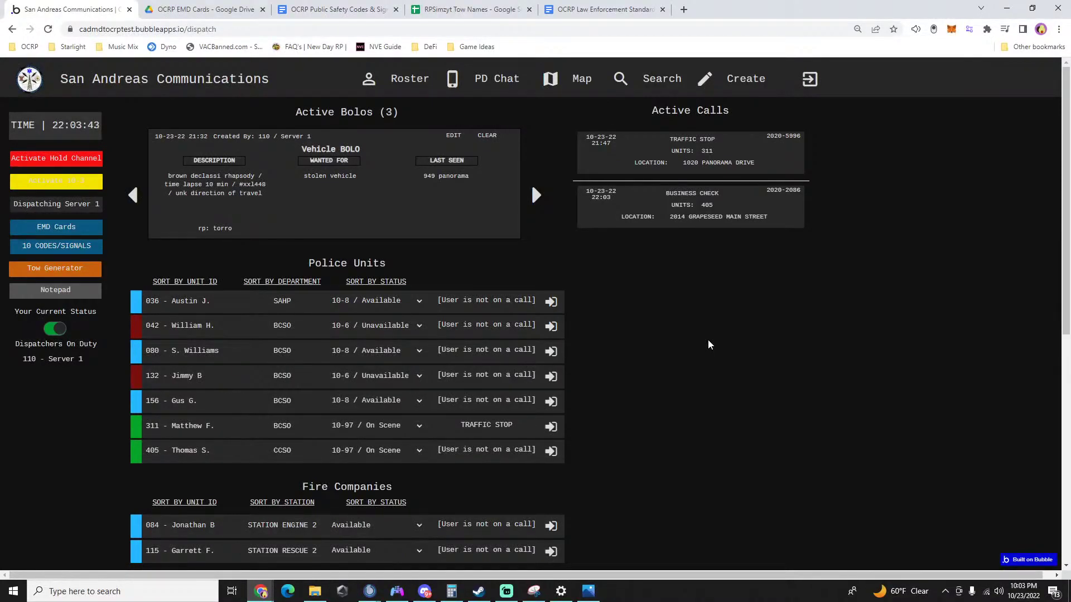
Set police unit 132's status to 10-8 / Available and archive the traffic stop call at 1020 Panorama Drive.
{"action": "left_click", "coordinate": [394, 375]}
{"action": "left_click", "coordinate": [355, 445]}
{"action": "left_click", "coordinate": [669, 157]}
{"action": "left_click", "coordinate": [690, 146]}
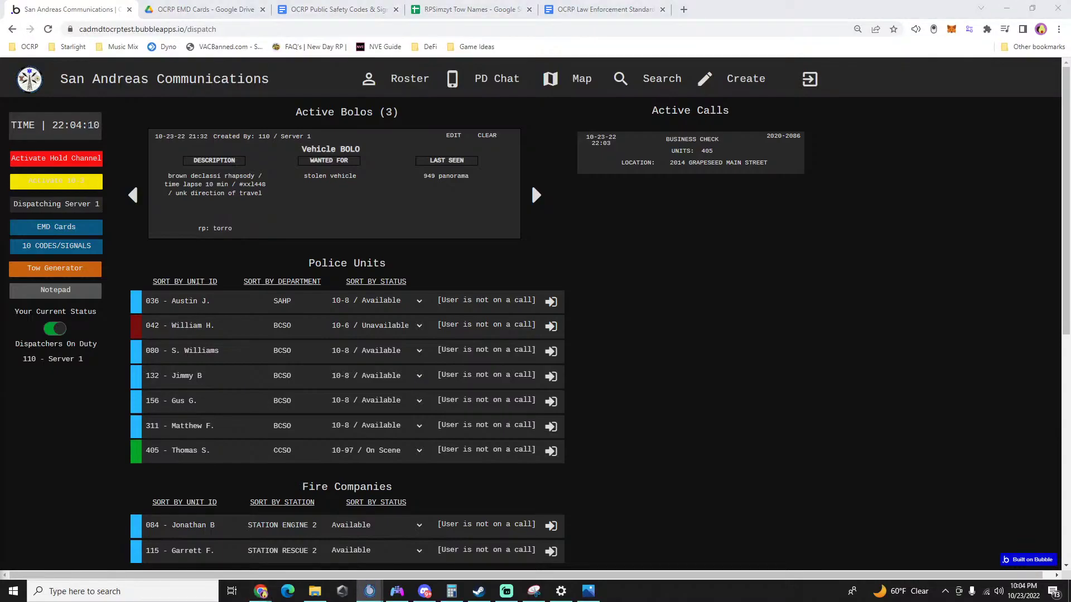
{"action": "key", "text": "alt+Tab"}
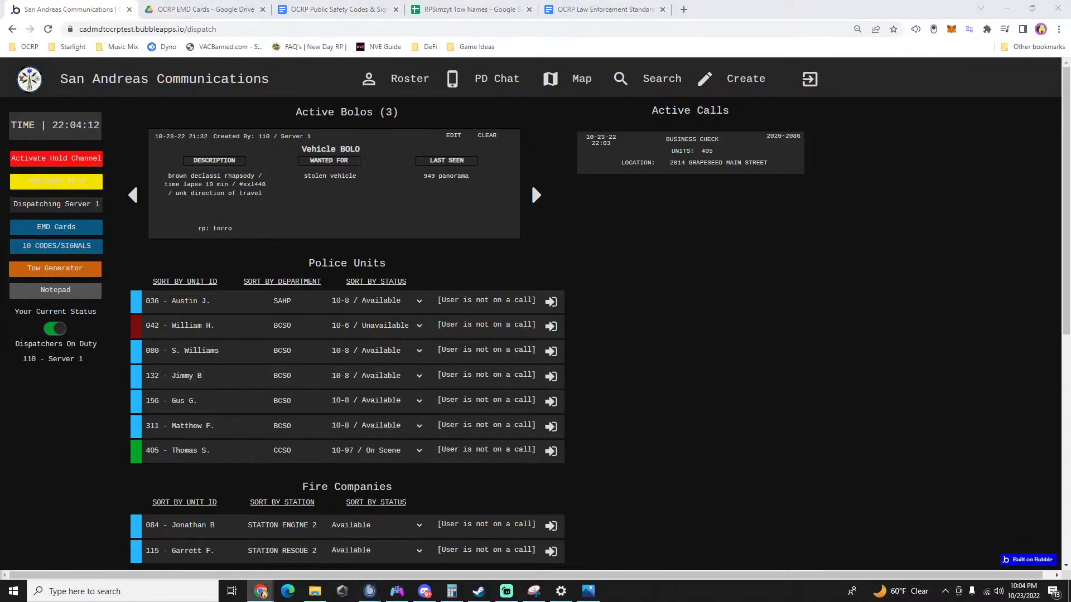
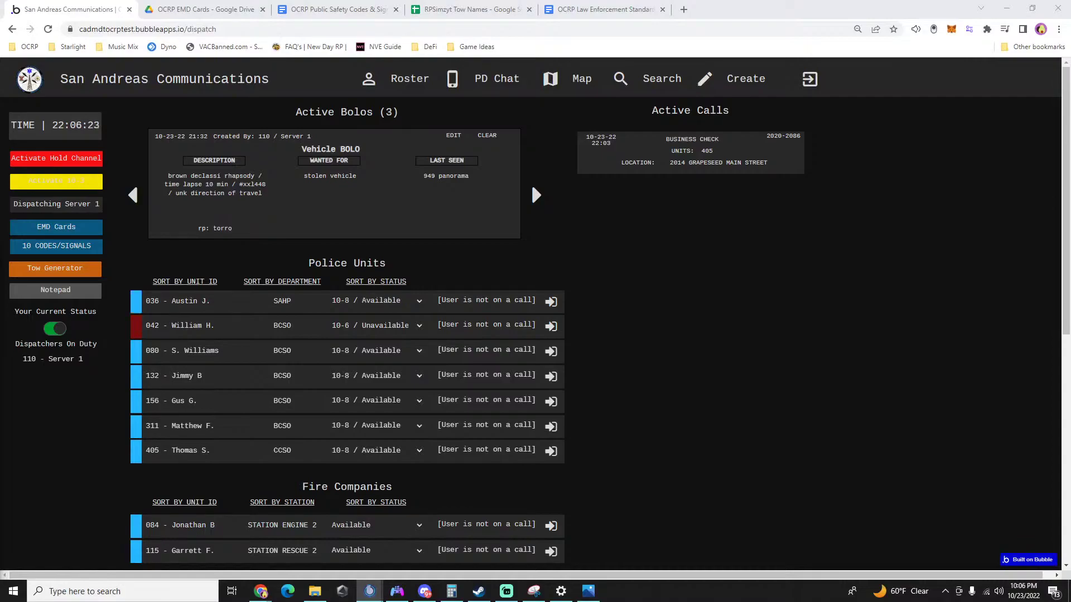
{"action": "scroll", "coordinate": [499, 382], "scroll_direction": "down", "scroll_amount": 3}
{"action": "scroll", "coordinate": [486, 384], "scroll_direction": "up", "scroll_amount": 2}
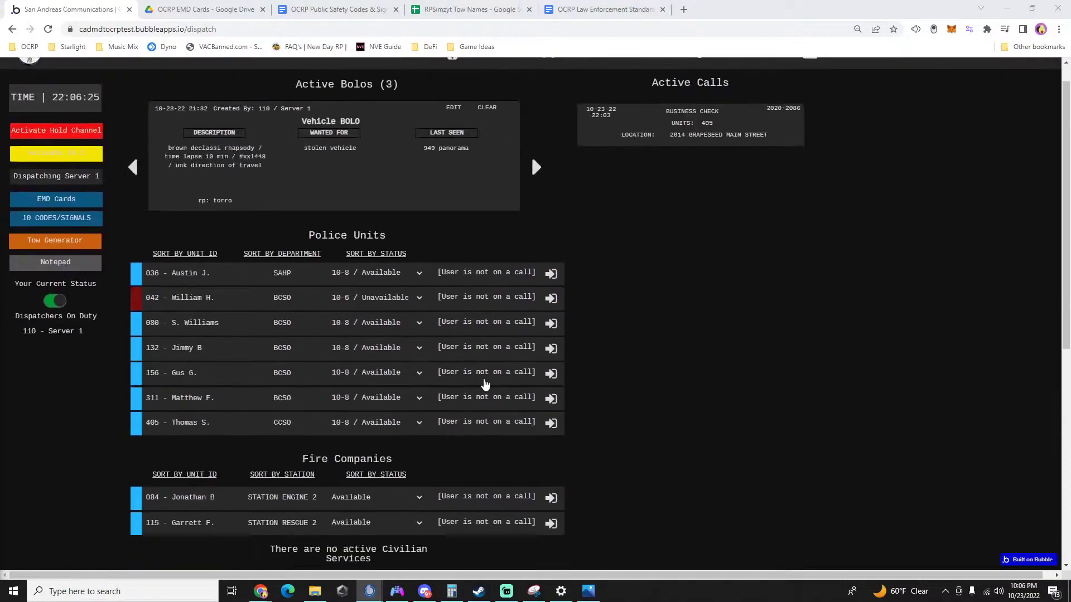
{"action": "scroll", "coordinate": [484, 385], "scroll_direction": "down", "scroll_amount": 2}
{"action": "scroll", "coordinate": [461, 377], "scroll_direction": "up", "scroll_amount": 3}
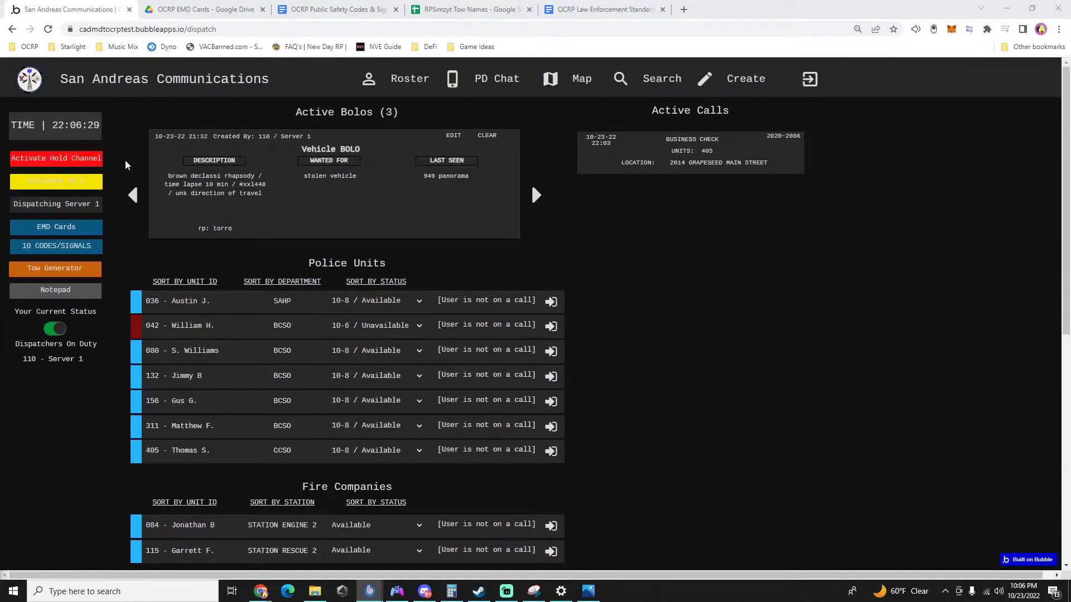
Clear the vehicle BOLO for the chrome Tesla with pink / red rims and set police unit 042's status to 10-8 / Available.
{"action": "left_click", "coordinate": [132, 196]}
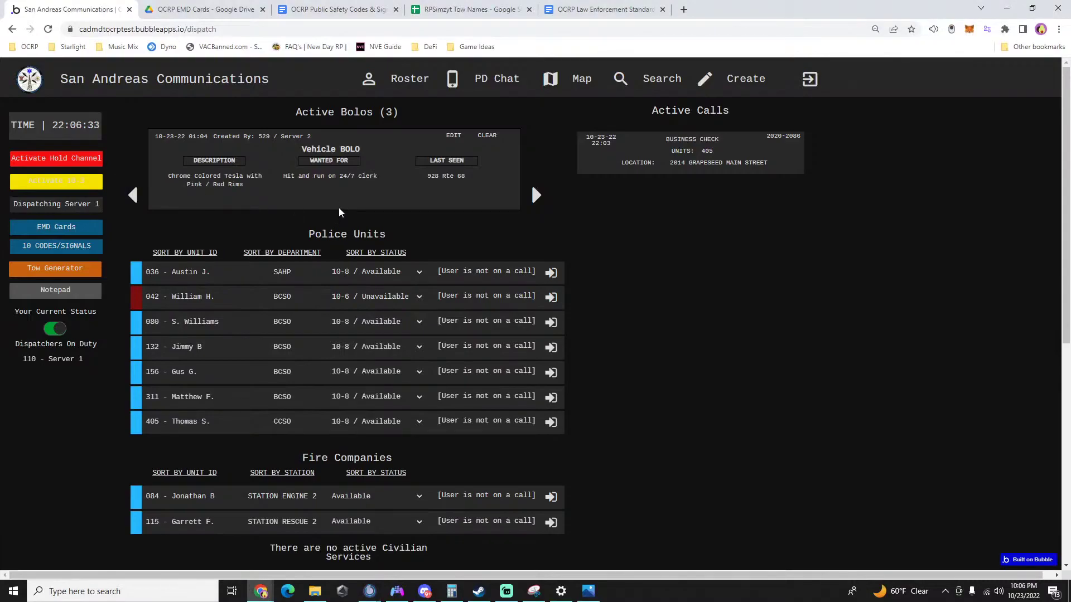
{"action": "left_click", "coordinate": [486, 136]}
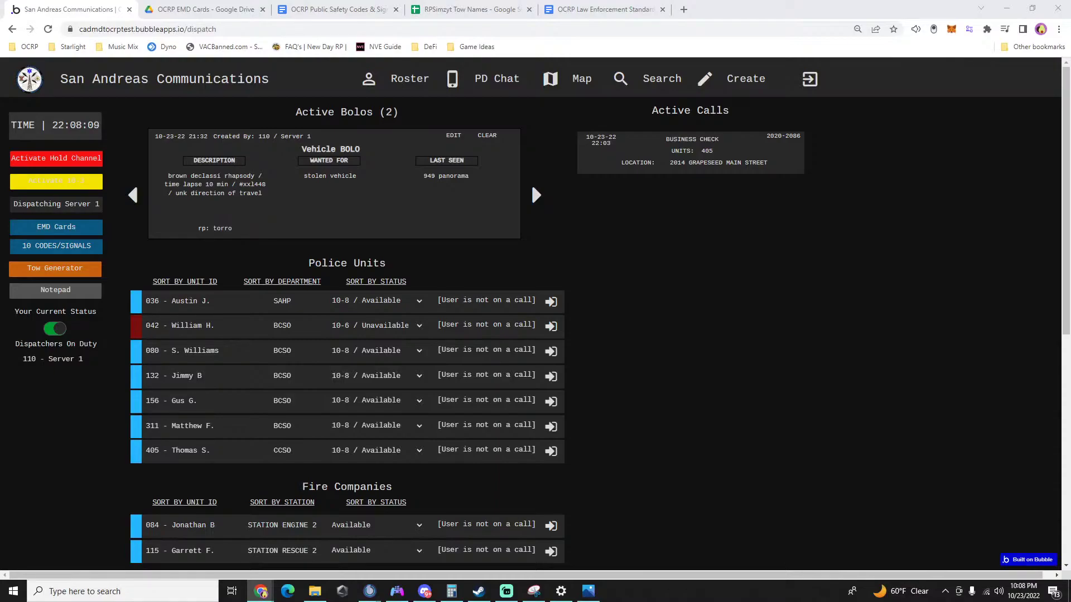
{"action": "left_click", "coordinate": [376, 327]}
{"action": "left_click", "coordinate": [367, 392]}
Start a new call at postal 1019, Joshua Road, and enter "wb" as the call description.
{"action": "left_click", "coordinate": [747, 79]}
{"action": "left_click", "coordinate": [741, 115]}
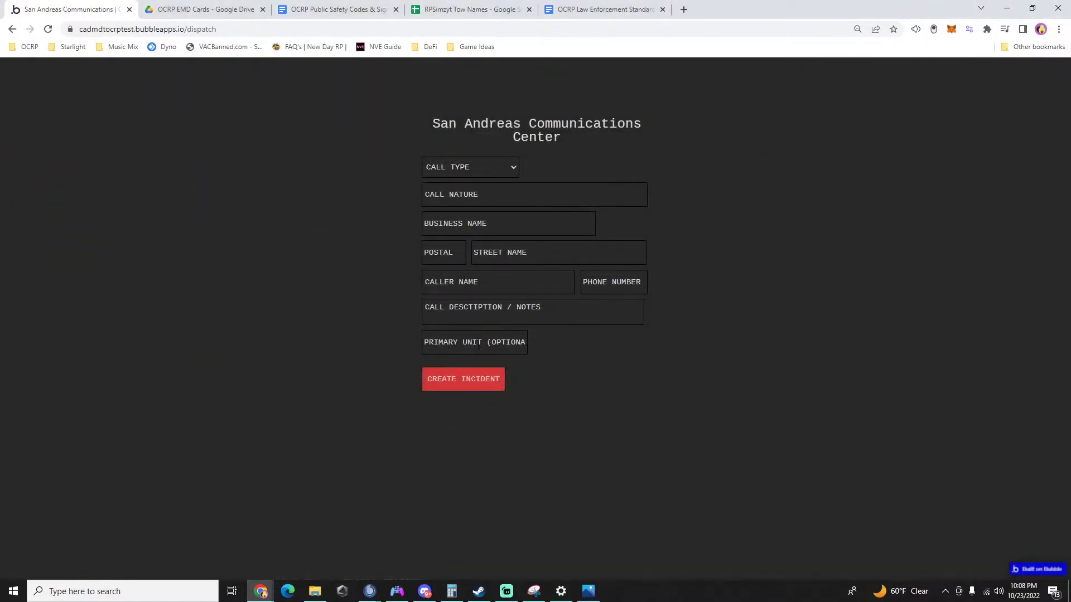
{"action": "type", "text": "1019"}
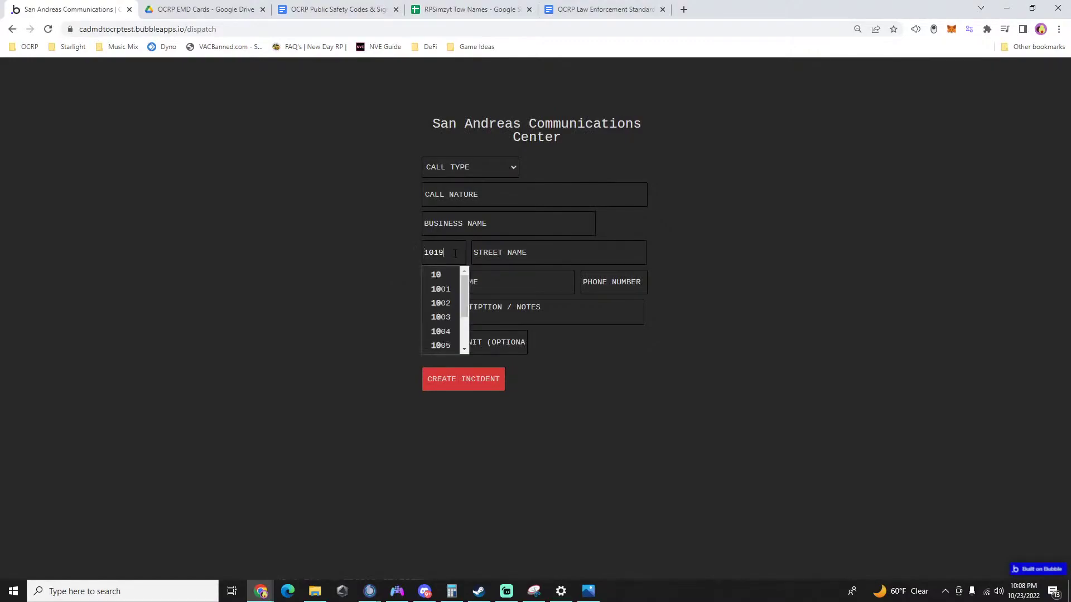
{"action": "left_click", "coordinate": [451, 279]}
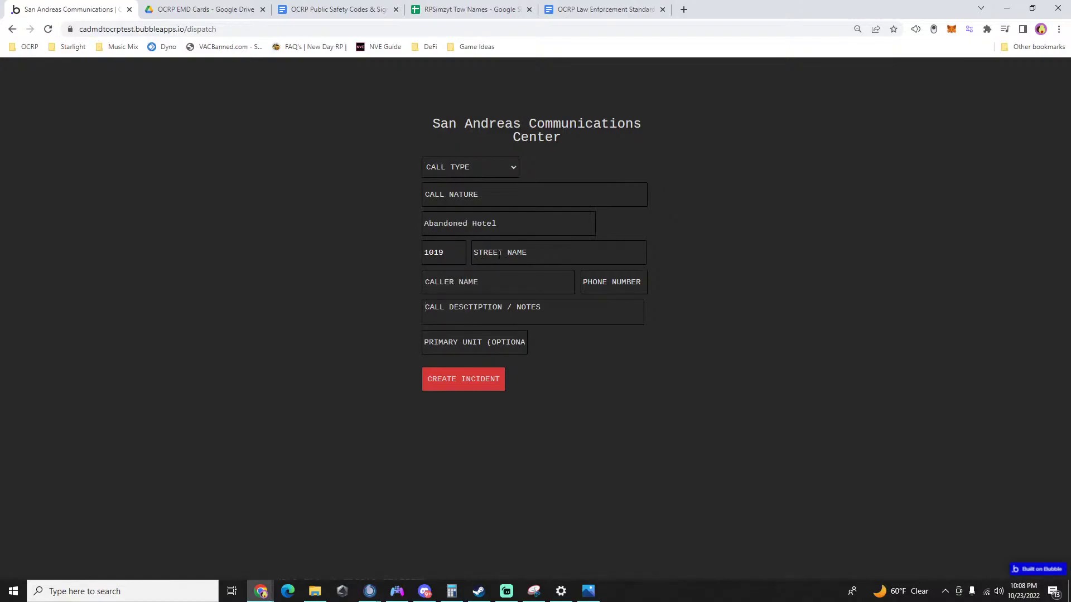
{"action": "left_click", "coordinate": [498, 253]}
{"action": "type", "text": "Joshua"}
{"action": "left_click", "coordinate": [506, 290]}
{"action": "type", "text": "wb"}
Set the new call's type to Police and its nature to "shots fired / /10-31".
{"action": "left_click", "coordinate": [449, 170]}
{"action": "left_click", "coordinate": [446, 179]}
{"action": "left_click", "coordinate": [459, 200]}
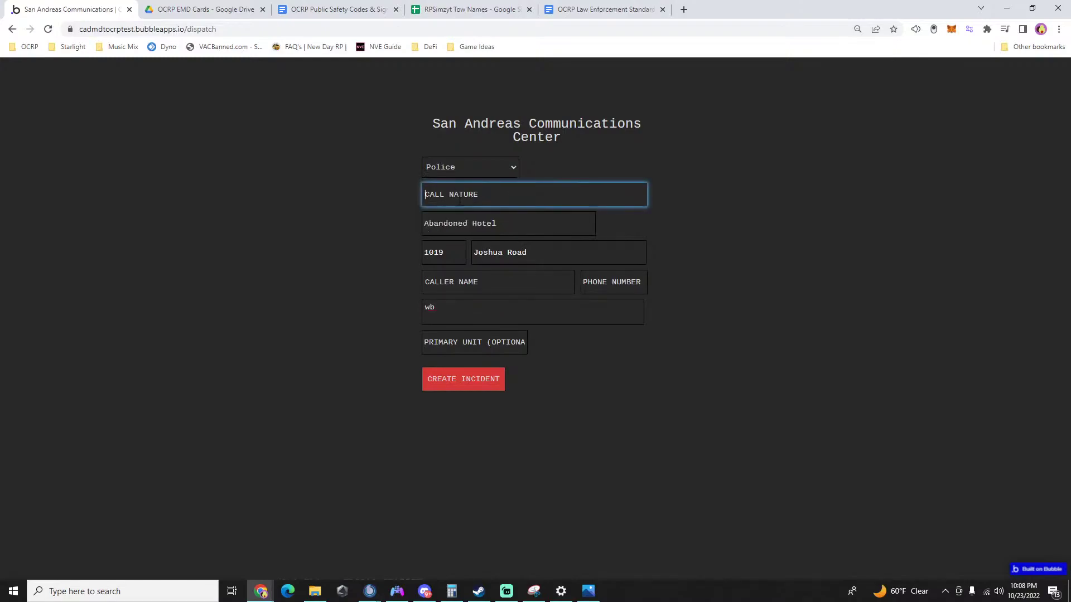
{"action": "type", "text": "shots fired"}
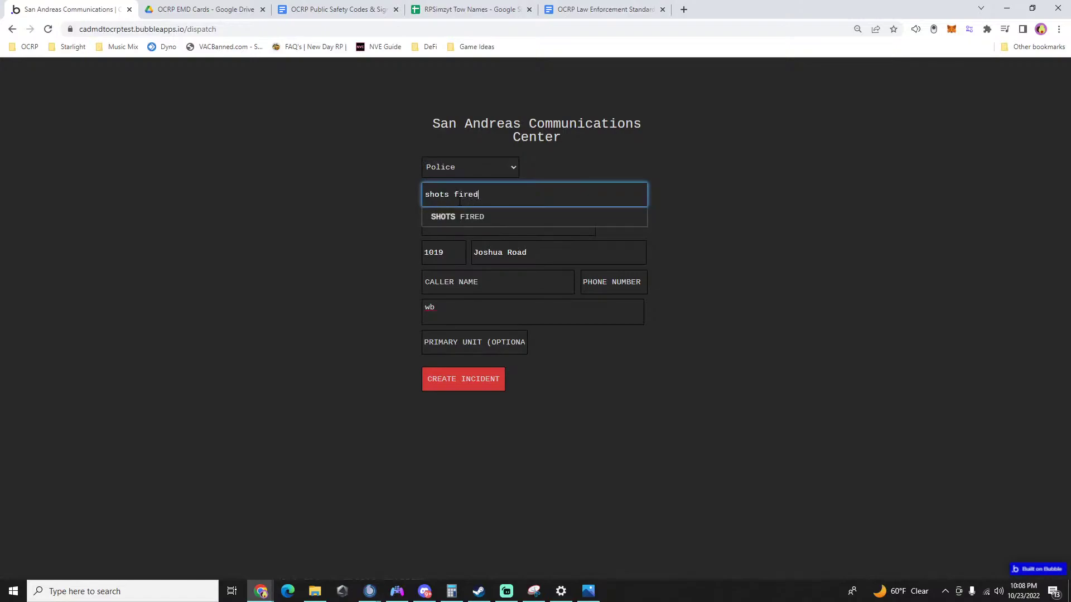
{"action": "type", "text": " / /10"}
{"action": "type", "text": "-S1"}
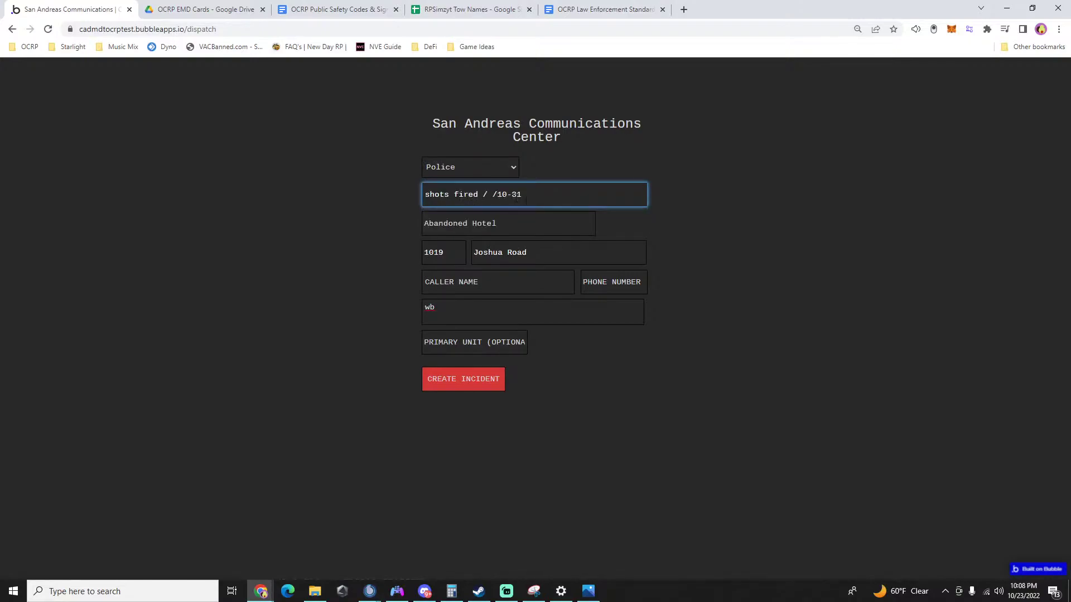
Complete the call description as "080/156 wb 89elys12" and create the incident.
{"action": "left_click", "coordinate": [478, 310]}
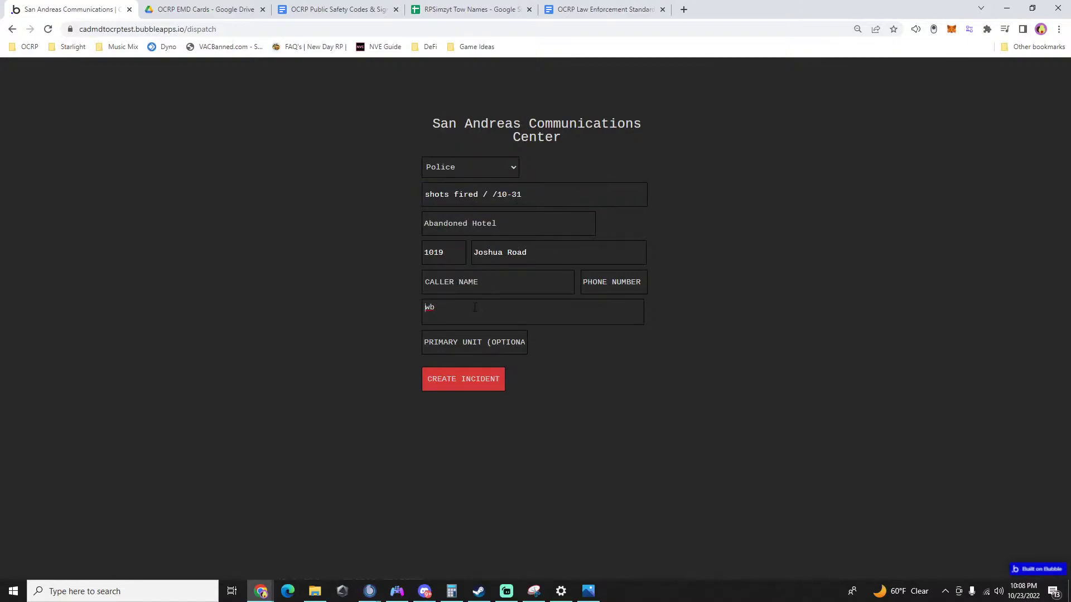
{"action": "type", "text": "080/wb 89elys12"}
{"action": "left_click", "coordinate": [442, 308]}
{"action": "type", "text": "156"}
{"action": "left_click", "coordinate": [456, 384]}
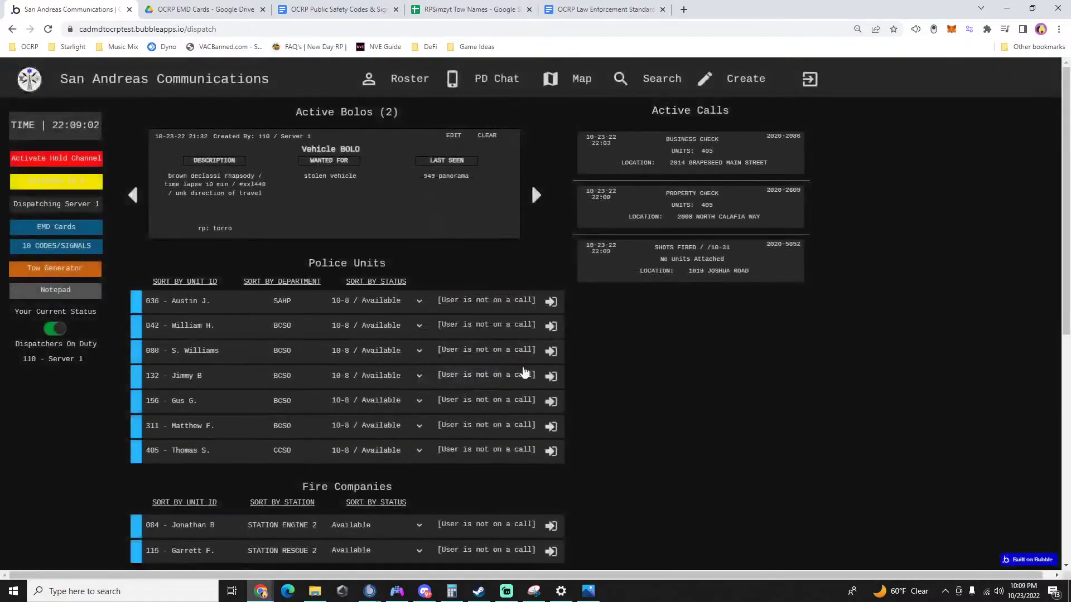
{"action": "type", "text": "080"}
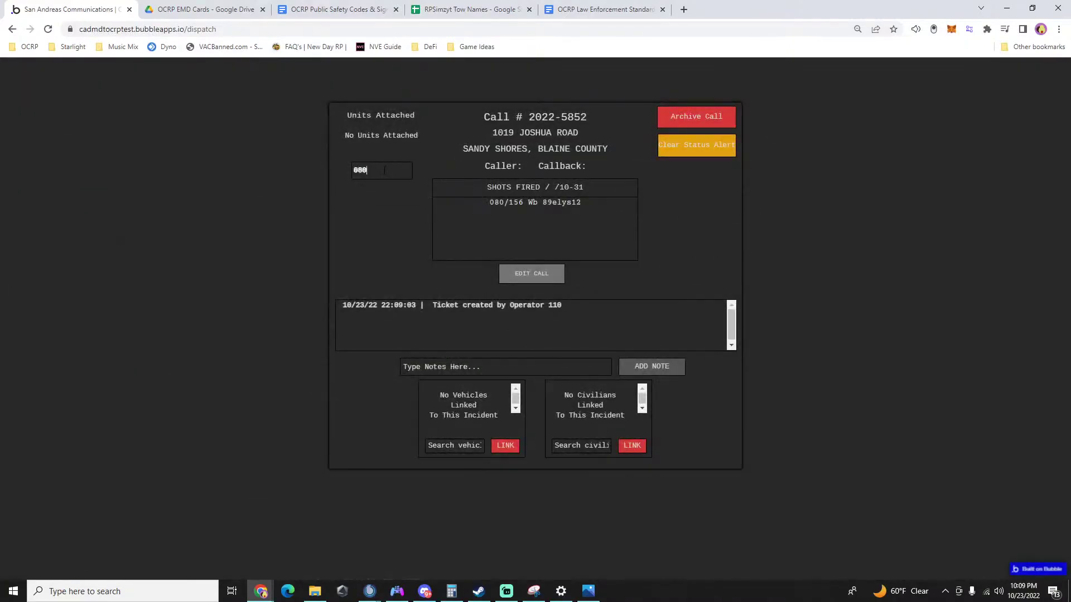
{"action": "left_click", "coordinate": [382, 187]}
{"action": "type", "text": "156"}
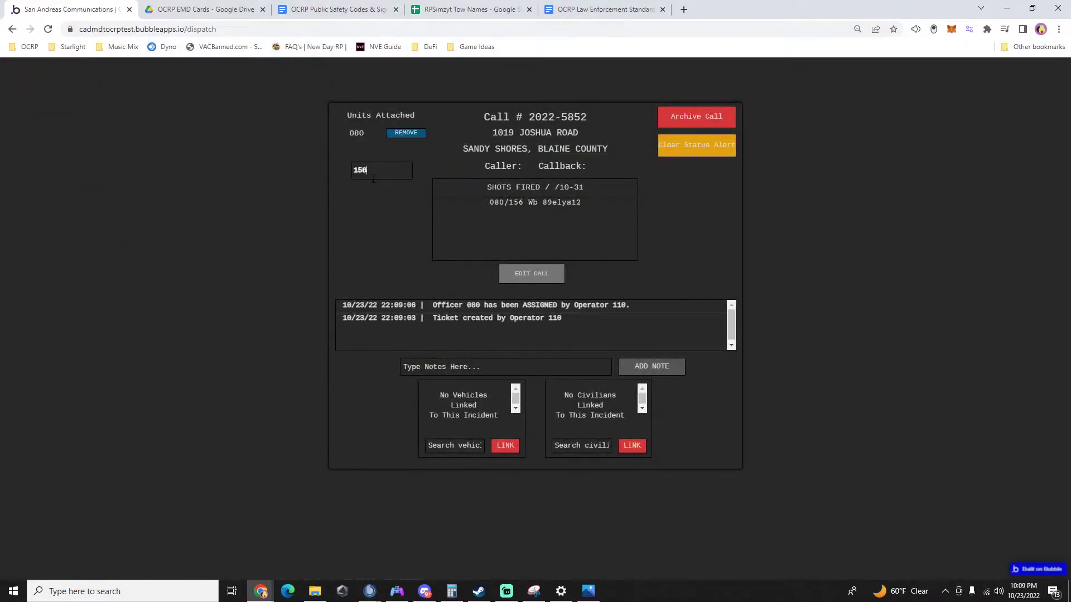
{"action": "left_click", "coordinate": [370, 186]}
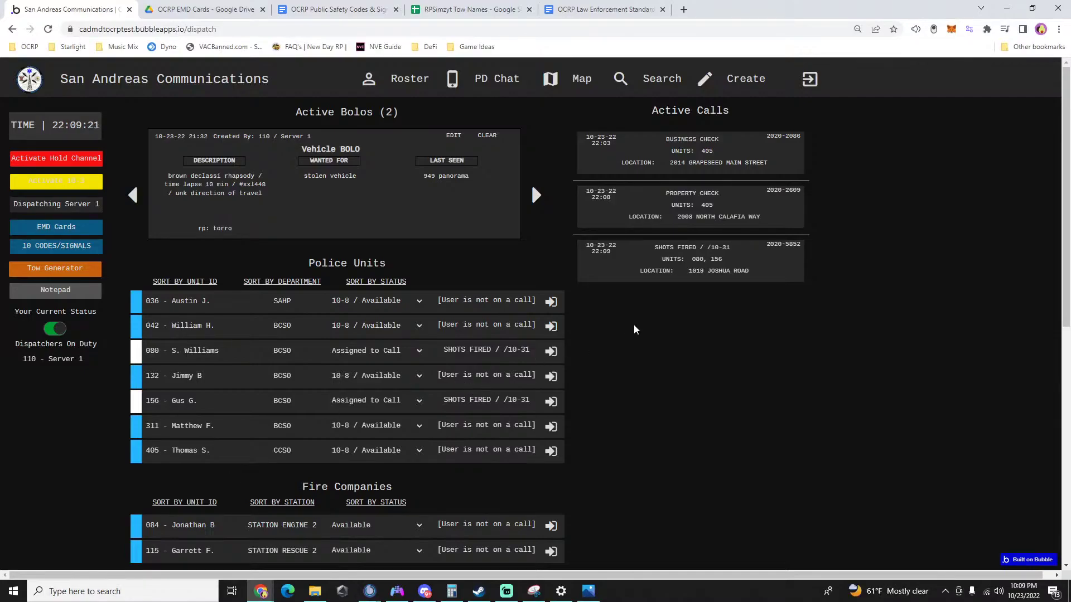
Reopen the Joshua Road shots fired call, attach police unit 042, and return to the dispatch overview.
{"action": "left_click", "coordinate": [705, 269]}
{"action": "type", "text": "042"}
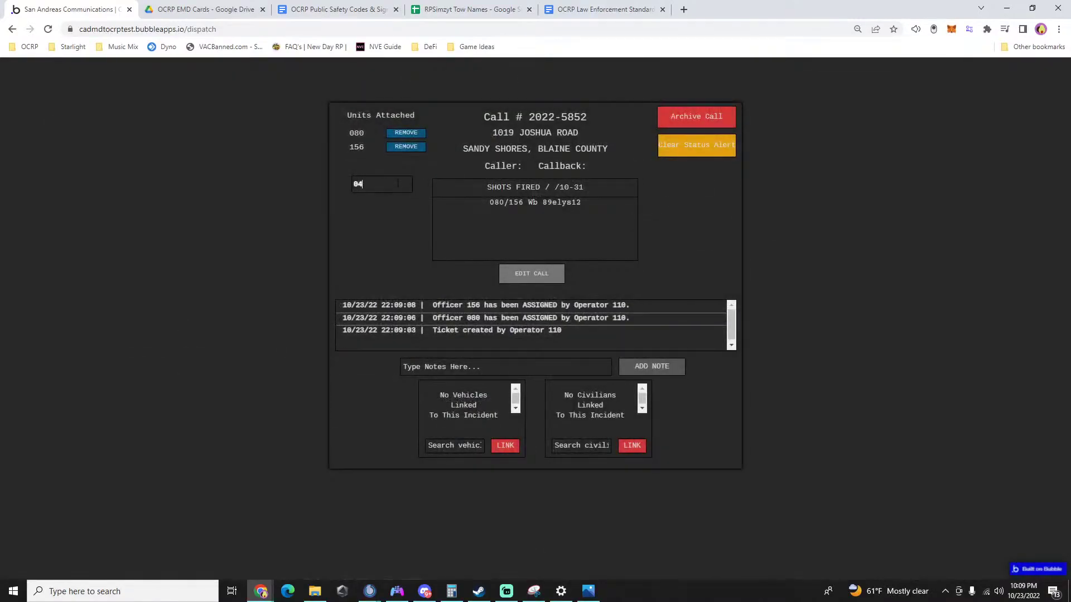
{"action": "left_click", "coordinate": [385, 204]}
{"action": "left_click", "coordinate": [808, 268]}
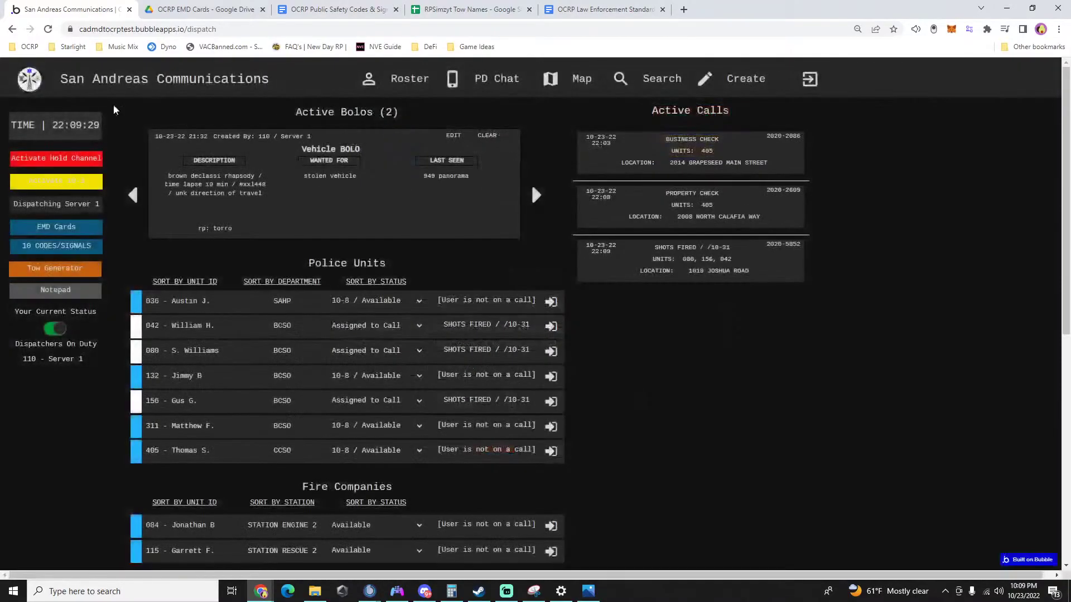
Open the Joshua Road shots fired call again and enter 132 as an additional unit to attach.
{"action": "left_click", "coordinate": [704, 271]}
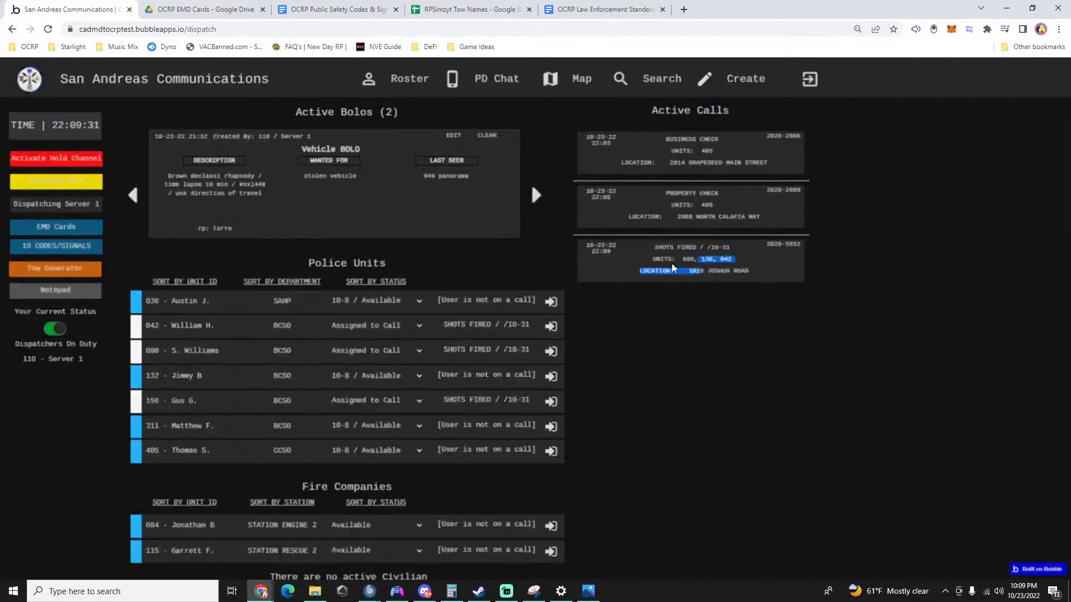
{"action": "left_click", "coordinate": [361, 199]}
{"action": "type", "text": "132"}
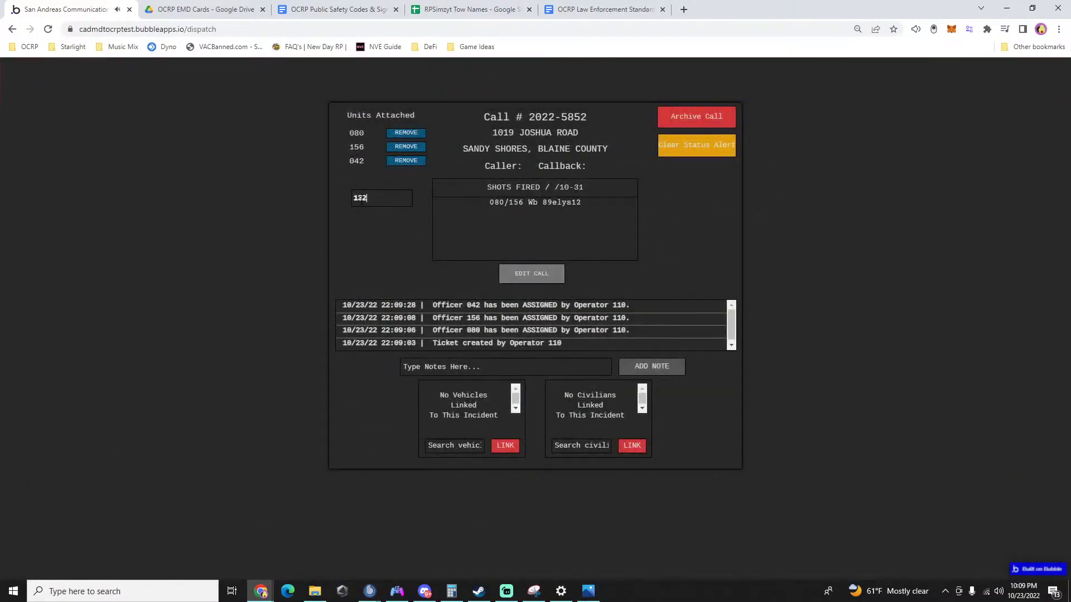
{"action": "left_click", "coordinate": [368, 216]}
{"action": "left_click", "coordinate": [833, 342]}
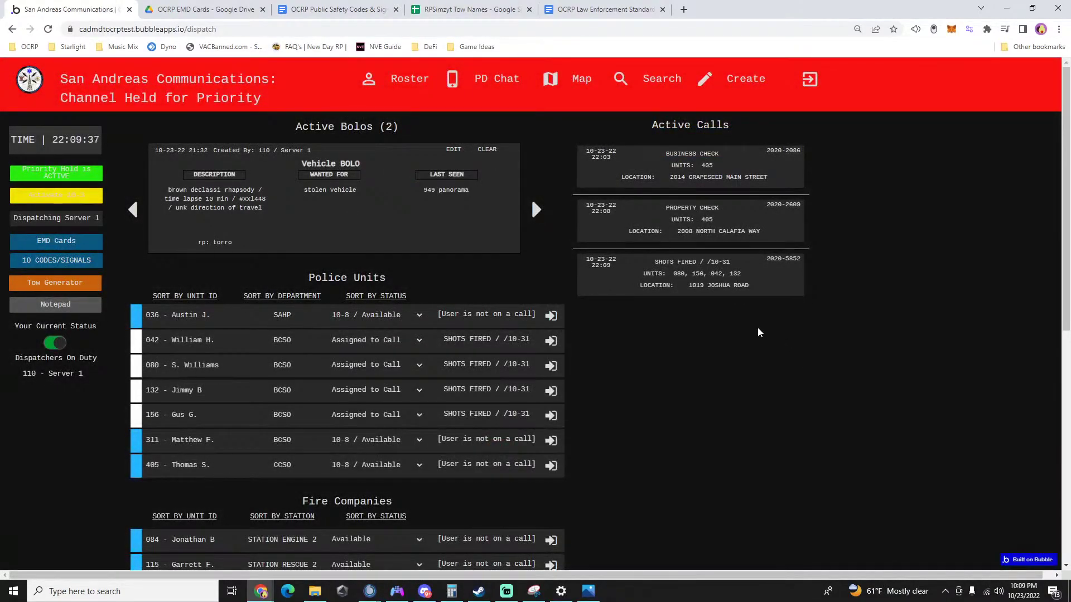
{"action": "left_click", "coordinate": [676, 290]}
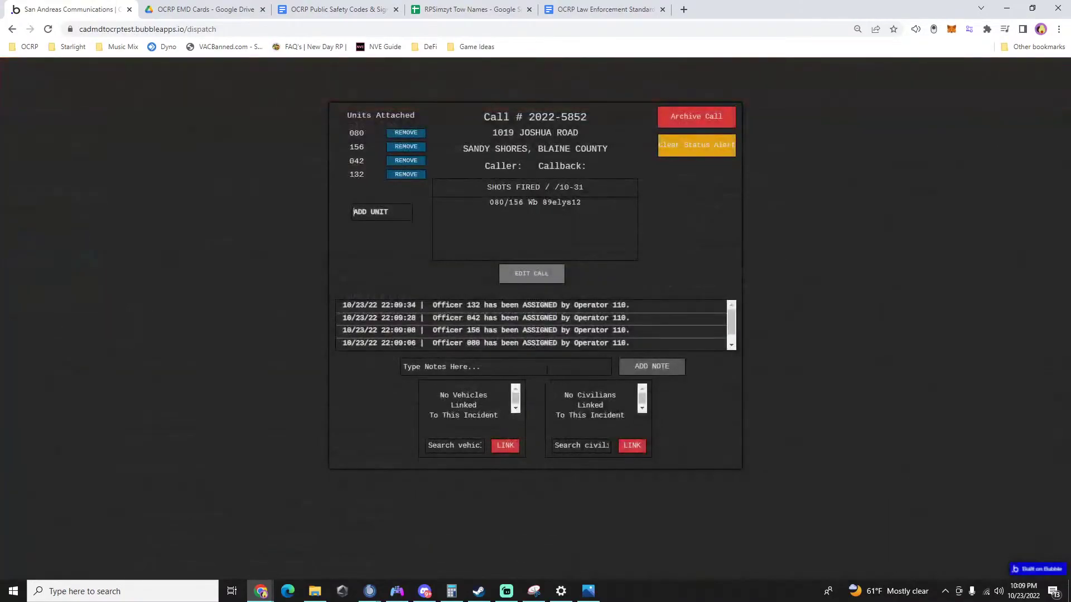
{"action": "type", "text": "916 route"}
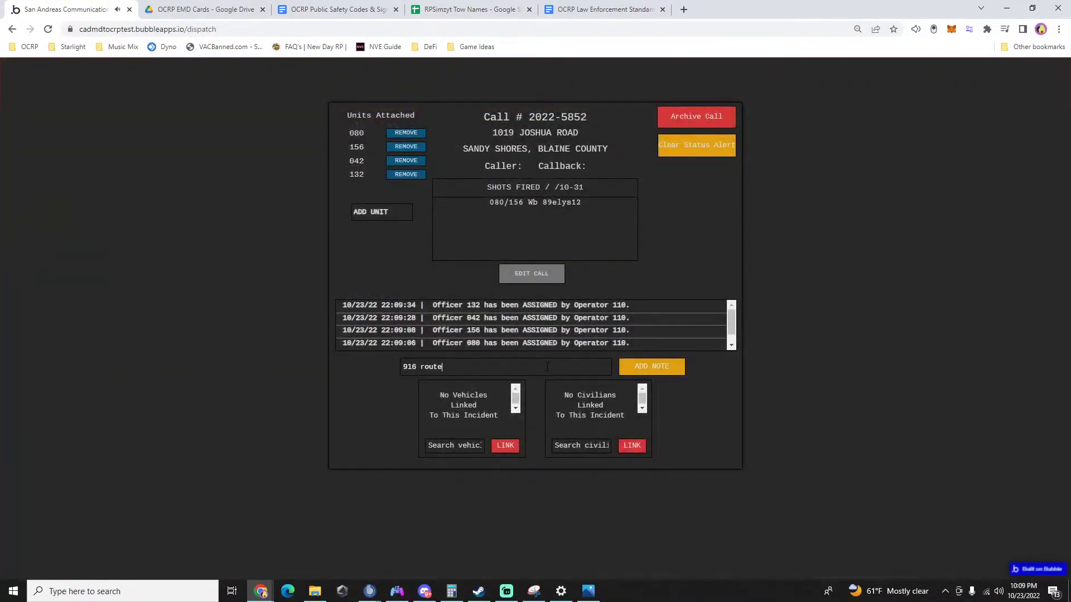
{"action": "type", "text": " 68 approach"}
{"action": "key", "text": "Return"}
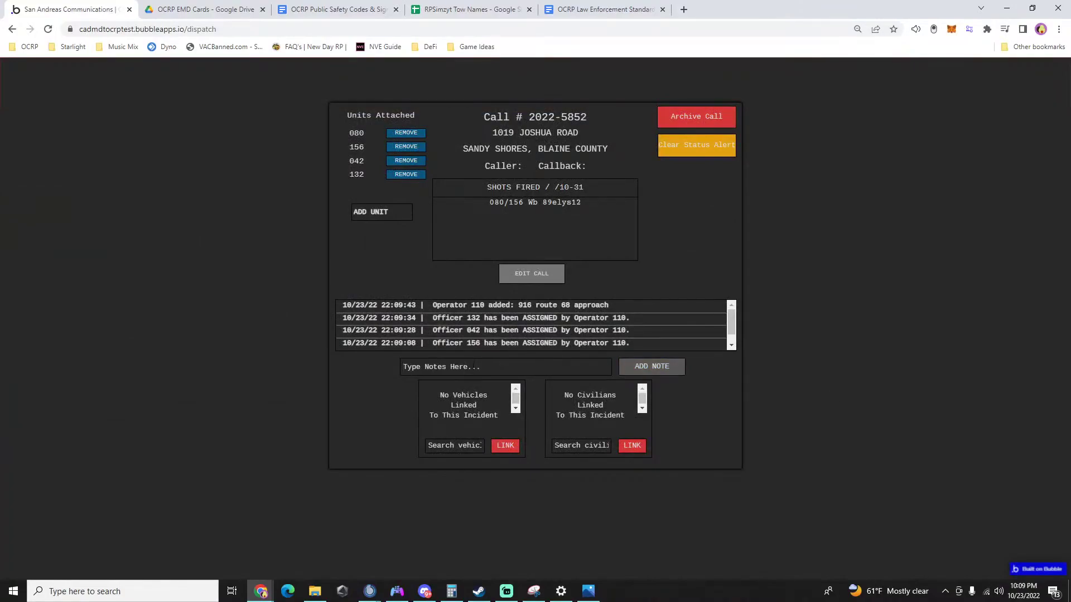
Add the note "68 914 wbh" to the shots fired call and close it.
{"action": "type", "text": "68 914"}
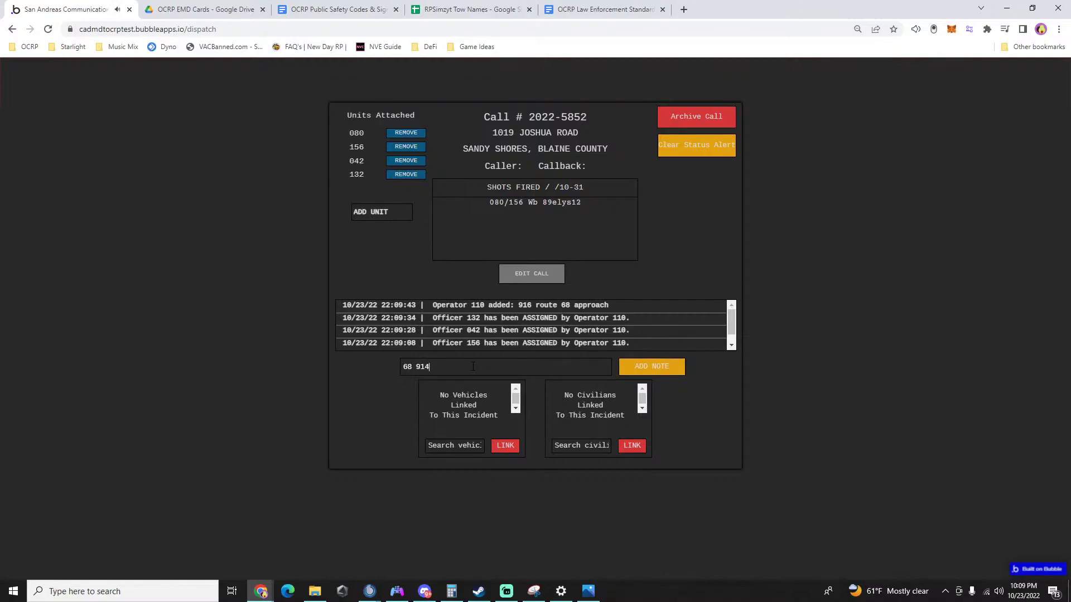
{"action": "type", "text": " wbh"}
{"action": "key", "text": "Return"}
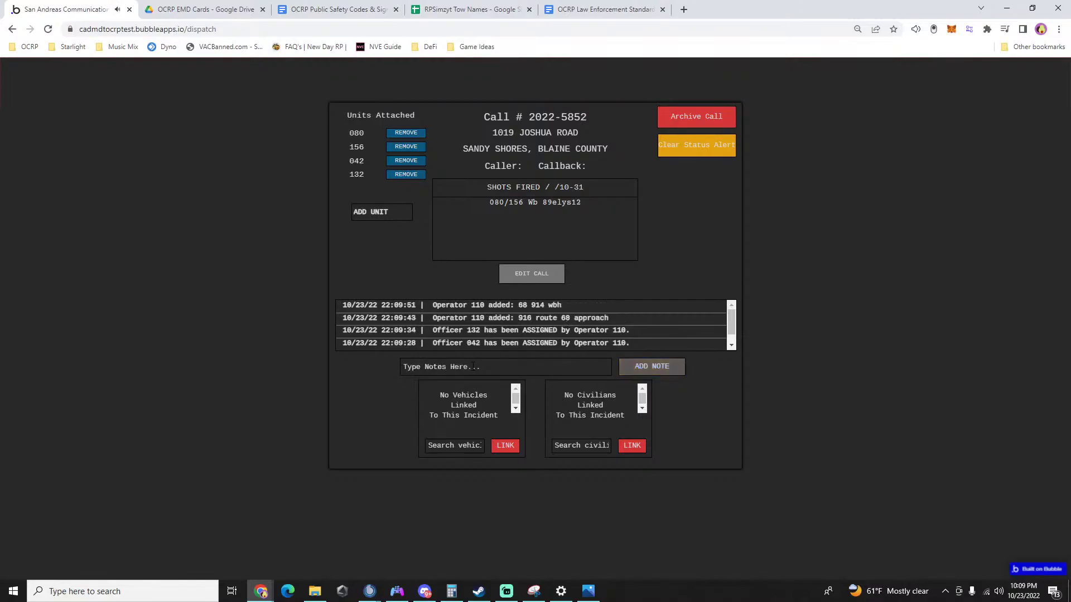
{"action": "left_click", "coordinate": [838, 369]}
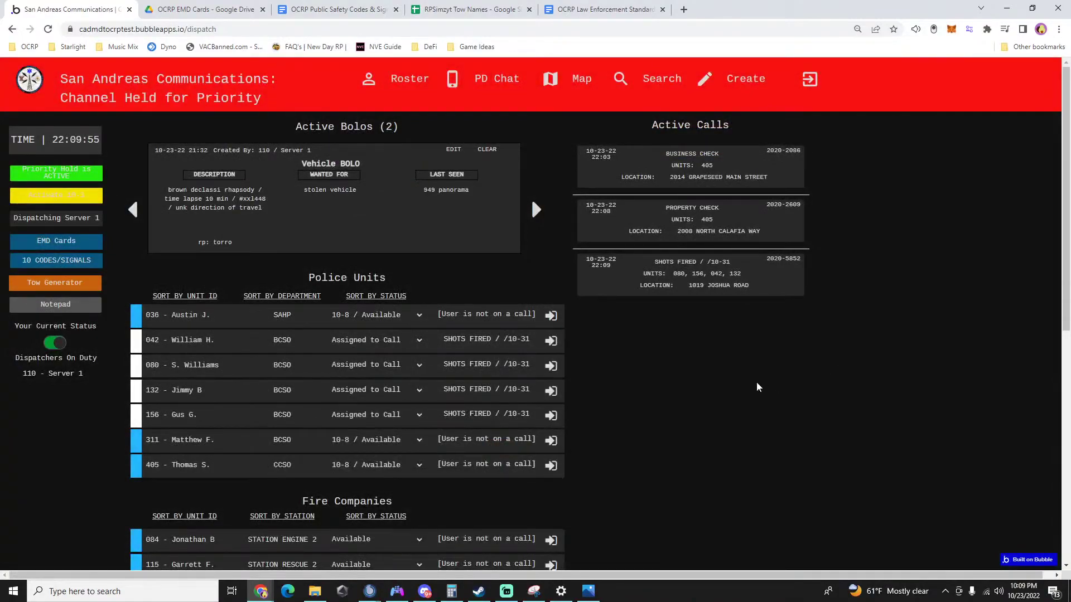
Assign unit 311 to the shots fired call and return to the dispatch overview.
{"action": "left_click", "coordinate": [655, 283]}
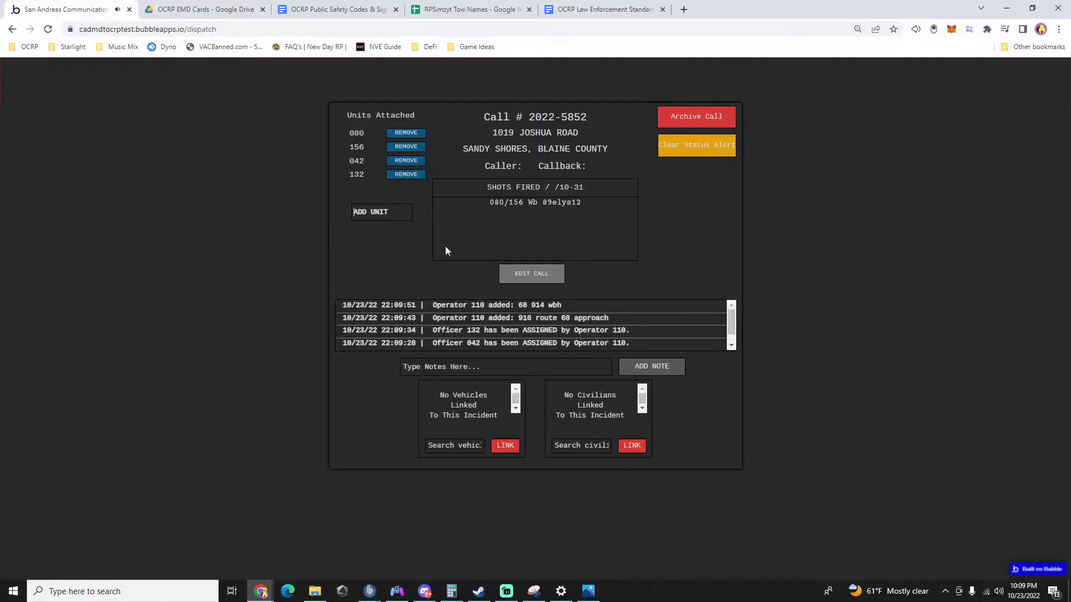
{"action": "left_click", "coordinate": [776, 320]}
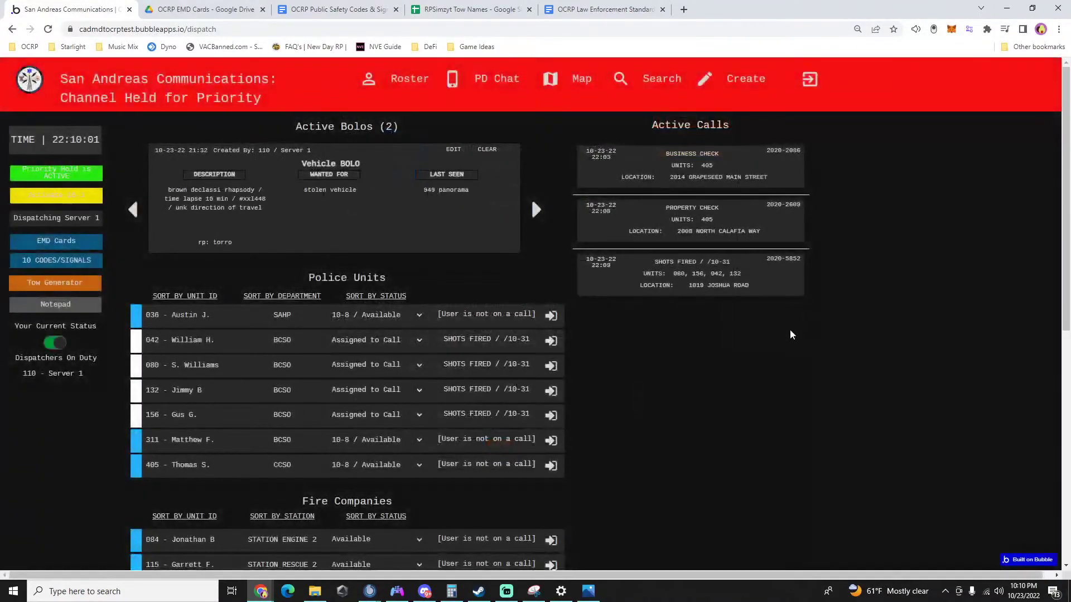
{"action": "left_click", "coordinate": [646, 285]}
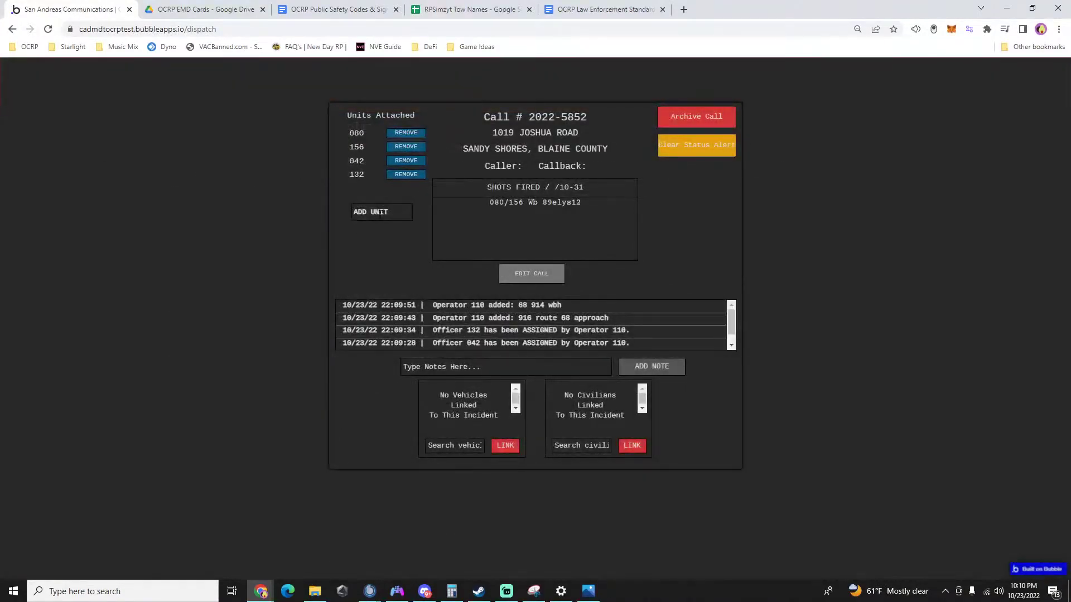
{"action": "type", "text": "311"}
{"action": "left_click", "coordinate": [374, 233]}
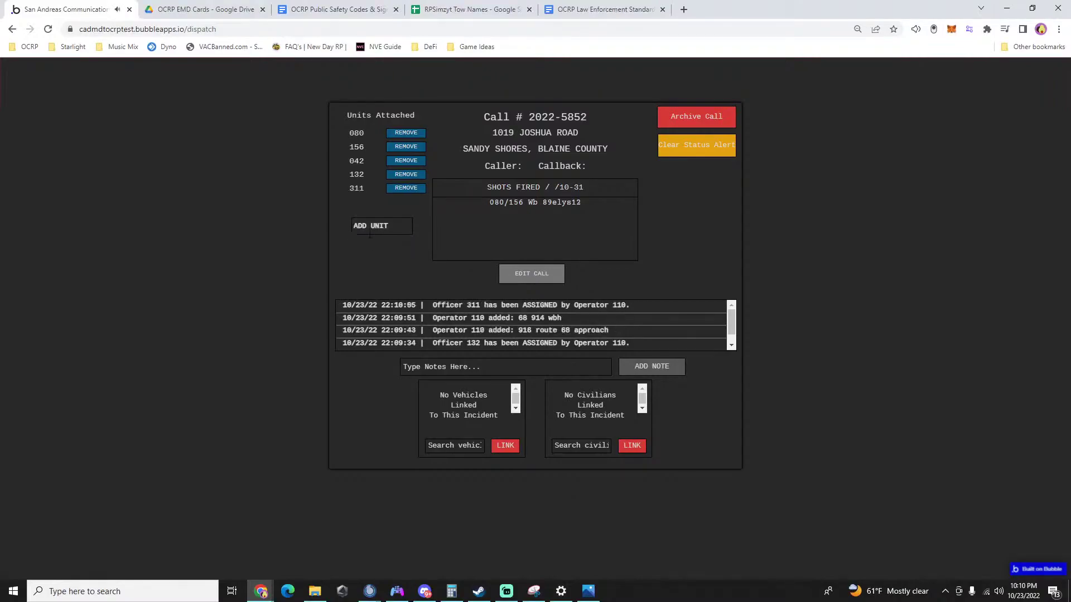
{"action": "left_click", "coordinate": [797, 319]}
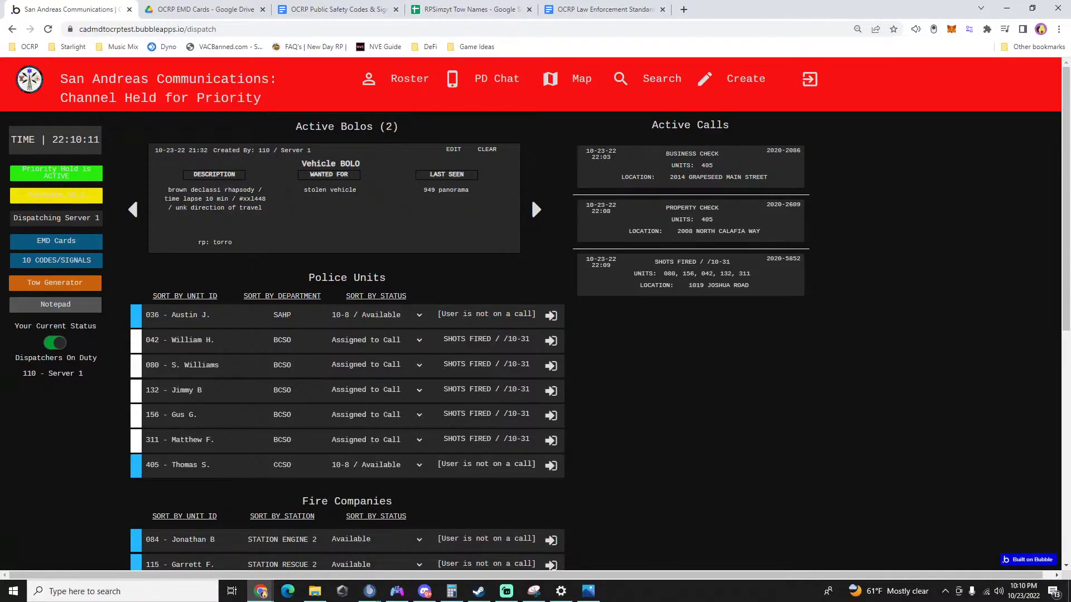
Reopen the shots fired call and add the note "1005".
{"action": "left_click", "coordinate": [678, 280]}
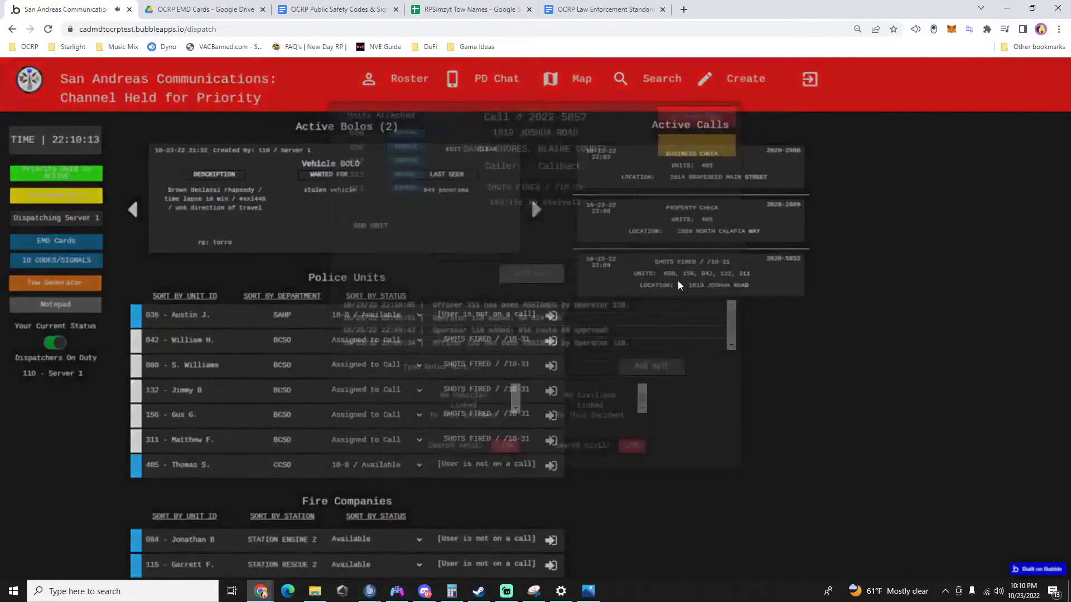
{"action": "left_click", "coordinate": [473, 366]}
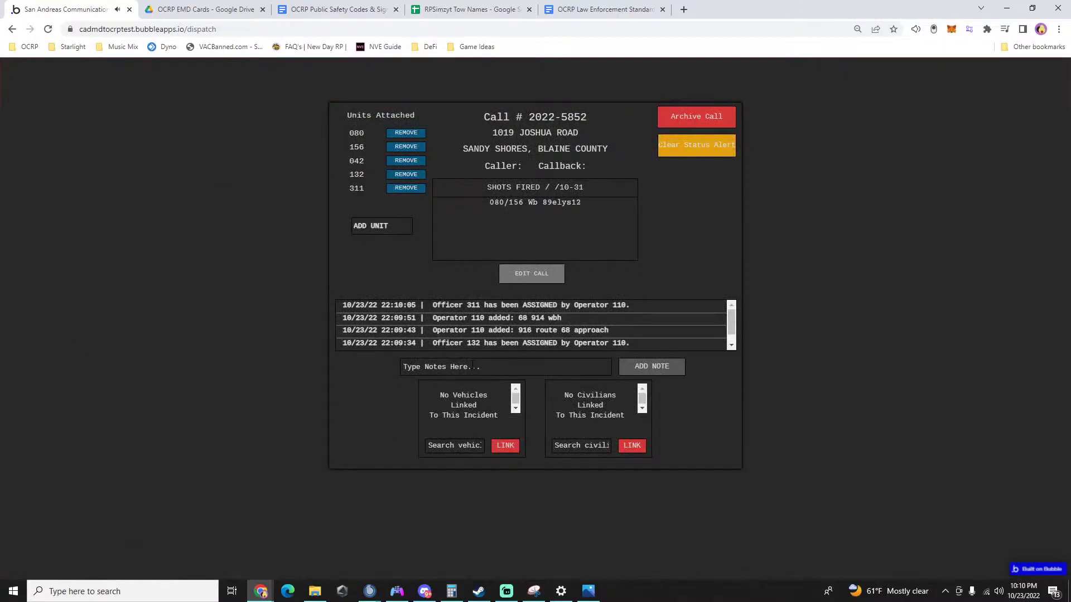
{"action": "type", "text": "1005"}
{"action": "key", "text": "Return"}
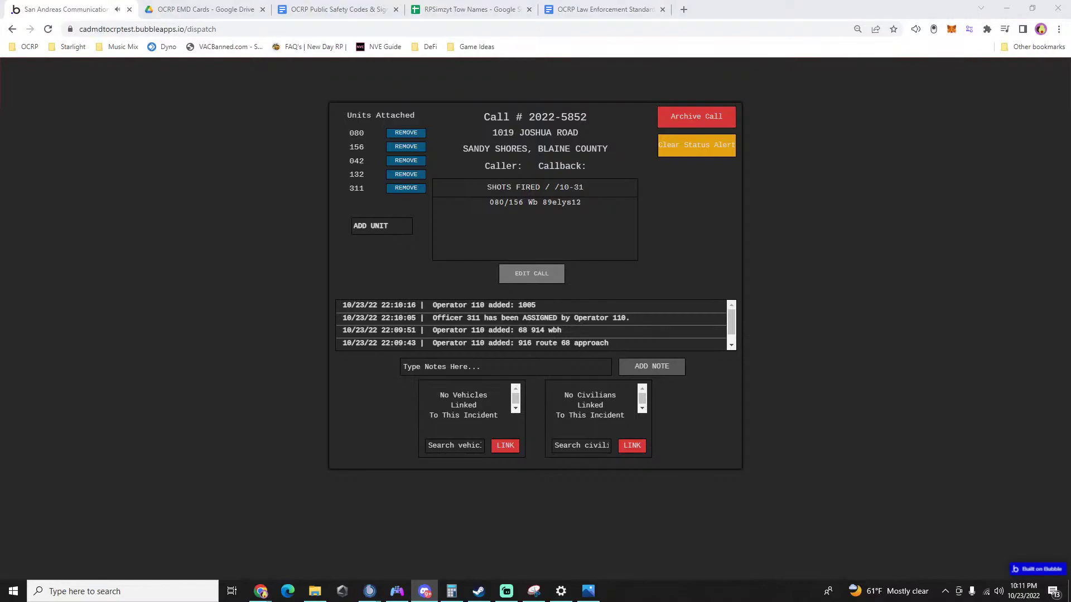
Draft a new note for the shots fired call reading "R goh nb 1011".
{"action": "key", "text": "alt+Tab"}
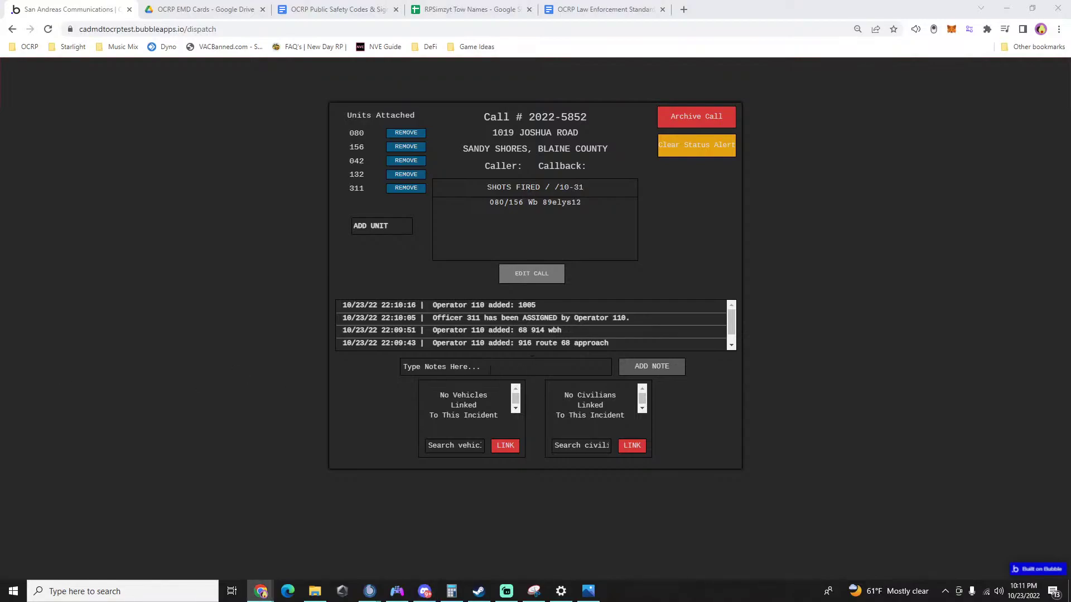
{"action": "left_click", "coordinate": [490, 368]}
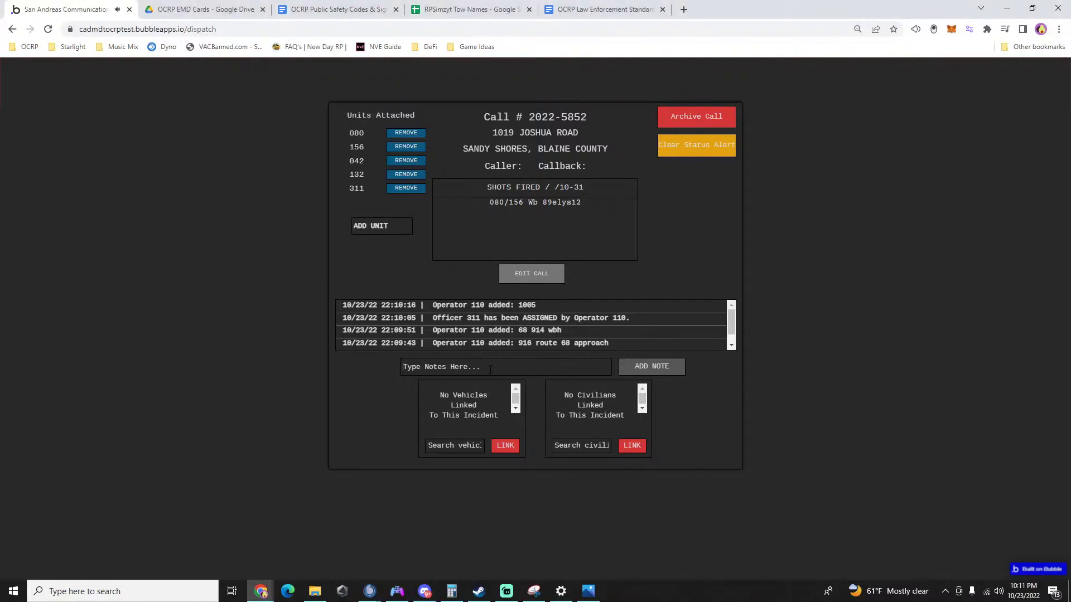
{"action": "type", "text": "10"}
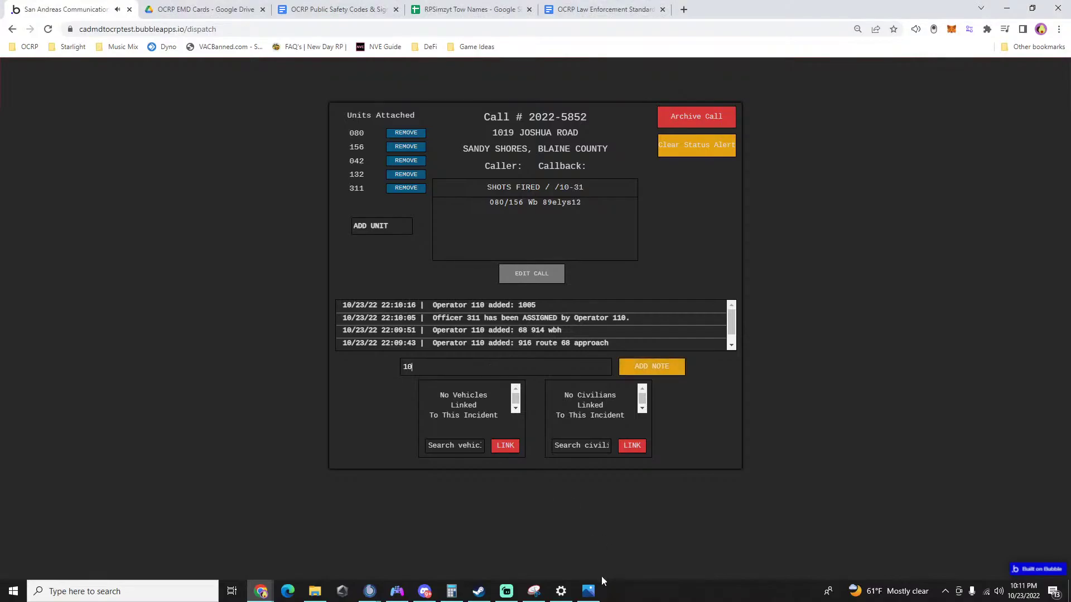
{"action": "key", "text": "ctrl+a"}
{"action": "type", "text": "R goh nb 1011"}
Check the dispatch map for the postal number where Route 68 meets Route 1.
{"action": "left_click", "coordinate": [588, 591]}
{"action": "scroll", "coordinate": [670, 351], "scroll_direction": "up", "scroll_amount": 5}
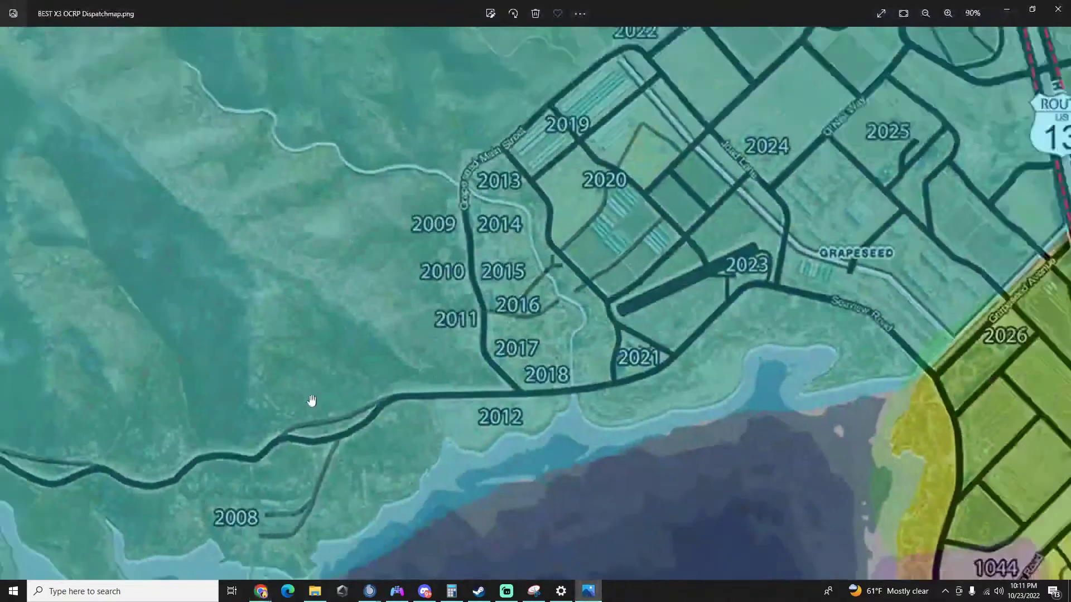
{"action": "left_click_drag", "start_coordinate": [669, 351], "coordinate": [574, 282]}
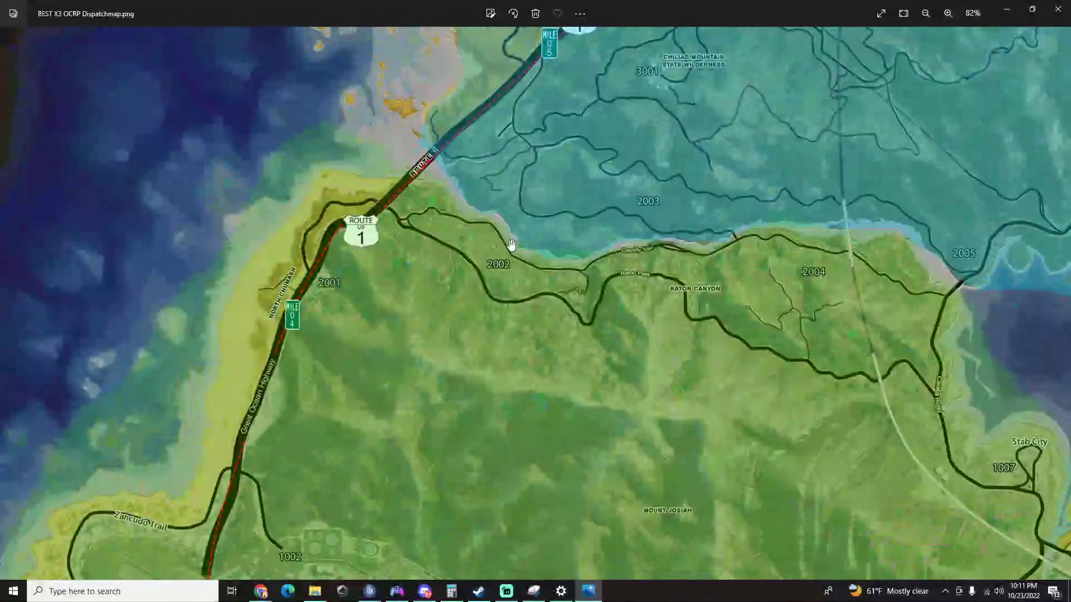
{"action": "left_click_drag", "start_coordinate": [510, 251], "coordinate": [724, 222]}
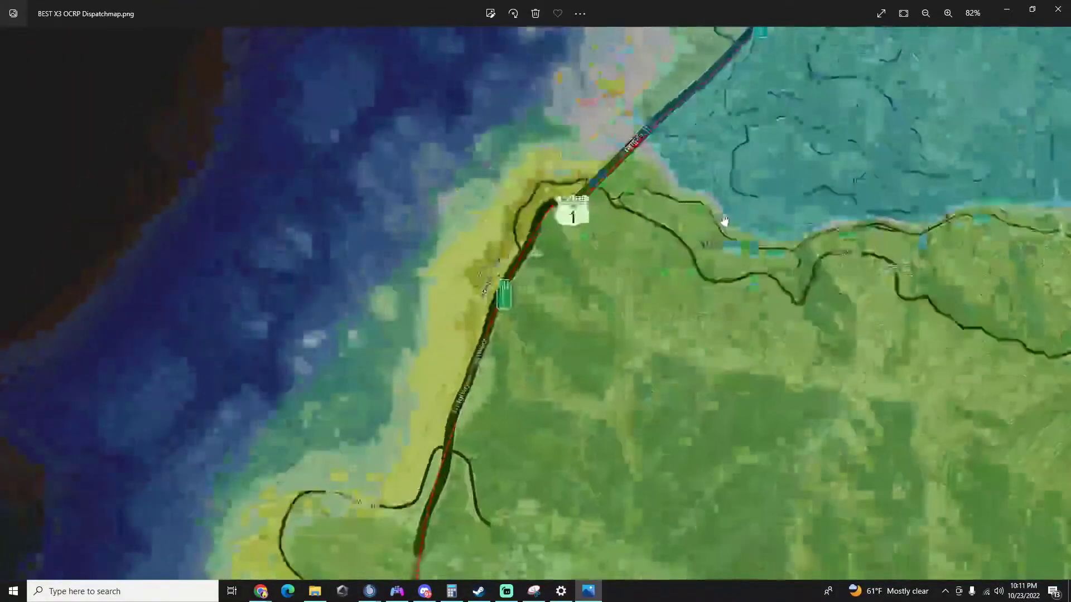
{"action": "left_click_drag", "start_coordinate": [597, 461], "coordinate": [597, 294]}
{"action": "left_click_drag", "start_coordinate": [552, 547], "coordinate": [552, 419]}
{"action": "left_click_drag", "start_coordinate": [580, 470], "coordinate": [582, 218]}
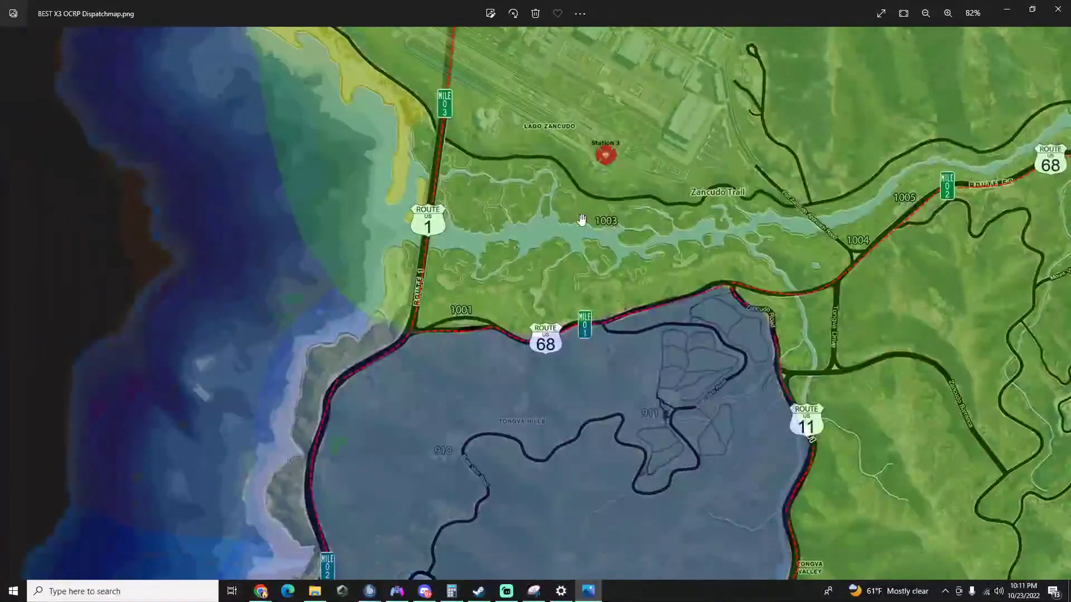
Return to the dispatch site, correct the drafted note to "R goh nb 1001" and add it to the call.
{"action": "key", "text": "alt+Tab"}
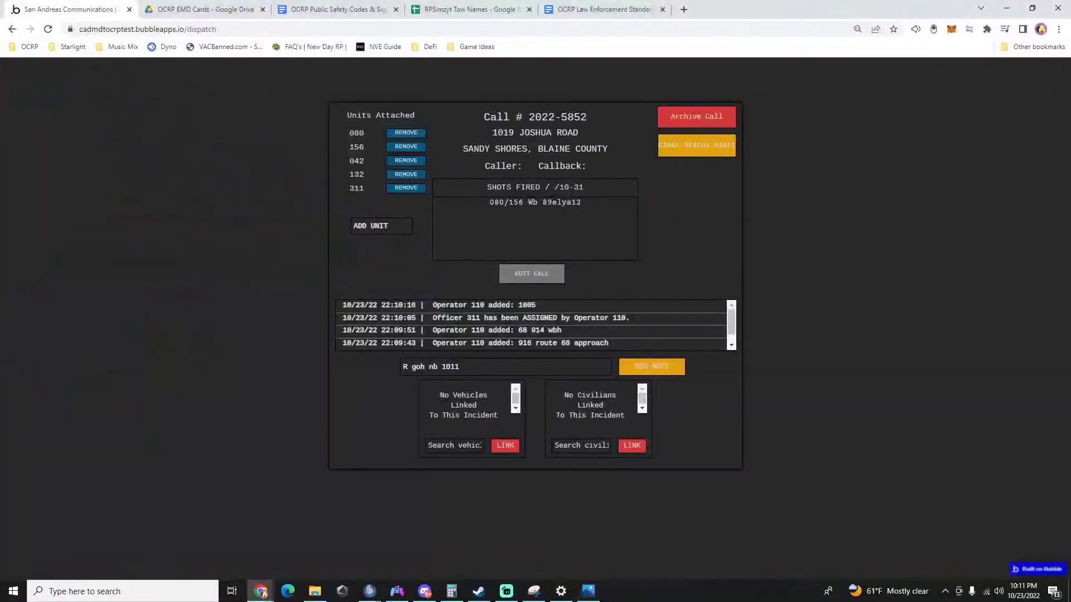
{"action": "key", "text": "BackSpace"}
{"action": "key", "text": "BackSpace"}
{"action": "type", "text": "01"}
{"action": "key", "text": "Return"}
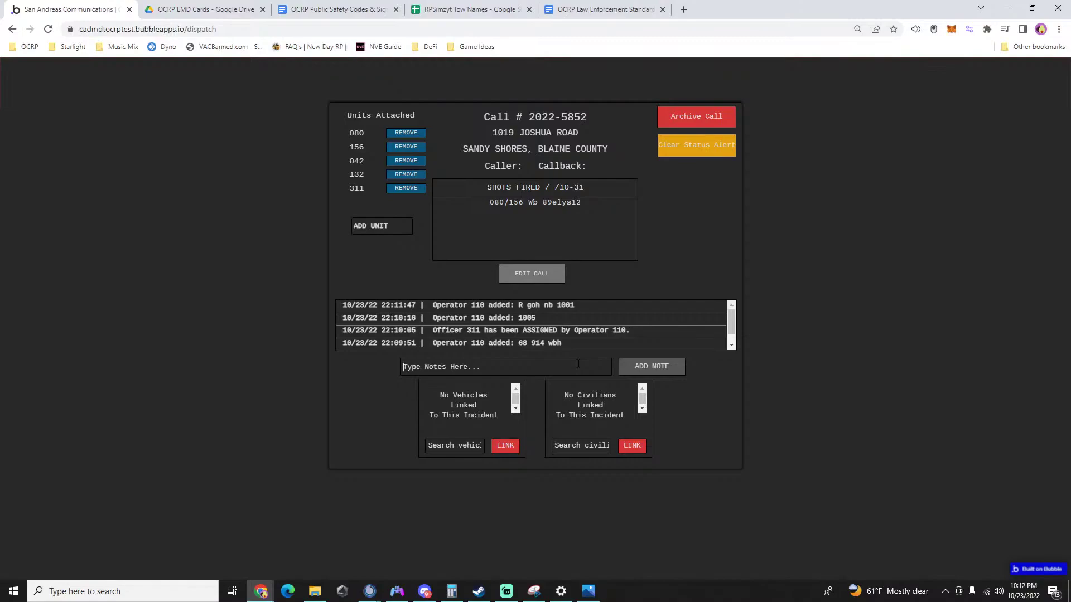
Add the note "speeds excess 100" and remove unit 311 from the shots fired call.
{"action": "type", "text": "speeds excess 100"}
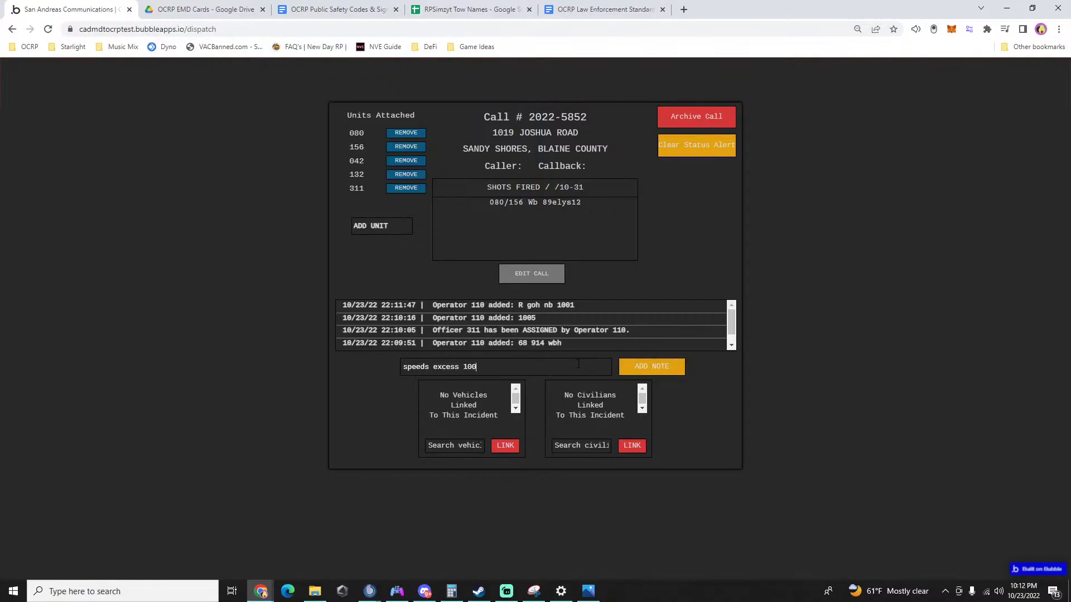
{"action": "key", "text": "Return"}
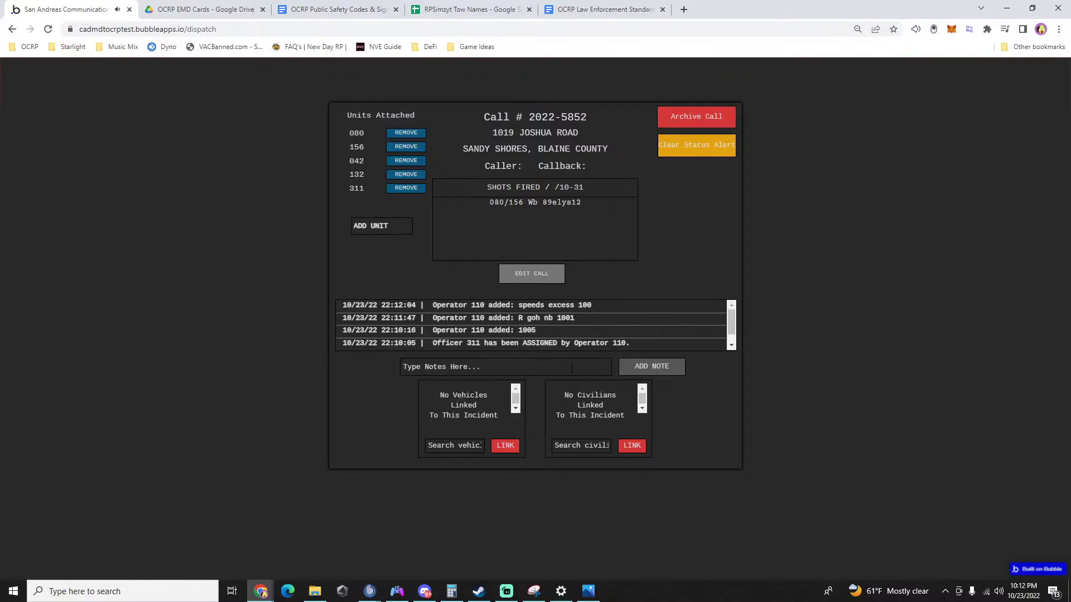
{"action": "left_click", "coordinate": [404, 189]}
{"action": "left_click", "coordinate": [928, 372]}
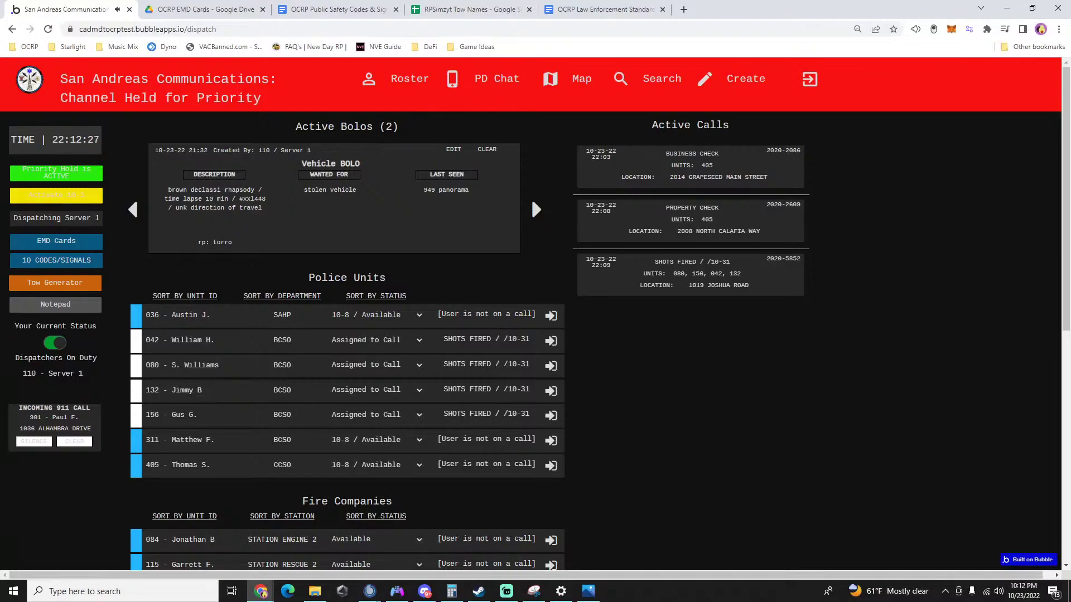
Open the shots fired call from the active calls and assign unit 405 to it.
{"action": "key", "text": "alt+Tab"}
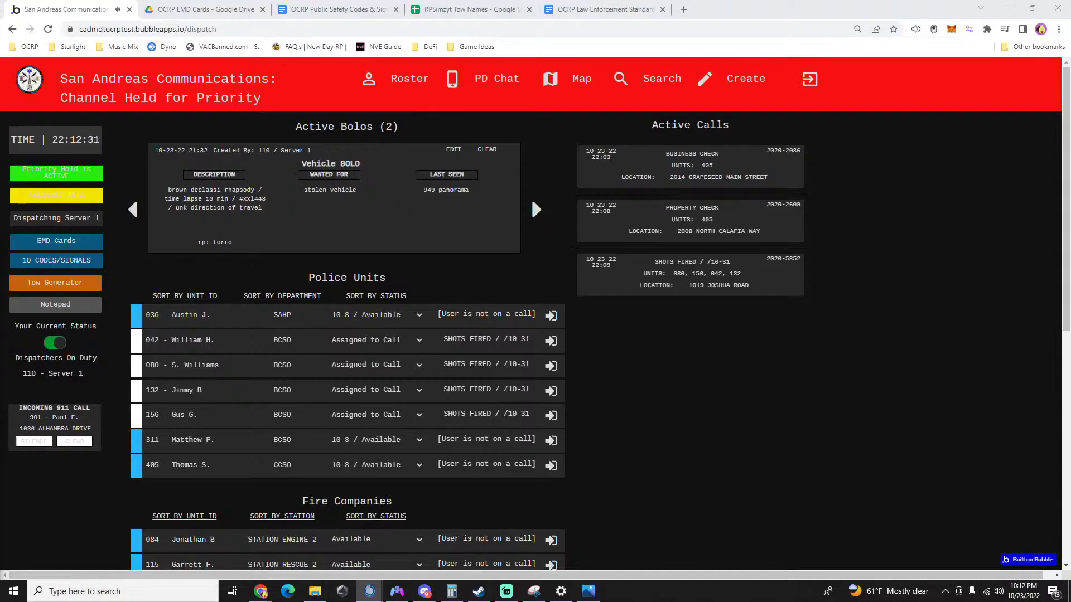
{"action": "left_click", "coordinate": [709, 378]}
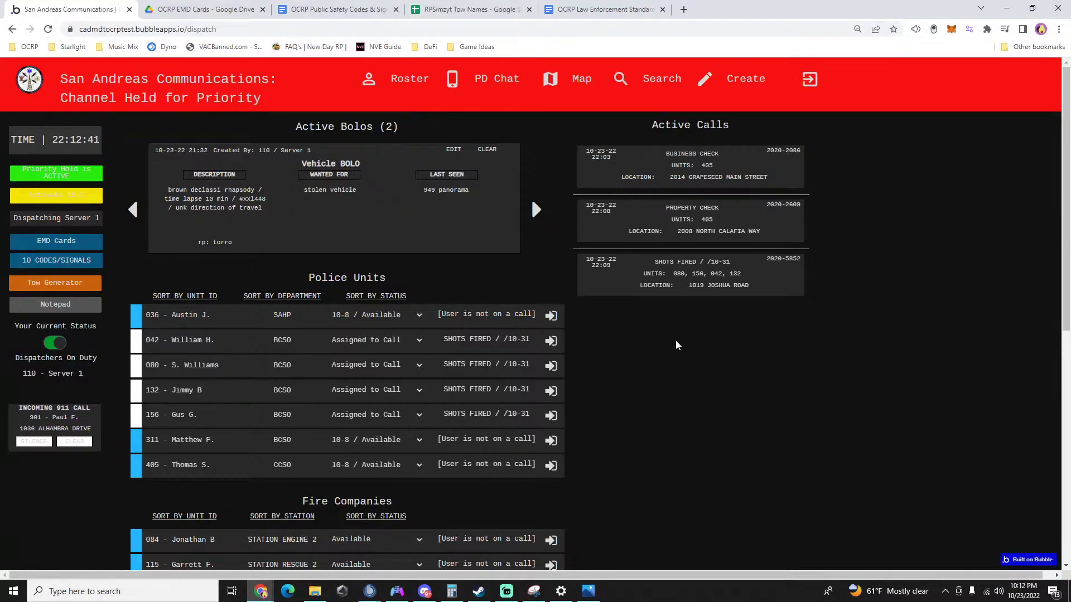
{"action": "left_click", "coordinate": [701, 294]}
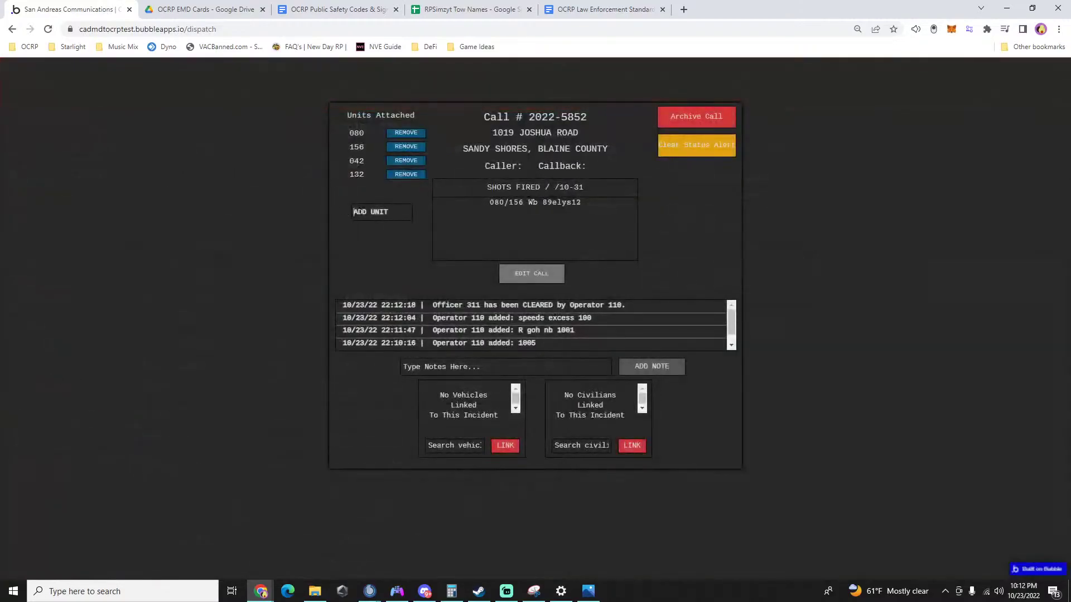
{"action": "left_click", "coordinate": [373, 212]}
{"action": "type", "text": "405"}
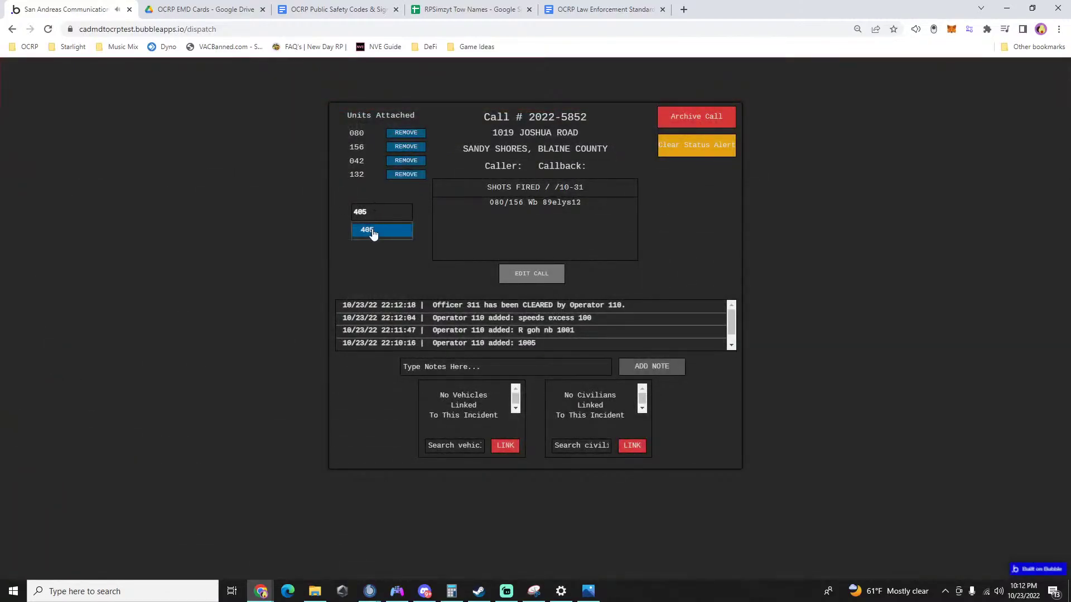
{"action": "left_click", "coordinate": [374, 233]}
Review the shots fired call's log back to the ticket's creation and return to the newest entries.
{"action": "scroll", "coordinate": [639, 328], "scroll_direction": "down", "scroll_amount": 2}
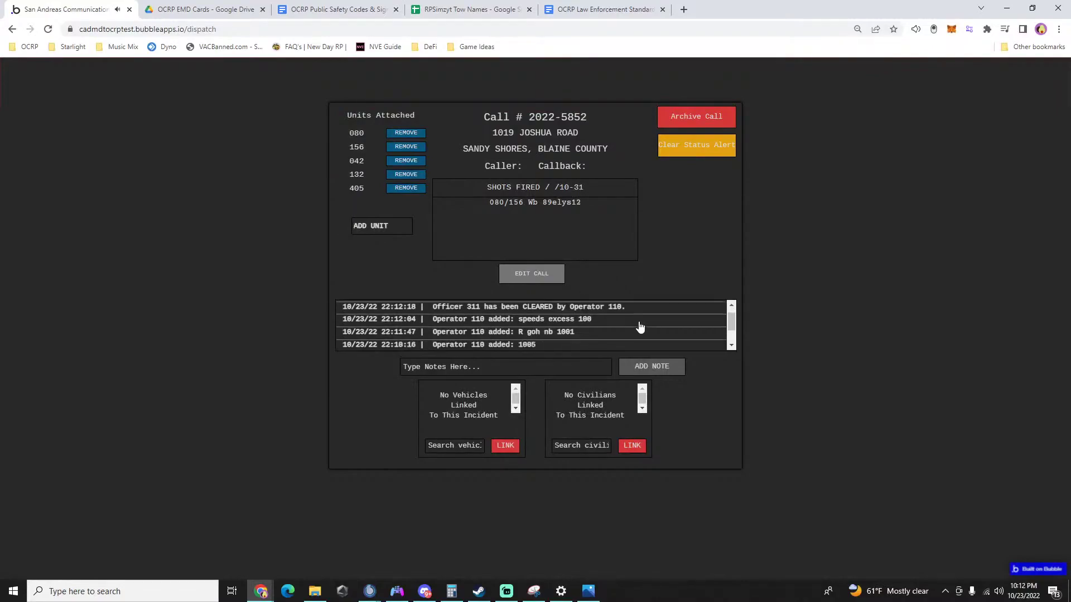
{"action": "scroll", "coordinate": [641, 328], "scroll_direction": "down", "scroll_amount": 5}
{"action": "scroll", "coordinate": [706, 334], "scroll_direction": "up", "scroll_amount": 3}
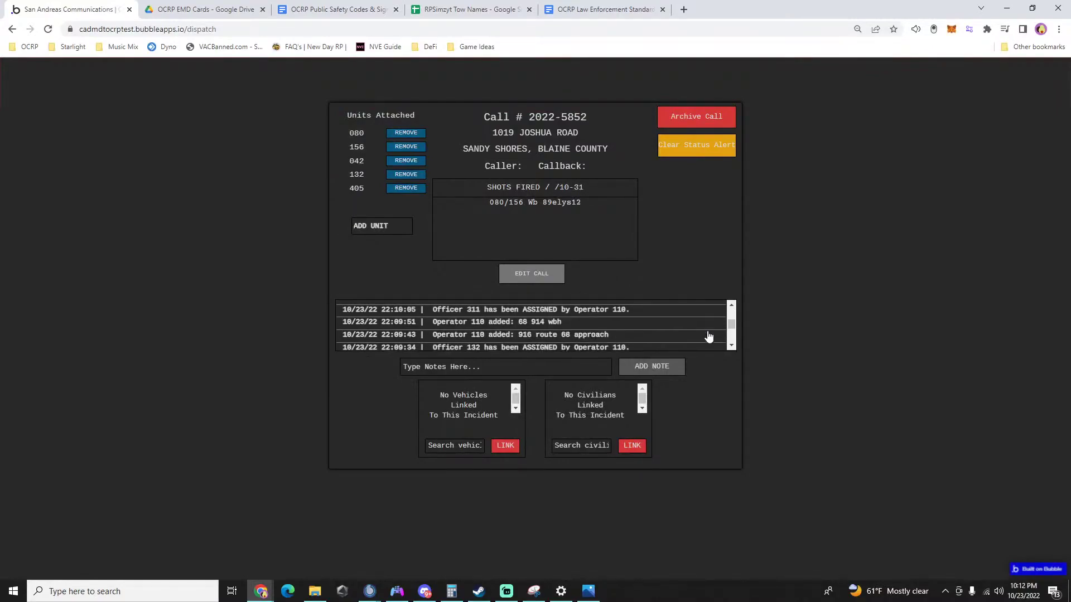
{"action": "scroll", "coordinate": [686, 340], "scroll_direction": "down", "scroll_amount": 5}
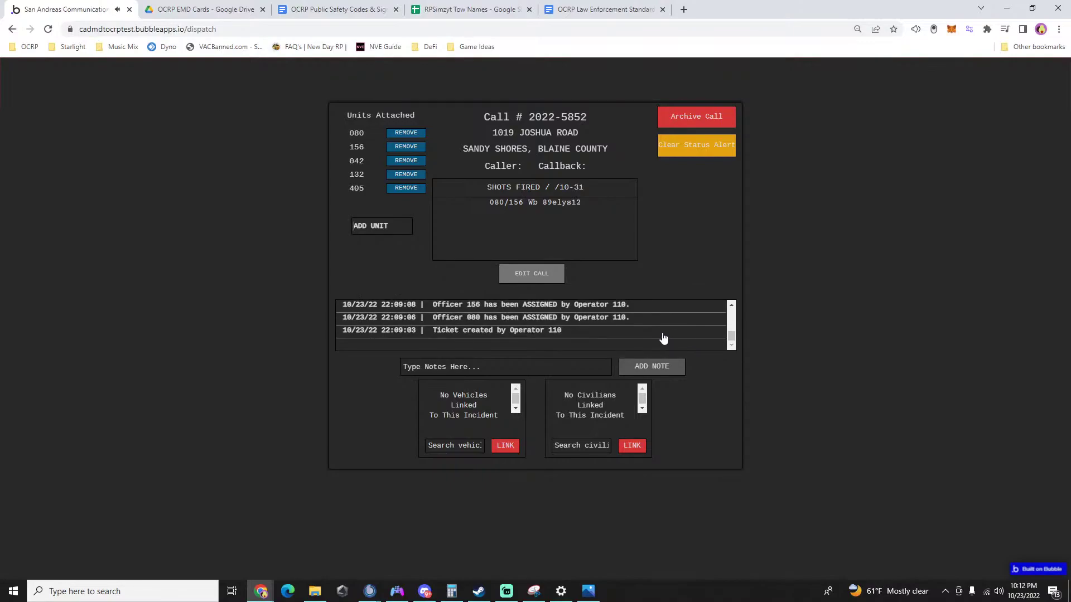
{"action": "scroll", "coordinate": [663, 339], "scroll_direction": "up", "scroll_amount": 5}
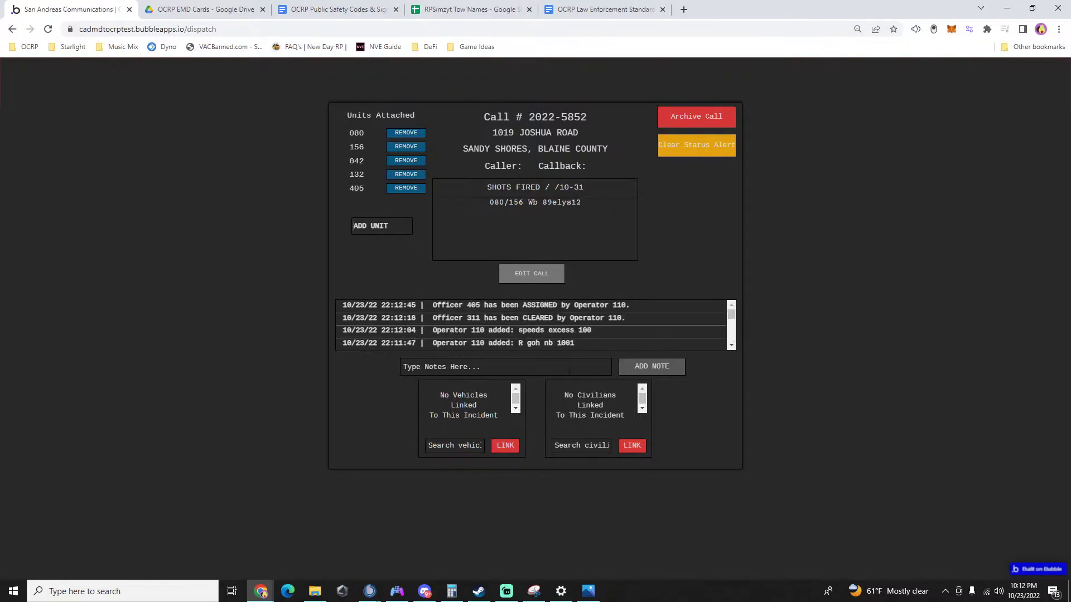
Add the note "3001 nb goh" to the shots fired call and close the call.
{"action": "type", "text": "3001"}
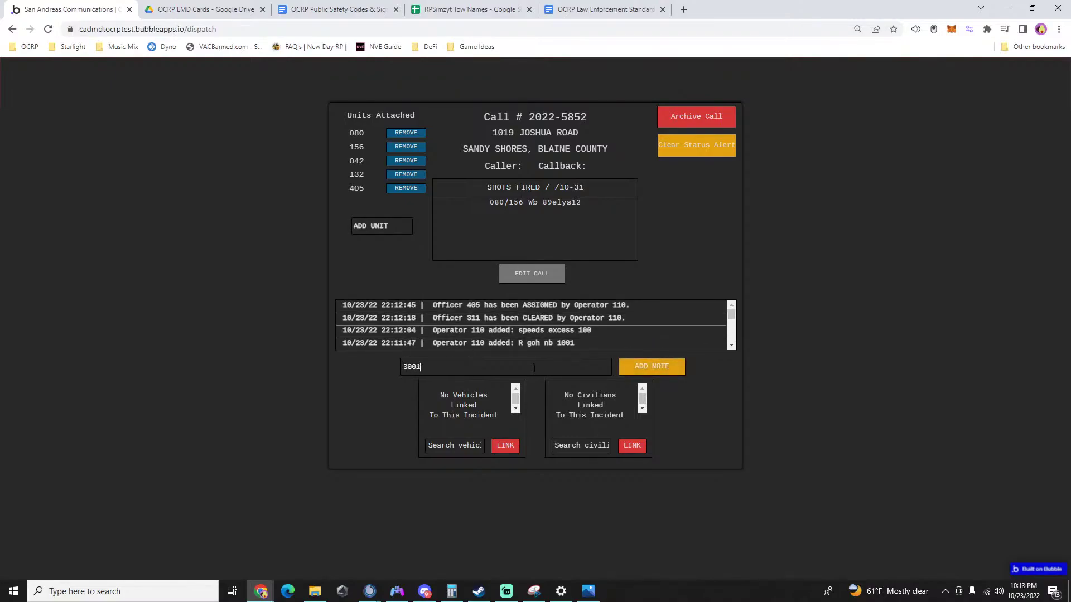
{"action": "type", "text": " nb goh"}
{"action": "key", "text": "Return"}
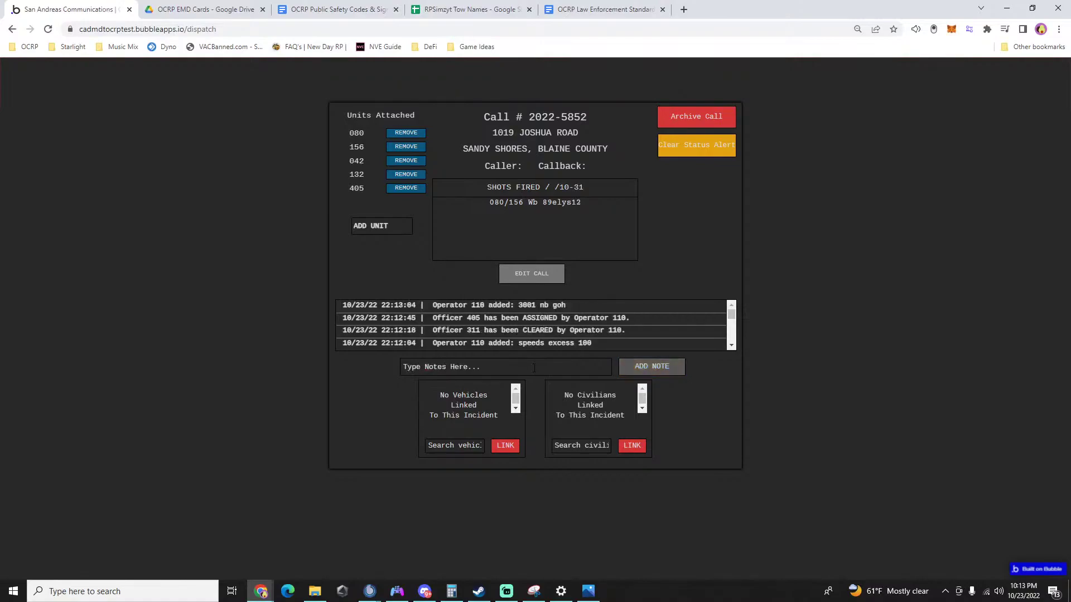
{"action": "left_click", "coordinate": [148, 494]}
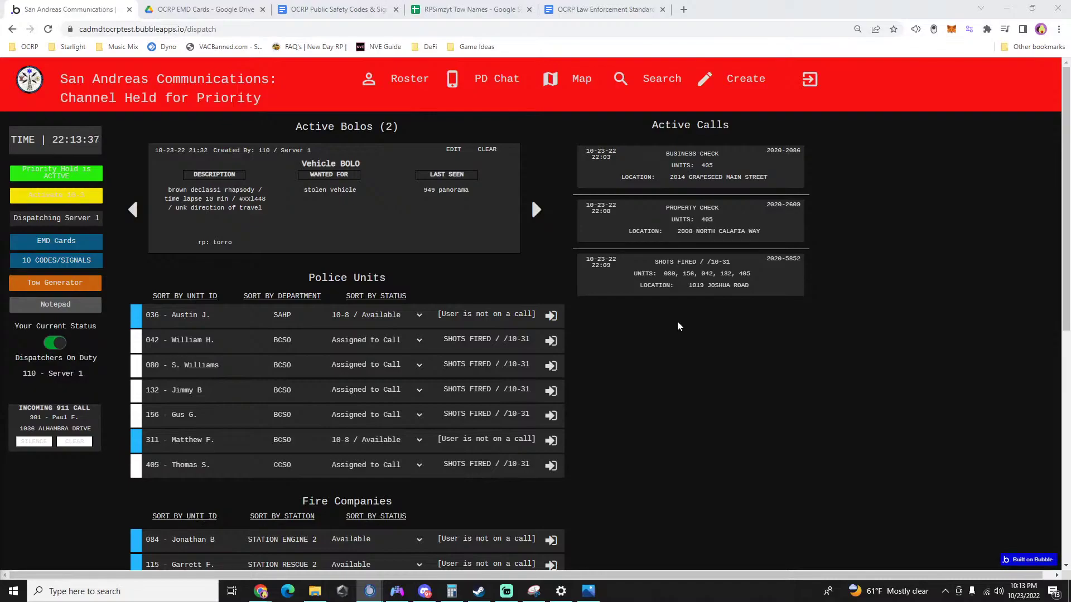
Open the shots fired call from the active calls and assign unit 036 to it.
{"action": "left_click", "coordinate": [677, 291]}
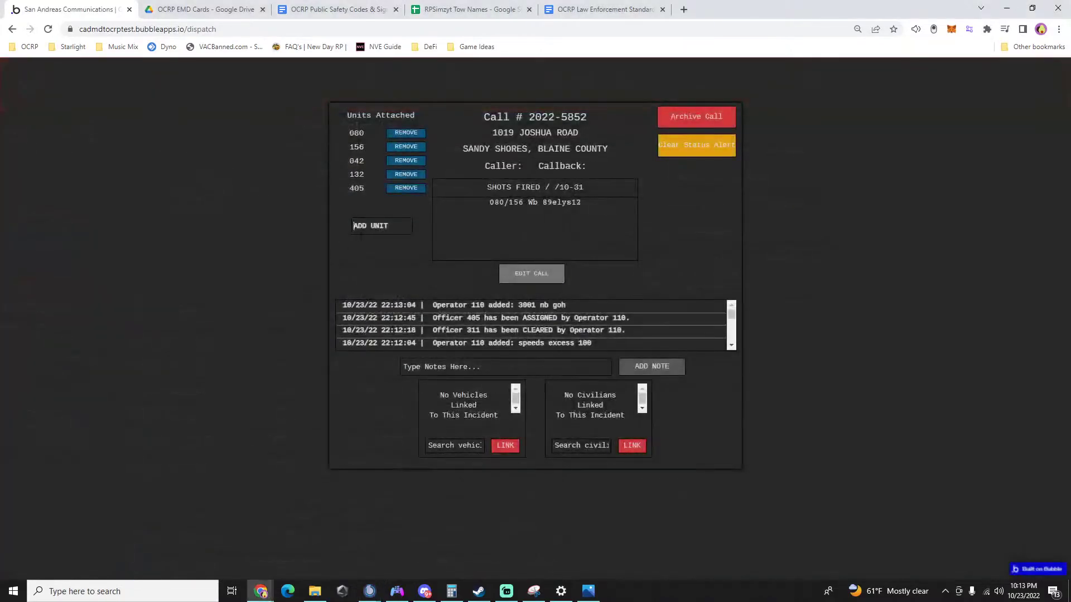
{"action": "left_click", "coordinate": [377, 225]}
{"action": "type", "text": "036"}
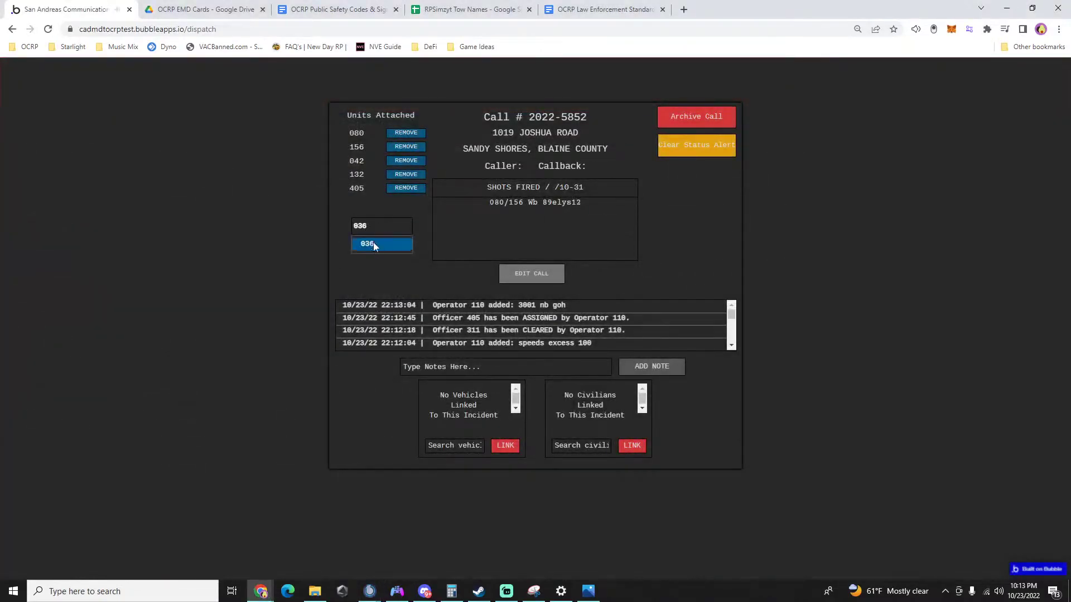
{"action": "left_click", "coordinate": [381, 244]}
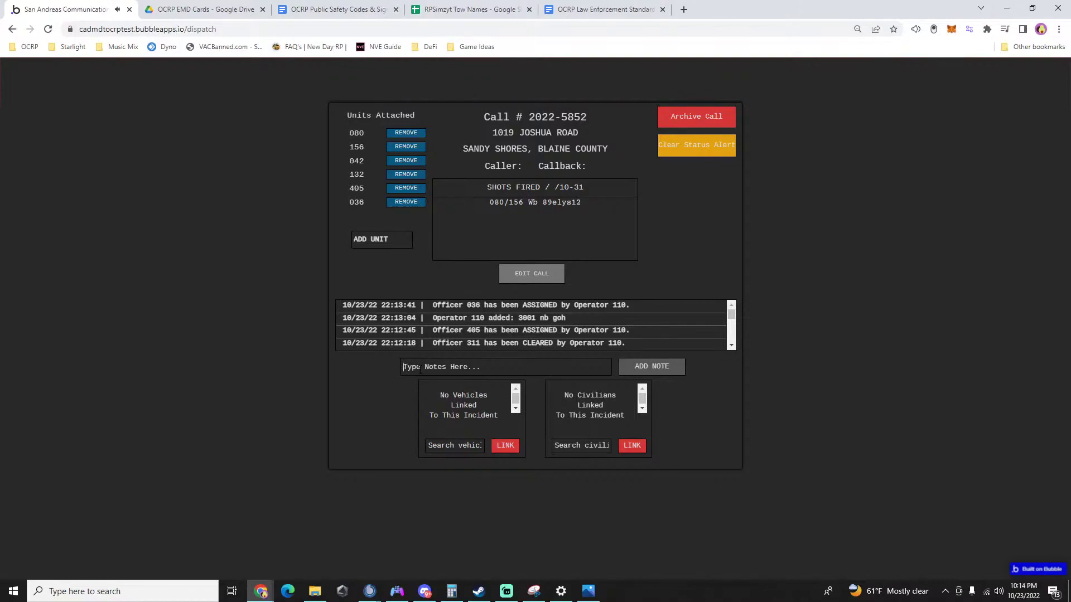
Add the notes "L 3016" and "R poleto blvd 3016" to the shots fired call.
{"action": "type", "text": "L"}
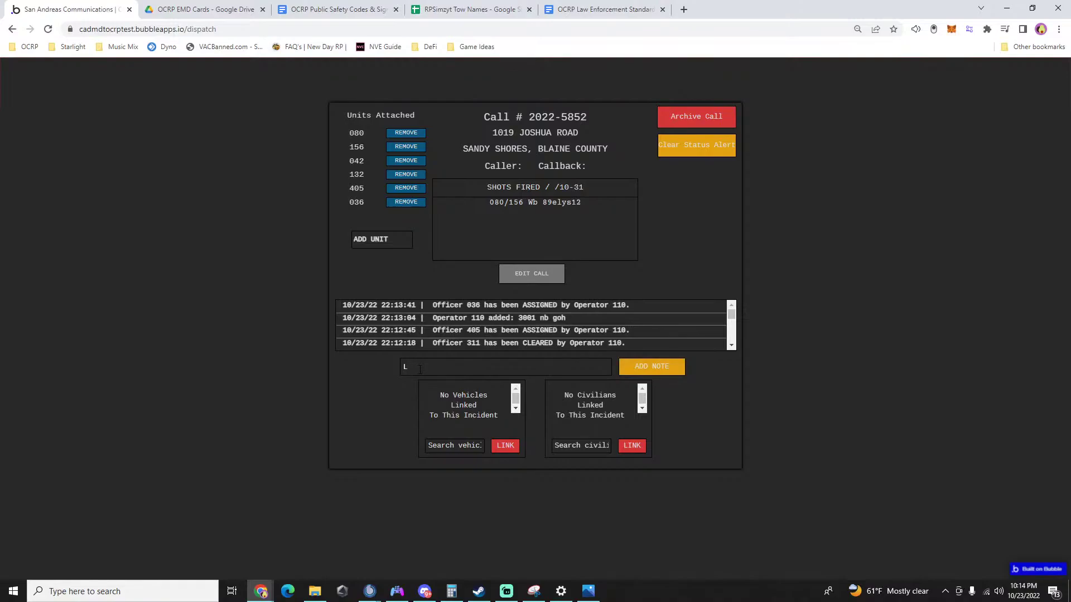
{"action": "type", "text": " 3616"}
{"action": "key", "text": "Return"}
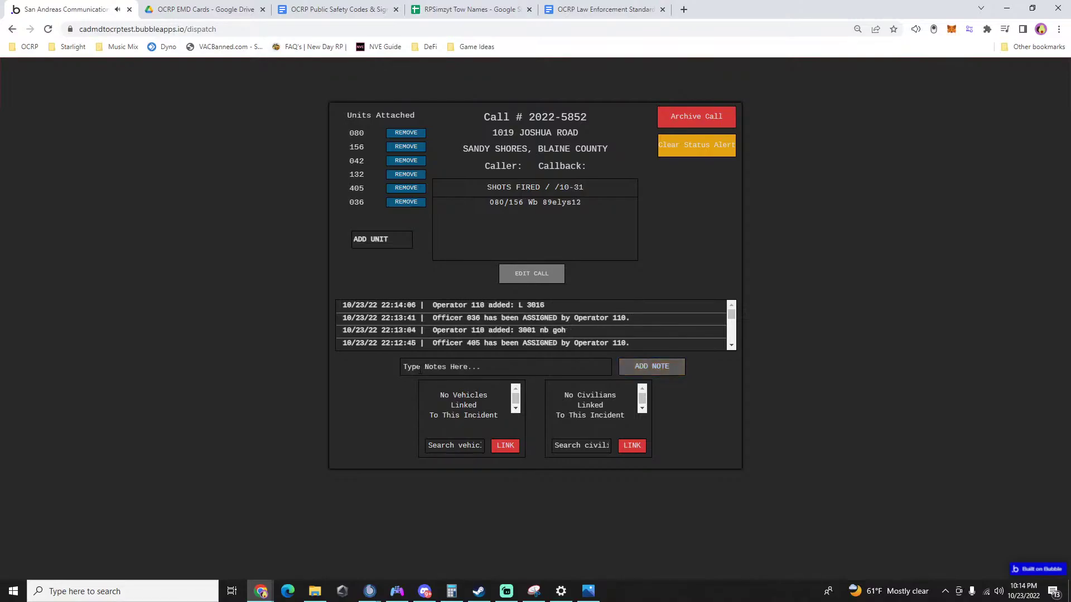
{"action": "type", "text": "R polet"}
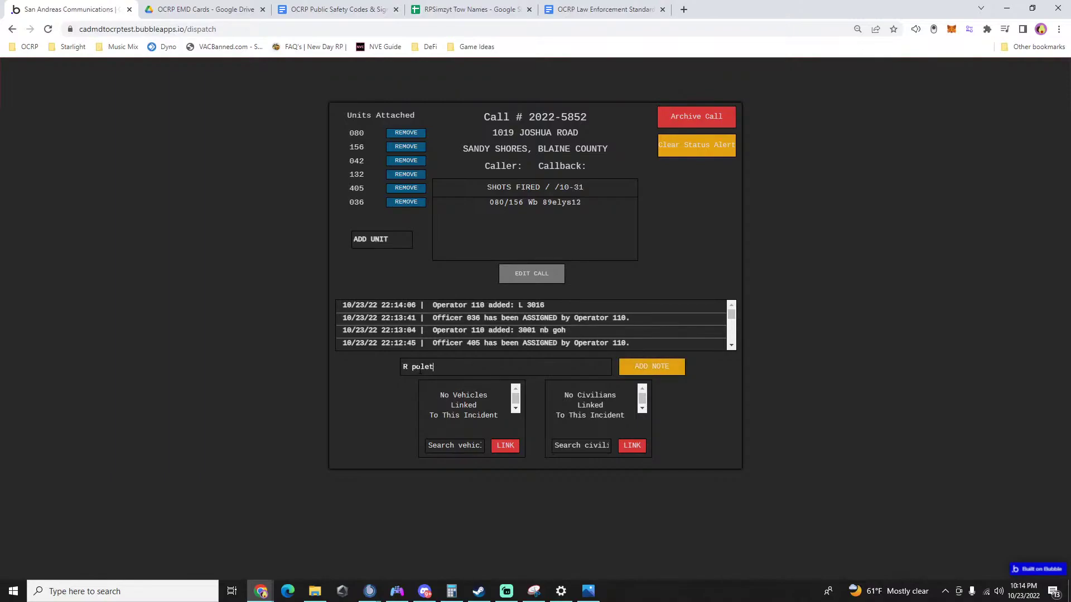
{"action": "type", "text": "o blvd 3016"}
{"action": "key", "text": "Return"}
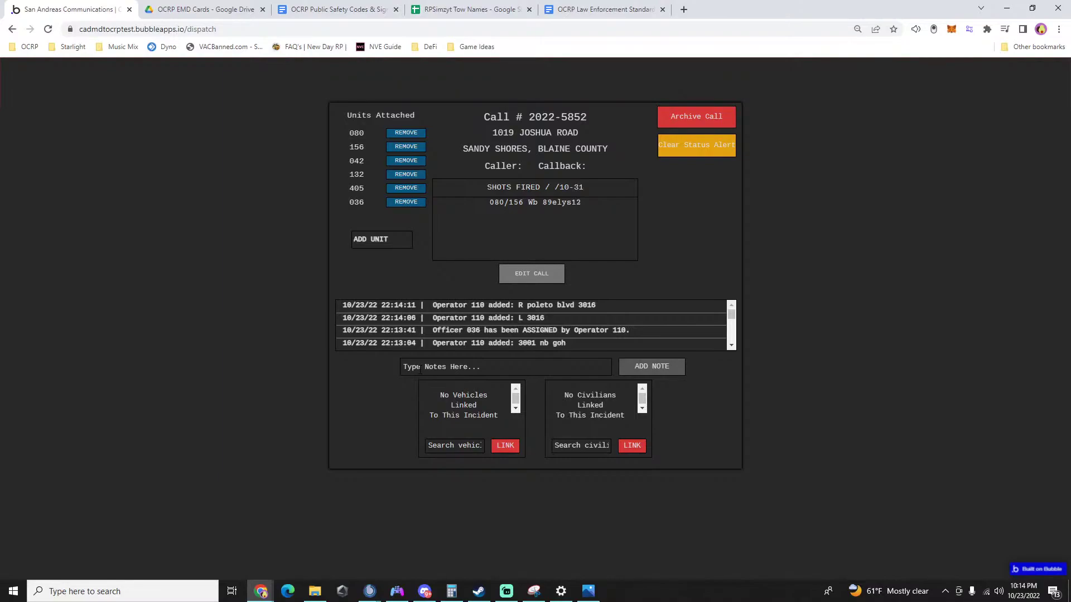
Log the notes "L procopio 3014", "R poleto blvd 3007" and "R poleto pd 3005" on the shots fired call.
{"action": "type", "text": "L procopio 3014"}
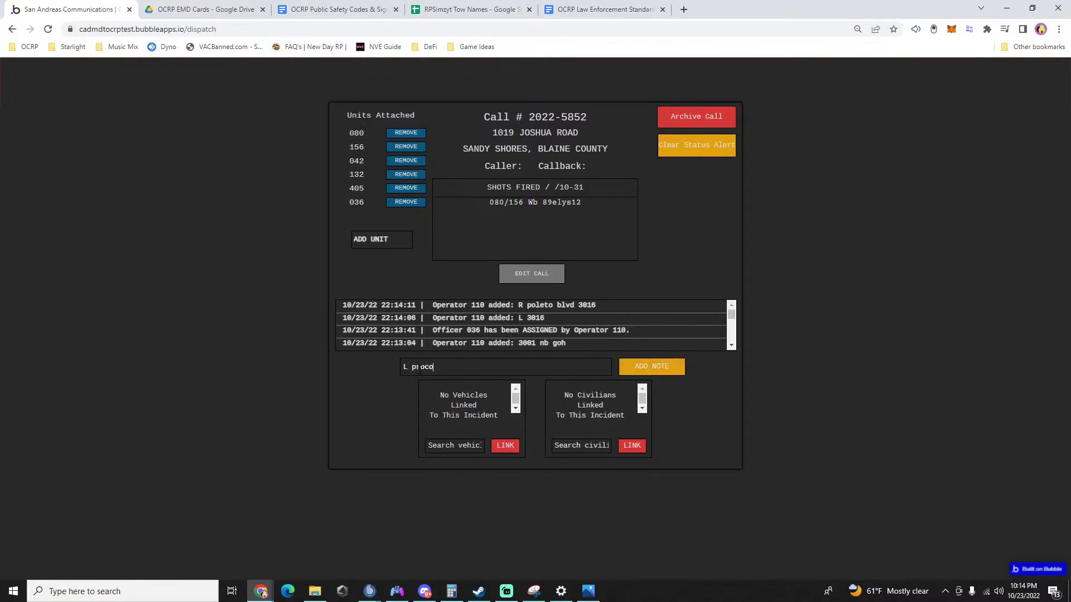
{"action": "key", "text": "Return"}
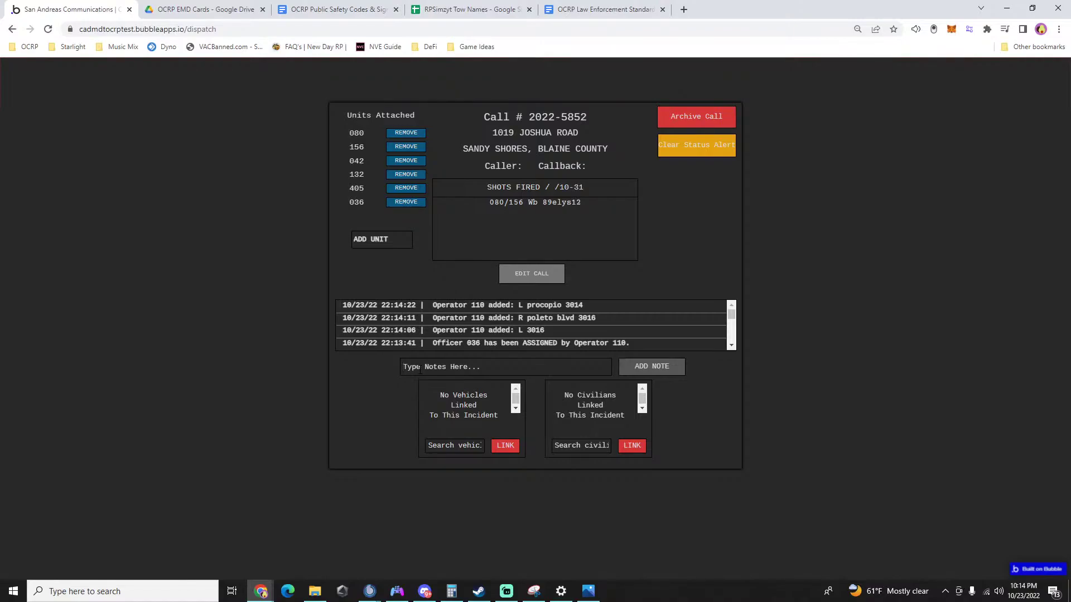
{"action": "type", "text": "R pole"}
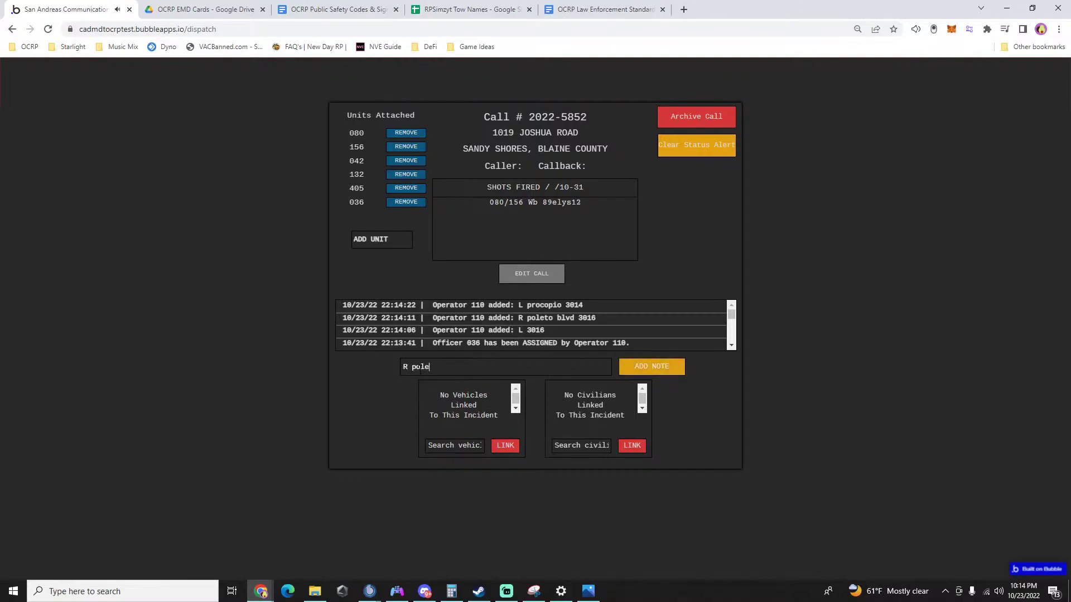
{"action": "type", "text": "to blvd 3007"}
{"action": "key", "text": "Return"}
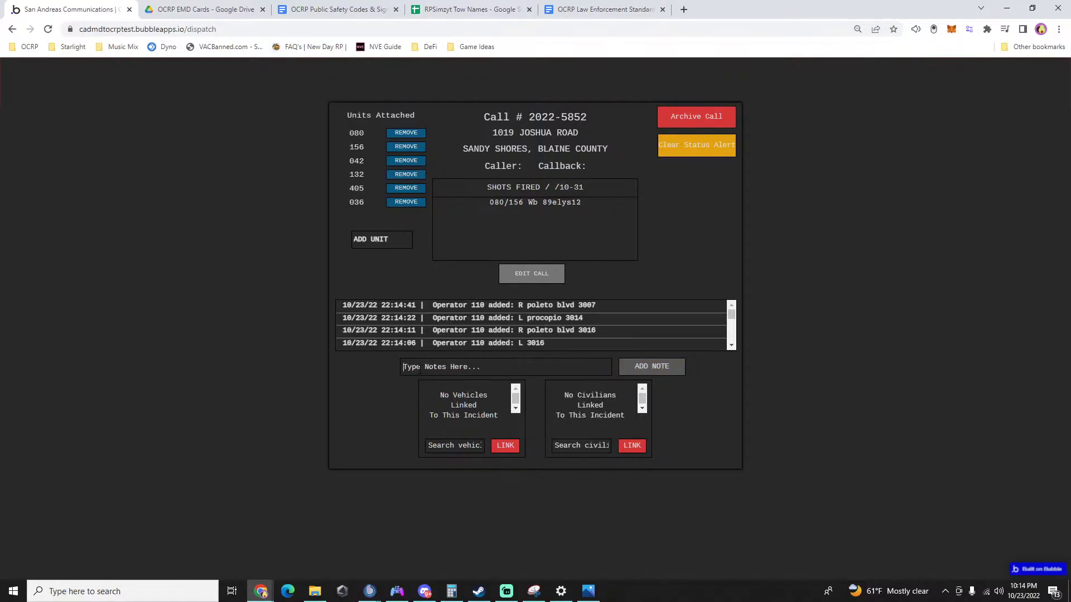
{"action": "type", "text": "R po"}
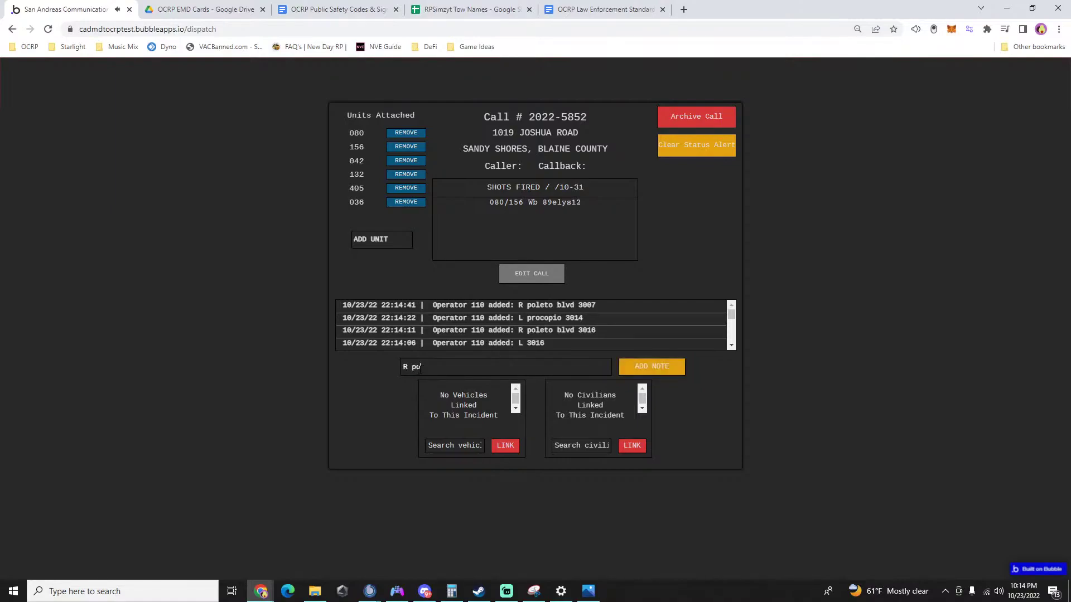
{"action": "type", "text": "leto pd 3005"}
{"action": "key", "text": "Return"}
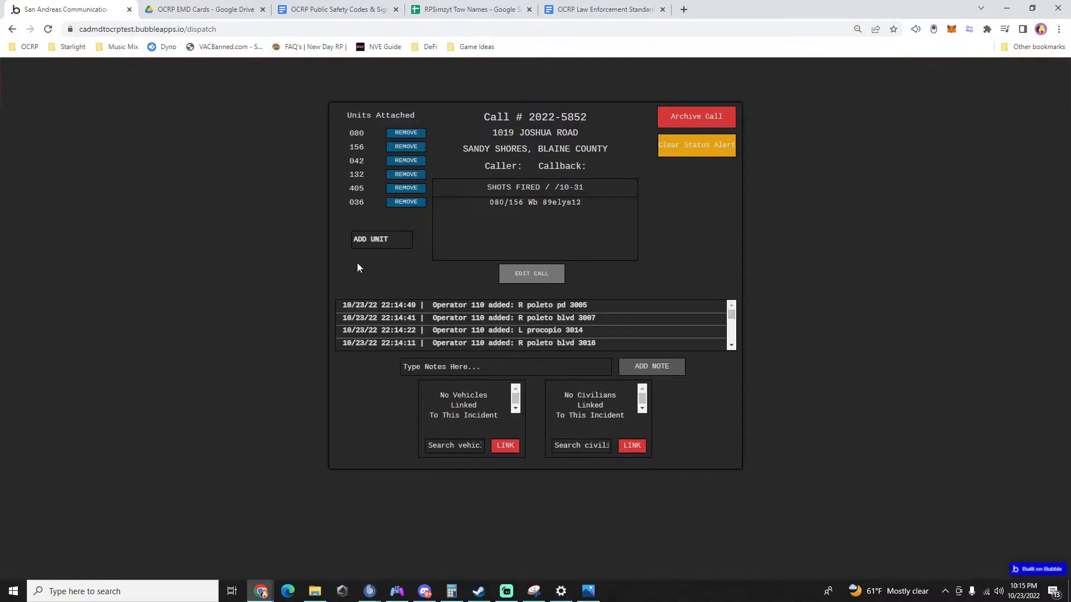
Assign unit 311 to the shots fired call and return to the dispatch overview.
{"action": "left_click", "coordinate": [366, 239]}
{"action": "type", "text": "311"}
{"action": "left_click", "coordinate": [367, 267]}
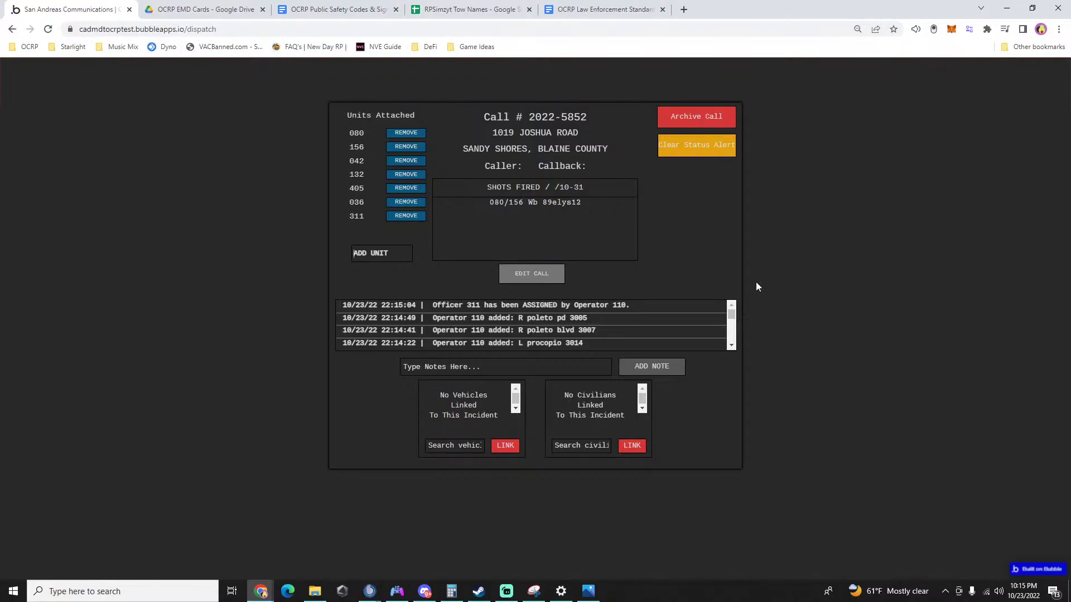
{"action": "left_click", "coordinate": [831, 286]}
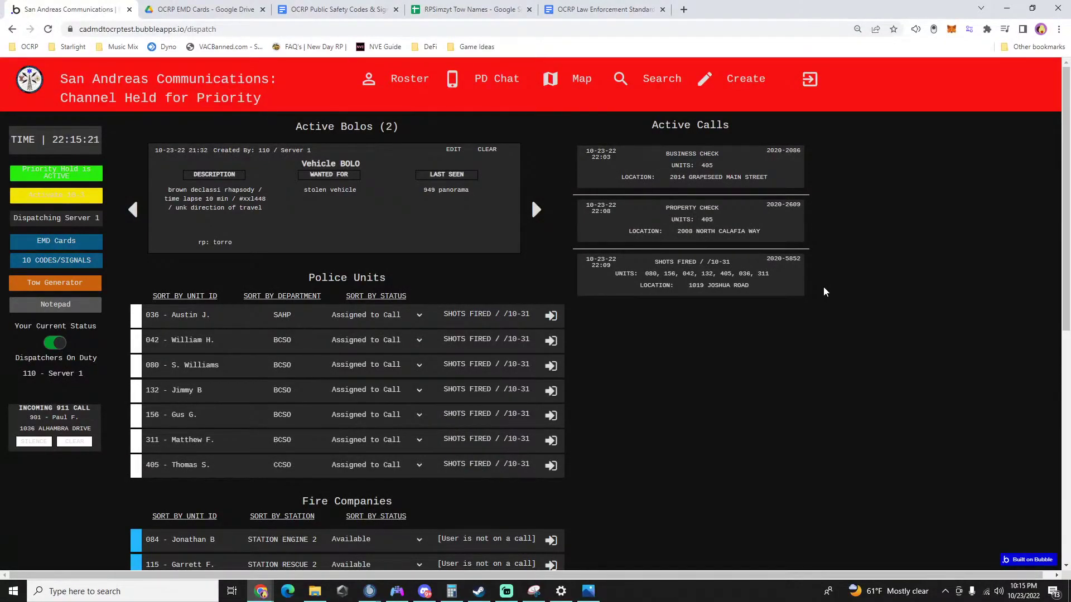
Deactivate the priority hold on the dispatch channel.
{"action": "scroll", "coordinate": [825, 292], "scroll_direction": "down", "scroll_amount": 1}
{"action": "scroll", "coordinate": [824, 291], "scroll_direction": "down", "scroll_amount": 2}
{"action": "scroll", "coordinate": [824, 291], "scroll_direction": "up", "scroll_amount": 3}
{"action": "left_click", "coordinate": [62, 177]}
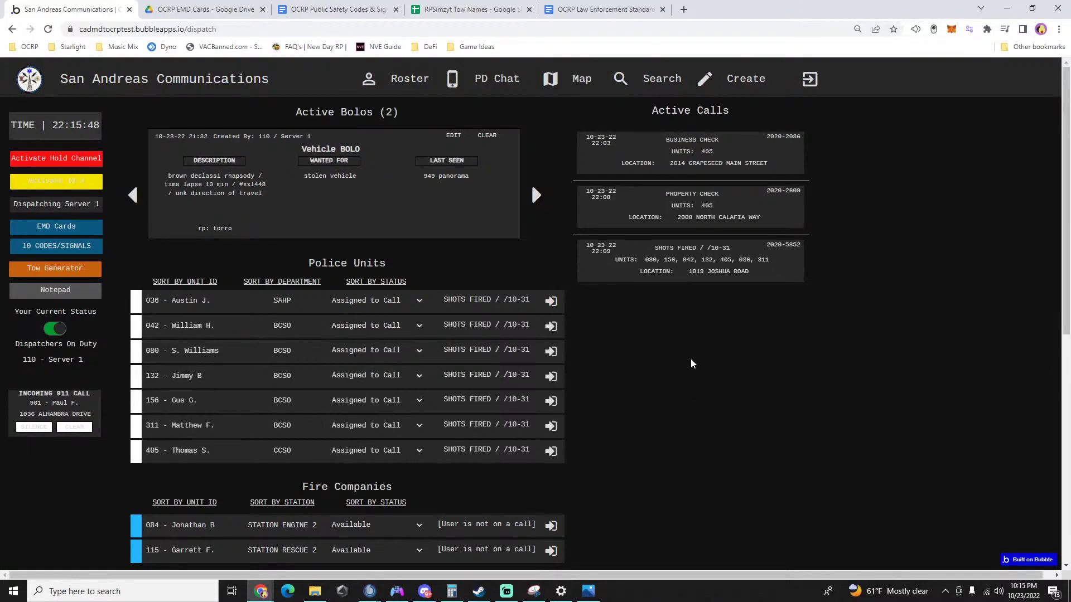
{"action": "scroll", "coordinate": [689, 362], "scroll_direction": "down", "scroll_amount": 1}
{"action": "scroll", "coordinate": [685, 356], "scroll_direction": "down", "scroll_amount": 2}
{"action": "scroll", "coordinate": [685, 355], "scroll_direction": "up", "scroll_amount": 3}
{"action": "scroll", "coordinate": [684, 356], "scroll_direction": "down", "scroll_amount": 3}
{"action": "scroll", "coordinate": [685, 359], "scroll_direction": "up", "scroll_amount": 3}
{"action": "scroll", "coordinate": [684, 360], "scroll_direction": "down", "scroll_amount": 3}
{"action": "scroll", "coordinate": [685, 359], "scroll_direction": "up", "scroll_amount": 2}
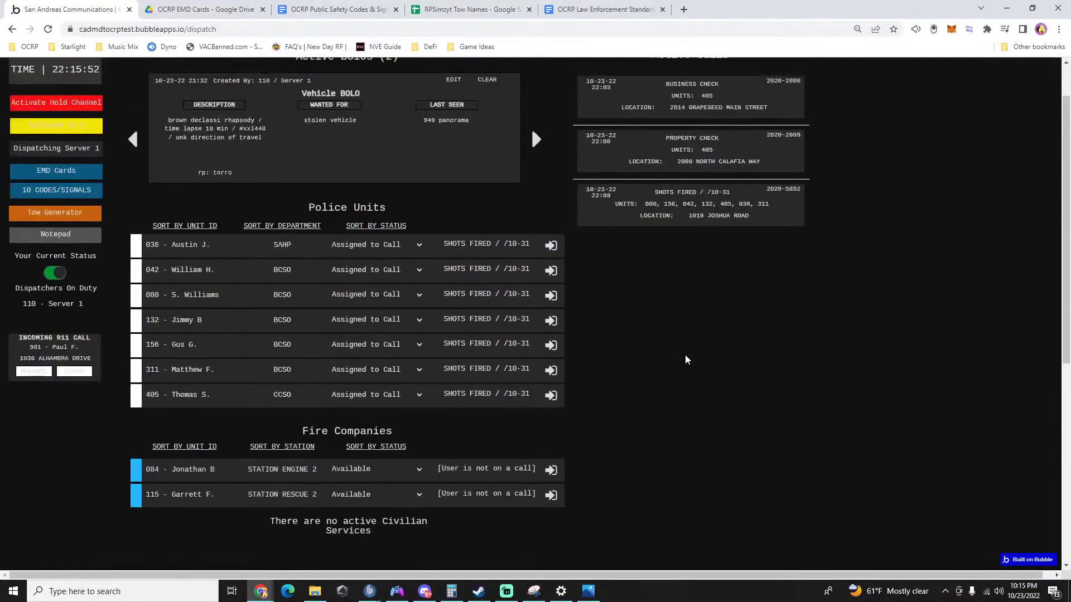
{"action": "scroll", "coordinate": [685, 355], "scroll_direction": "up", "scroll_amount": 2}
{"action": "scroll", "coordinate": [682, 354], "scroll_direction": "down", "scroll_amount": 2}
{"action": "scroll", "coordinate": [682, 354], "scroll_direction": "up", "scroll_amount": 2}
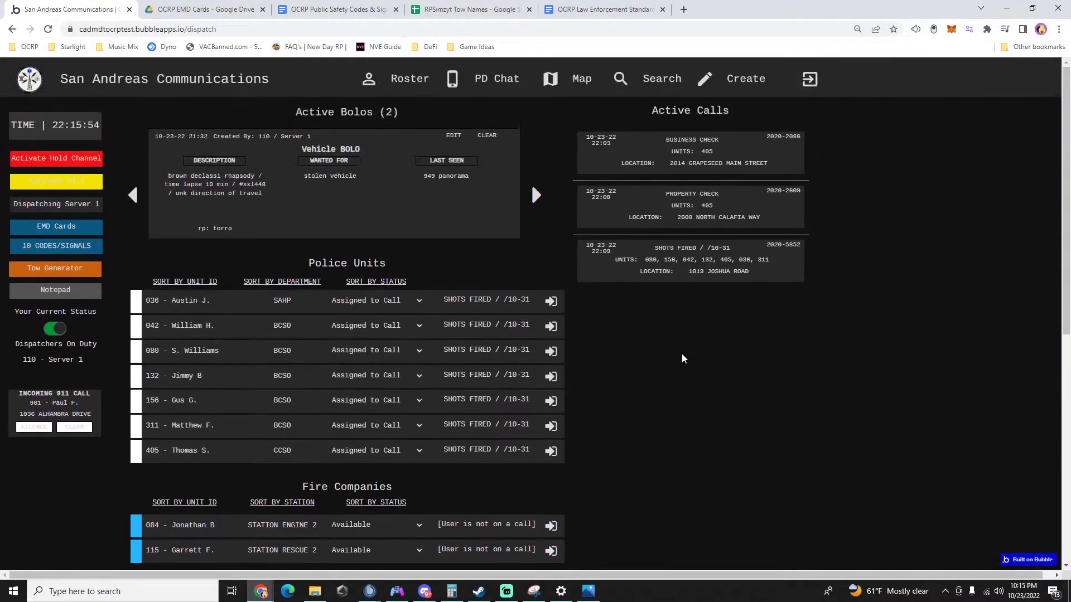
{"action": "scroll", "coordinate": [682, 355], "scroll_direction": "down", "scroll_amount": 1}
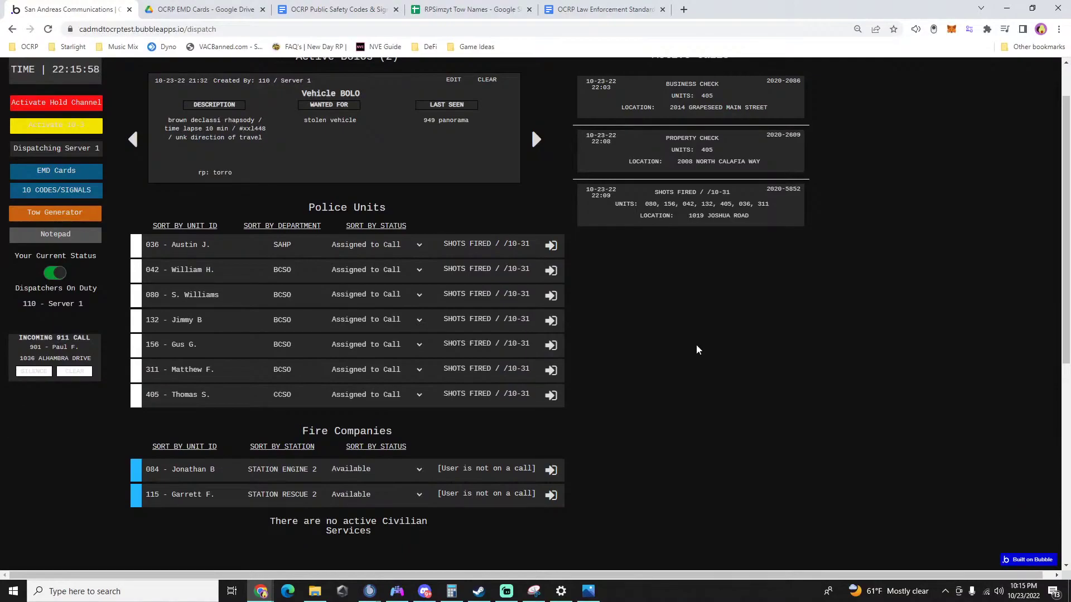
{"action": "scroll", "coordinate": [720, 357], "scroll_direction": "up", "scroll_amount": 1}
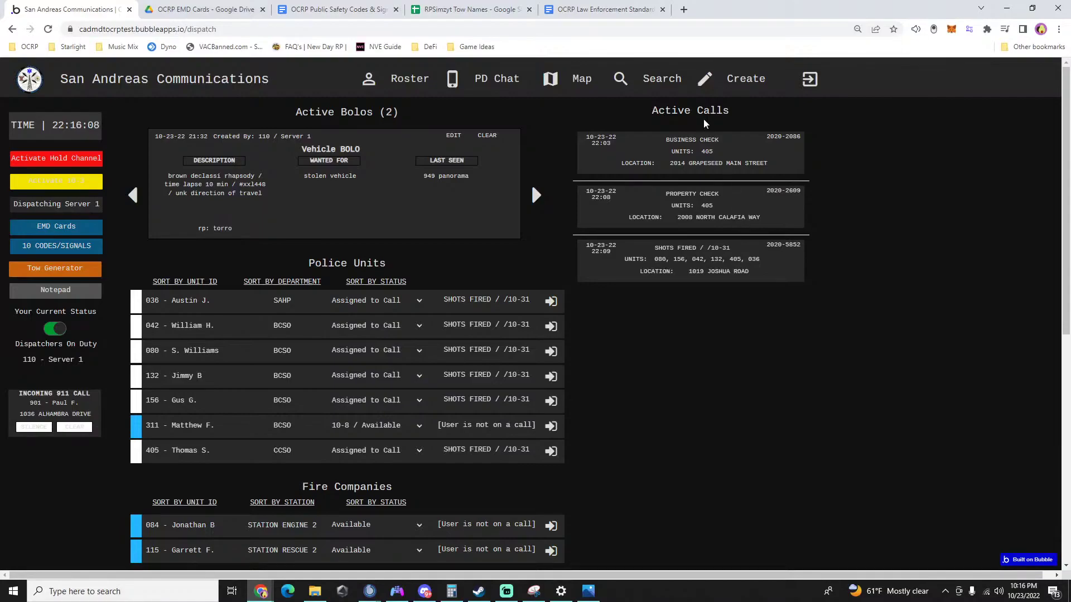
Start a new call with the call type Police and the call nature FIRE.
{"action": "left_click", "coordinate": [717, 84]}
{"action": "left_click", "coordinate": [738, 113]}
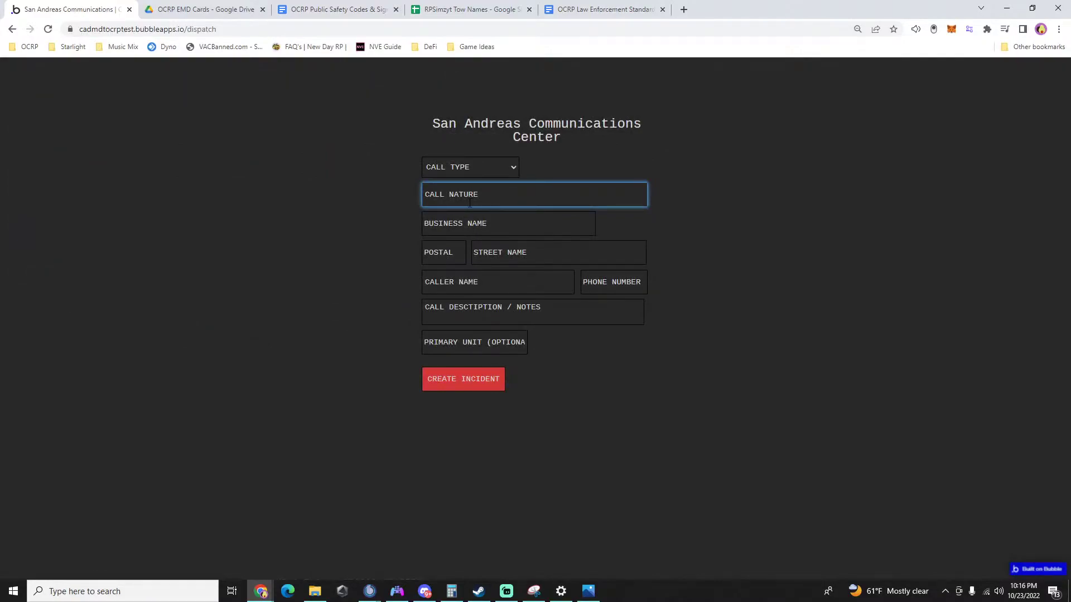
{"action": "left_click", "coordinate": [456, 167]}
{"action": "left_click", "coordinate": [449, 179]}
{"action": "left_click", "coordinate": [462, 198]}
{"action": "type", "text": "fire"}
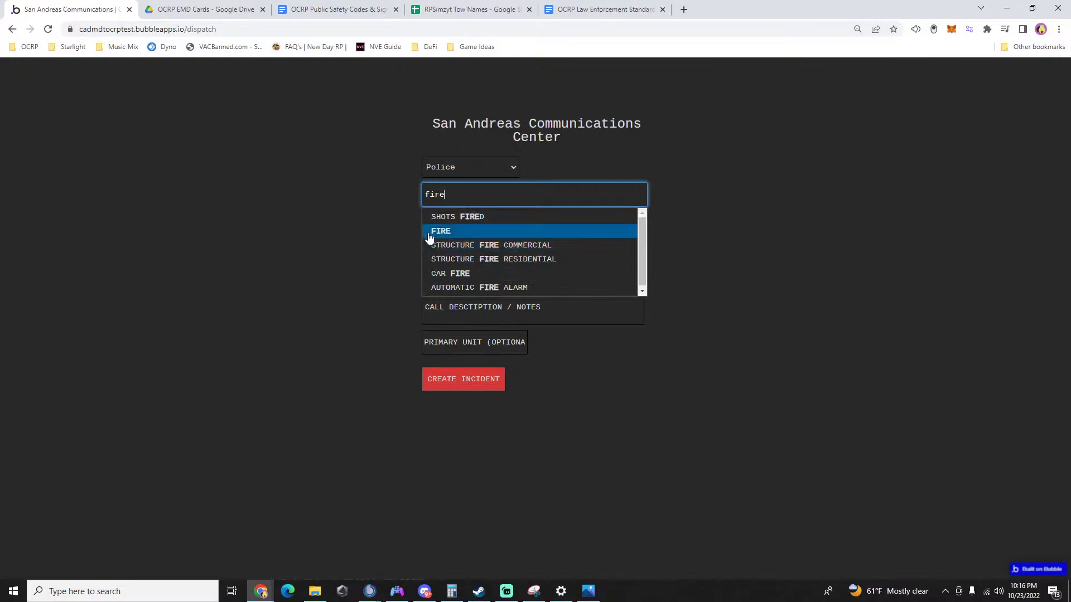
{"action": "left_click", "coordinate": [436, 235]}
Fill in the postal number and street given in the incoming 911 call and create the fire incident.
{"action": "type", "text": "10"}
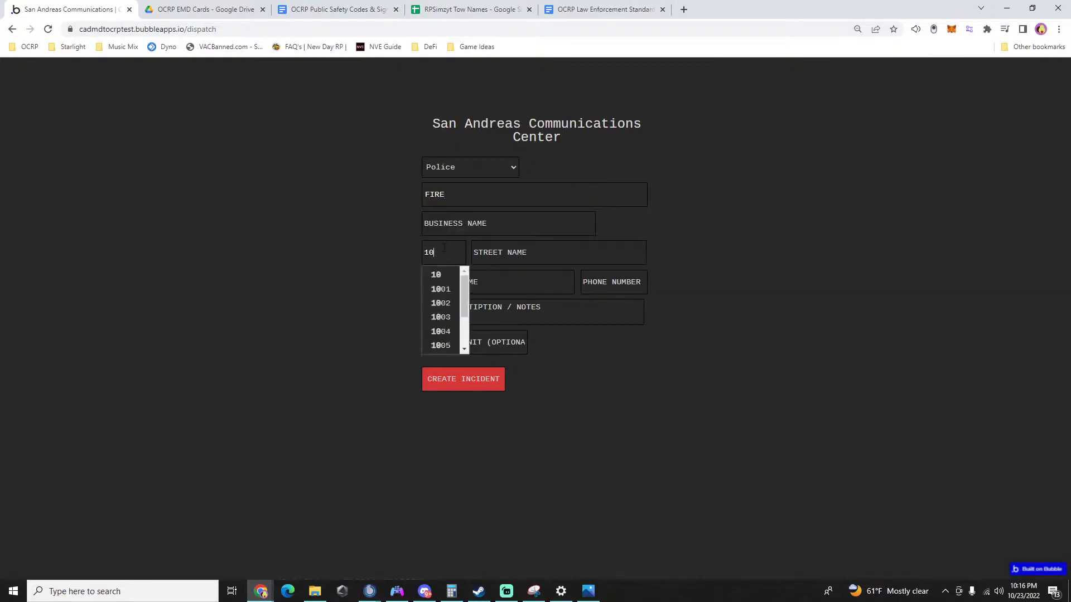
{"action": "type", "text": "36"}
{"action": "key", "text": "Tab"}
{"action": "type", "text": "alham"}
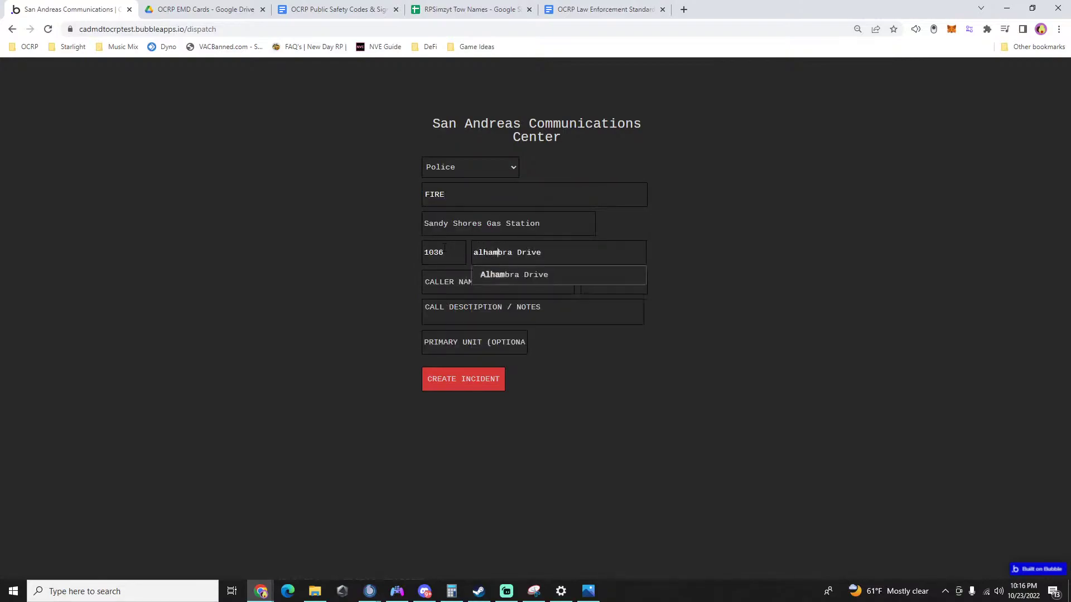
{"action": "left_click", "coordinate": [503, 276]}
{"action": "left_click", "coordinate": [453, 323]}
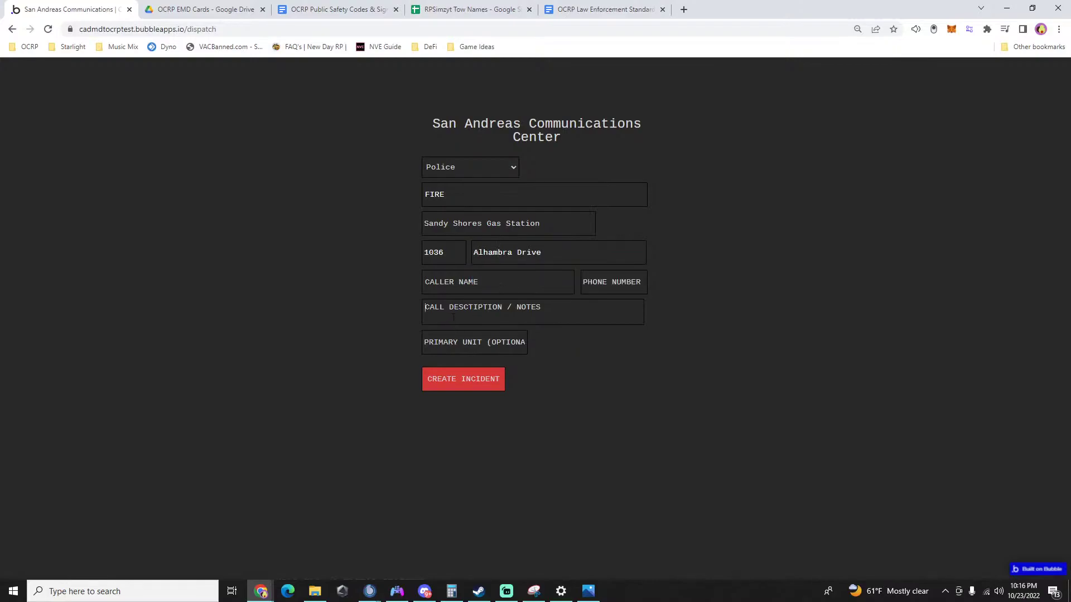
{"action": "left_click", "coordinate": [433, 385]}
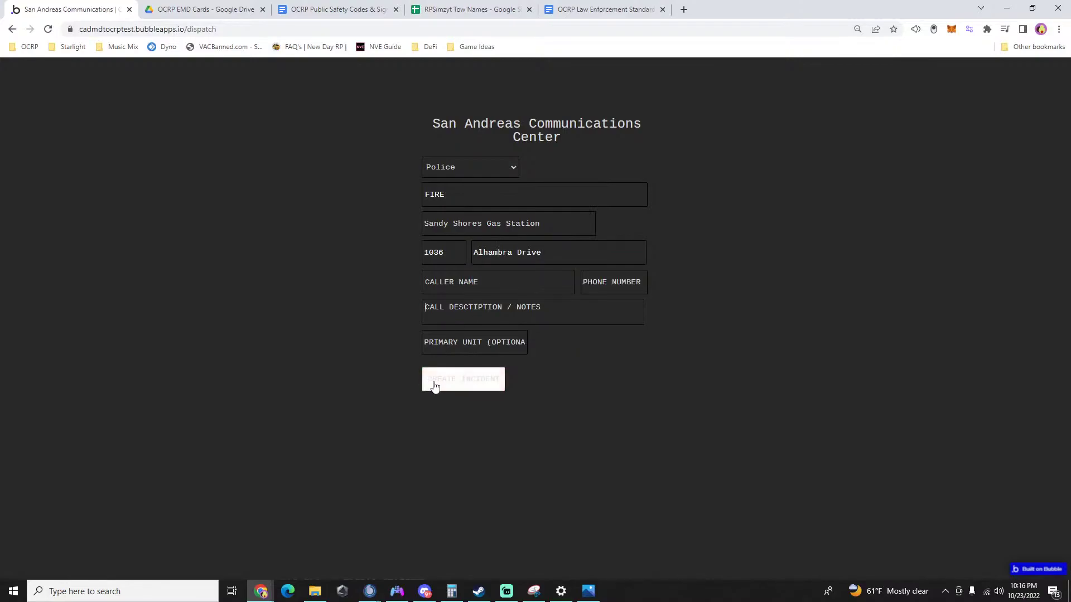
Open the new fire call, assign units 084, 115 and 311 to it and close the call.
{"action": "scroll", "coordinate": [731, 346], "scroll_direction": "down", "scroll_amount": 3}
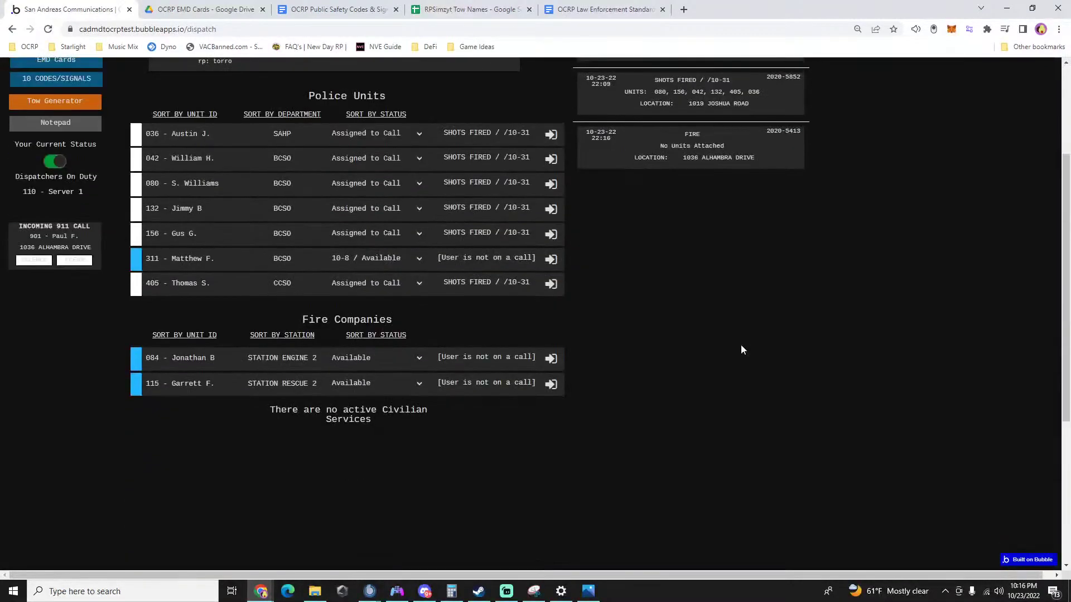
{"action": "scroll", "coordinate": [741, 349], "scroll_direction": "up", "scroll_amount": 3}
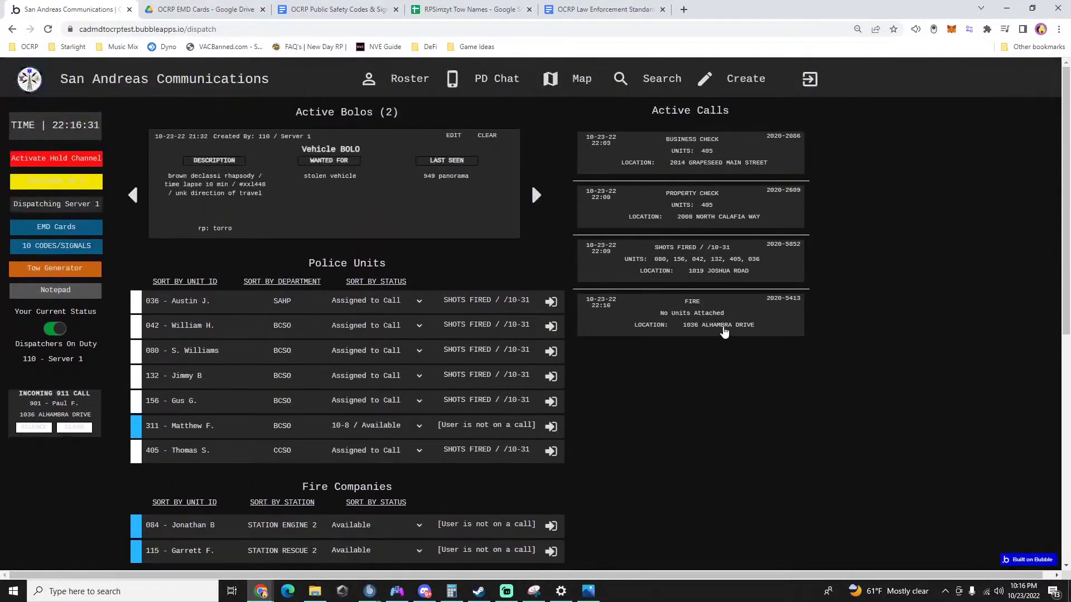
{"action": "left_click", "coordinate": [706, 319]}
{"action": "left_click", "coordinate": [396, 177]}
{"action": "type", "text": "084"}
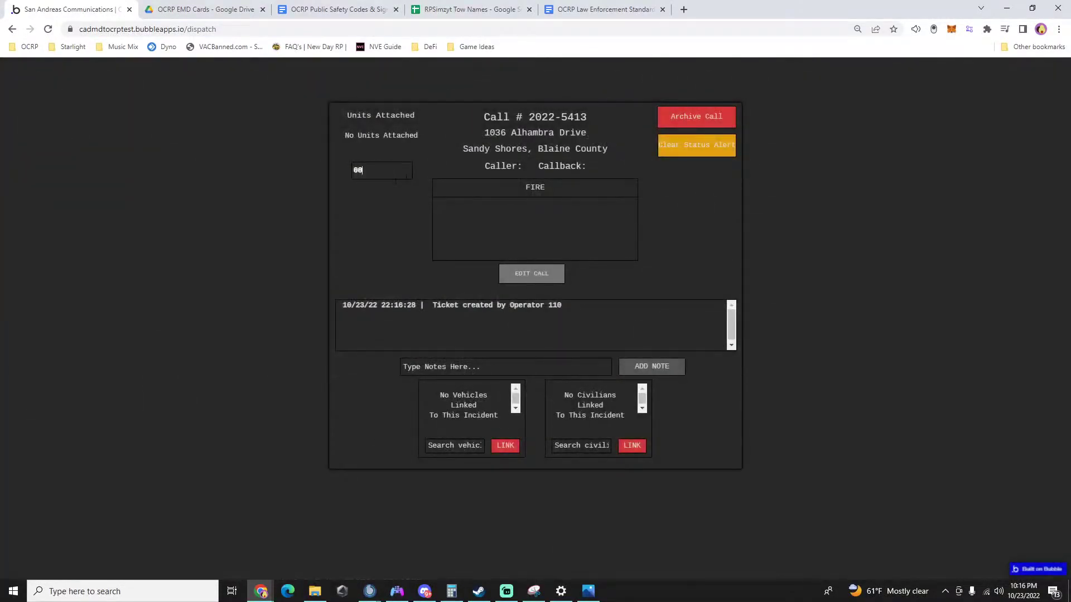
{"action": "left_click", "coordinate": [370, 192]}
{"action": "left_click", "coordinate": [371, 171]}
{"action": "type", "text": "115"}
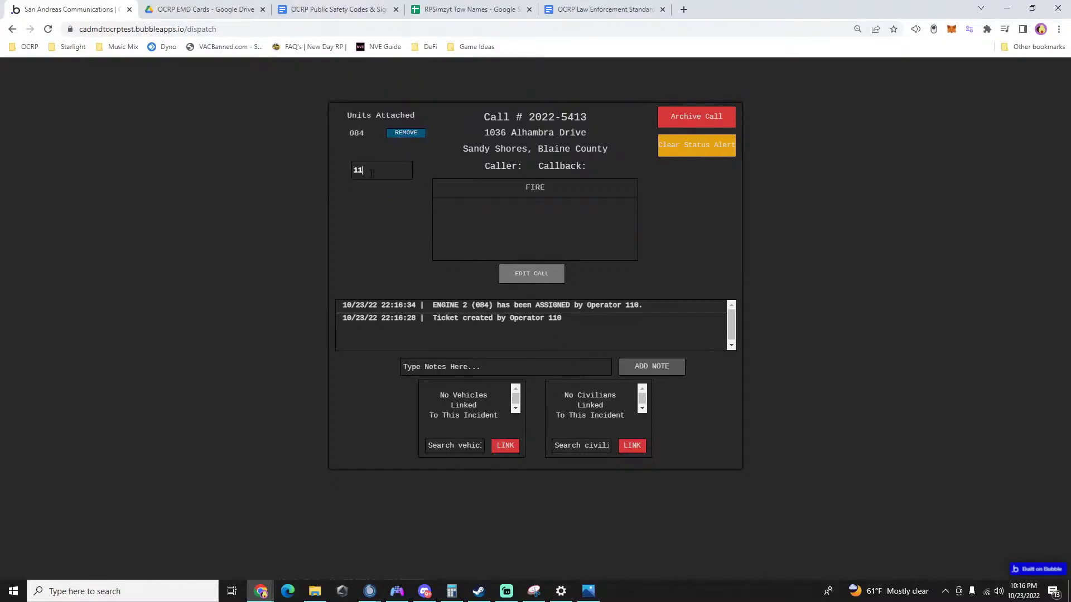
{"action": "left_click", "coordinate": [372, 188]}
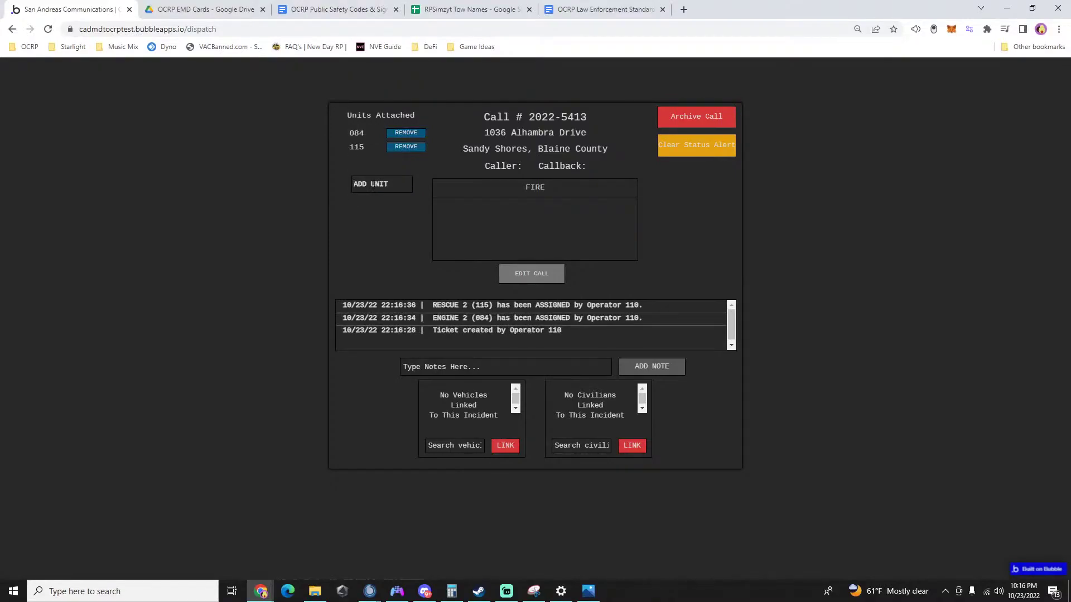
{"action": "type", "text": "311"}
{"action": "left_click", "coordinate": [372, 204]}
{"action": "left_click", "coordinate": [941, 399]}
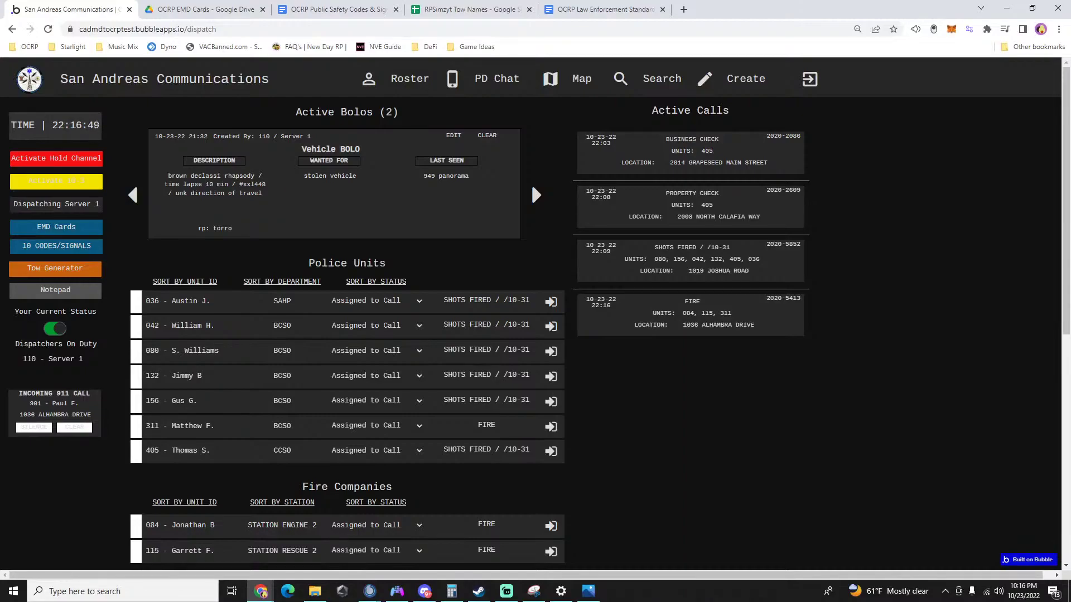
Open the active fire call to review its assigned units and log, and close it.
{"action": "key", "text": "alt+Tab"}
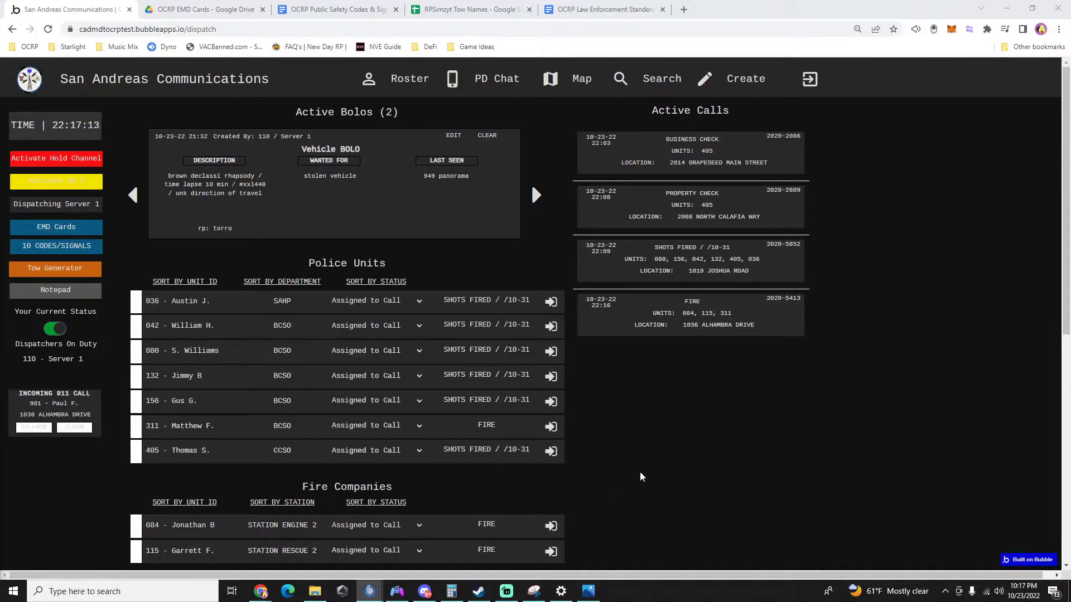
{"action": "left_click", "coordinate": [693, 305]}
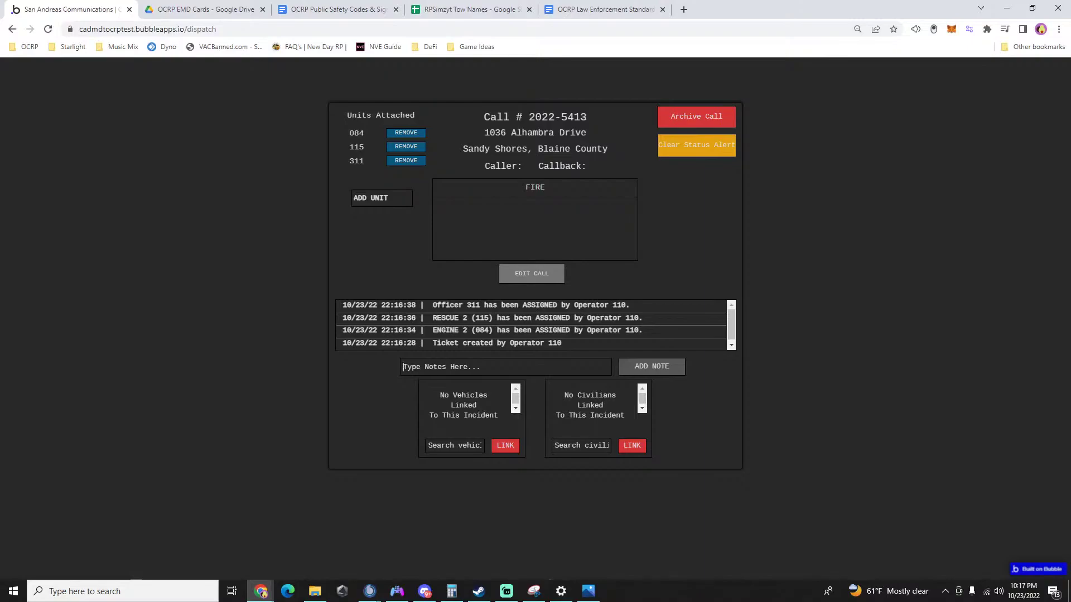
{"action": "key", "text": "alt+Tab"}
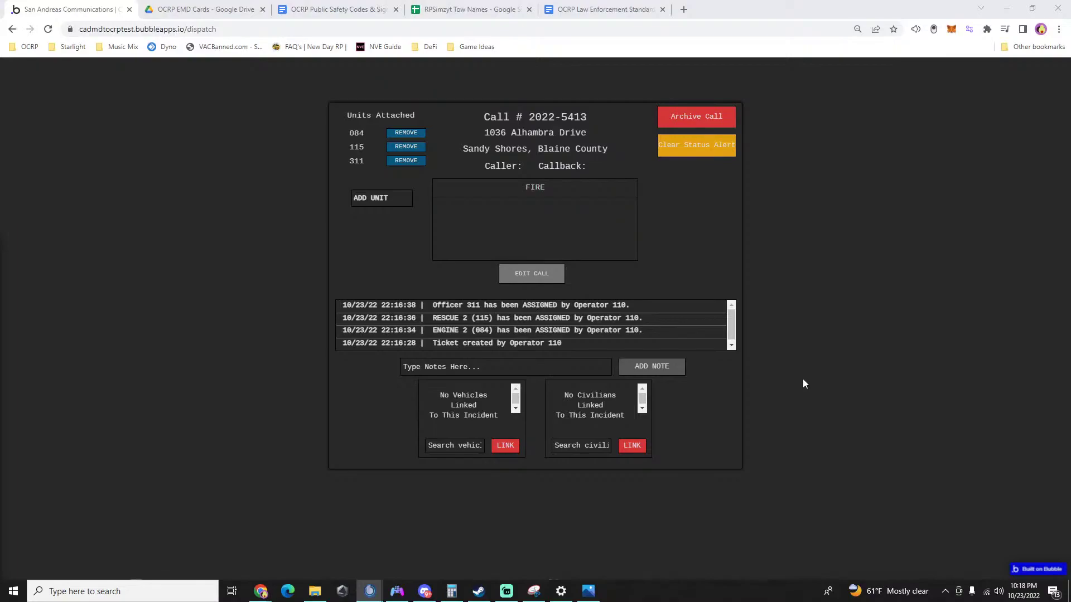
{"action": "left_click", "coordinate": [842, 363]}
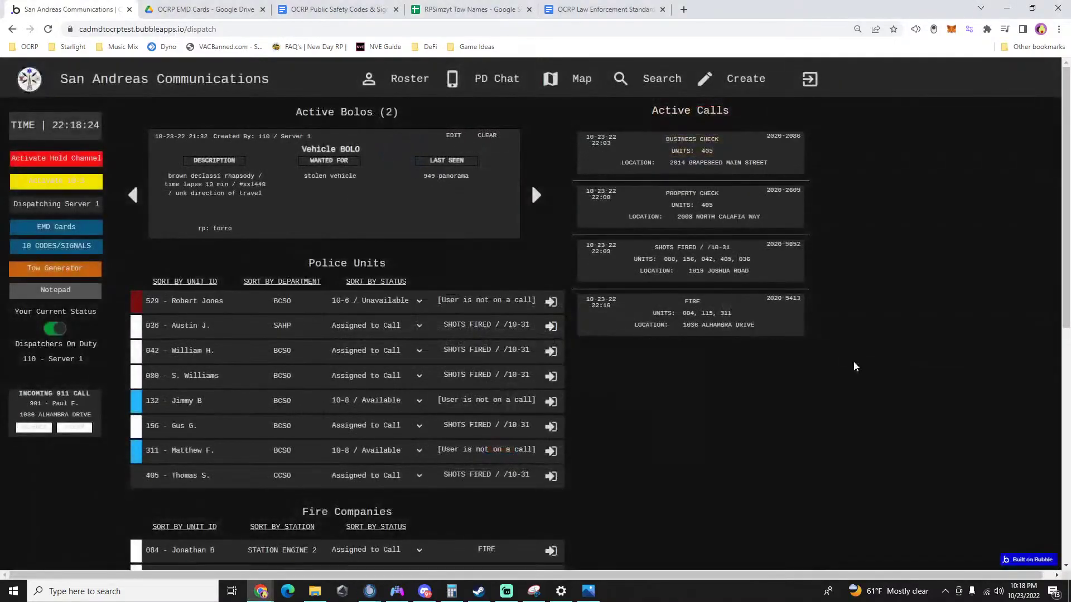
Start a new Police call with the description "davis quarry / dump truck rolled down into quarry".
{"action": "left_click", "coordinate": [746, 79]}
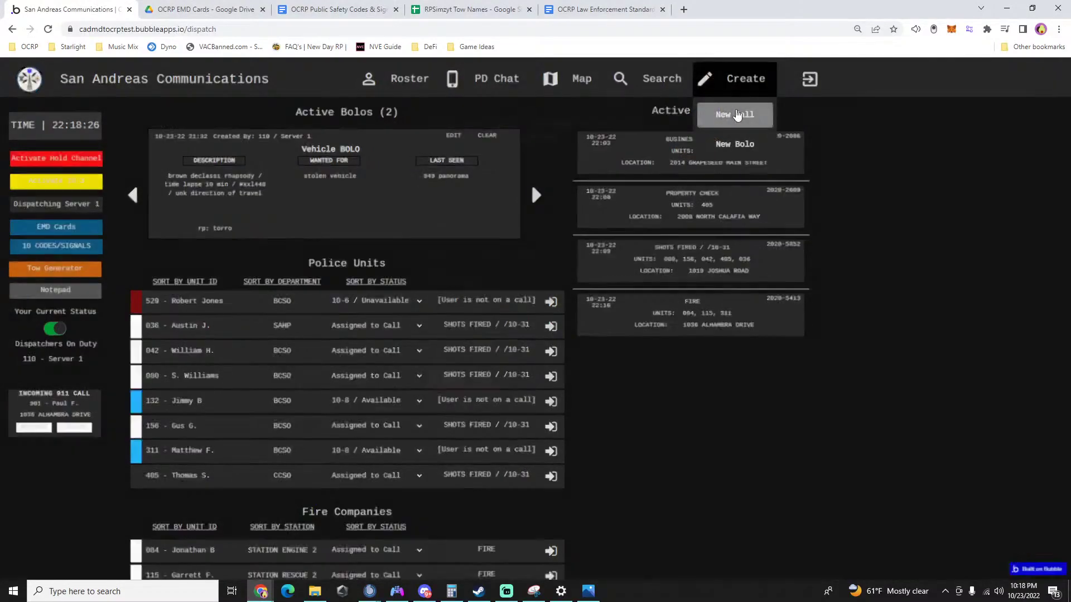
{"action": "left_click", "coordinate": [737, 115]}
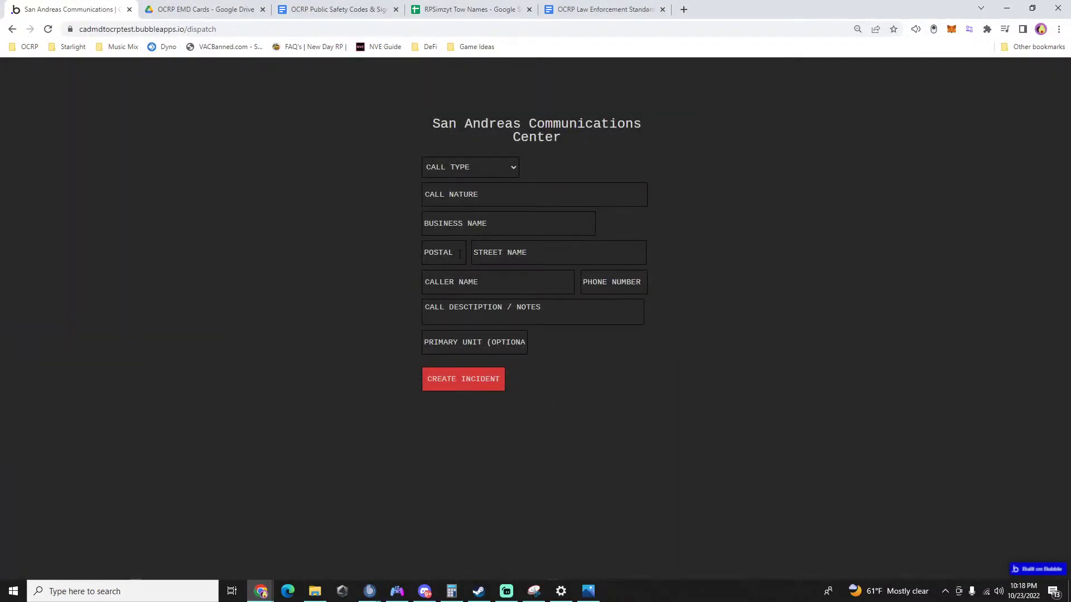
{"action": "type", "text": "davis quarry"}
{"action": "left_click", "coordinate": [446, 169]}
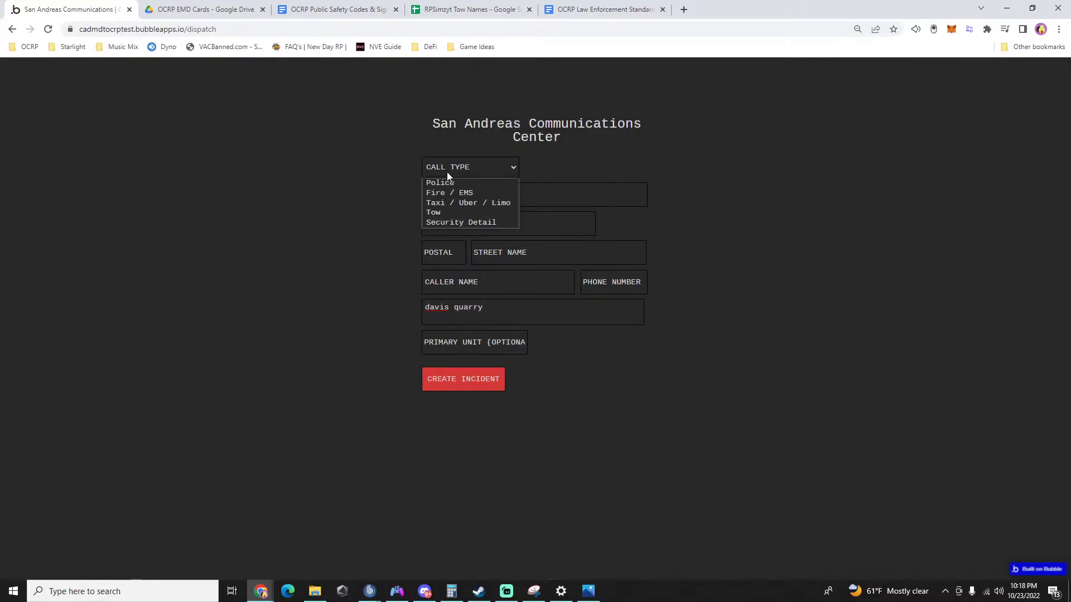
{"action": "left_click", "coordinate": [444, 180]}
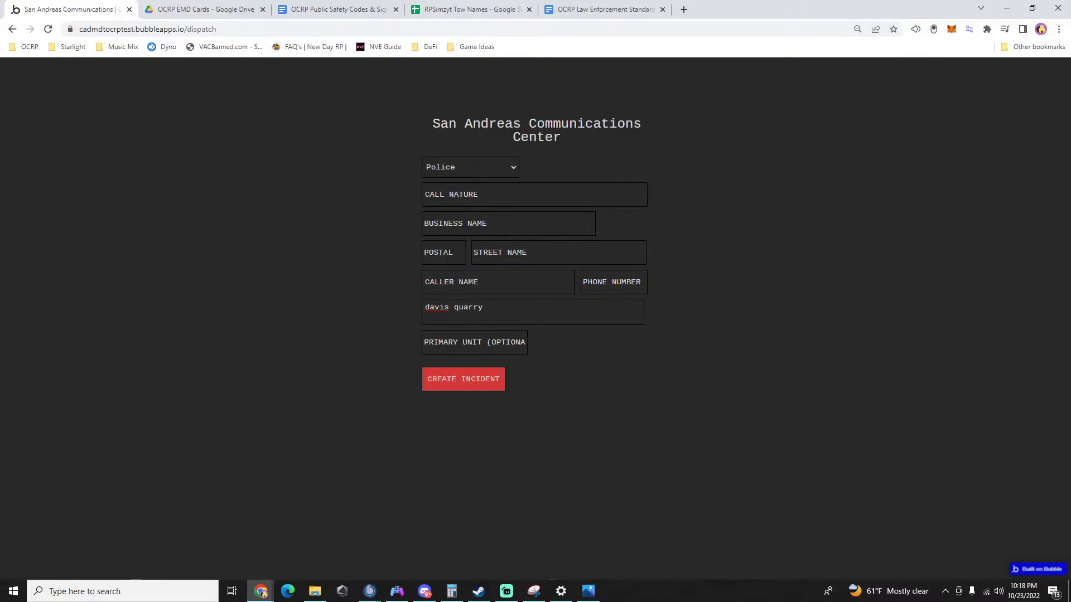
{"action": "left_click", "coordinate": [446, 253]}
{"action": "type", "text": "96"}
{"action": "key", "text": "BackSpace"}
{"action": "type", "text": "62"}
{"action": "left_click", "coordinate": [492, 307]}
{"action": "type", "text": "dump truck rolled down into quarry"}
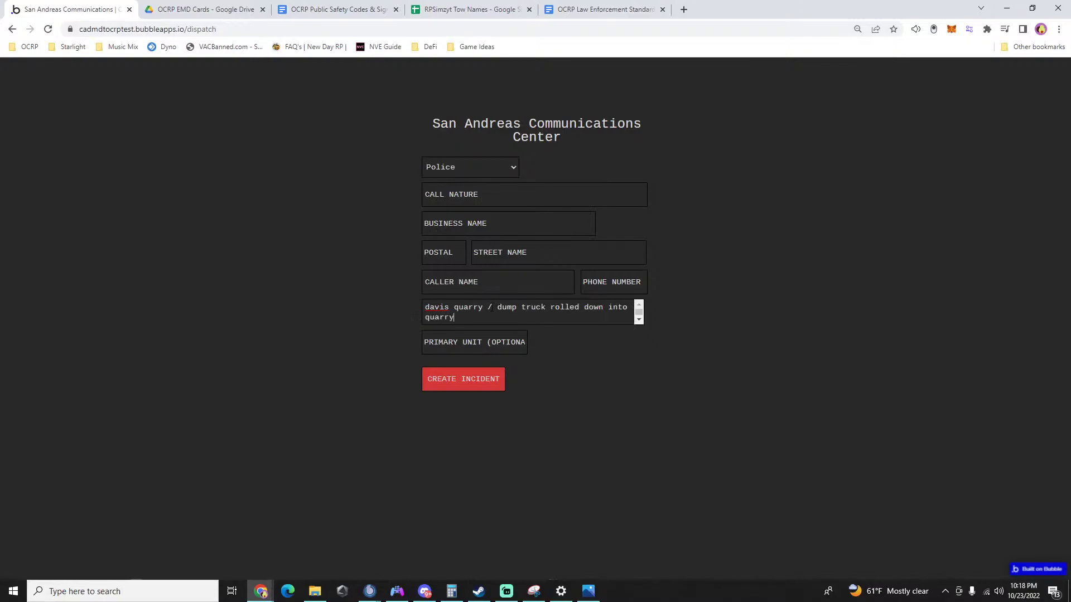
Fill in the business name Davis Quartz and the quarry's postal number and street in the new call.
{"action": "left_click", "coordinate": [456, 255]}
{"action": "type", "text": "962"}
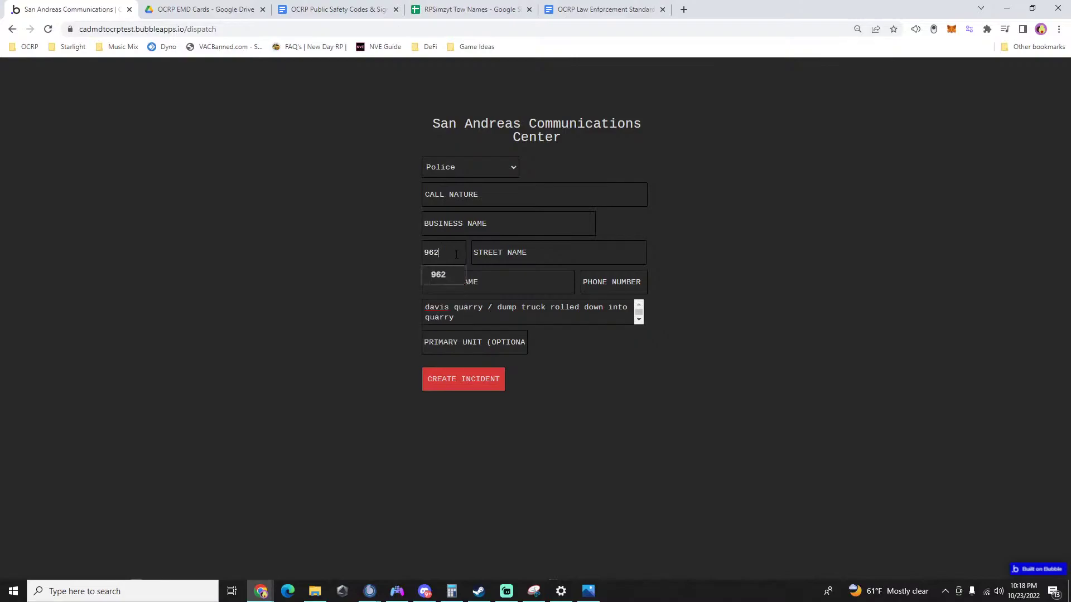
{"action": "left_click", "coordinate": [501, 254]}
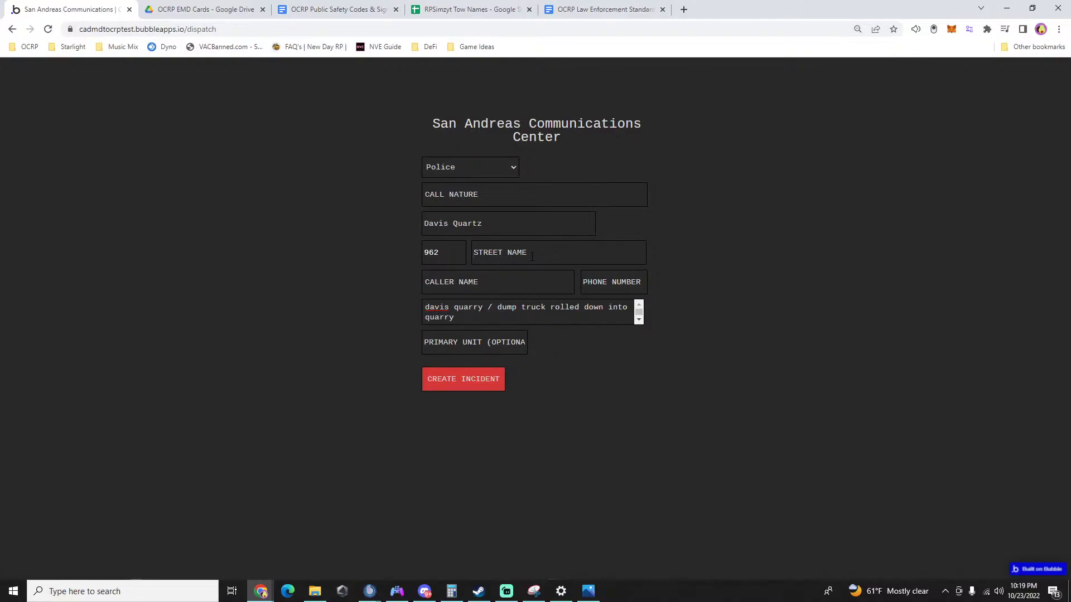
{"action": "type", "text": "senora way"}
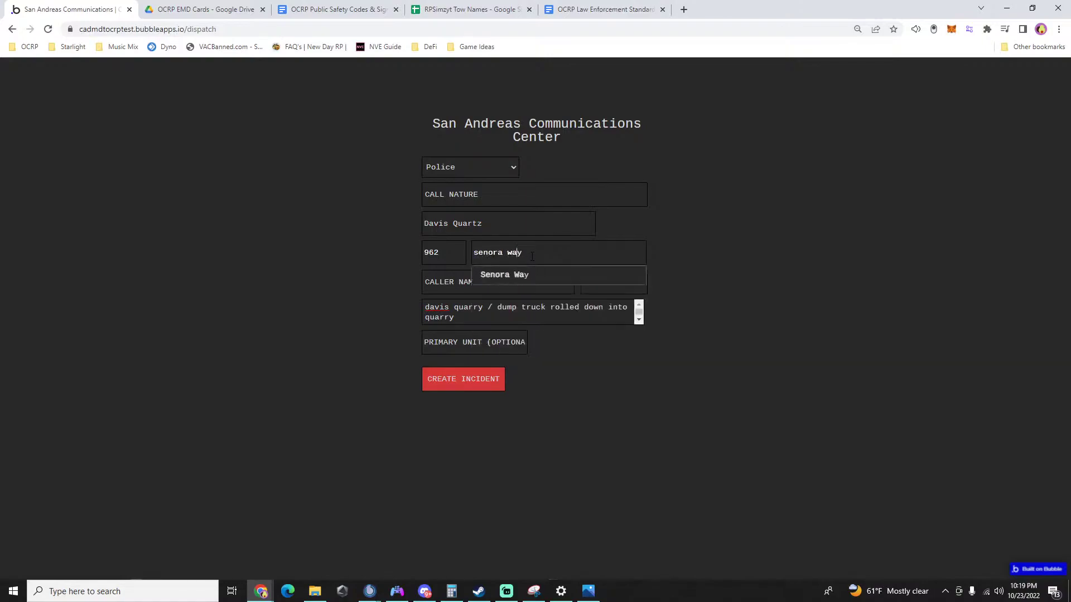
{"action": "left_click", "coordinate": [525, 275]}
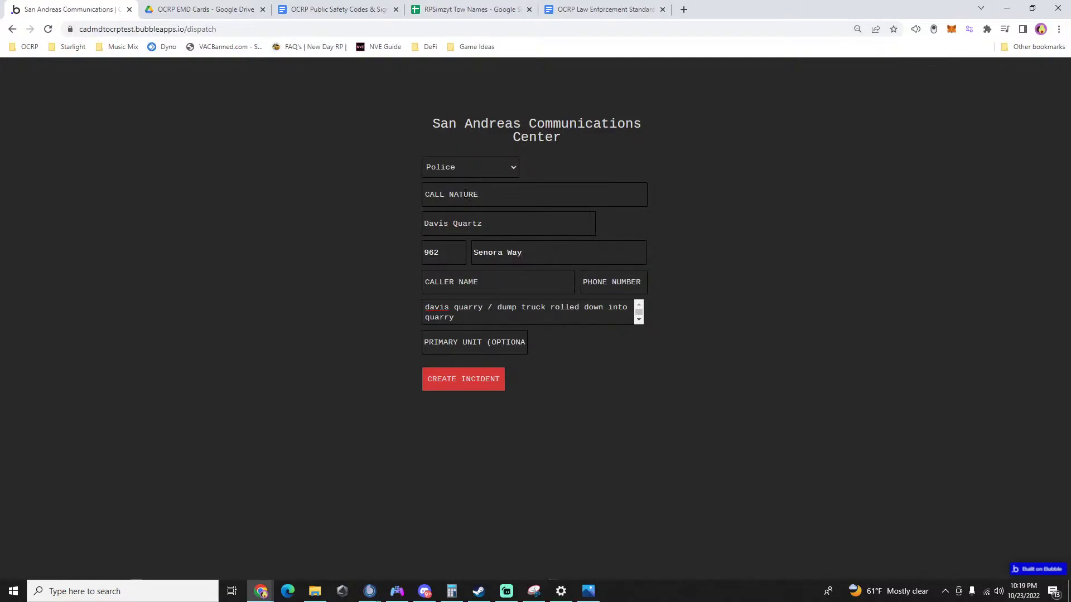
Change the call type to Fire / EMS, enter the call nature "injured person" and create the incident.
{"action": "left_click", "coordinate": [446, 194]}
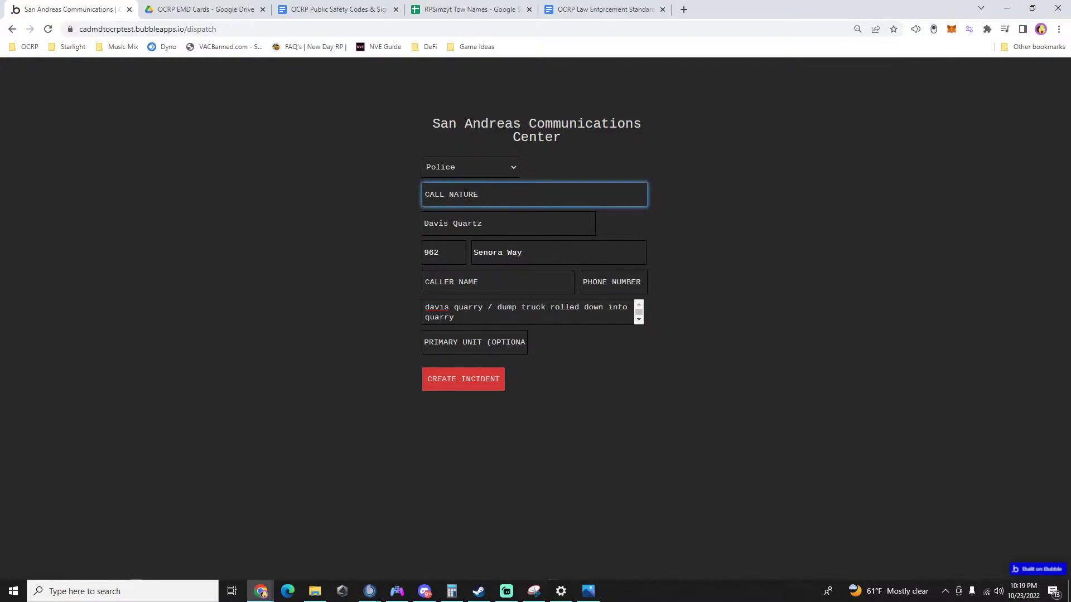
{"action": "left_click", "coordinate": [470, 166]}
{"action": "left_click", "coordinate": [457, 193]}
{"action": "type", "text": "injured person"}
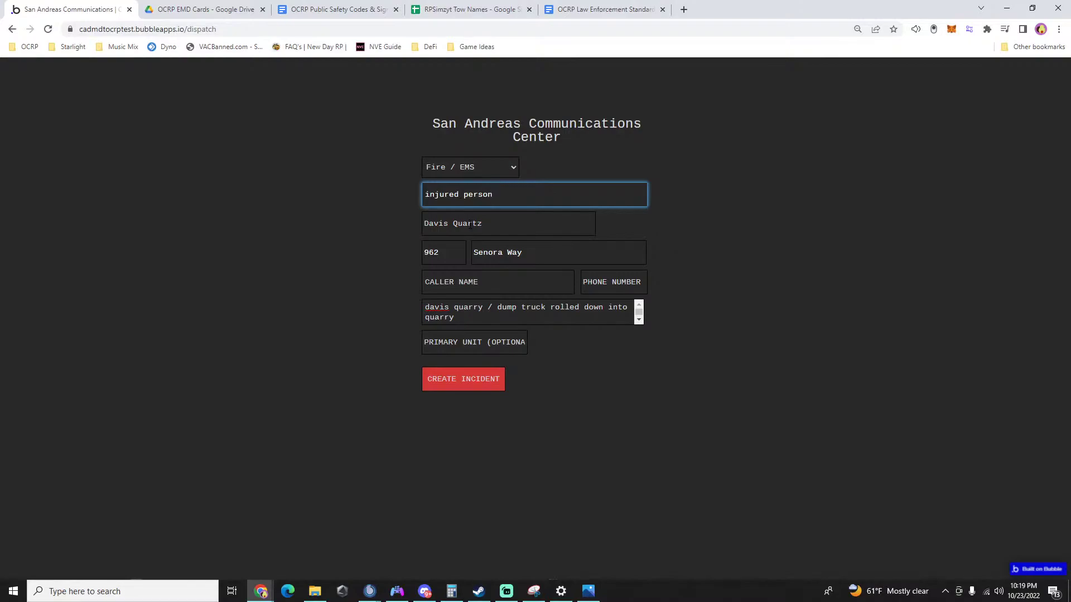
{"action": "left_click", "coordinate": [457, 382]}
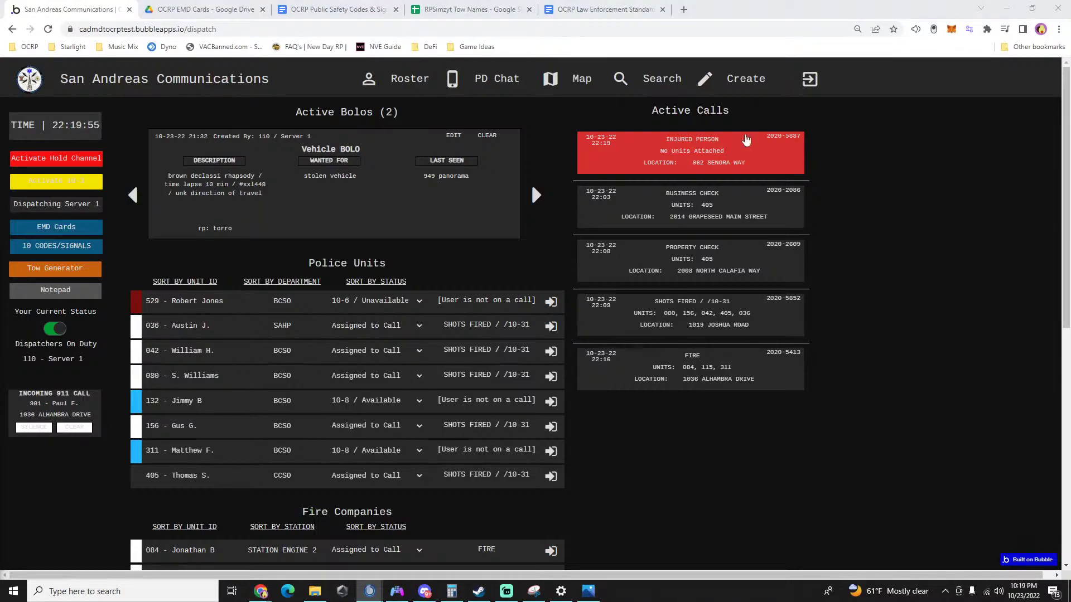
{"action": "left_click", "coordinate": [734, 92]}
{"action": "left_click", "coordinate": [741, 112]}
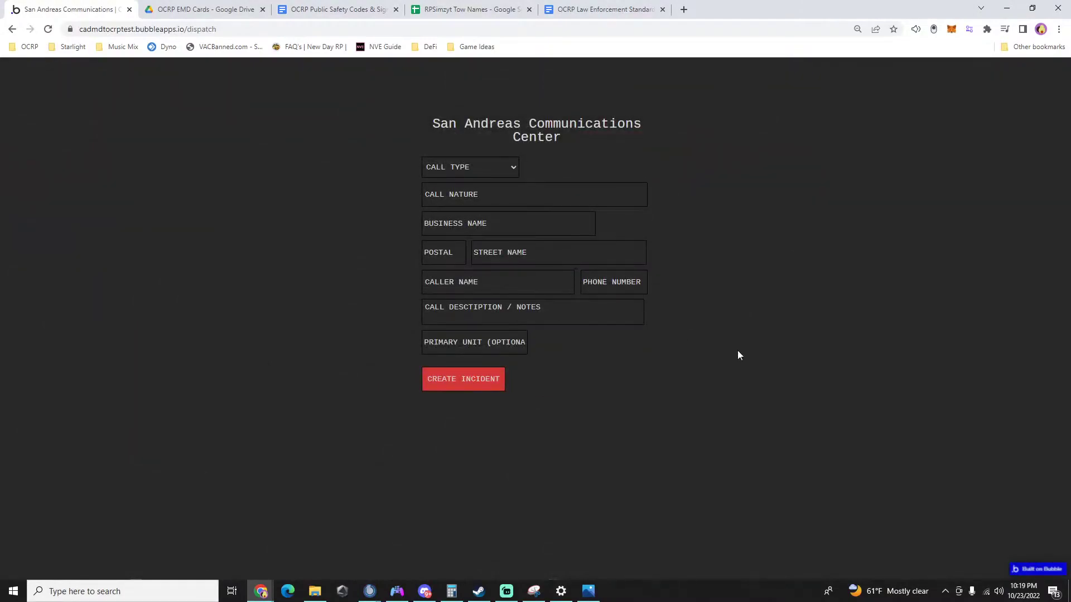
{"action": "left_click", "coordinate": [915, 383]}
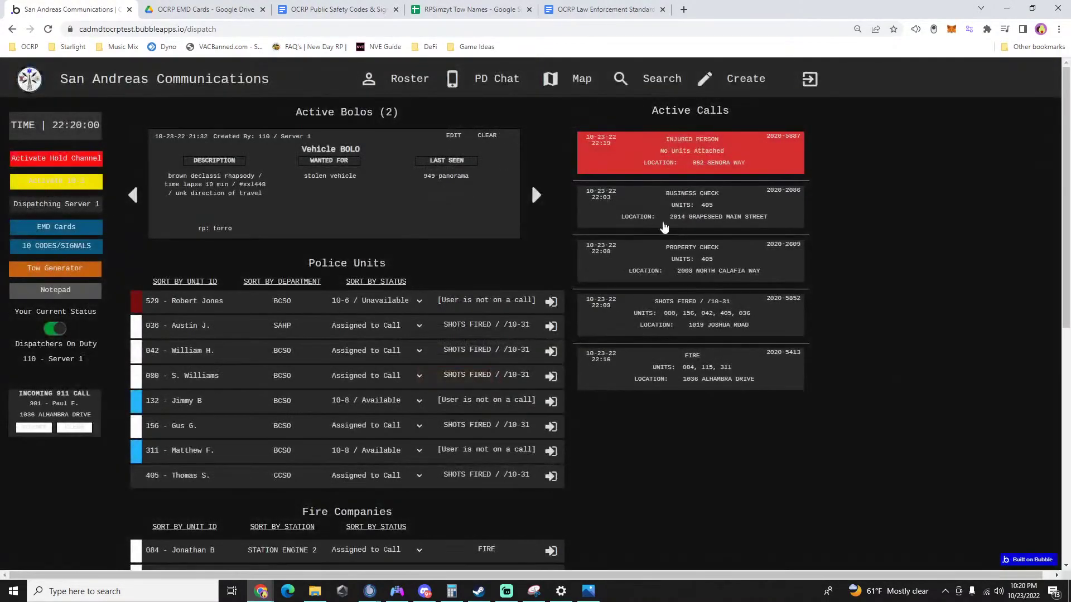
Add the note "giant truck fell on 3 cars - people were inside" to the injured person call and close it.
{"action": "left_click", "coordinate": [614, 160]}
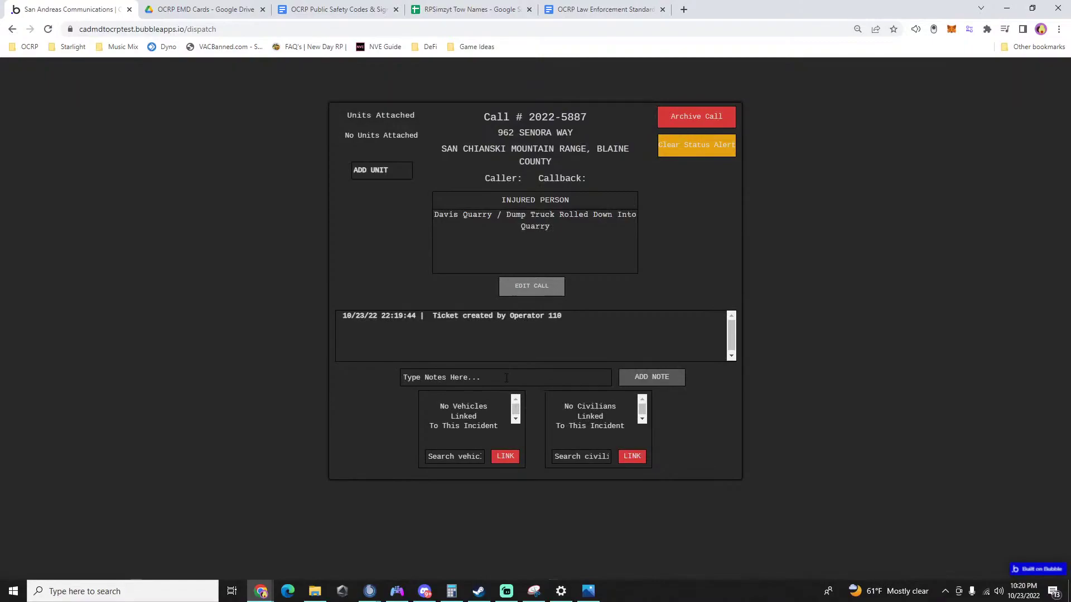
{"action": "type", "text": "giant truck"}
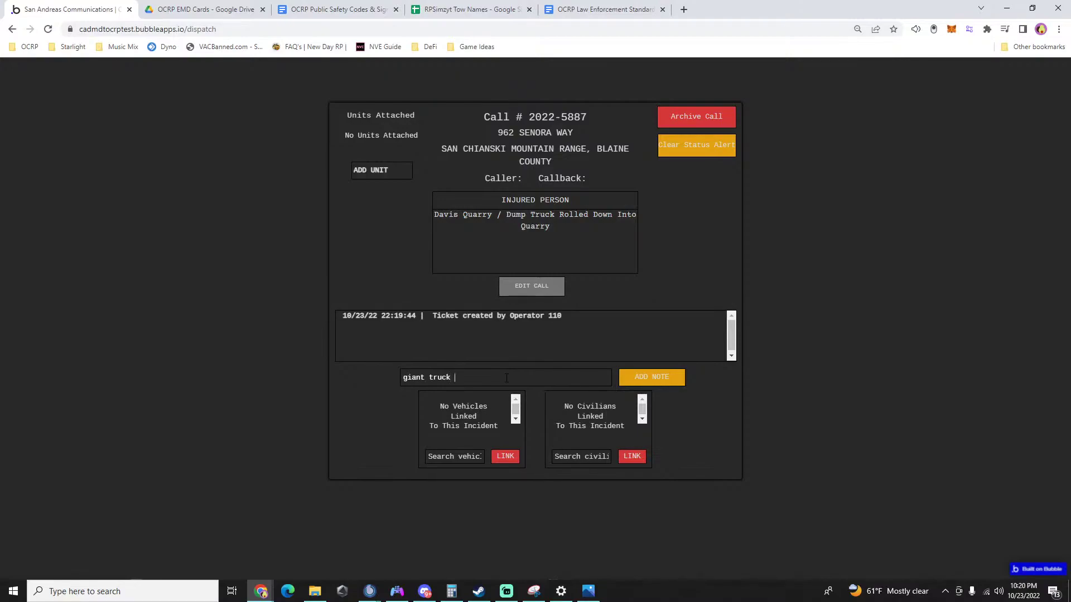
{"action": "type", "text": "fell on cars"}
{"action": "key", "text": "BackSpace"}
{"action": "key", "text": "BackSpace"}
{"action": "key", "text": "BackSpace"}
{"action": "type", "text": "cars"}
{"action": "type", "text": "- people were insd"}
{"action": "key", "text": "BackSpace"}
{"action": "type", "text": "ide"}
{"action": "key", "text": "Return"}
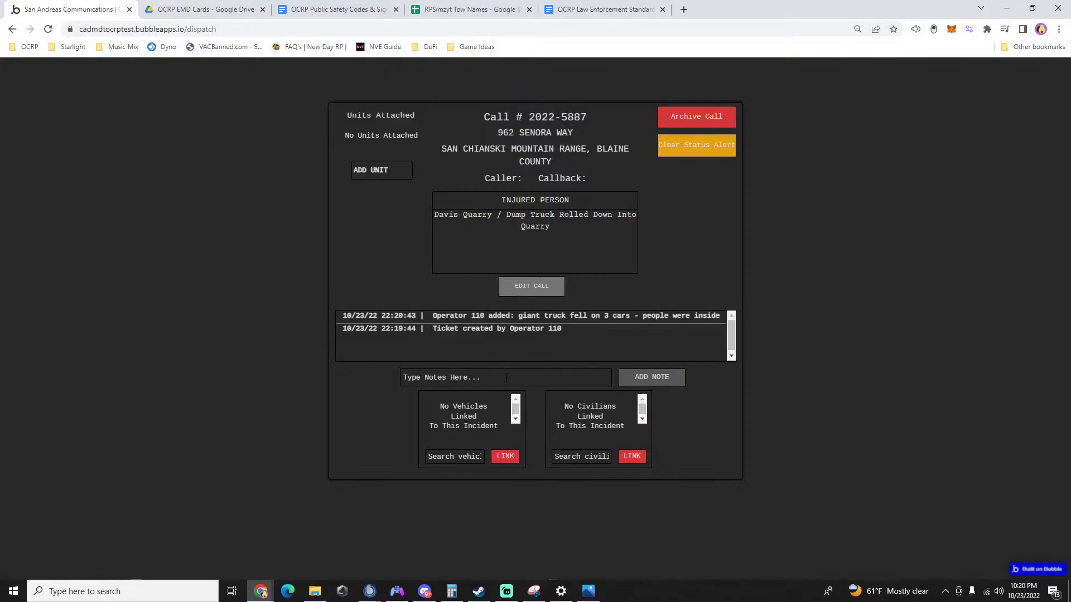
{"action": "left_click", "coordinate": [874, 370]}
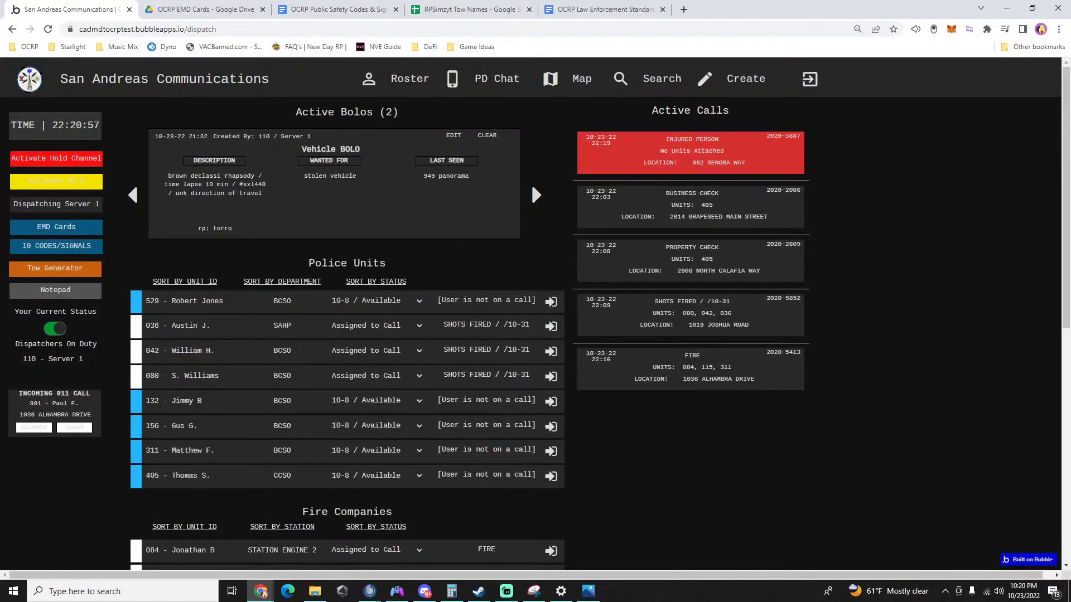
Clear the incoming 911 call and look over the police units and fire companies.
{"action": "key", "text": "alt+Tab"}
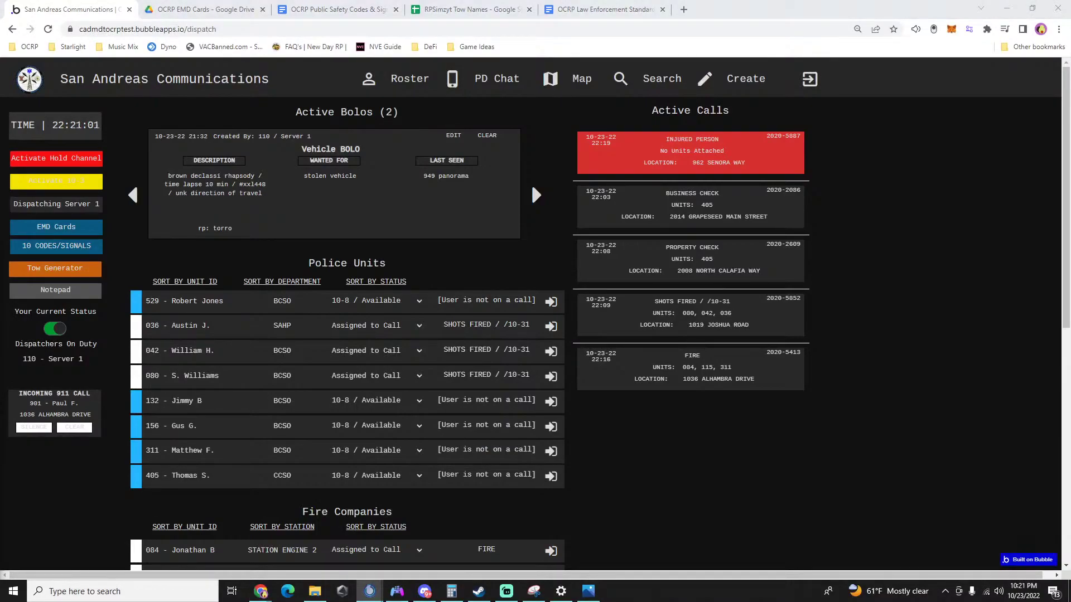
{"action": "left_click", "coordinate": [78, 427]}
{"action": "scroll", "coordinate": [93, 451], "scroll_direction": "down", "scroll_amount": 3}
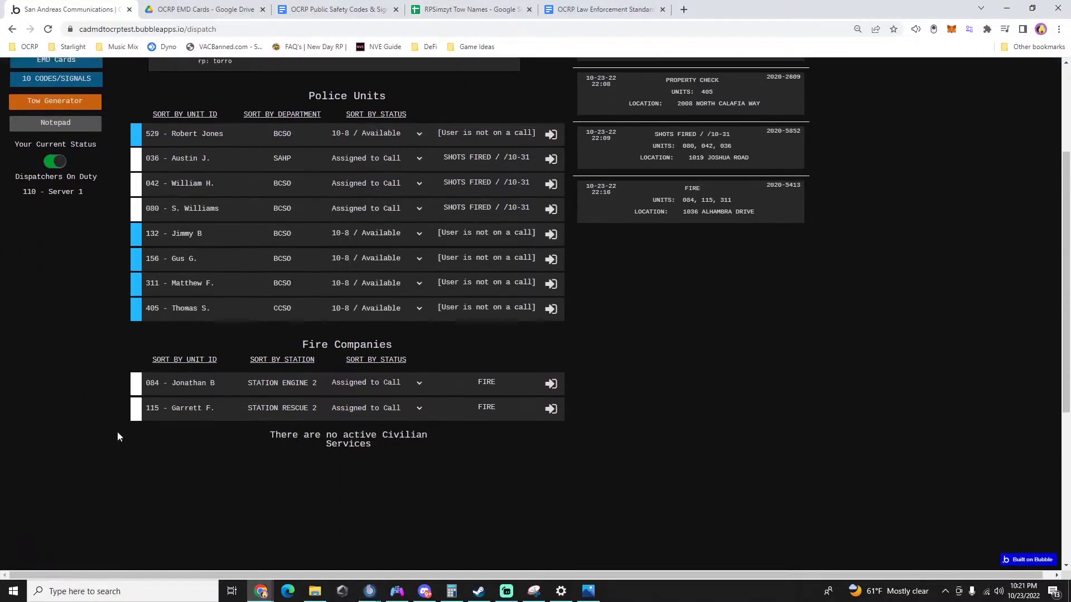
{"action": "scroll", "coordinate": [61, 431], "scroll_direction": "up", "scroll_amount": 2}
{"action": "scroll", "coordinate": [62, 427], "scroll_direction": "up", "scroll_amount": 1}
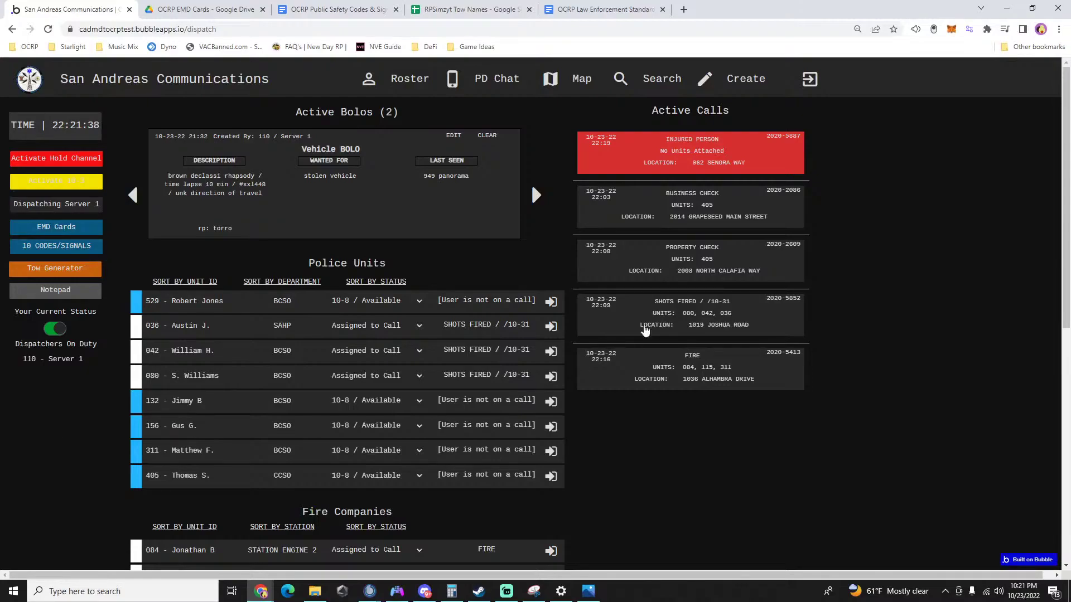
Assign units 529 and 132 to the injured person call and close it.
{"action": "left_click", "coordinate": [680, 162]}
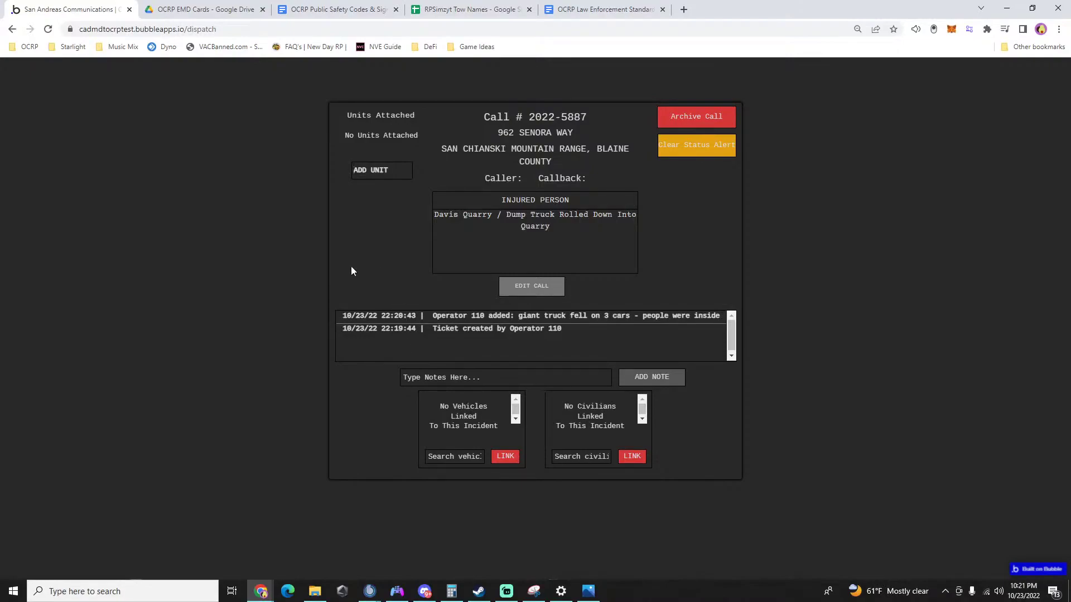
{"action": "left_click", "coordinate": [384, 173]}
{"action": "type", "text": "529"}
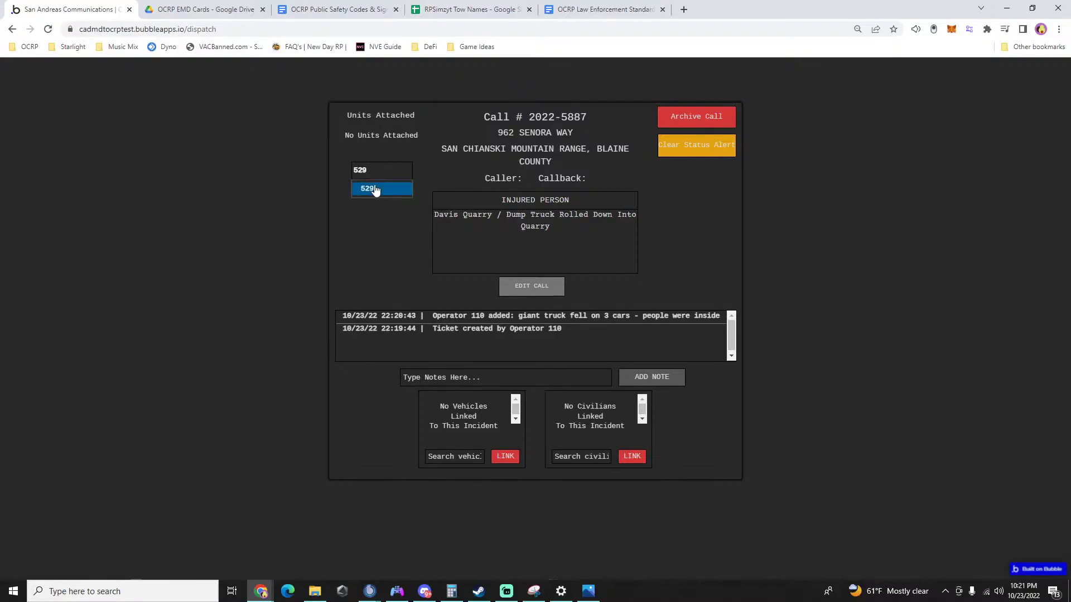
{"action": "left_click", "coordinate": [375, 190]}
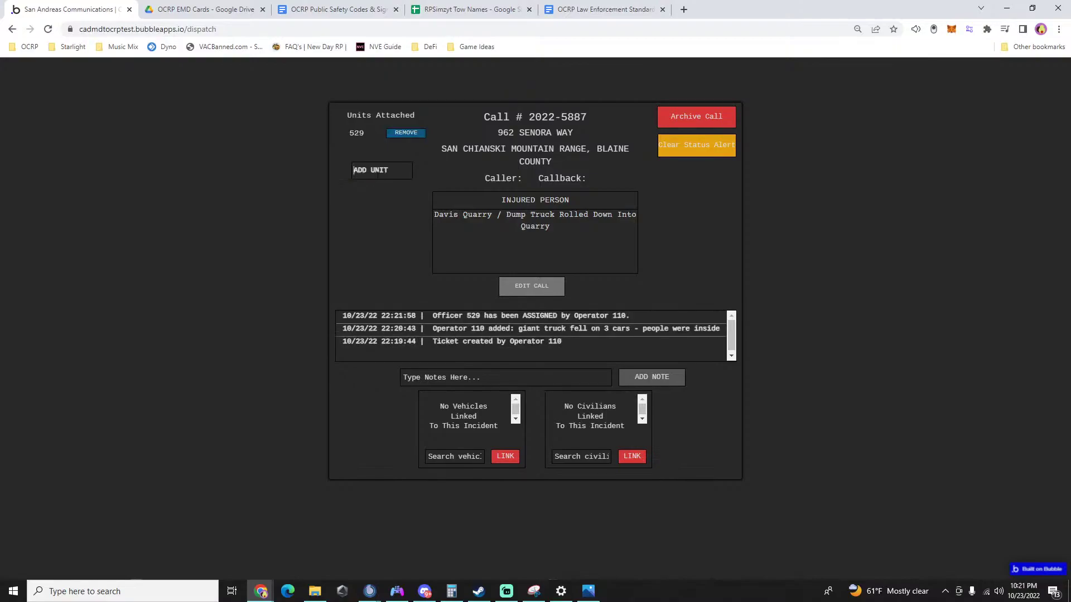
{"action": "type", "text": "132"}
{"action": "left_click", "coordinate": [376, 190]}
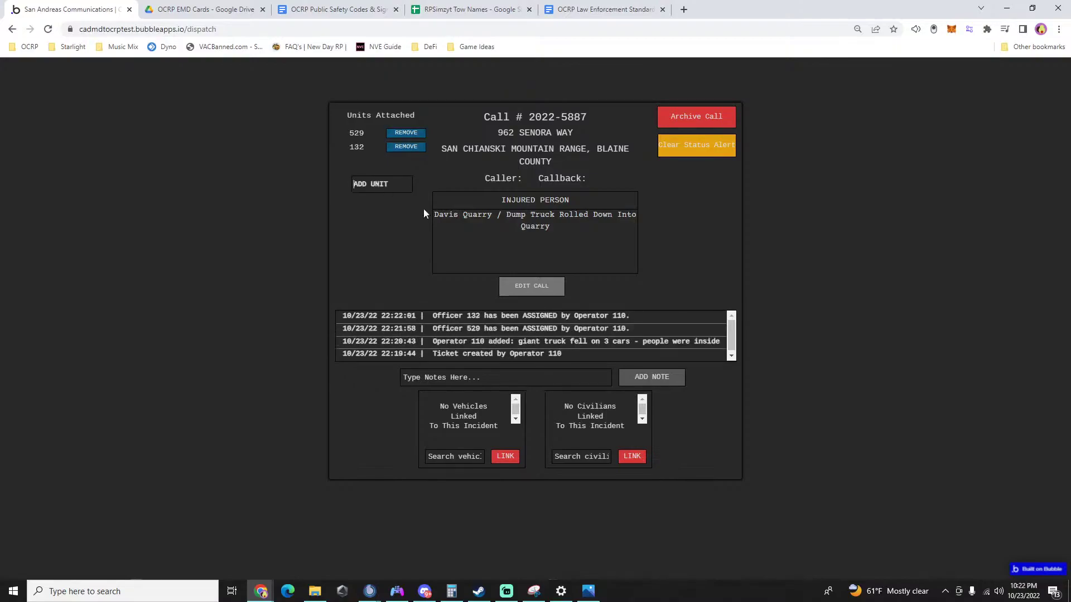
{"action": "left_click", "coordinate": [822, 364]}
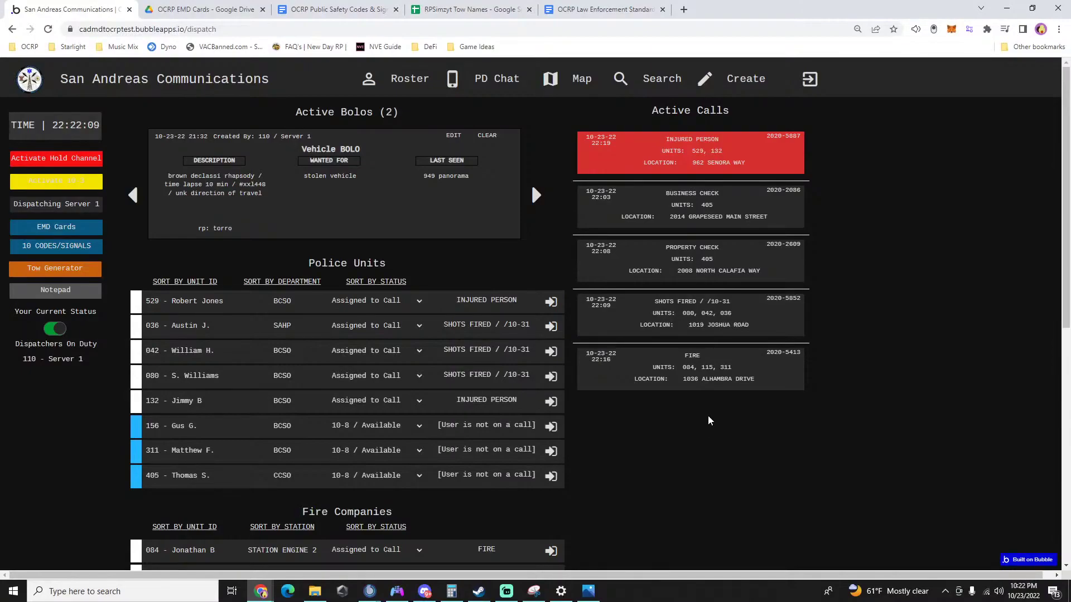
Archive the business check and property check calls.
{"action": "left_click", "coordinate": [713, 210]}
{"action": "left_click", "coordinate": [708, 147]}
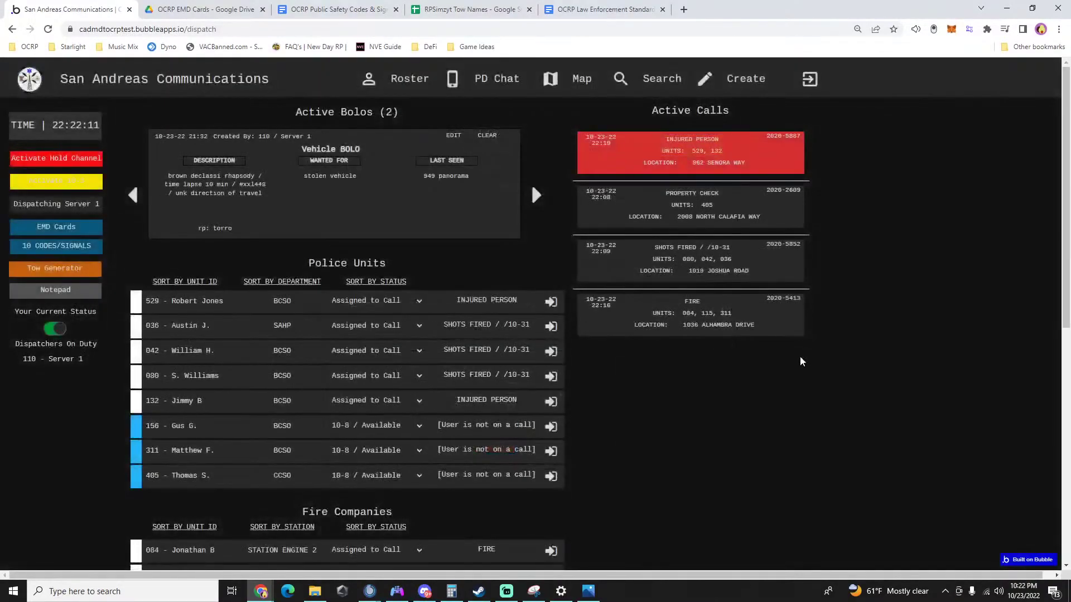
{"action": "left_click", "coordinate": [647, 218]}
{"action": "left_click", "coordinate": [874, 286]}
{"action": "left_click", "coordinate": [658, 204]}
{"action": "left_click", "coordinate": [685, 118]}
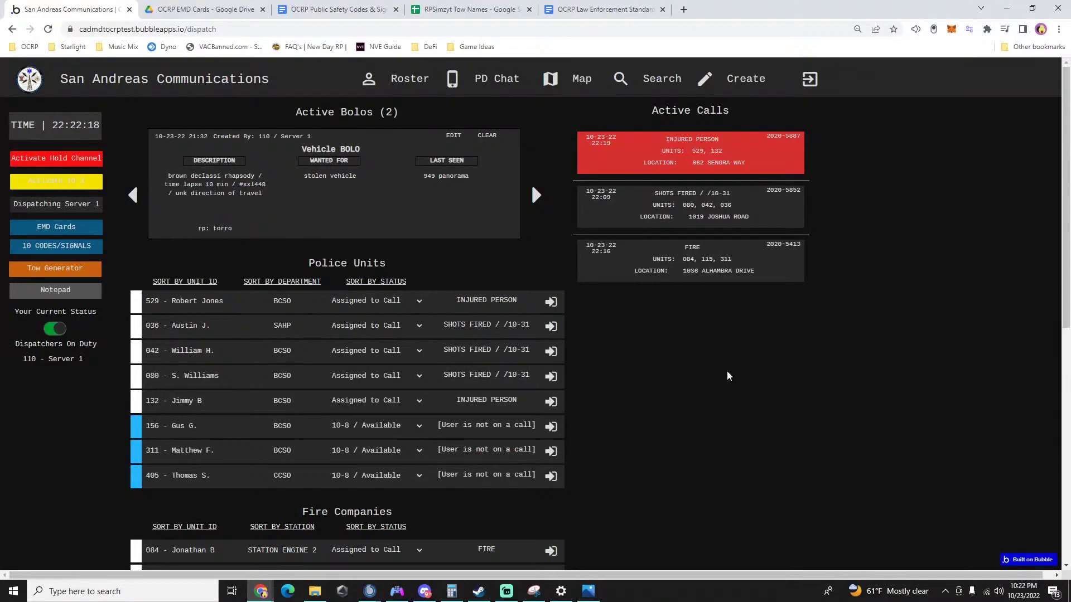
Open the shots fired call and remove unit 042 from it.
{"action": "scroll", "coordinate": [728, 375], "scroll_direction": "down", "scroll_amount": 1}
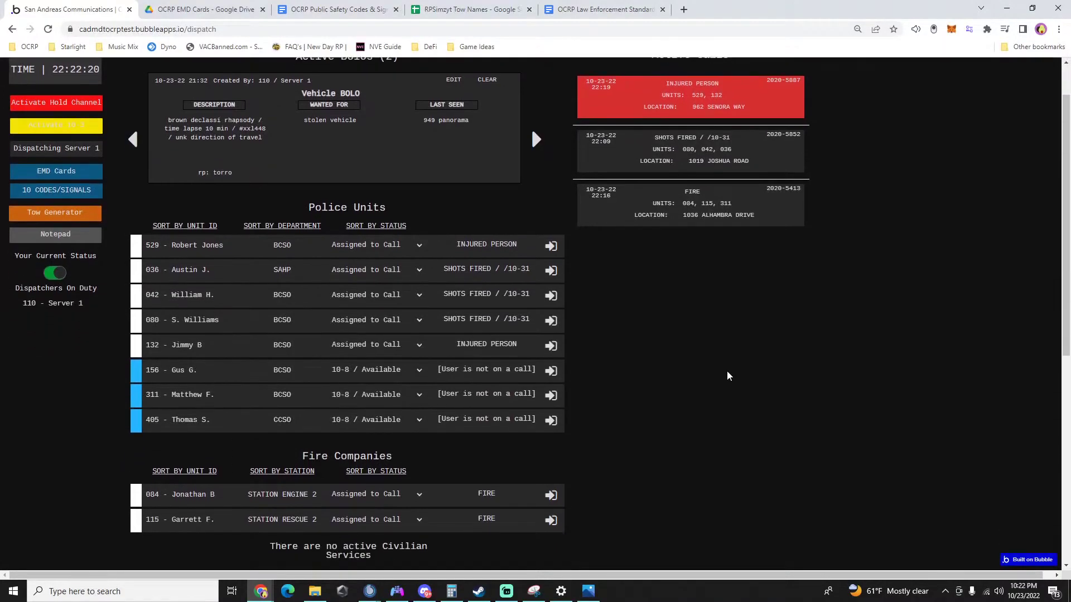
{"action": "scroll", "coordinate": [727, 375], "scroll_direction": "up", "scroll_amount": 1}
{"action": "left_click", "coordinate": [673, 206]}
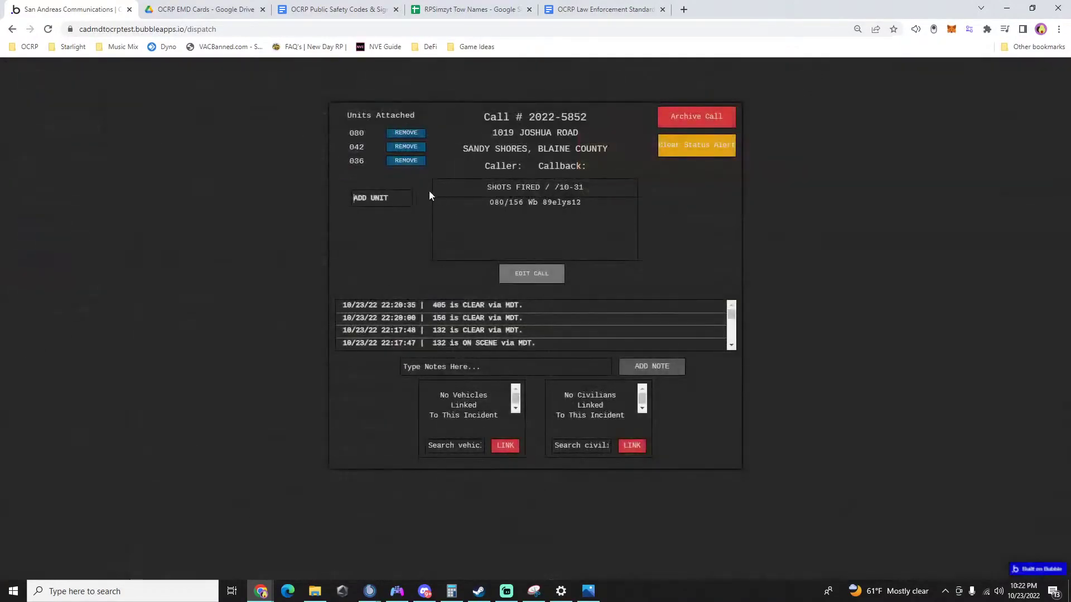
{"action": "left_click", "coordinate": [406, 146]}
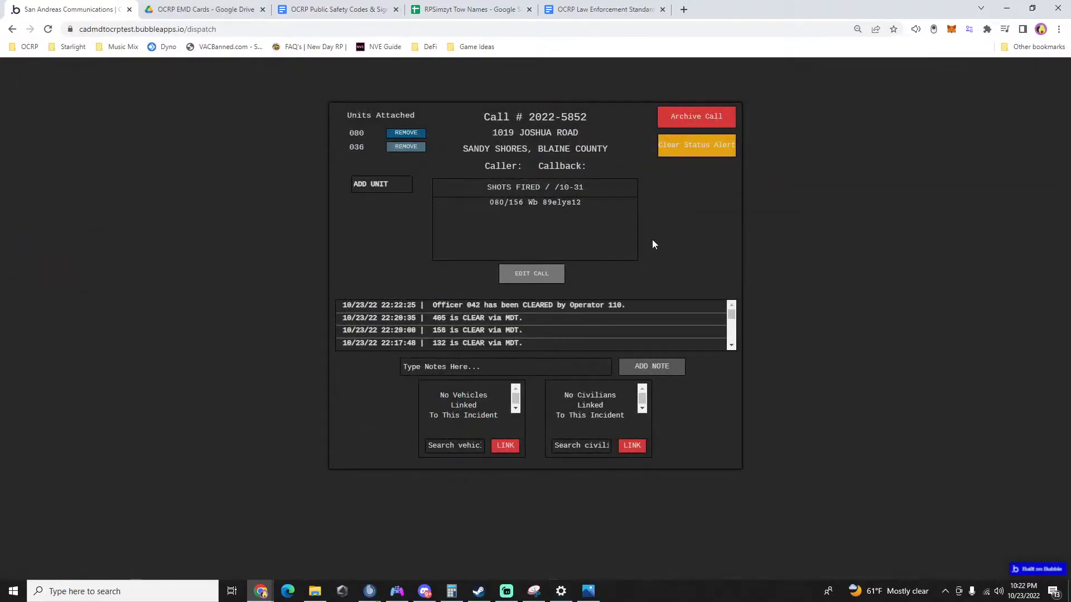
Close the shots fired call and look over the police units, fire companies and active calls.
{"action": "left_click", "coordinate": [794, 293]}
{"action": "scroll", "coordinate": [758, 480], "scroll_direction": "down", "scroll_amount": 2}
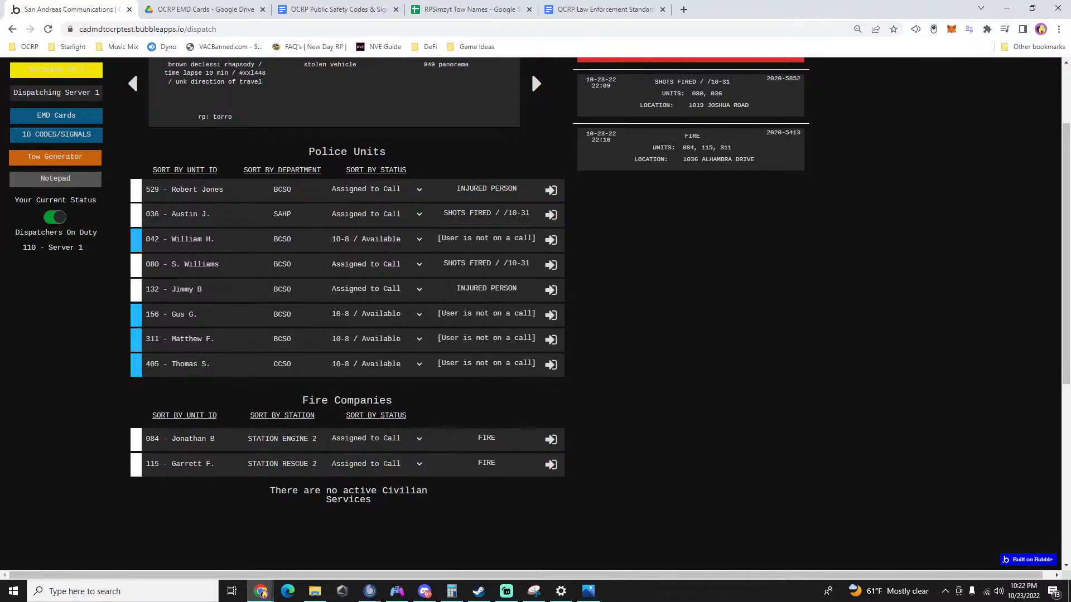
{"action": "scroll", "coordinate": [569, 397], "scroll_direction": "up", "scroll_amount": 2}
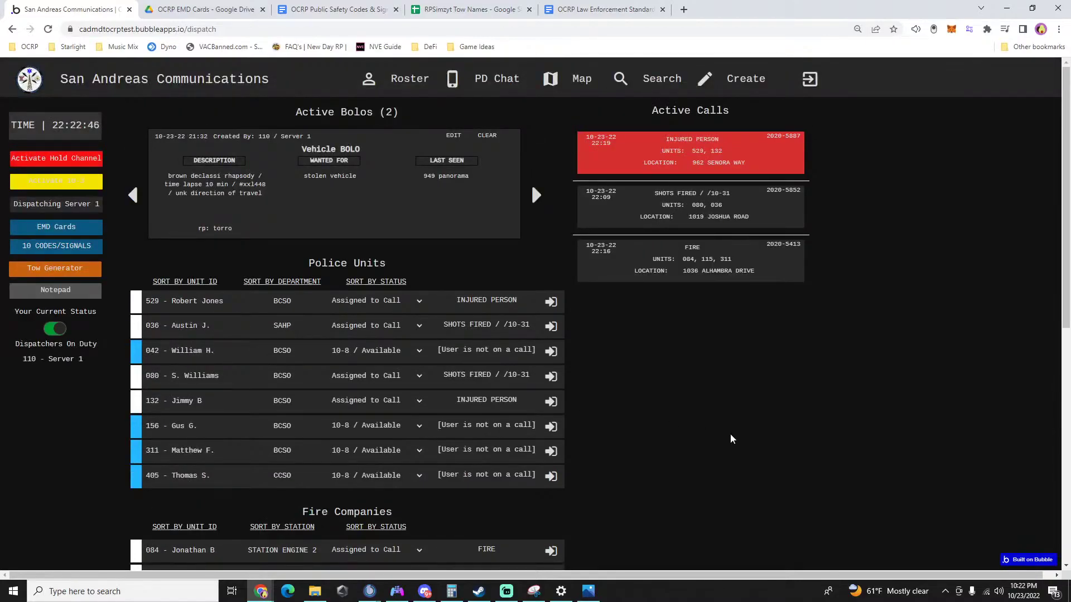
{"action": "scroll", "coordinate": [732, 439], "scroll_direction": "down", "scroll_amount": 2}
{"action": "scroll", "coordinate": [732, 439], "scroll_direction": "up", "scroll_amount": 1}
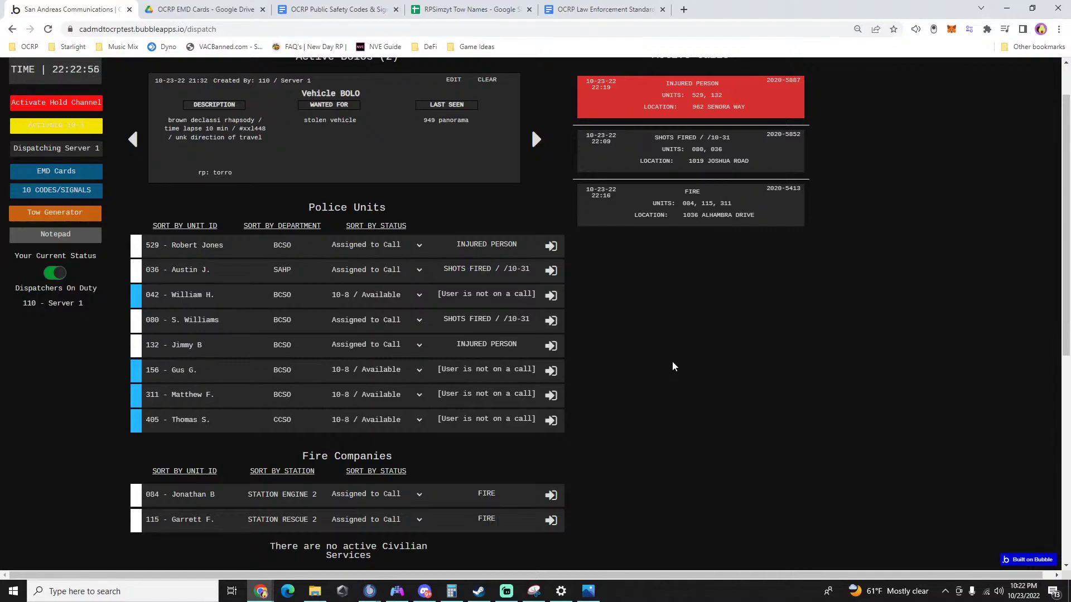
{"action": "scroll", "coordinate": [683, 337], "scroll_direction": "up", "scroll_amount": 1}
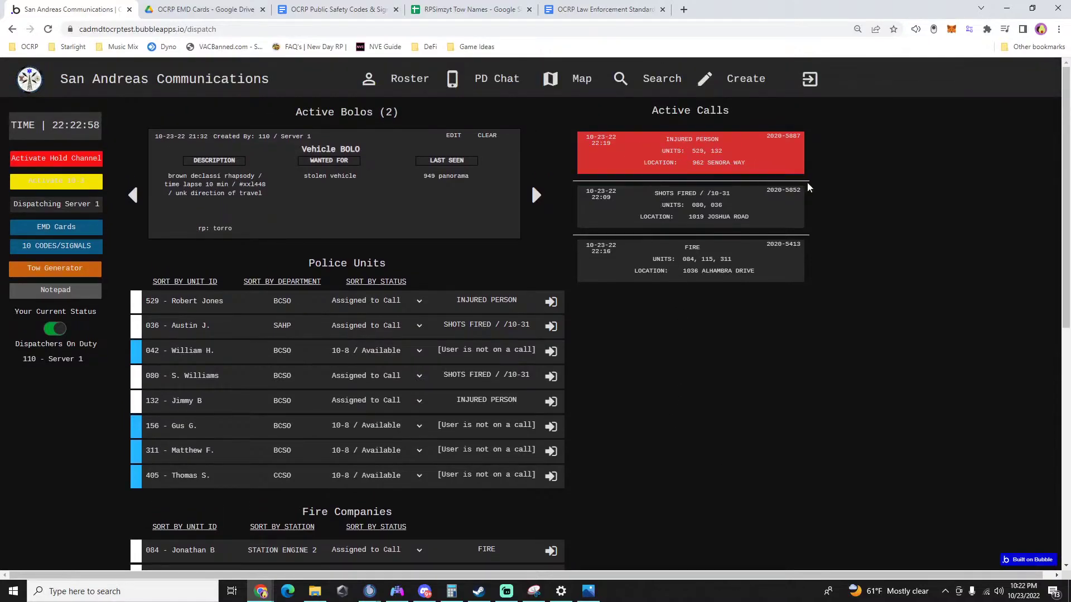
Remove unit 115 from the fire call and close the call.
{"action": "left_click", "coordinate": [705, 261]}
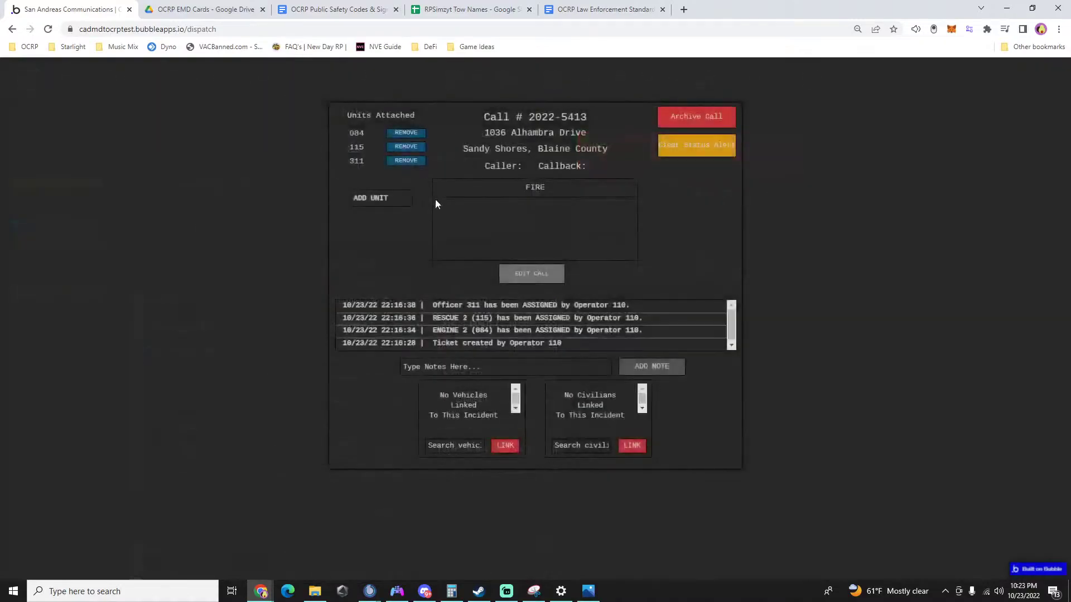
{"action": "left_click", "coordinate": [406, 146]}
{"action": "left_click", "coordinate": [843, 322]}
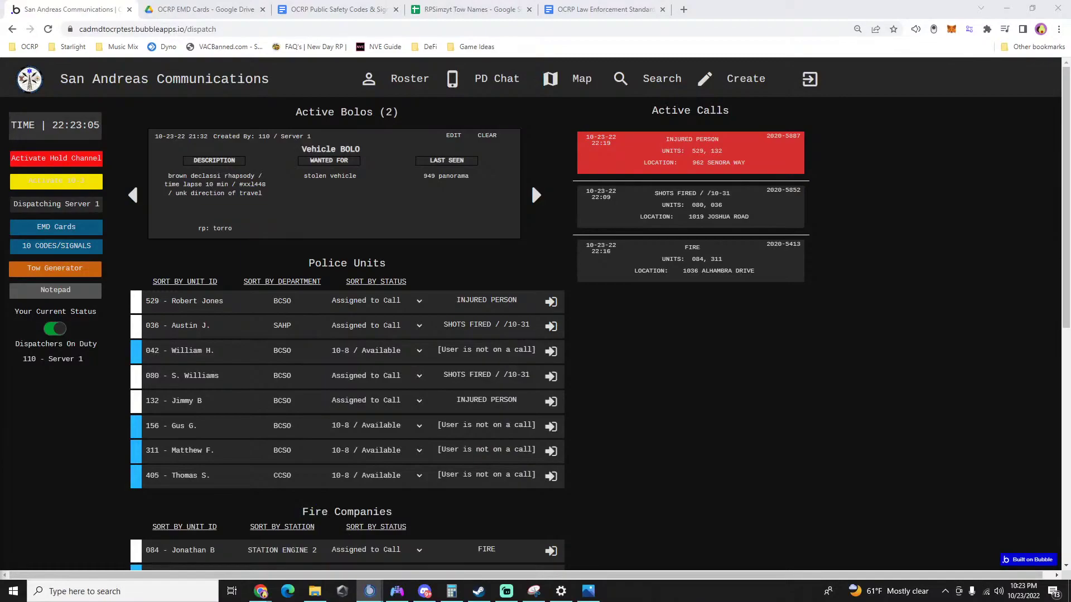
Open the shots fired call and archive it.
{"action": "left_click", "coordinate": [720, 217]}
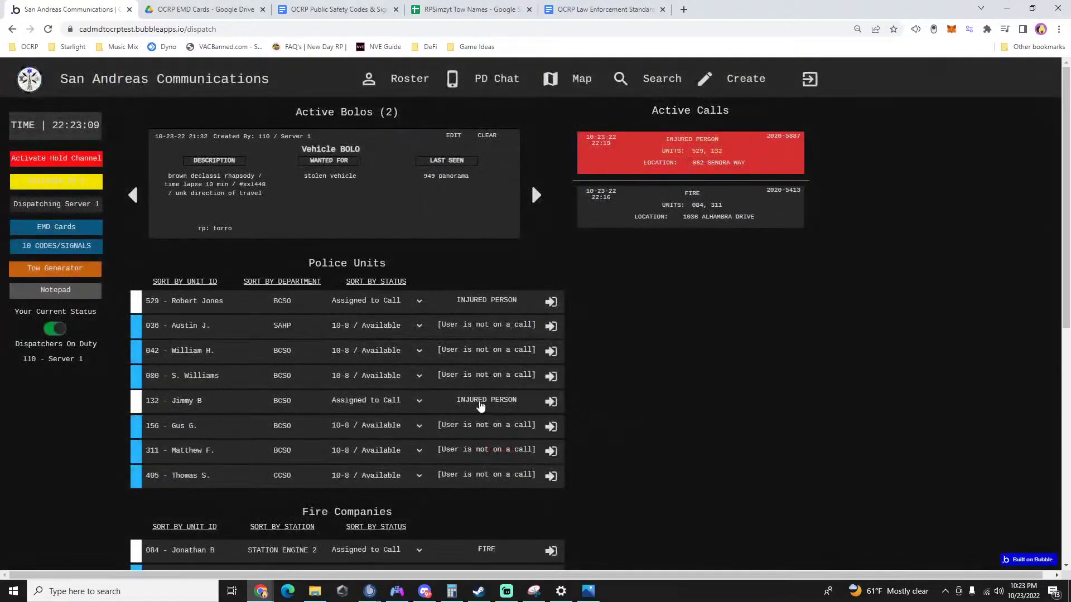
{"action": "key", "text": "alt+Tab"}
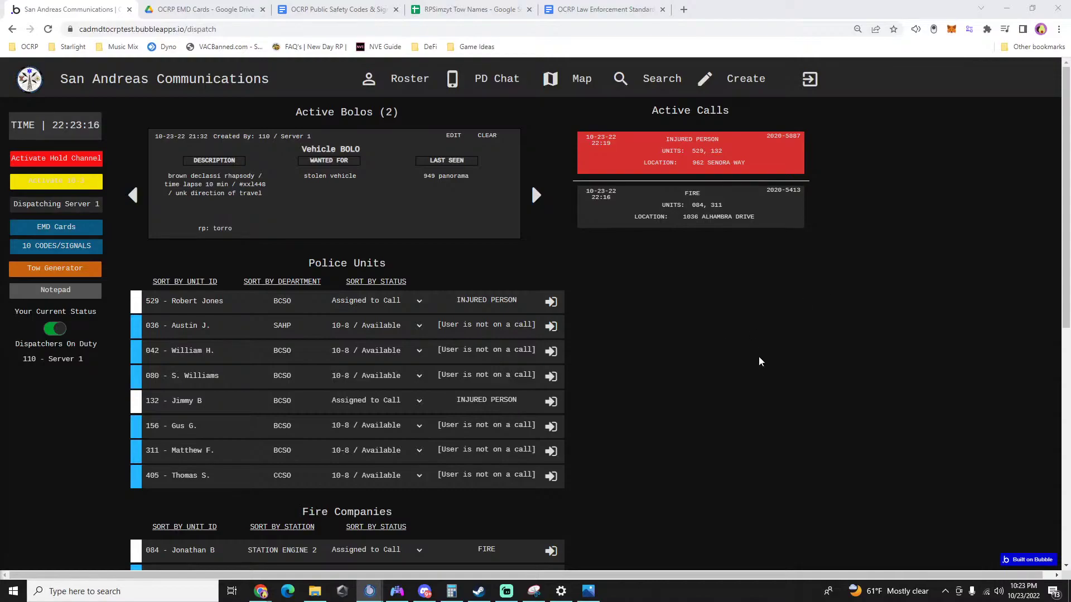
Assign unit 115 to the injured person call and close the call.
{"action": "left_click", "coordinate": [691, 156]}
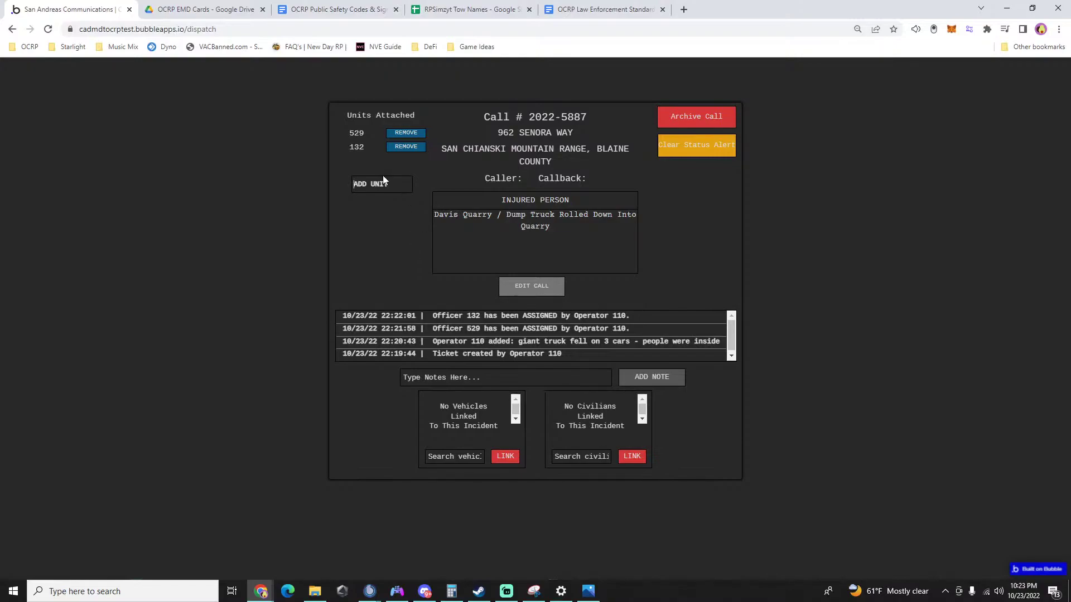
{"action": "type", "text": "5"}
{"action": "left_click", "coordinate": [381, 210]}
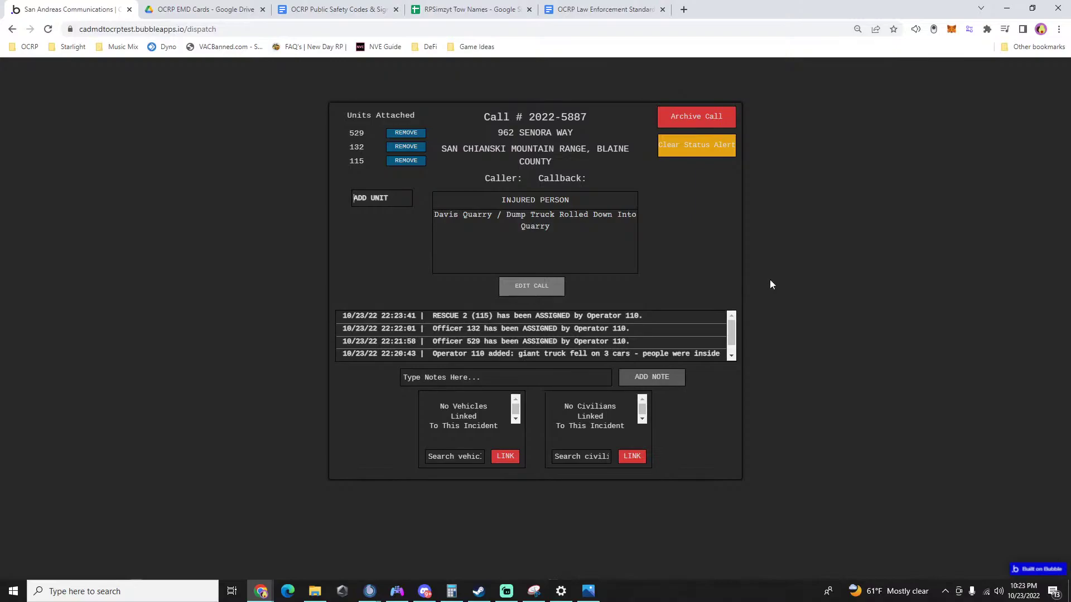
{"action": "left_click", "coordinate": [884, 284]}
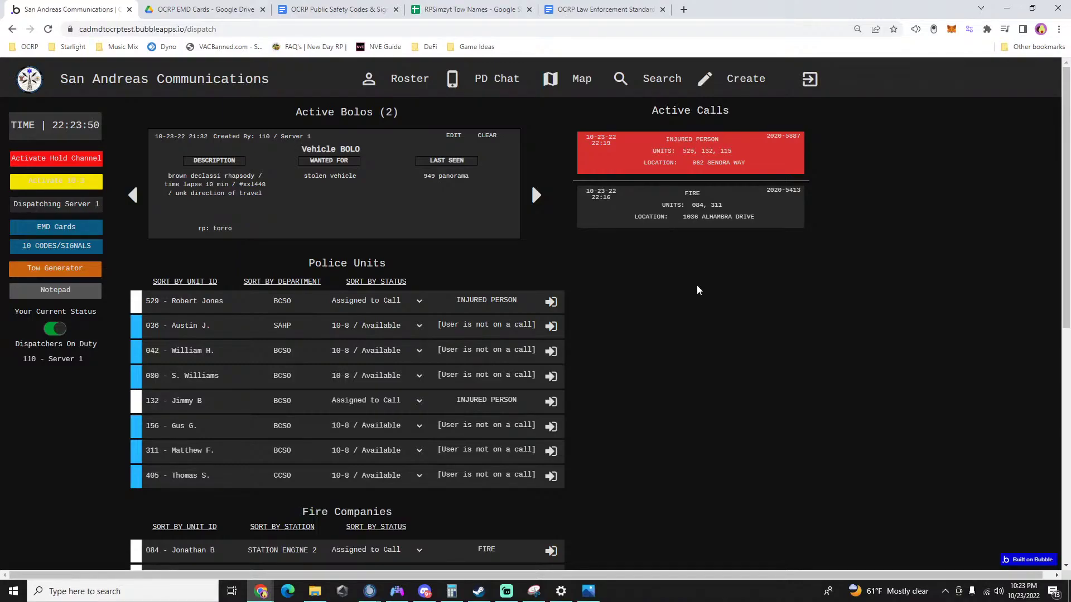
Remove unit 311 from the fire call and close the call.
{"action": "left_click", "coordinate": [694, 216]}
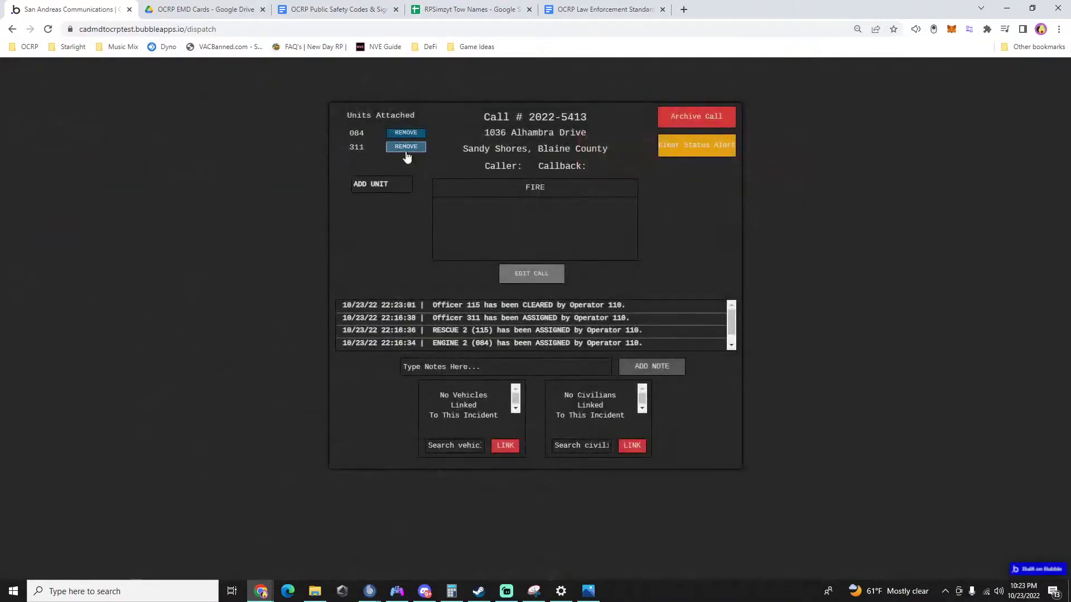
{"action": "left_click", "coordinate": [406, 147]}
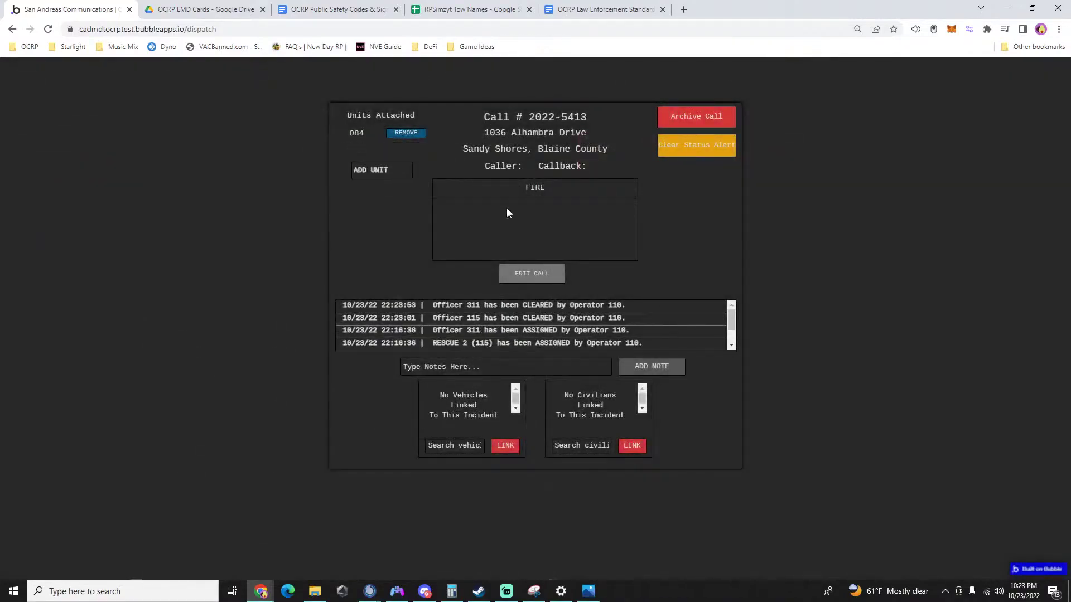
{"action": "left_click", "coordinate": [932, 390]}
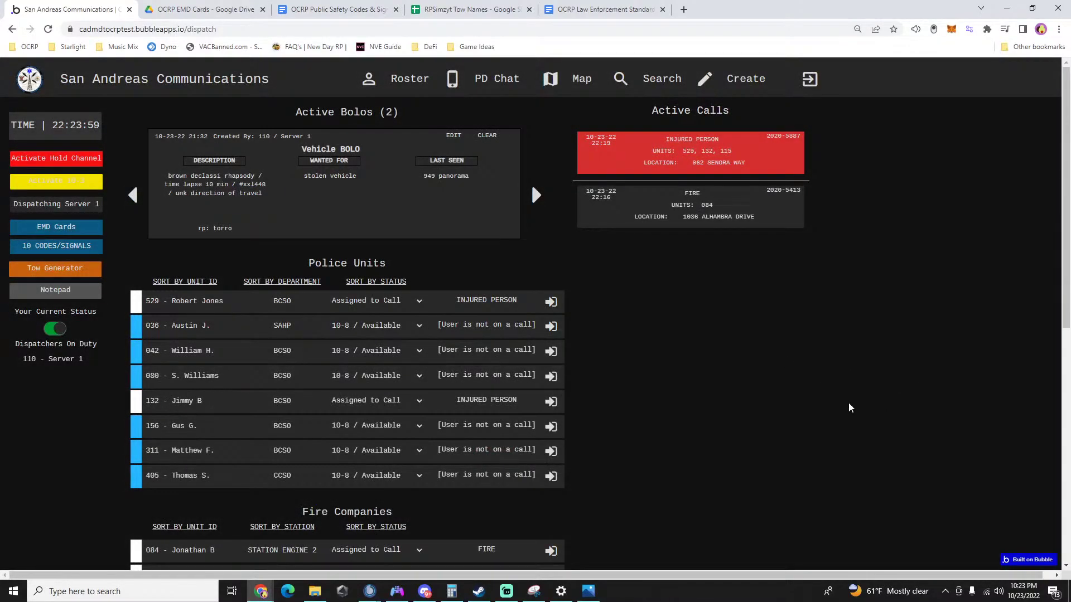
Set the status of police units 529 and 132 to 10-97 / On Scene.
{"action": "left_click", "coordinate": [335, 301]}
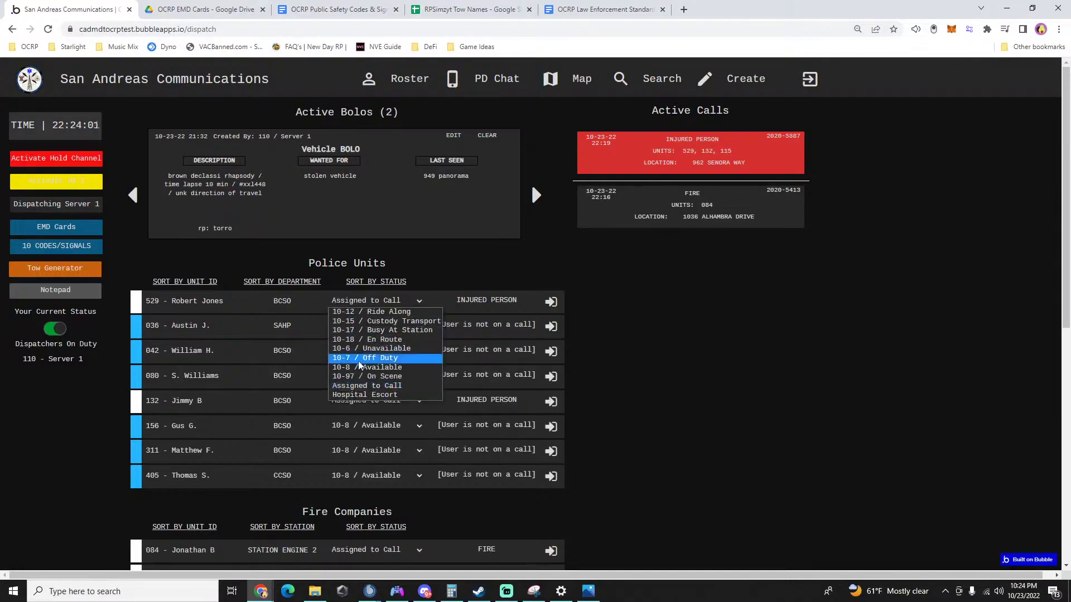
{"action": "left_click", "coordinate": [357, 377]}
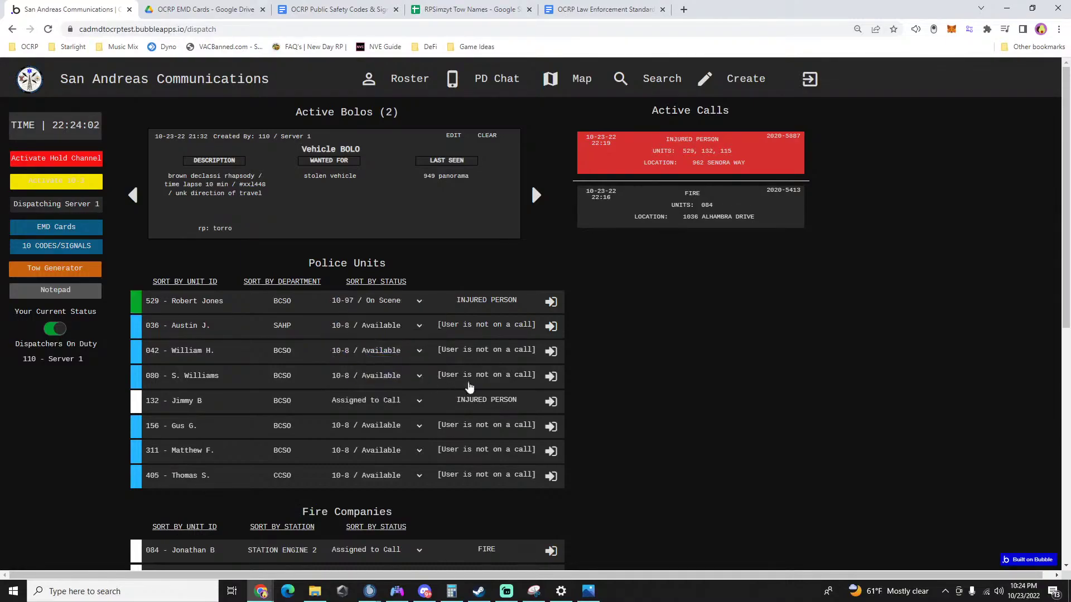
{"action": "left_click", "coordinate": [383, 403]}
{"action": "left_click", "coordinate": [367, 475]}
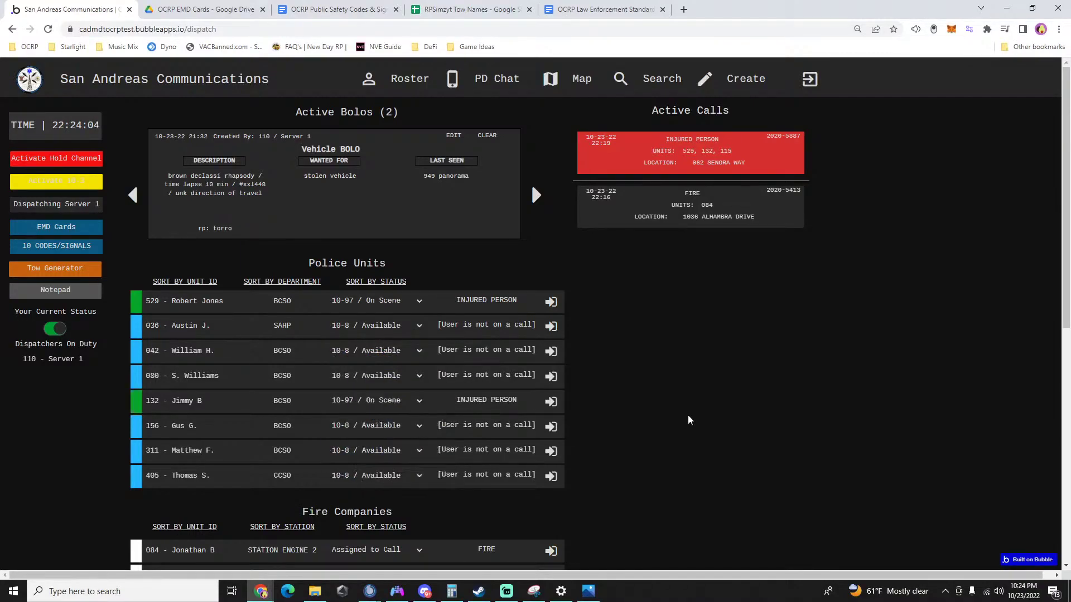
Check the unit list and archive the fire call.
{"action": "scroll", "coordinate": [688, 416], "scroll_direction": "down", "scroll_amount": 2}
{"action": "scroll", "coordinate": [689, 419], "scroll_direction": "up", "scroll_amount": 2}
{"action": "left_click", "coordinate": [671, 212]}
{"action": "left_click", "coordinate": [693, 112]}
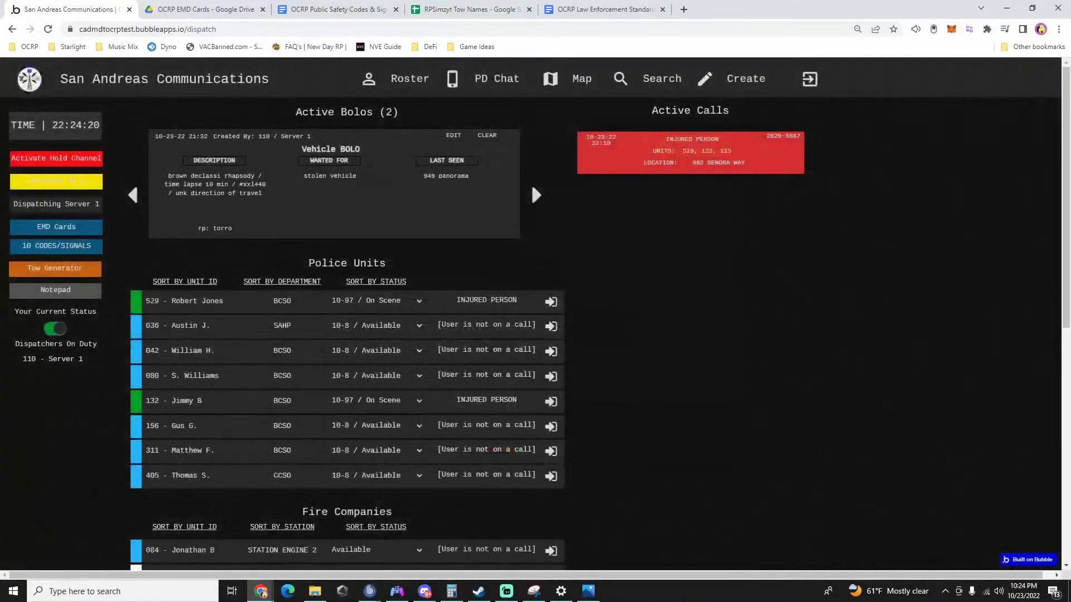
{"action": "key", "text": "alt+Tab"}
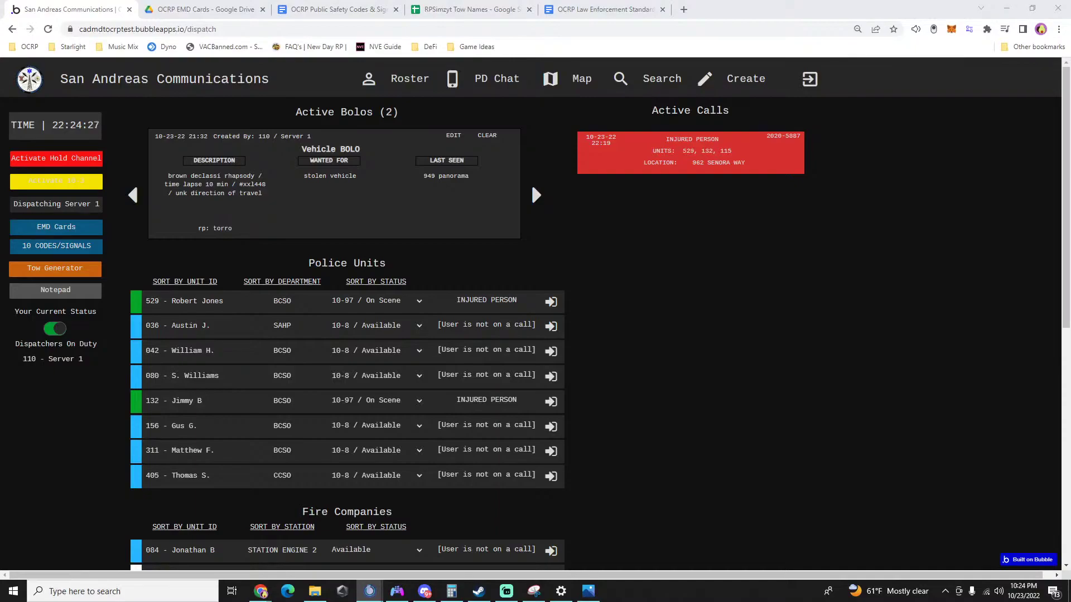
Assign unit 084 to the injured person call, read through its log and close the call.
{"action": "left_click", "coordinate": [654, 382]}
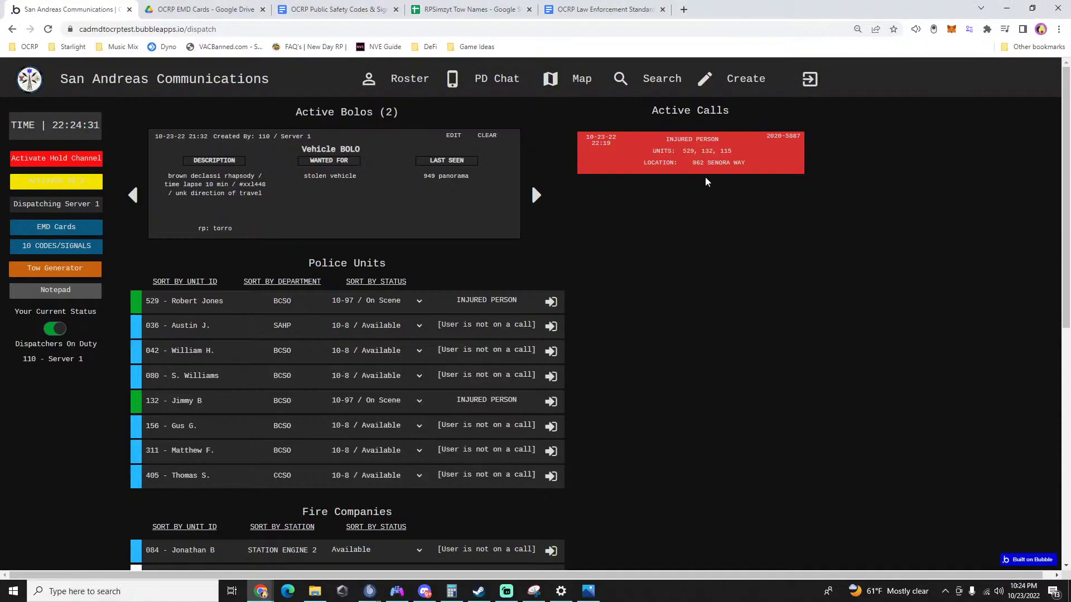
{"action": "left_click", "coordinate": [694, 159]}
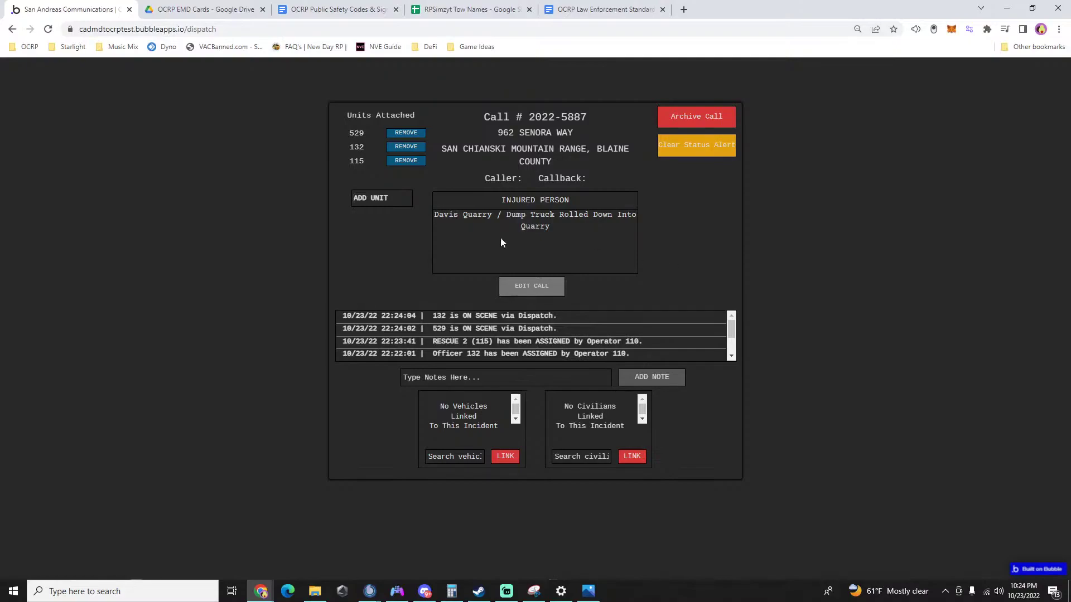
{"action": "type", "text": "084"}
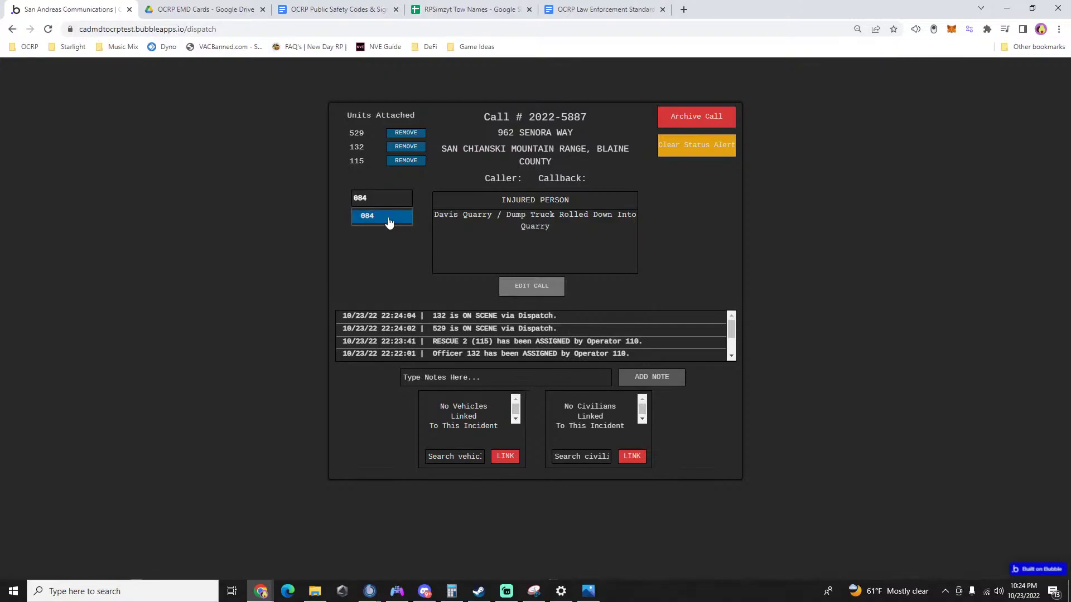
{"action": "left_click", "coordinate": [389, 222]}
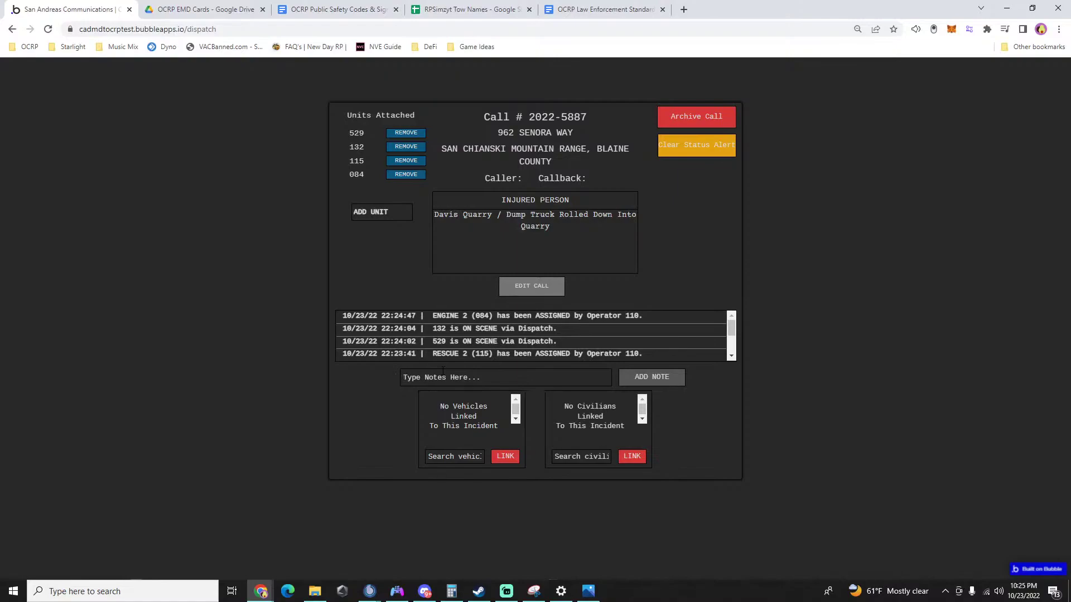
{"action": "scroll", "coordinate": [489, 335], "scroll_direction": "down", "scroll_amount": 3}
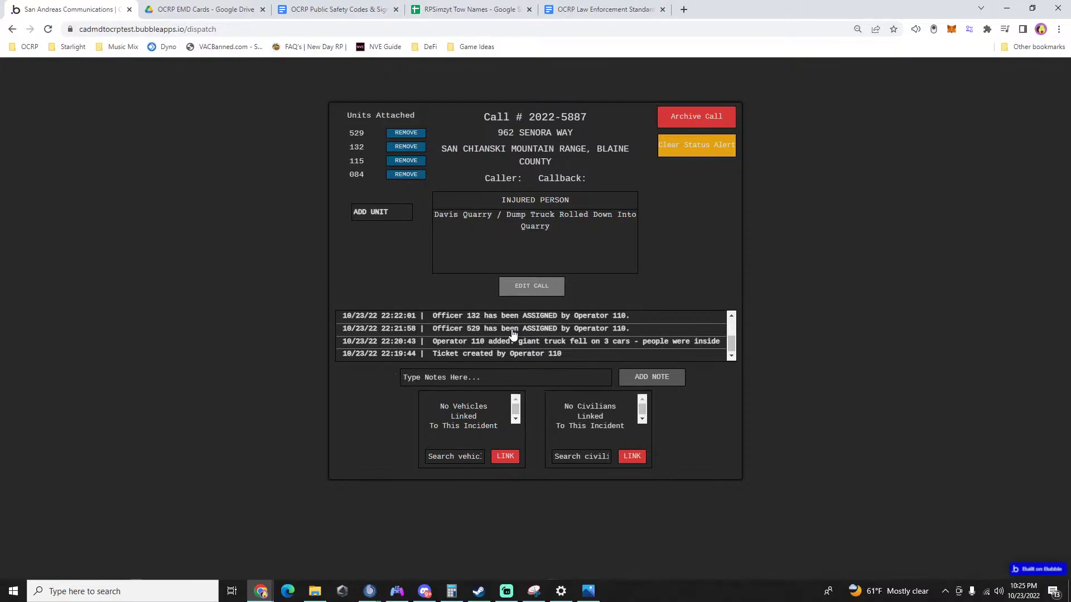
{"action": "left_click", "coordinate": [799, 344]}
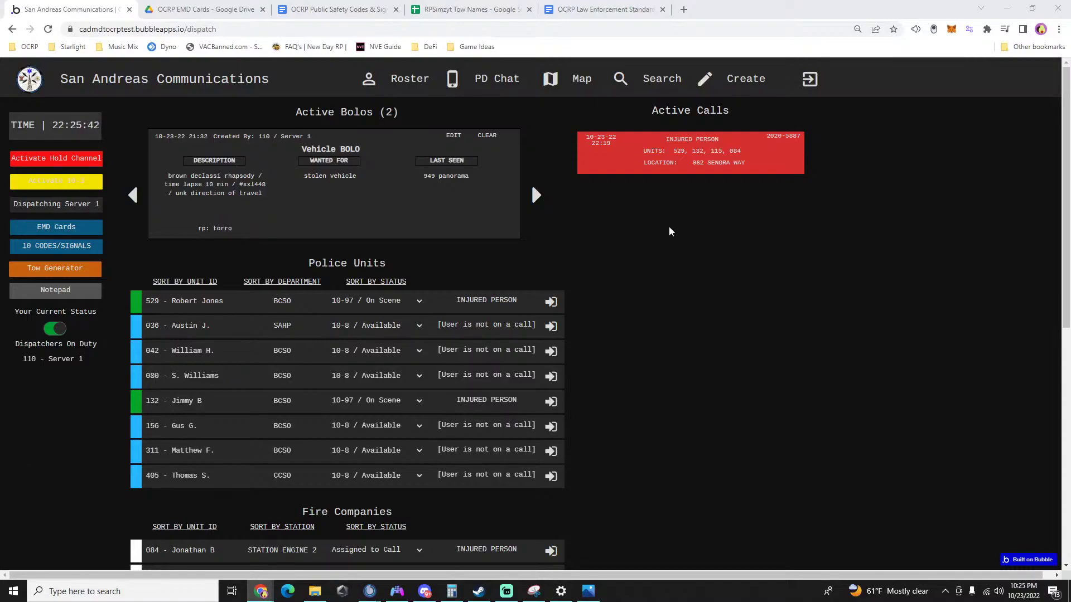
Add the note "one outside - no one in truck - one person in gmc truck entrapped" to the injured person call and close it.
{"action": "left_click", "coordinate": [681, 167]}
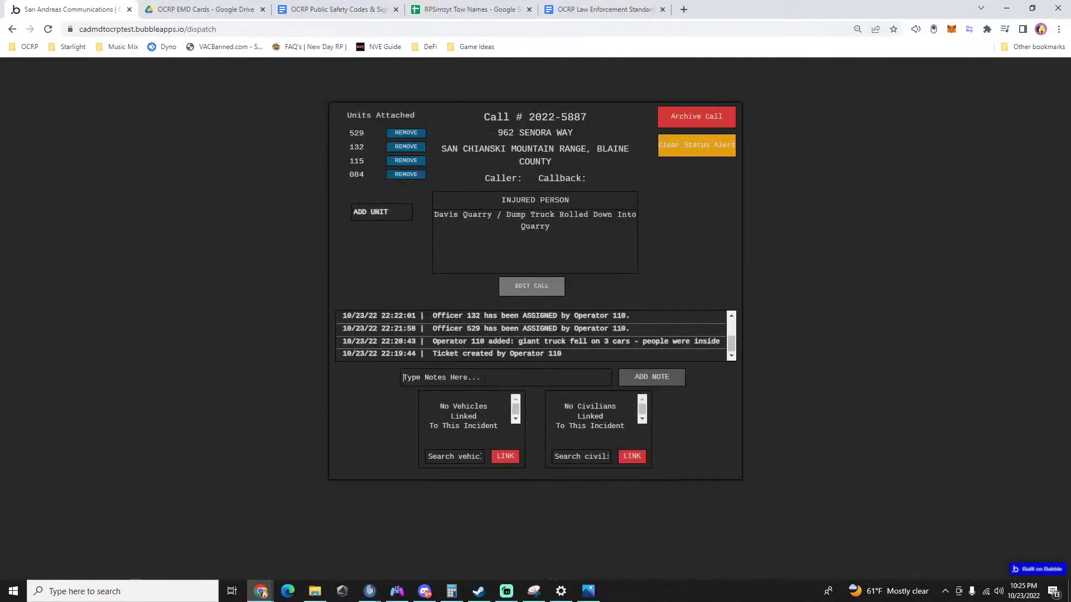
{"action": "left_click", "coordinate": [484, 377]}
{"action": "type", "text": "one outside -"}
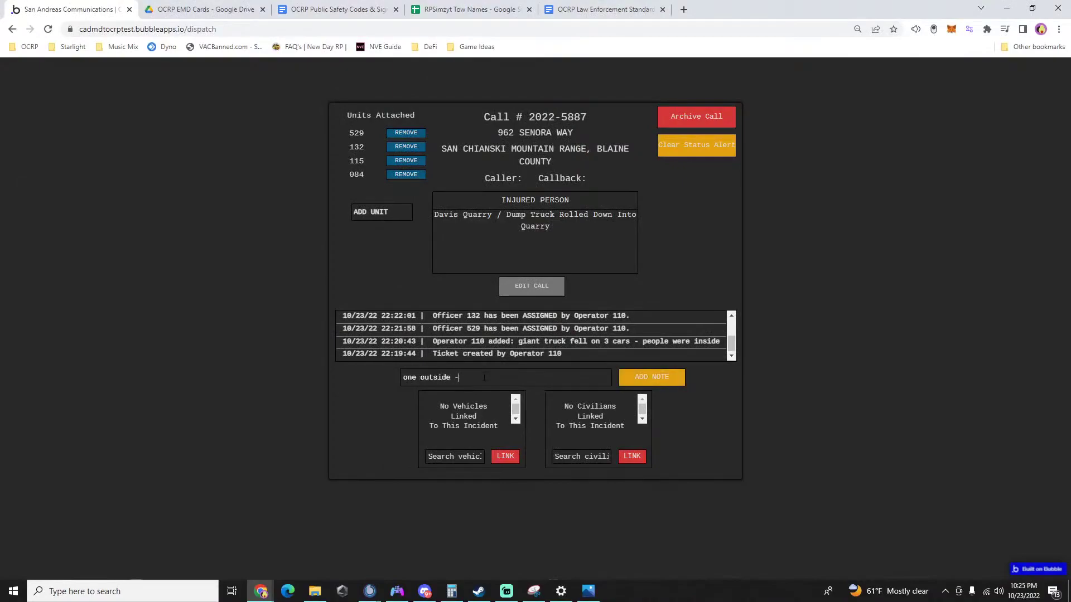
{"action": "type", "text": " no one in truck - one person in gmc "}
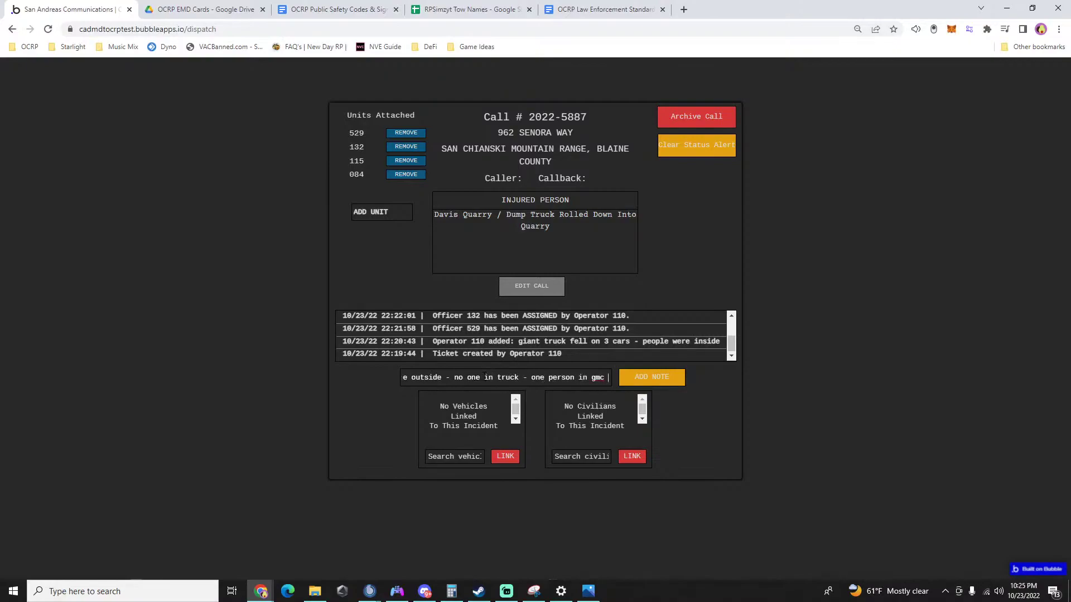
{"action": "type", "text": "truck enter"}
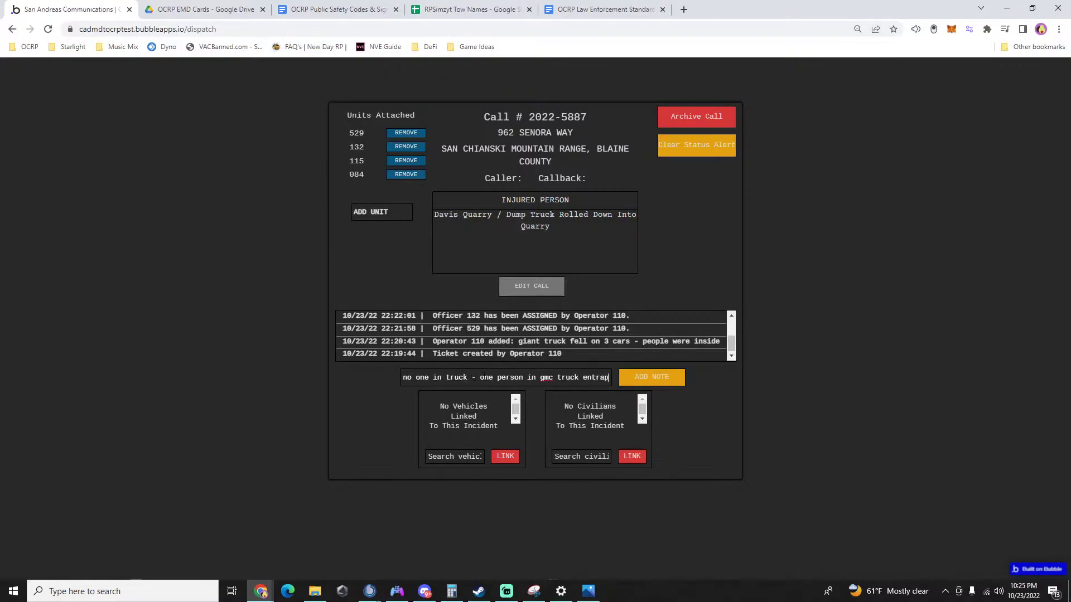
{"action": "key", "text": "Return"}
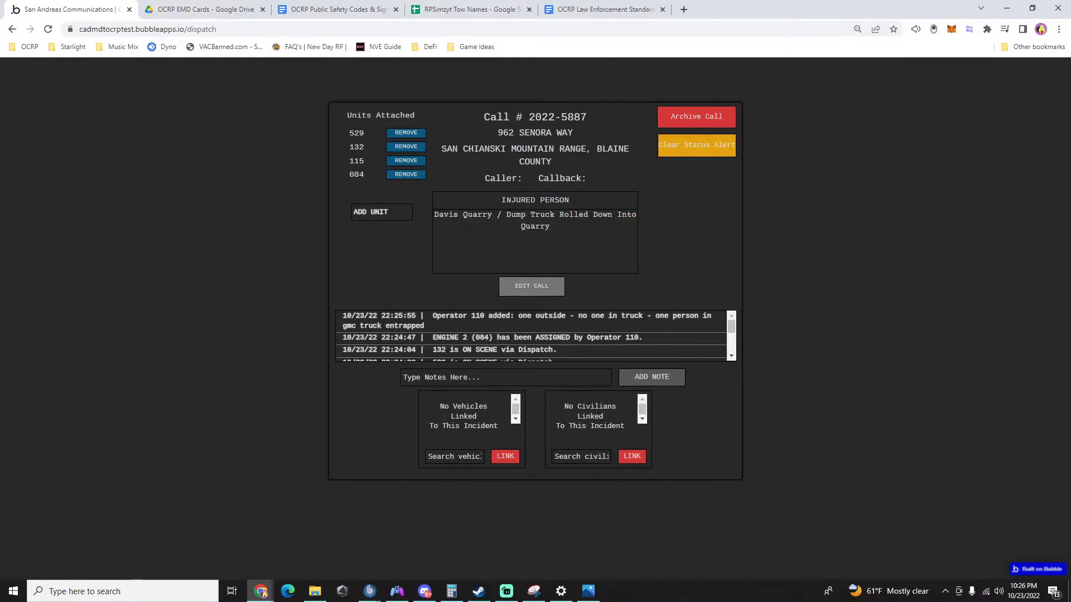
{"action": "key", "text": "alt+Tab"}
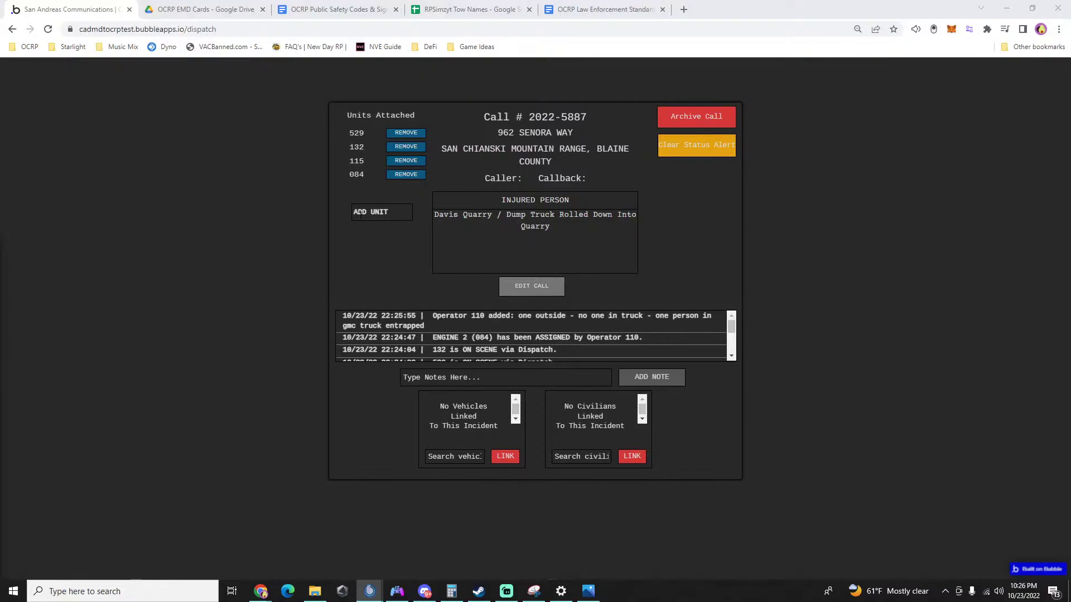
{"action": "left_click", "coordinate": [868, 328]}
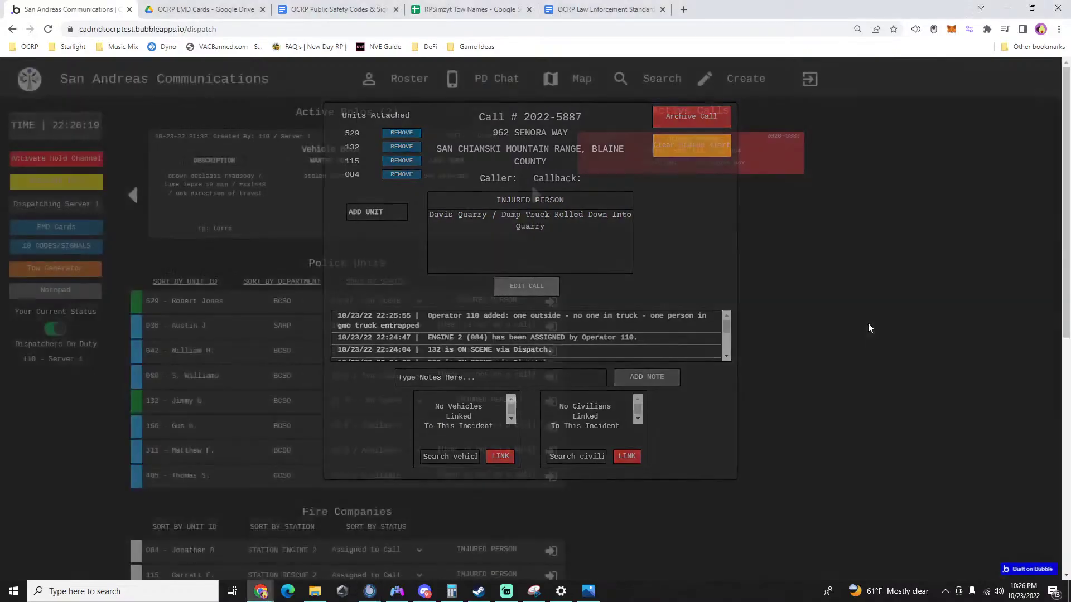
Set the status of fire units 084 and 115 to On Scene.
{"action": "scroll", "coordinate": [701, 401], "scroll_direction": "down", "scroll_amount": 3}
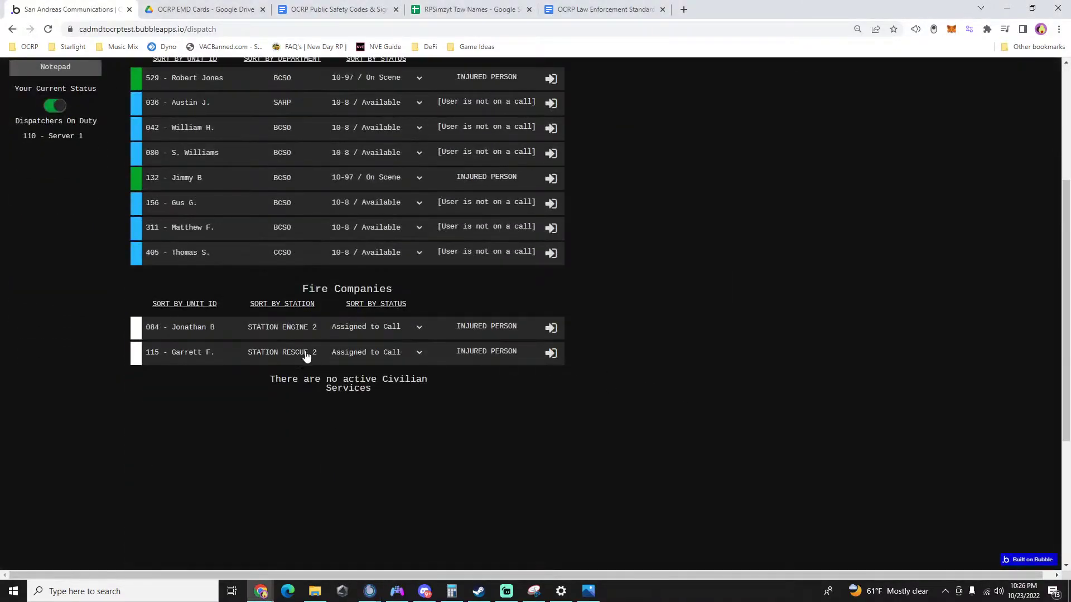
{"action": "left_click", "coordinate": [360, 331]}
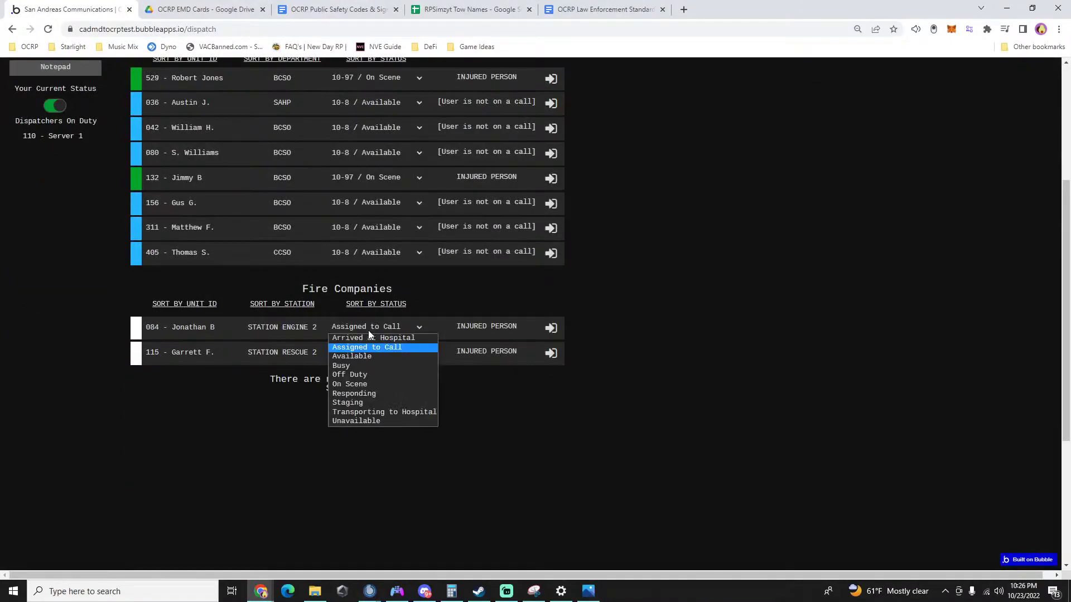
{"action": "left_click", "coordinate": [349, 385]}
{"action": "left_click", "coordinate": [357, 352]}
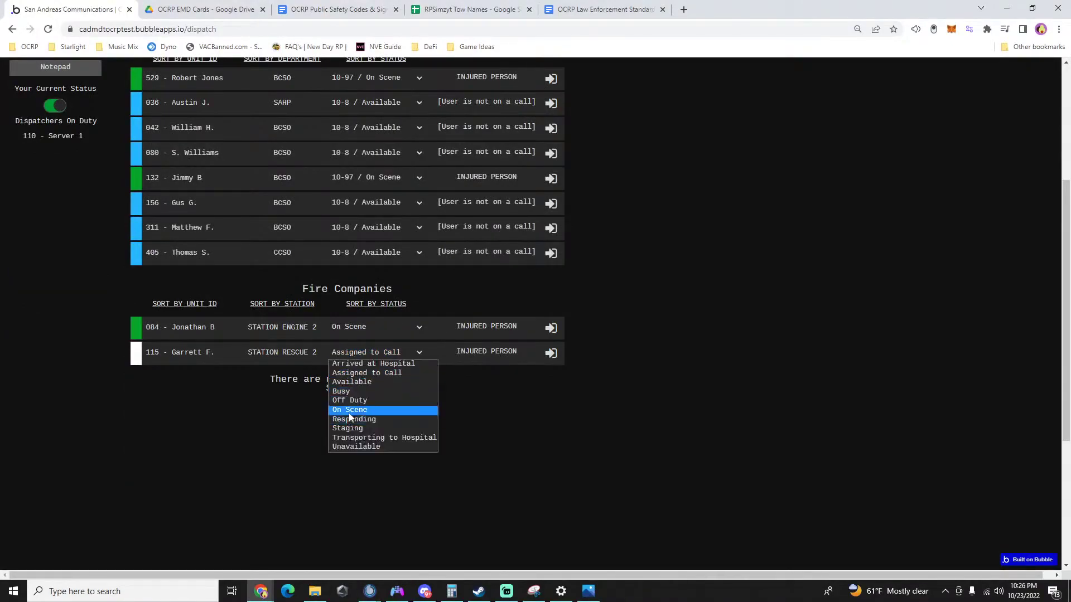
{"action": "left_click", "coordinate": [350, 409]}
{"action": "scroll", "coordinate": [701, 428], "scroll_direction": "up", "scroll_amount": 4}
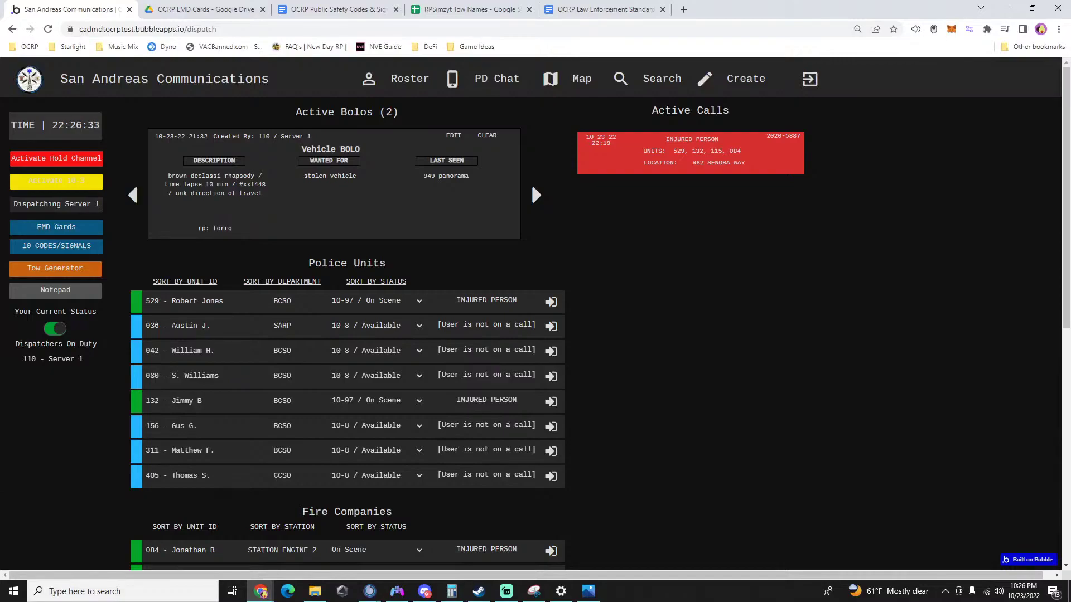
{"action": "key", "text": "alt+Tab"}
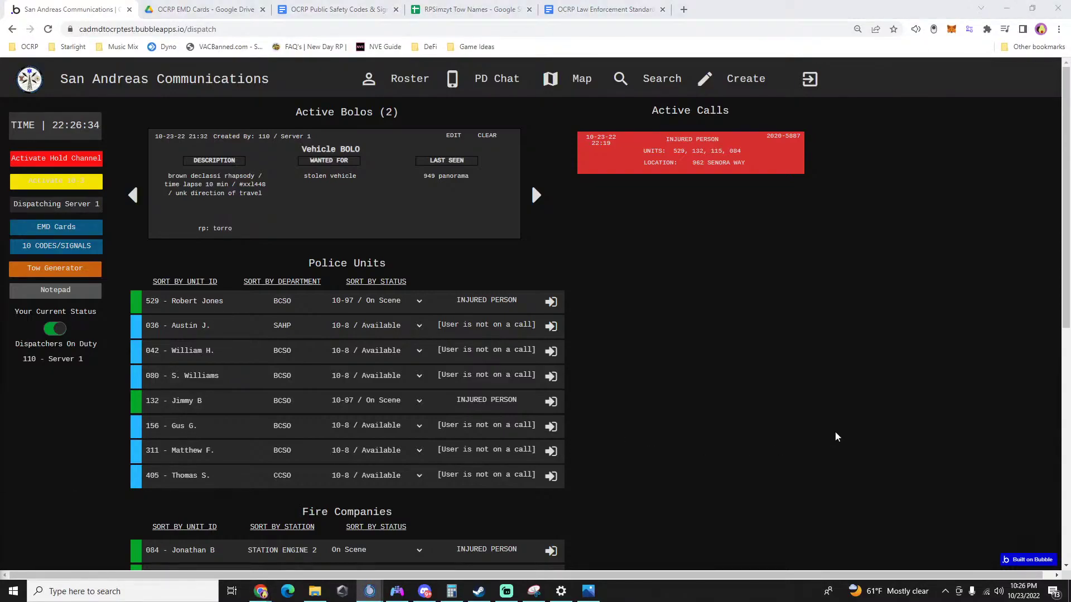
{"action": "left_click", "coordinate": [710, 92]}
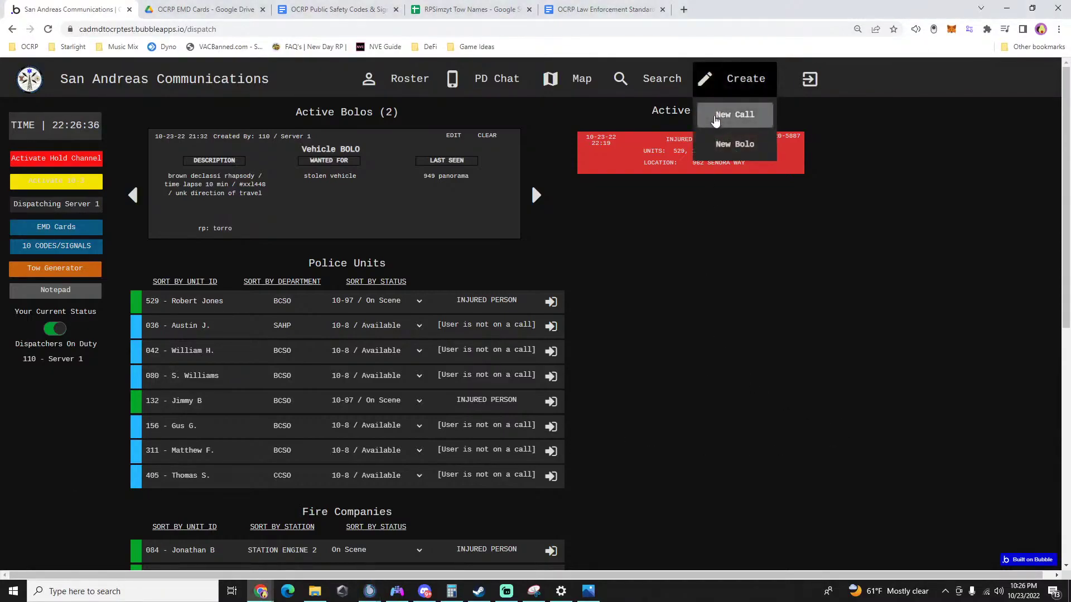
{"action": "left_click", "coordinate": [716, 116]}
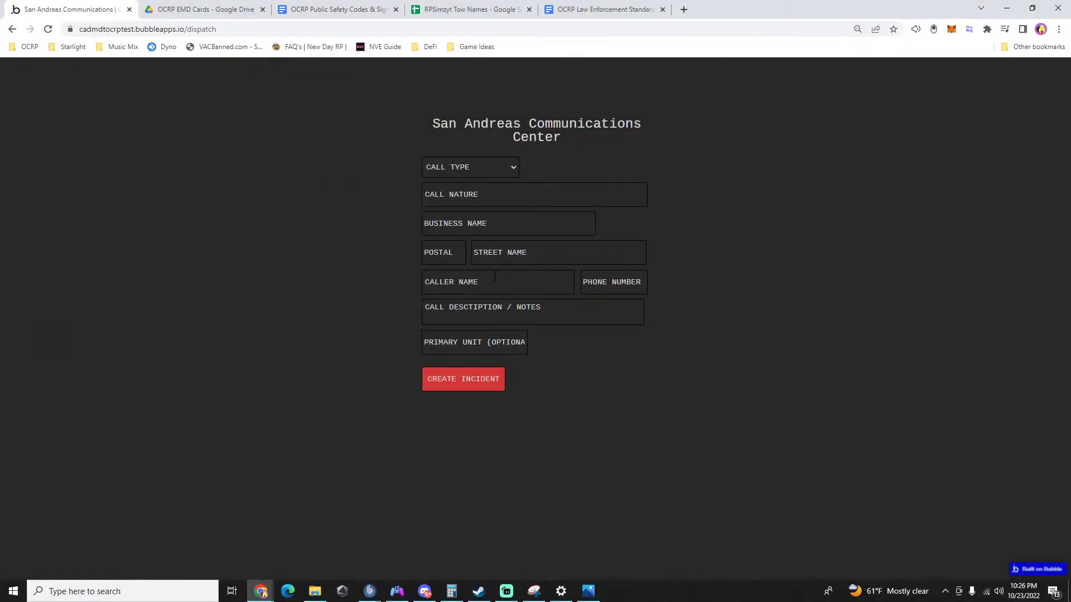
{"action": "left_click", "coordinate": [797, 324]}
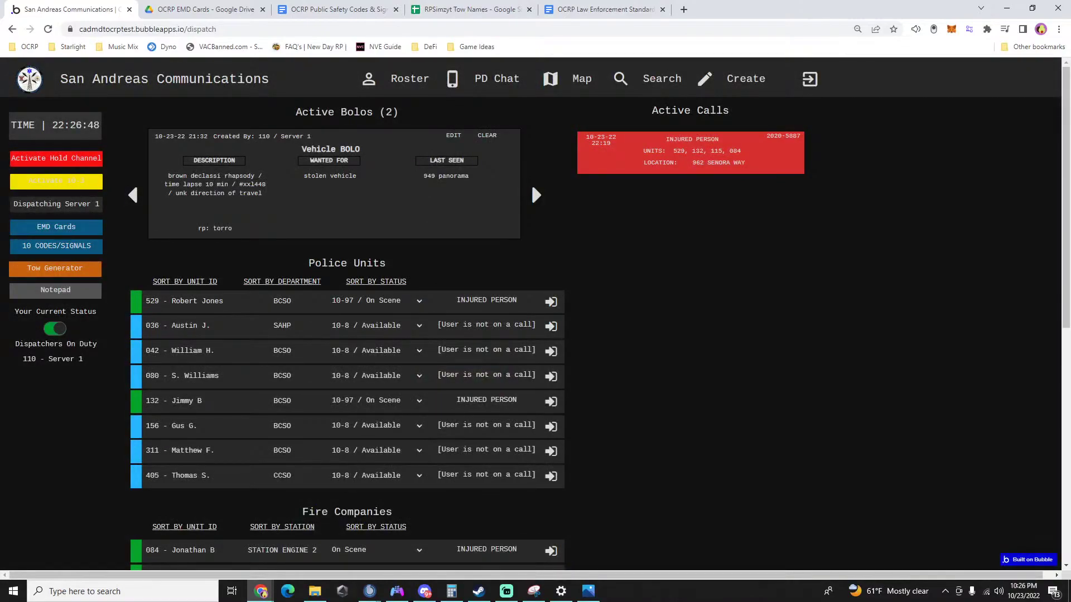
{"action": "key", "text": "alt+Tab"}
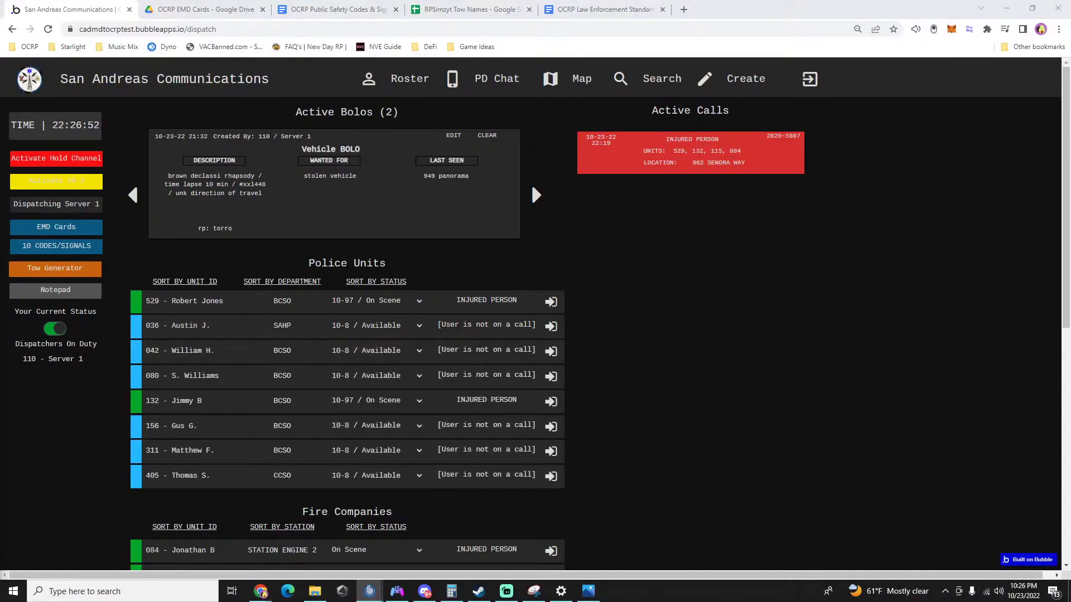
Start a new call and set its location to postal 948, Route 68.
{"action": "mouse_move", "coordinate": [724, 98]}
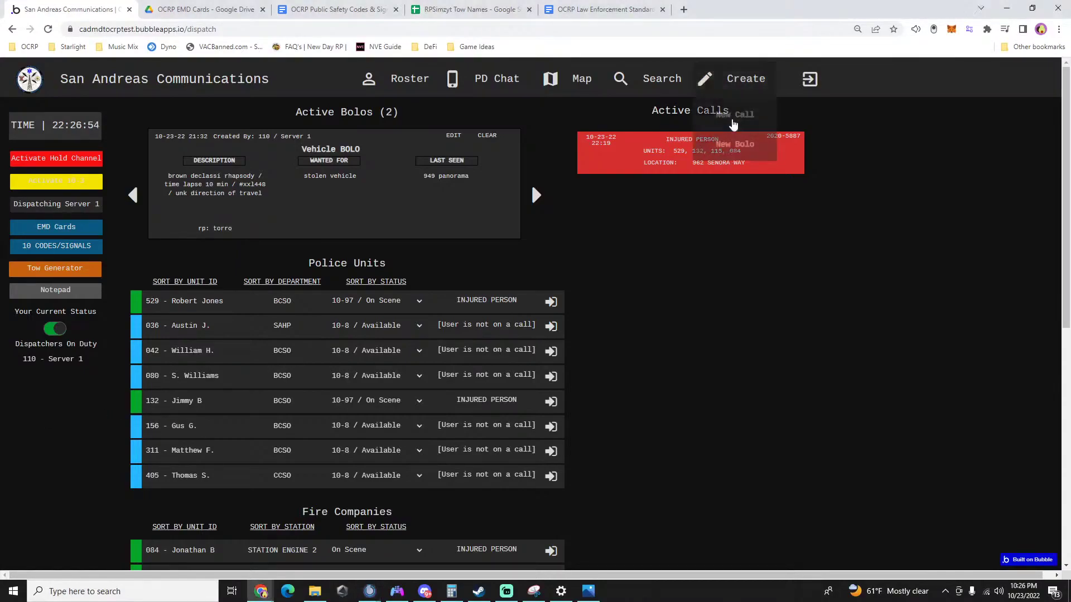
{"action": "left_click", "coordinate": [732, 117]}
{"action": "left_click", "coordinate": [439, 258]}
{"action": "type", "text": "948"}
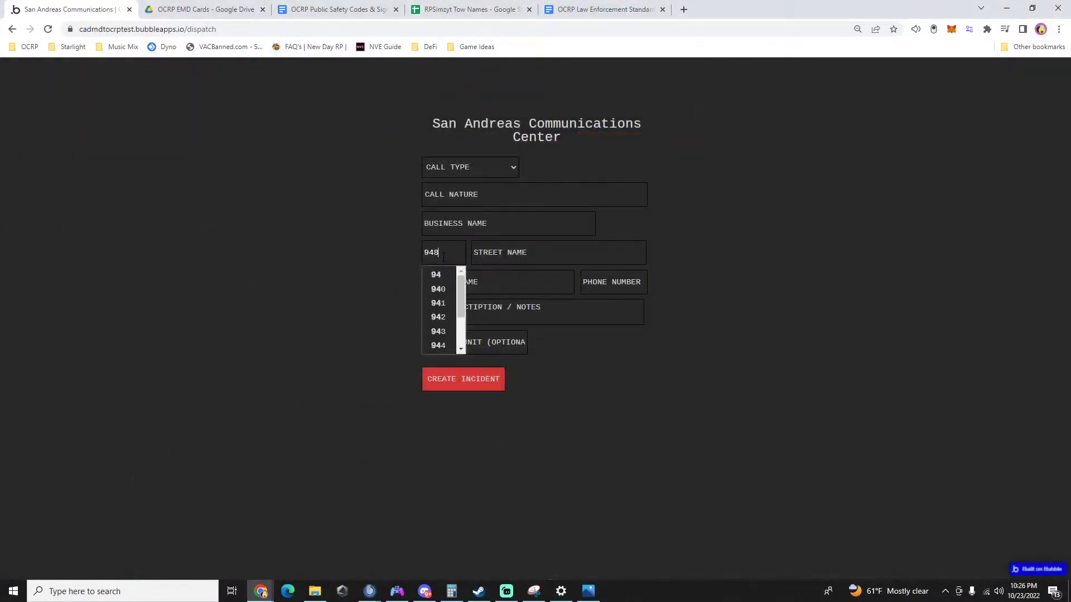
{"action": "left_click", "coordinate": [494, 253]}
{"action": "type", "text": "route 68 Approach"}
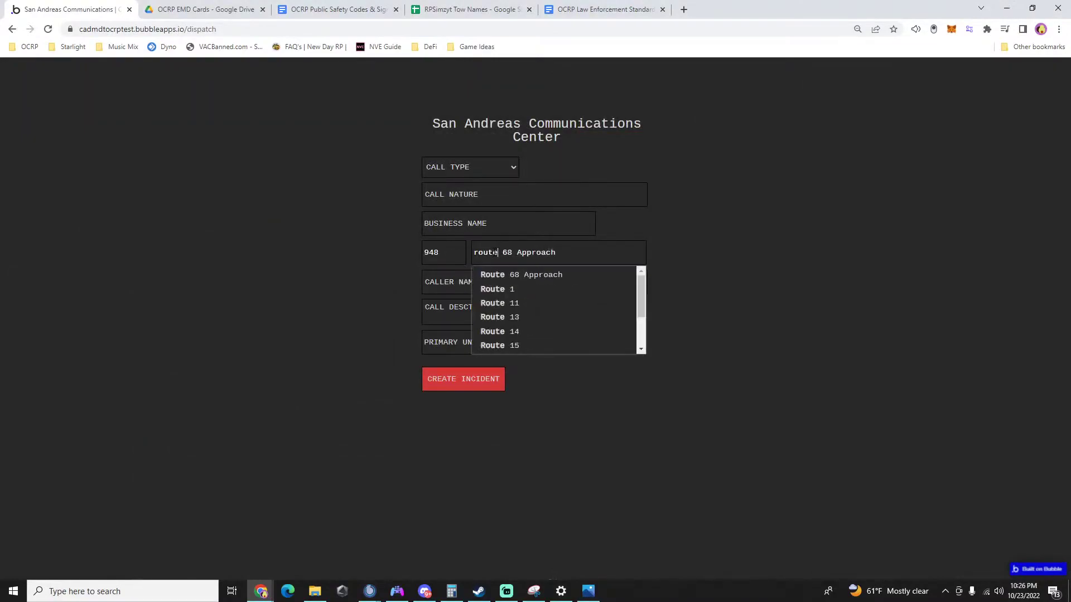
{"action": "left_click", "coordinate": [495, 289]}
Enter "mva hit and run" as the call nature, choose the call type and create the incident.
{"action": "left_click", "coordinate": [534, 194]}
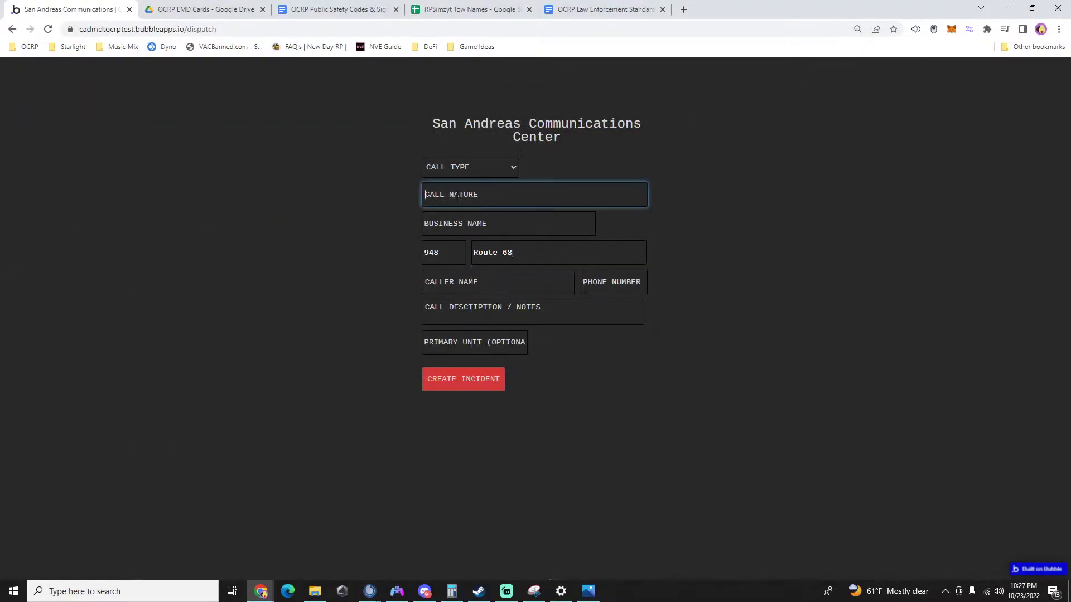
{"action": "type", "text": "mva hit and run"}
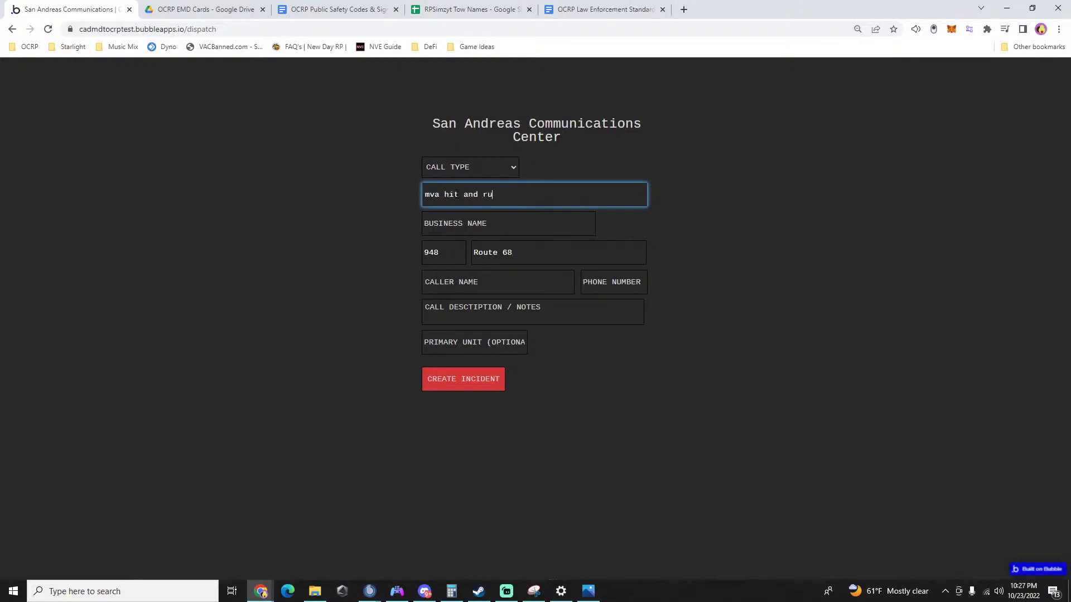
{"action": "left_click", "coordinate": [454, 176]}
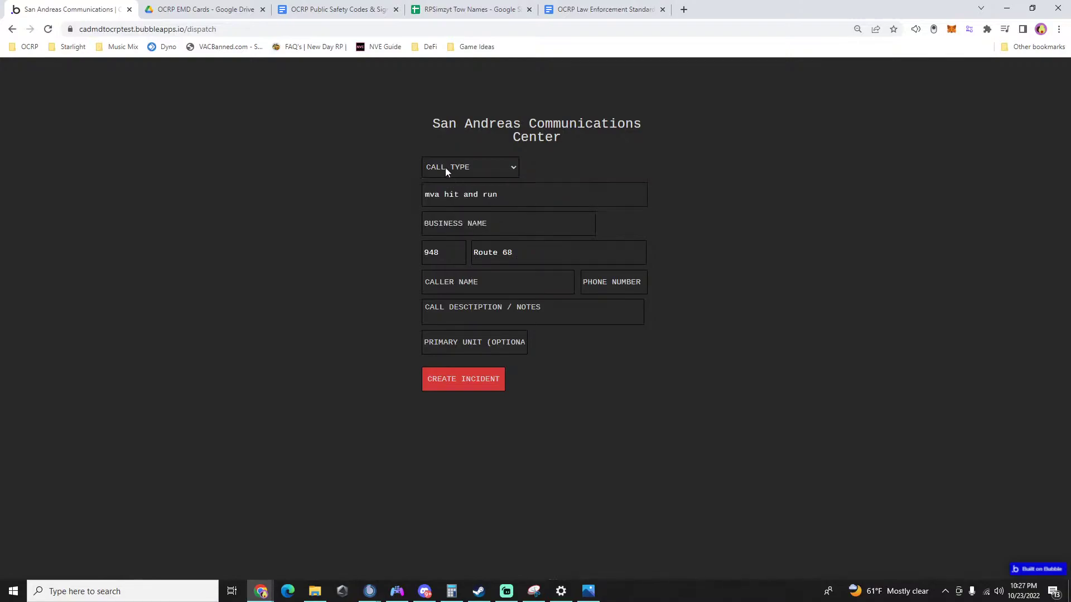
{"action": "left_click", "coordinate": [445, 167]}
{"action": "left_click", "coordinate": [445, 180]}
{"action": "left_click", "coordinate": [454, 379]}
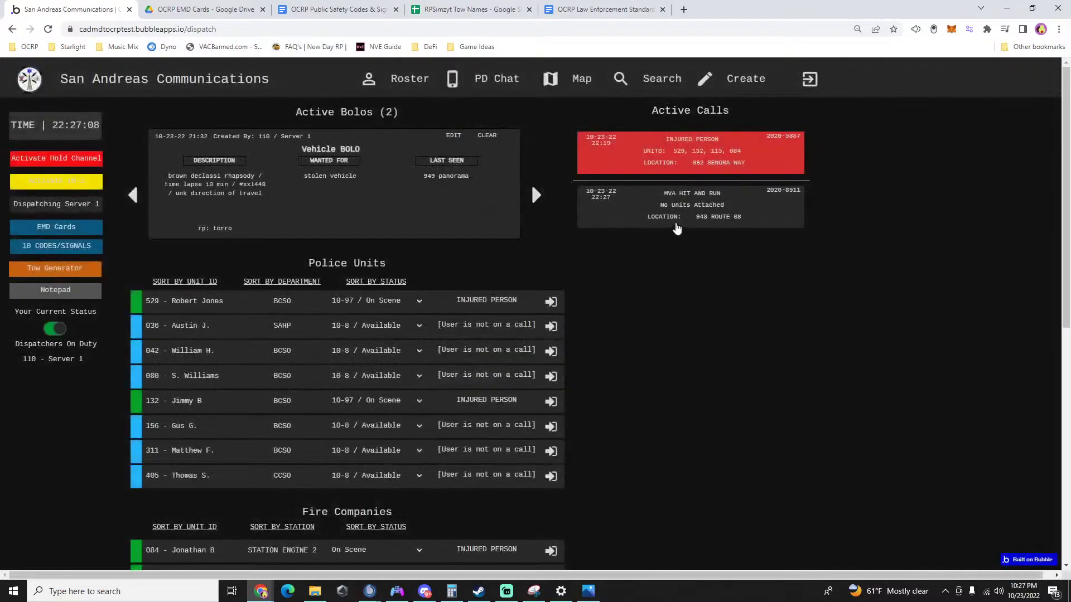
Assign units 311 and 156 to the MVA hit and run call and close it.
{"action": "left_click", "coordinate": [677, 230]}
{"action": "left_click", "coordinate": [384, 171]}
{"action": "type", "text": "311"}
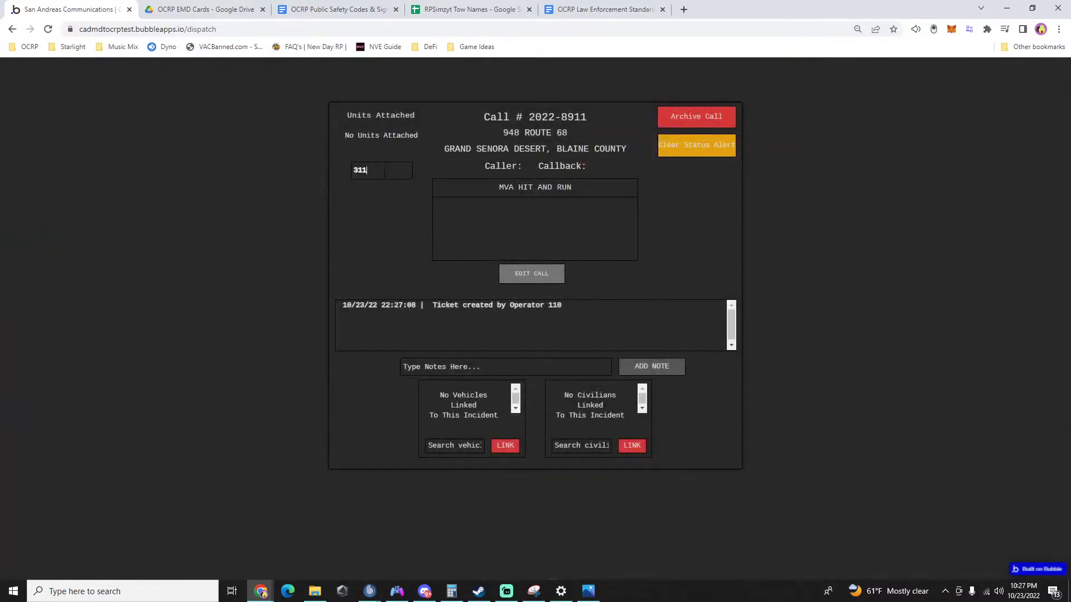
{"action": "left_click", "coordinate": [363, 193]}
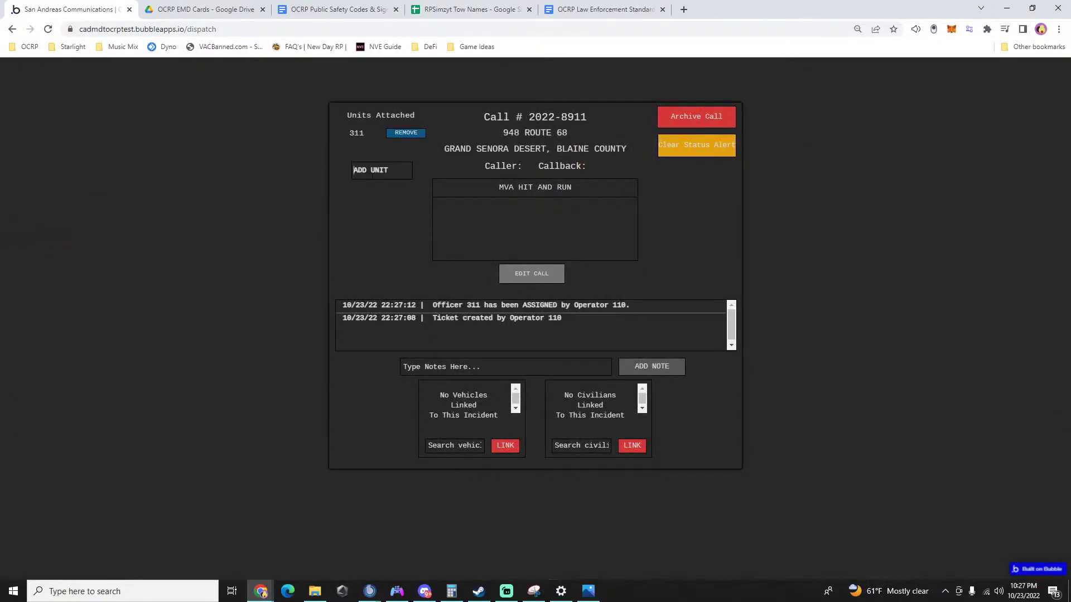
{"action": "type", "text": "156"}
{"action": "left_click", "coordinate": [375, 191]}
{"action": "left_click", "coordinate": [787, 294]}
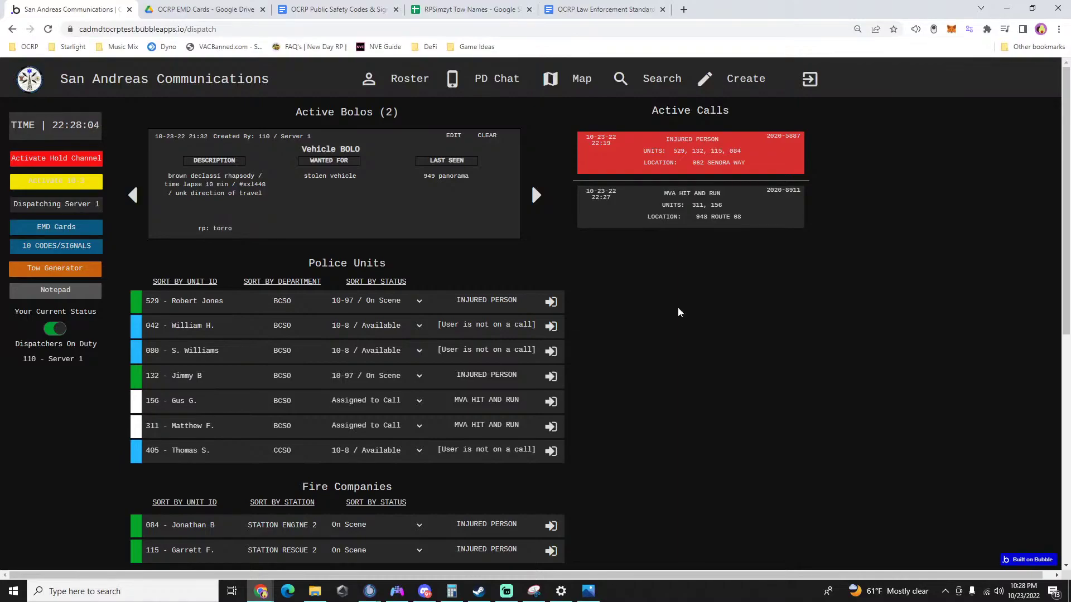
Add the note "529 2 vehicles fully engulfed" to the injured person call and close it.
{"action": "left_click", "coordinate": [683, 158]}
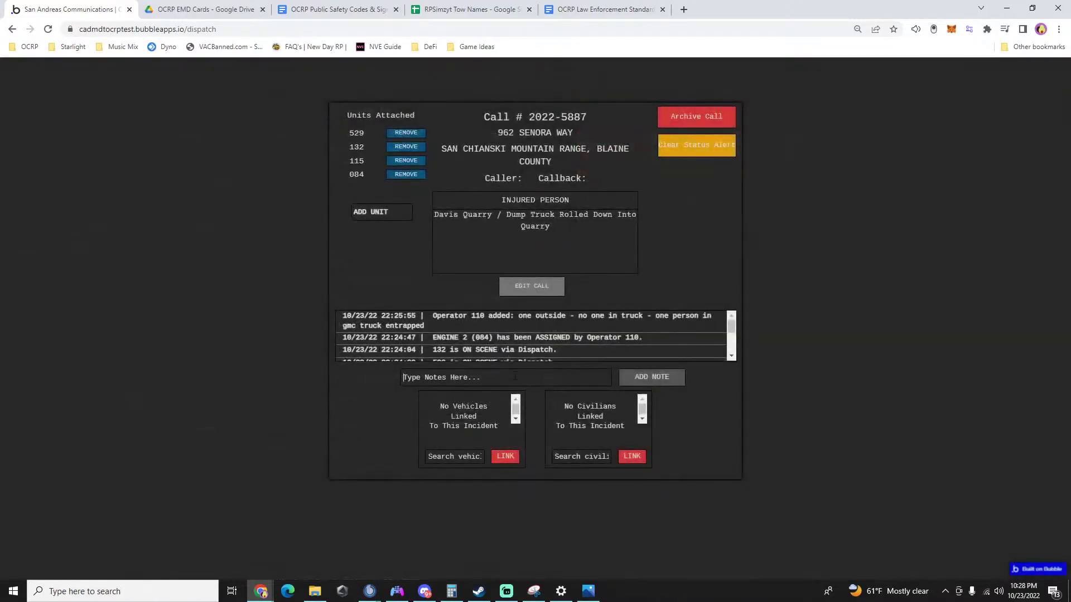
{"action": "type", "text": "529 2 veh"}
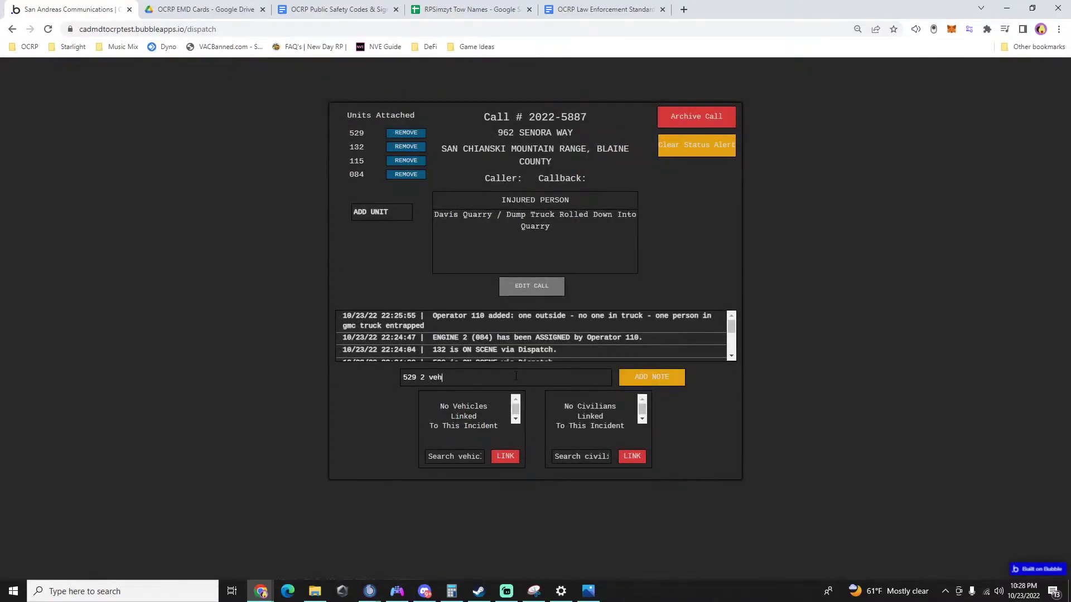
{"action": "type", "text": "icles fully engulfed"}
{"action": "key", "text": "BackSpace"}
{"action": "key", "text": "BackSpace"}
{"action": "key", "text": "BackSpace"}
{"action": "key", "text": "BackSpace"}
{"action": "key", "text": "BackSpace"}
{"action": "key", "text": "BackSpace"}
{"action": "type", "text": "gulfed"}
{"action": "key", "text": "Return"}
{"action": "left_click", "coordinate": [751, 319]}
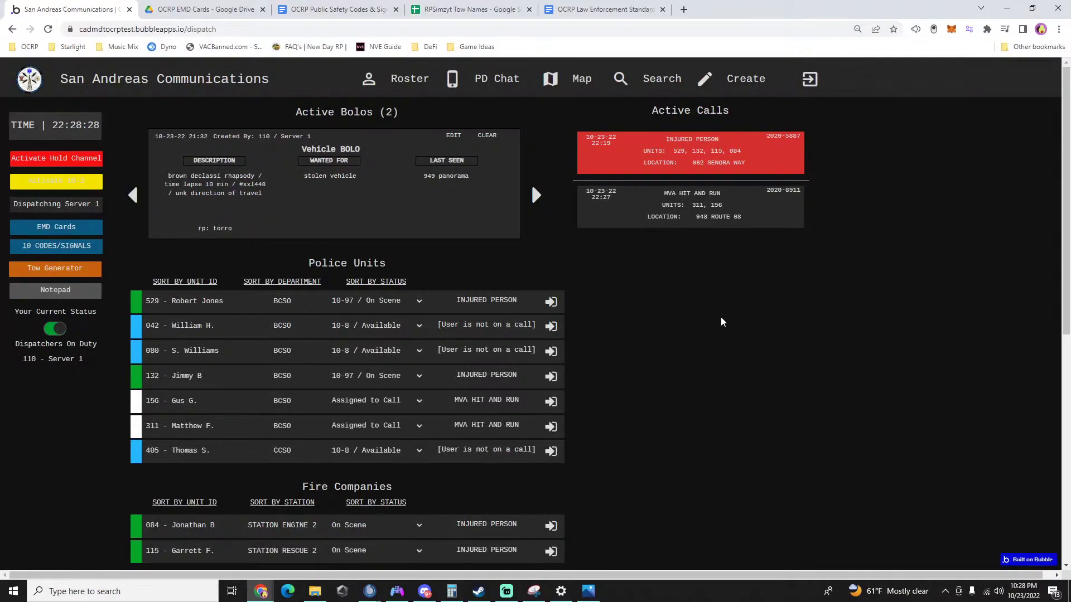
{"action": "left_click", "coordinate": [690, 215]}
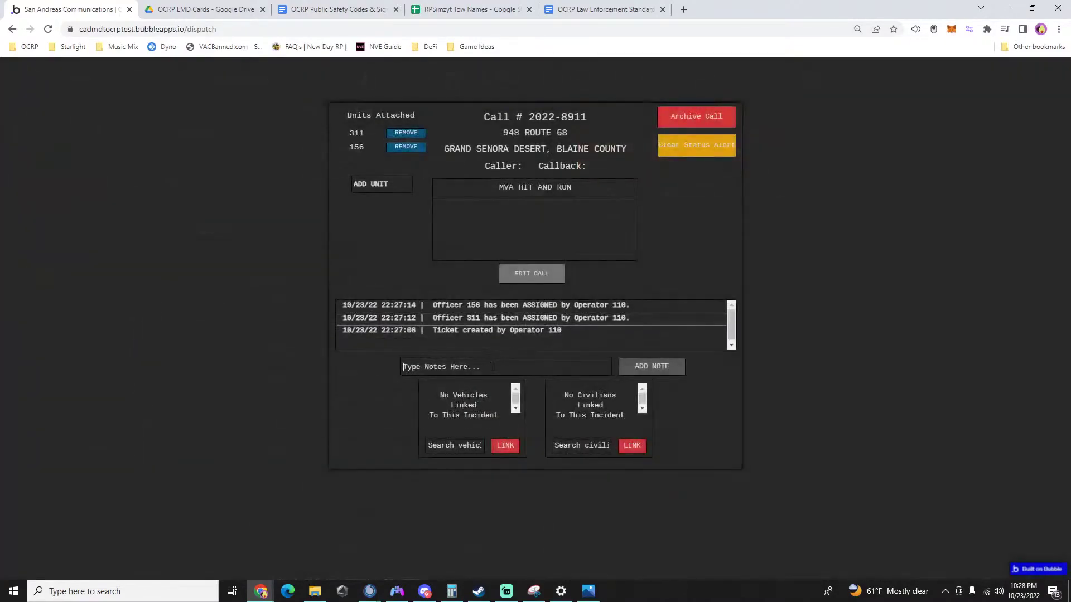
{"action": "type", "text": "940 rt 68"}
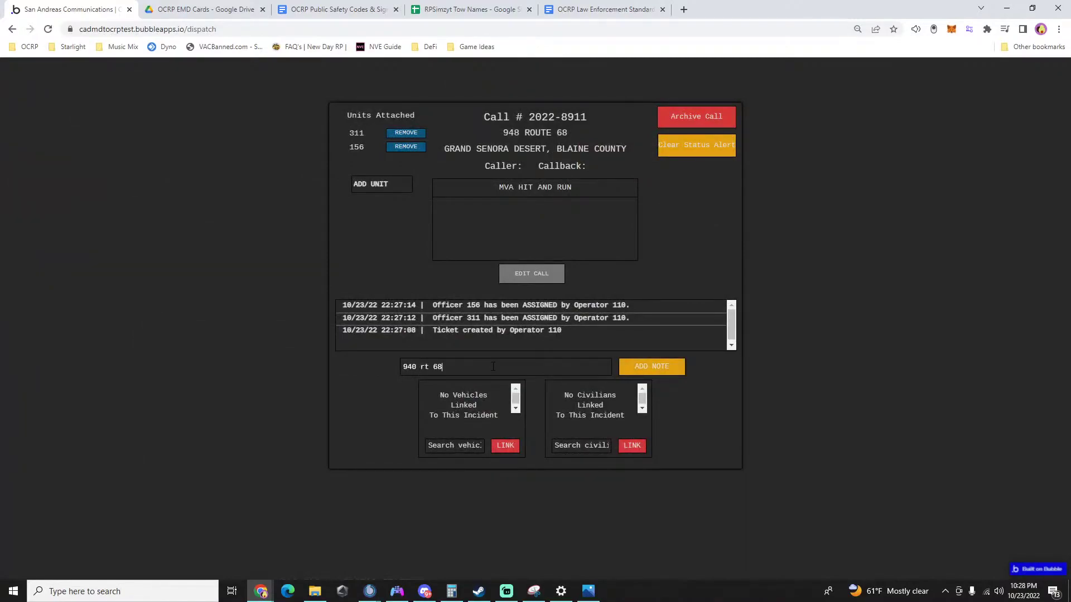
{"action": "type", "text": " / 24/7 and bike"}
{"action": "key", "text": "Return"}
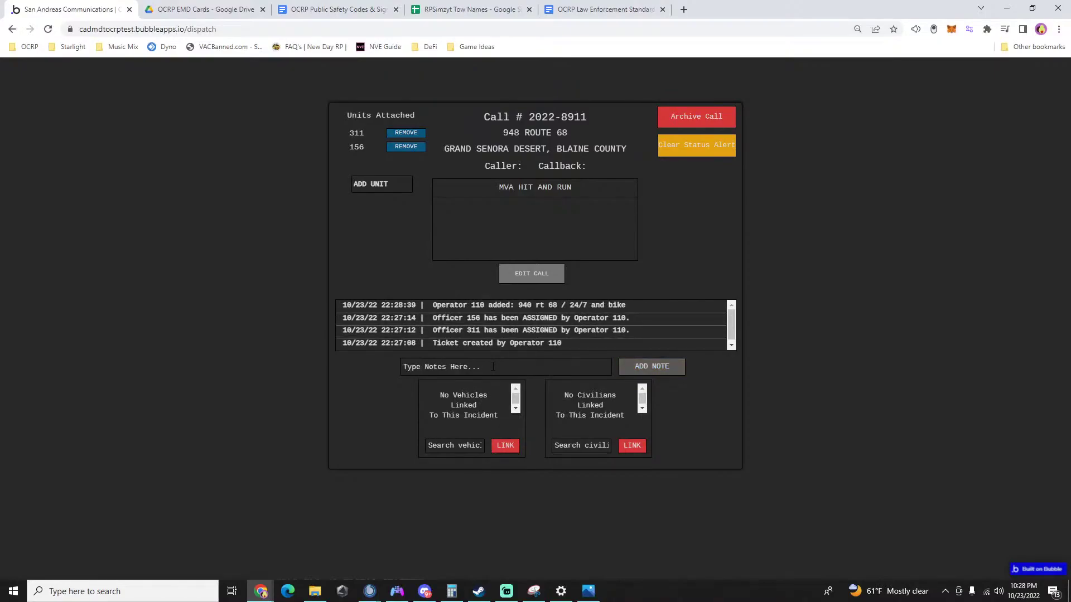
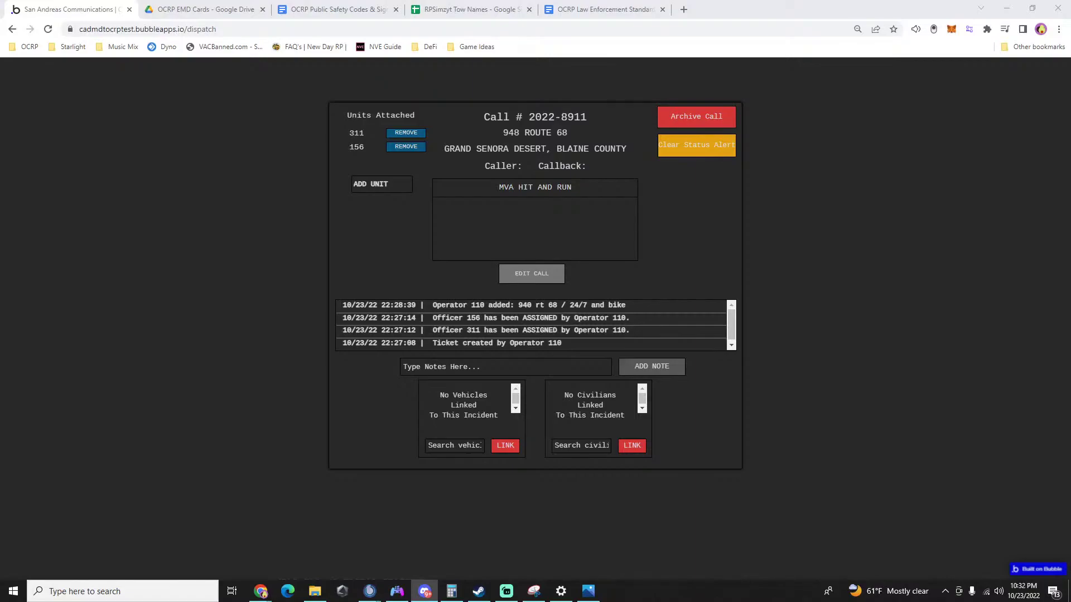
{"action": "key", "text": "alt+Tab"}
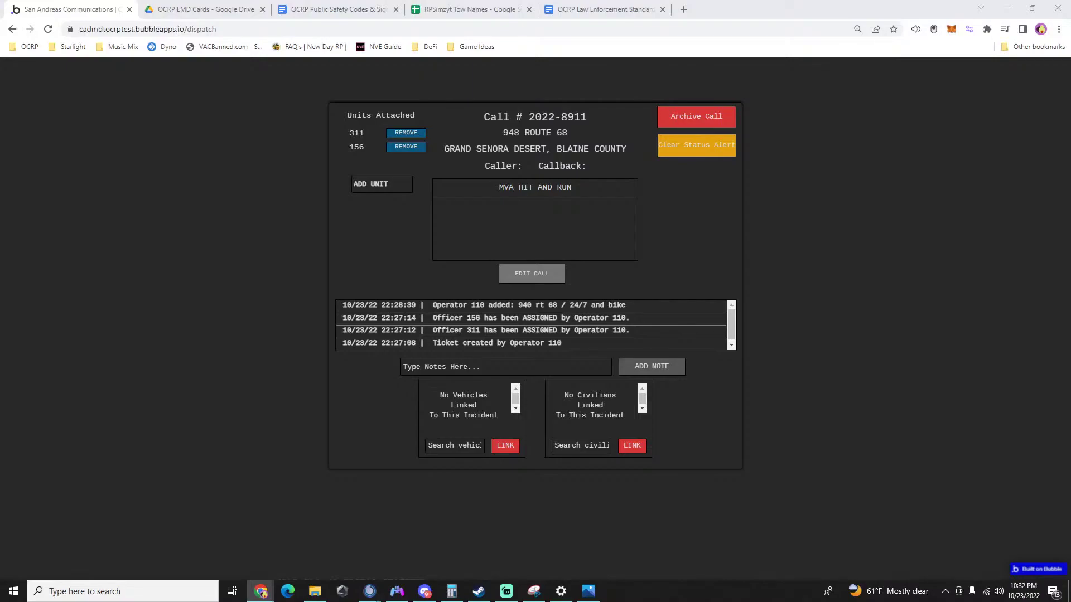
{"action": "left_click", "coordinate": [984, 464]}
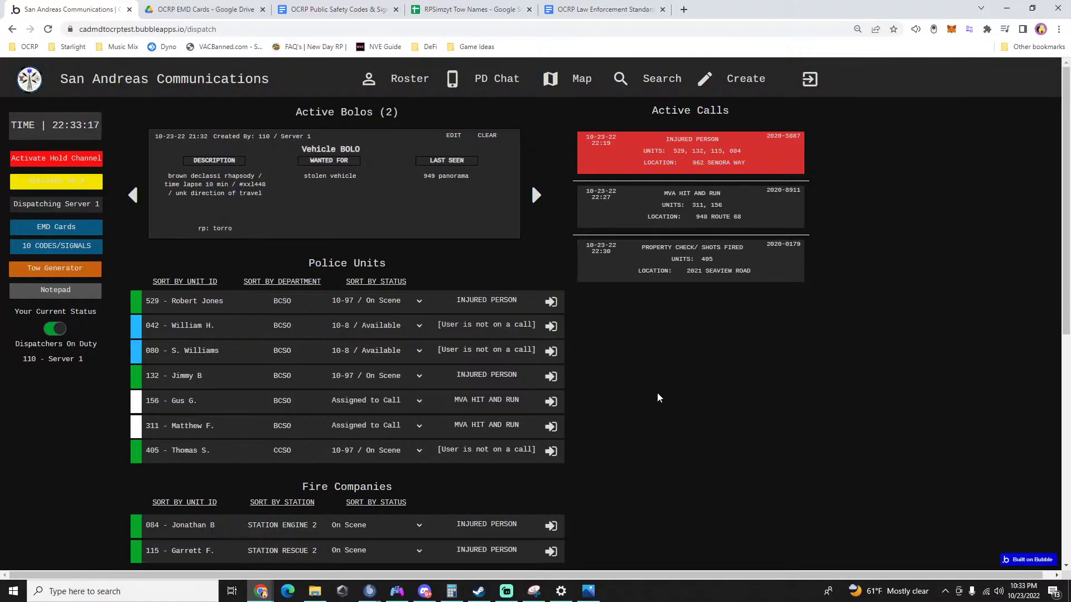
Review the units and log of the MVA hit and run call and close it.
{"action": "left_click", "coordinate": [673, 211]}
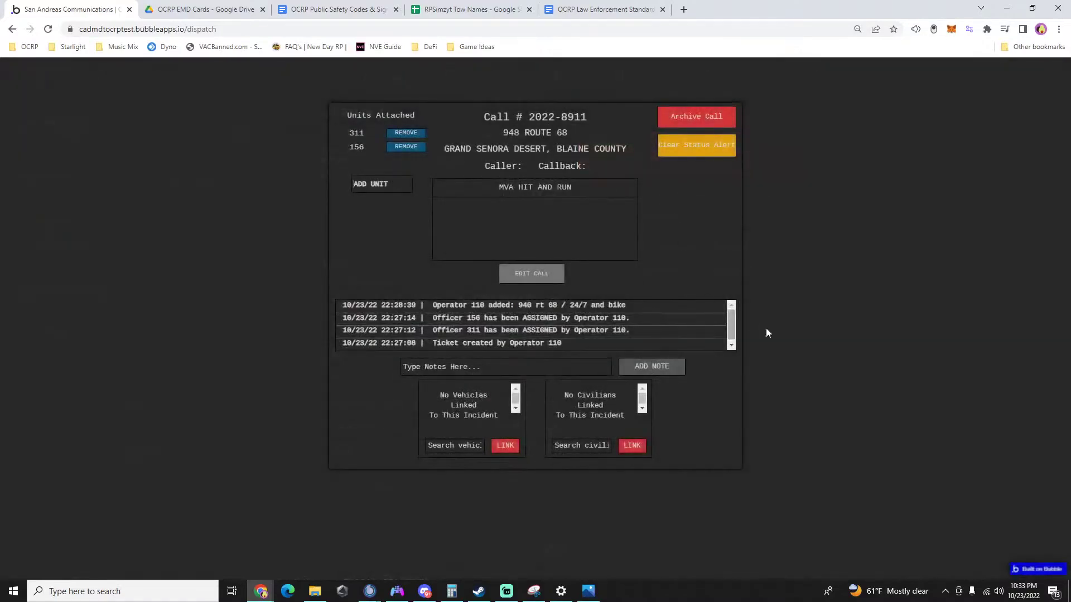
{"action": "left_click", "coordinate": [888, 363]}
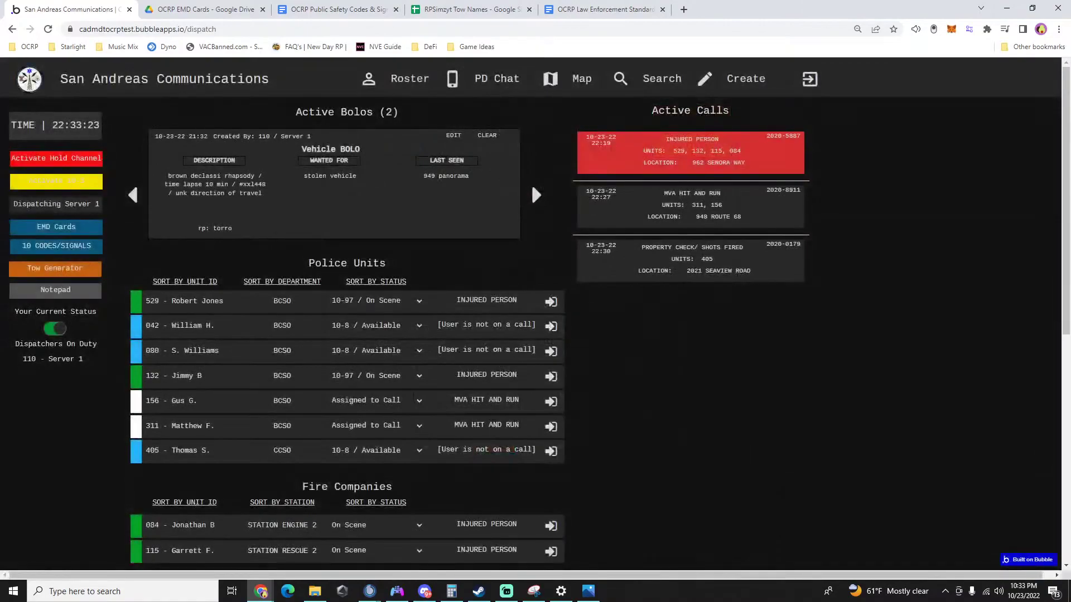
{"action": "key", "text": "alt+Tab"}
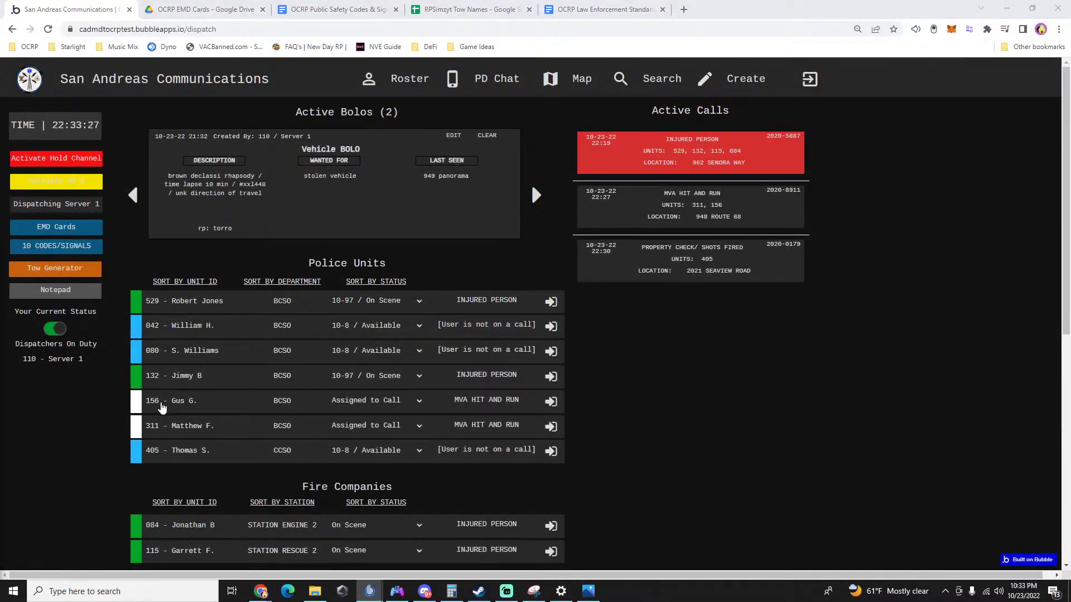
Add the note "units 10-4 on scene" to the MVA hit and run call and close it.
{"action": "left_click", "coordinate": [657, 224]}
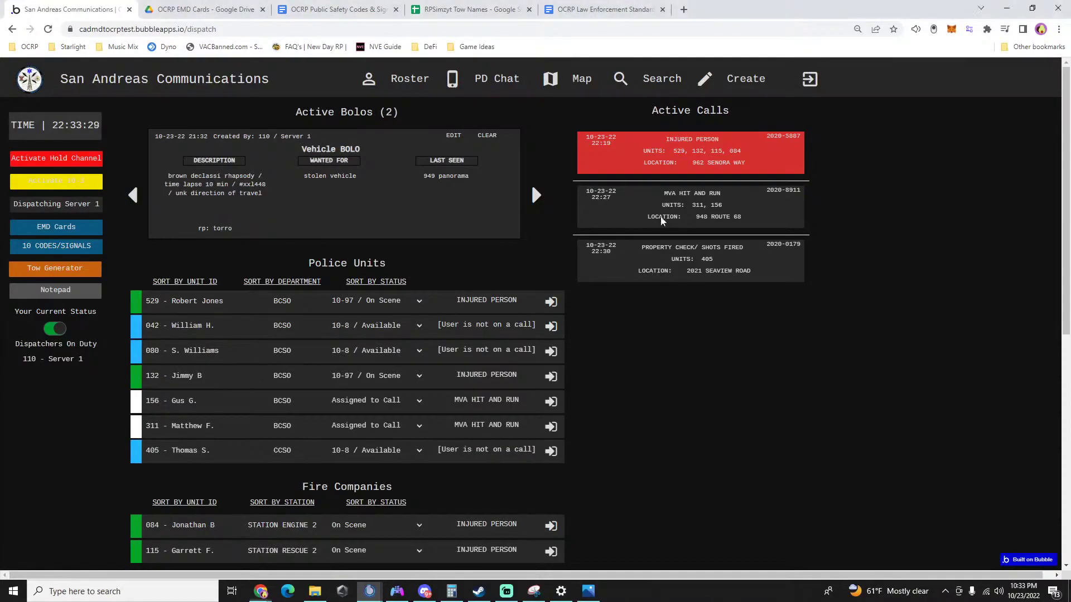
{"action": "type", "text": "units 10-4 on scene"}
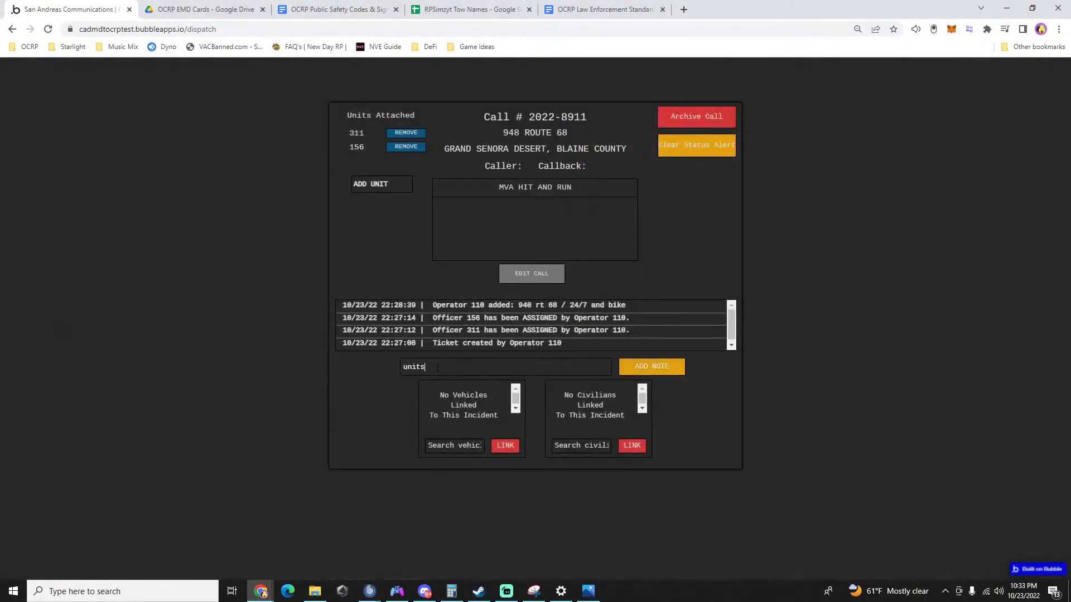
{"action": "key", "text": "Return"}
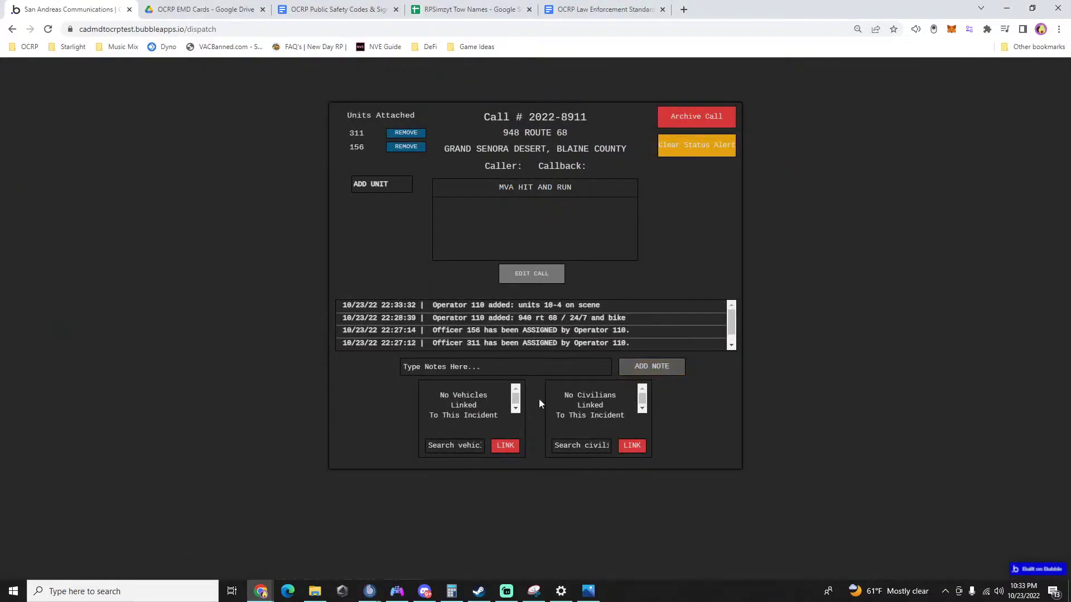
{"action": "left_click", "coordinate": [989, 373]}
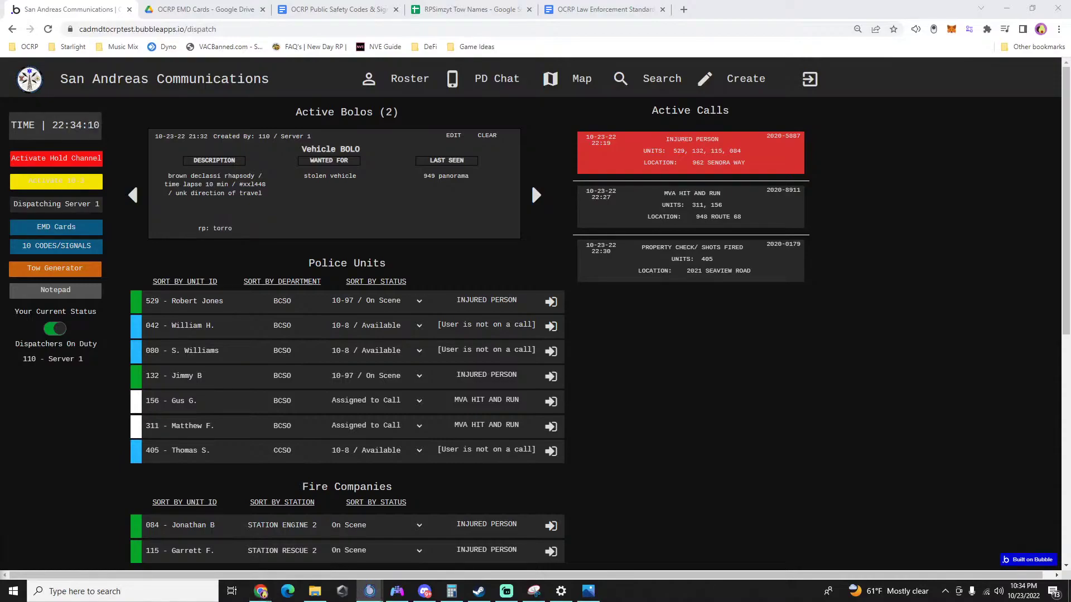
{"action": "key", "text": "alt+Tab"}
{"action": "key", "text": "alt+Tab"}
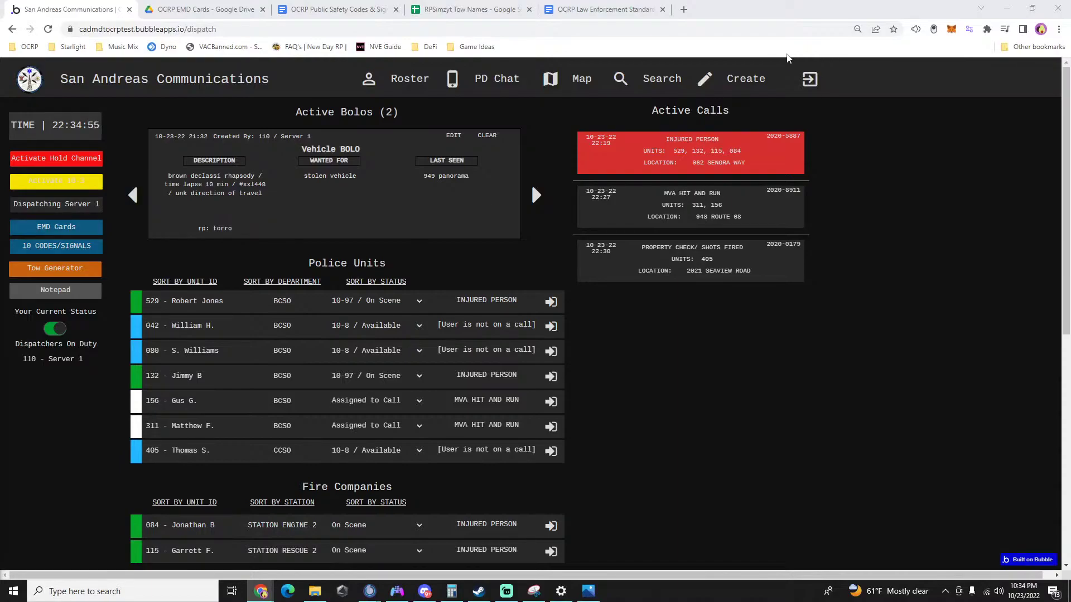
{"action": "left_click", "coordinate": [737, 79]}
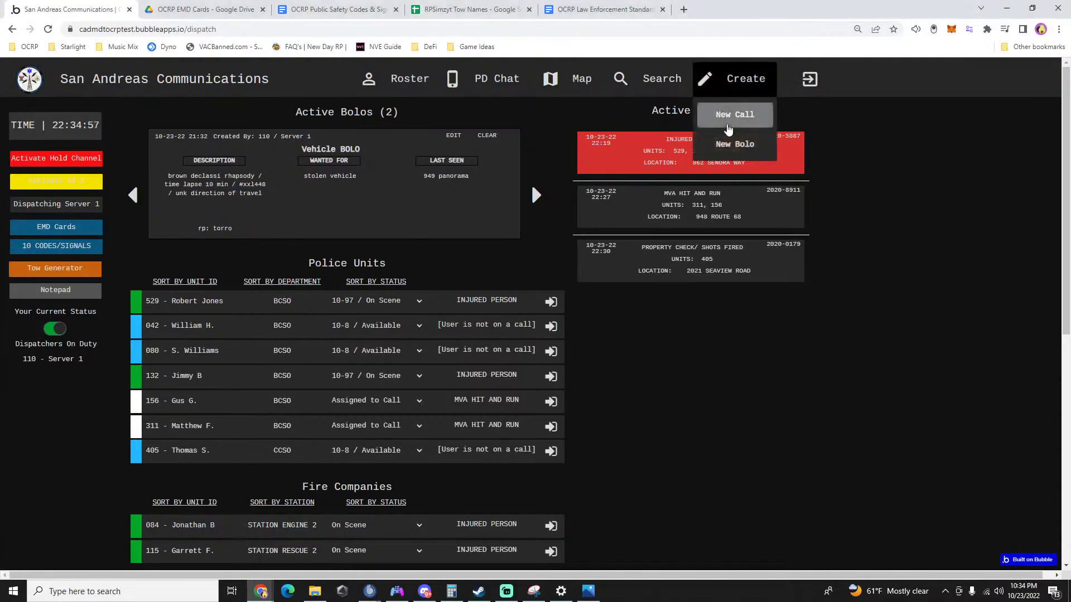
{"action": "left_click", "coordinate": [735, 114]}
{"action": "left_click", "coordinate": [450, 262]}
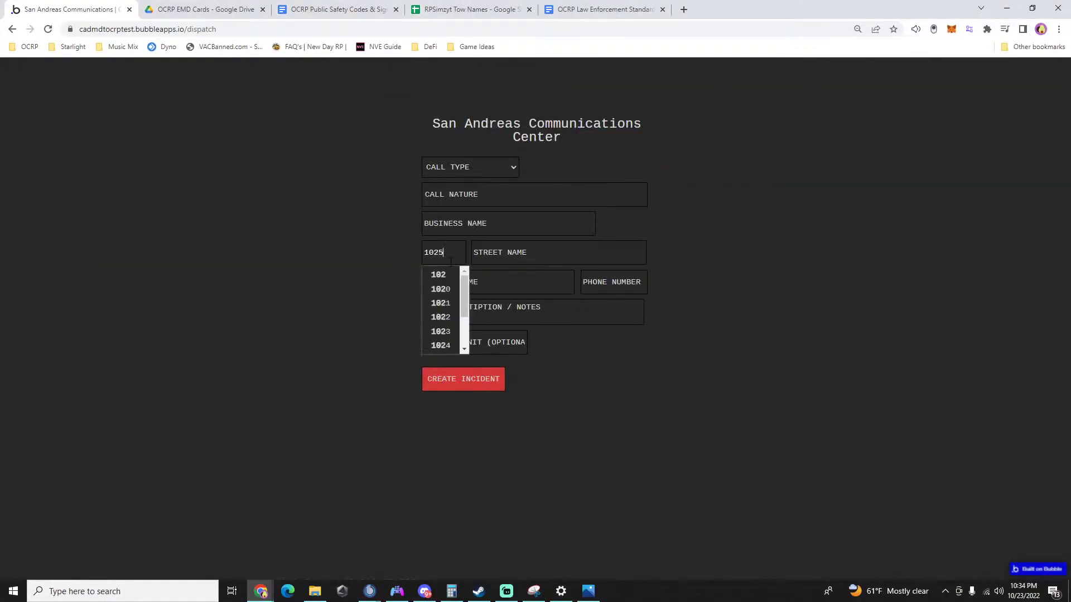
{"action": "type", "text": "1"}
{"action": "left_click", "coordinate": [442, 277]}
{"action": "left_click", "coordinate": [500, 258]}
{"action": "type", "text": "joshua"}
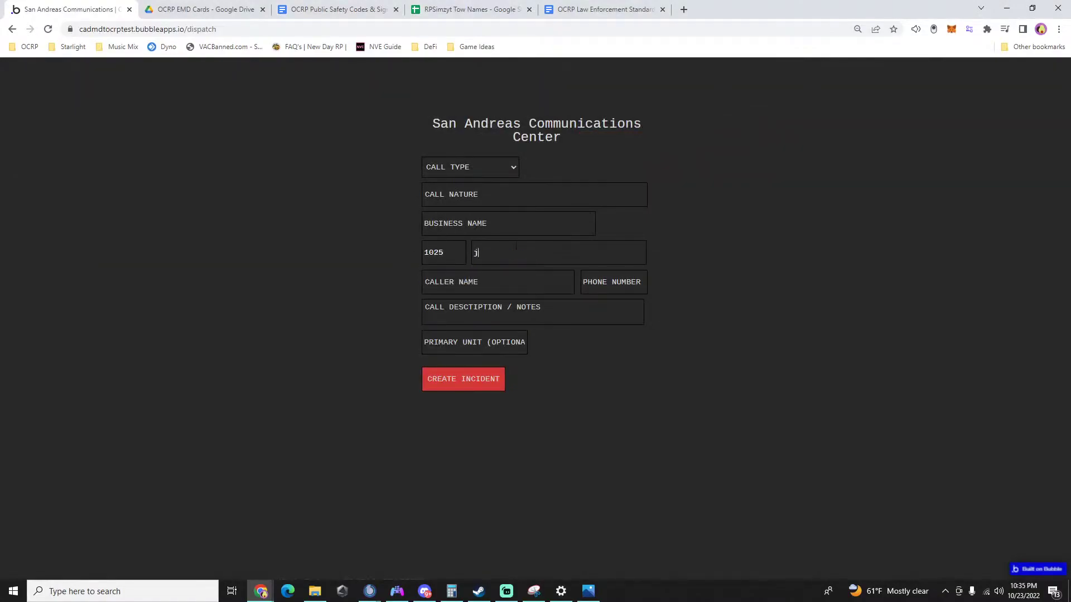
{"action": "left_click", "coordinate": [515, 289]}
{"action": "type", "text": "@ panorma"}
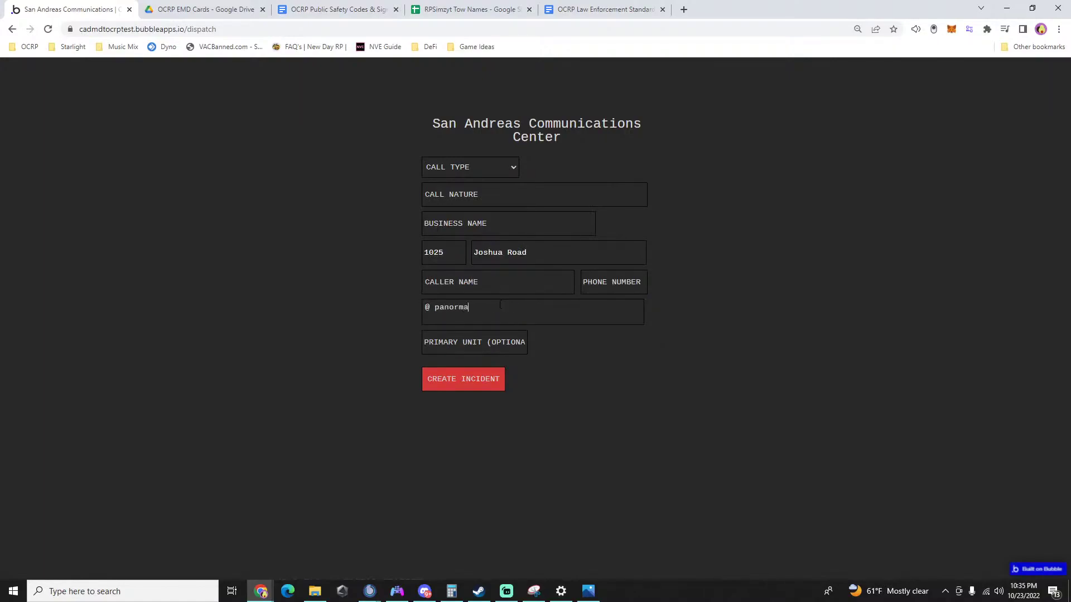
Set the new call's type to Police and its nature to assault, and create the incident.
{"action": "left_click", "coordinate": [470, 173]}
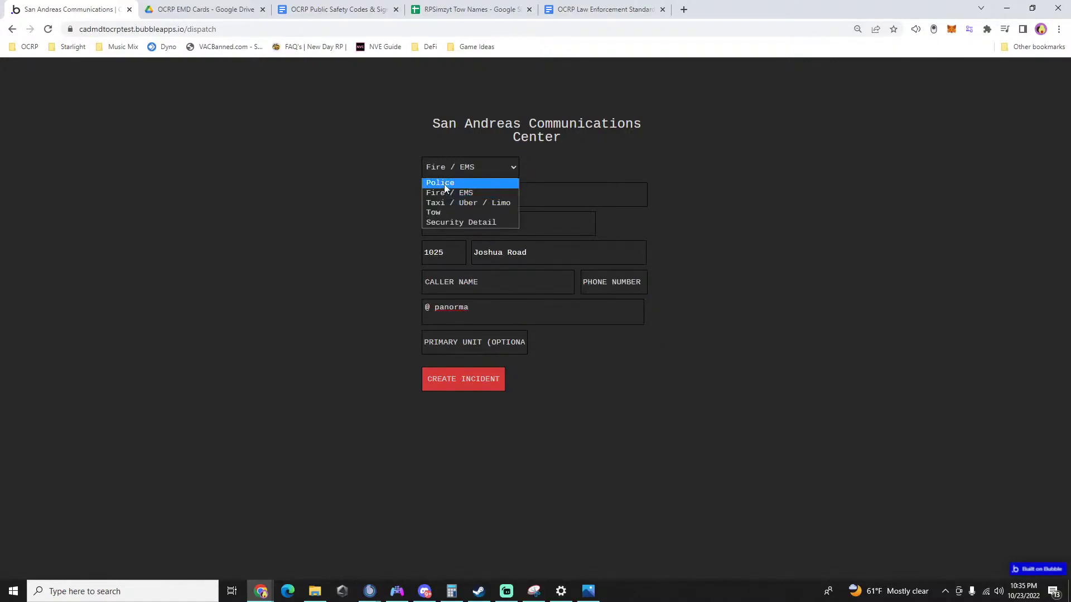
{"action": "left_click", "coordinate": [443, 179]}
{"action": "left_click", "coordinate": [450, 194]}
{"action": "type", "text": "assault"}
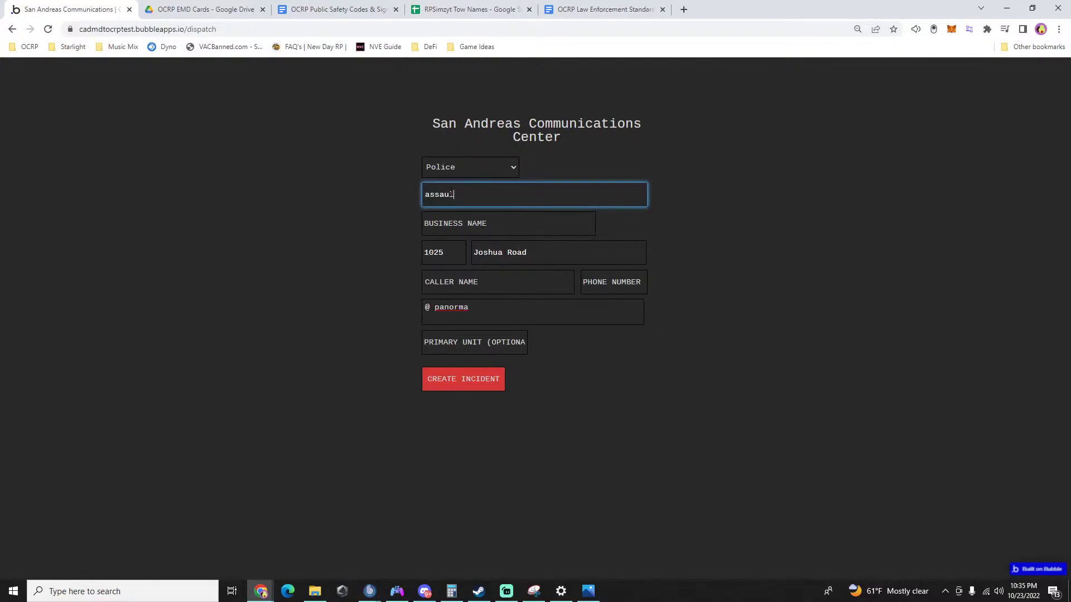
{"action": "left_click", "coordinate": [463, 379]}
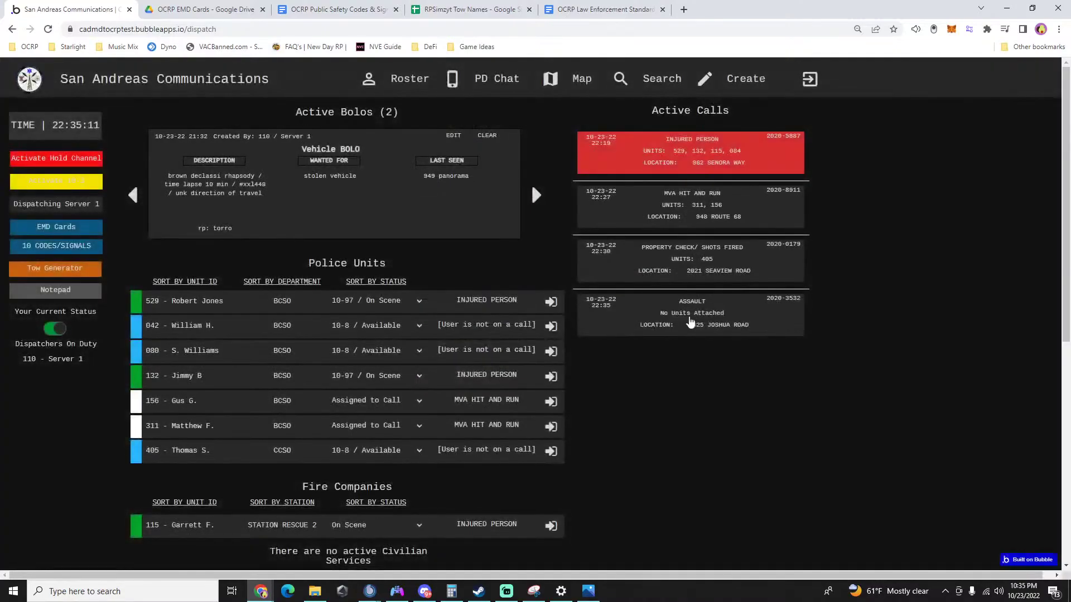
Assign unit 080 to the assault call and close it.
{"action": "type", "text": "080"}
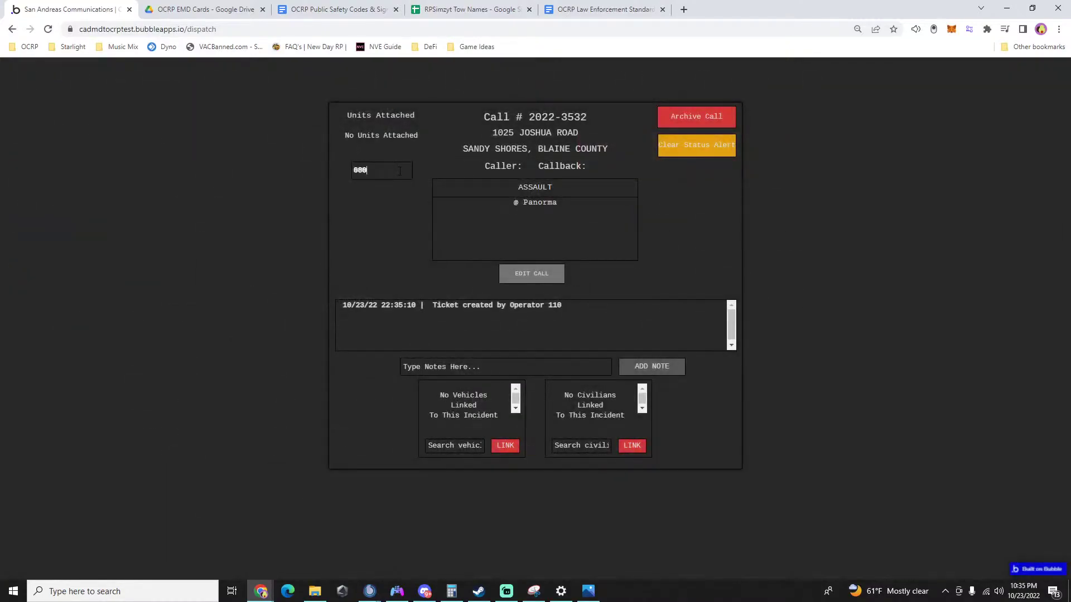
{"action": "left_click", "coordinate": [390, 189]}
{"action": "left_click", "coordinate": [809, 318]}
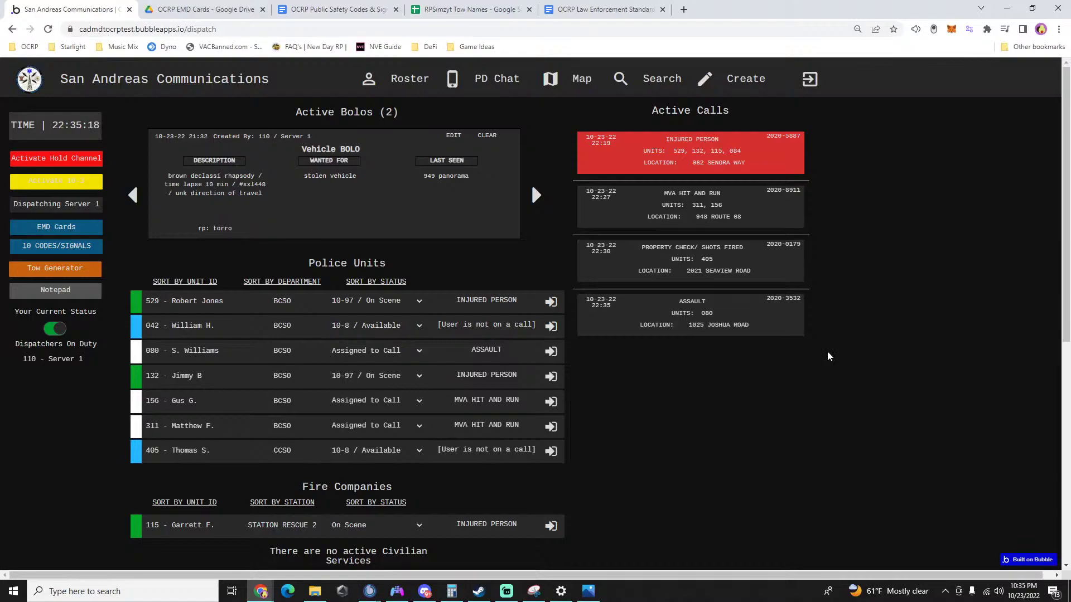
{"action": "left_click", "coordinate": [692, 325]}
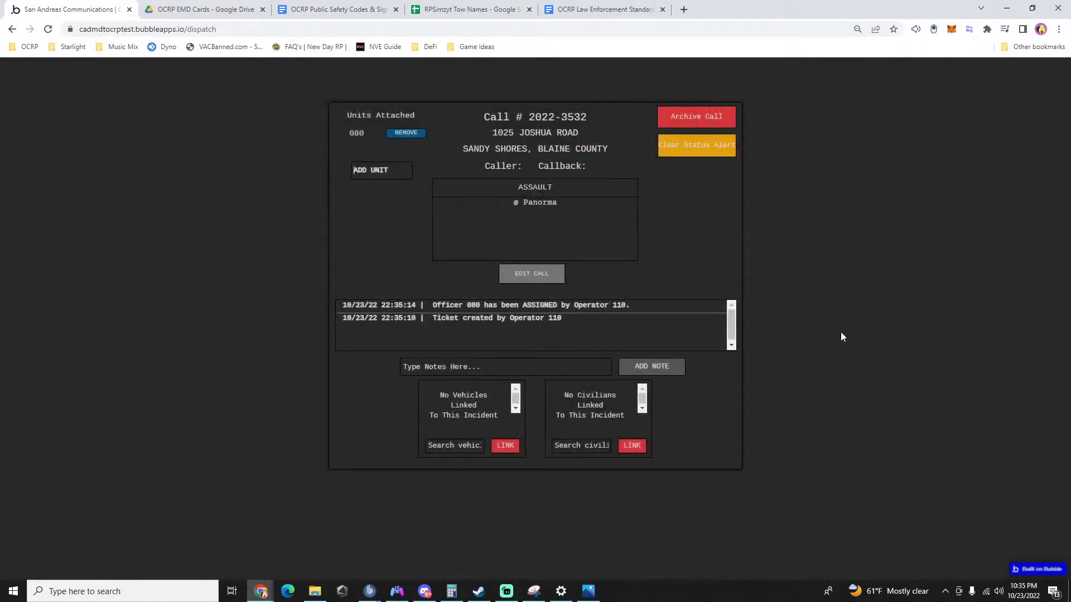
{"action": "left_click", "coordinate": [841, 337]}
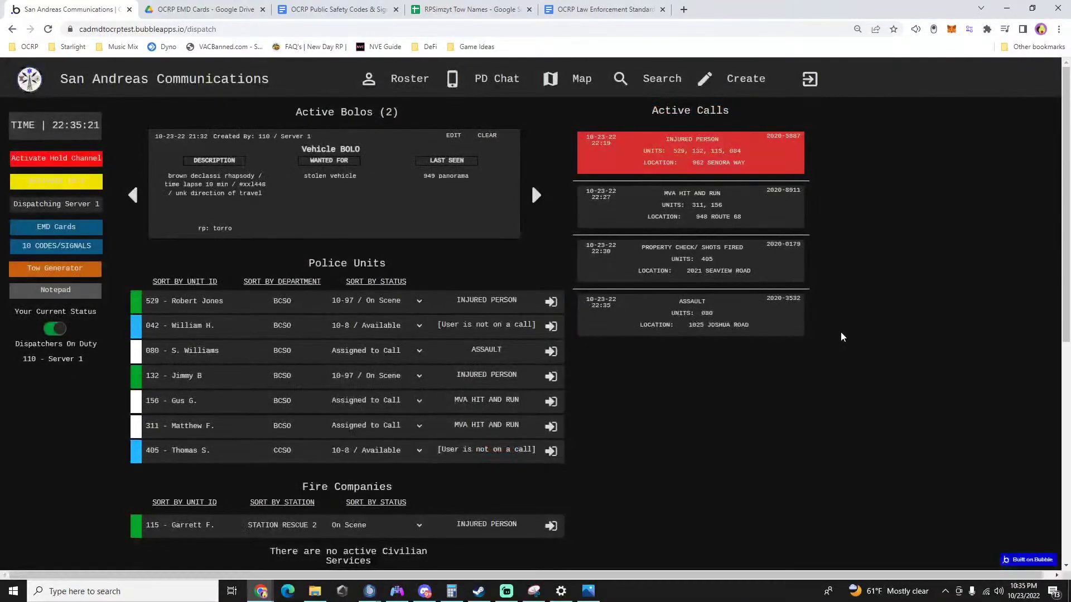
{"action": "left_click", "coordinate": [672, 318]}
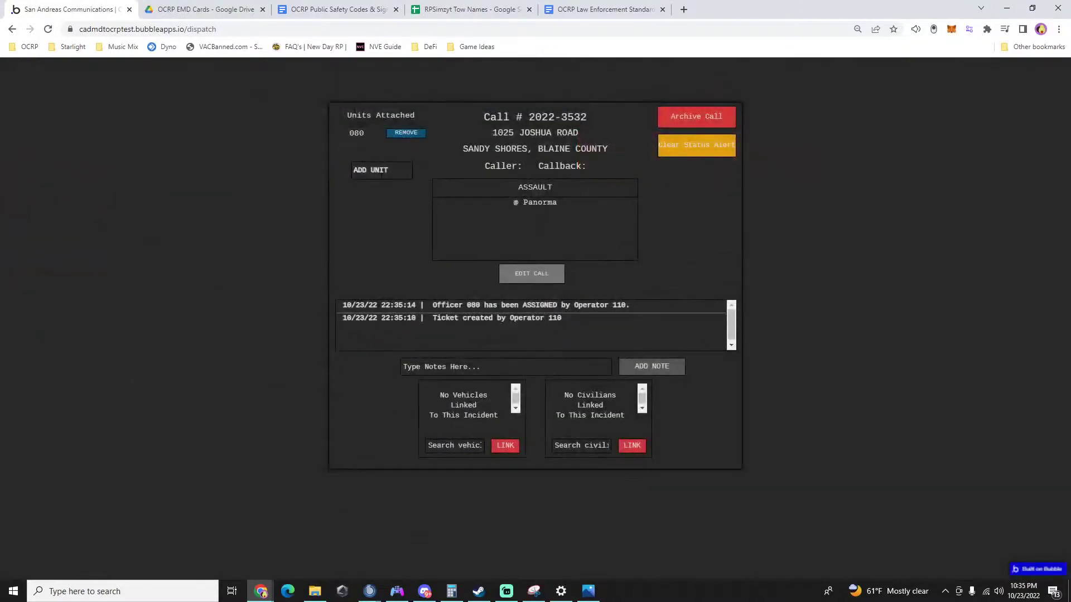
{"action": "type", "text": "042"}
{"action": "left_click_drag", "start_coordinate": [374, 171], "coordinate": [282, 139]}
{"action": "key", "text": "BackSpace"}
{"action": "left_click", "coordinate": [911, 297]}
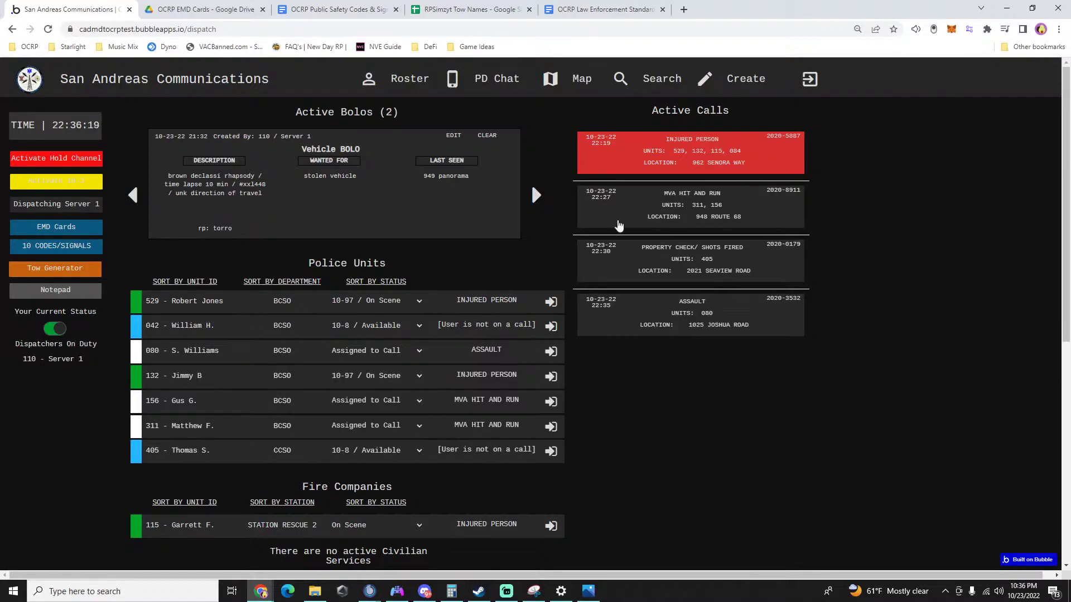
{"action": "left_click", "coordinate": [697, 211]}
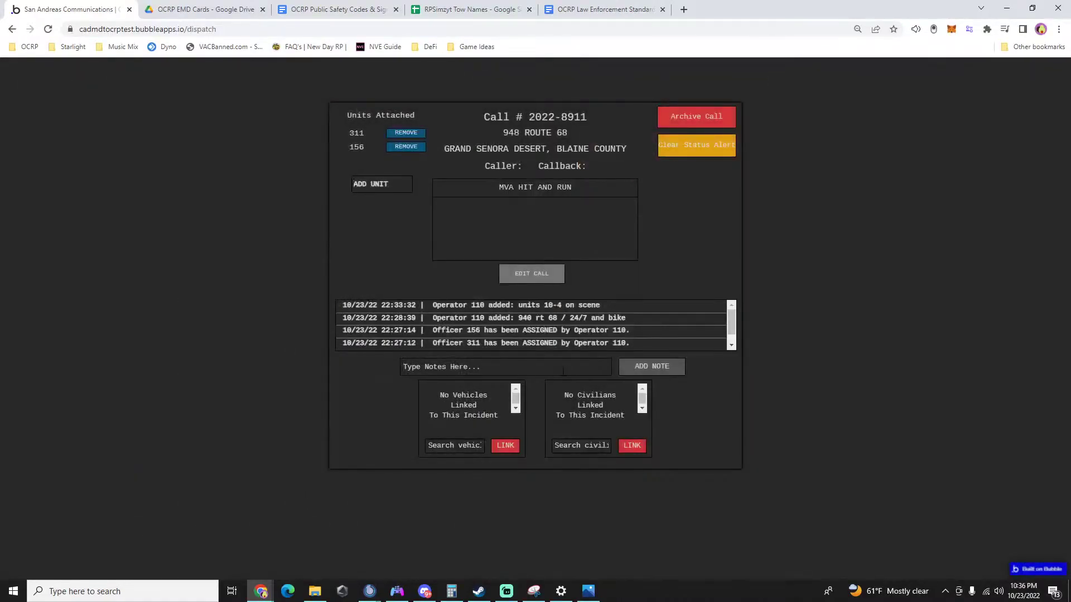
{"action": "left_click", "coordinate": [563, 371]}
{"action": "type", "text": "928 route 68"}
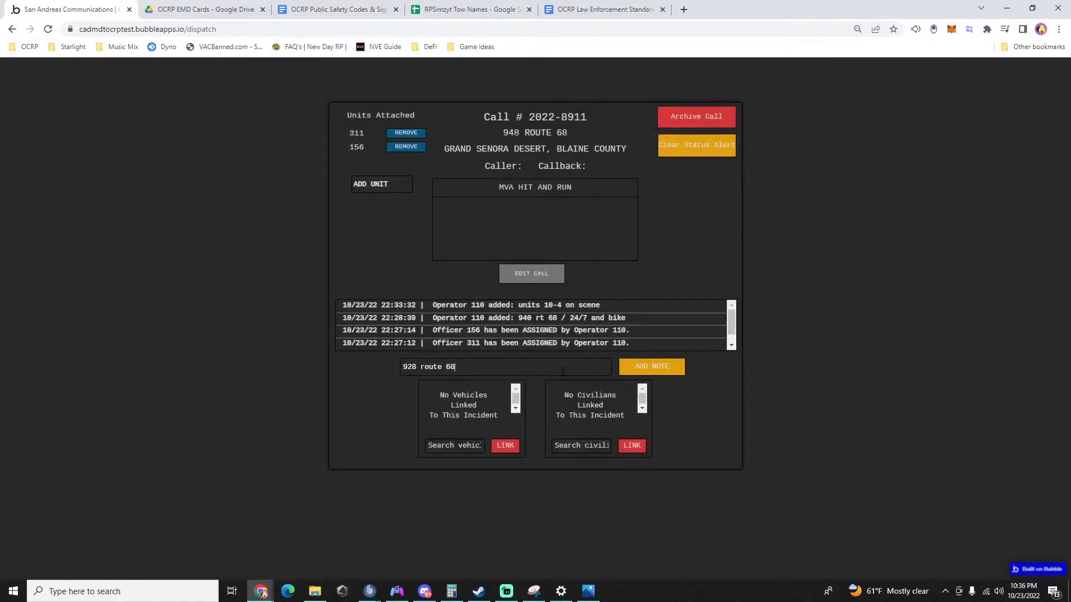
{"action": "type", "text": " @ 24/7"}
{"action": "type", "text": "moved to"}
{"action": "key", "text": "Return"}
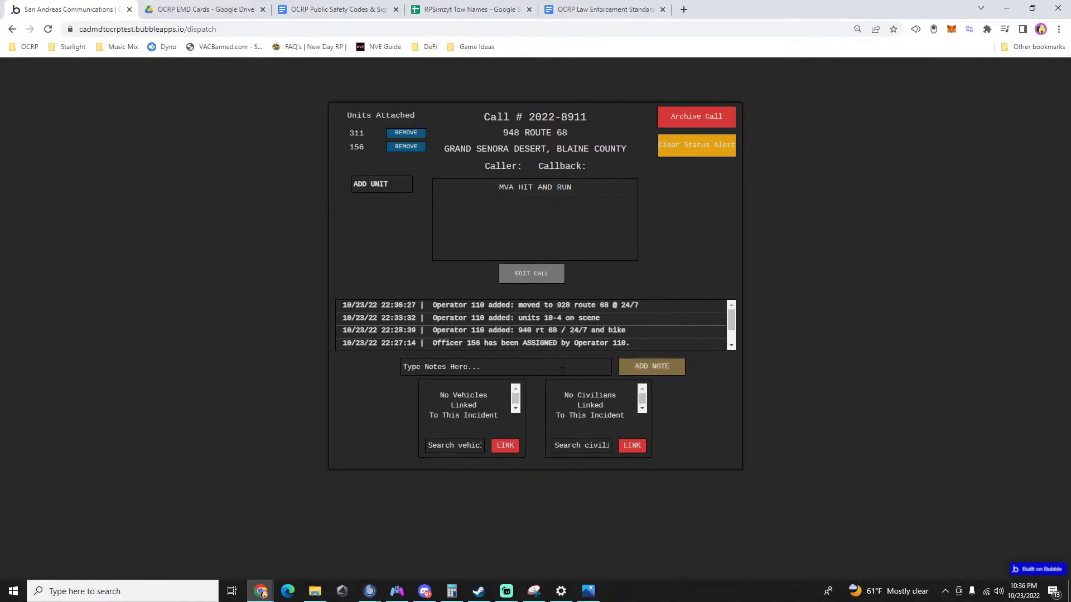
{"action": "left_click", "coordinate": [821, 323]}
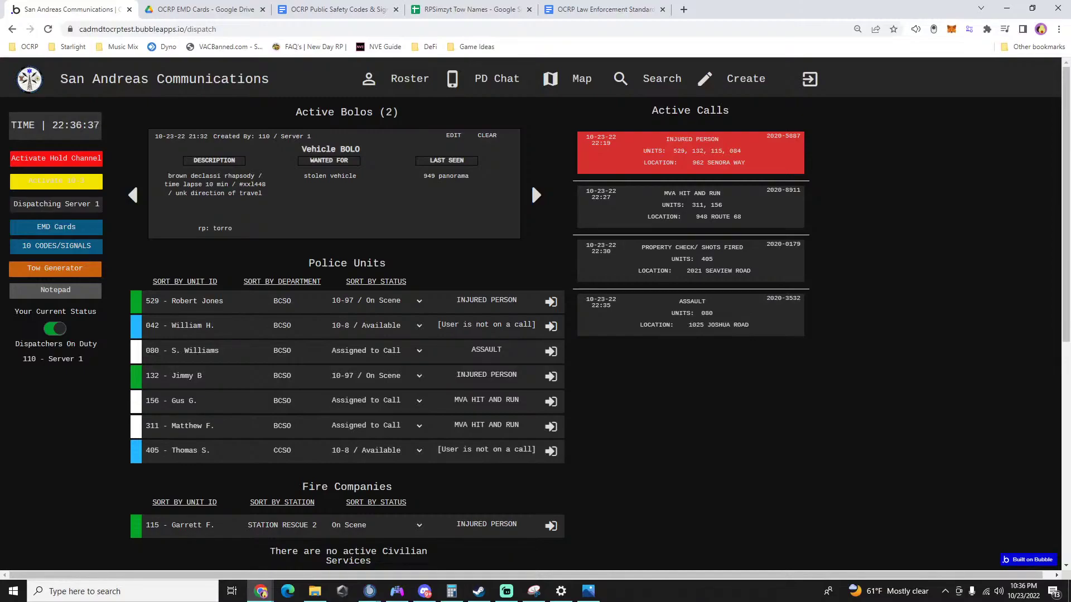
Add the note "529 x2 tow and x1 heavy wrecker" to the injured person call and close it.
{"action": "left_click", "coordinate": [711, 161]}
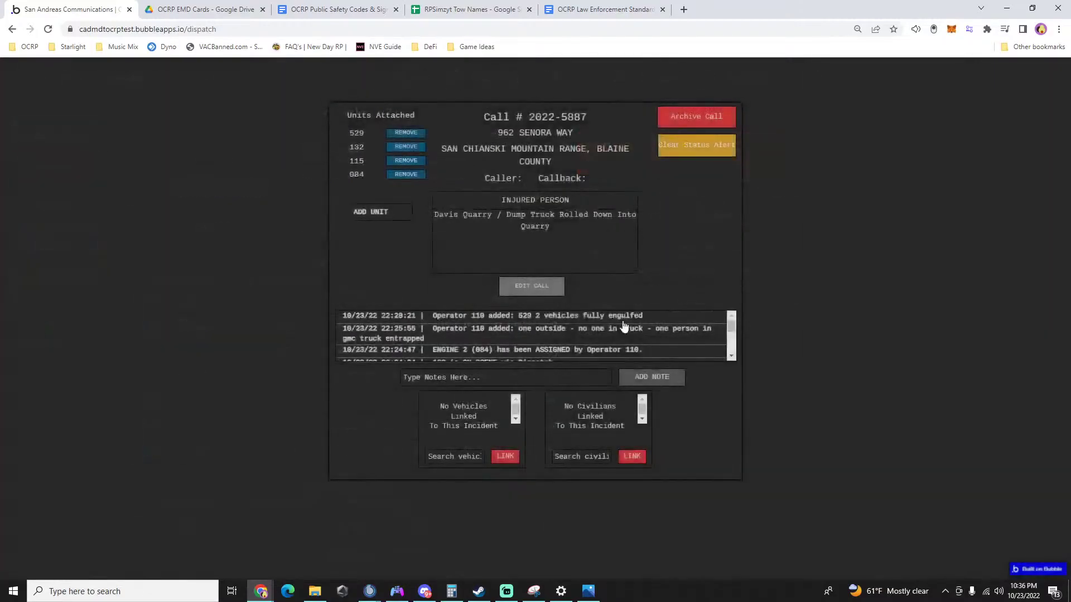
{"action": "type", "text": "529"}
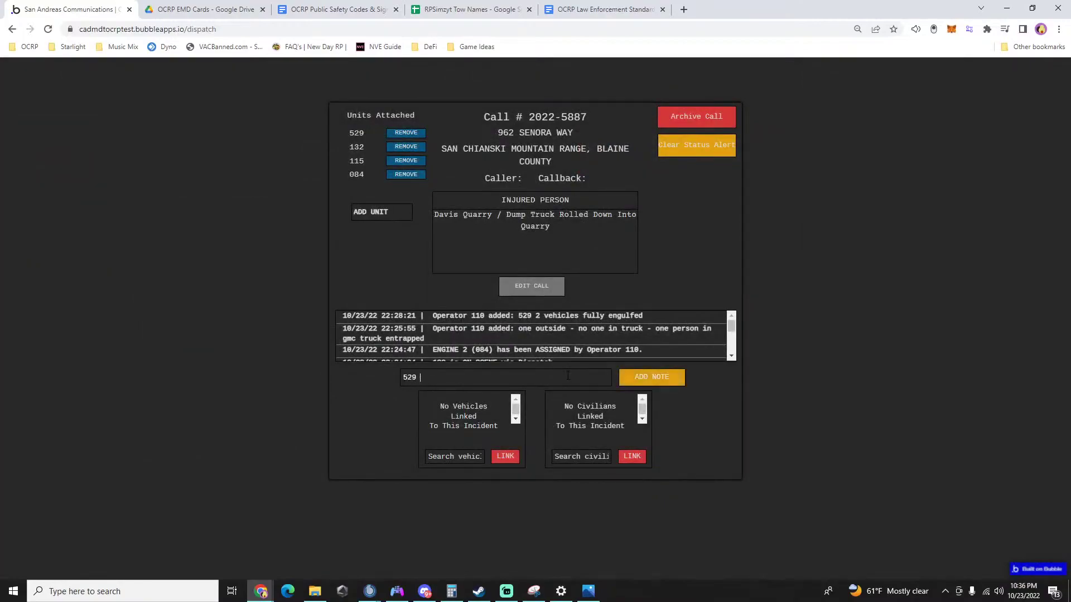
{"action": "type", "text": " x2 tow and x1 heavy wrecker"}
{"action": "key", "text": "Return"}
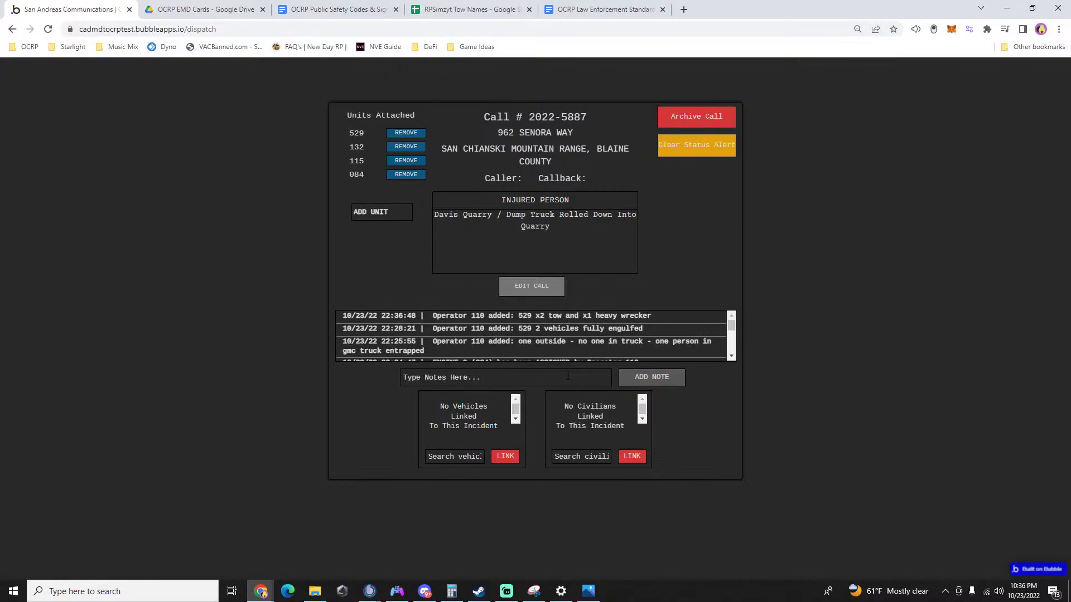
{"action": "left_click", "coordinate": [814, 352]}
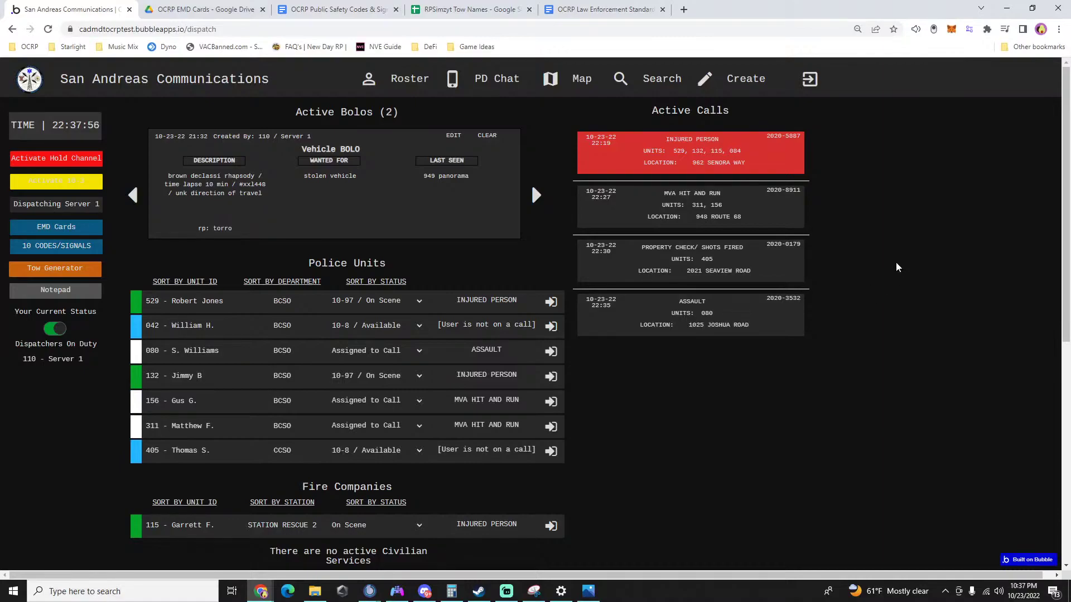
Add the note "156: red honda civic was shooting near stab city" to the MVA hit and run call and close it.
{"action": "left_click", "coordinate": [737, 210]}
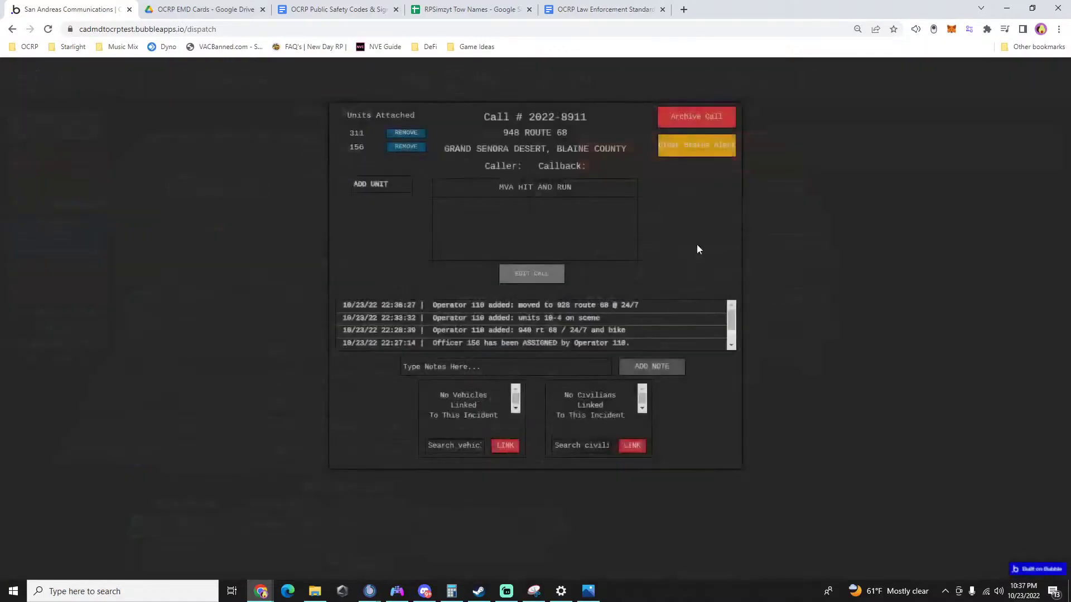
{"action": "left_click", "coordinate": [514, 366]}
{"action": "type", "text": "156"}
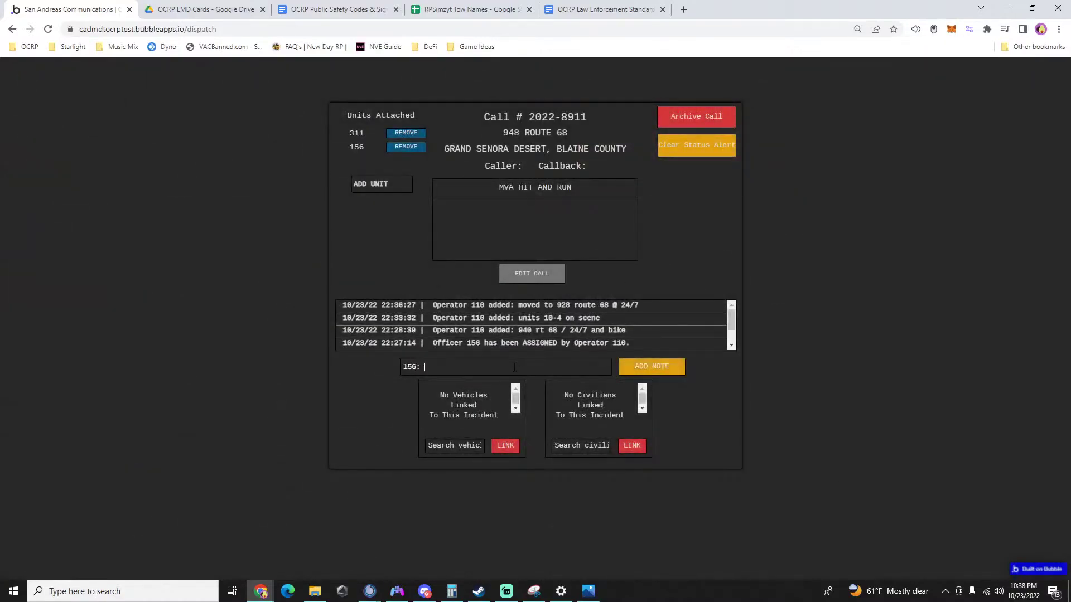
{"action": "type", "text": ": red honda civic was shooting near stab "}
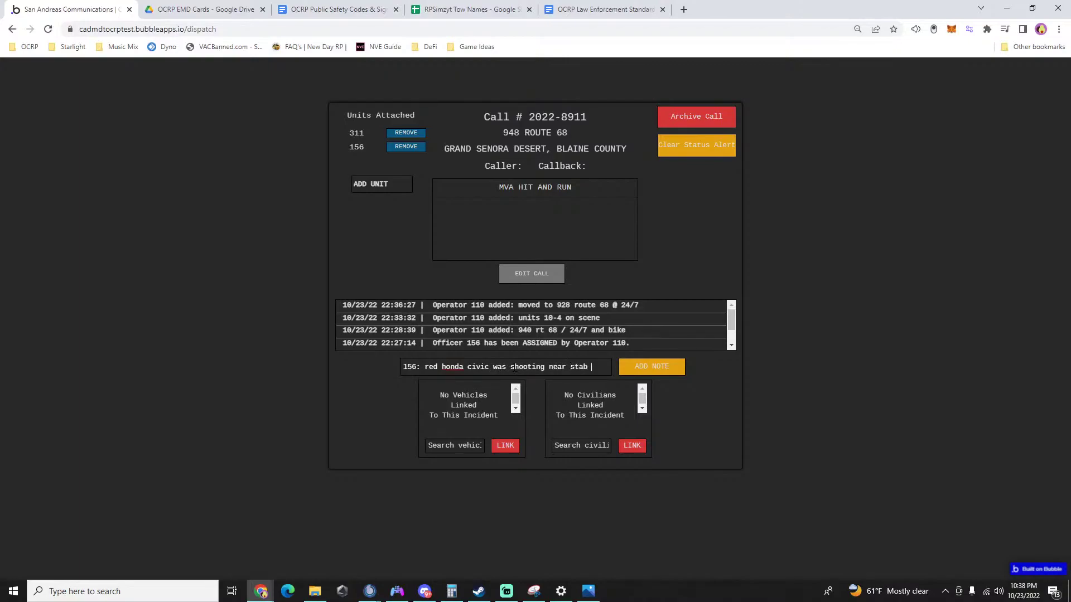
{"action": "type", "text": "city"}
{"action": "key", "text": "Return"}
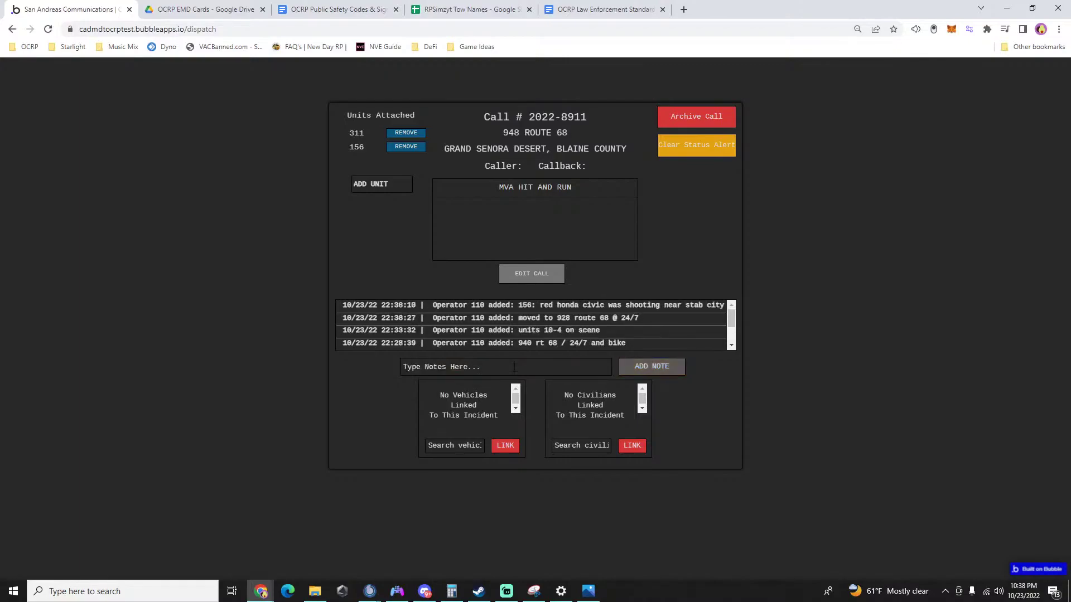
{"action": "left_click", "coordinate": [775, 320]}
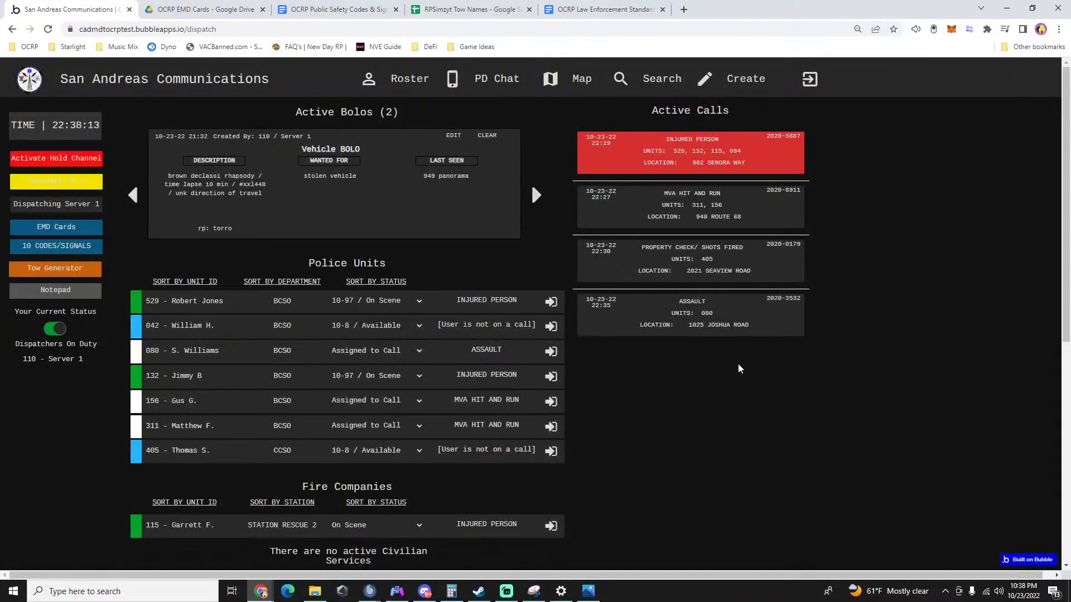
Switch to the dispatch map image, examine the area around Stab City, and return to the dispatch page.
{"action": "left_click", "coordinate": [588, 592]}
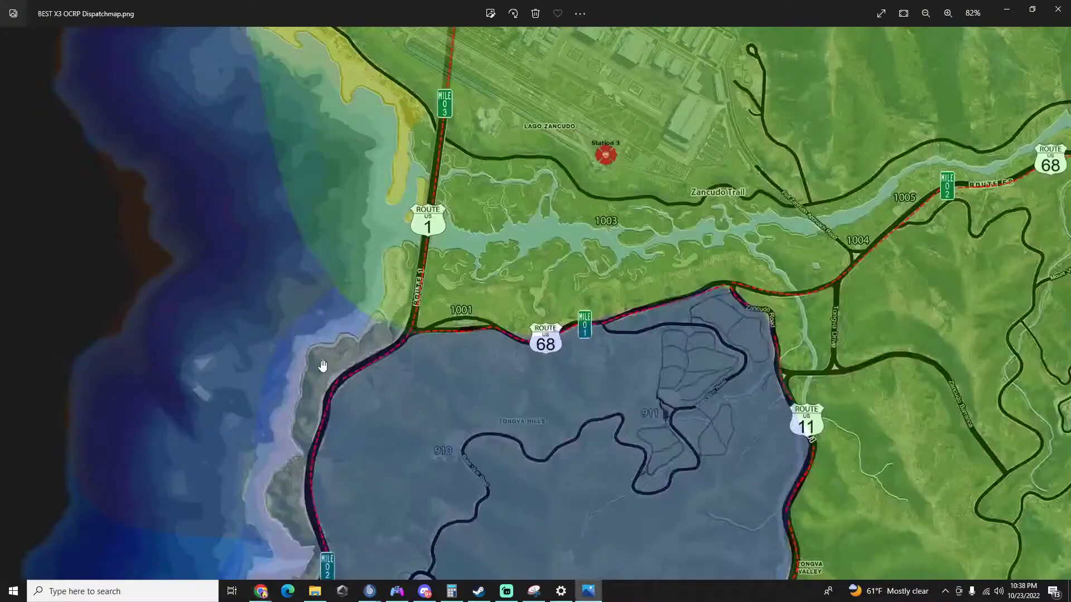
{"action": "scroll", "coordinate": [317, 418], "scroll_direction": "down", "scroll_amount": 3}
{"action": "left_click_drag", "start_coordinate": [568, 399], "coordinate": [448, 342]}
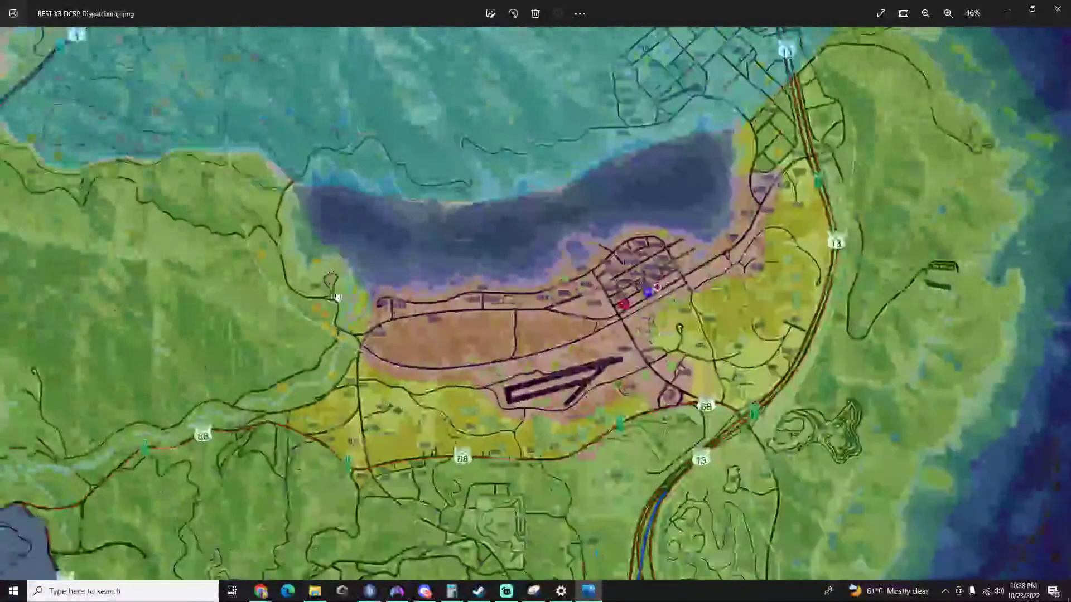
{"action": "scroll", "coordinate": [437, 317], "scroll_direction": "up", "scroll_amount": 3}
{"action": "scroll", "coordinate": [438, 317], "scroll_direction": "up", "scroll_amount": 2}
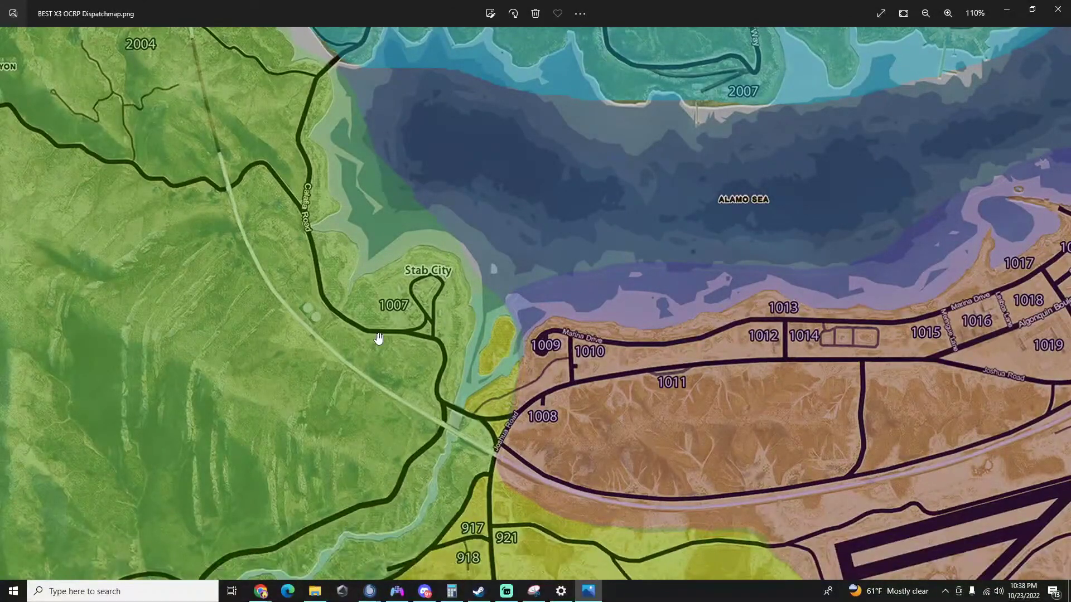
{"action": "key", "text": "alt+Tab"}
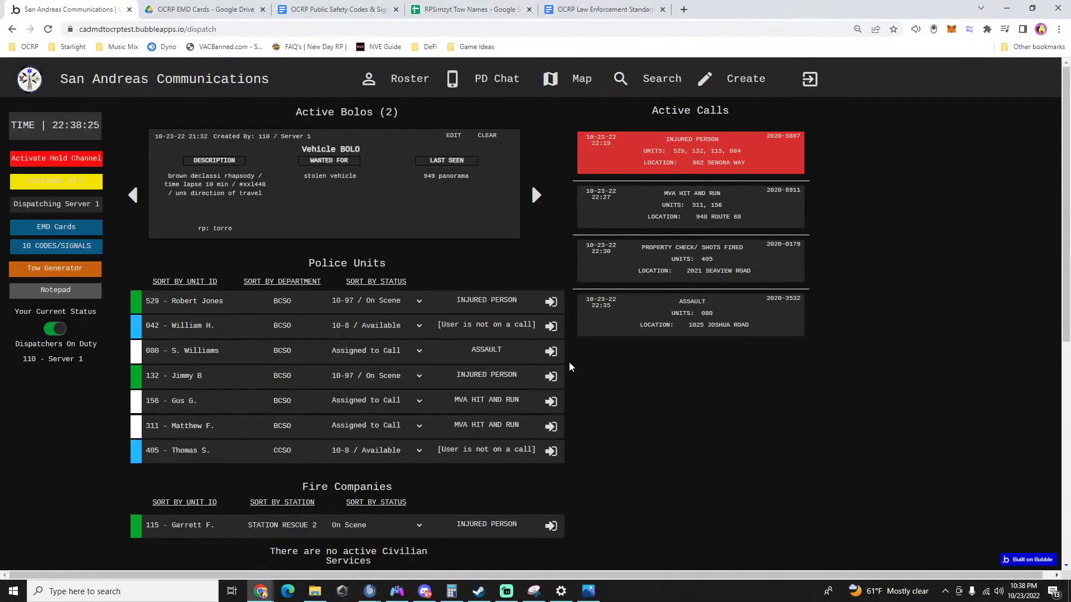
Add the note "res 2 en route to pillbox" to the injured person call and close it.
{"action": "left_click", "coordinate": [651, 154]}
{"action": "left_click", "coordinate": [505, 373]}
{"action": "type", "text": "res "}
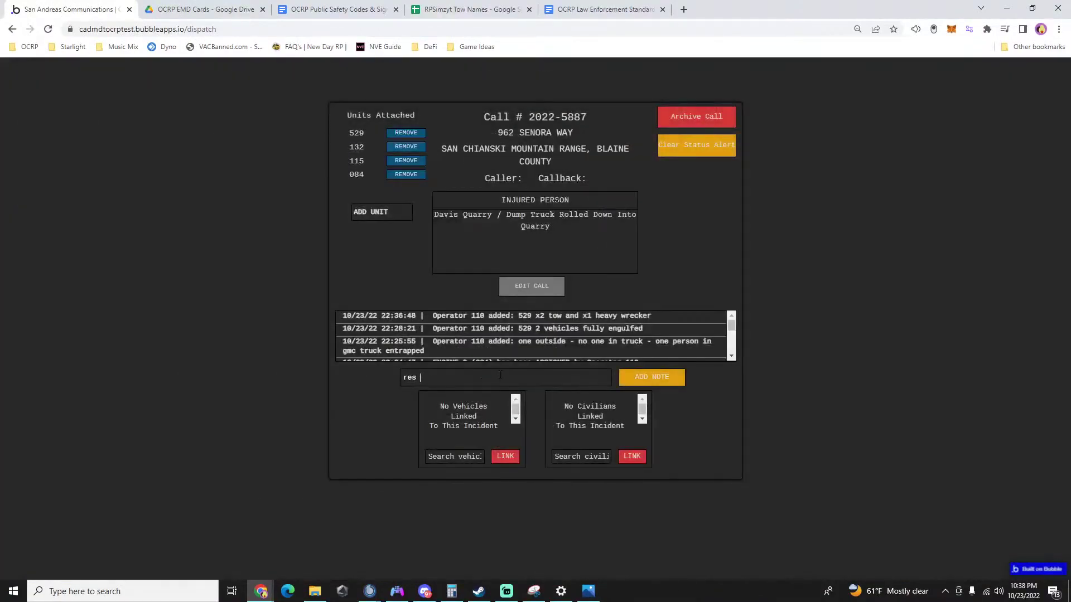
{"action": "type", "text": "2 en route to pillbox"}
{"action": "key", "text": "Return"}
{"action": "left_click", "coordinate": [893, 336]}
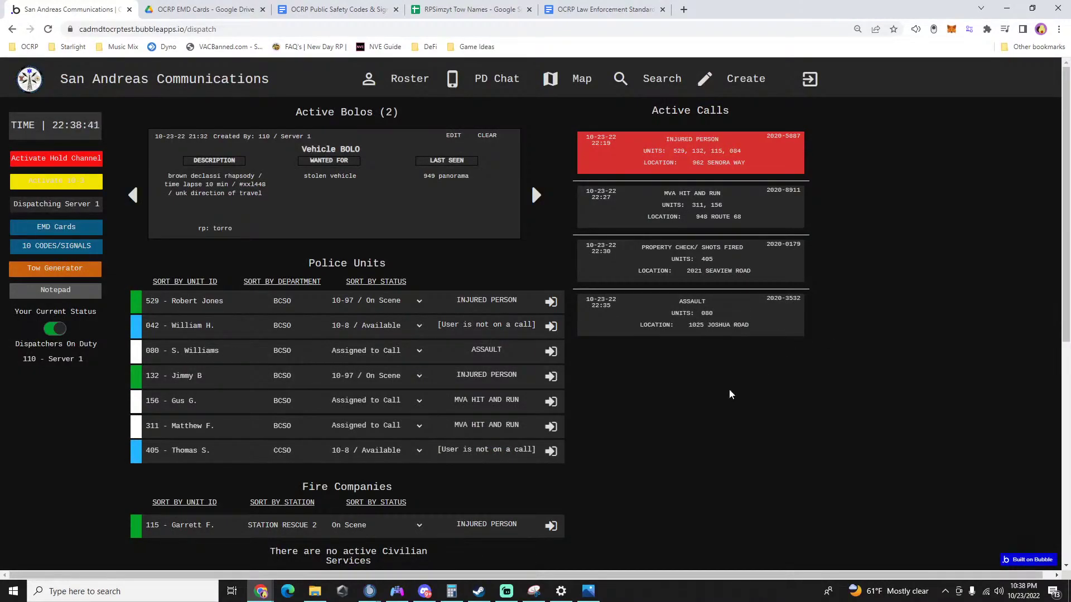
Review the attached units and note log of the MVA hit and run call and close it.
{"action": "left_click", "coordinate": [708, 200]}
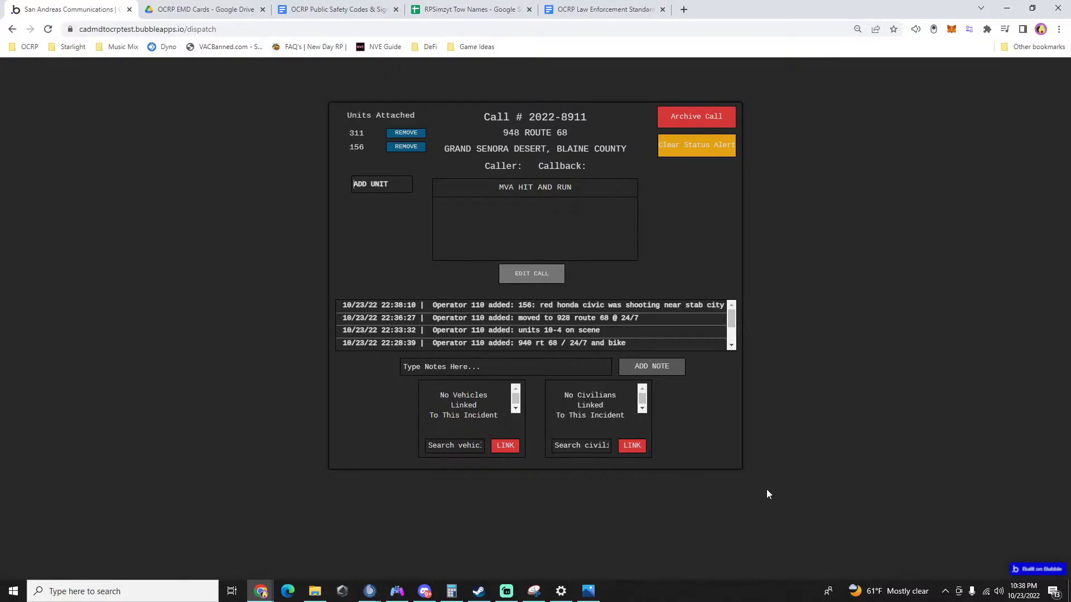
{"action": "left_click", "coordinate": [768, 477]}
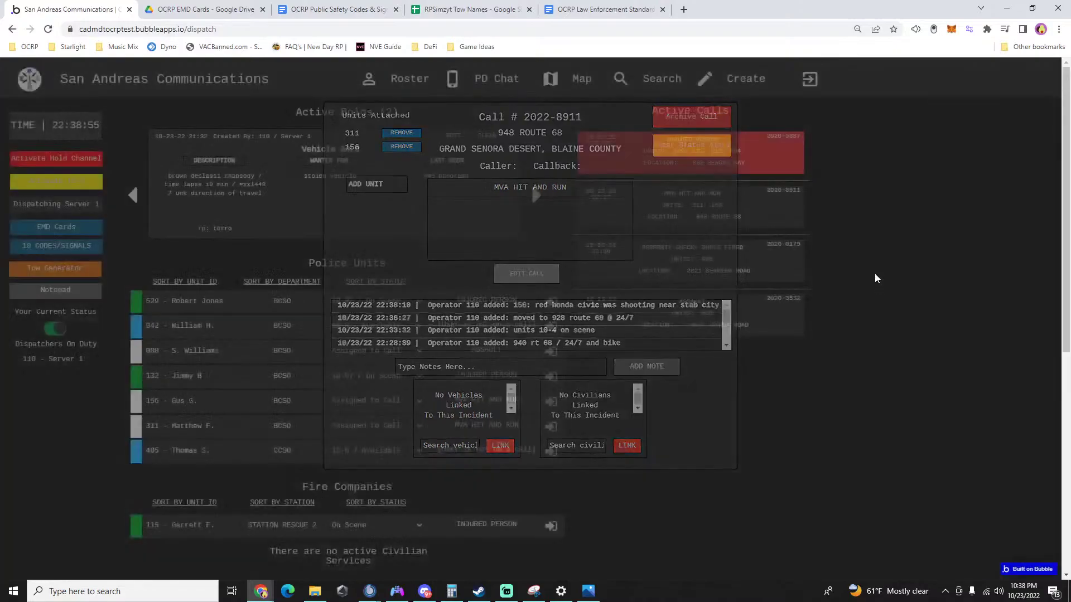
Start a new call located at business Stab City, postal 1007, Calafia Road, checking the street on the dispatch map image.
{"action": "left_click", "coordinate": [736, 79]}
{"action": "left_click", "coordinate": [720, 116]}
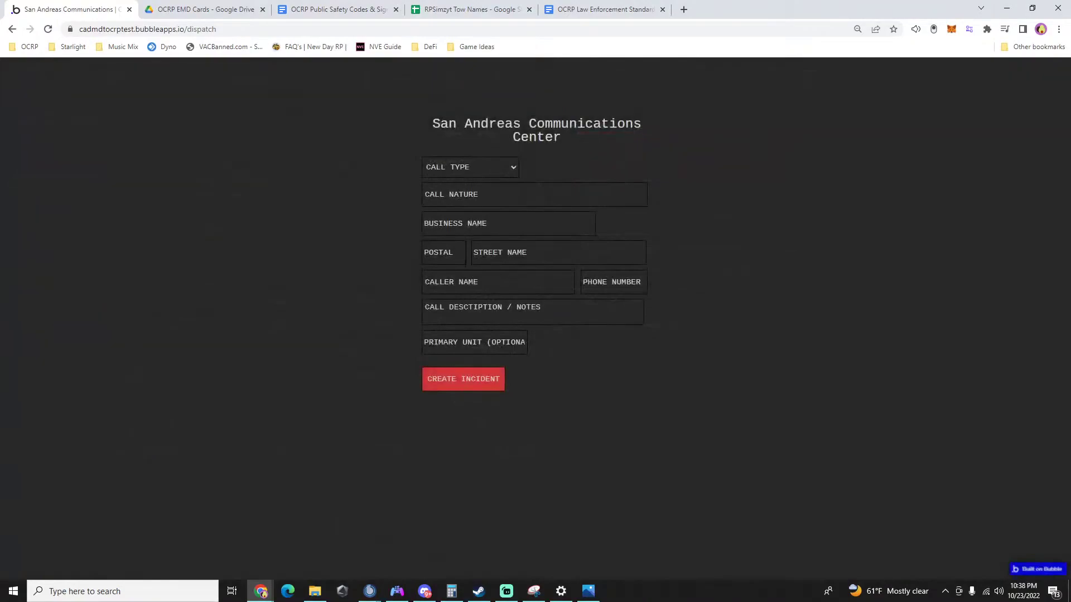
{"action": "type", "text": "1007"}
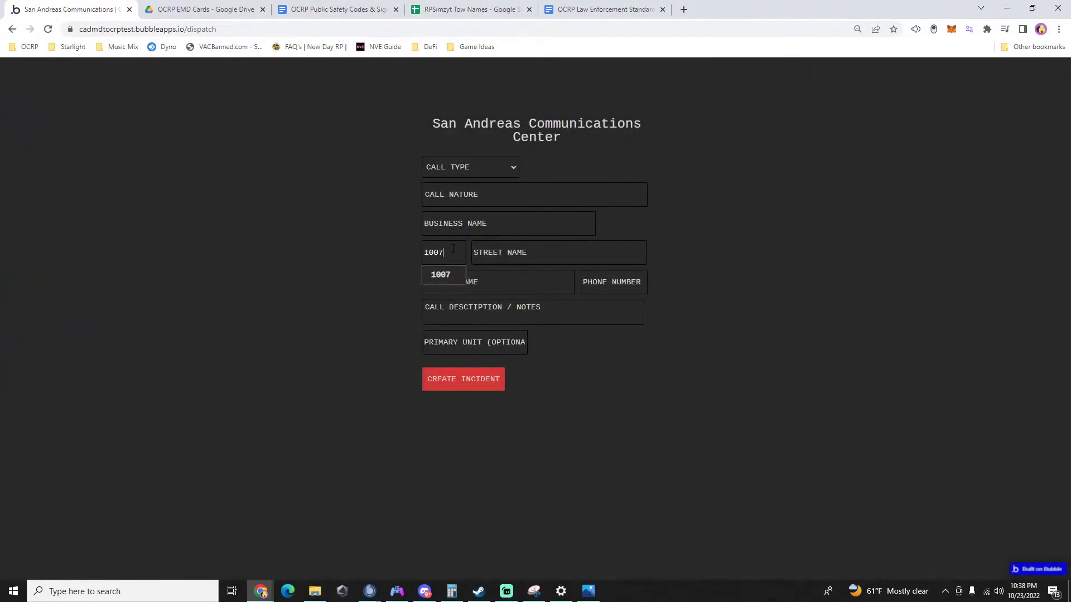
{"action": "left_click", "coordinate": [443, 274]}
{"action": "left_click", "coordinate": [591, 593]}
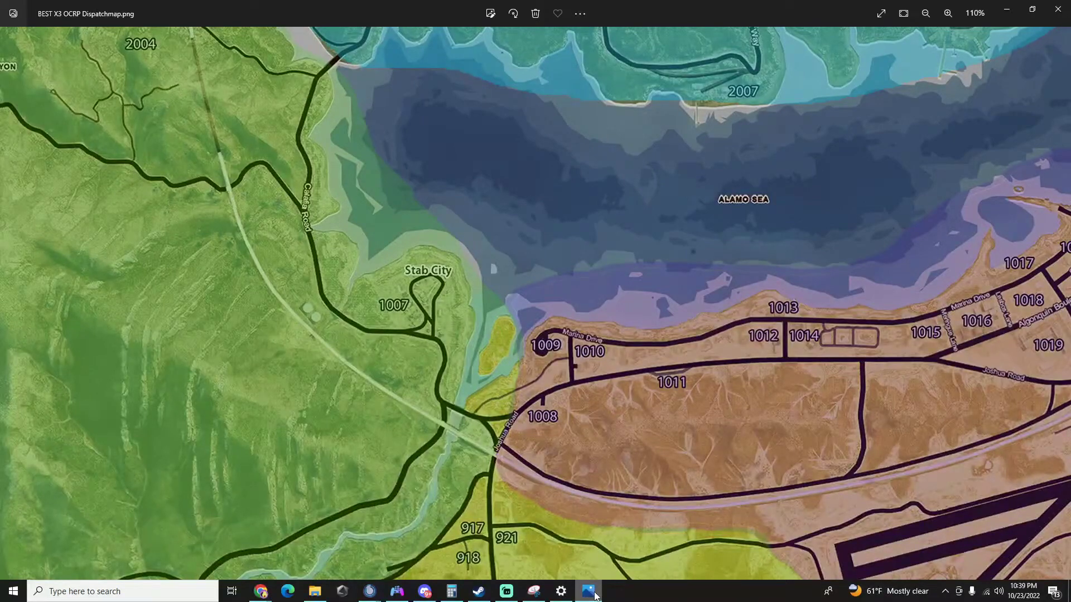
{"action": "left_click", "coordinate": [591, 593]}
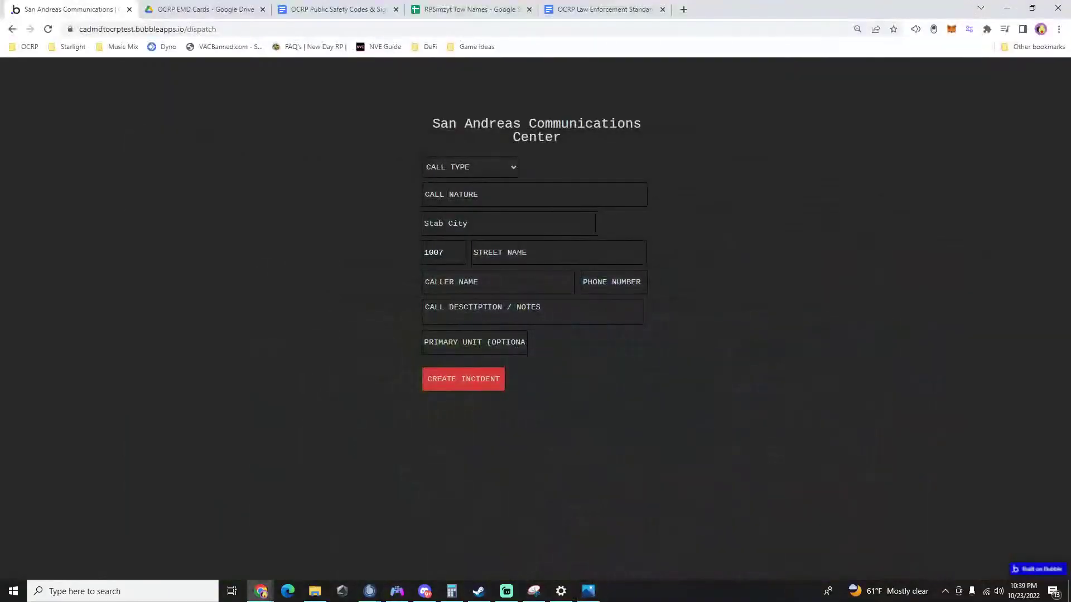
{"action": "left_click", "coordinate": [518, 249]}
{"action": "type", "text": "calafia Road"}
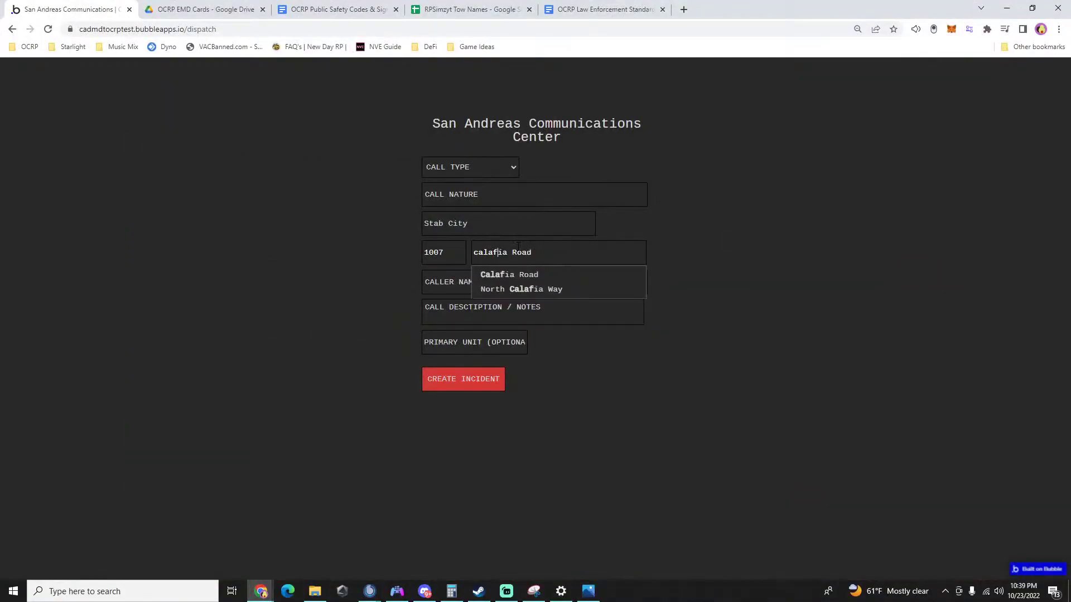
{"action": "left_click", "coordinate": [509, 275]}
Set the call type to Police and the nature to SHOTS FIRED, and create the incident.
{"action": "left_click", "coordinate": [443, 168]}
{"action": "left_click", "coordinate": [440, 179]}
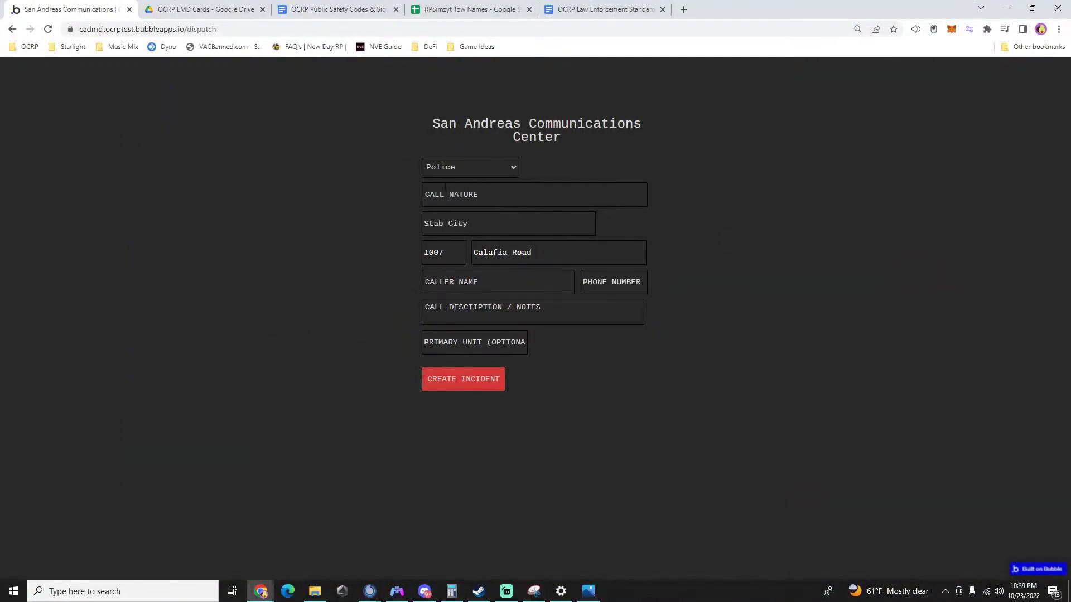
{"action": "left_click", "coordinate": [446, 195]}
{"action": "type", "text": "shots fired"}
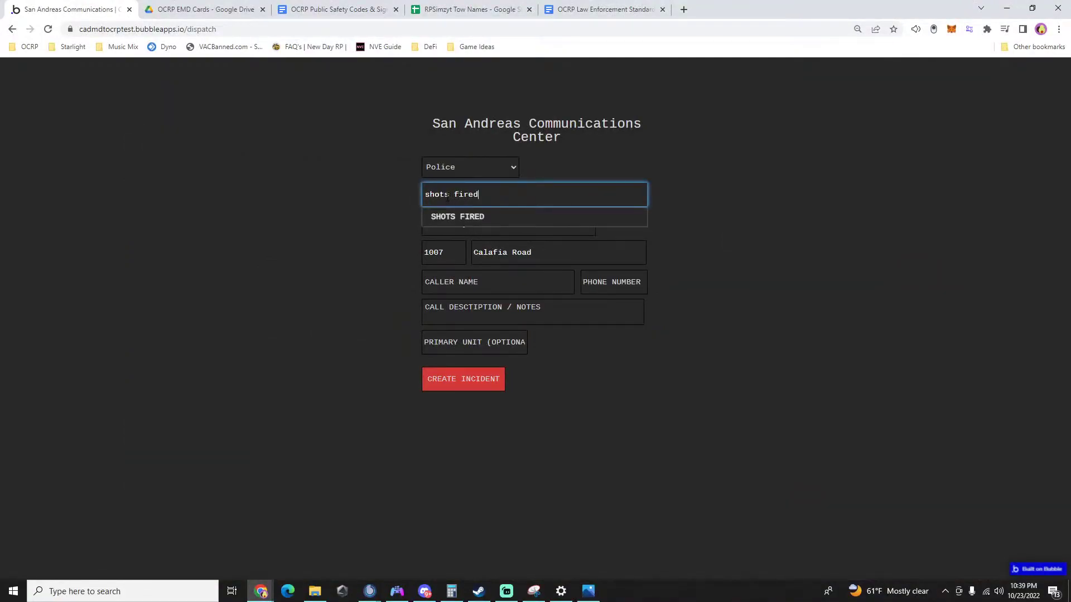
{"action": "key", "text": "Return"}
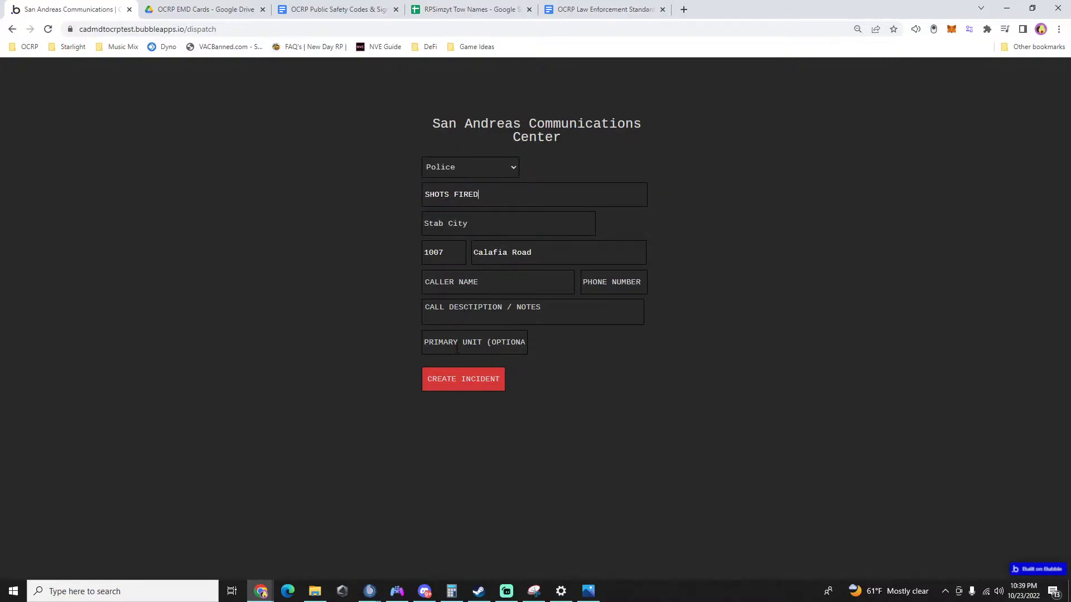
{"action": "left_click", "coordinate": [461, 385]}
Attach unit 042 to the shots fired call on Calafia Road and close the call.
{"action": "left_click", "coordinate": [708, 375]}
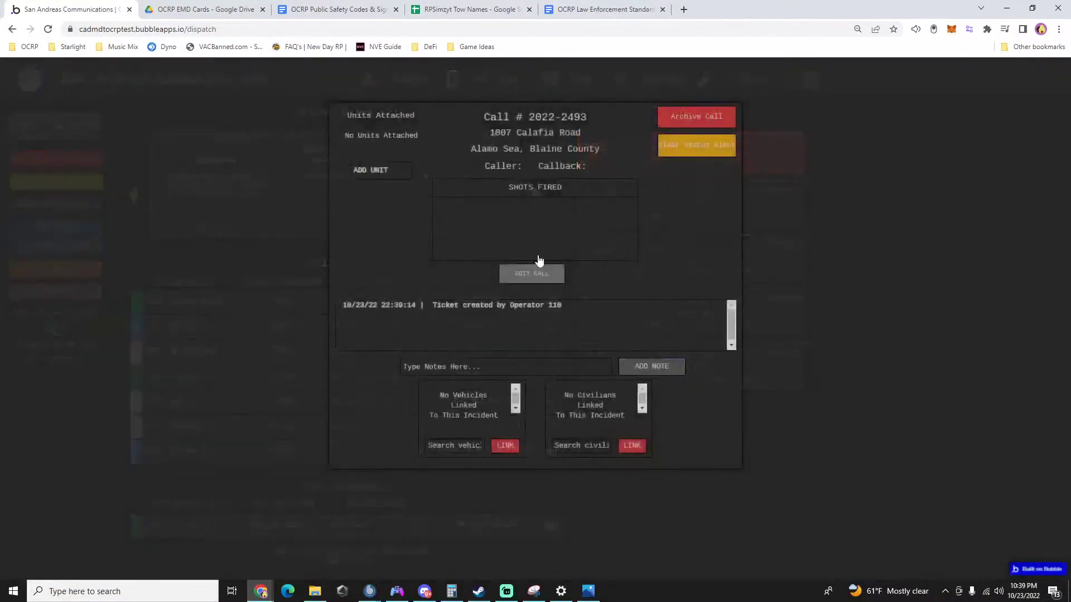
{"action": "left_click", "coordinate": [400, 169]}
{"action": "type", "text": "042"}
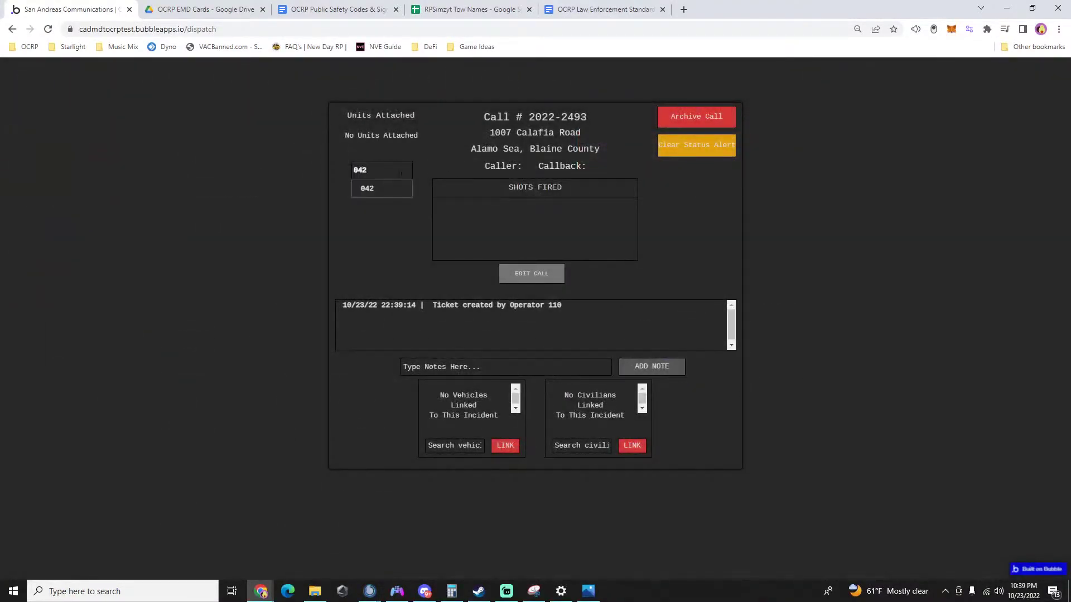
{"action": "left_click", "coordinate": [382, 188]}
{"action": "left_click", "coordinate": [884, 385]}
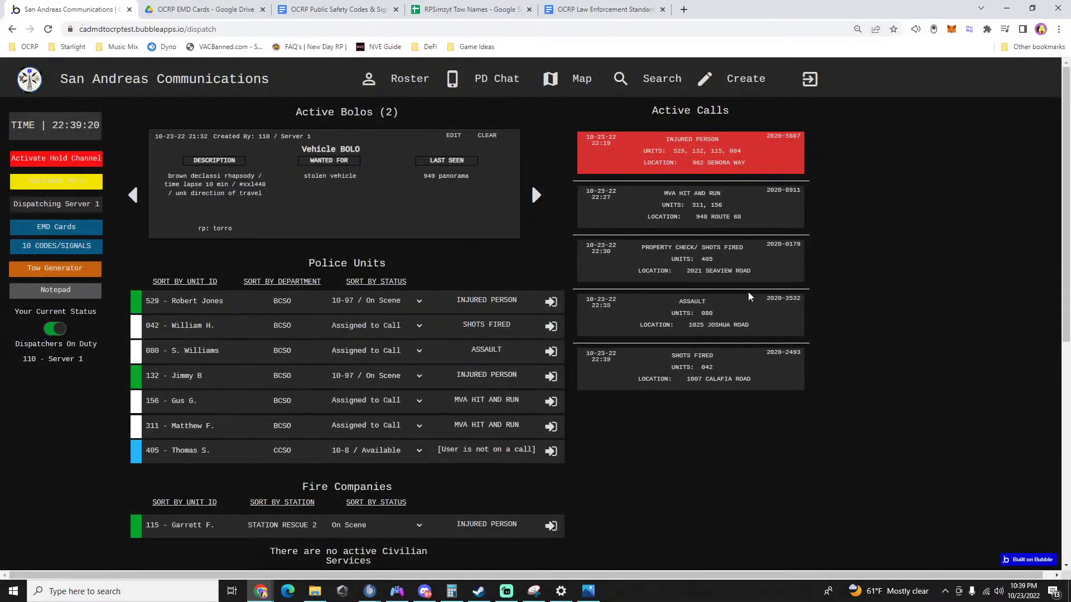
Open the injured person call at 962 Senora Way.
{"action": "left_click", "coordinate": [691, 150]}
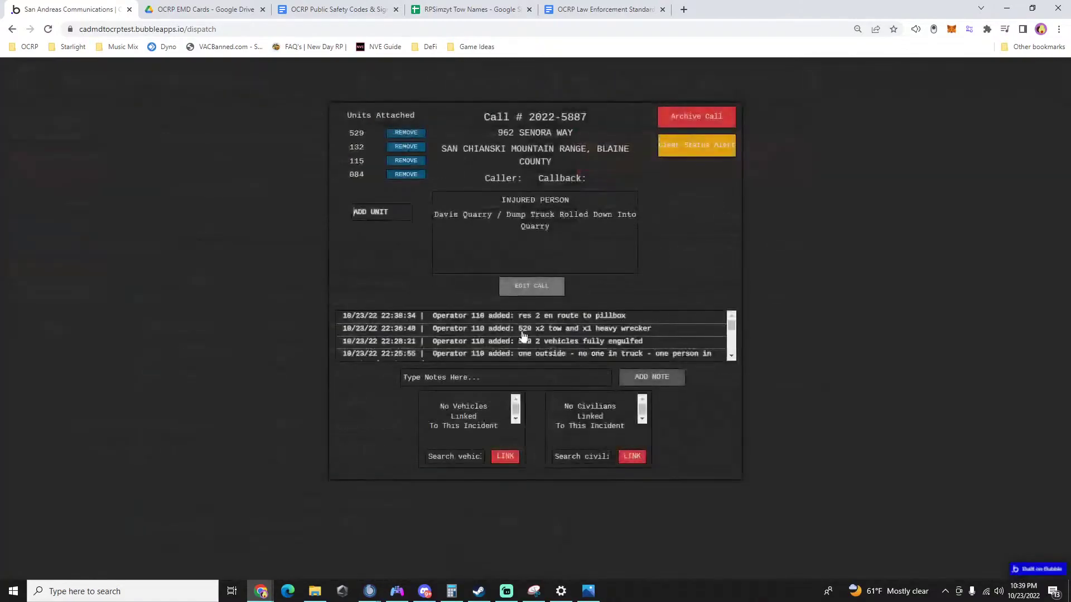
{"action": "left_click", "coordinate": [506, 377]}
{"action": "type", "text": "132"}
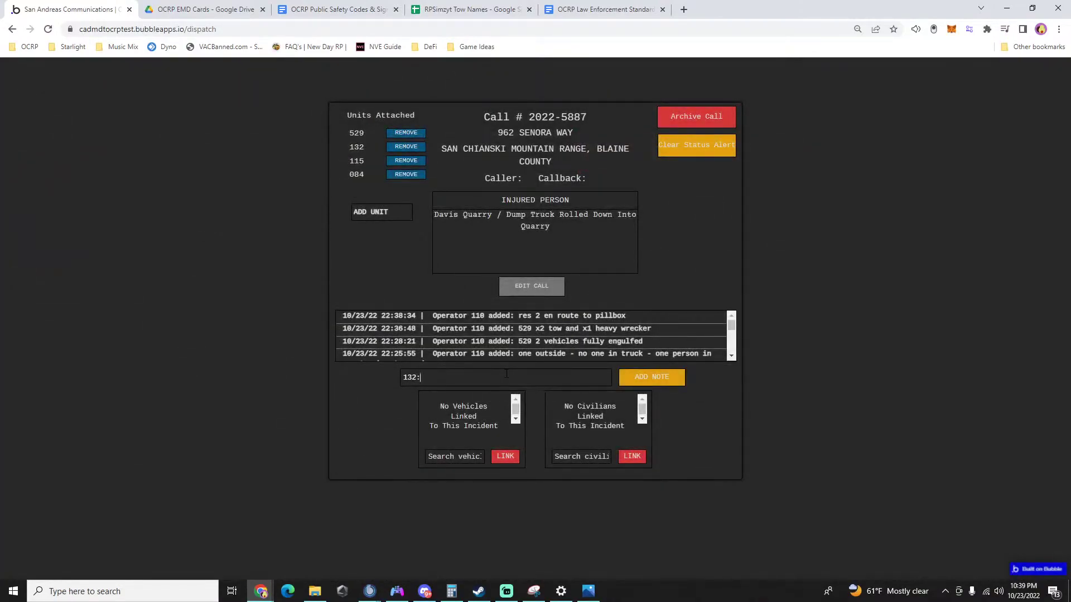
{"action": "type", "text": ":"}
{"action": "key", "text": "BackSpace"}
{"action": "key", "text": "BackSpace"}
{"action": "key", "text": "BackSpace"}
{"action": "key", "text": "BackSpace"}
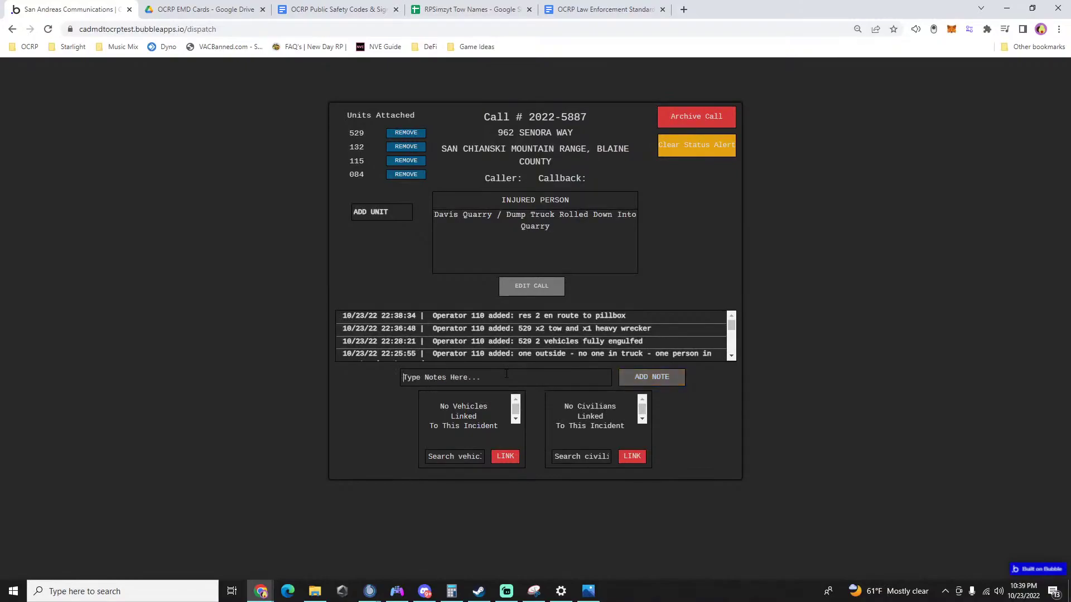
Remove unit 132 from the injured person call and close the call.
{"action": "left_click", "coordinate": [405, 147]}
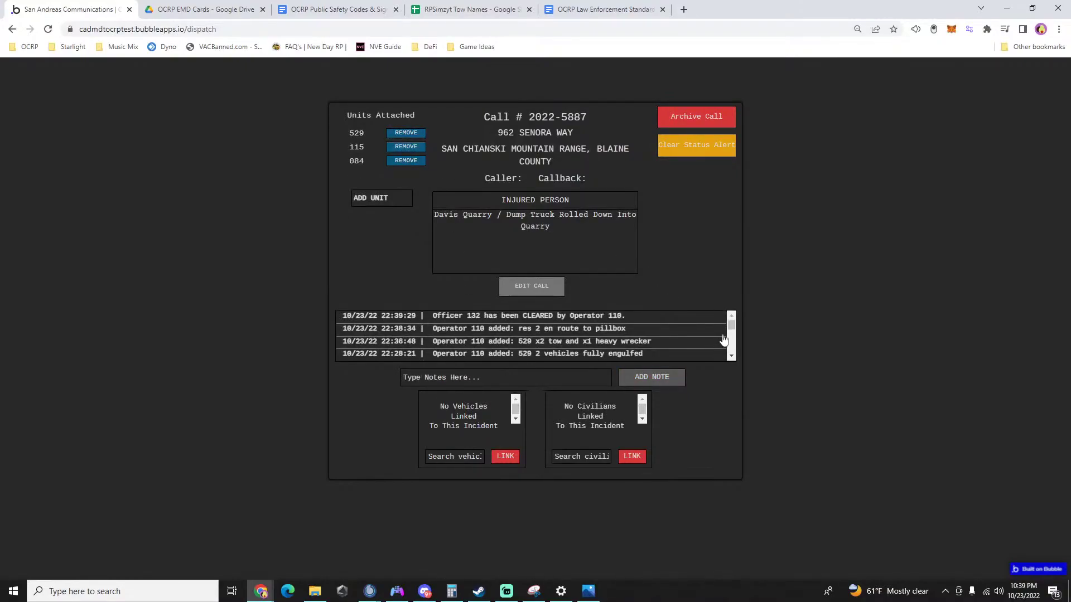
{"action": "left_click", "coordinate": [860, 322]}
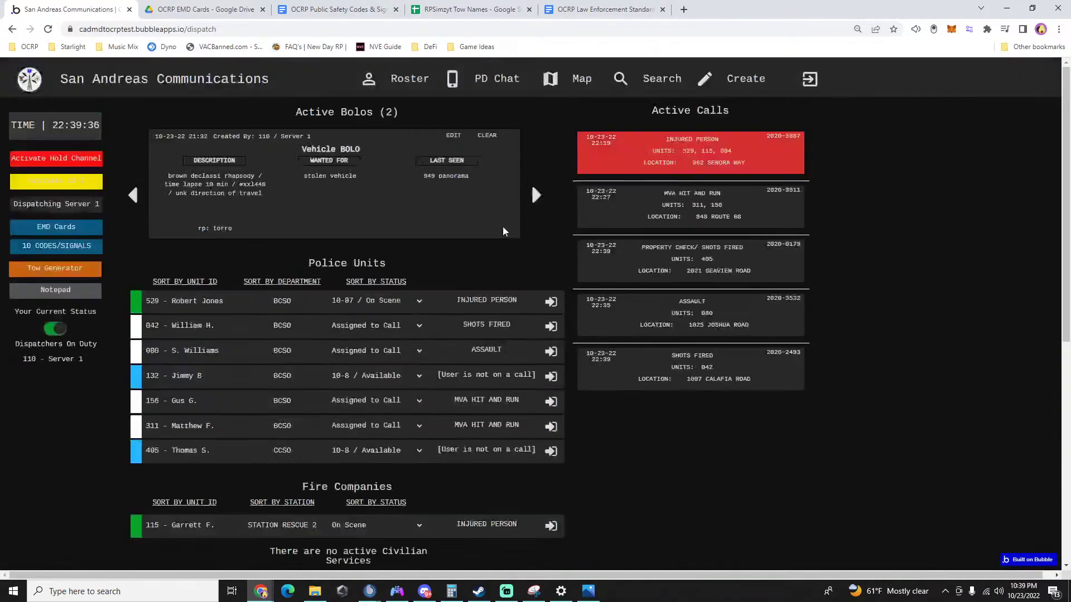
Switch to the RPSimzyt Tow Names spreadsheet and mark Main Line Hooking with an x in column C.
{"action": "left_click", "coordinate": [456, 10]}
{"action": "key", "text": "Return"}
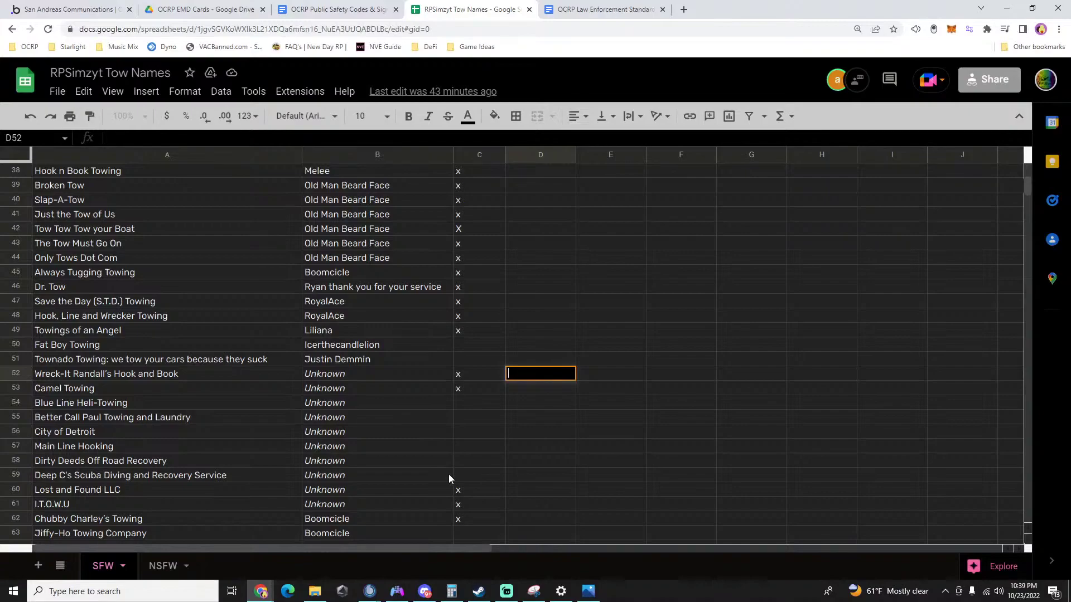
{"action": "left_click", "coordinate": [384, 443]}
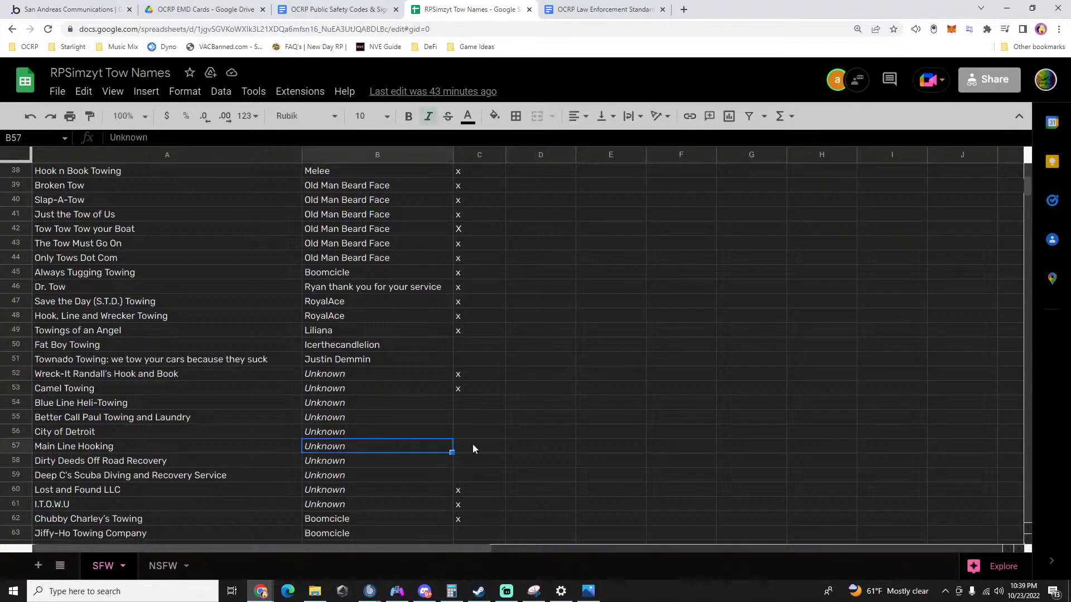
{"action": "left_click", "coordinate": [473, 444]}
{"action": "type", "text": "x"}
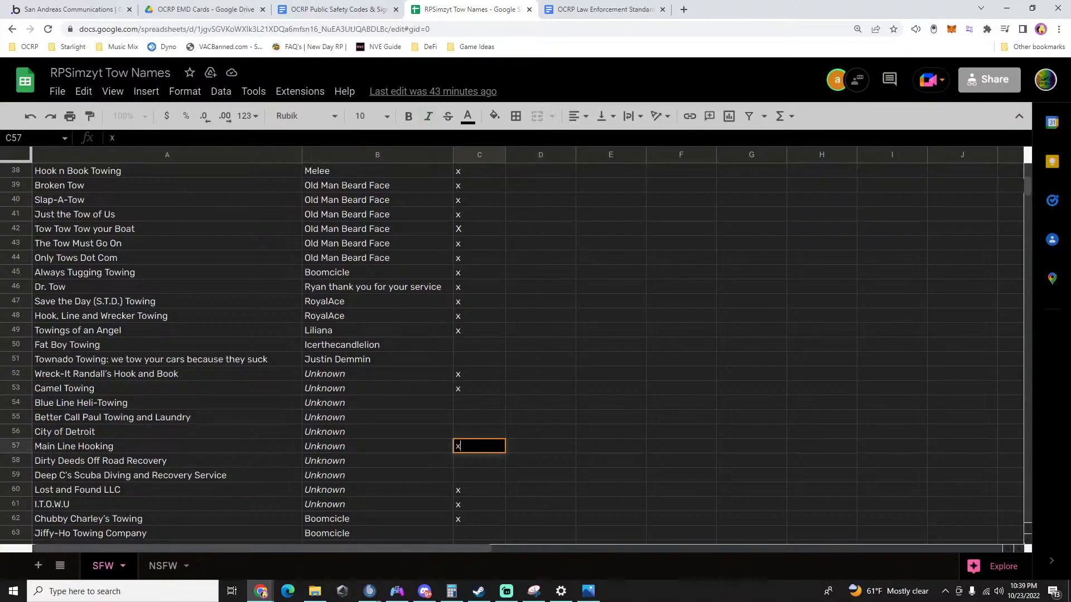
{"action": "left_click", "coordinate": [520, 444]}
{"action": "scroll", "coordinate": [519, 443], "scroll_direction": "down", "scroll_amount": 1}
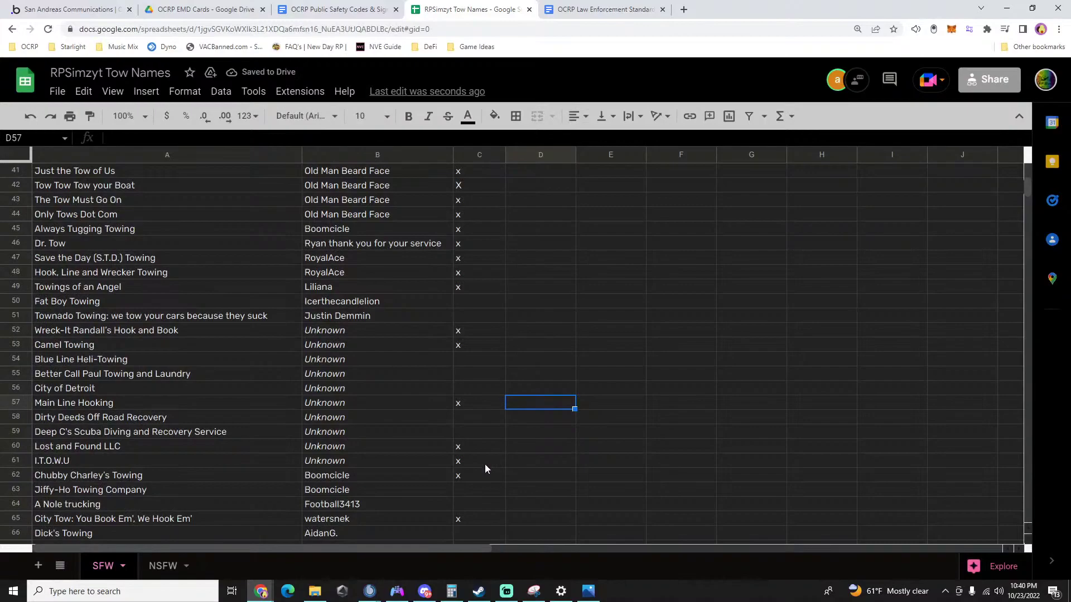
{"action": "scroll", "coordinate": [485, 465], "scroll_direction": "down", "scroll_amount": 1}
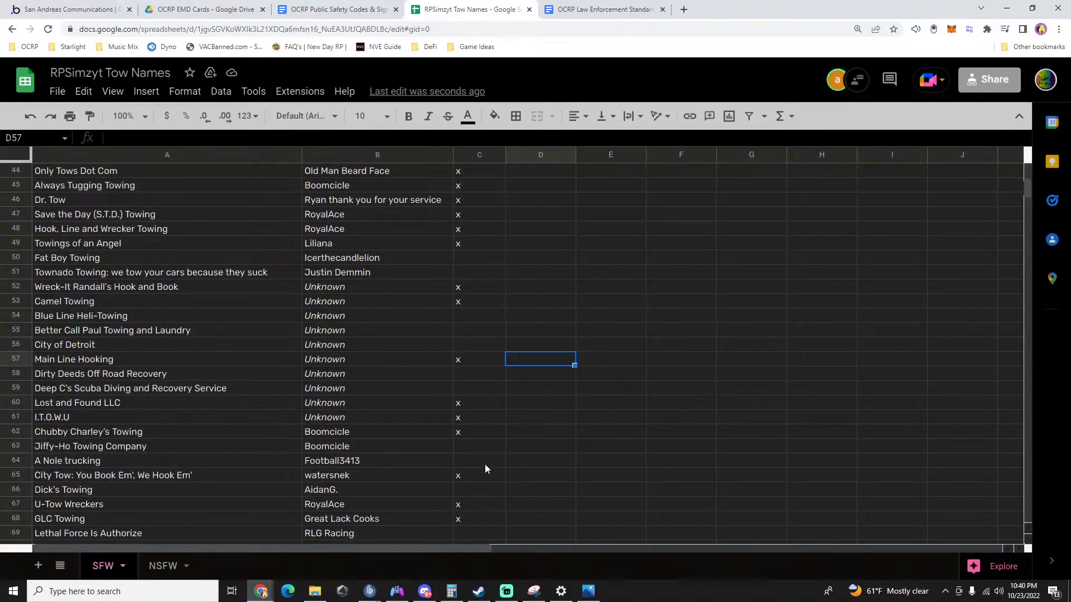
{"action": "scroll", "coordinate": [485, 441], "scroll_direction": "up", "scroll_amount": 1}
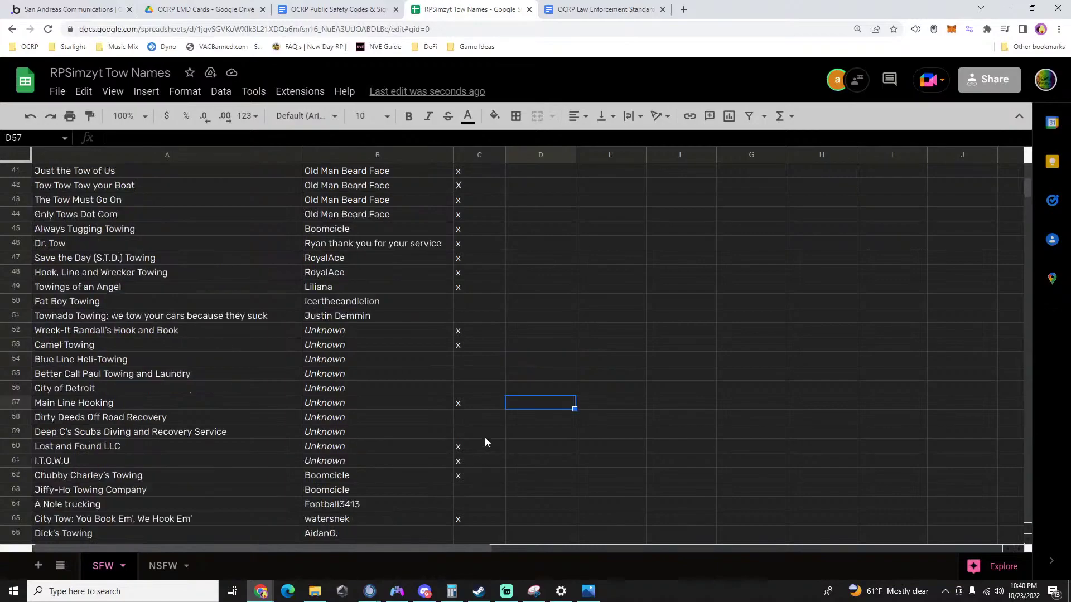
{"action": "scroll", "coordinate": [485, 442], "scroll_direction": "up", "scroll_amount": 1}
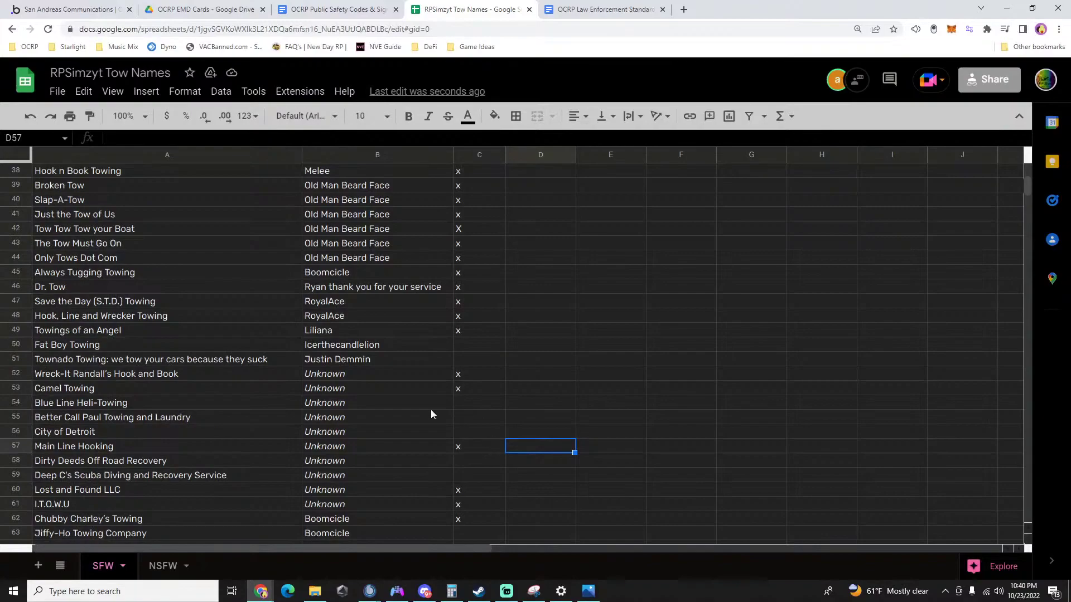
Return to the dispatch page and enter "main line hooking /" as a draft note in the injured person call.
{"action": "left_click", "coordinate": [70, 9]}
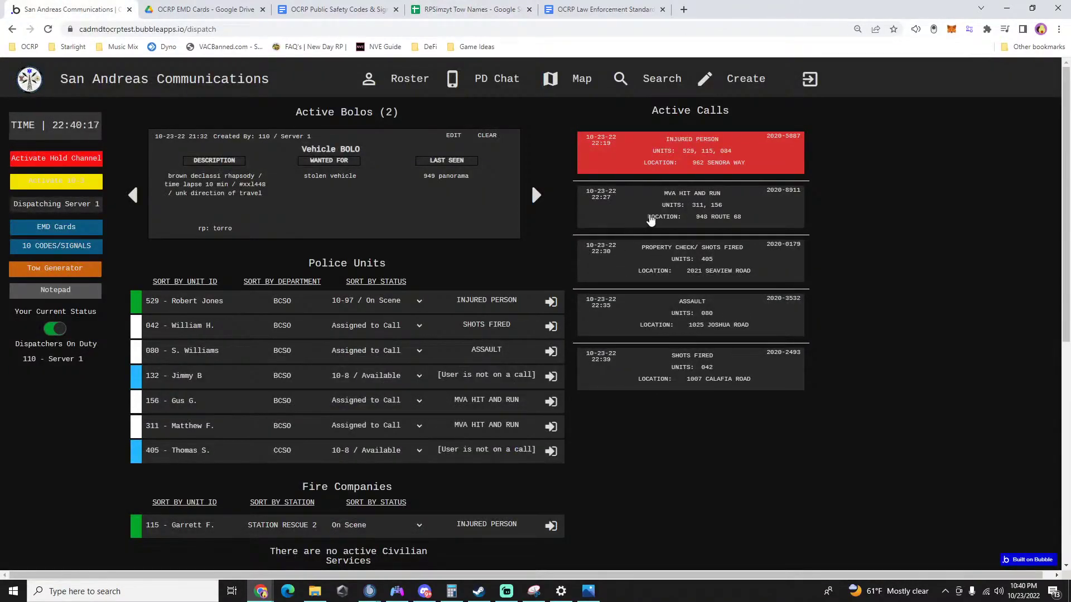
{"action": "left_click", "coordinate": [666, 164]}
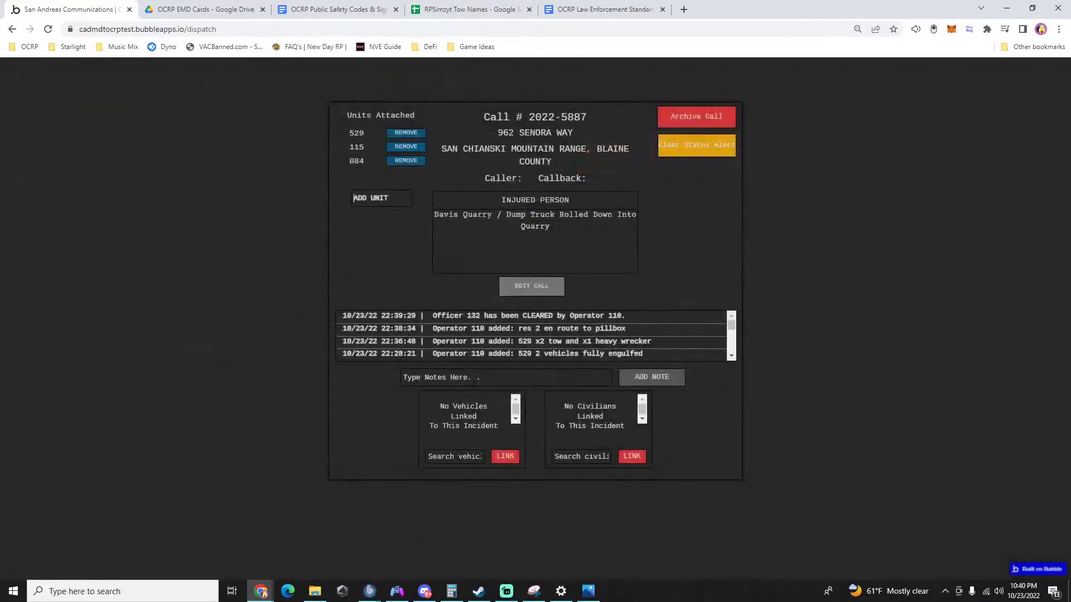
{"action": "type", "text": "main l"}
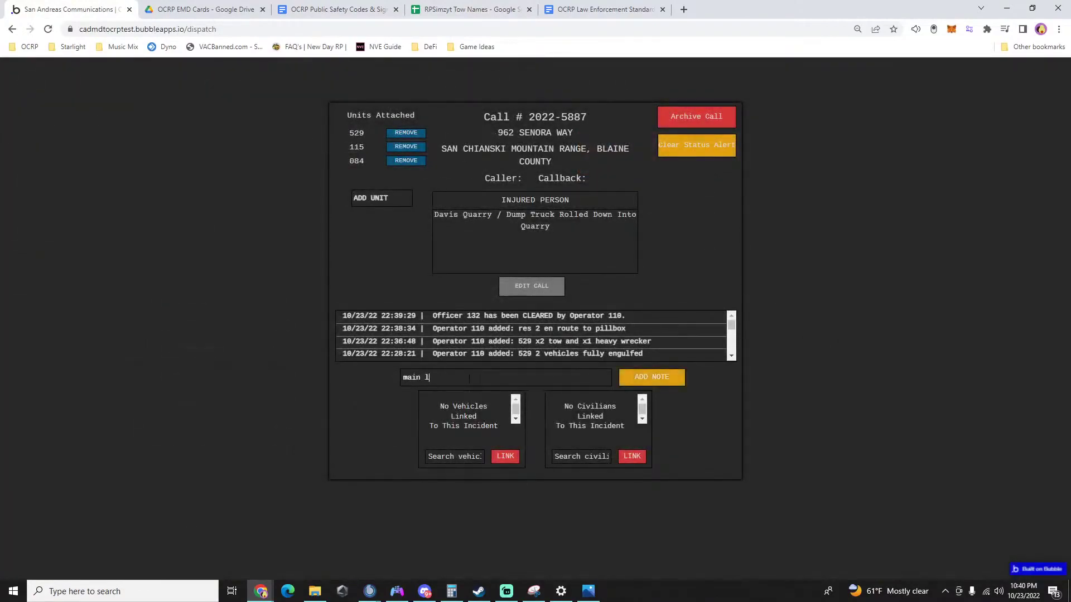
{"action": "type", "text": "ine hooking /"}
Go back to the RPSimzyt Tow Names spreadsheet and mark No Mo Auto with an x in column C.
{"action": "scroll", "coordinate": [467, 317], "scroll_direction": "down", "scroll_amount": 2}
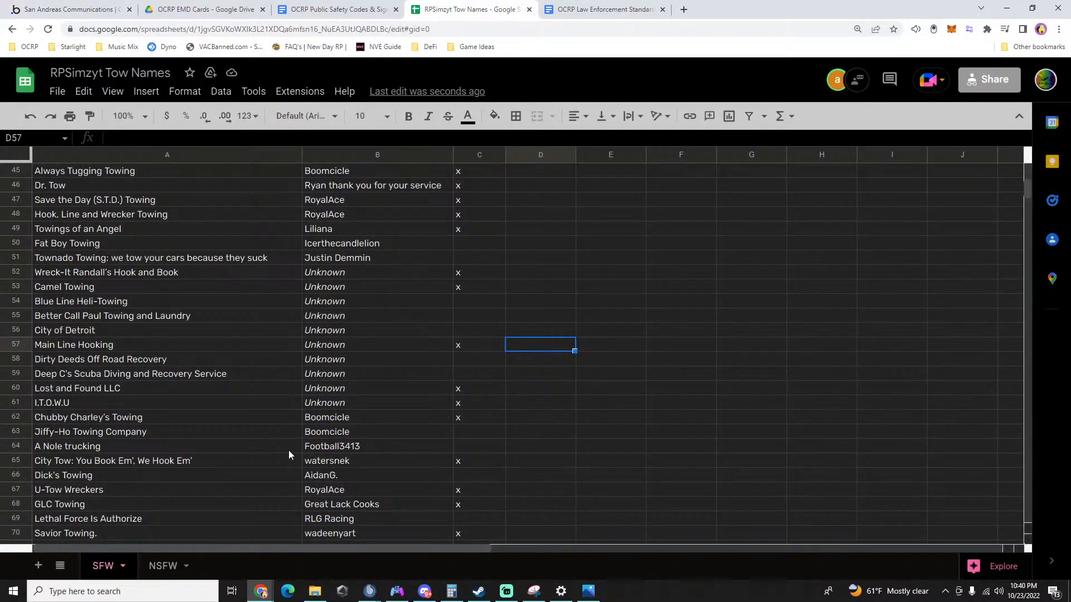
{"action": "scroll", "coordinate": [282, 500], "scroll_direction": "down", "scroll_amount": 1}
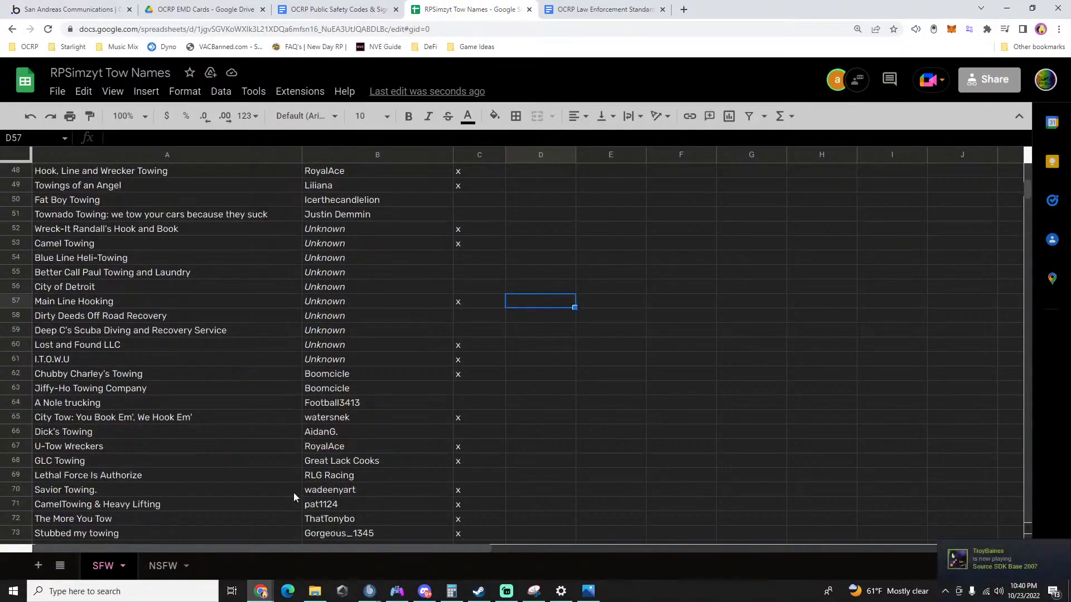
{"action": "scroll", "coordinate": [294, 492], "scroll_direction": "down", "scroll_amount": 1}
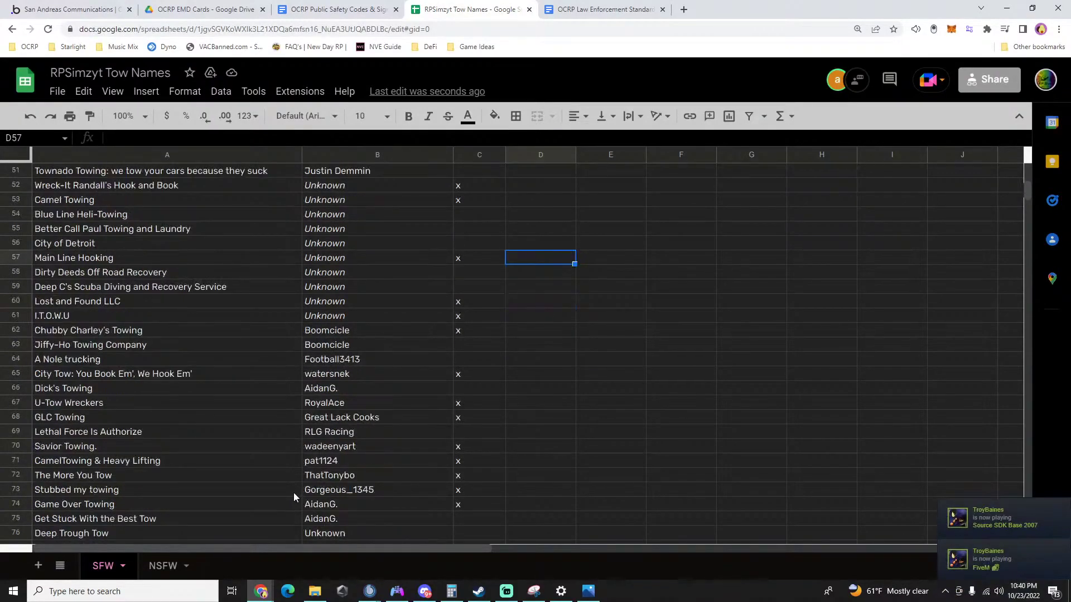
{"action": "scroll", "coordinate": [294, 497], "scroll_direction": "down", "scroll_amount": 1}
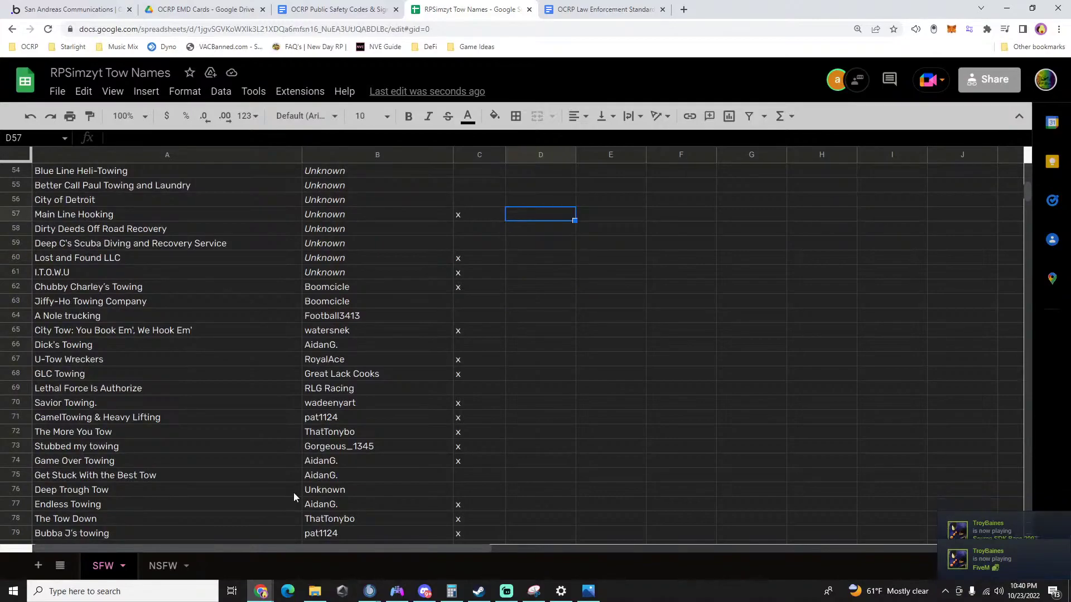
{"action": "scroll", "coordinate": [293, 493], "scroll_direction": "down", "scroll_amount": 2}
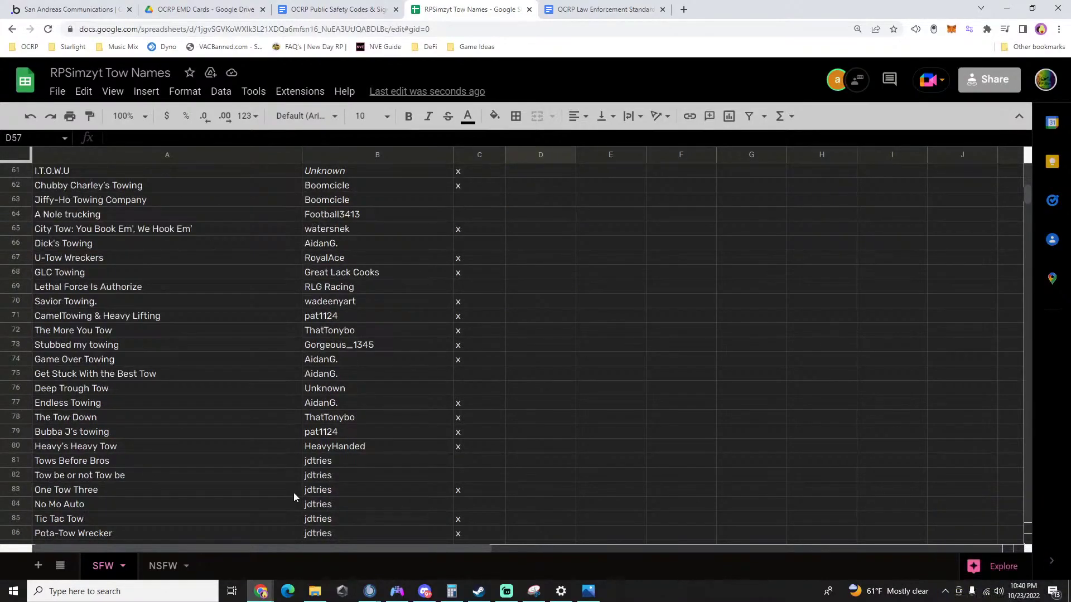
{"action": "left_click", "coordinate": [472, 506]}
{"action": "type", "text": "x"}
{"action": "left_click_drag", "start_coordinate": [610, 344], "coordinate": [610, 359]}
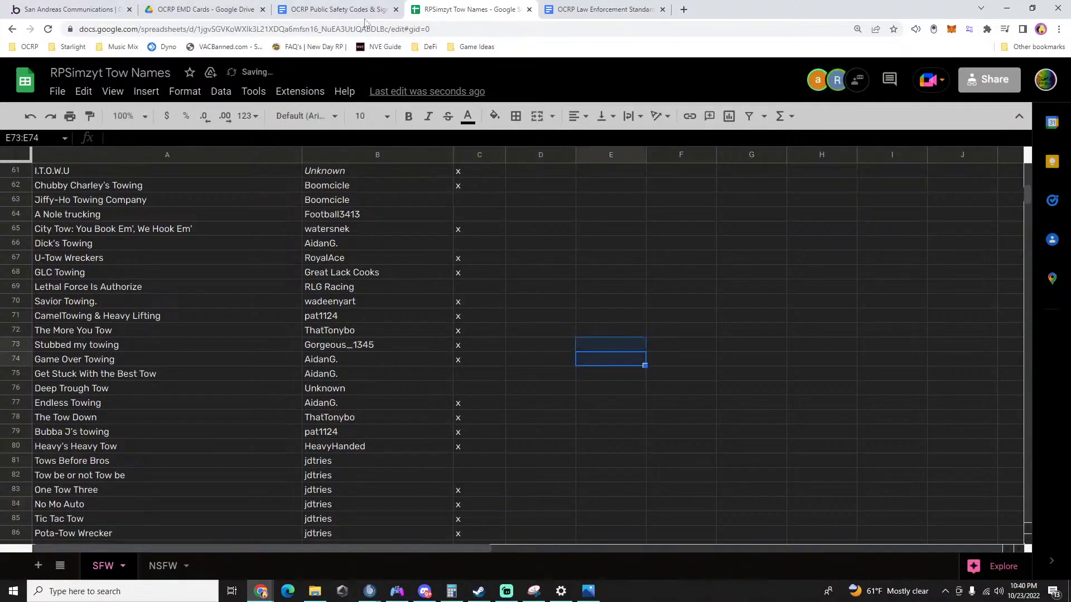
Return to the dispatch page, add the completed note "main line hooking / no mo auto" to the injured person call and close it.
{"action": "left_click", "coordinate": [126, 10]}
{"action": "left_click", "coordinate": [518, 372]}
{"action": "type", "text": "main line hooking /"}
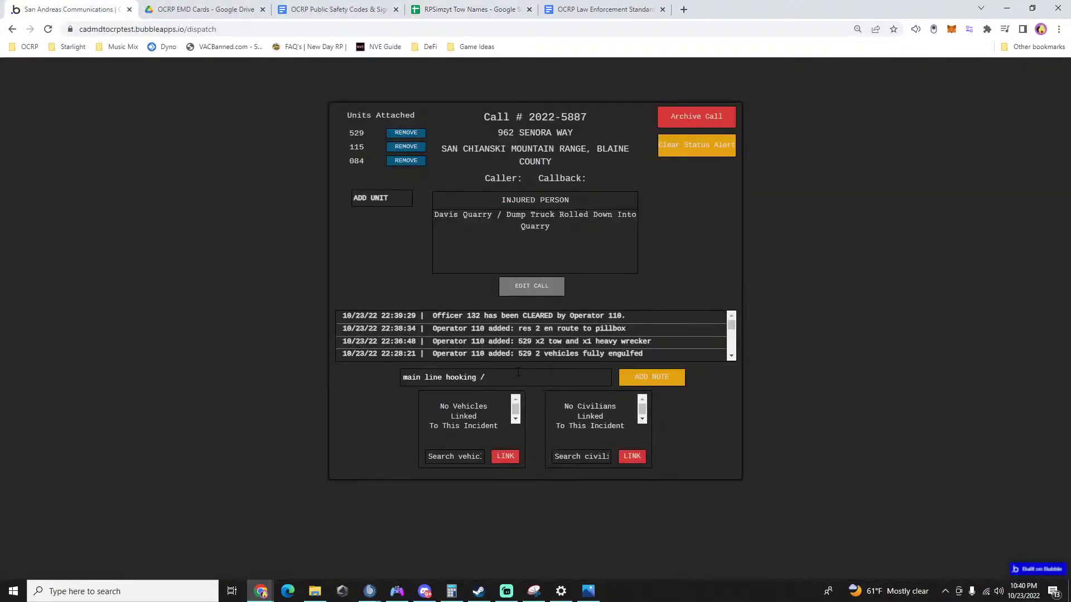
{"action": "type", "text": " no mo auto"}
{"action": "key", "text": "Return"}
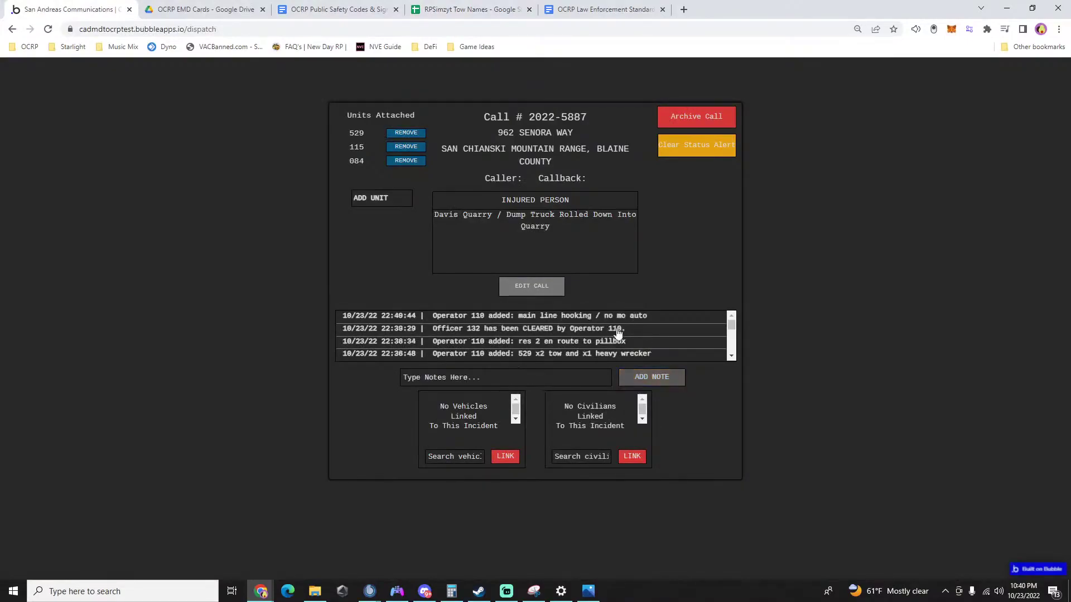
{"action": "left_click", "coordinate": [808, 324]}
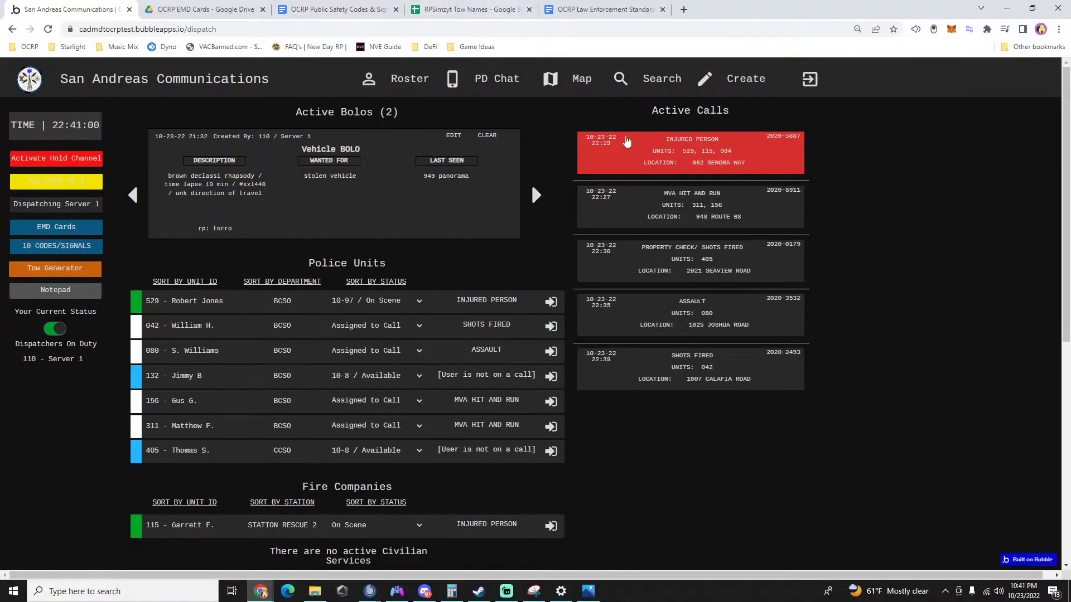
Add the note "off rotation en route eta 2m" to the injured person call and close the call.
{"action": "left_click", "coordinate": [675, 154]}
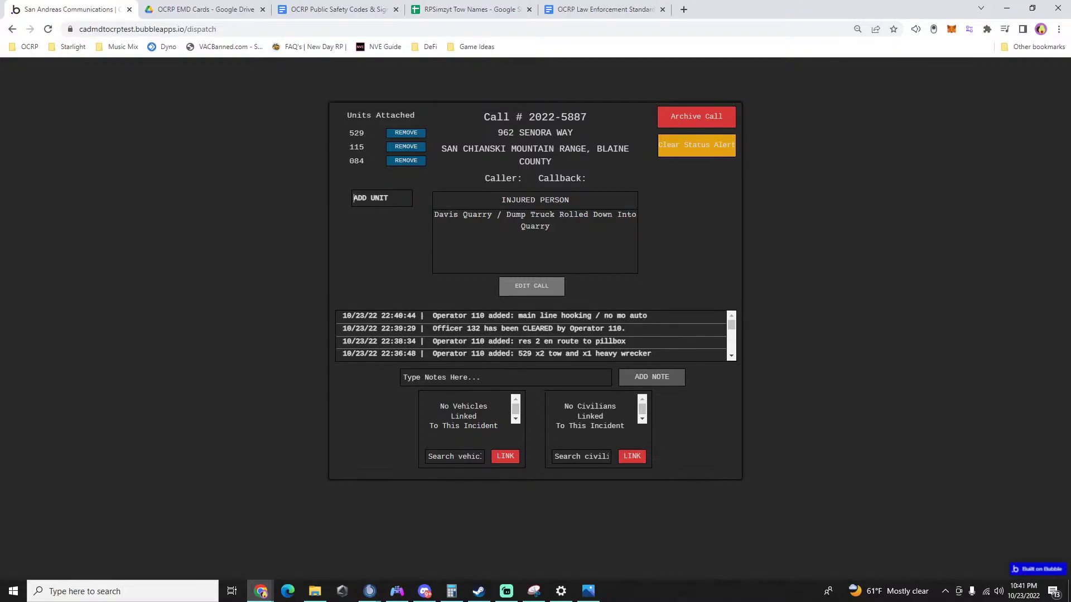
{"action": "type", "text": "of"}
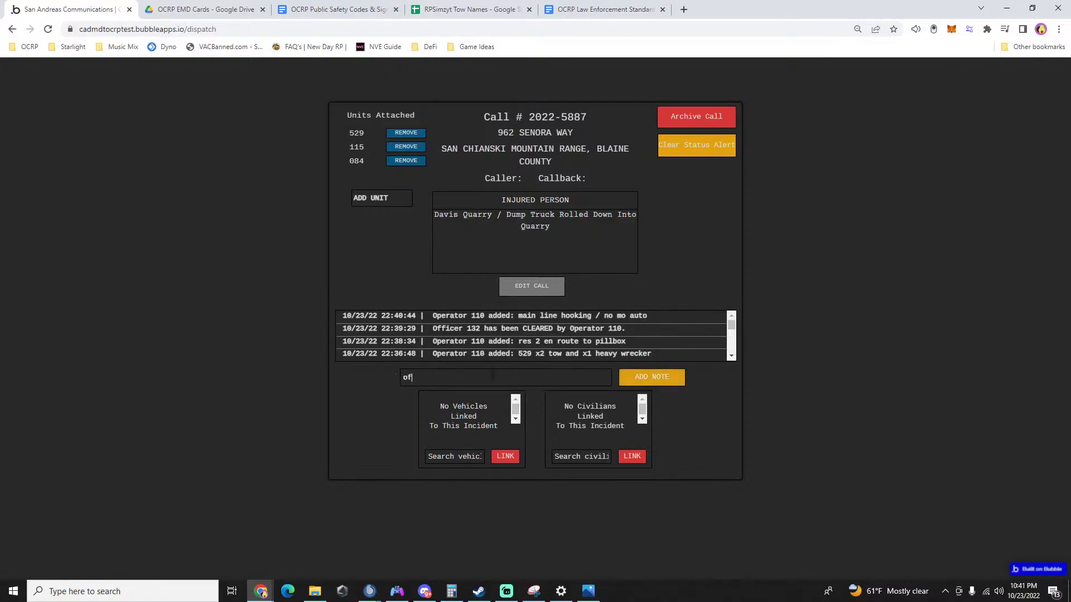
{"action": "type", "text": "f rotation en route eta 2m"}
{"action": "key", "text": "Return"}
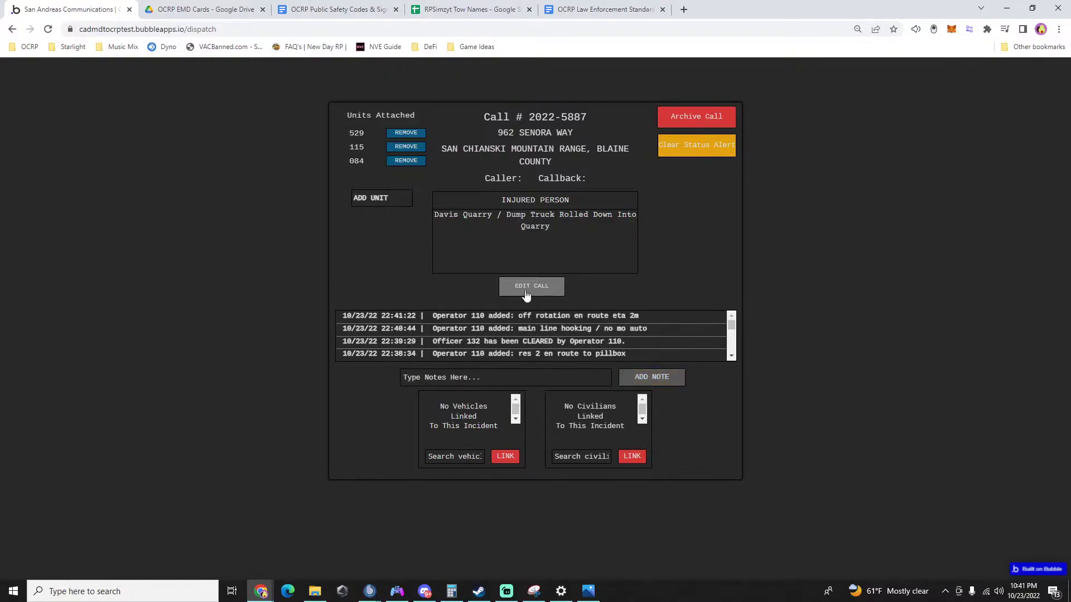
{"action": "left_click", "coordinate": [775, 301]}
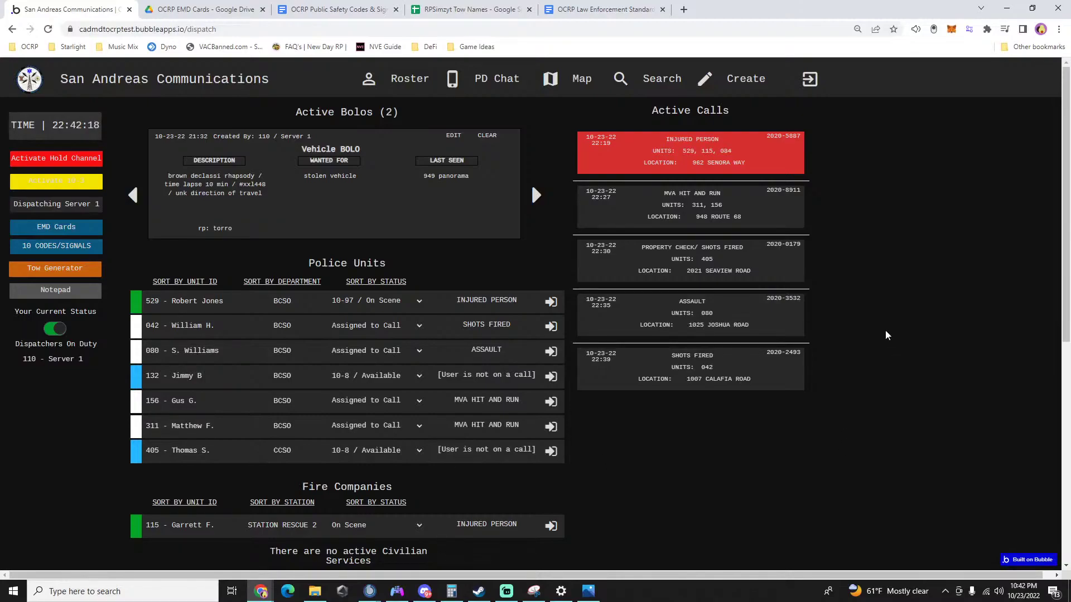
Remove units 115 and 084 from the injured person call and close the call.
{"action": "scroll", "coordinate": [885, 330], "scroll_direction": "down", "scroll_amount": 2}
{"action": "scroll", "coordinate": [885, 330], "scroll_direction": "up", "scroll_amount": 2}
{"action": "key", "text": "alt+Tab"}
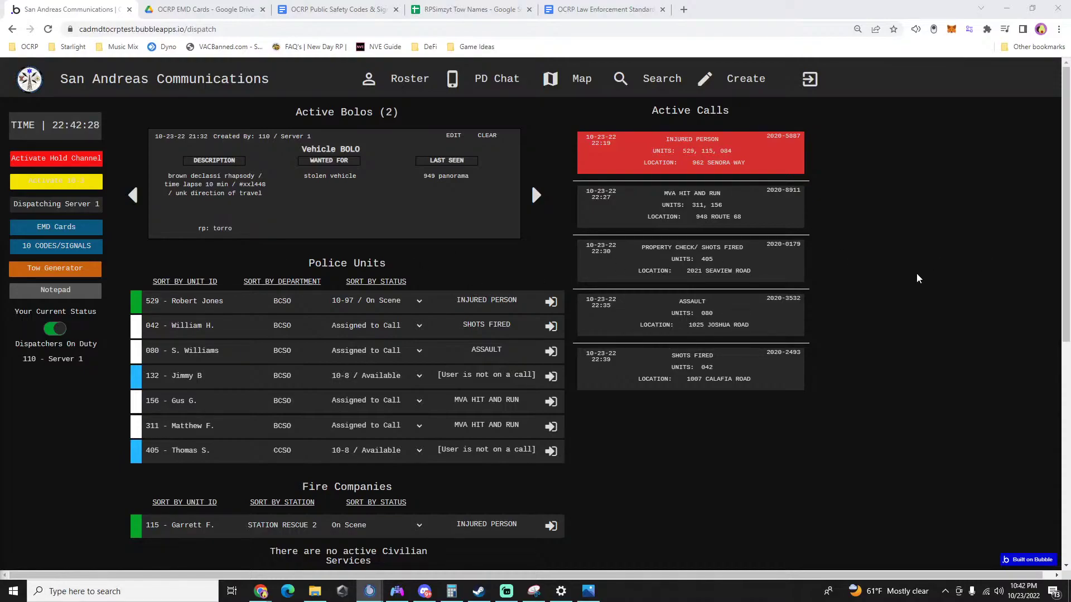
{"action": "left_click", "coordinate": [692, 152]}
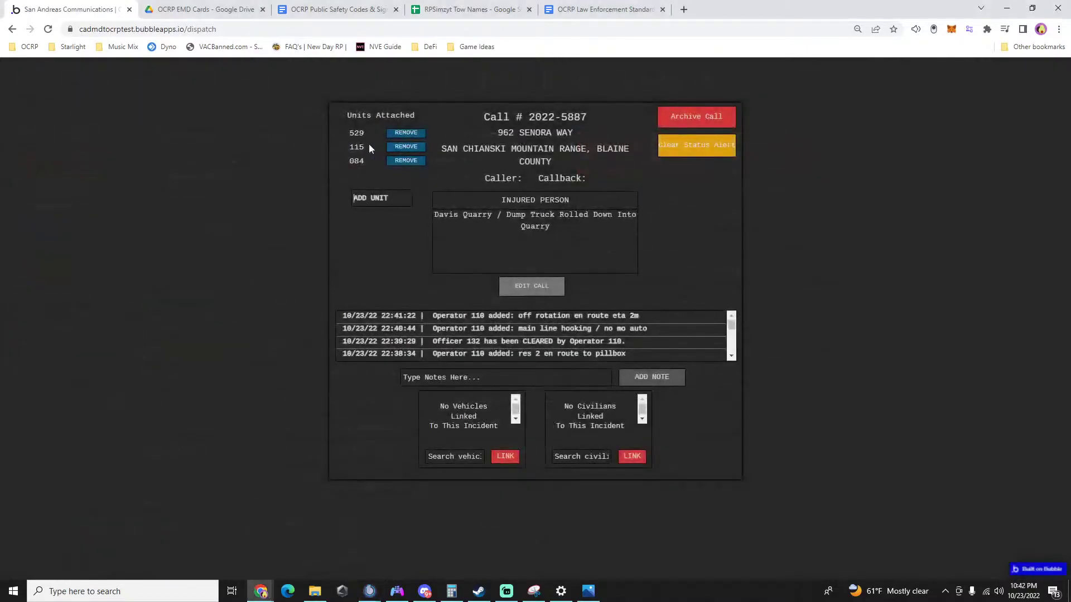
{"action": "left_click", "coordinate": [393, 148]}
{"action": "left_click", "coordinate": [395, 148]}
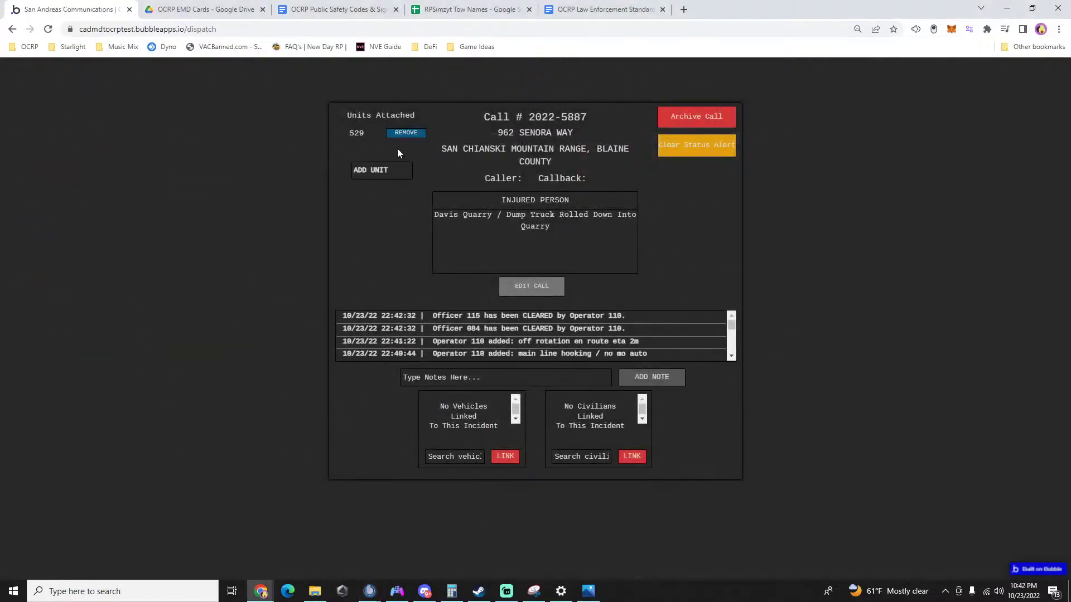
{"action": "left_click", "coordinate": [849, 303]}
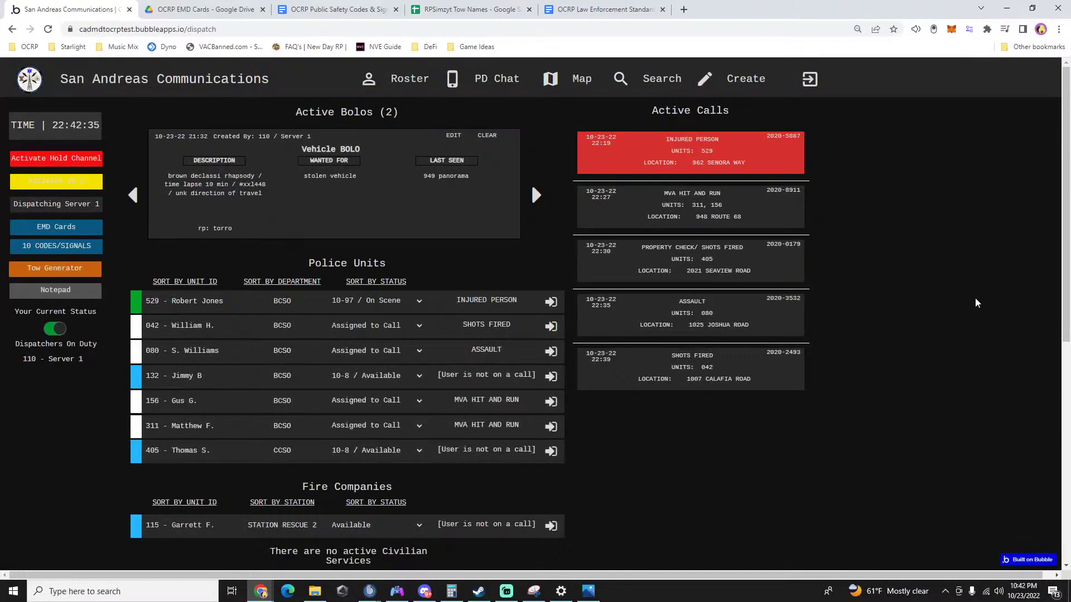
{"action": "scroll", "coordinate": [974, 303], "scroll_direction": "down", "scroll_amount": 3}
{"action": "scroll", "coordinate": [975, 303], "scroll_direction": "up", "scroll_amount": 3}
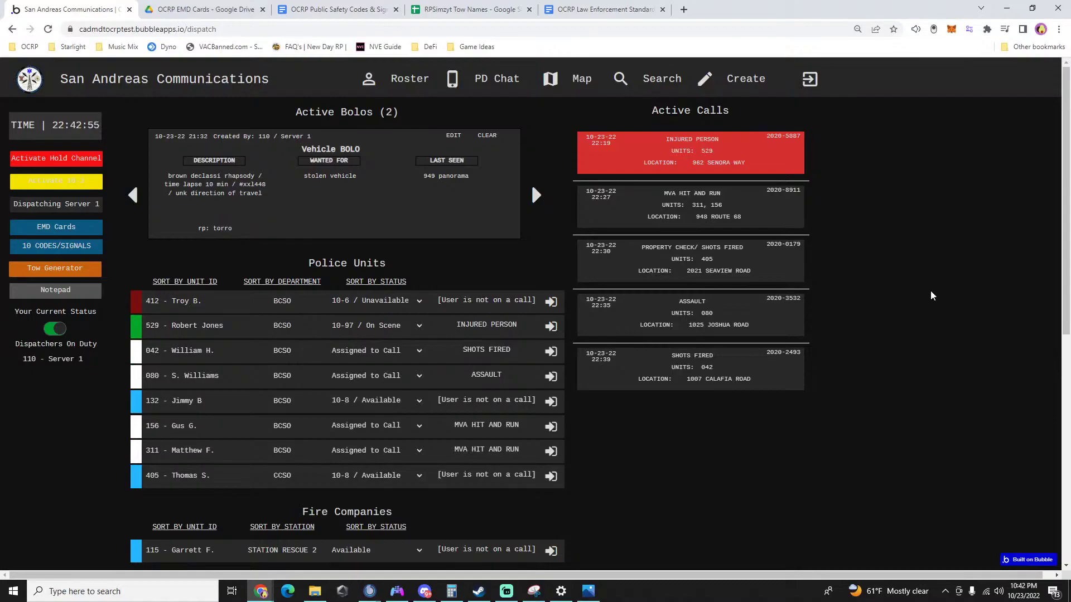
{"action": "left_click", "coordinate": [681, 268]}
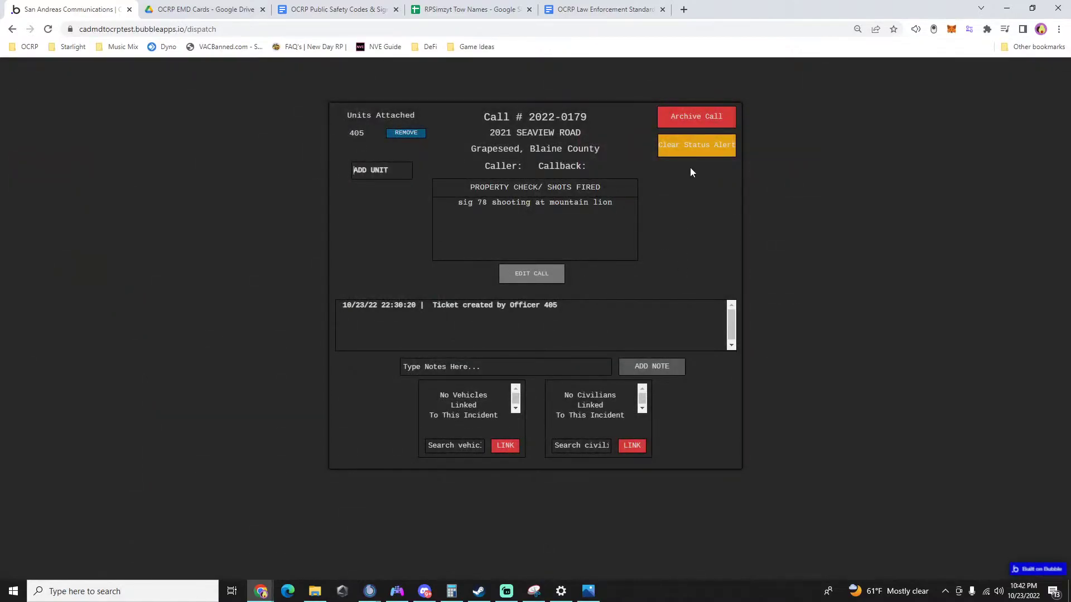
{"action": "left_click", "coordinate": [692, 116]}
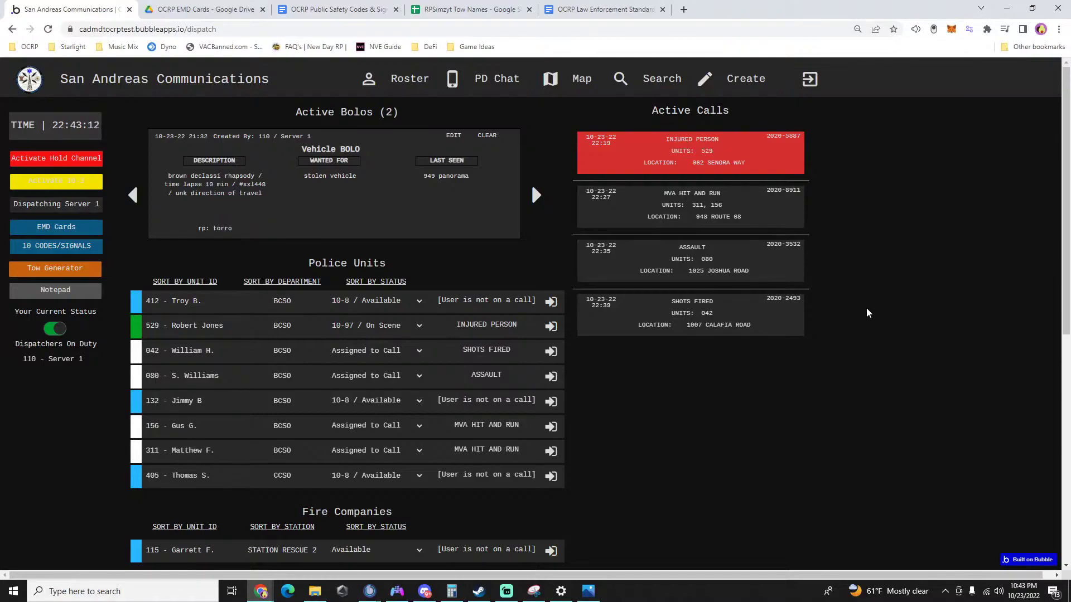
{"action": "left_click", "coordinate": [739, 272]}
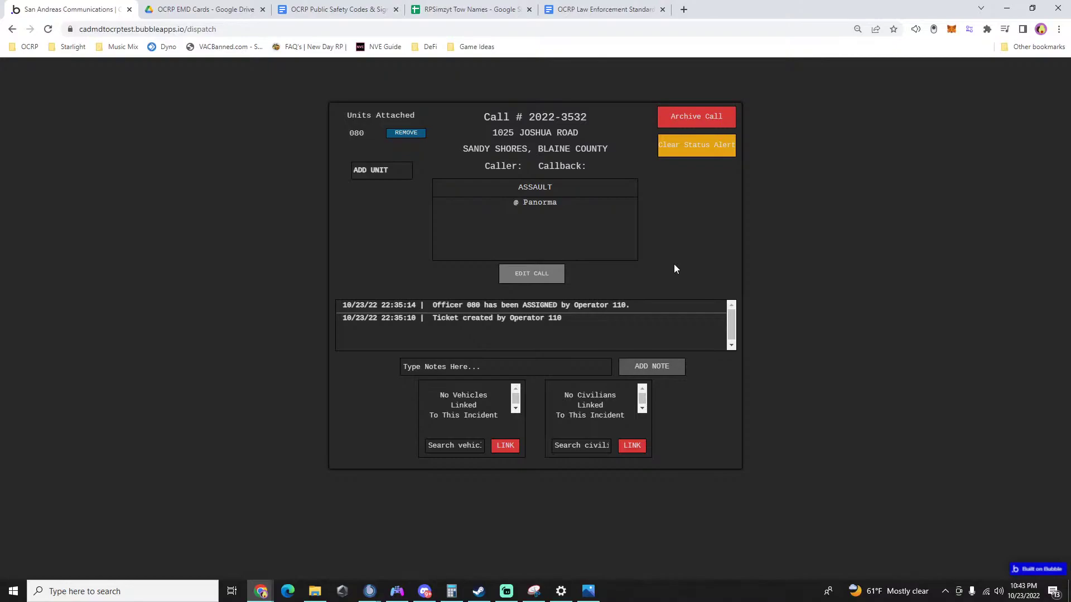
{"action": "left_click", "coordinate": [687, 118]}
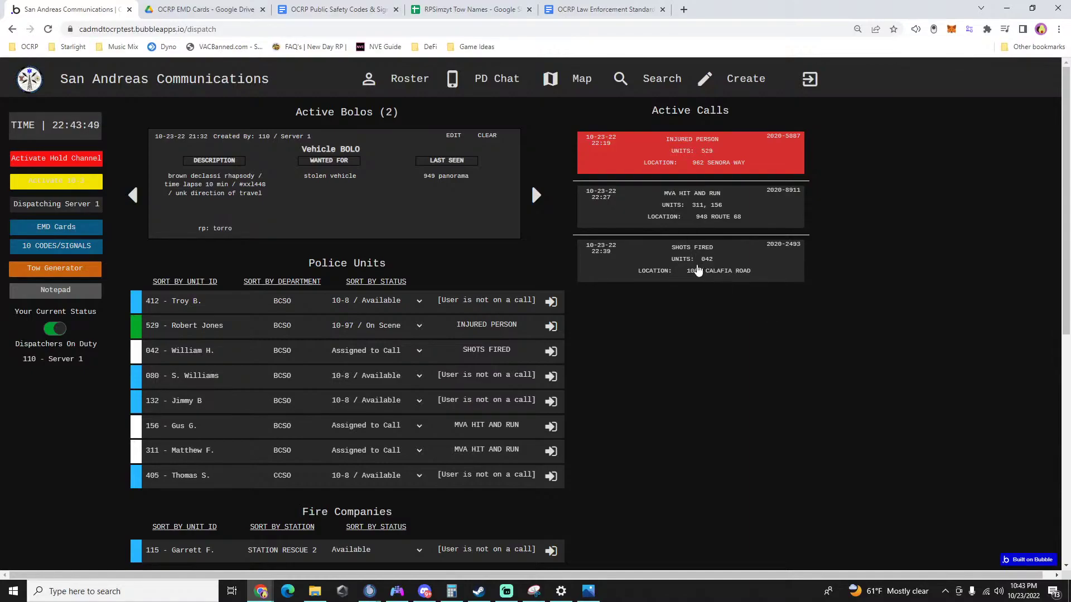
Add the note "eb 68" to the MVA hit and run call and close the call.
{"action": "left_click", "coordinate": [685, 216]}
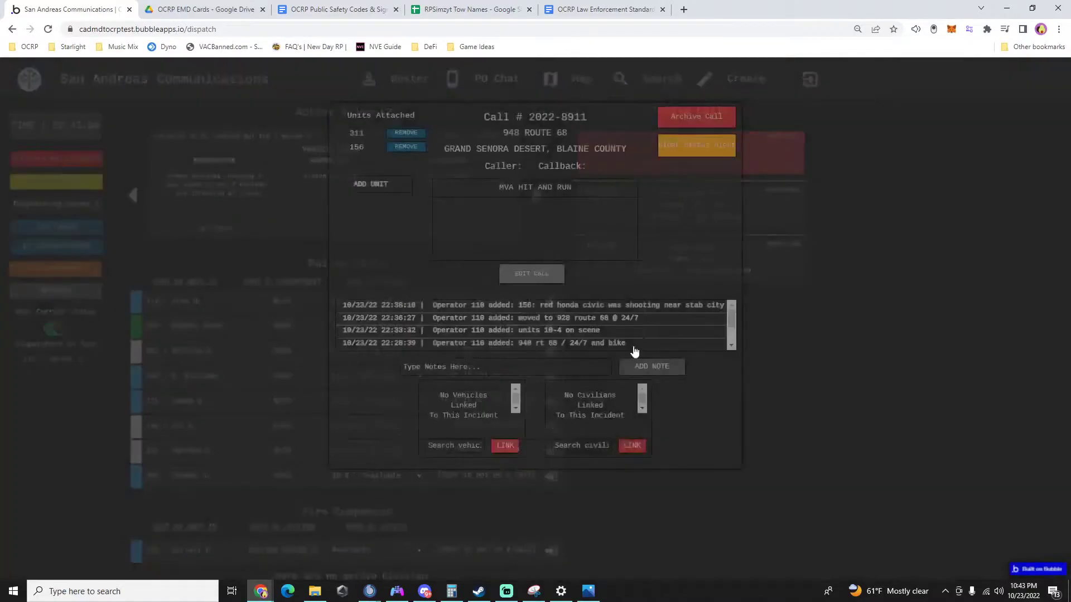
{"action": "left_click", "coordinate": [548, 365]}
{"action": "type", "text": "sb"}
{"action": "key", "text": "BackSpace"}
{"action": "key", "text": "BackSpace"}
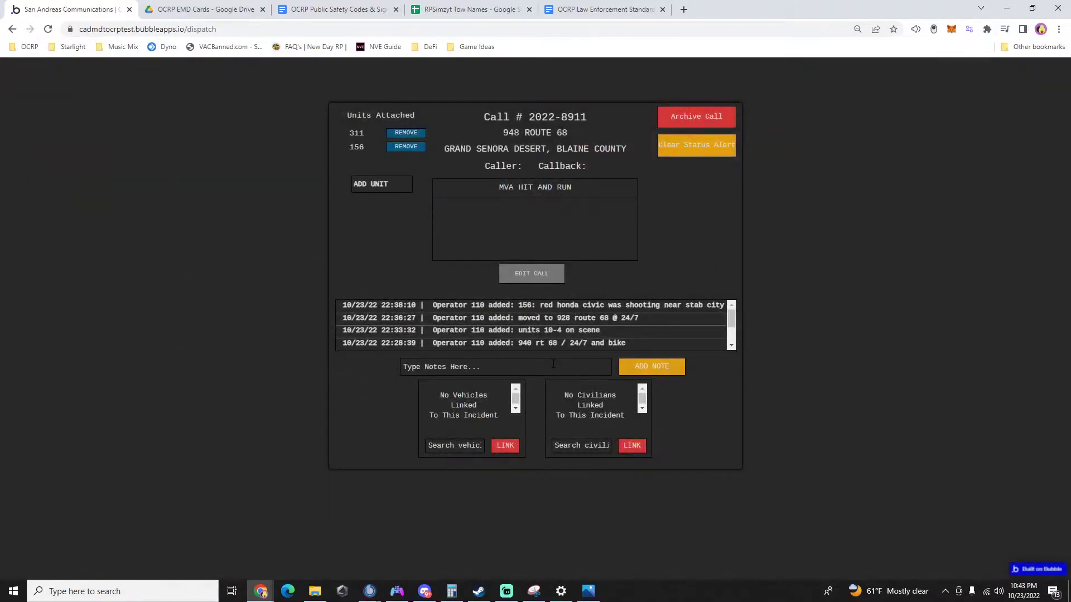
{"action": "type", "text": "eb 68"}
{"action": "key", "text": "Return"}
{"action": "left_click", "coordinate": [882, 286]}
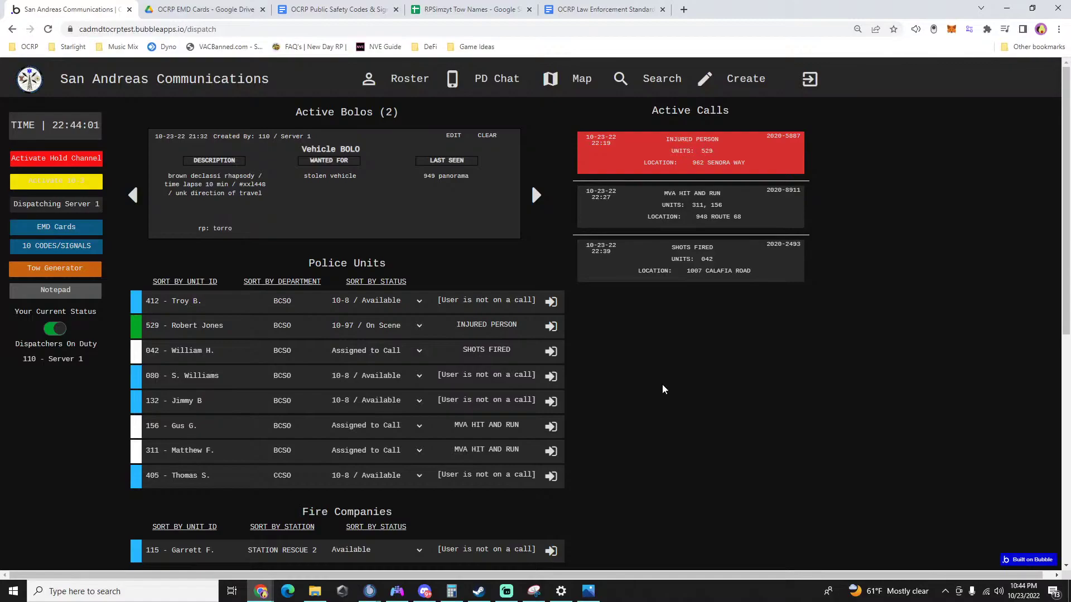
Reopen the MVA hit and run call and assign units 080, 132 and 412 to it.
{"action": "left_click", "coordinate": [696, 212]}
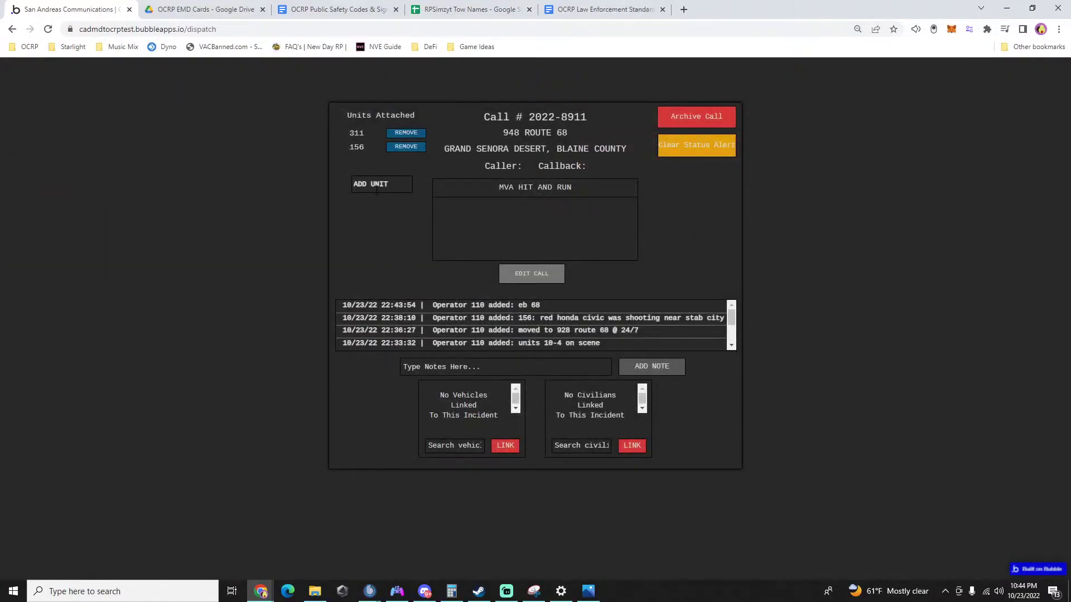
{"action": "type", "text": "080"}
{"action": "left_click", "coordinate": [376, 199]}
{"action": "type", "text": "412"}
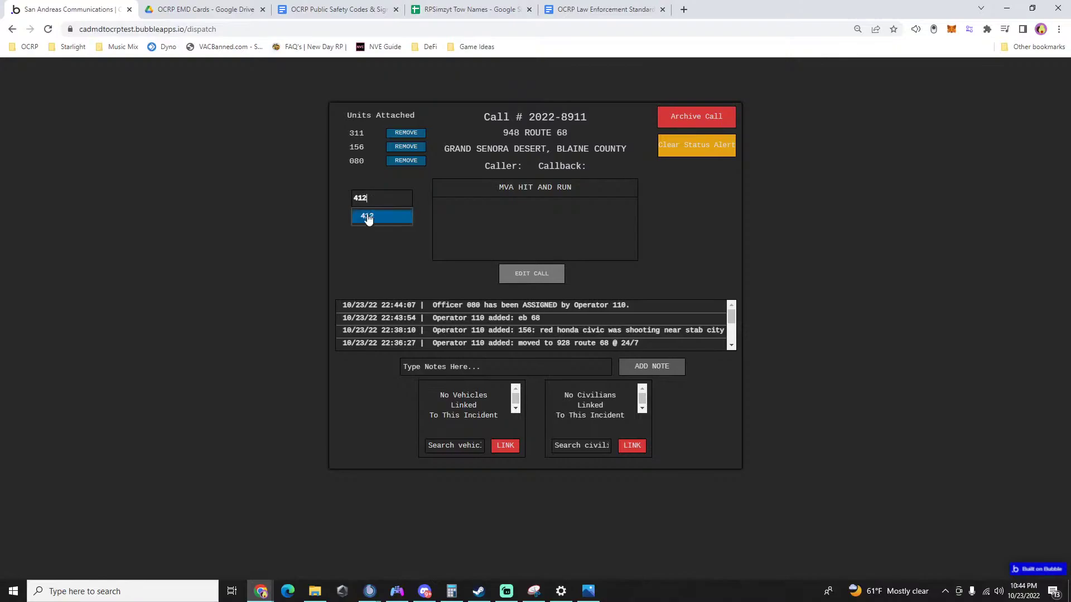
{"action": "key", "text": "ctrl+a"}
{"action": "type", "text": "132"}
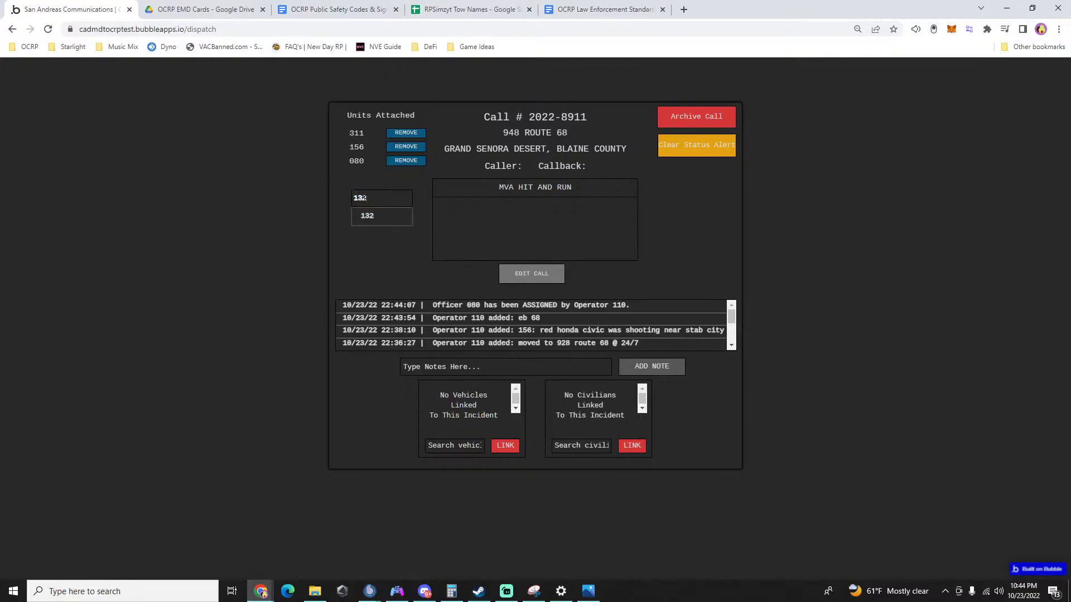
{"action": "key", "text": "Return"}
{"action": "type", "text": "412"}
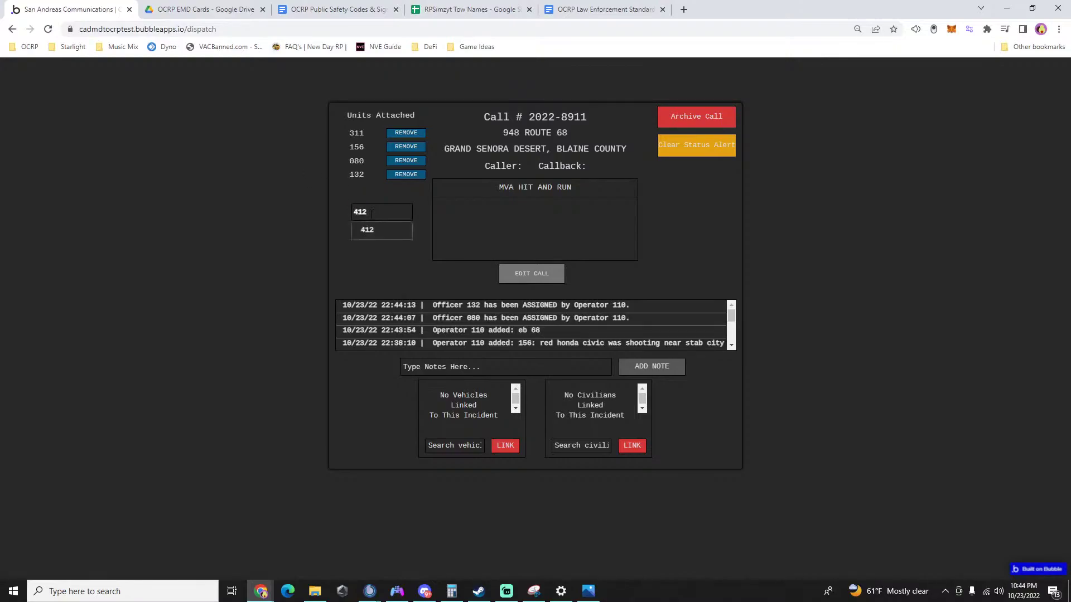
{"action": "left_click", "coordinate": [370, 237]}
Add the note "942 68 stopped" to the MVA hit and run call and close the call.
{"action": "left_click", "coordinate": [494, 369]}
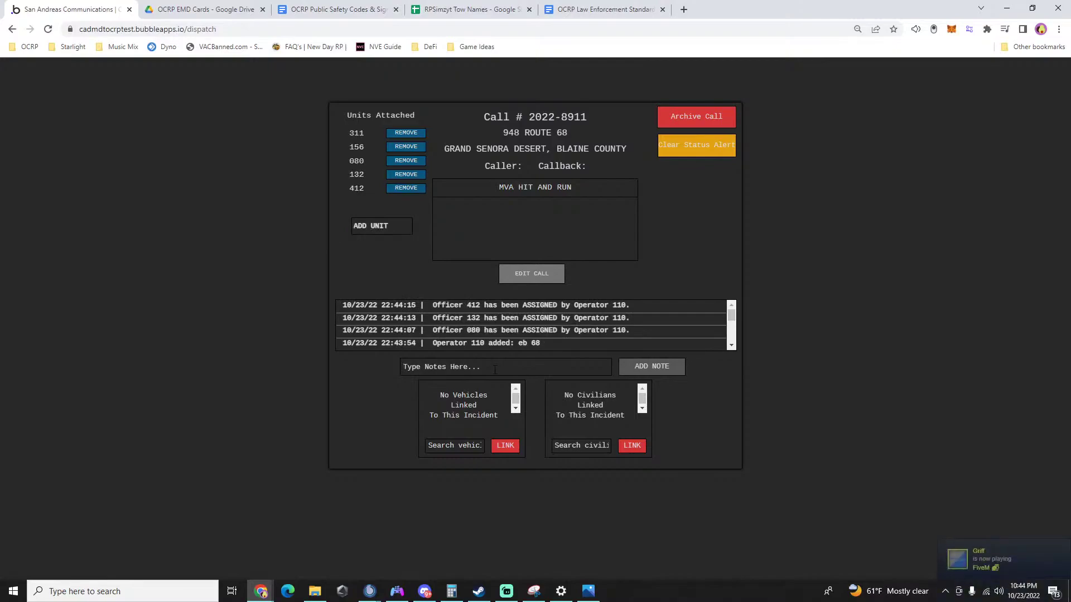
{"action": "type", "text": "942 6"}
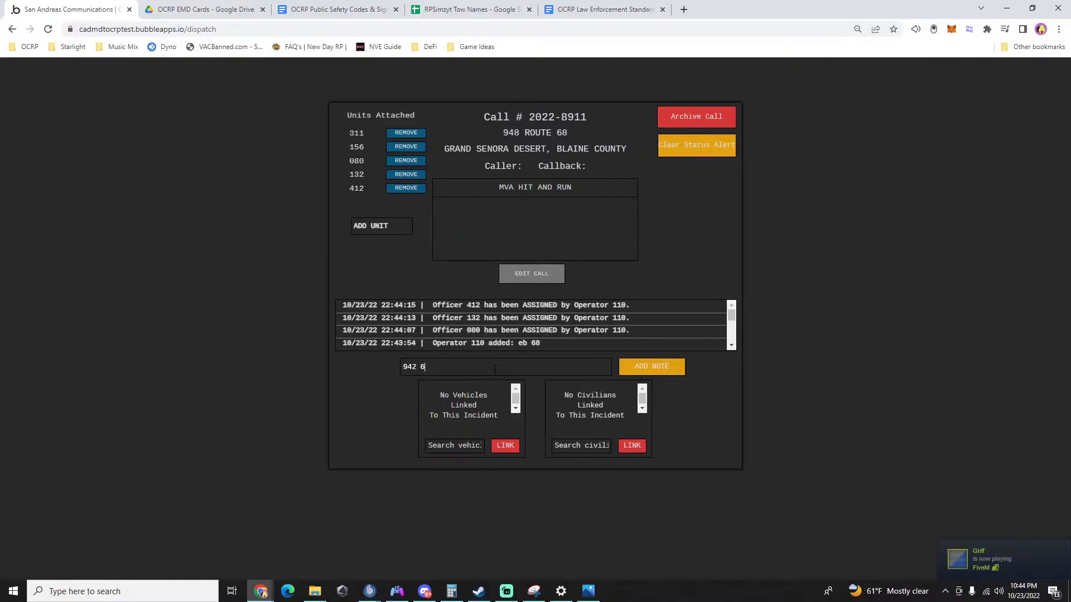
{"action": "type", "text": "8 stopped"}
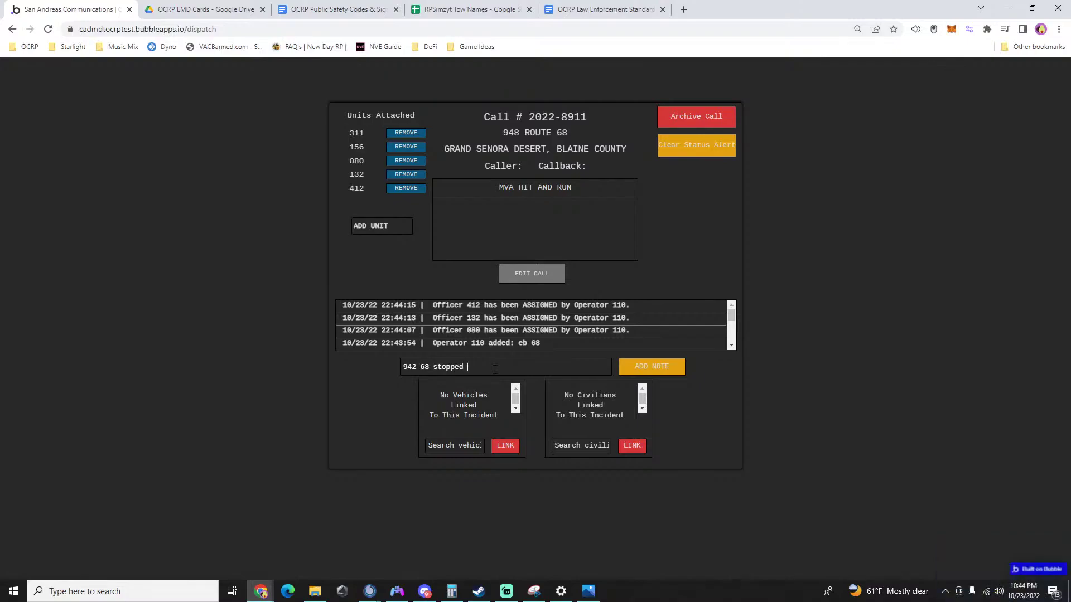
{"action": "left_click", "coordinate": [652, 366]}
{"action": "left_click", "coordinate": [748, 308]}
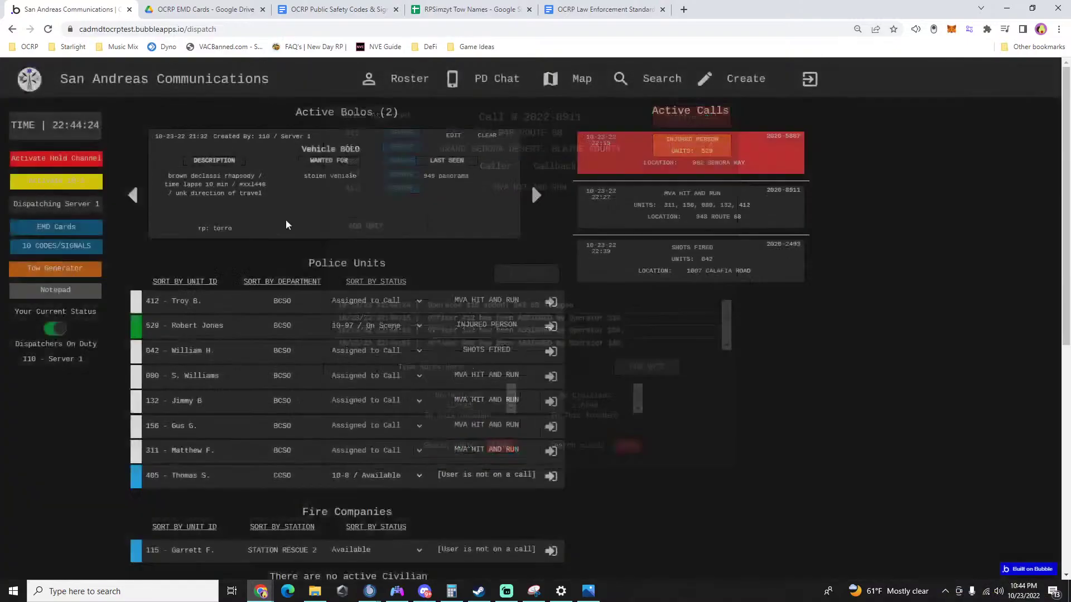
Activate the priority hold on the channel and release it again.
{"action": "left_click", "coordinate": [66, 159]}
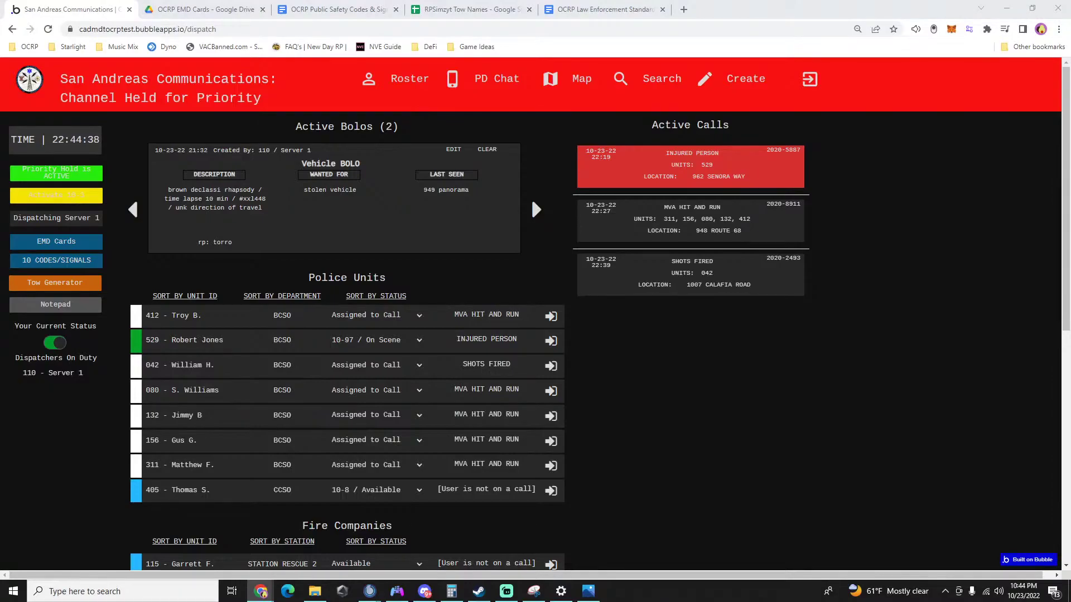
{"action": "left_click", "coordinate": [41, 177]}
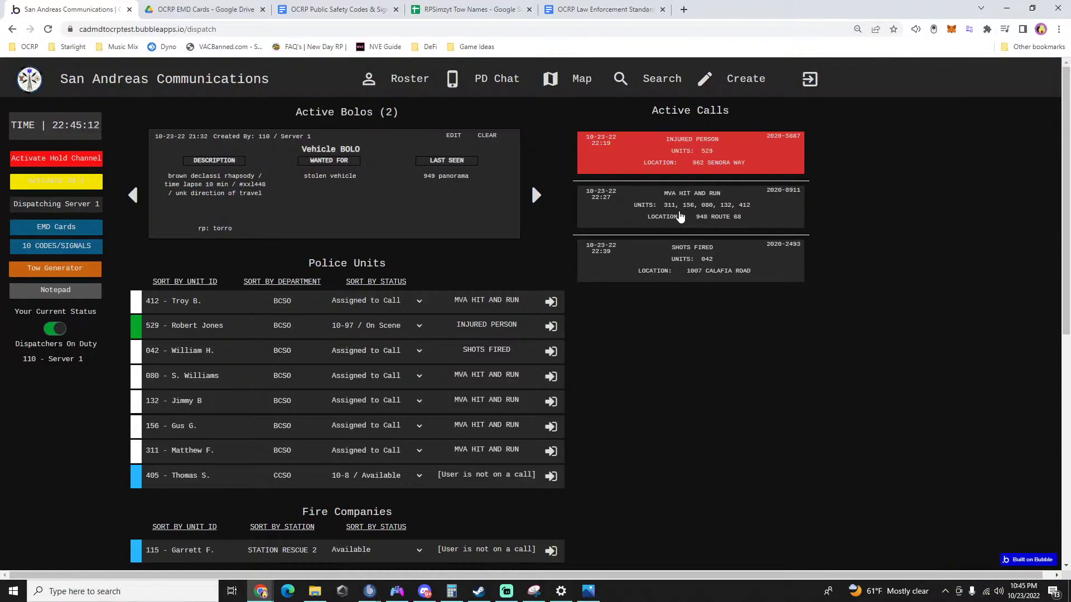
Remove unit 132 from the MVA hit and run call and archive the injured person call.
{"action": "left_click", "coordinate": [715, 215]}
{"action": "left_click", "coordinate": [406, 175]}
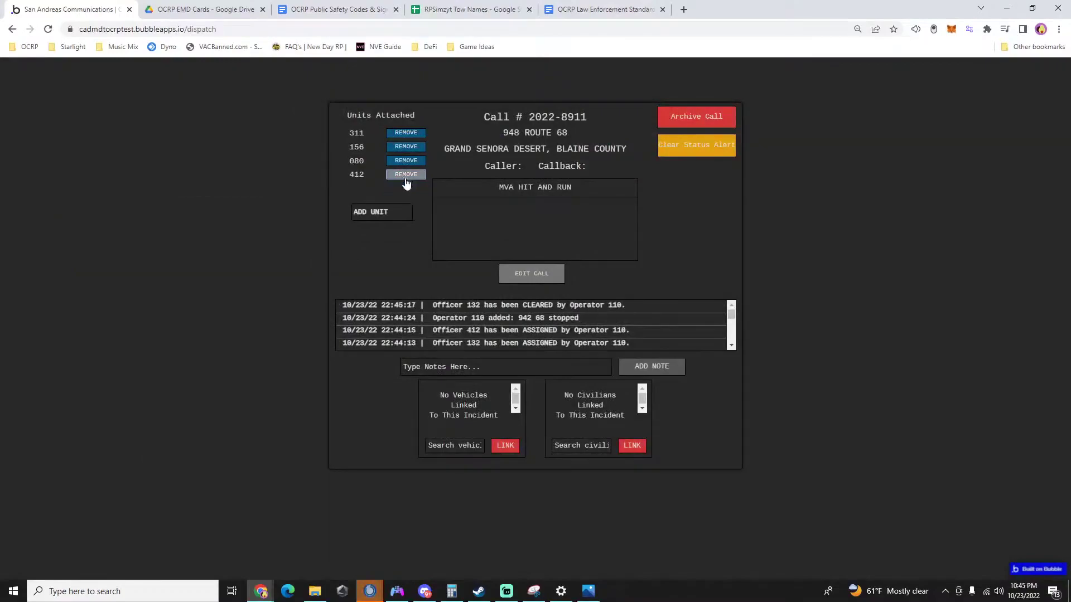
{"action": "left_click", "coordinate": [912, 376]}
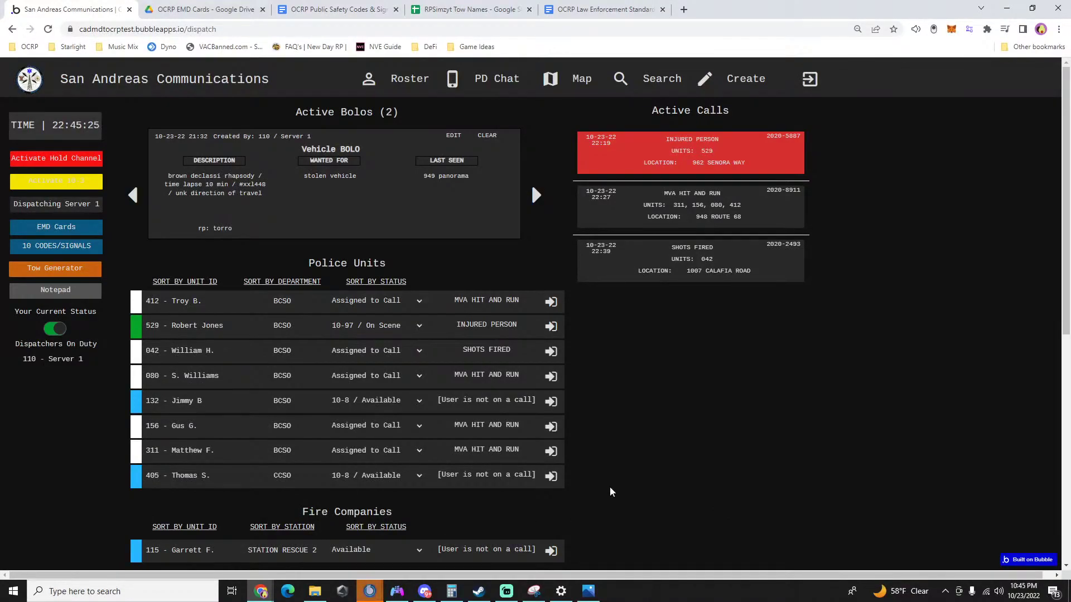
{"action": "left_click", "coordinate": [685, 161]}
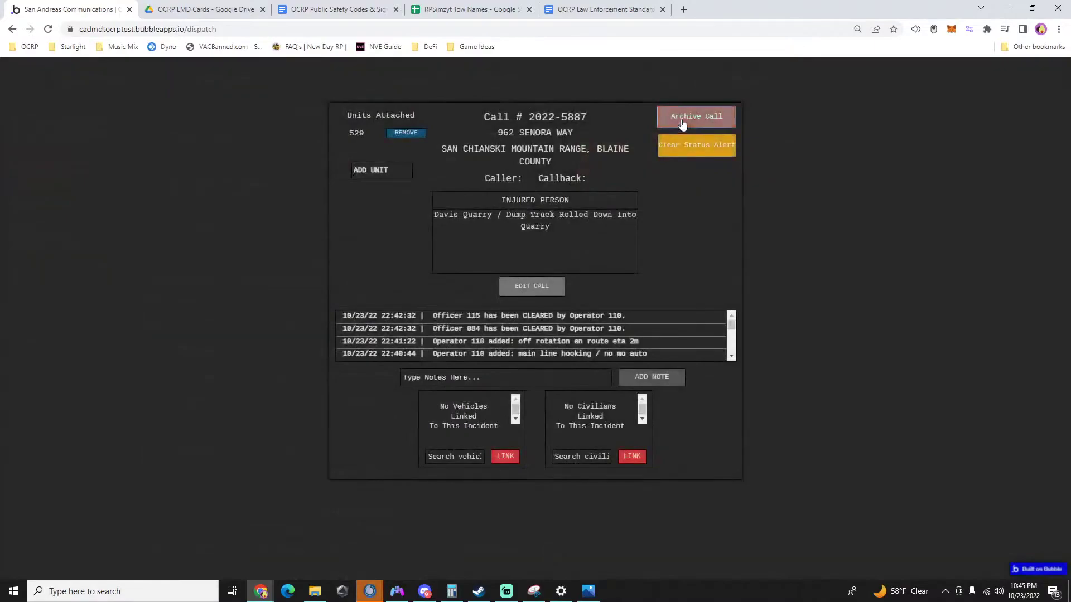
{"action": "left_click", "coordinate": [681, 122]}
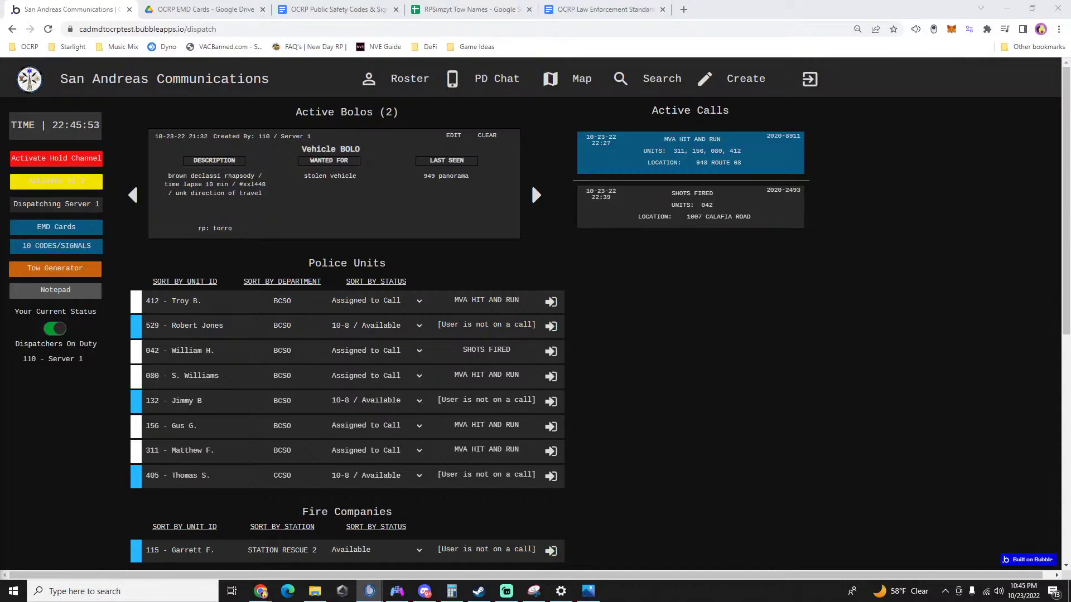
{"action": "scroll", "coordinate": [59, 471], "scroll_direction": "down", "scroll_amount": 3}
{"action": "scroll", "coordinate": [59, 471], "scroll_direction": "up", "scroll_amount": 3}
{"action": "key", "text": "alt+Tab"}
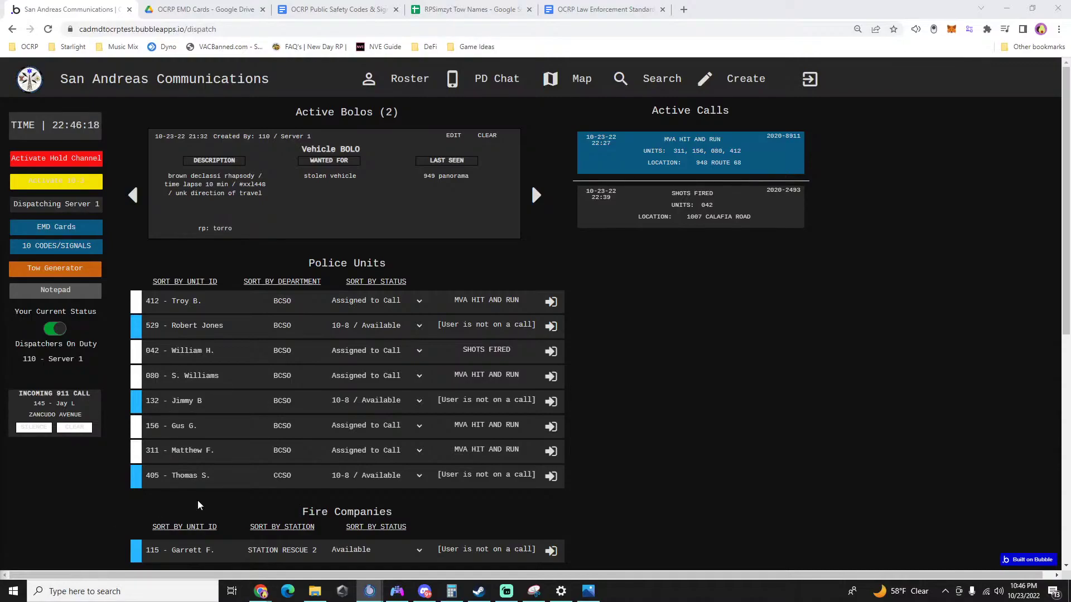
{"action": "left_click", "coordinate": [697, 402]}
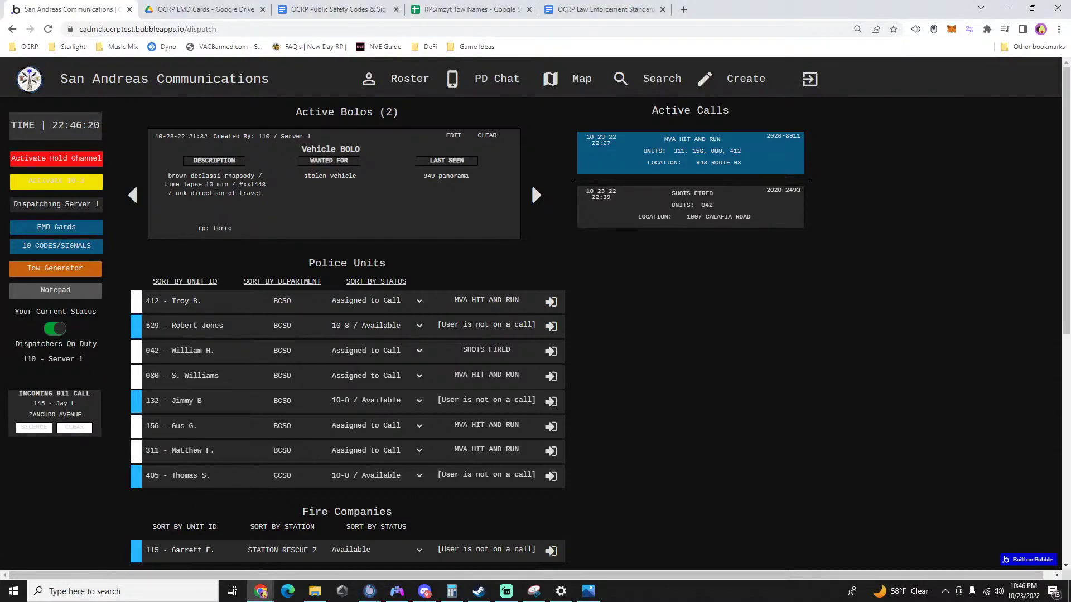
{"action": "key", "text": "alt+Tab"}
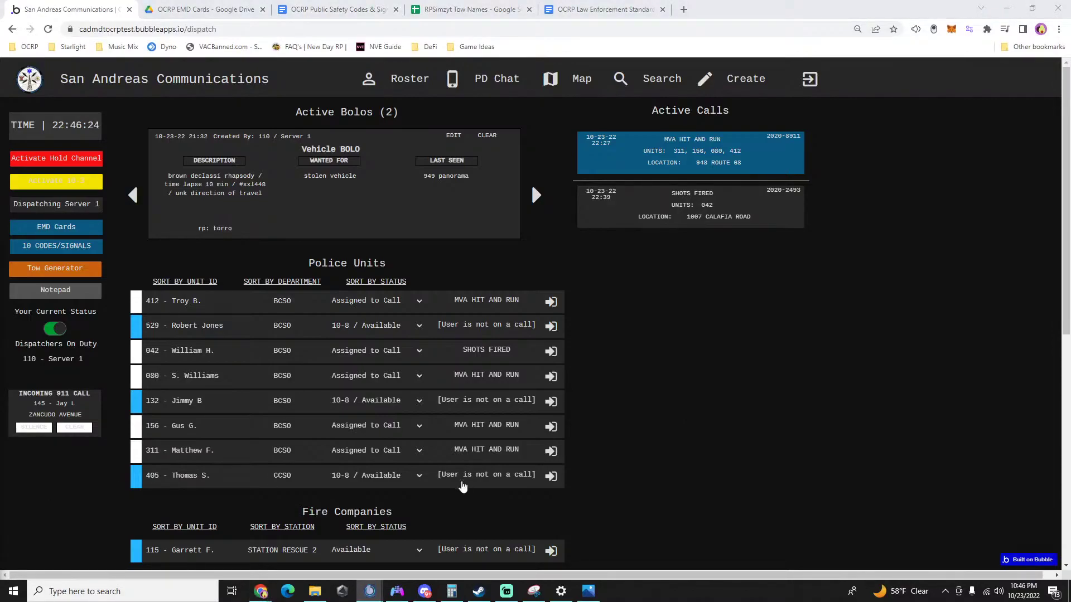
{"action": "left_click", "coordinate": [763, 380]}
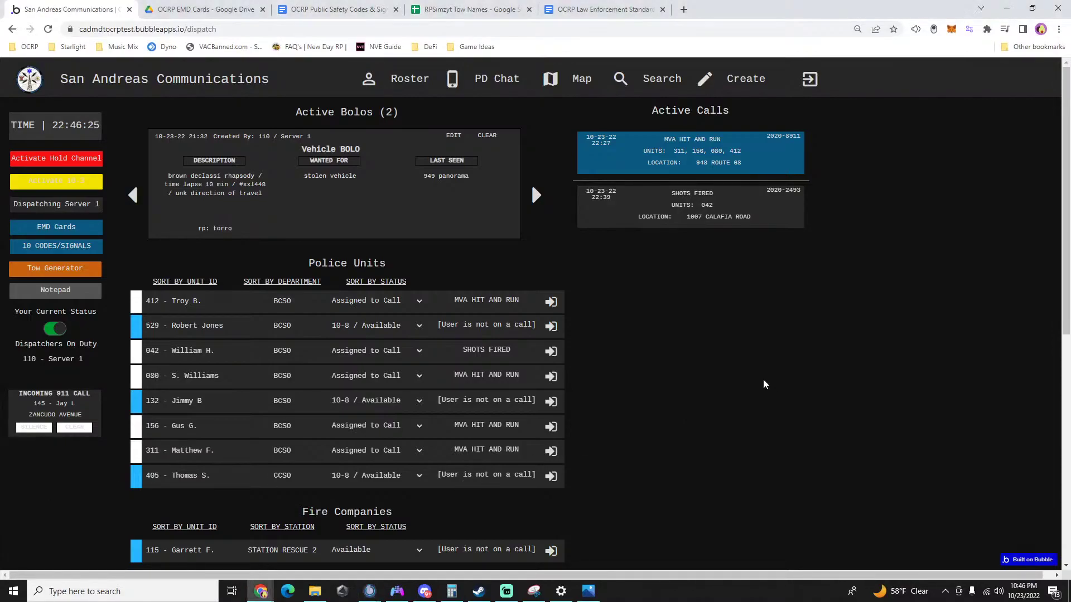
Start a new call, noting the reporting nurse's name and "sandy medical", with postal 1029 and street Zancudo Avenue.
{"action": "left_click", "coordinate": [743, 80]}
{"action": "left_click", "coordinate": [722, 114]}
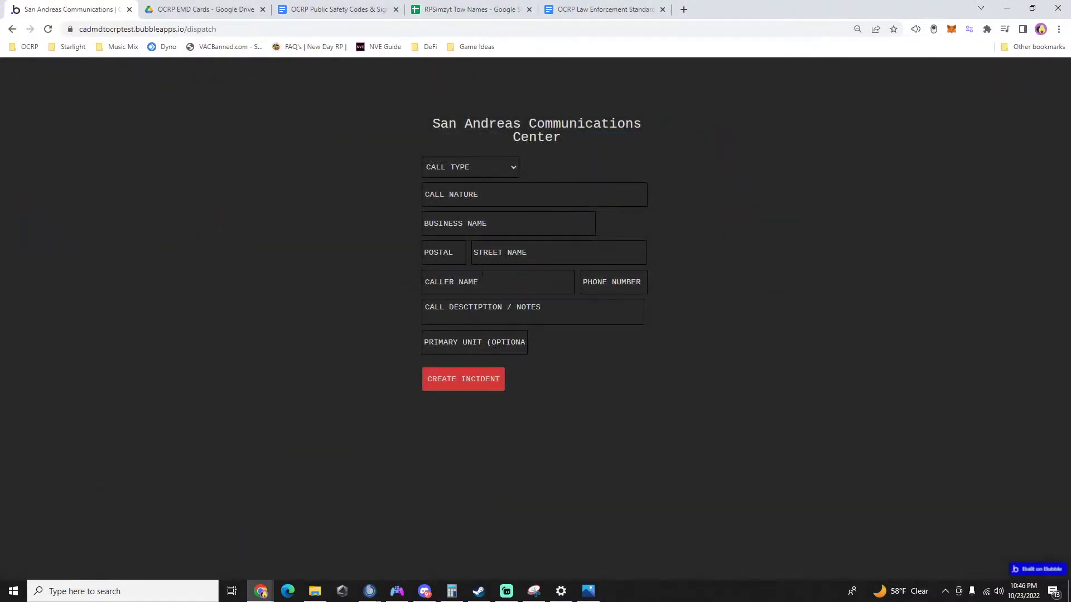
{"action": "left_click", "coordinate": [451, 318]}
{"action": "type", "text": "nurse janet - sandy medical"}
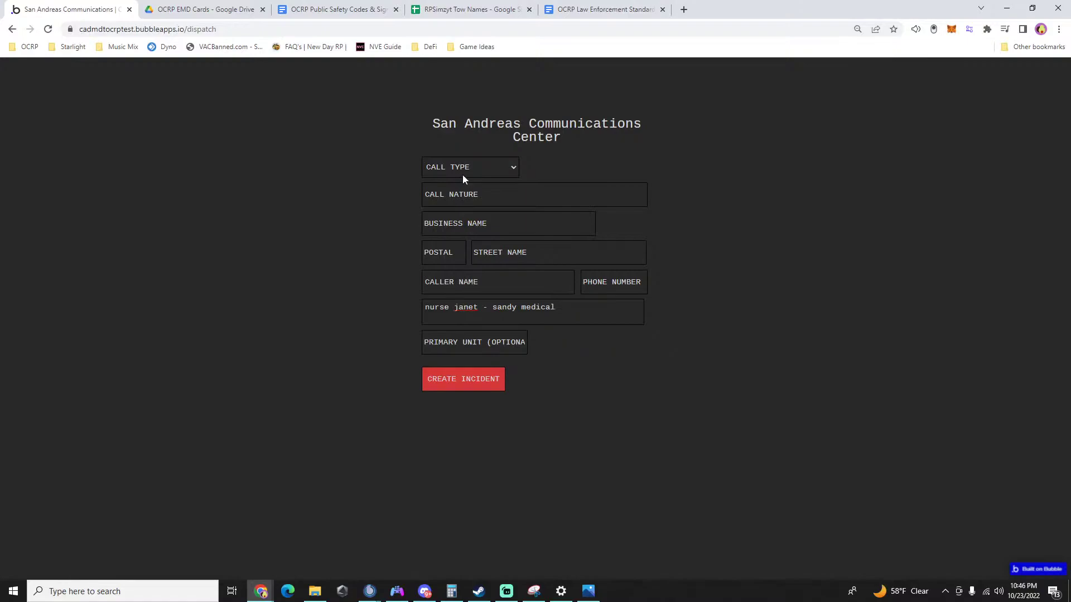
{"action": "type", "text": "1029"}
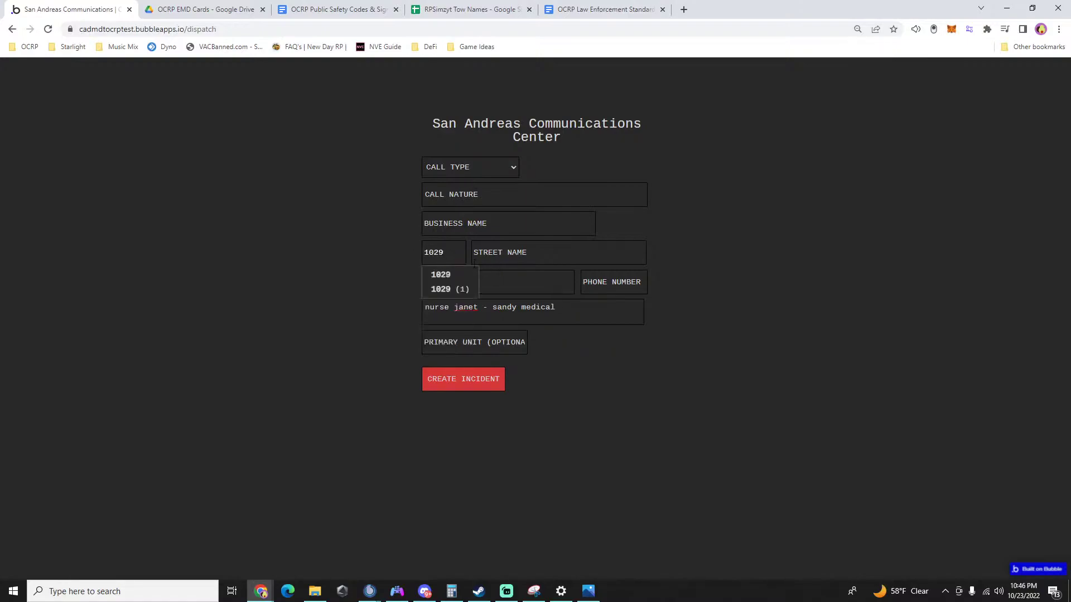
{"action": "left_click", "coordinate": [456, 278]}
{"action": "type", "text": "zancudo Barranca"}
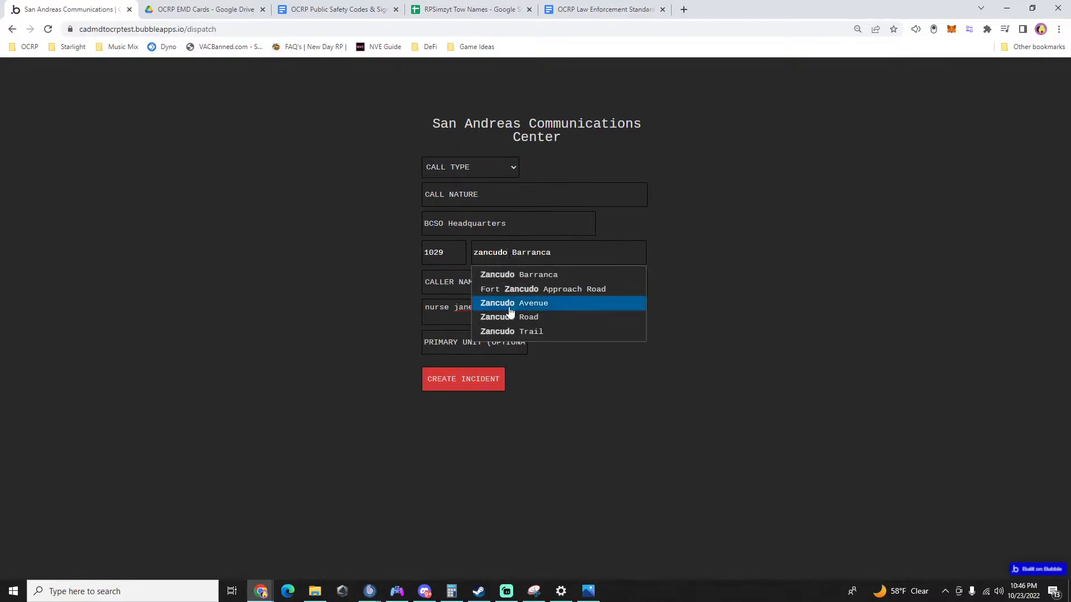
{"action": "left_click", "coordinate": [558, 305]}
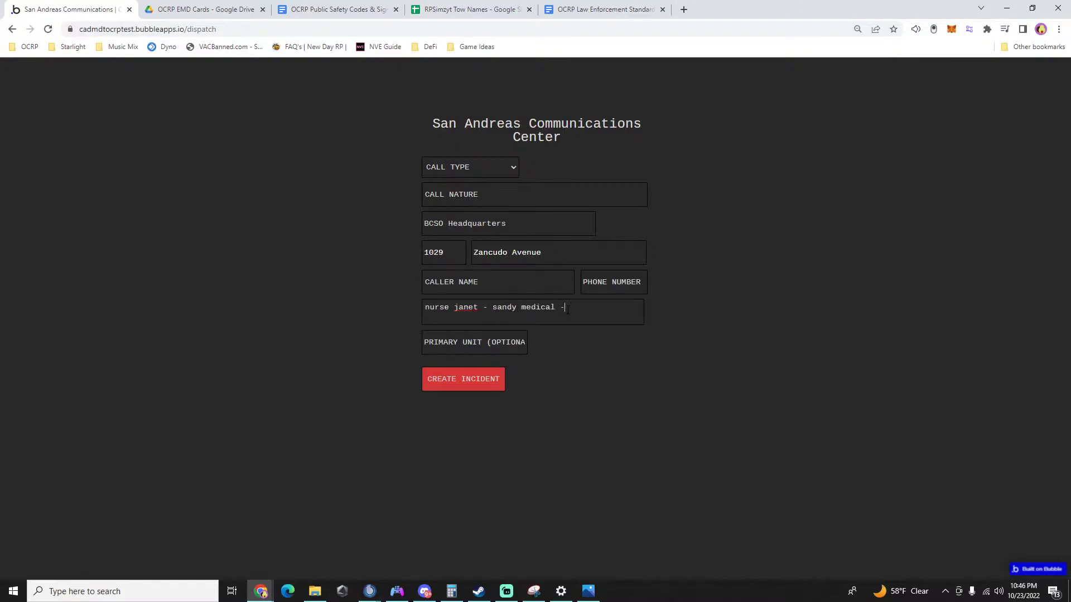
Extend the new call's description with "male just checked in with sever head trauma and 2 gunshots".
{"action": "type", "text": "male just checked in with"}
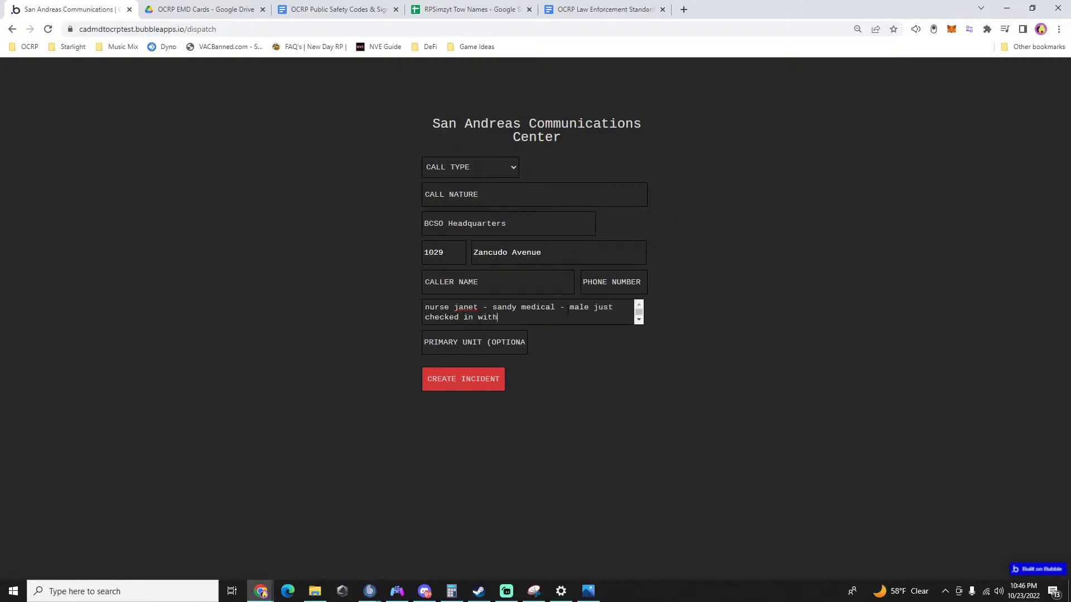
{"action": "type", "text": " head trauma"}
{"action": "type", "text": "sever head trauma"}
{"action": "left_click", "coordinate": [580, 317]}
{"action": "type", "text": "and 2 guns"}
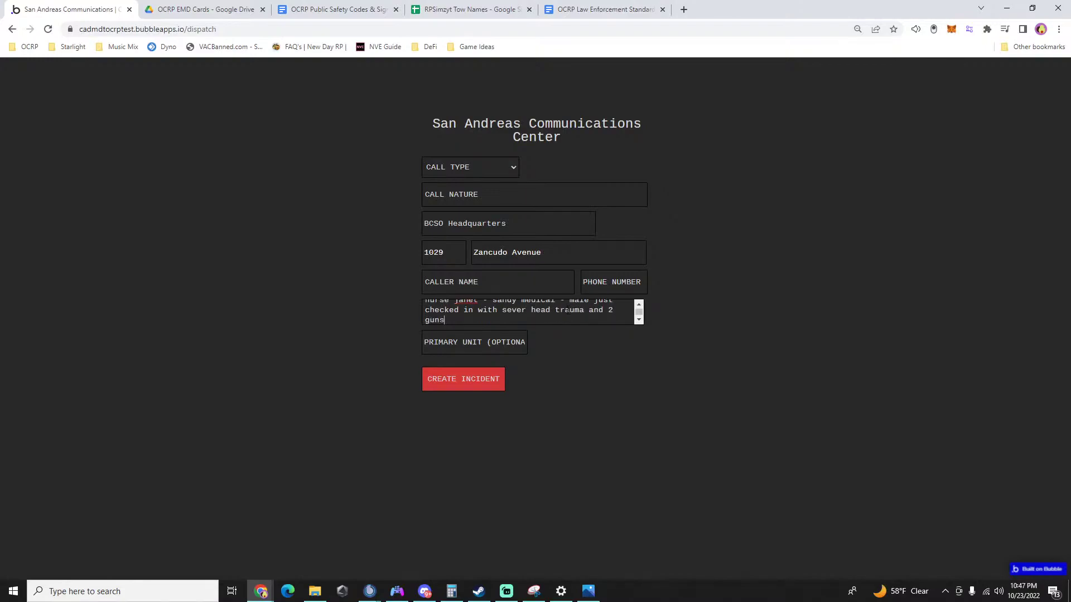
{"action": "type", "text": "hots"}
Move the nurse's name from the start of the description to a separate line at its end, after a blank line.
{"action": "scroll", "coordinate": [496, 306], "scroll_direction": "up", "scroll_amount": 1}
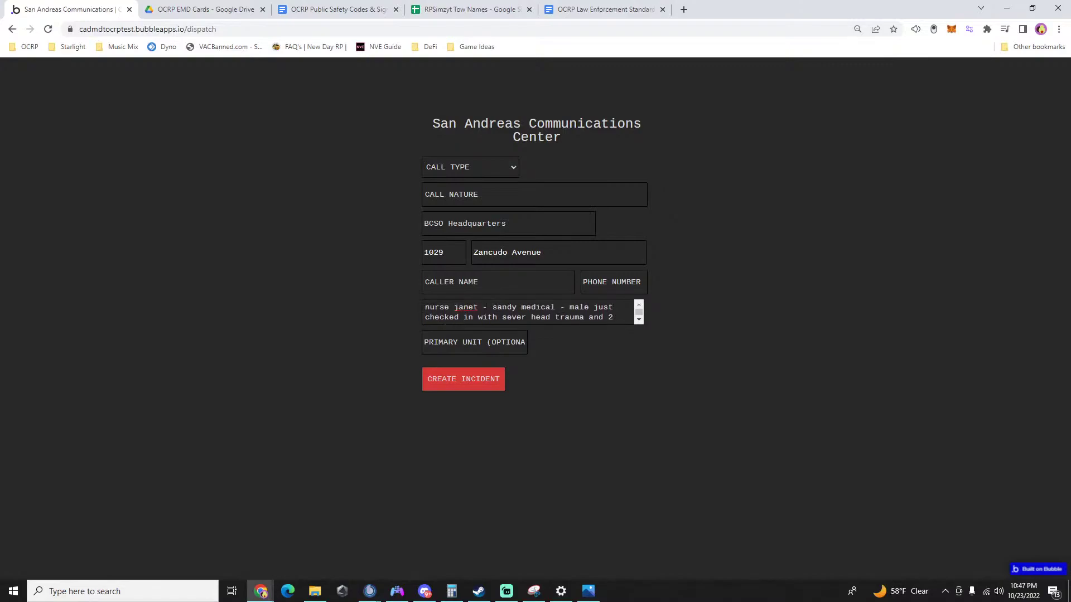
{"action": "left_click_drag", "start_coordinate": [488, 307], "coordinate": [419, 301]}
{"action": "key", "text": "ctrl+c"}
{"action": "key", "text": "BackSpace"}
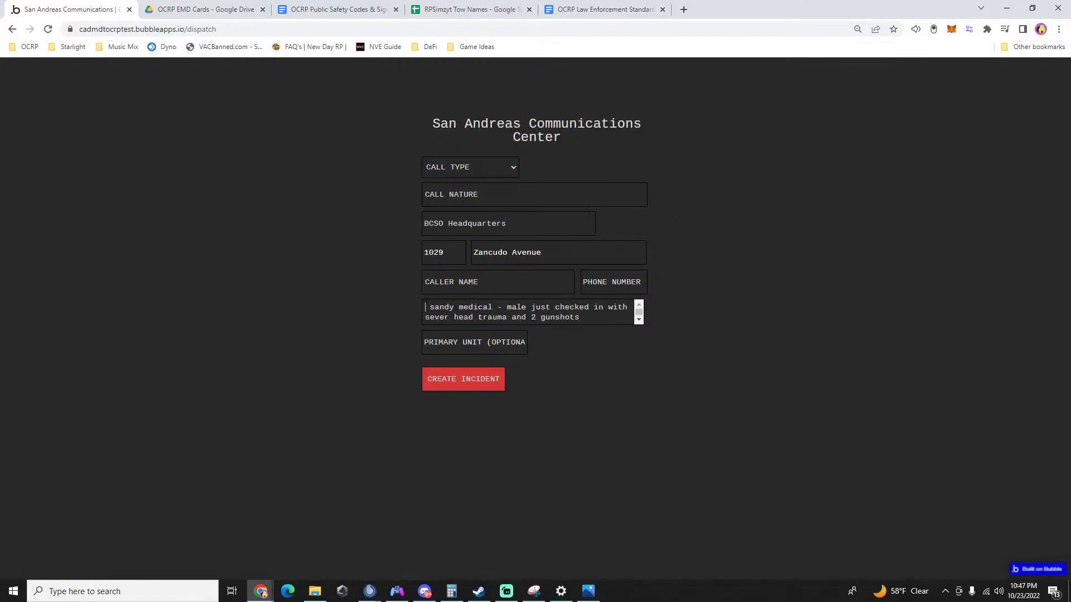
{"action": "key", "text": "Delete"}
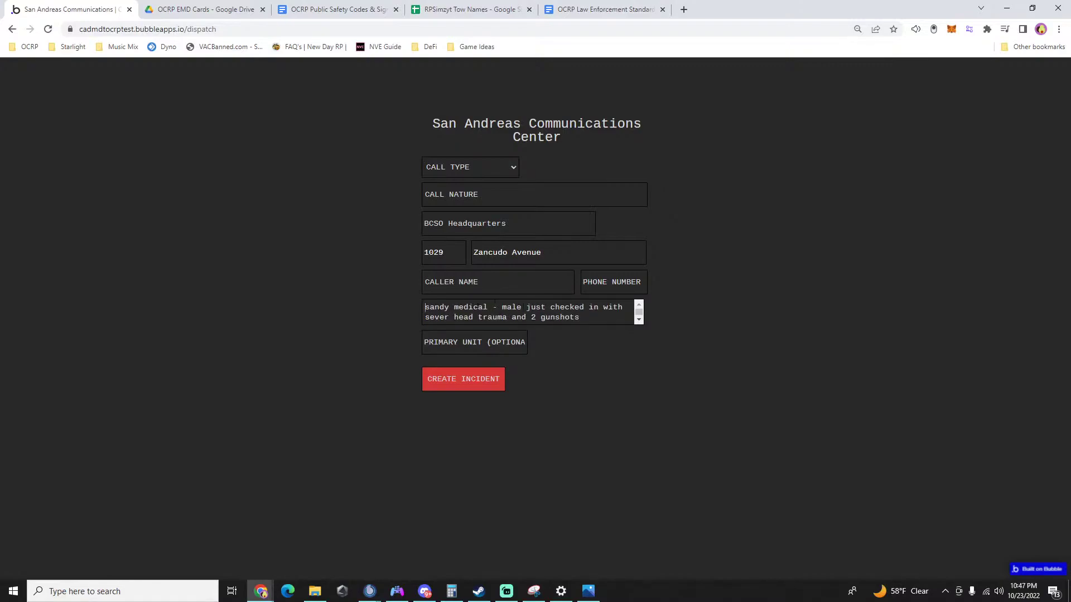
{"action": "left_click", "coordinate": [592, 319]}
{"action": "key", "text": "Return"}
{"action": "key", "text": "Return"}
{"action": "key", "text": "ctrl+v"}
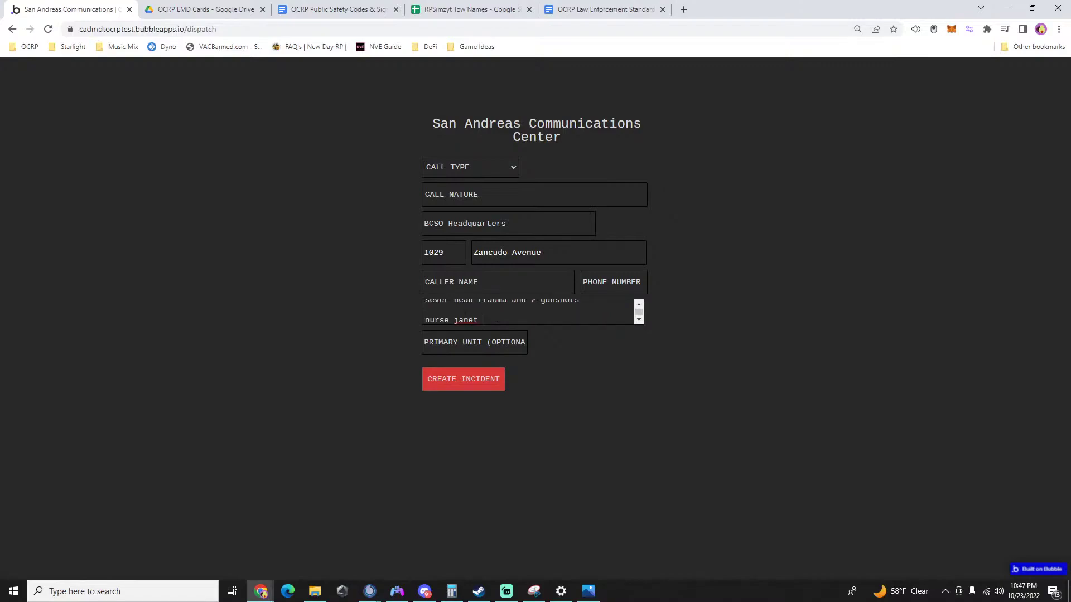
Set the call type to Police and the nature to "suspicious injury", and create the incident.
{"action": "left_click", "coordinate": [479, 168]}
{"action": "key", "text": "Down"}
{"action": "key", "text": "Return"}
{"action": "key", "text": "Tab"}
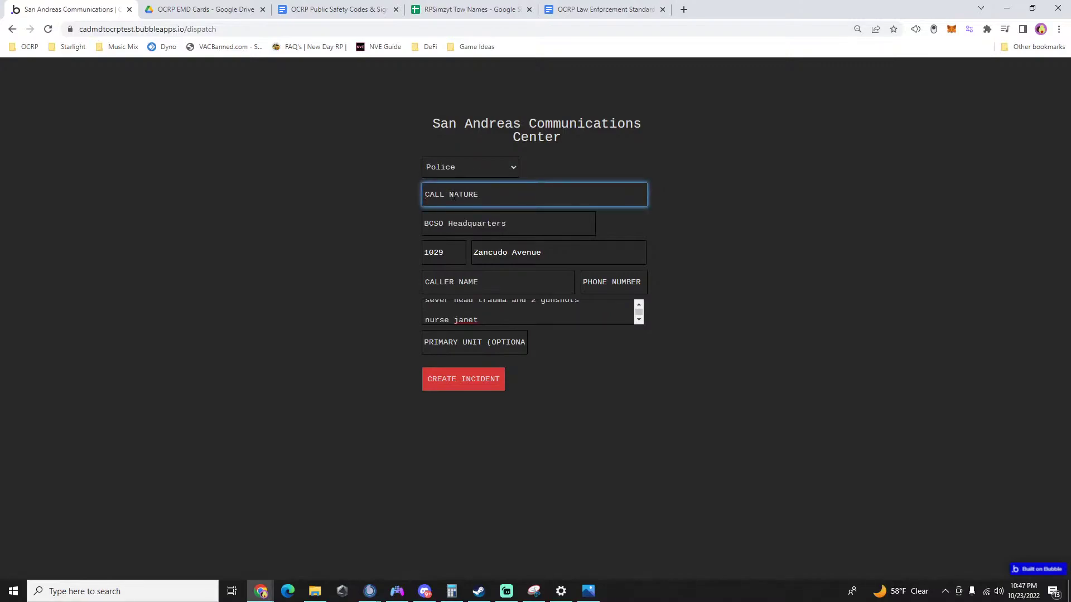
{"action": "type", "text": "suspicious"}
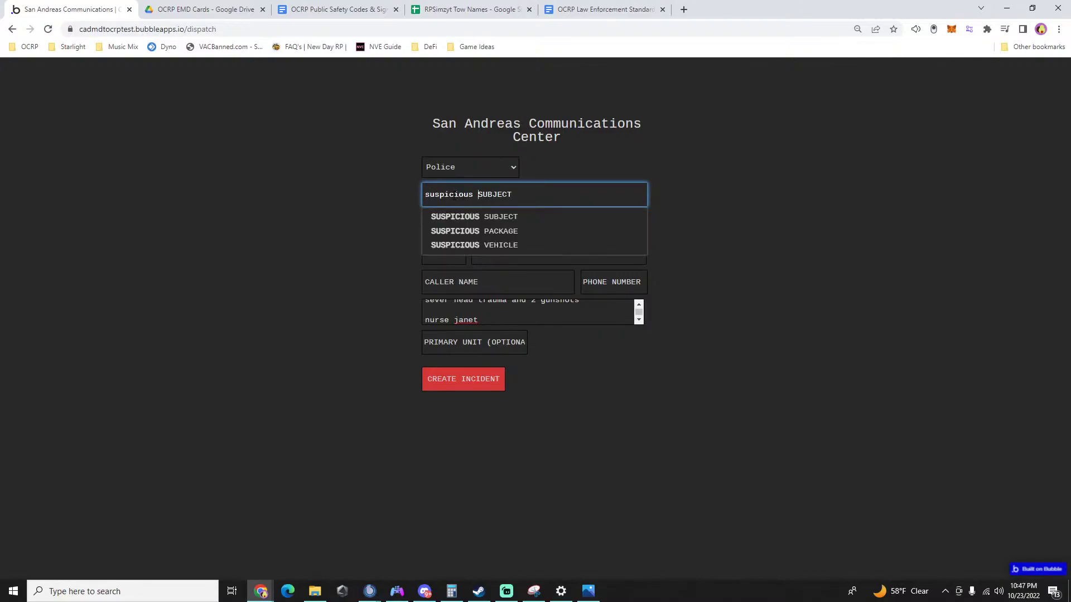
{"action": "type", "text": " injury"}
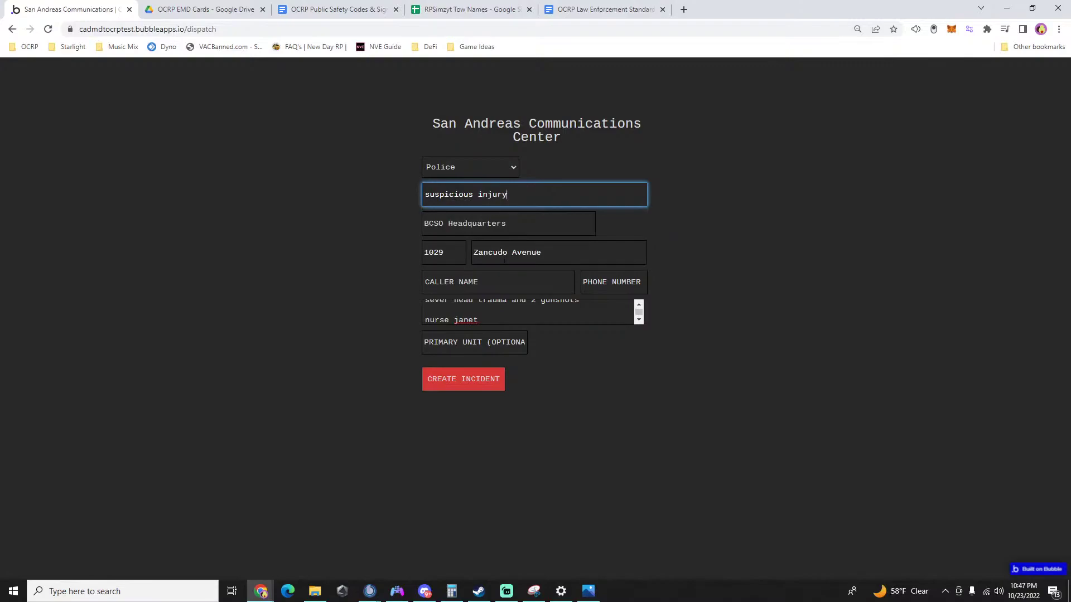
{"action": "left_click", "coordinate": [448, 384]}
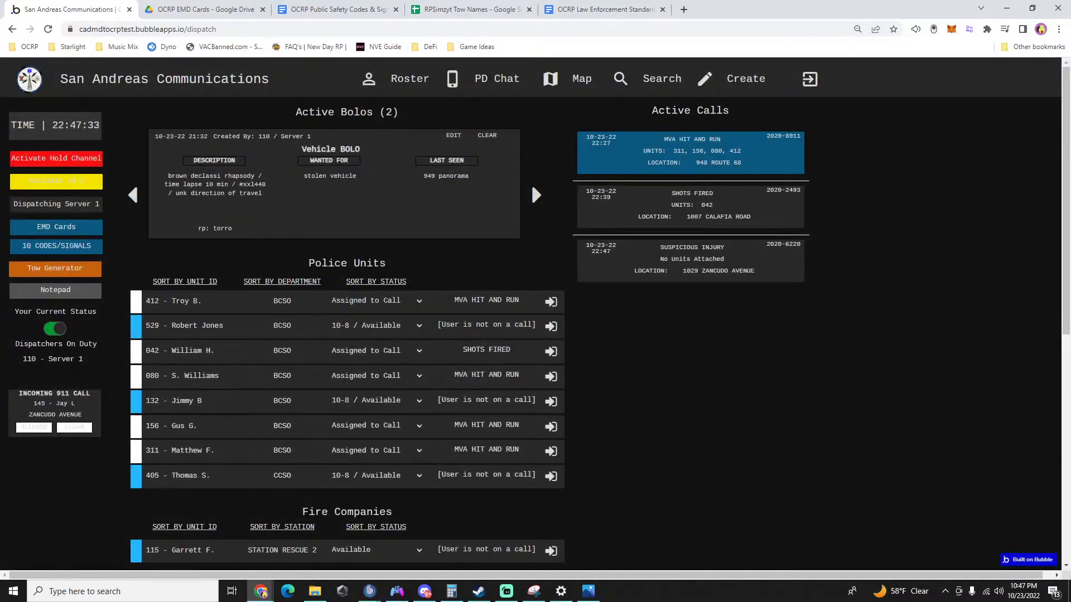
Clear the incoming 911 call from Zancudo Avenue and assign unit 132 to the suspicious injury call.
{"action": "key", "text": "alt+Tab"}
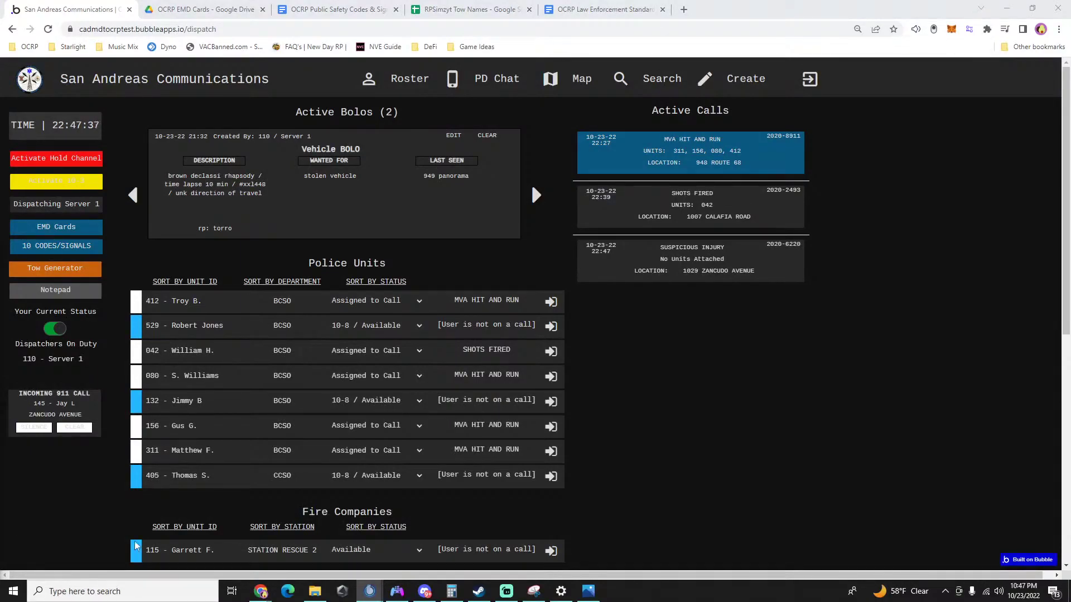
{"action": "left_click", "coordinate": [69, 427]}
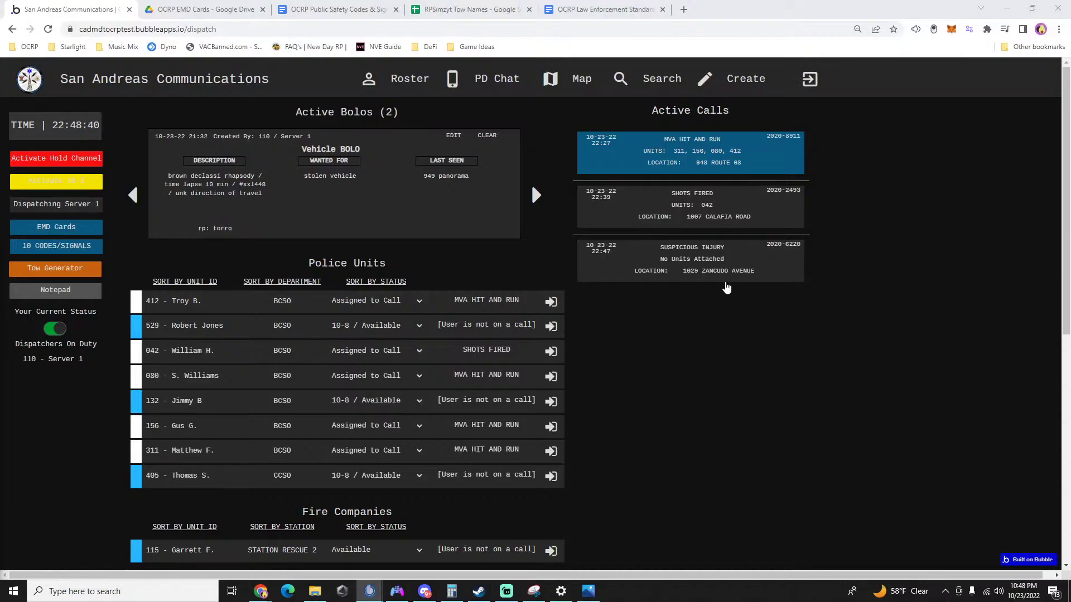
{"action": "left_click", "coordinate": [687, 271]}
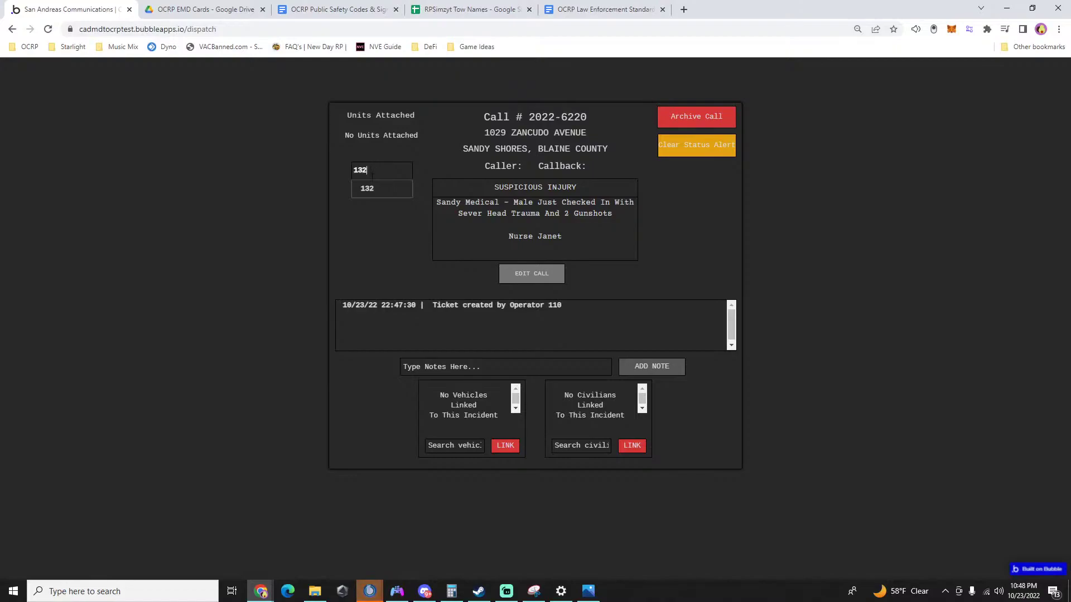
{"action": "left_click", "coordinate": [370, 190]}
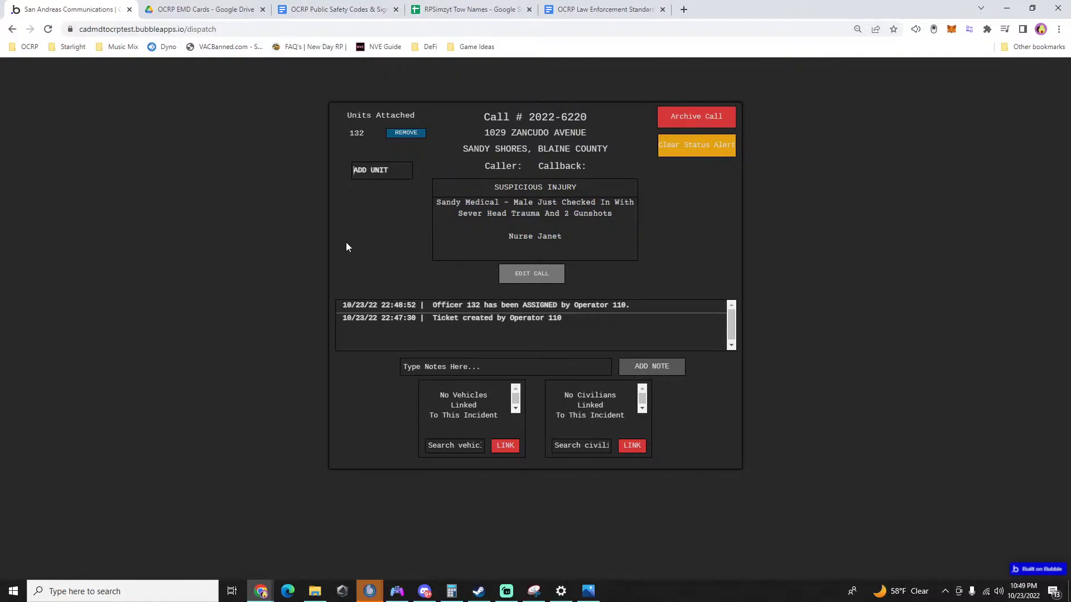
{"action": "left_click", "coordinate": [839, 252]}
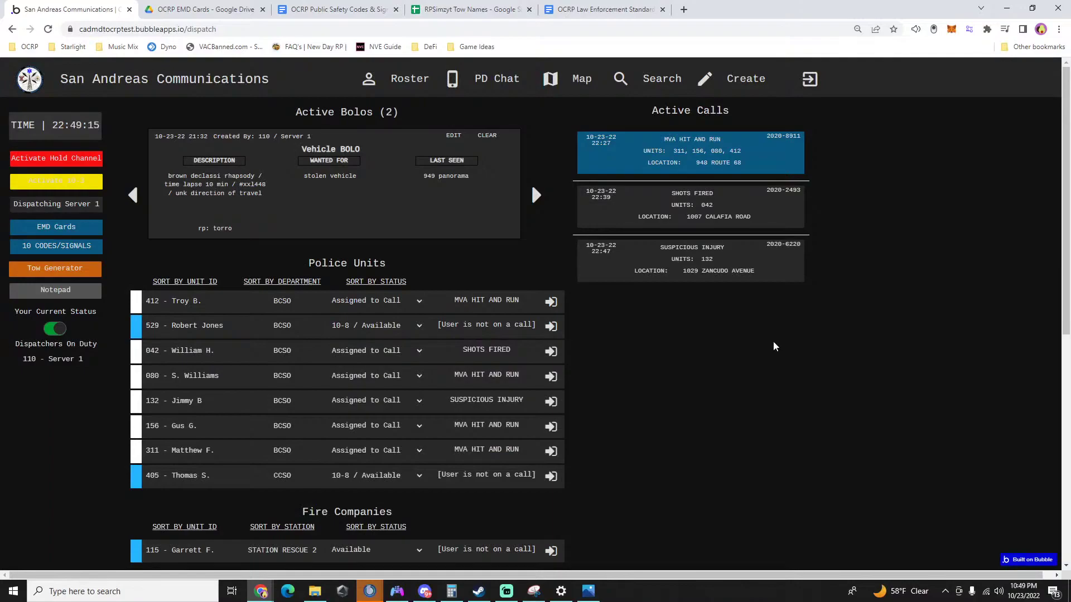
Remove unit 156 from the MVA hit and run call and close the call.
{"action": "left_click", "coordinate": [691, 161]}
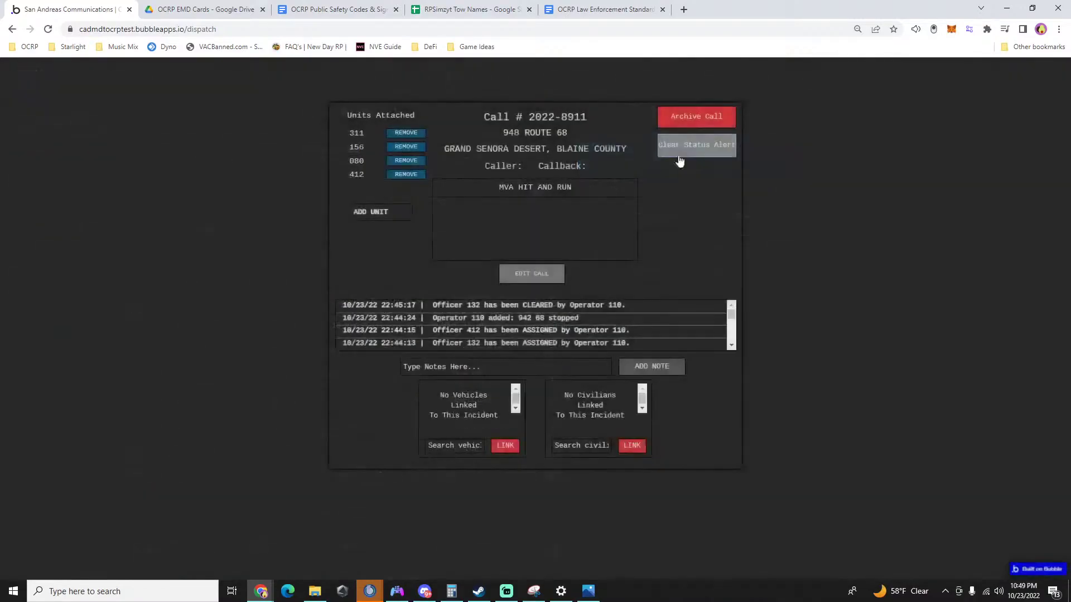
{"action": "left_click", "coordinate": [403, 150]}
{"action": "left_click", "coordinate": [878, 393]}
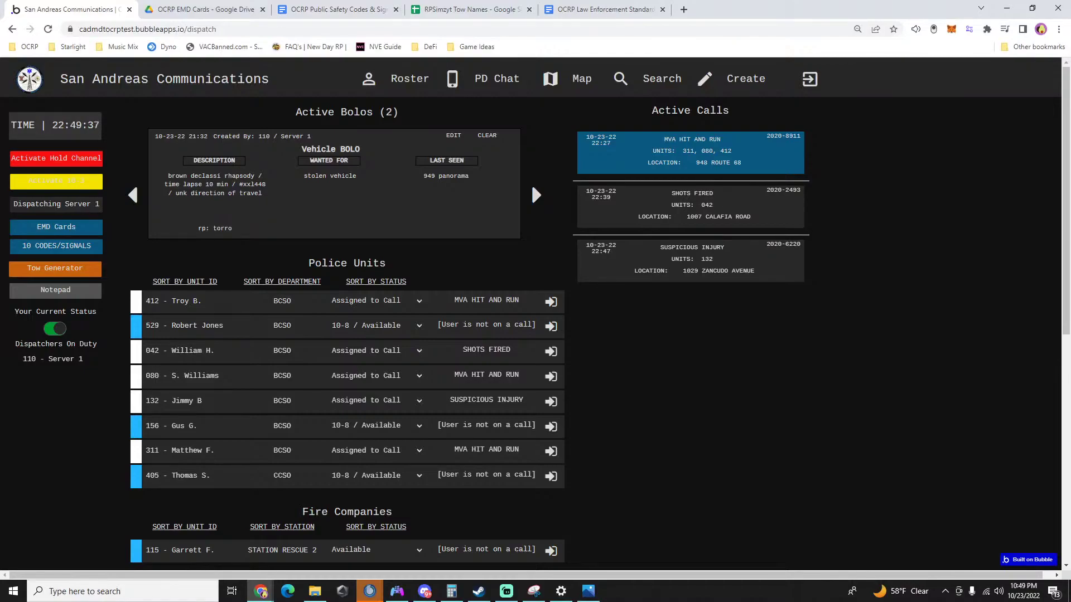
{"action": "key", "text": "alt+Tab"}
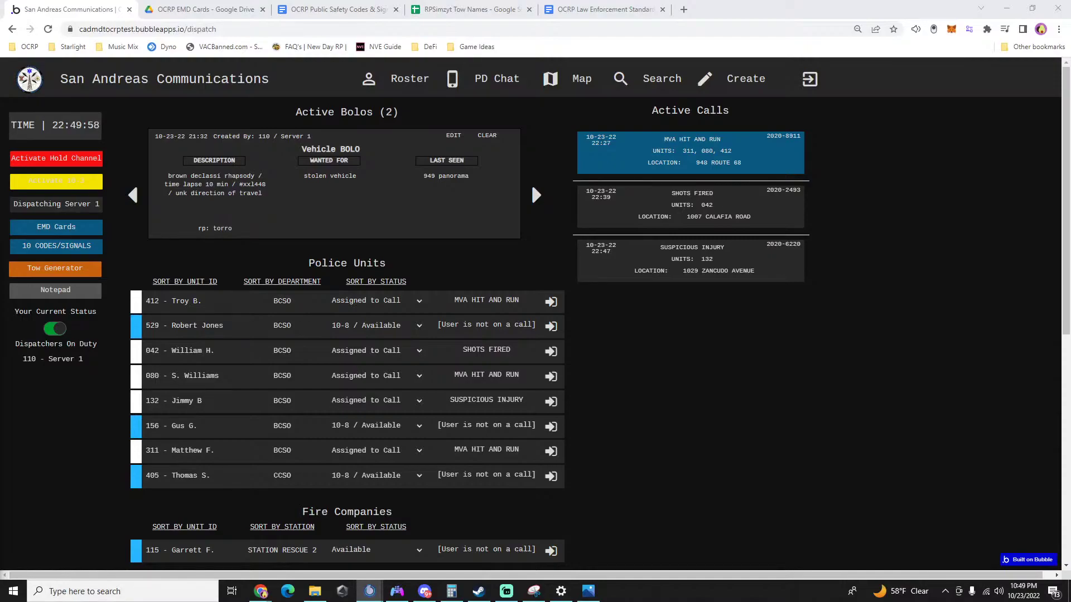
{"action": "left_click", "coordinate": [658, 330]}
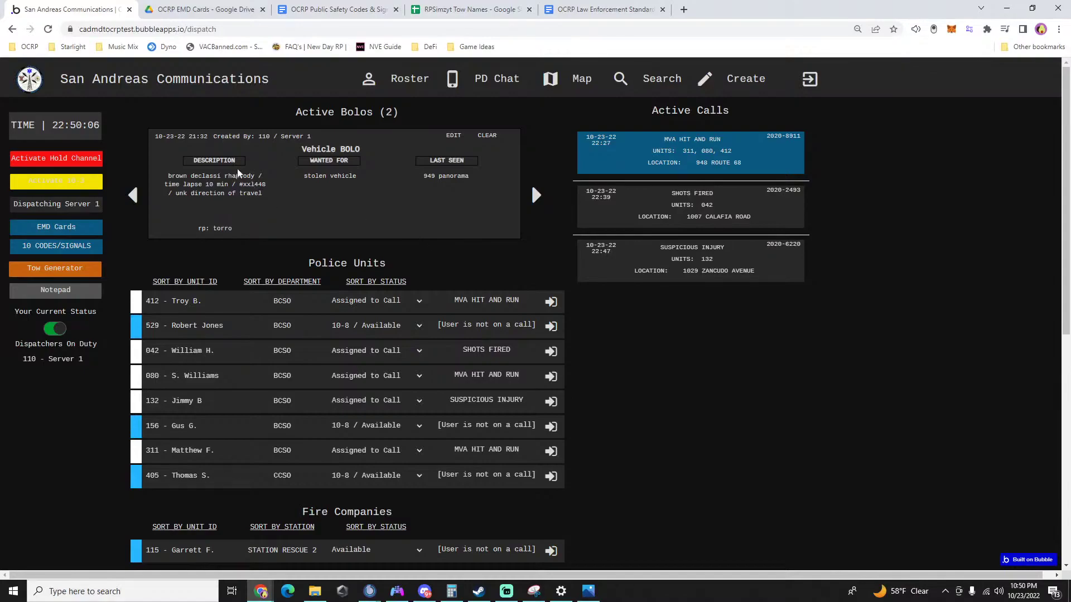
{"action": "left_click", "coordinate": [193, 30]}
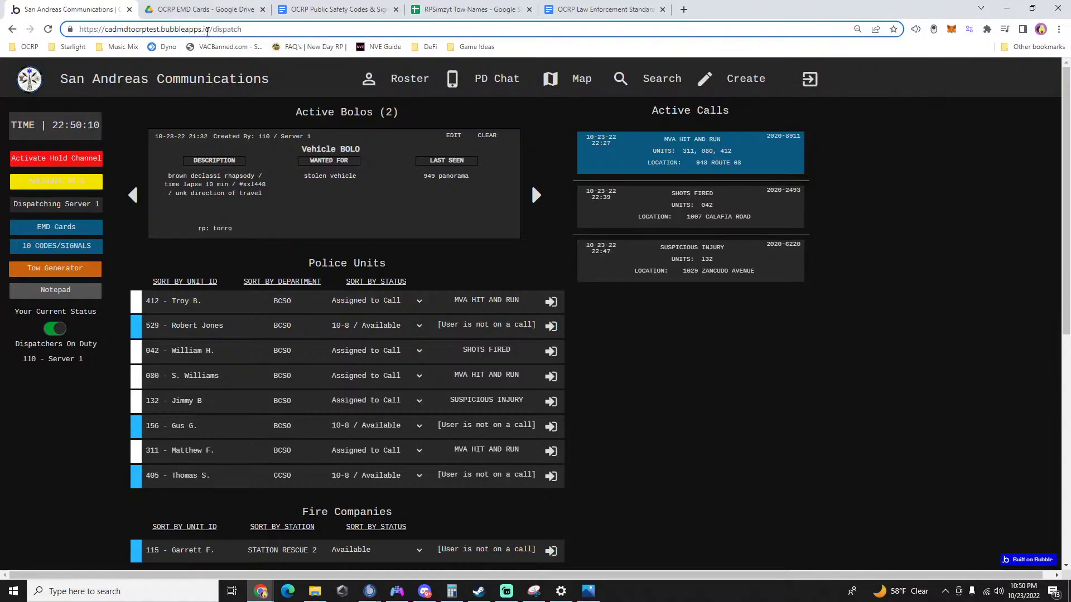
{"action": "left_click_drag", "start_coordinate": [209, 30], "coordinate": [21, 30]}
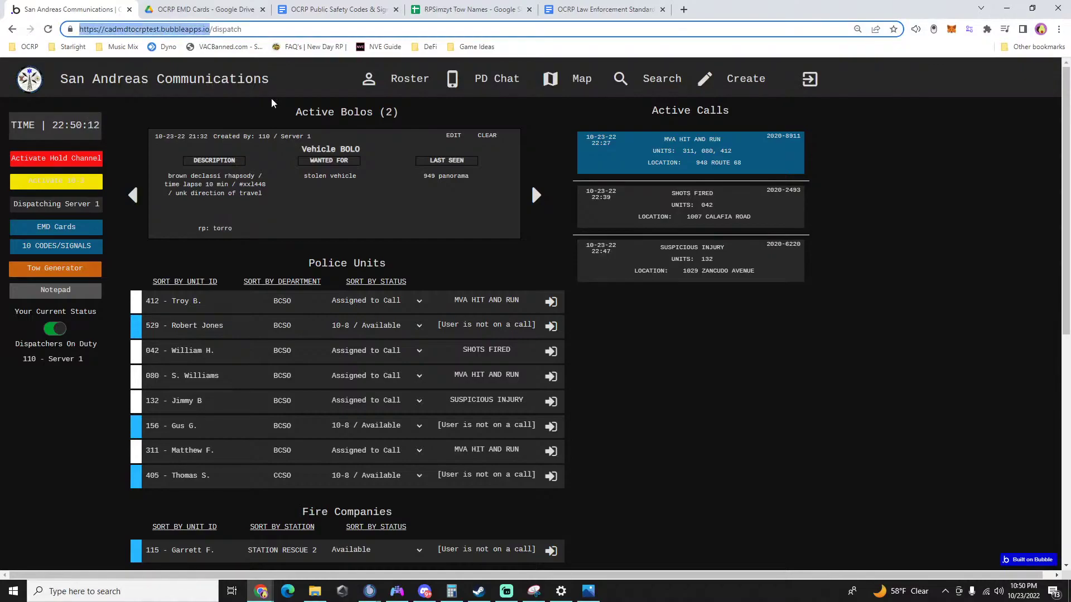
{"action": "left_click", "coordinate": [728, 359]}
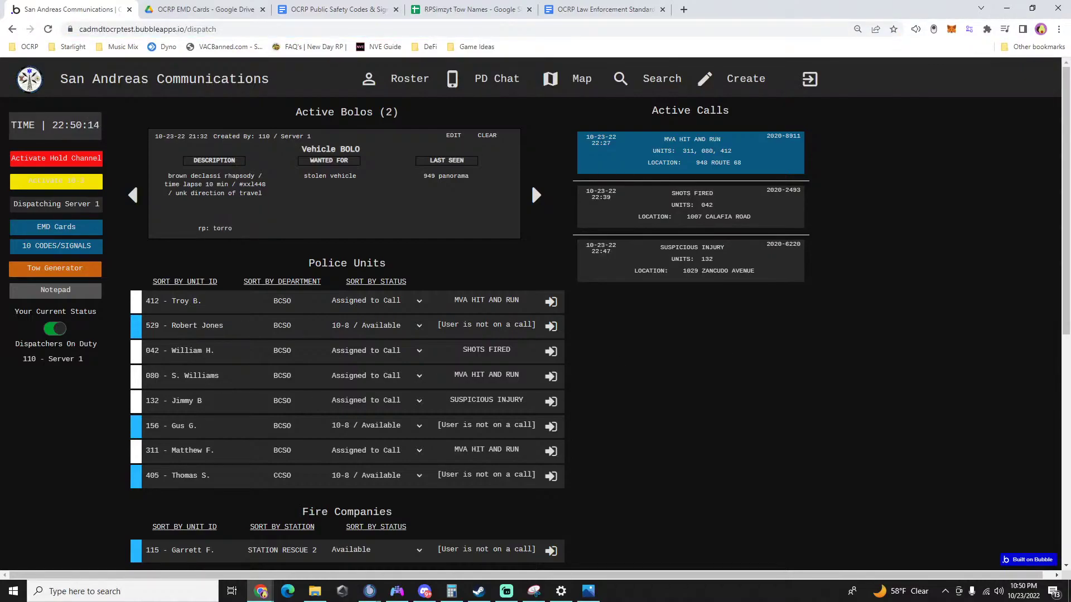
{"action": "key", "text": "alt+Tab"}
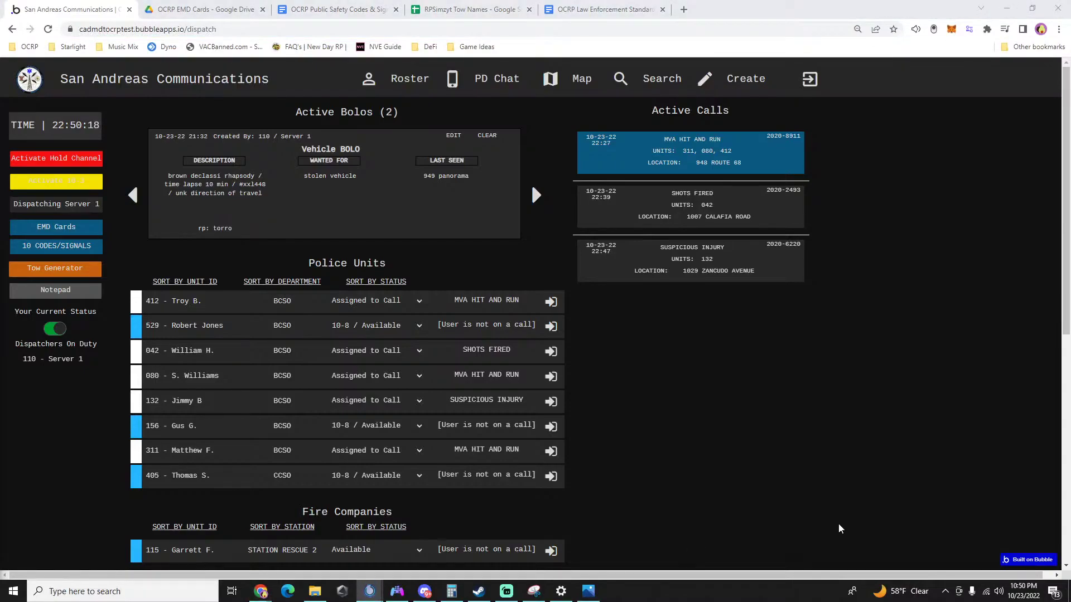
{"action": "left_click", "coordinate": [720, 354]}
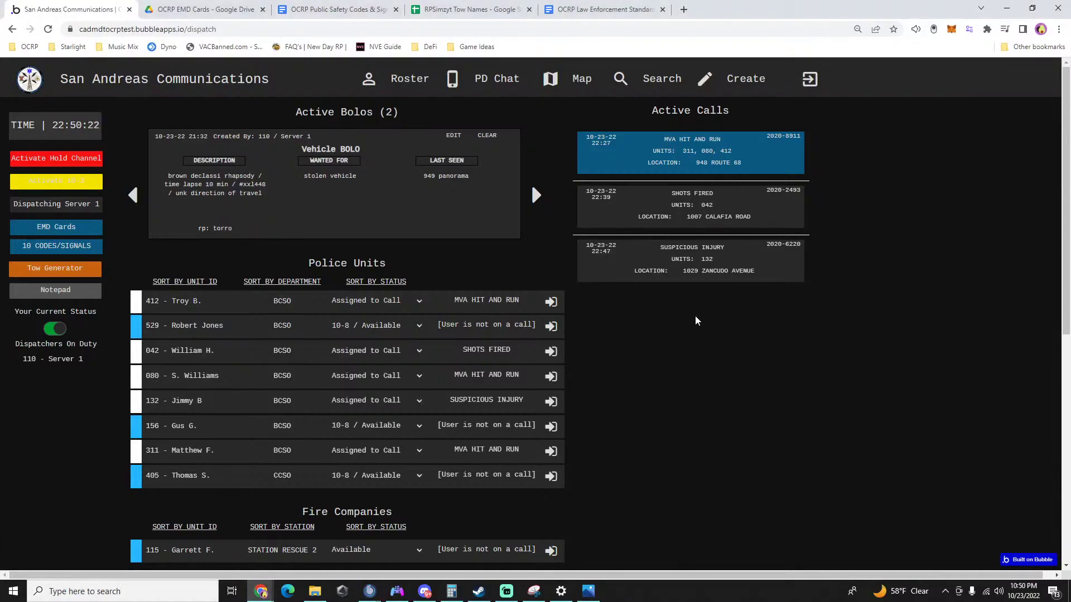
Archive the MVA hit and run call and show the next active BOLO.
{"action": "left_click", "coordinate": [687, 157]}
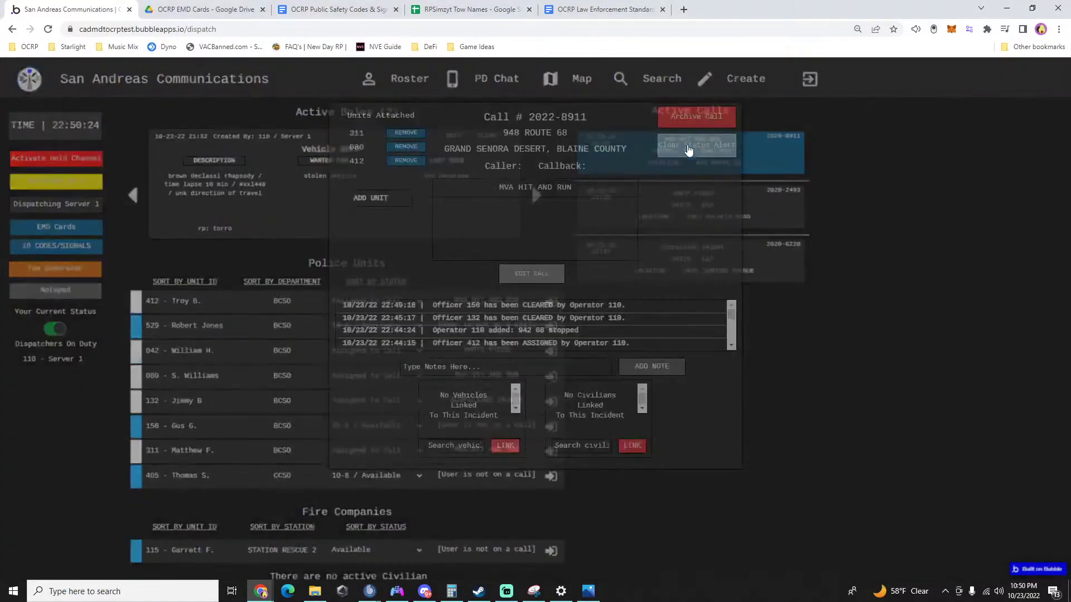
{"action": "left_click", "coordinate": [699, 114]}
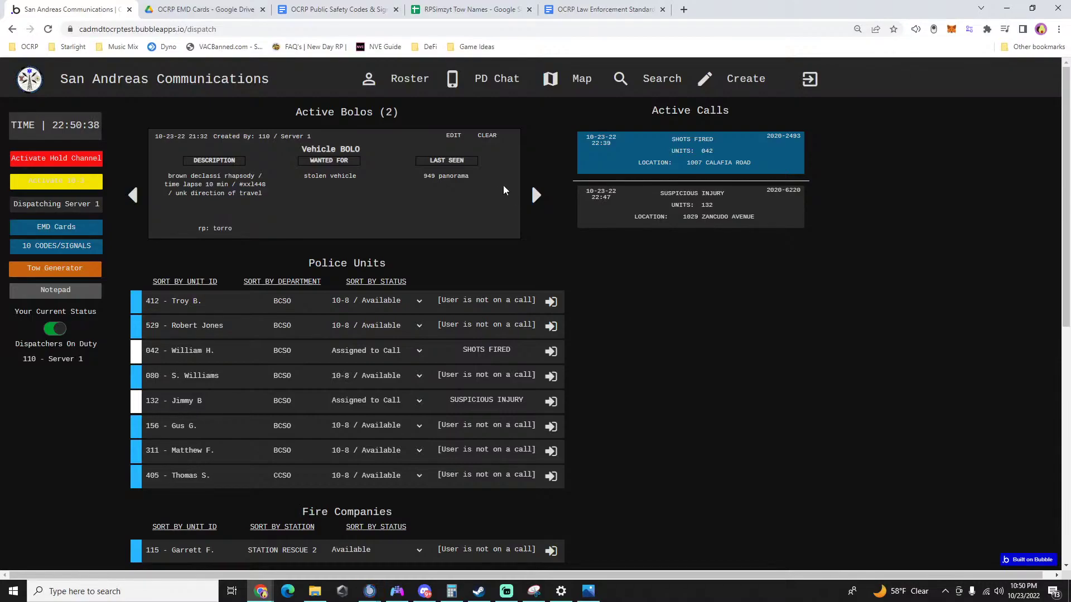
{"action": "left_click", "coordinate": [532, 195]}
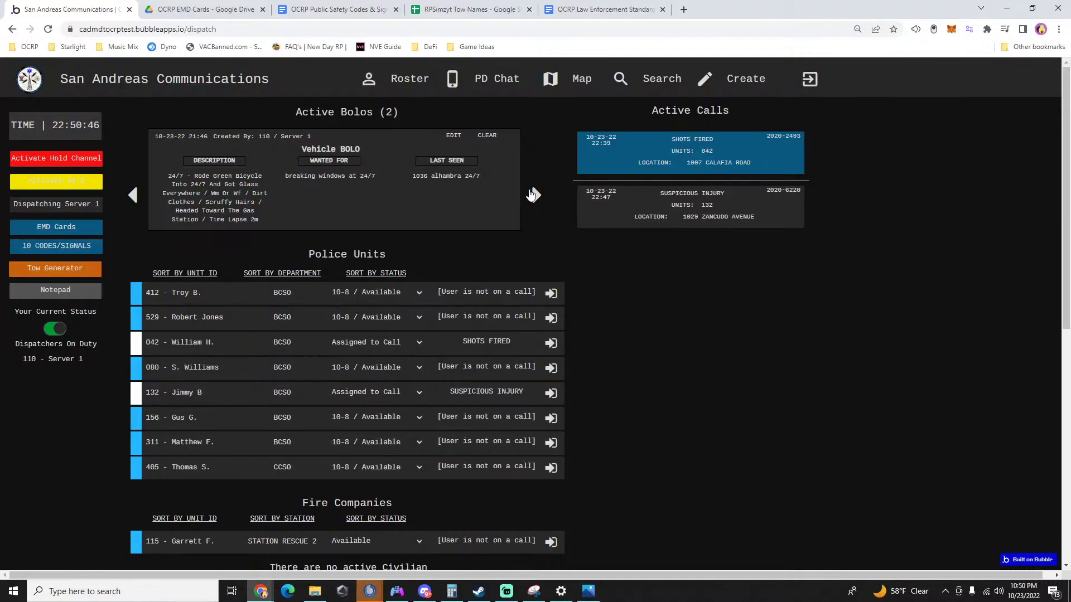
Assign unit 156 to the suspicious injury call and close the call.
{"action": "left_click", "coordinate": [718, 202]}
{"action": "type", "text": "156"}
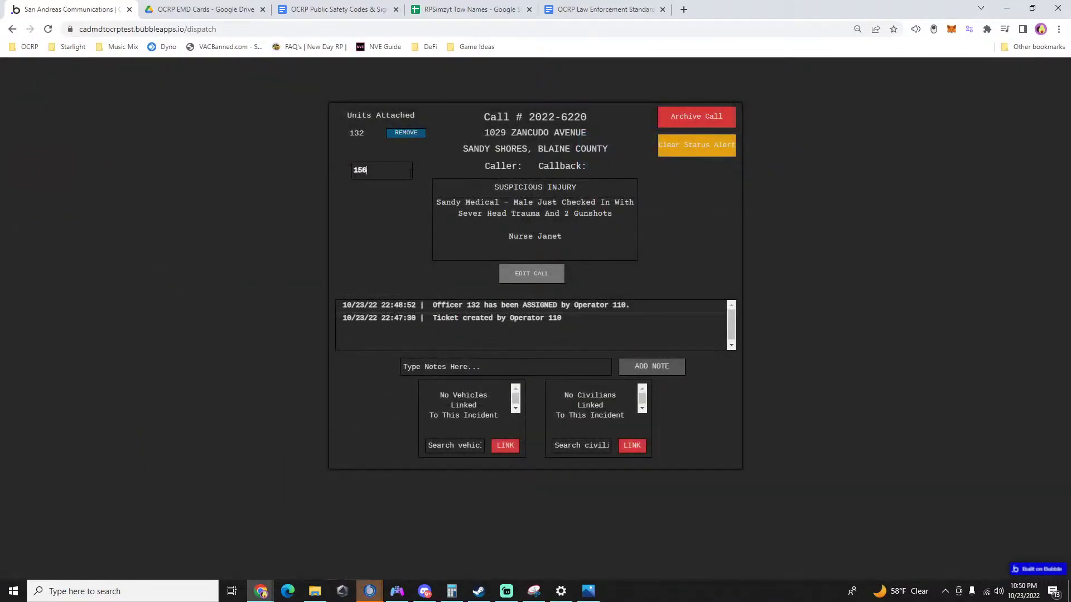
{"action": "key", "text": "Return"}
{"action": "left_click", "coordinate": [859, 330]}
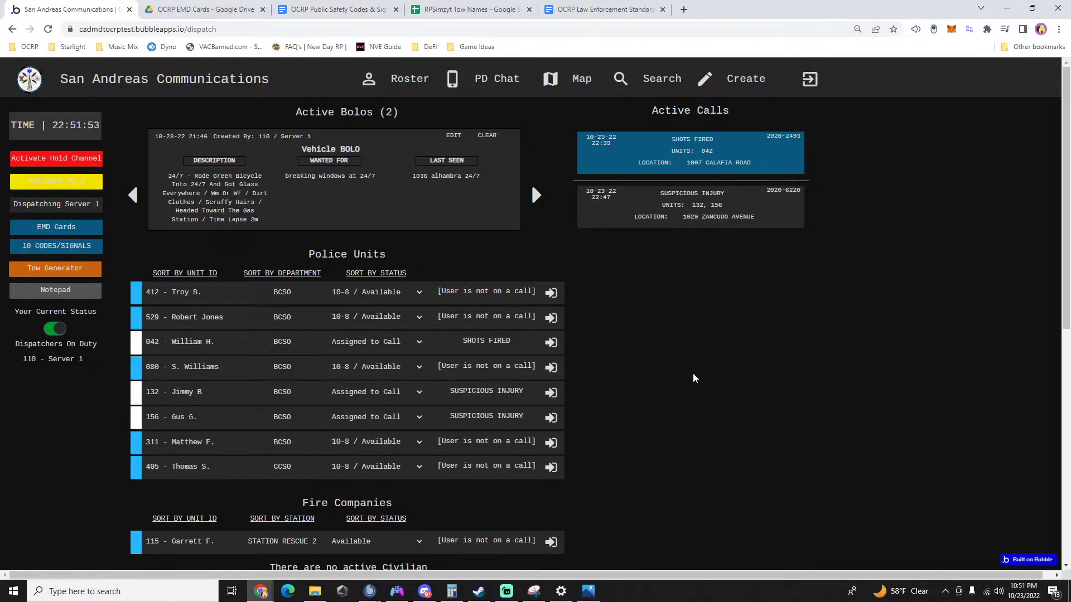
Set unit 156's status to 10-97 / On Scene and archive the shots fired call.
{"action": "left_click", "coordinate": [365, 418]}
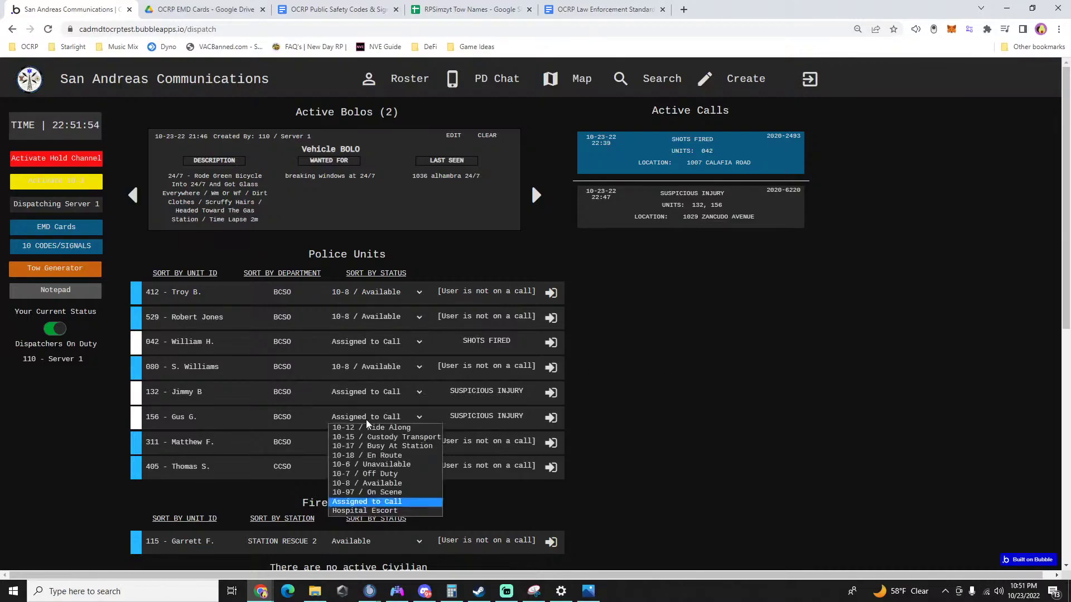
{"action": "left_click", "coordinate": [353, 493]}
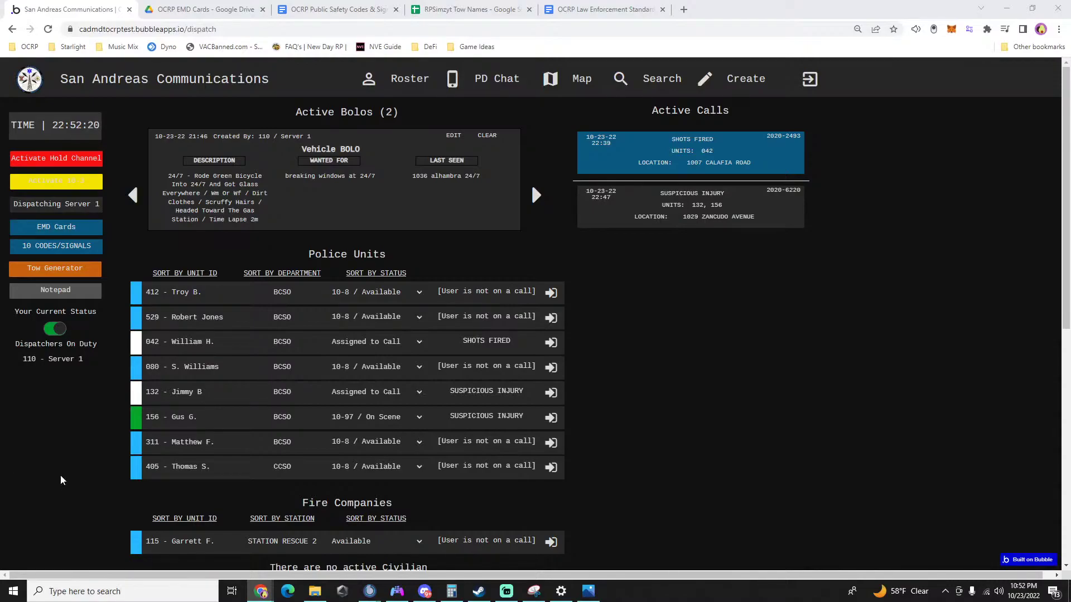
{"action": "left_click", "coordinate": [709, 159]}
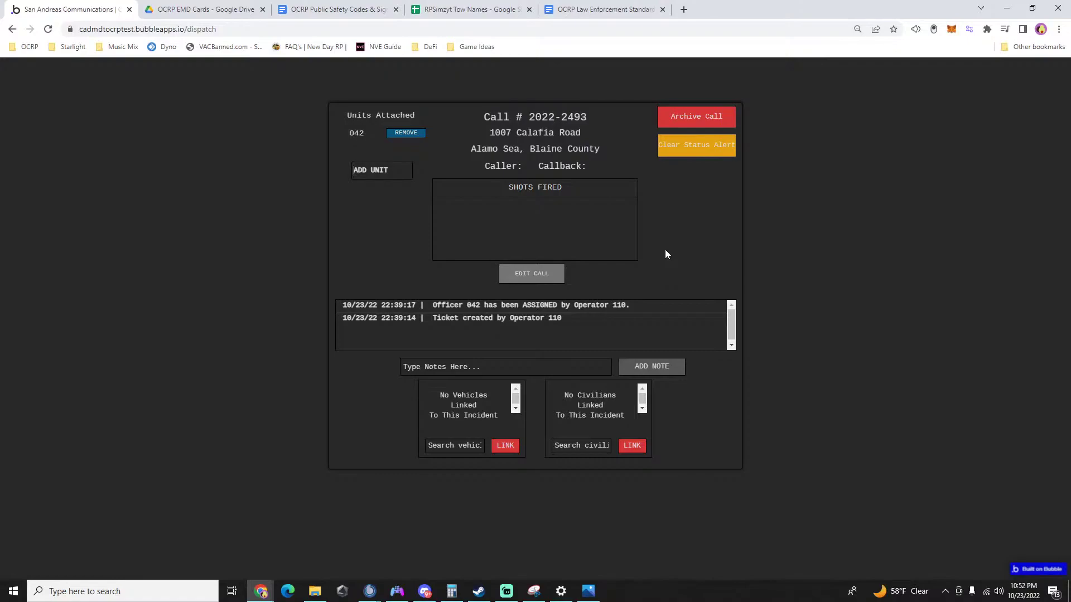
{"action": "left_click", "coordinate": [682, 122]}
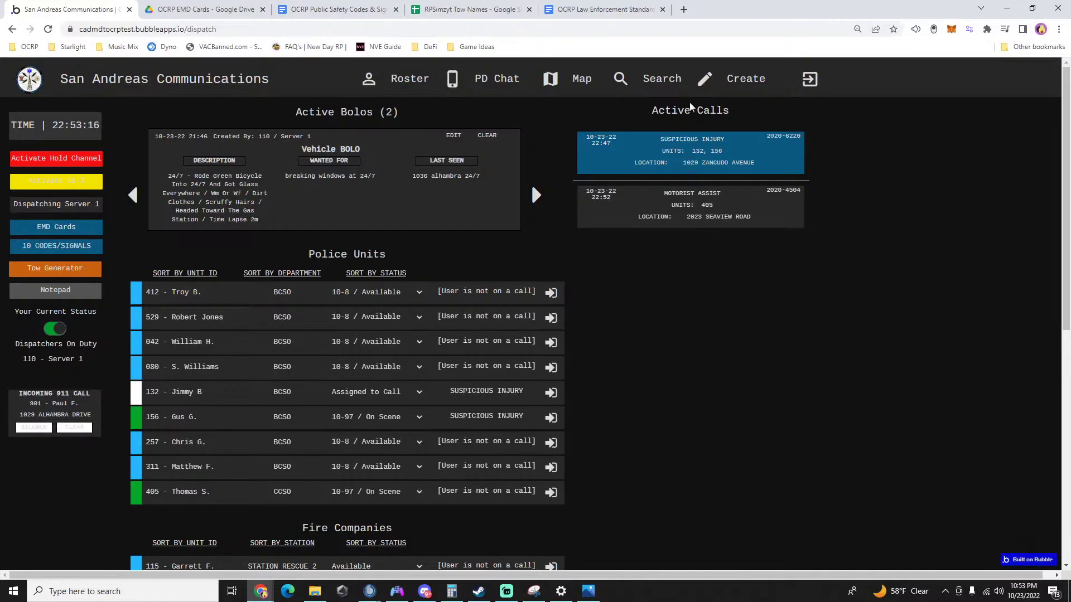
Start a new call with nature 10-31, street Panorama Drive, postal 1020 and the notes "311/080 / nb".
{"action": "left_click", "coordinate": [732, 89]}
{"action": "left_click", "coordinate": [734, 113]}
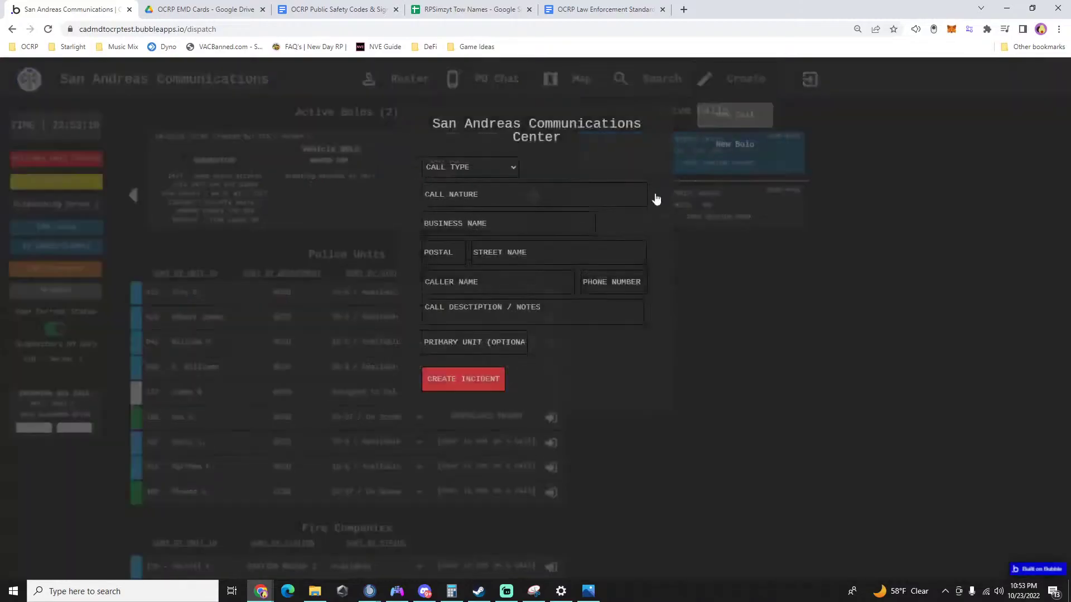
{"action": "type", "text": "311"}
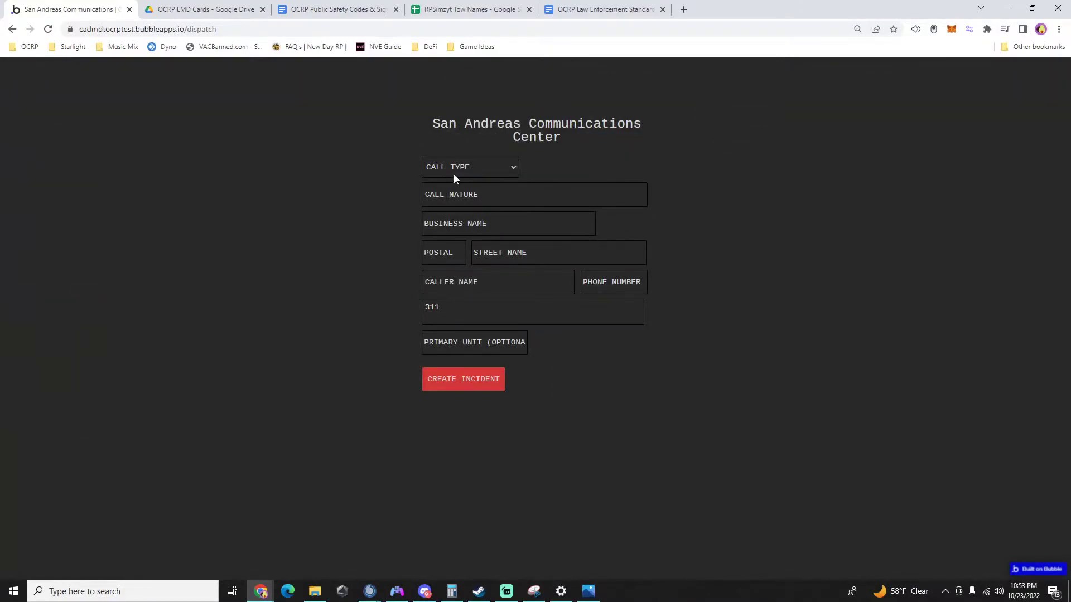
{"action": "left_click", "coordinate": [453, 199]}
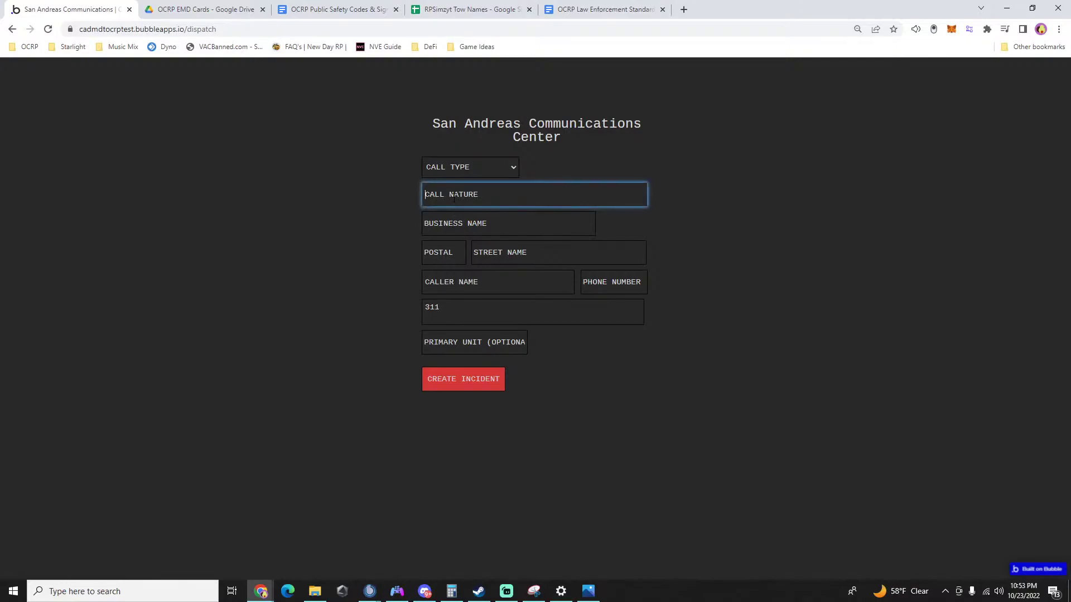
{"action": "type", "text": "10-31"}
{"action": "left_click", "coordinate": [489, 255]}
{"action": "type", "text": "panorama Drive"}
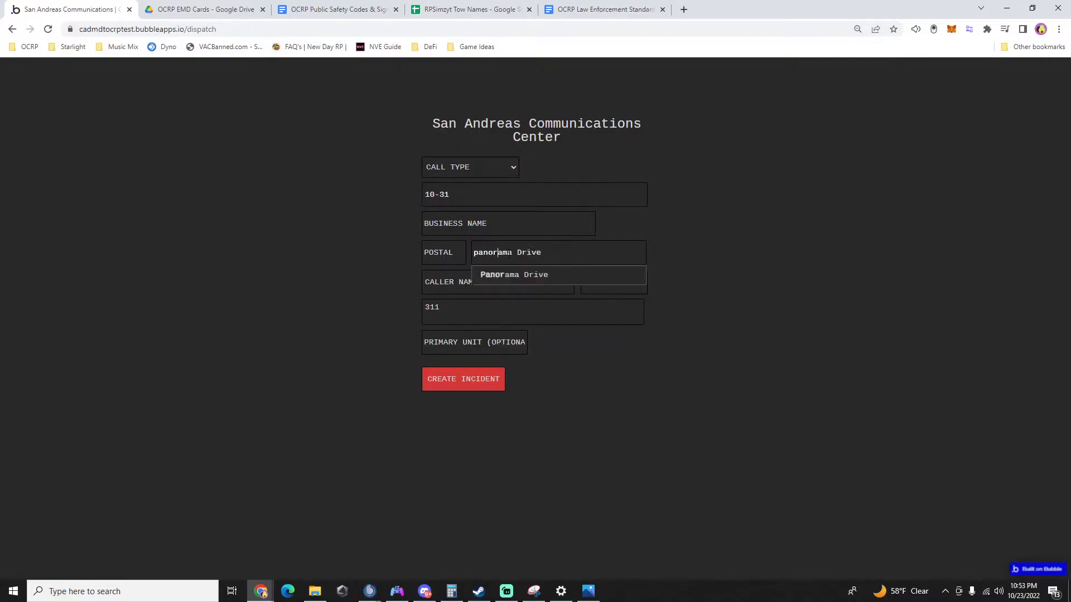
{"action": "left_click", "coordinate": [535, 273]}
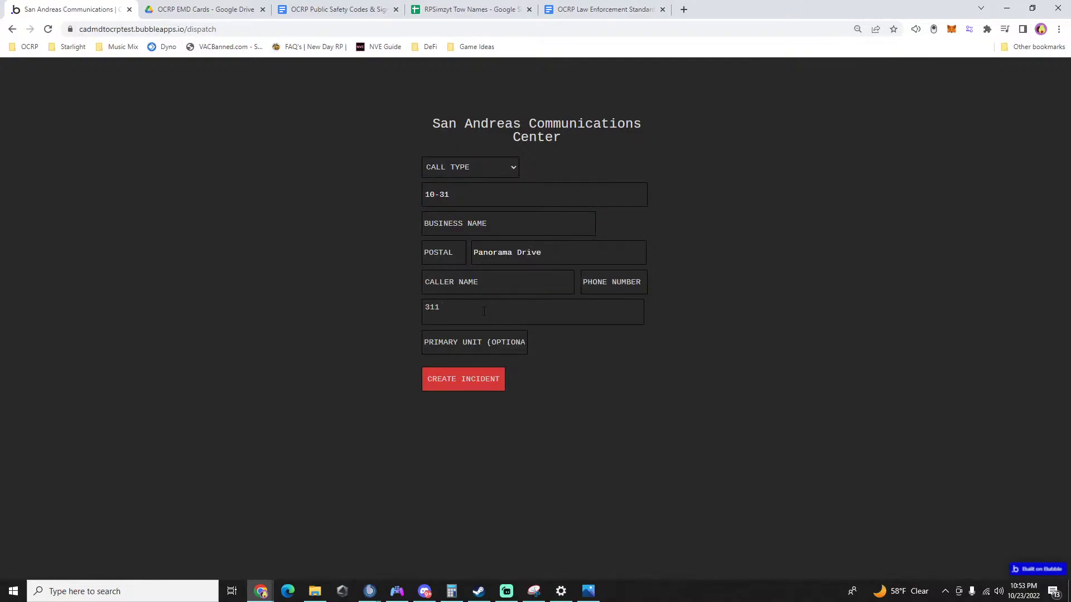
{"action": "type", "text": "1/080 / nb"}
{"action": "left_click", "coordinate": [450, 252]}
{"action": "type", "text": "1020"}
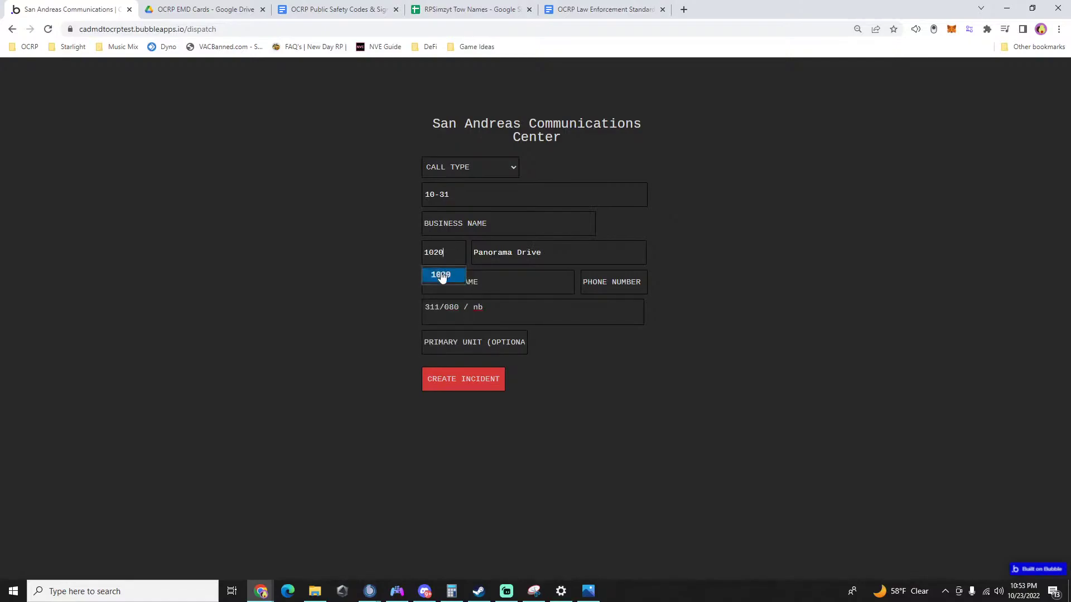
{"action": "left_click", "coordinate": [441, 275]}
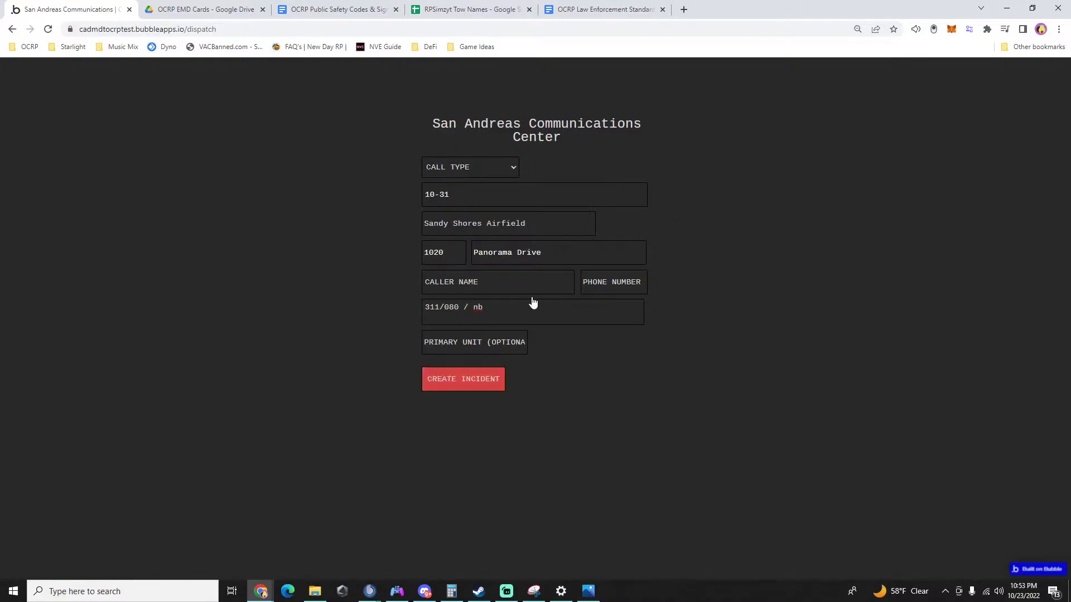
Set the new call's type to Police and create the incident.
{"action": "left_click", "coordinate": [442, 172]}
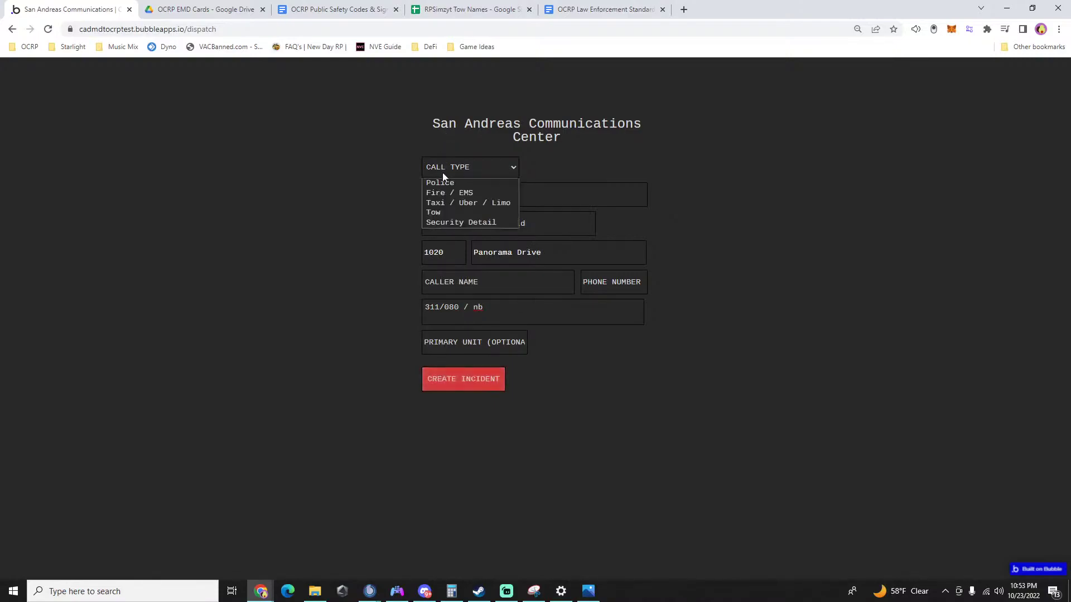
{"action": "left_click", "coordinate": [443, 174]}
{"action": "left_click", "coordinate": [442, 170]}
{"action": "left_click", "coordinate": [439, 184]}
{"action": "left_click", "coordinate": [471, 381]}
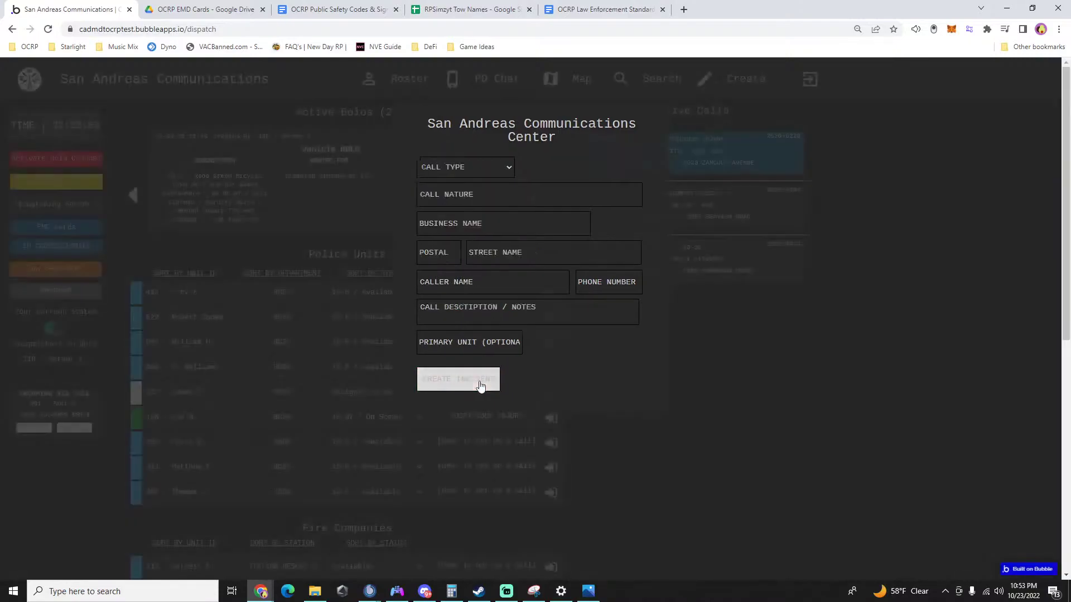
Assign units 311 and 080 to the 10-31 call and close the call.
{"action": "type", "text": "311"}
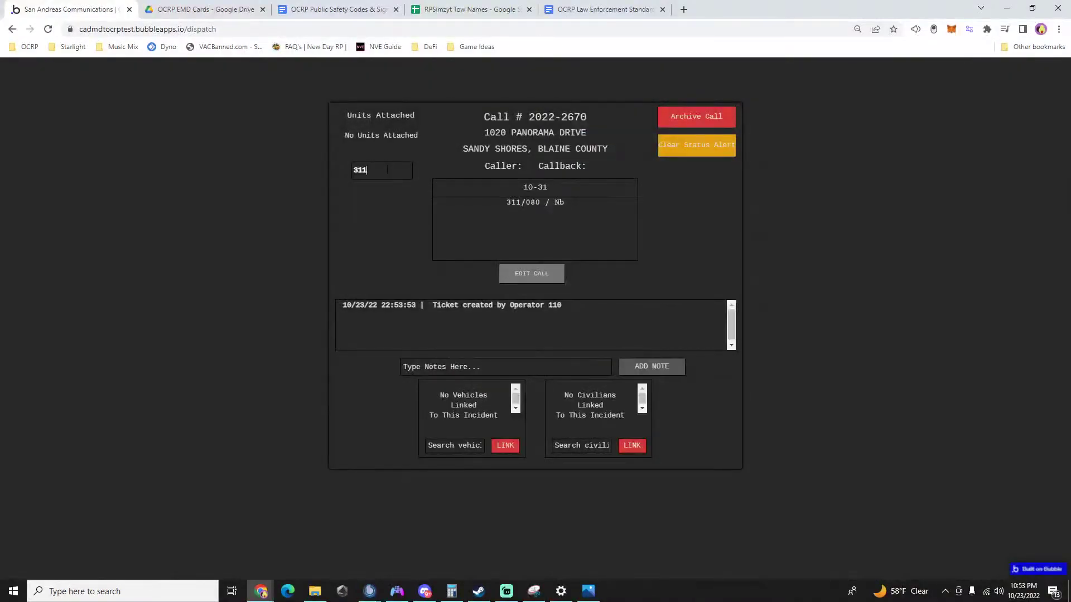
{"action": "left_click", "coordinate": [378, 189]}
{"action": "type", "text": "080"}
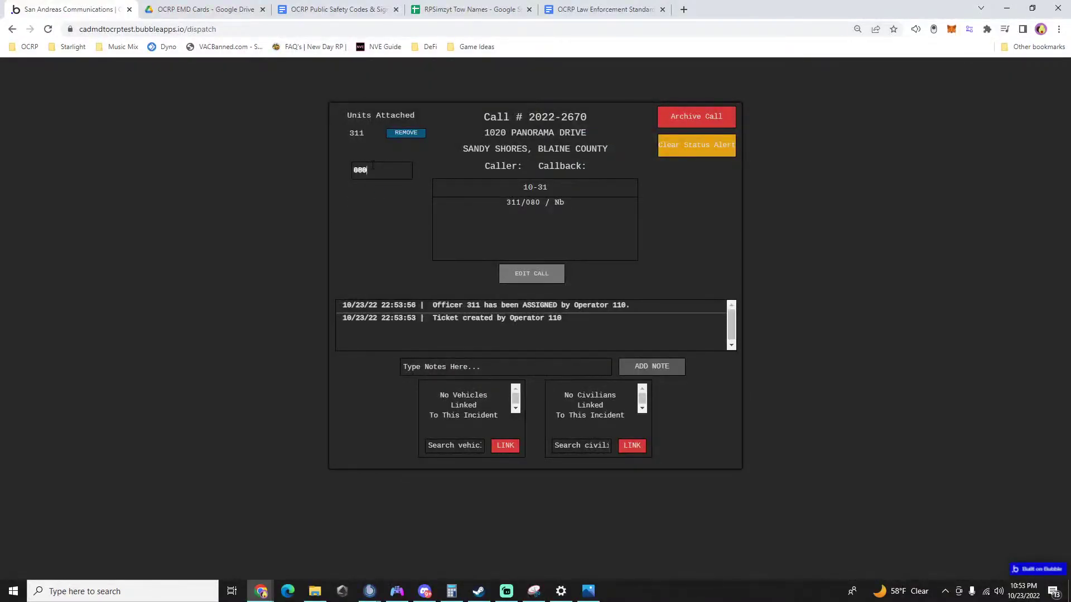
{"action": "left_click", "coordinate": [378, 190]}
{"action": "left_click", "coordinate": [916, 347]}
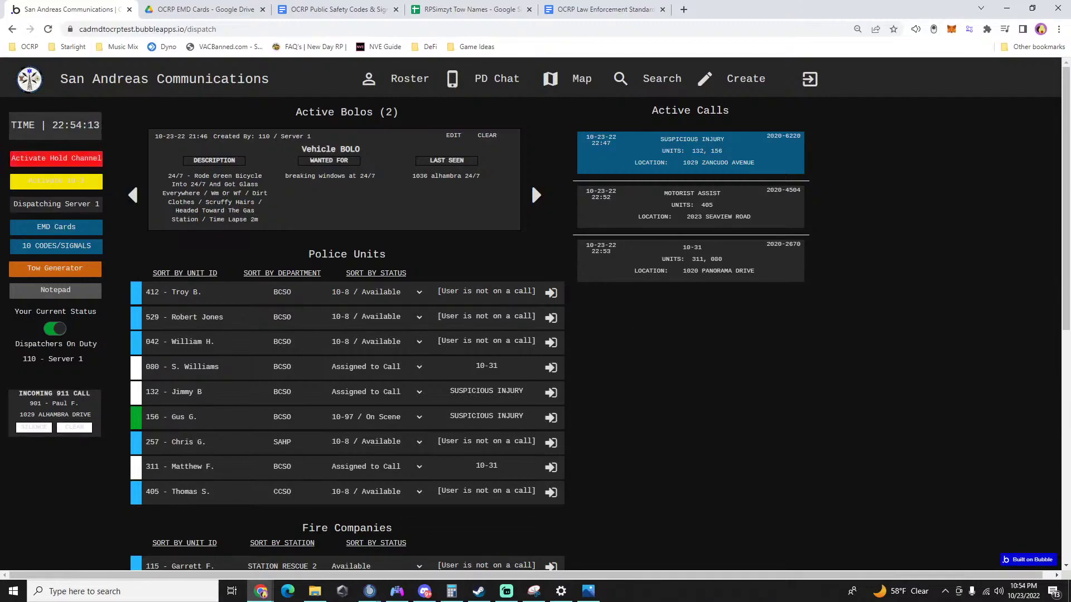
Reopen the 10-31 call and assign units 412, 042 and 529 to it.
{"action": "key", "text": "alt+Tab"}
{"action": "left_click", "coordinate": [614, 274]}
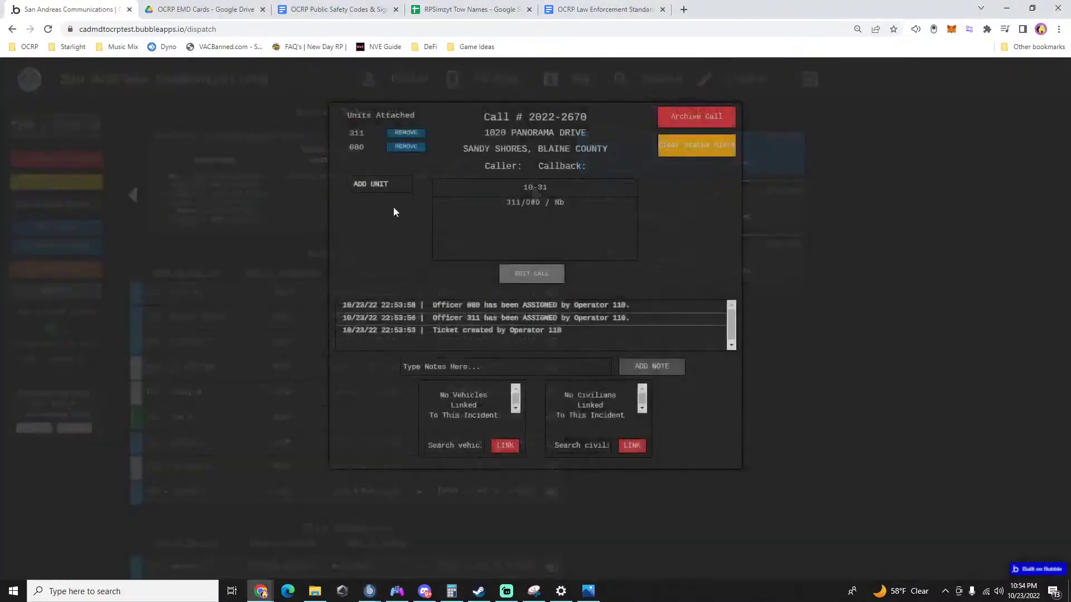
{"action": "left_click", "coordinate": [367, 183]}
{"action": "type", "text": "1"}
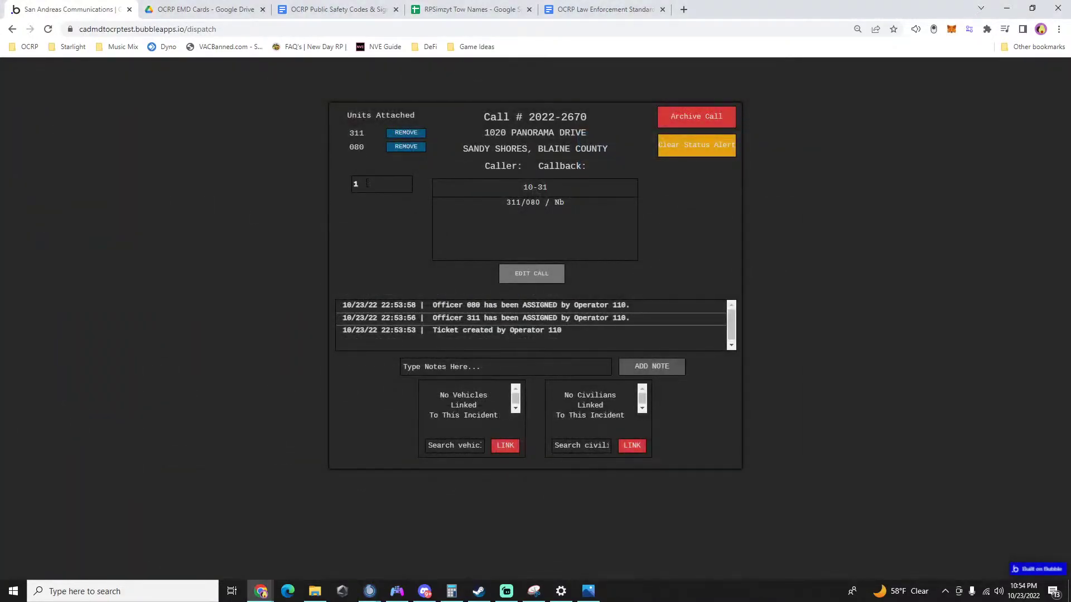
{"action": "key", "text": "BackSpace"}
{"action": "type", "text": "412"}
{"action": "key", "text": "Return"}
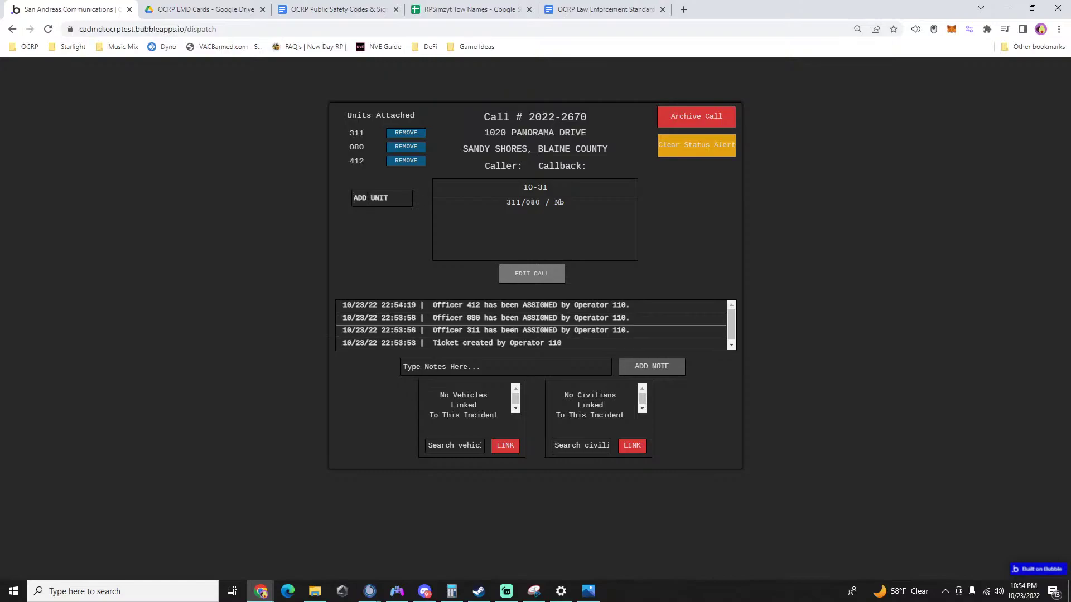
{"action": "type", "text": "042"}
{"action": "key", "text": "Return"}
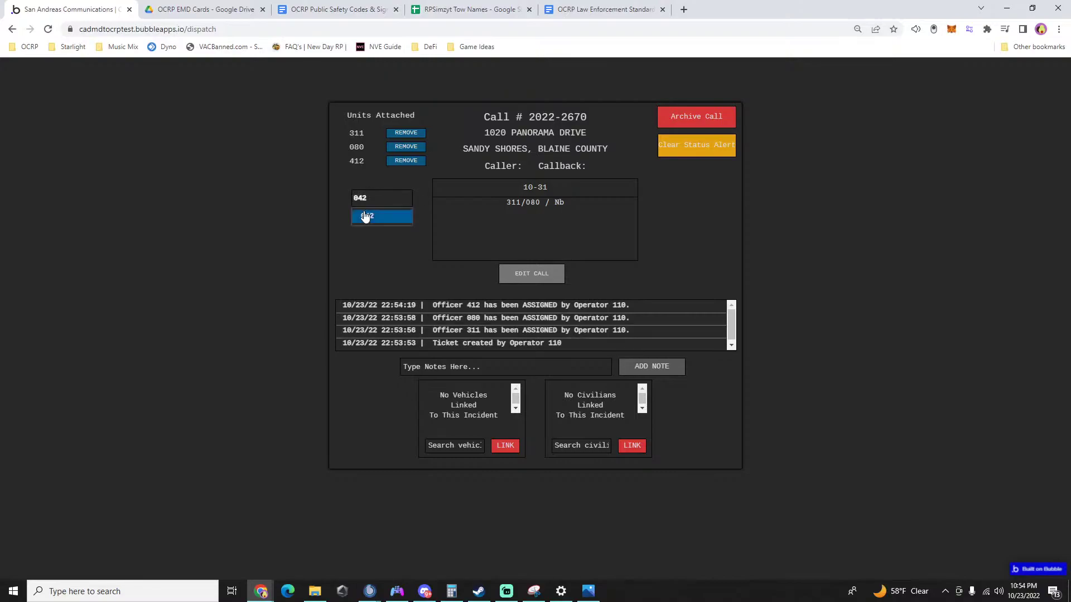
{"action": "type", "text": "529"}
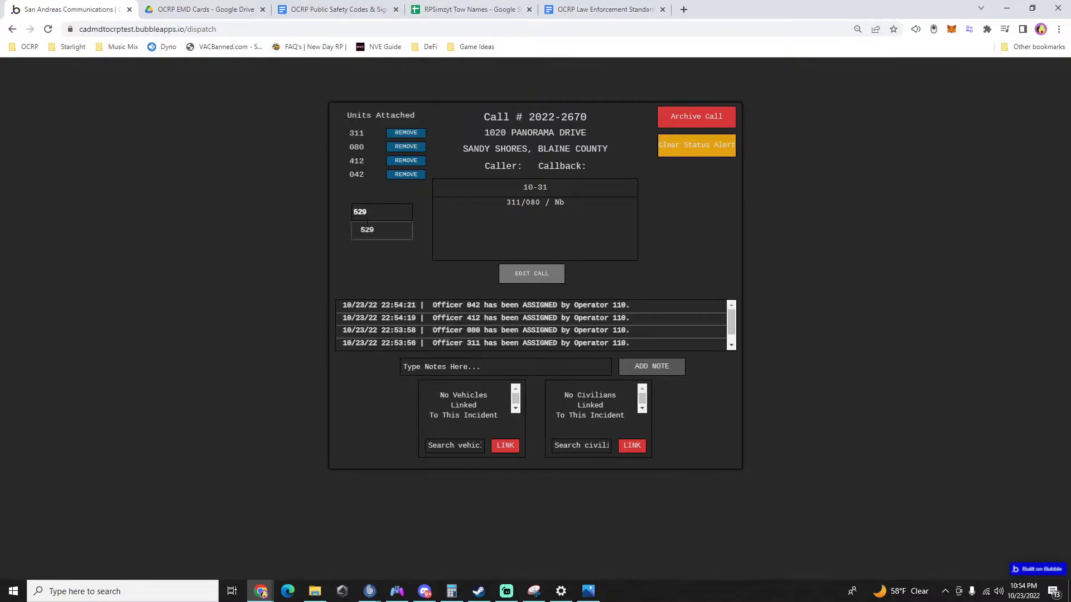
{"action": "key", "text": "Return"}
Add the note "wb alhambra" to the 10-31 call and activate the priority channel hold.
{"action": "left_click", "coordinate": [483, 365]}
{"action": "type", "text": "wb alhambra"}
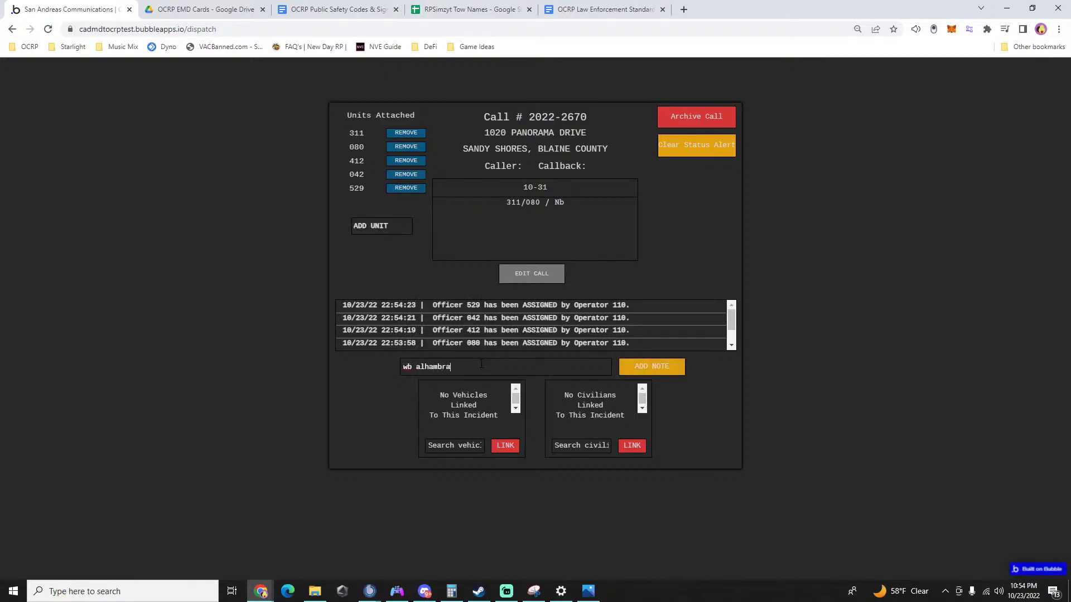
{"action": "key", "text": "Return"}
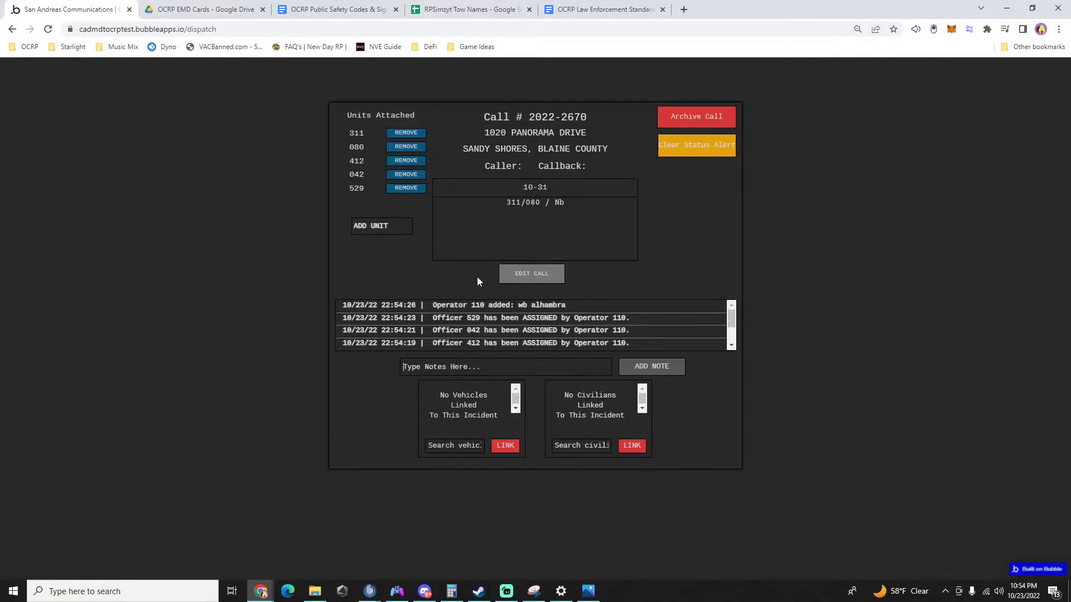
{"action": "left_click", "coordinate": [810, 311]}
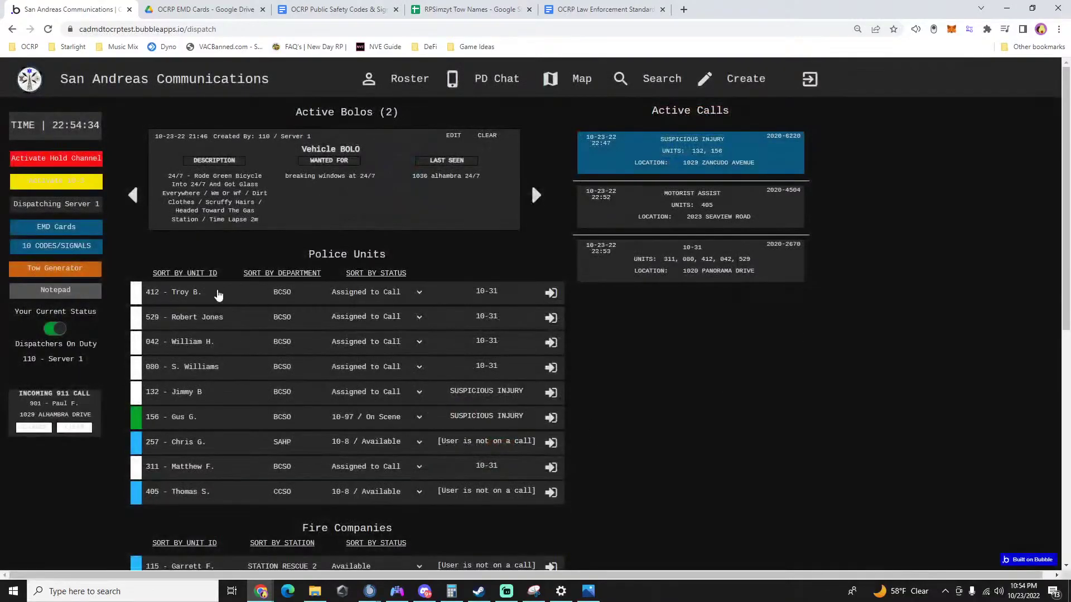
{"action": "left_click", "coordinate": [56, 158]}
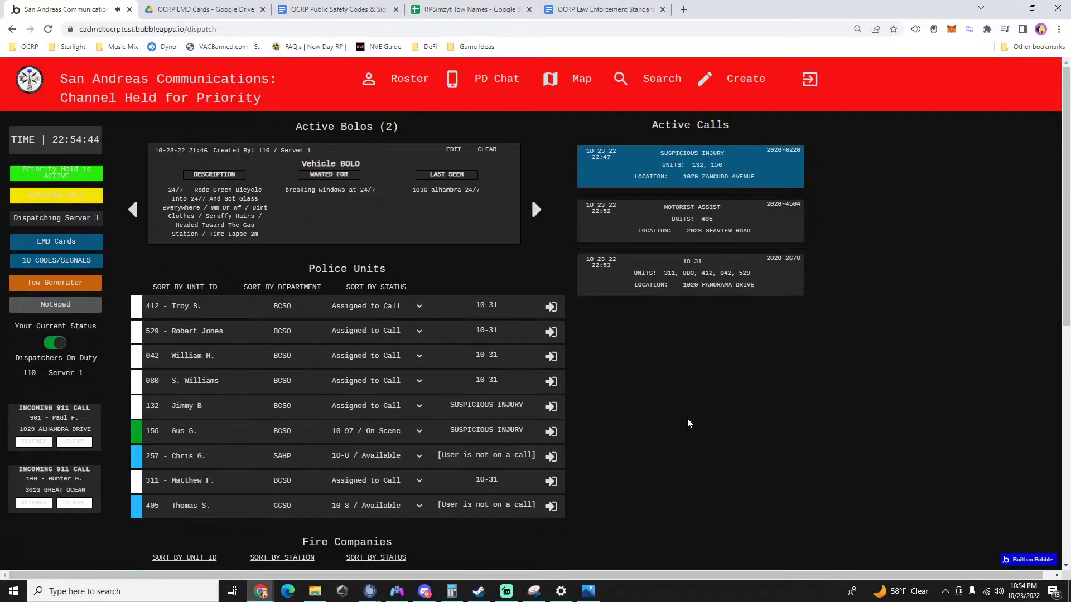
Add the notes "eb joshua" and "1025" to the 10-31 call and close the call.
{"action": "left_click", "coordinate": [675, 282]}
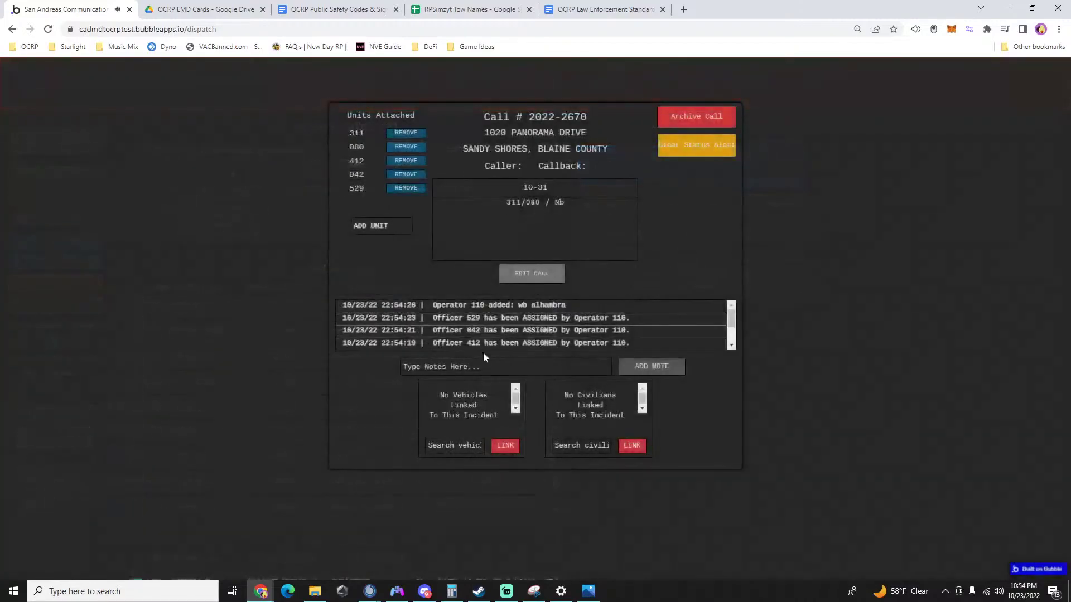
{"action": "left_click", "coordinate": [474, 364]}
{"action": "type", "text": "eb jos"}
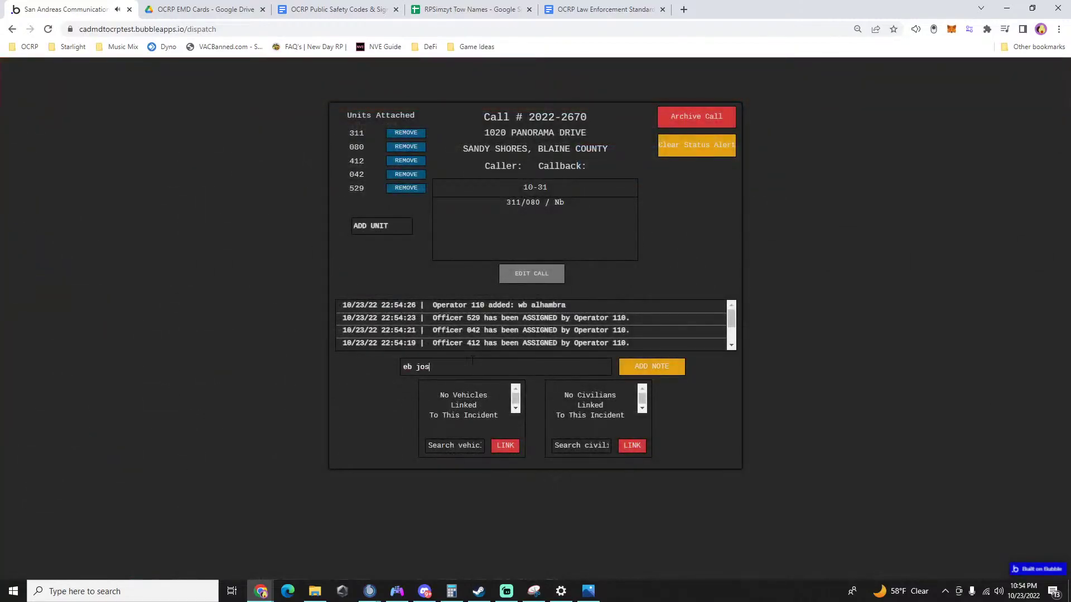
{"action": "type", "text": "hua"}
{"action": "key", "text": "Return"}
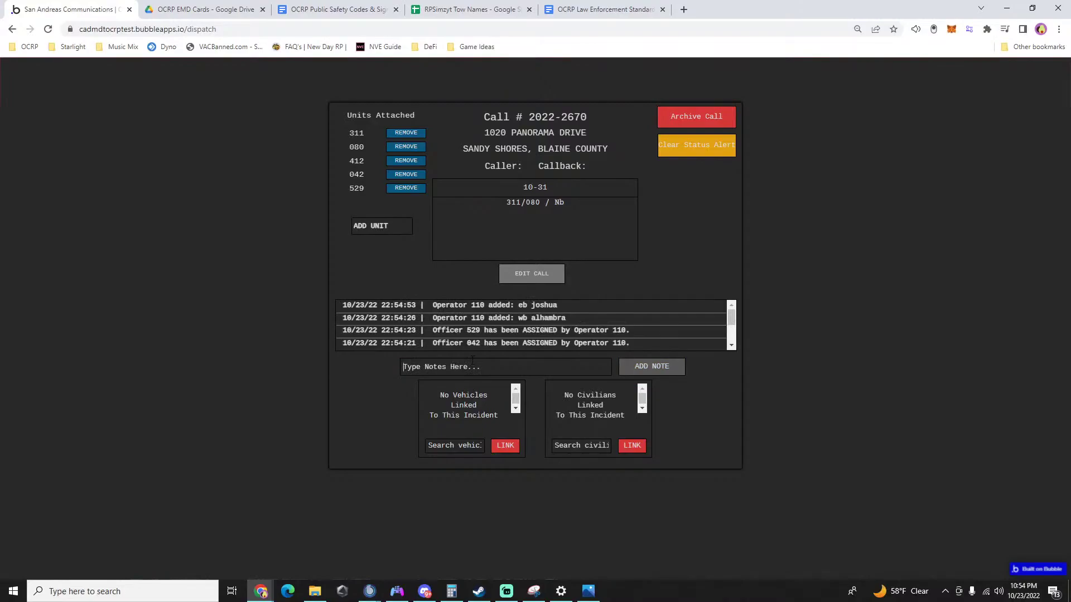
{"action": "type", "text": "1025"}
{"action": "key", "text": "Return"}
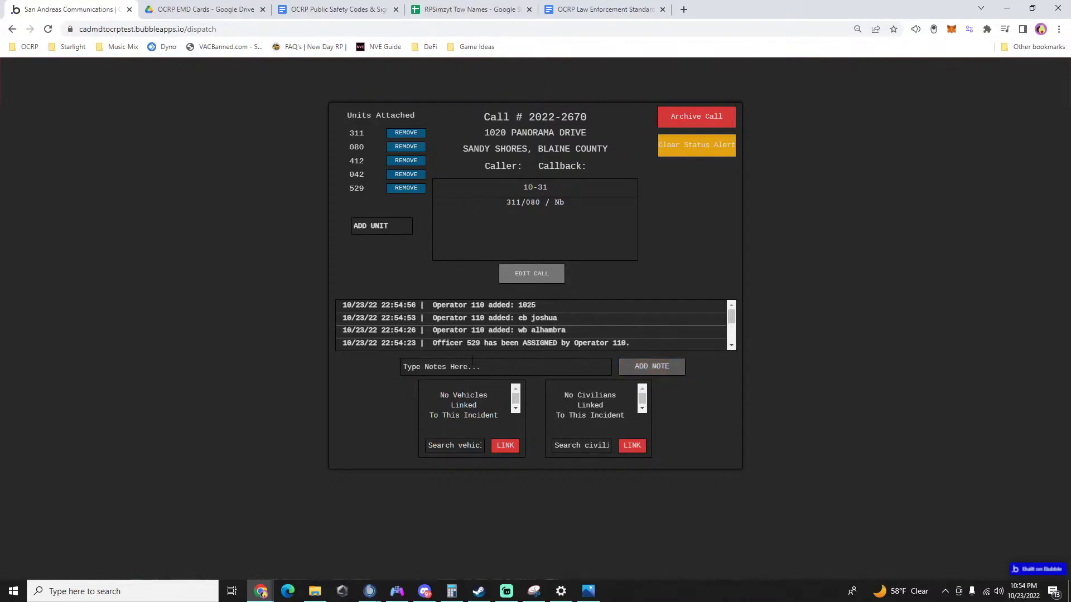
{"action": "left_click", "coordinate": [835, 380]}
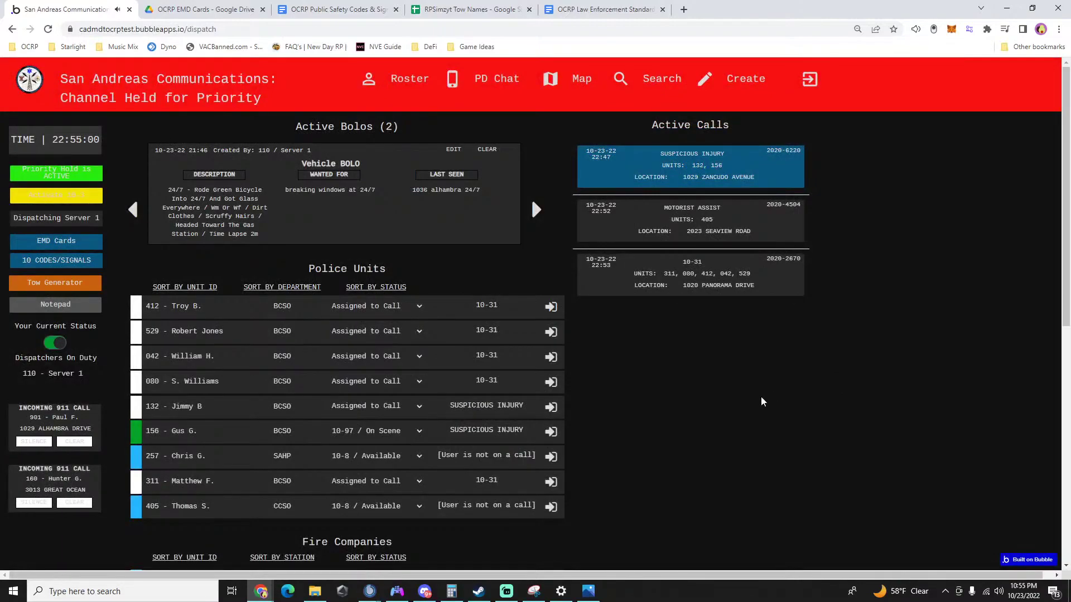
Assign unit 405 to the 10-31 call.
{"action": "left_click", "coordinate": [707, 276]}
{"action": "type", "text": "405"}
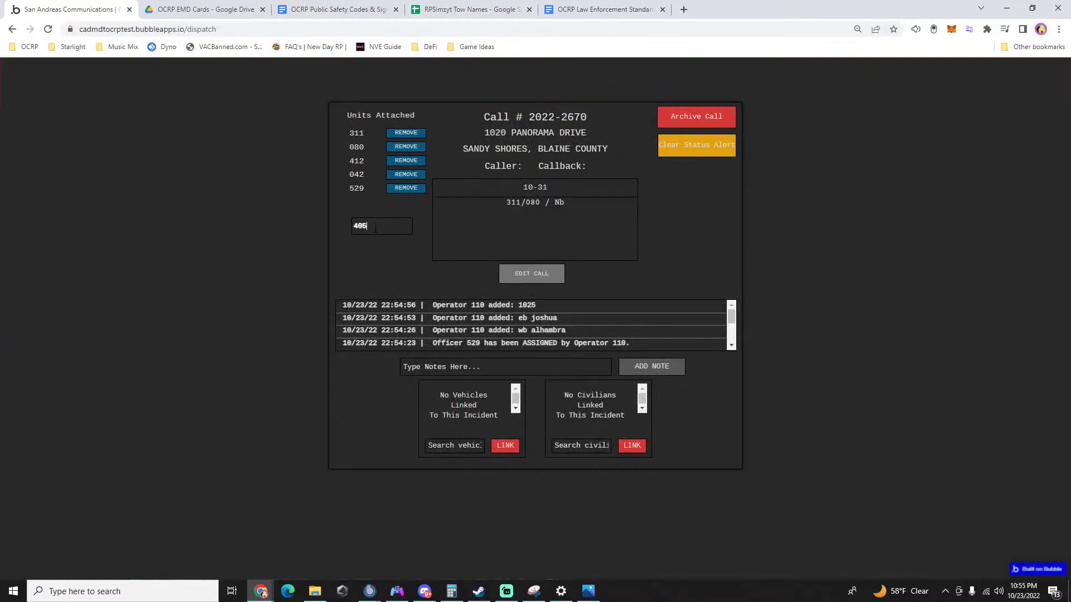
Assign unit 405 to the open 10-31 call and add the note "1039 approaching seaview".
{"action": "left_click", "coordinate": [373, 248]}
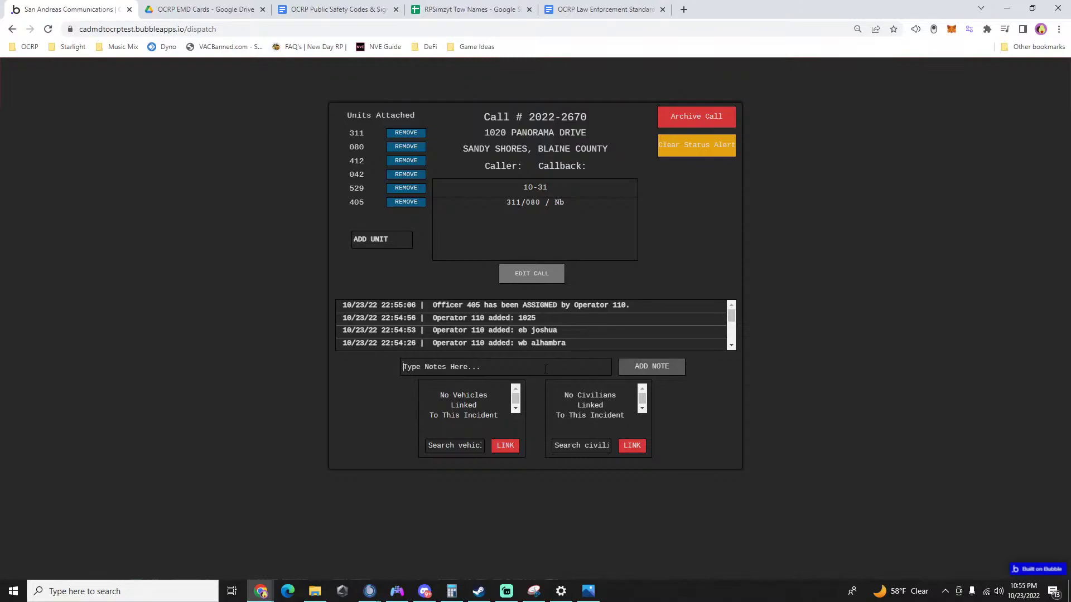
{"action": "type", "text": "a"}
{"action": "key", "text": "BackSpace"}
{"action": "type", "text": "1039"}
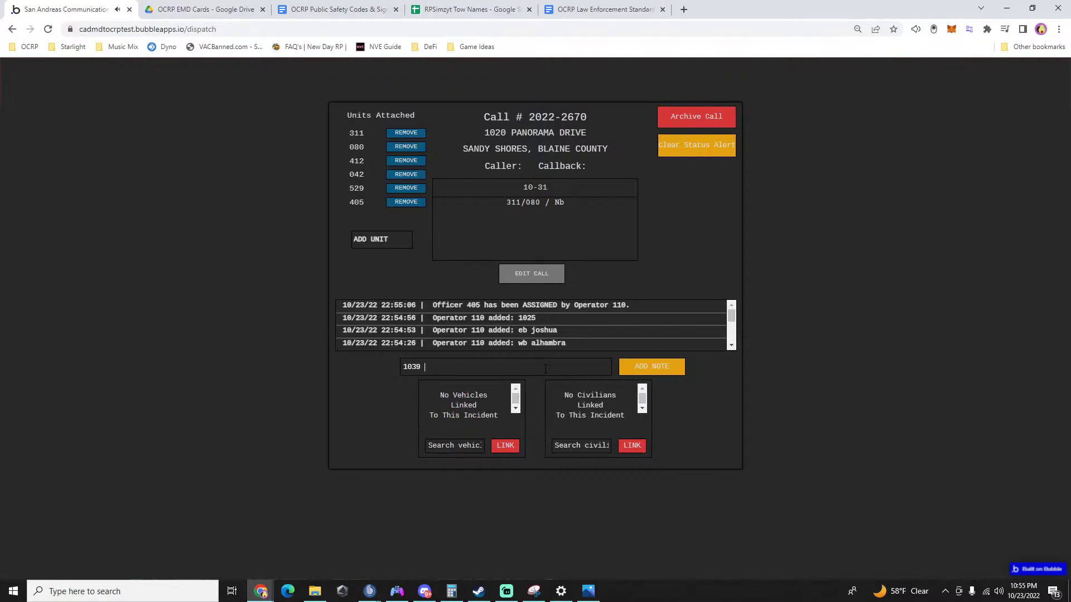
{"action": "type", "text": " approaching seaview"}
{"action": "key", "text": "Return"}
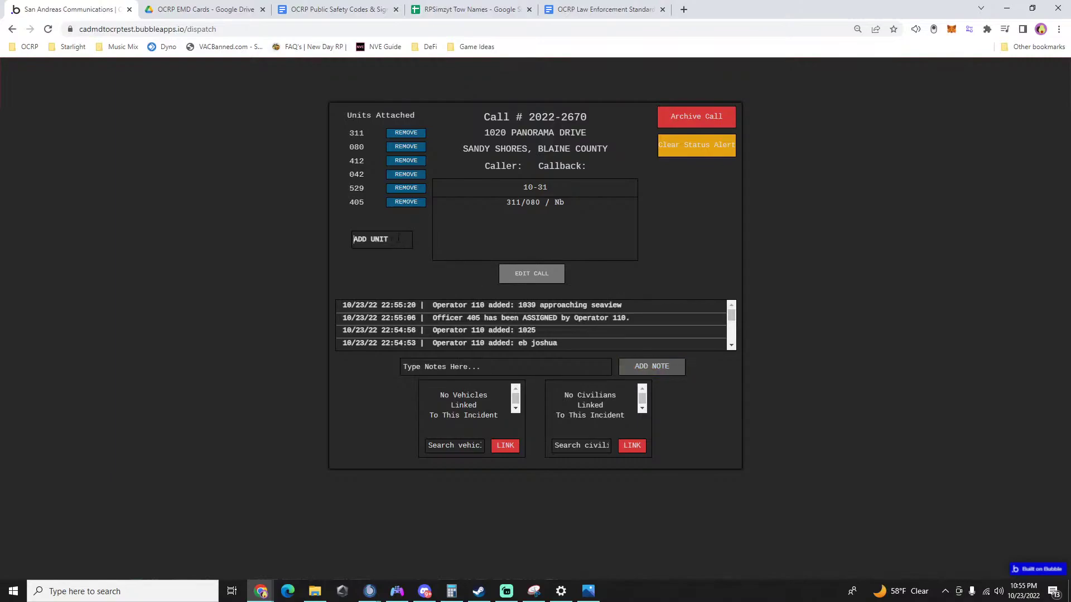
Assign unit 257 to the 10-31 call and close the call details.
{"action": "type", "text": "257"}
{"action": "left_click", "coordinate": [393, 249]}
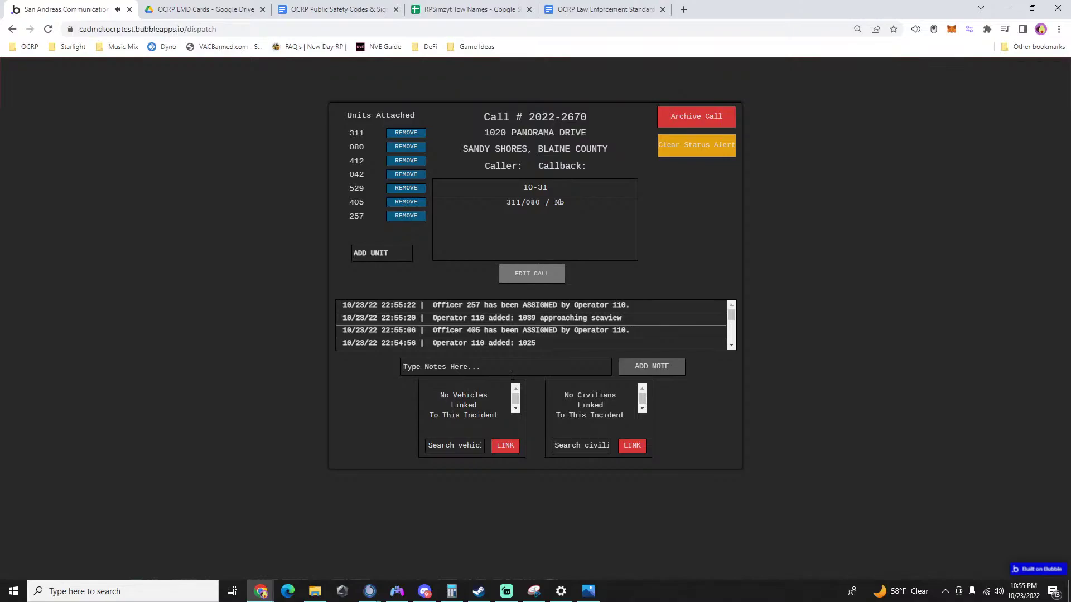
{"action": "left_click", "coordinate": [931, 363]}
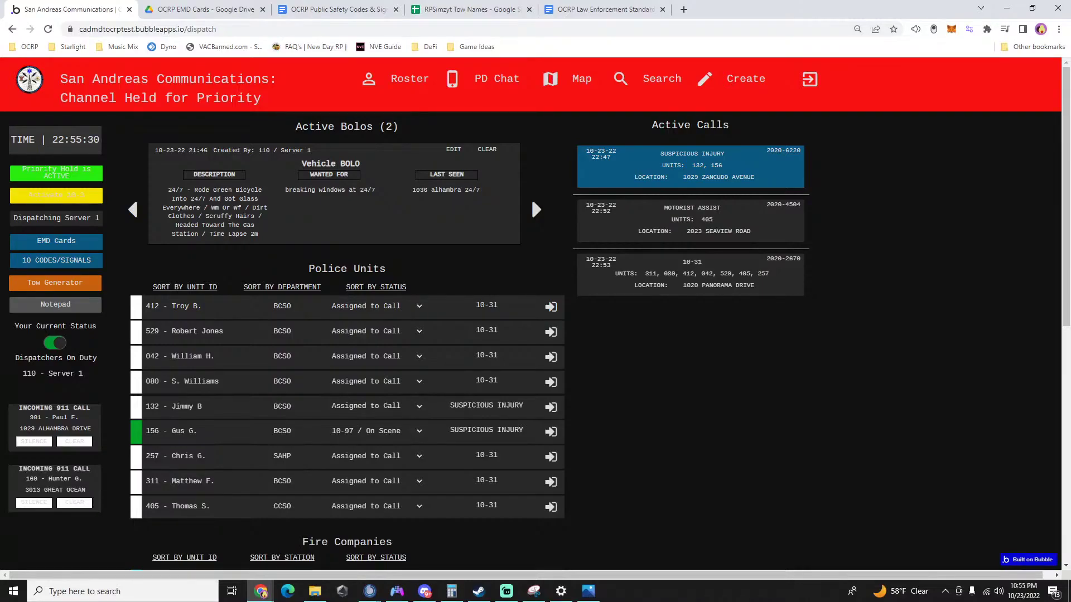
Reopen the active 10-31 call and add the note "nb 13 1048".
{"action": "left_click", "coordinate": [685, 283]}
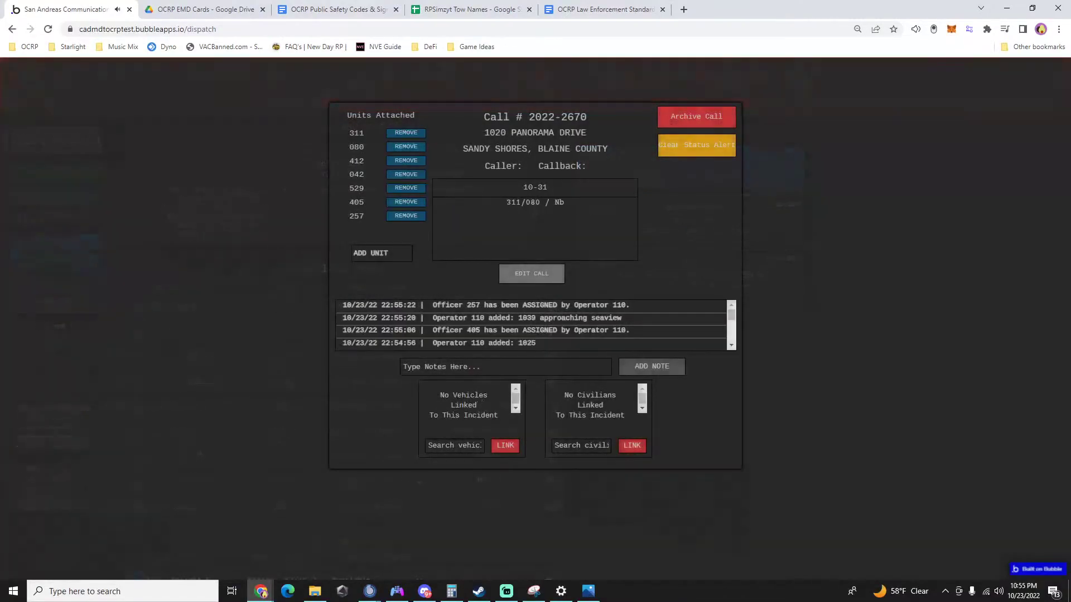
{"action": "left_click", "coordinate": [456, 368]}
{"action": "type", "text": "nb 13 1048"}
{"action": "key", "text": "Return"}
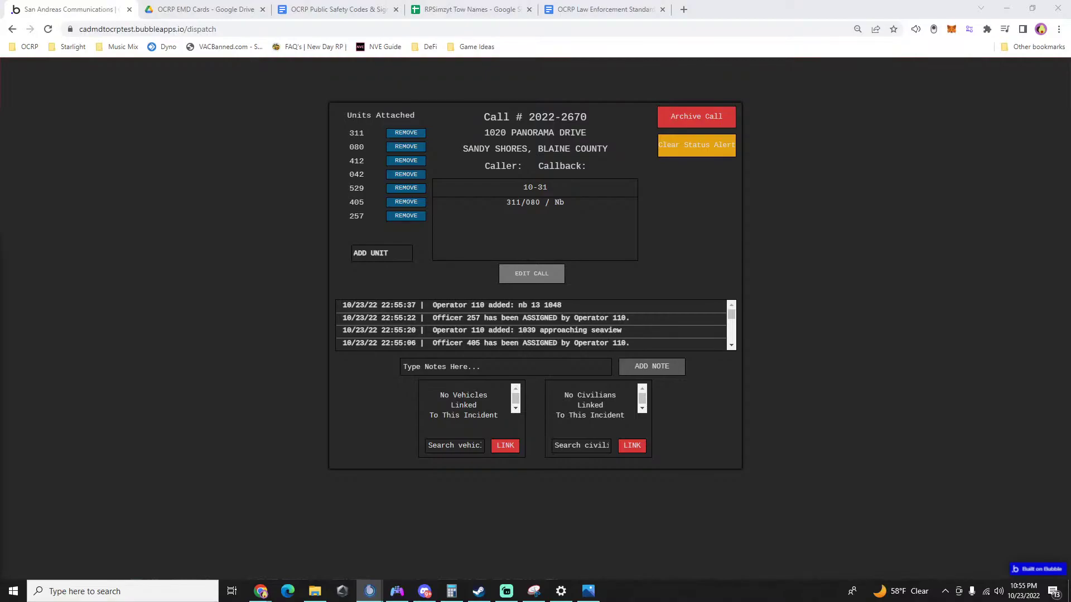
Add the note "sb 13 1048" to the 10-31 call and close its details.
{"action": "left_click", "coordinate": [426, 371]}
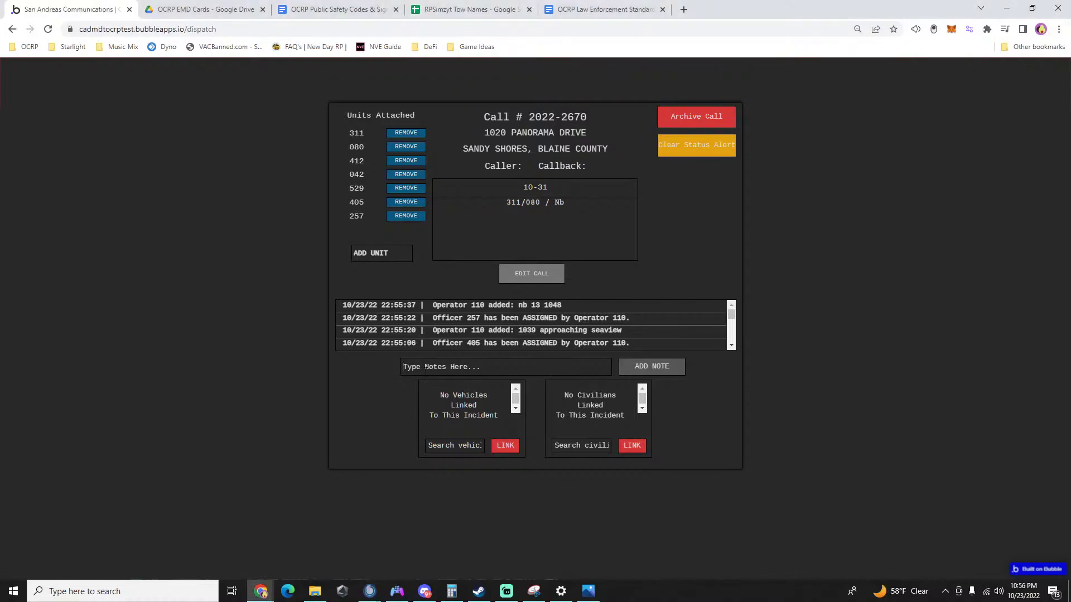
{"action": "type", "text": "sb 13 "}
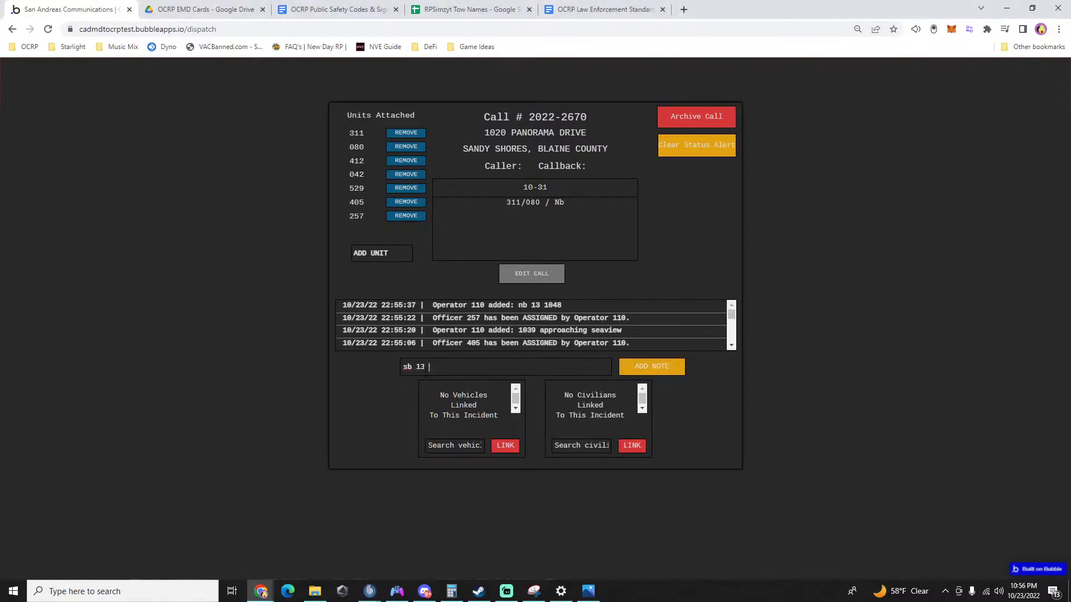
{"action": "type", "text": "0 1048"}
{"action": "key", "text": "Return"}
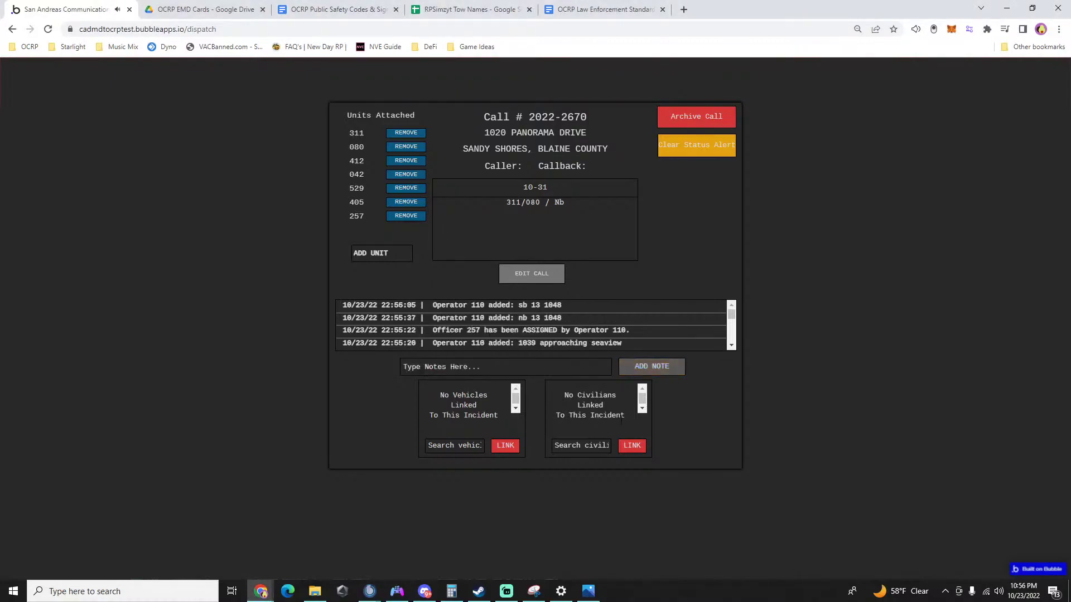
{"action": "left_click", "coordinate": [805, 388]}
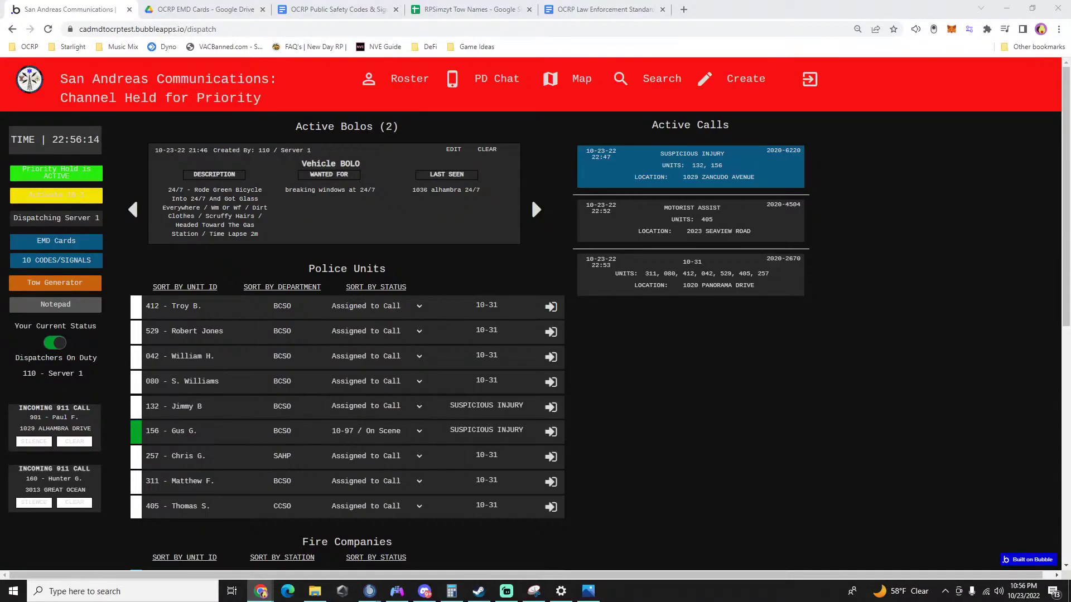
Open the 10-31 call again and log the note "961 sb approaching utool".
{"action": "left_click", "coordinate": [737, 286]}
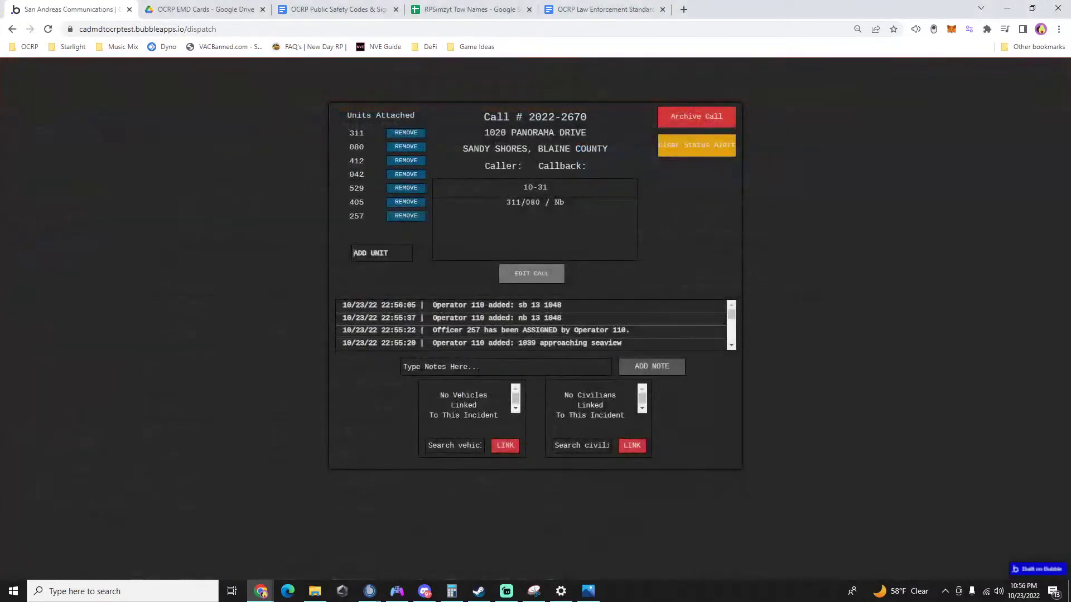
{"action": "left_click", "coordinate": [477, 372]}
{"action": "type", "text": "961 sb"}
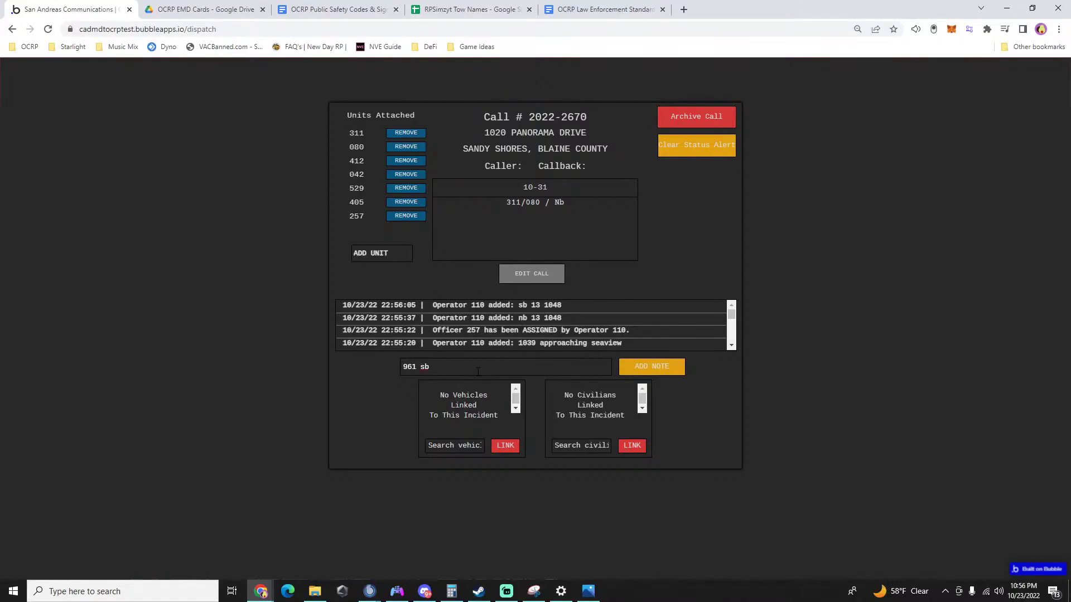
{"action": "type", "text": "approaching utool"}
{"action": "key", "text": "Return"}
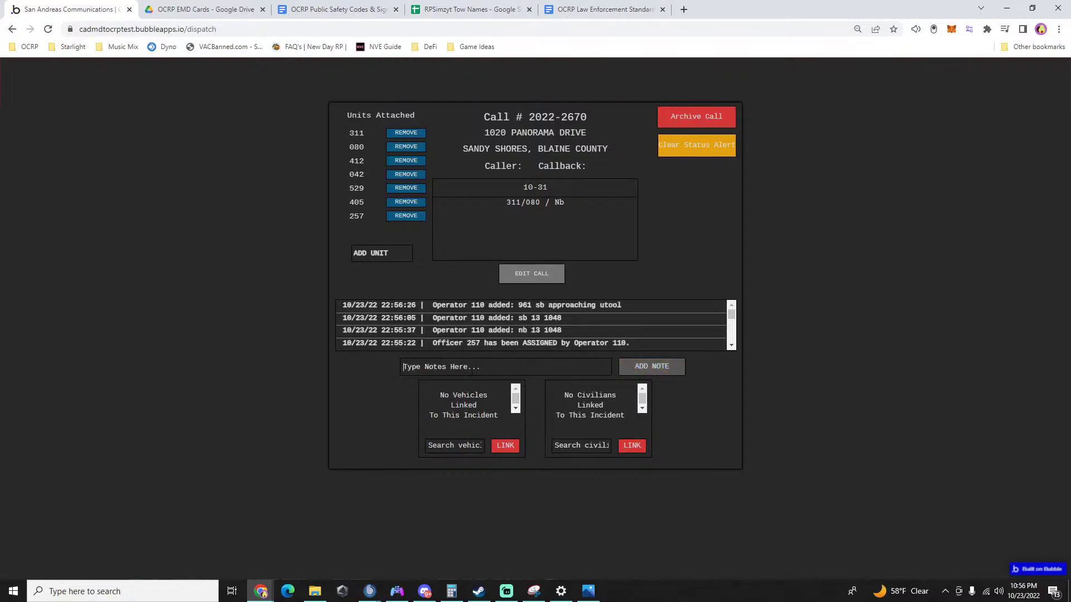
Add two separate notes to the 10-31 call: "utool - fleeing" and "van inside".
{"action": "type", "text": "utool - fleeing"}
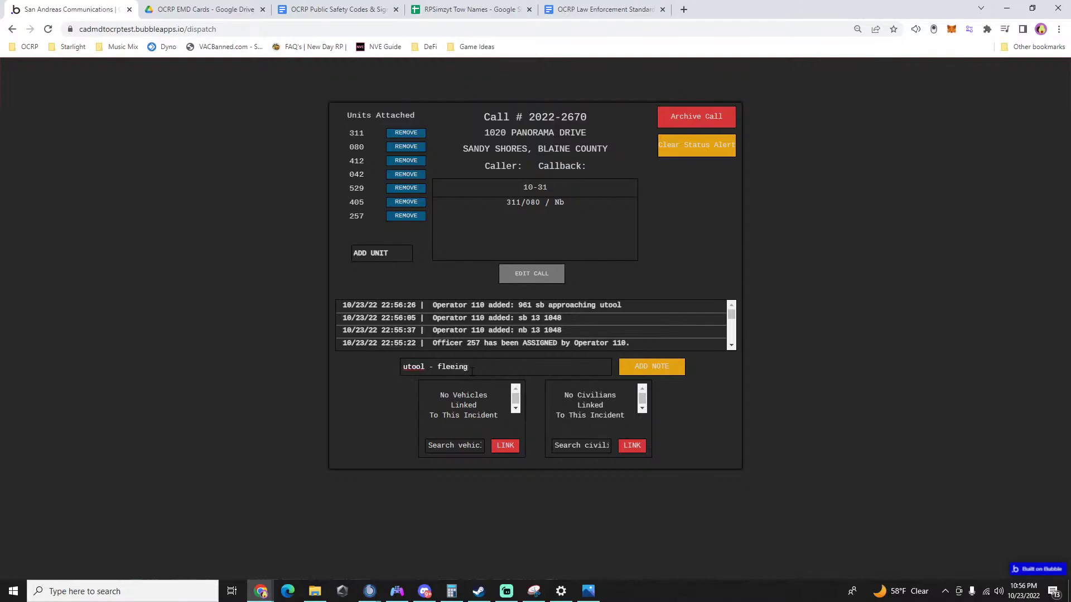
{"action": "key", "text": "Return"}
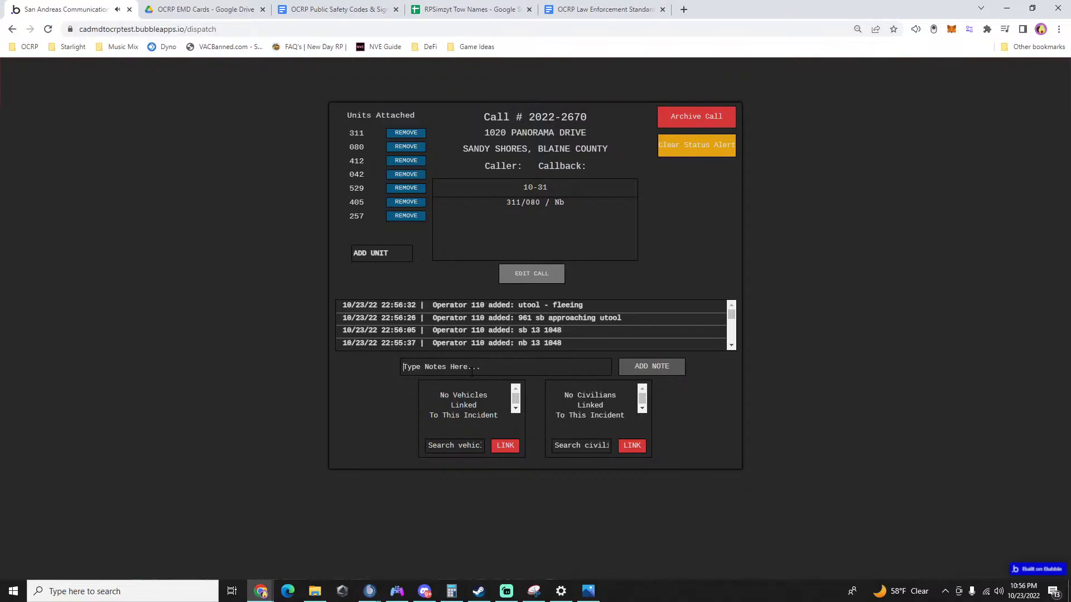
{"action": "type", "text": "van inside"}
{"action": "key", "text": "Return"}
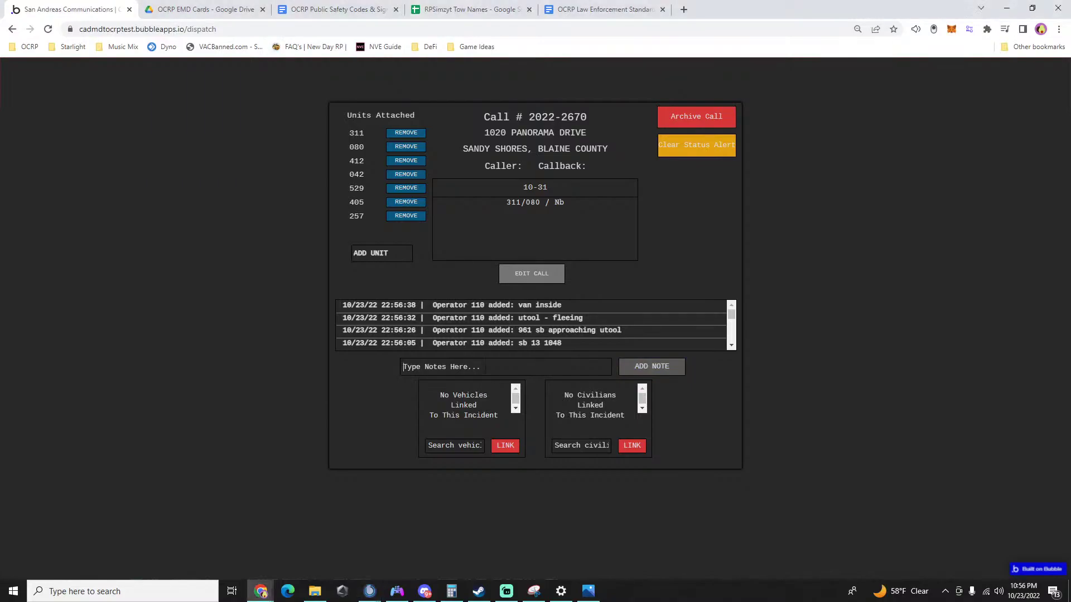
Log the note "405 - officer down - in front of utool" on the 10-31 call.
{"action": "left_click", "coordinate": [485, 368]}
{"action": "type", "text": "405"}
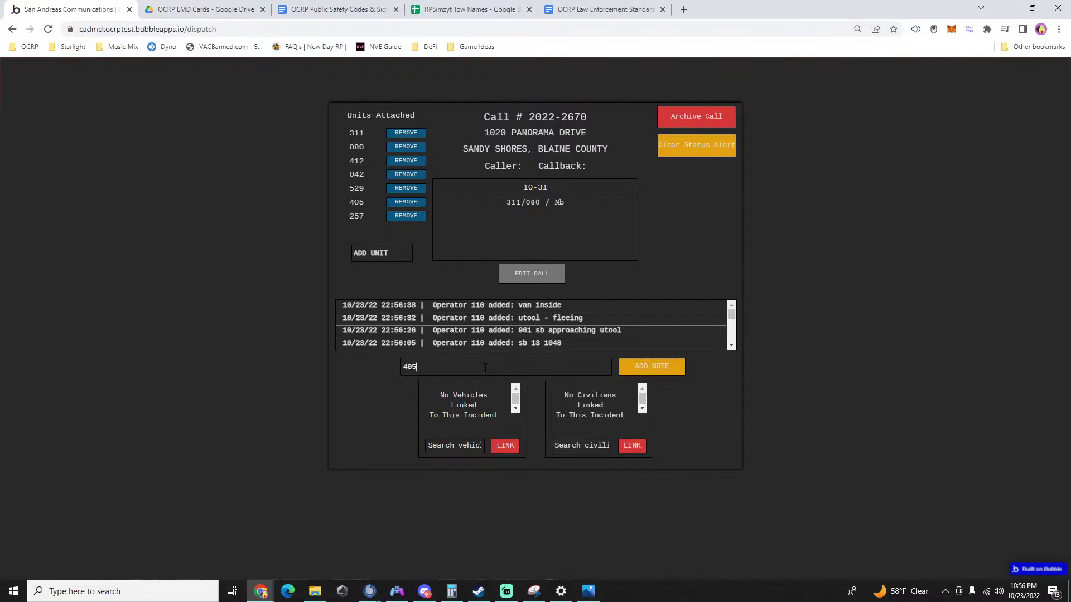
{"action": "type", "text": " - officer down - in front of utool"}
{"action": "key", "text": "Return"}
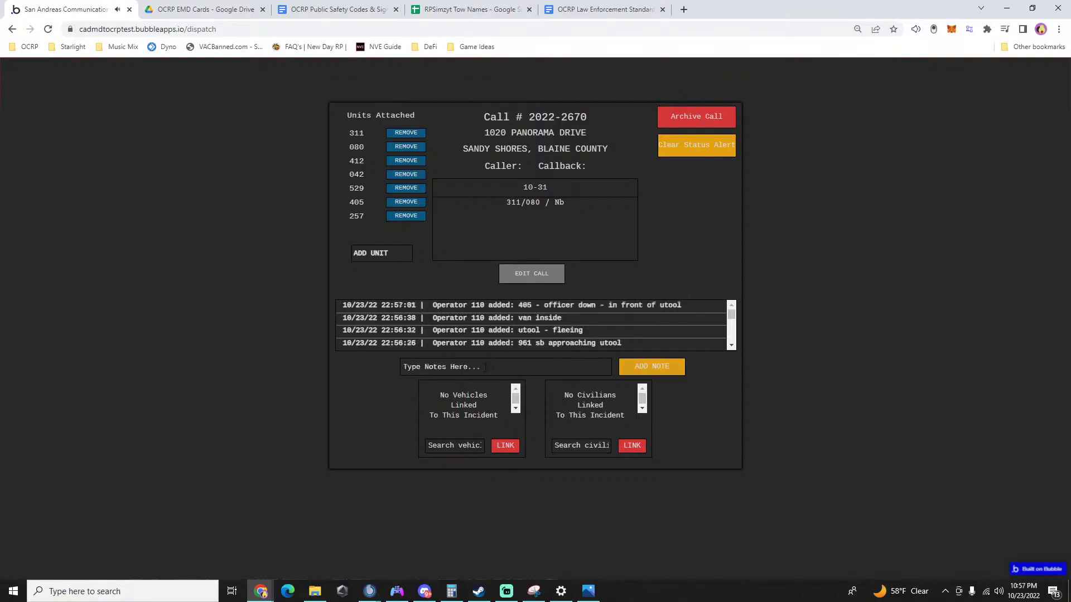
Check the fire companies list on the dispatch board and assign rescue unit 115 to the 10-31 call.
{"action": "left_click", "coordinate": [778, 353]}
{"action": "scroll", "coordinate": [668, 421], "scroll_direction": "down", "scroll_amount": 4}
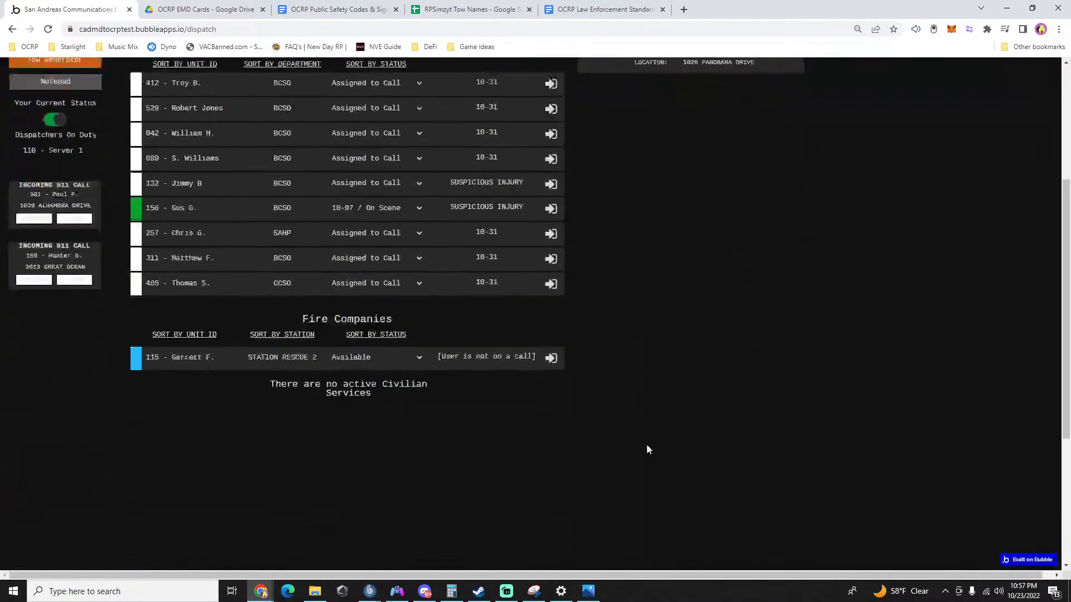
{"action": "scroll", "coordinate": [647, 445], "scroll_direction": "up", "scroll_amount": 4}
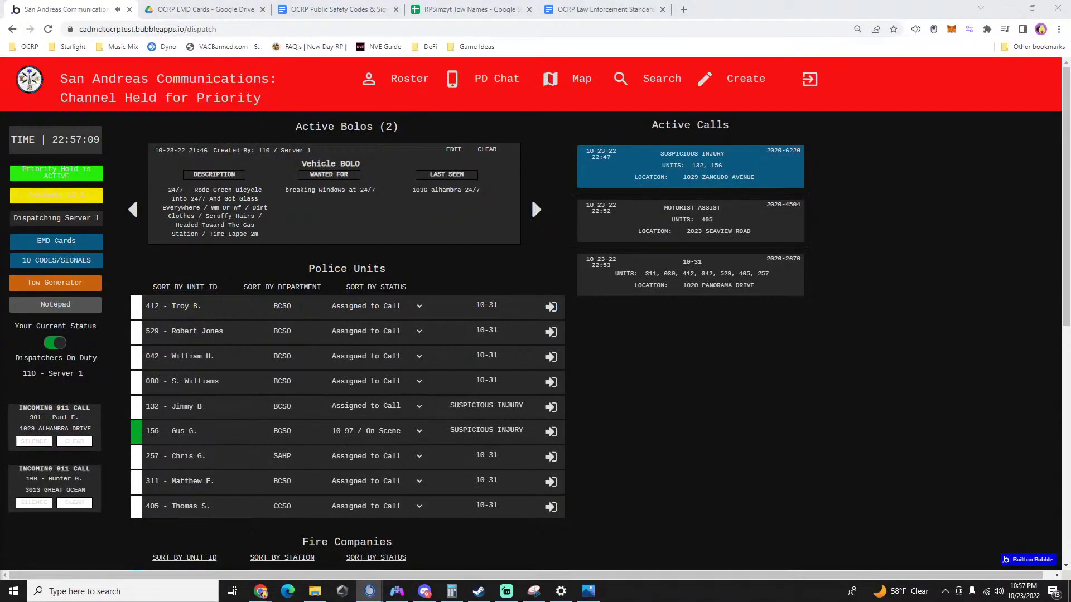
{"action": "left_click", "coordinate": [713, 287]}
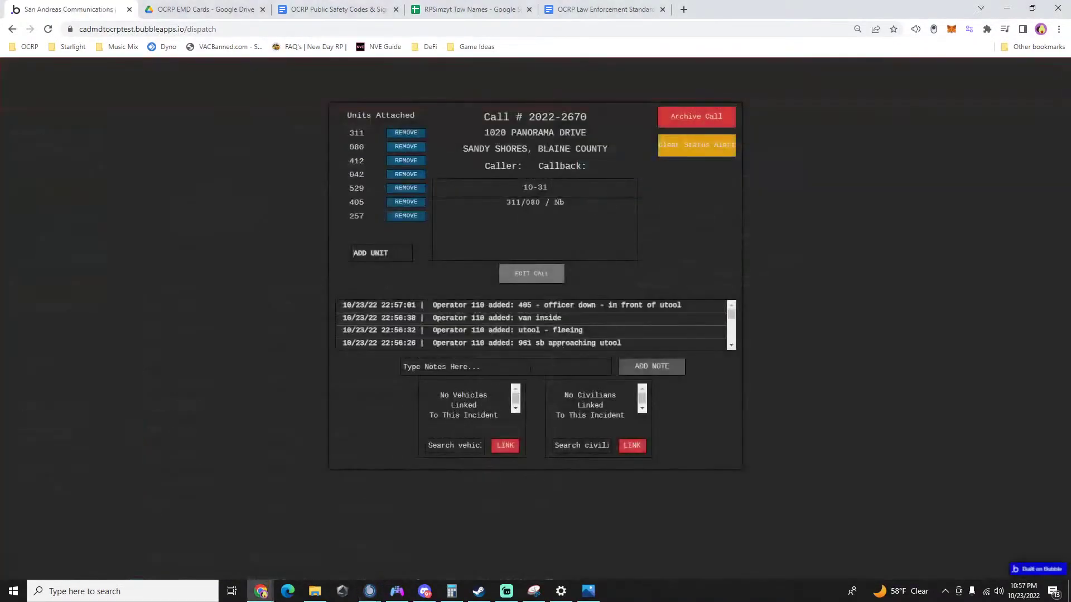
{"action": "left_click", "coordinate": [530, 369]}
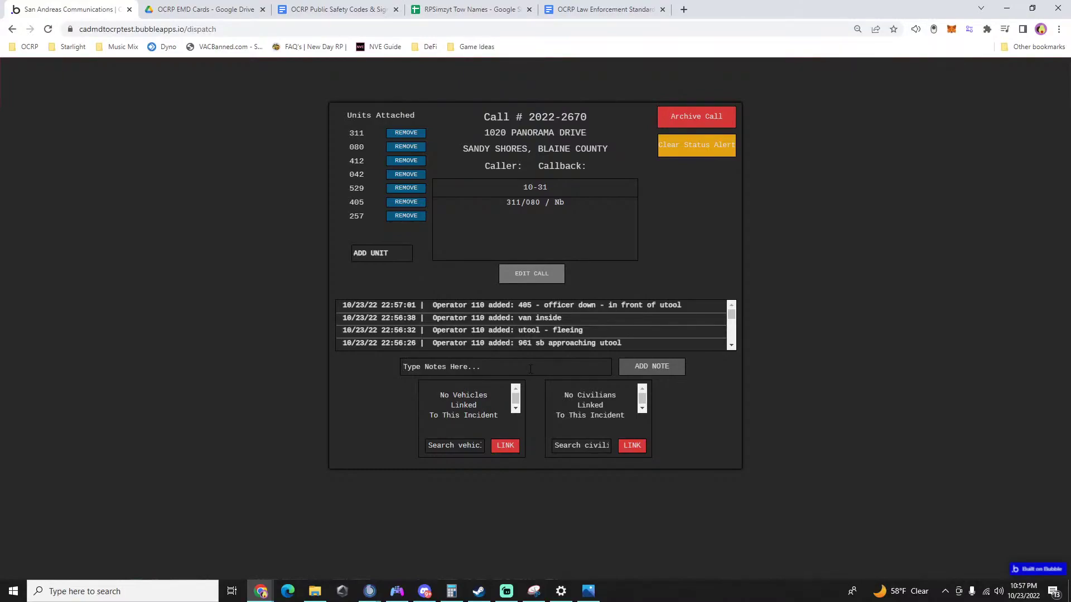
{"action": "type", "text": "115"}
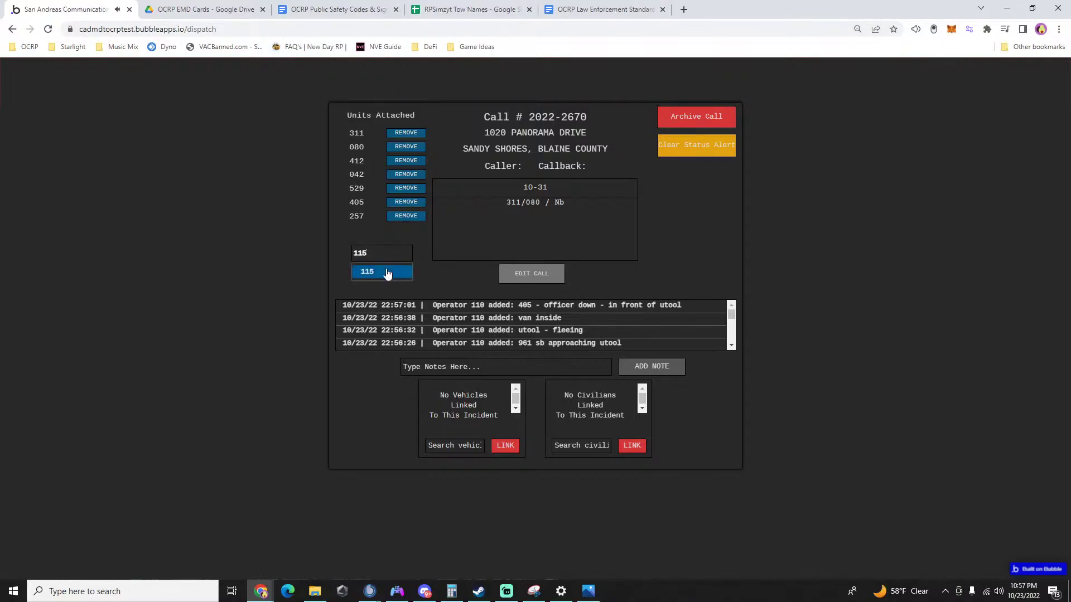
{"action": "left_click", "coordinate": [387, 274]}
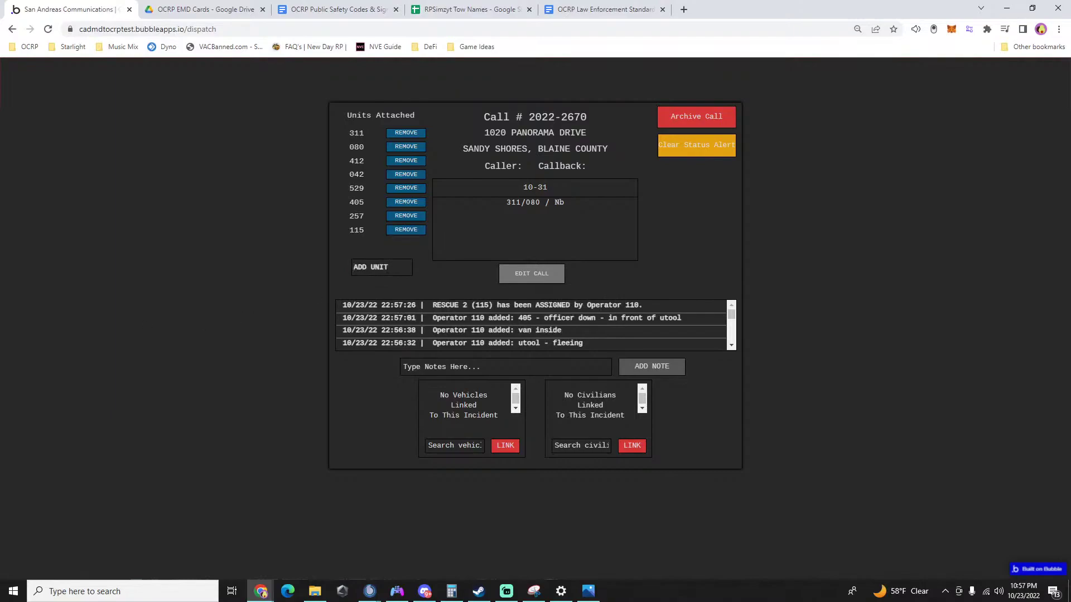
Add the note "res 2 en route to staging location" to the 10-31 call.
{"action": "key", "text": "alt+Tab"}
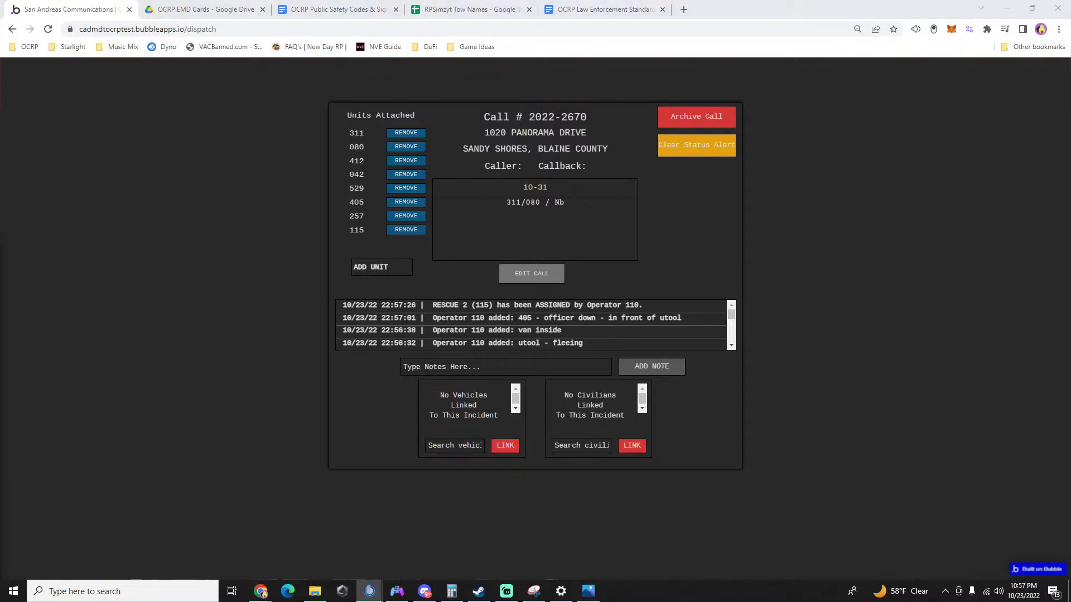
{"action": "key", "text": "alt+Tab"}
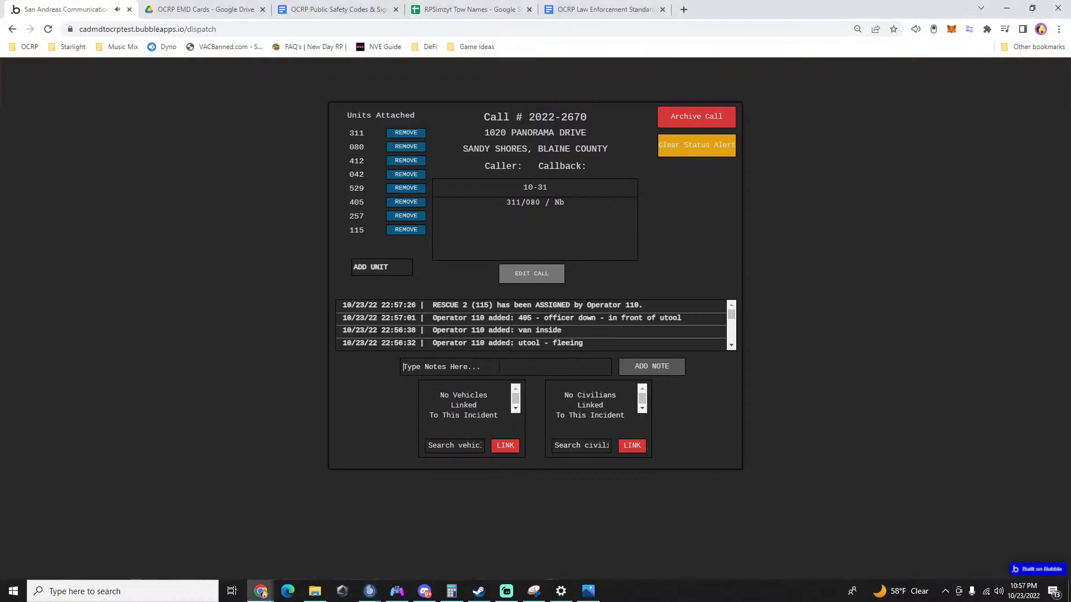
{"action": "type", "text": "res 2 en"}
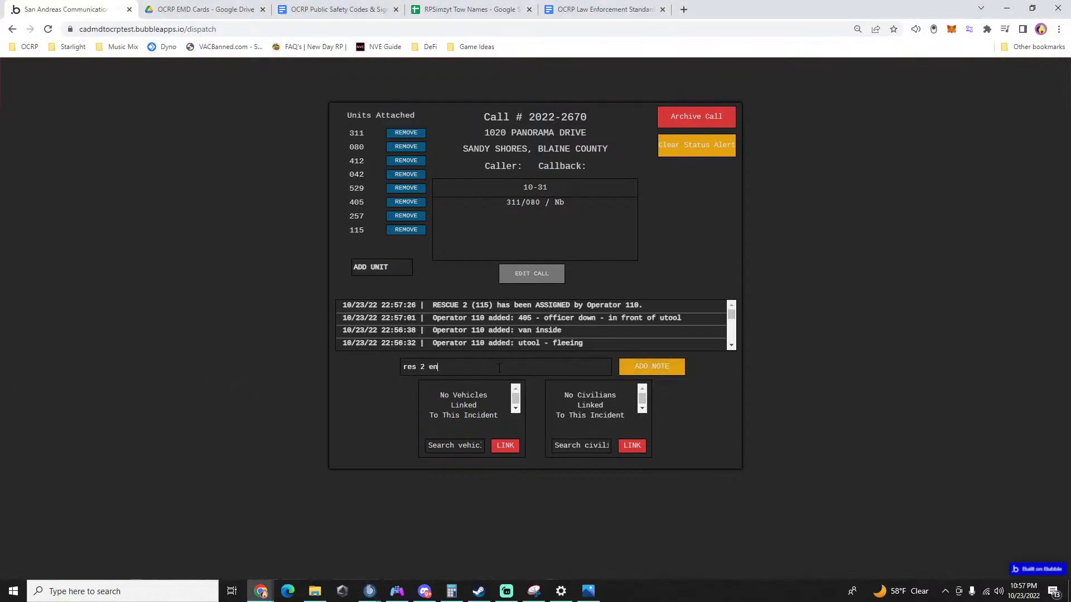
{"action": "type", "text": " route to staging location"}
{"action": "key", "text": "Return"}
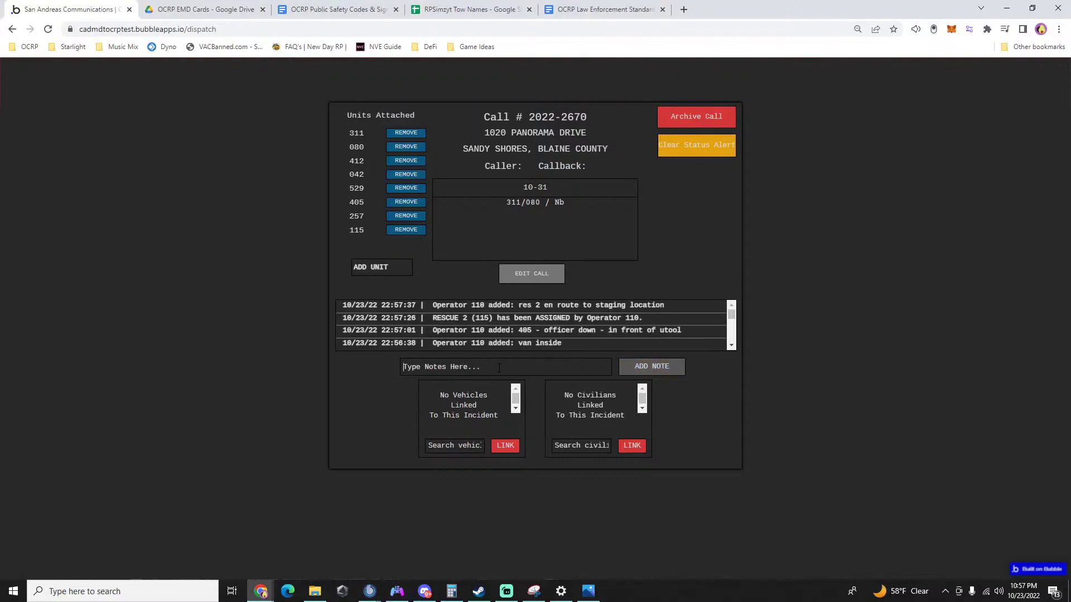
Add the note "possible blk camaro struck officer" to the 10-31 call.
{"action": "type", "text": "possible"}
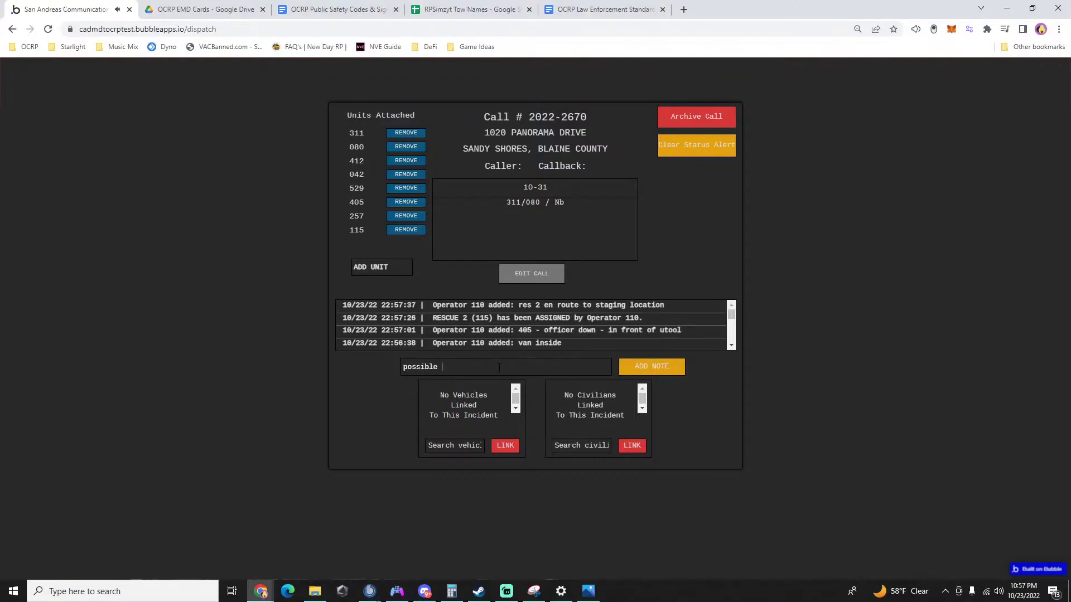
{"action": "type", "text": " blk camaro struck officer"}
{"action": "key", "text": "Return"}
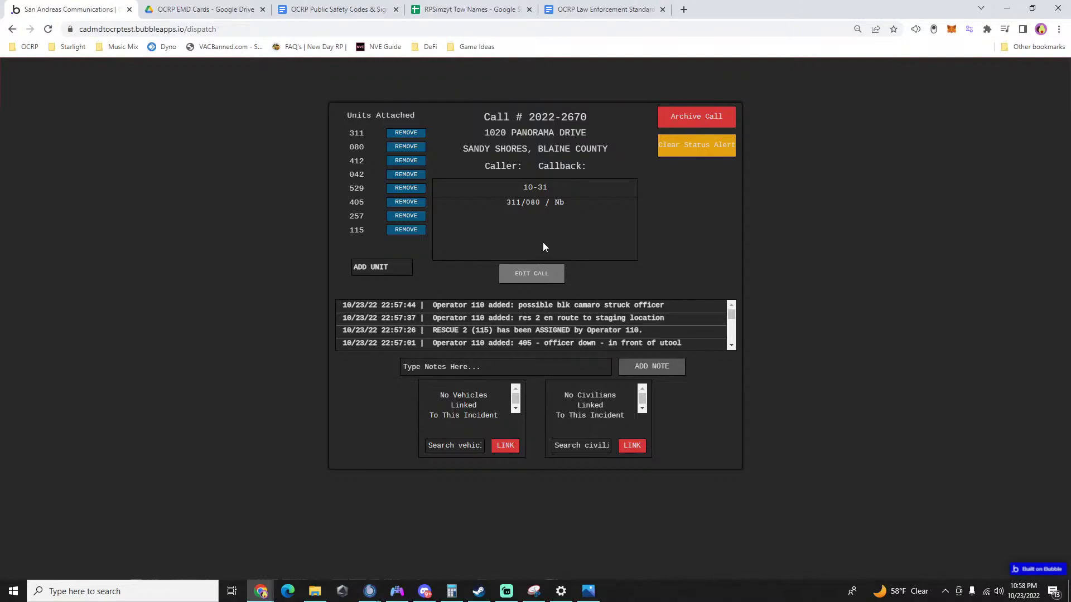
Switch to the suspicious injury call, remove unit 156 from it, and return to the dispatch board.
{"action": "left_click", "coordinate": [804, 279]}
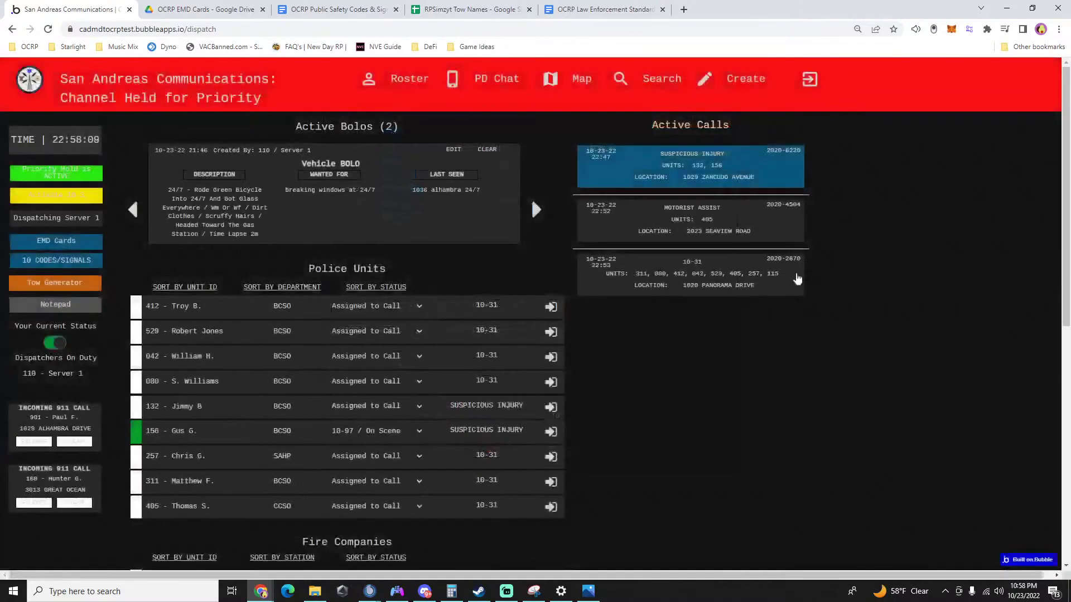
{"action": "left_click", "coordinate": [684, 168]}
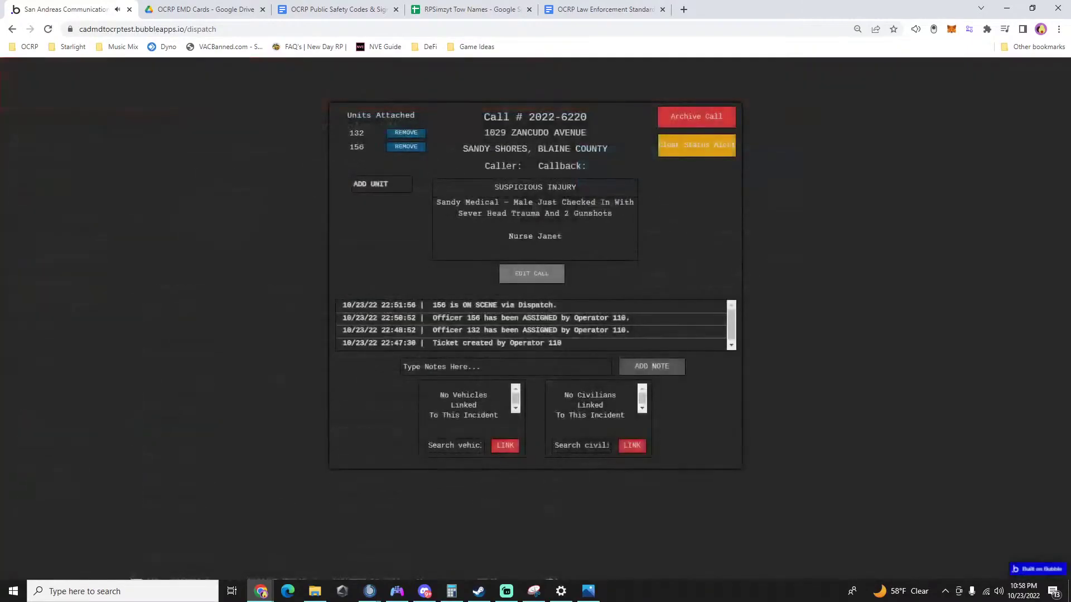
{"action": "left_click", "coordinate": [406, 147]}
{"action": "left_click", "coordinate": [868, 349]}
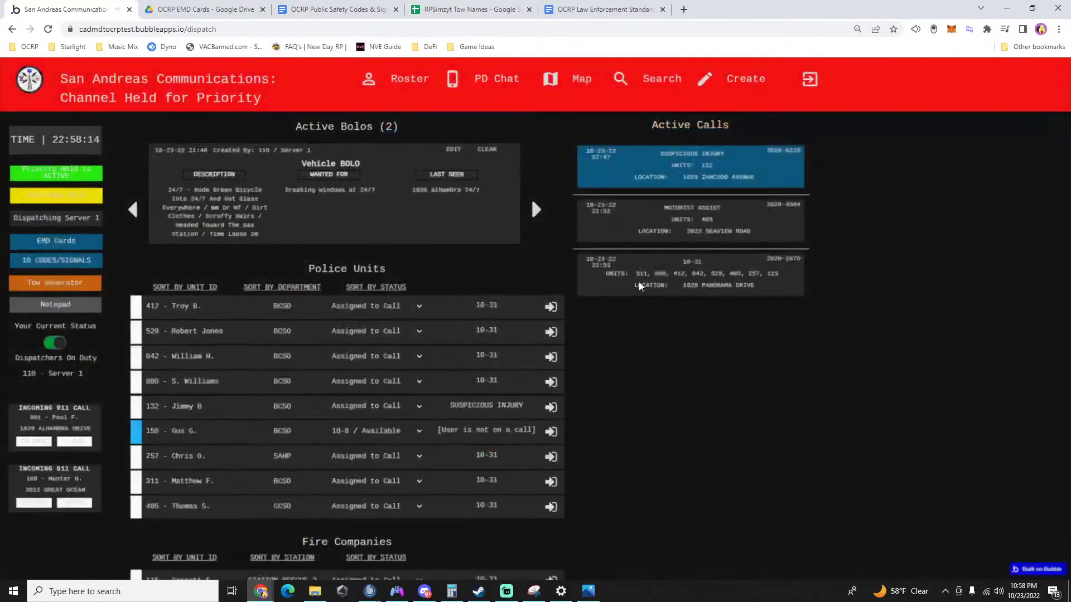
Assign unit 156 to the 10-31 call and return to the dispatch board.
{"action": "left_click", "coordinate": [770, 259]}
{"action": "type", "text": "156"}
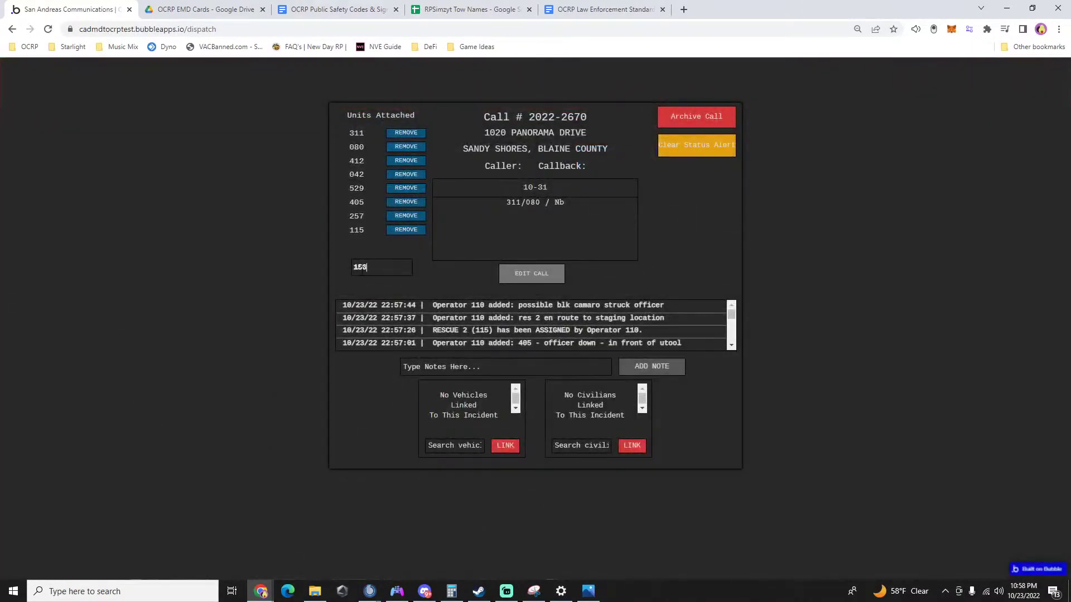
{"action": "left_click", "coordinate": [368, 285]}
{"action": "left_click", "coordinate": [947, 337]}
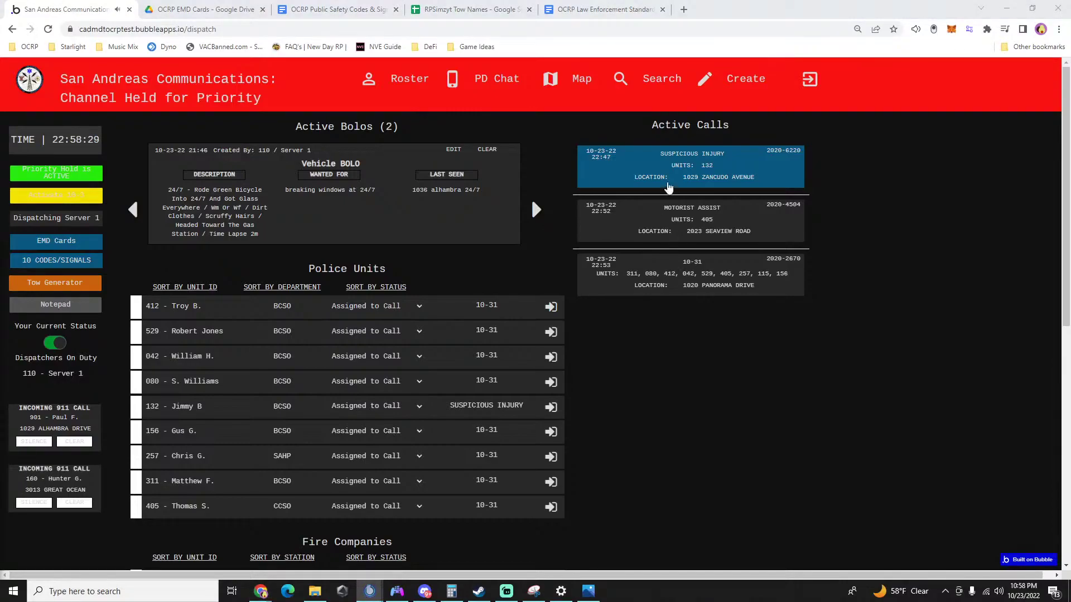
Archive the suspicious injury call and assign its freed unit 132 to the 10-31 call.
{"action": "left_click", "coordinate": [647, 163]}
{"action": "left_click", "coordinate": [696, 116]}
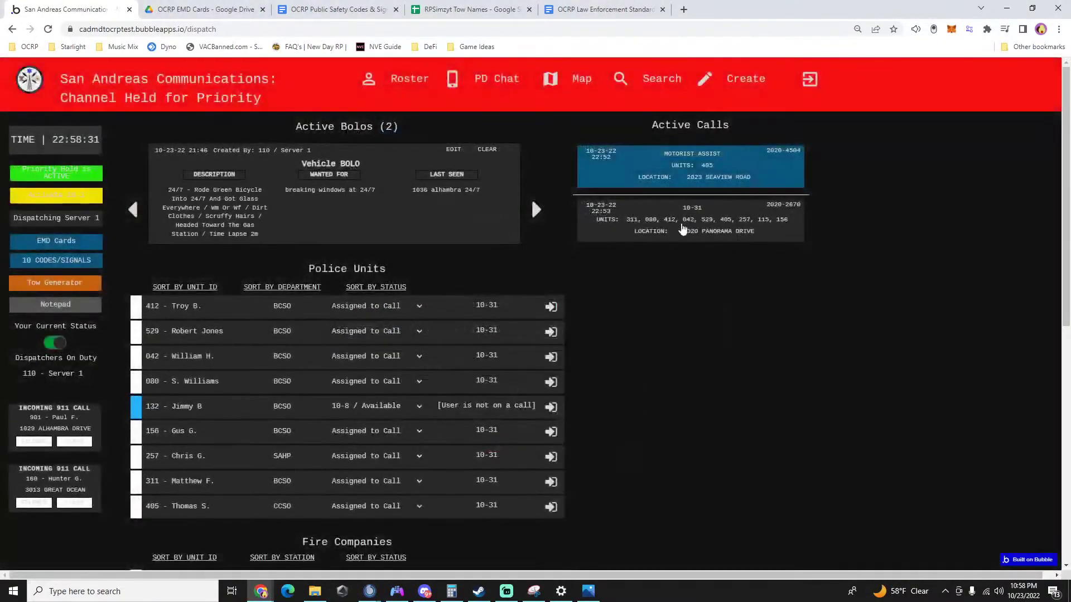
{"action": "left_click", "coordinate": [691, 206]}
{"action": "left_click", "coordinate": [392, 280]}
{"action": "type", "text": "132"}
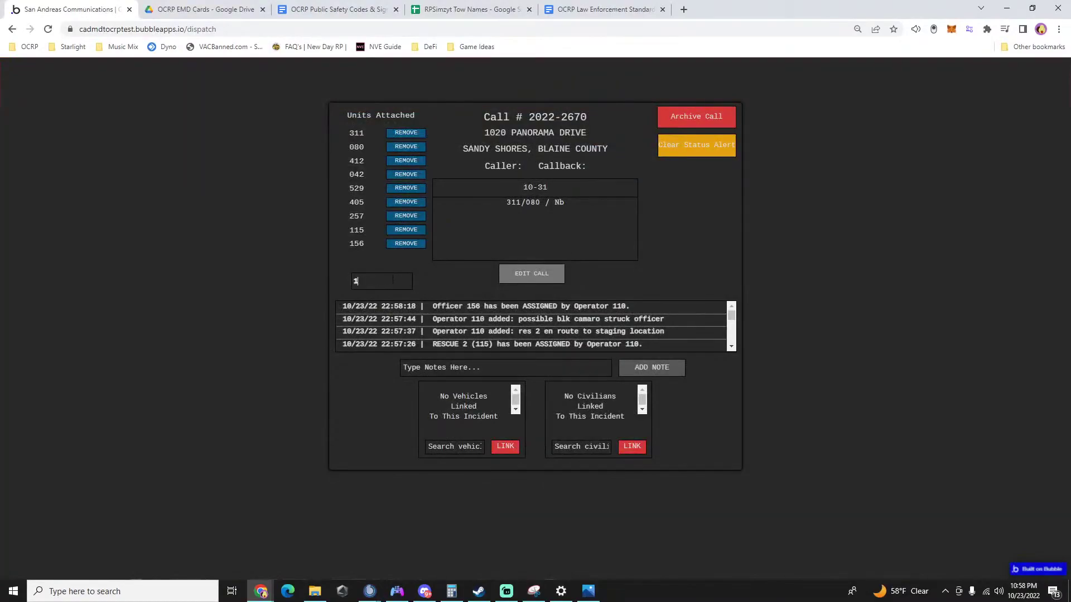
{"action": "left_click", "coordinate": [451, 300]}
{"action": "left_click", "coordinate": [781, 371]}
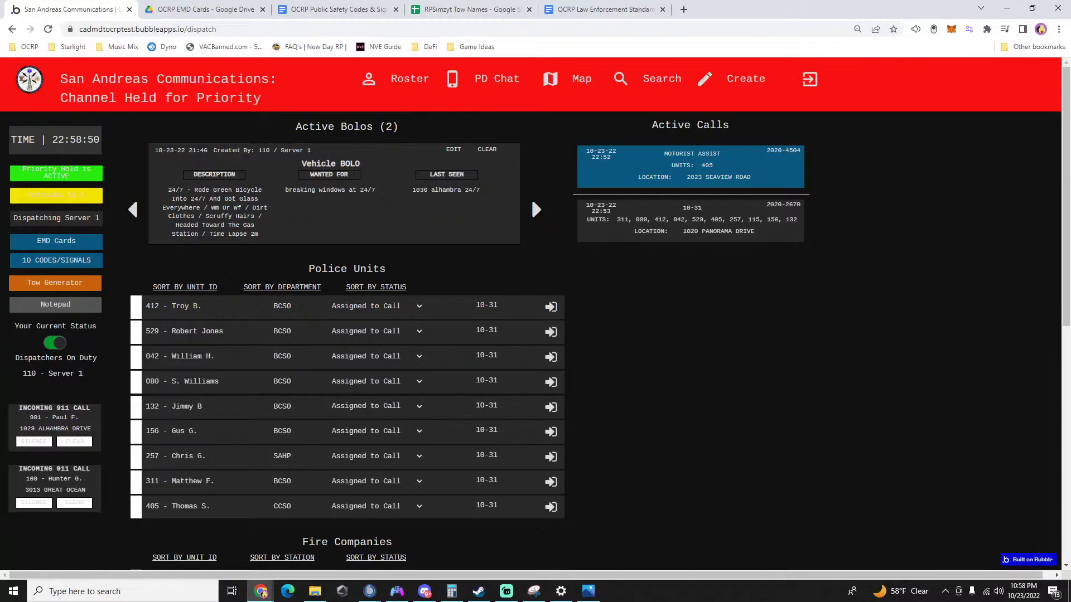
Add the note "311 utool is clear" to the 10-31 call and return to the dispatch board.
{"action": "left_click", "coordinate": [704, 240]}
{"action": "type", "text": "311"}
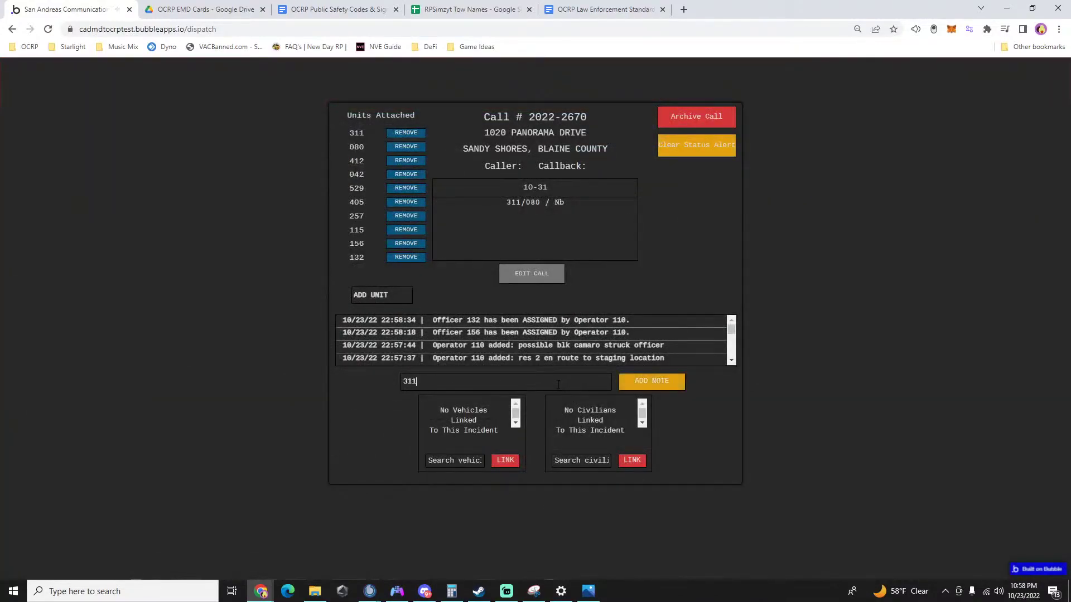
{"action": "type", "text": " u tool is clear"}
{"action": "key", "text": "Return"}
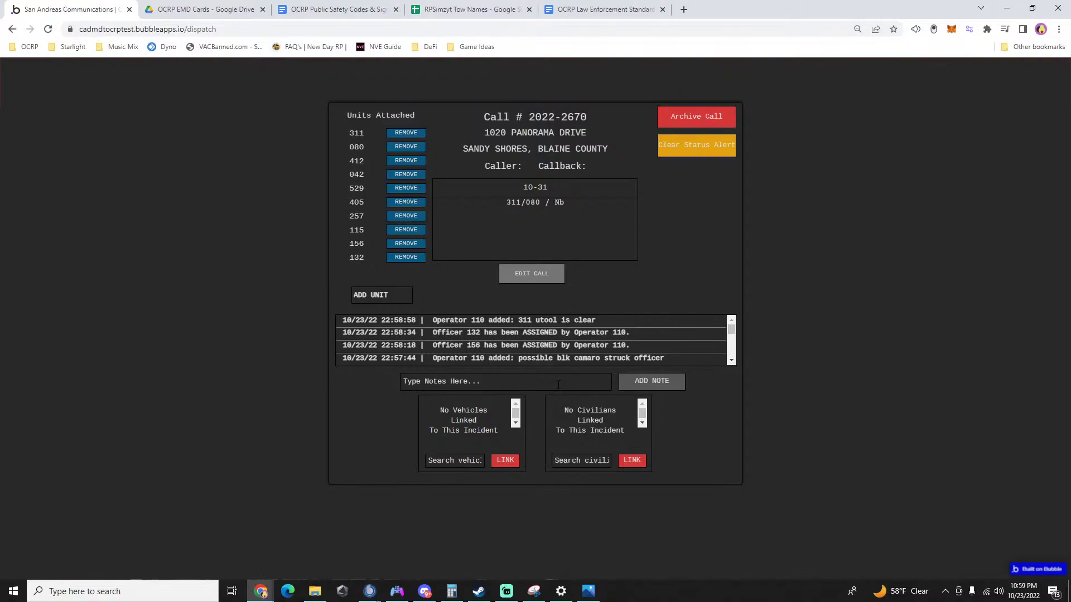
{"action": "left_click", "coordinate": [791, 396]}
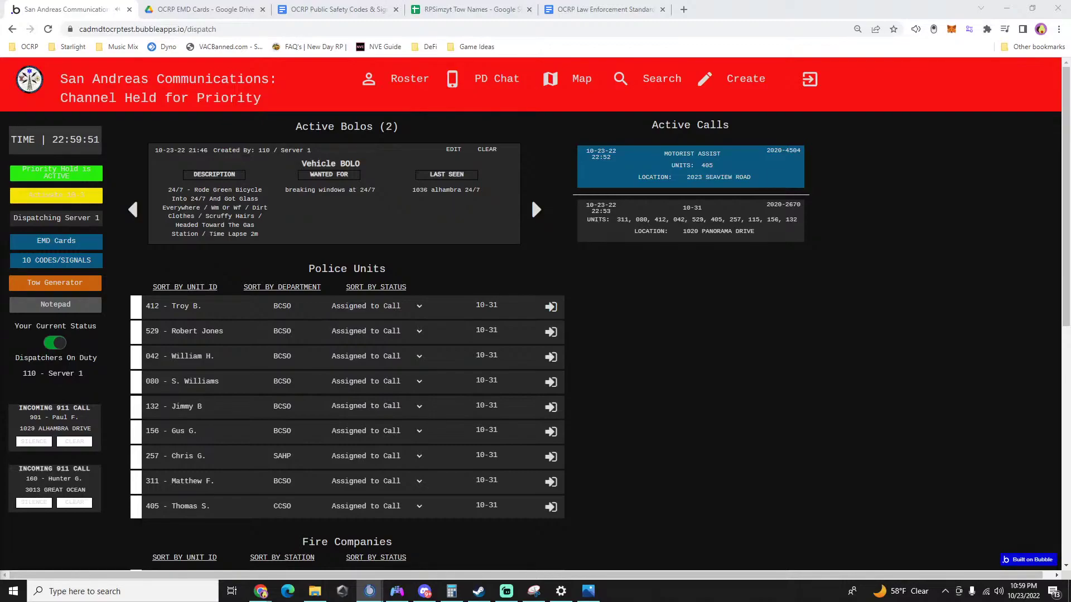
Lift the priority hold on the radio channel.
{"action": "key", "text": "alt+Tab"}
{"action": "left_click", "coordinate": [47, 177]}
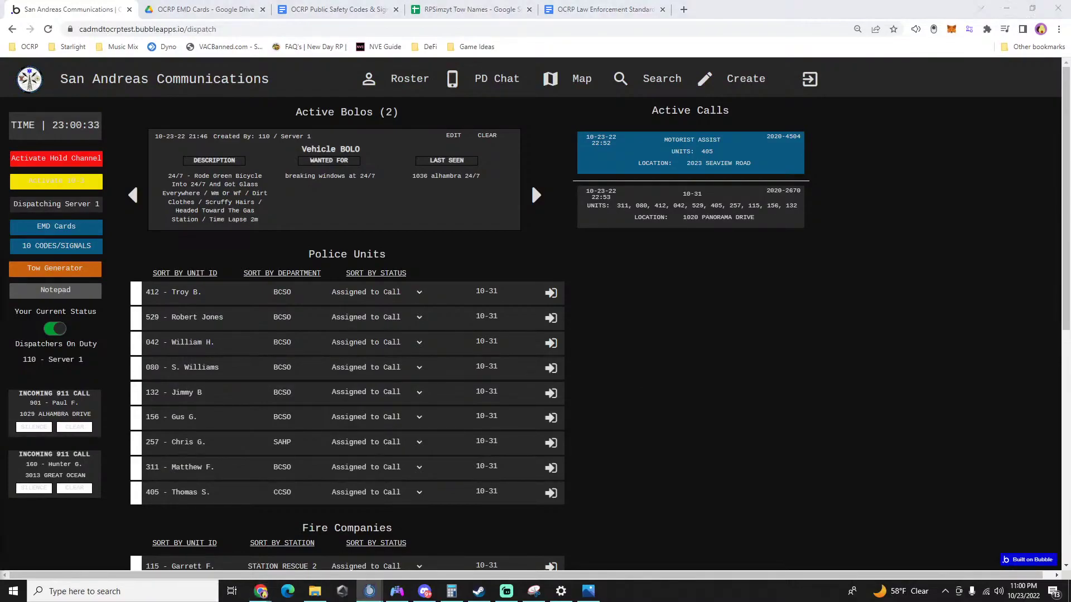
{"action": "left_click", "coordinate": [803, 407]}
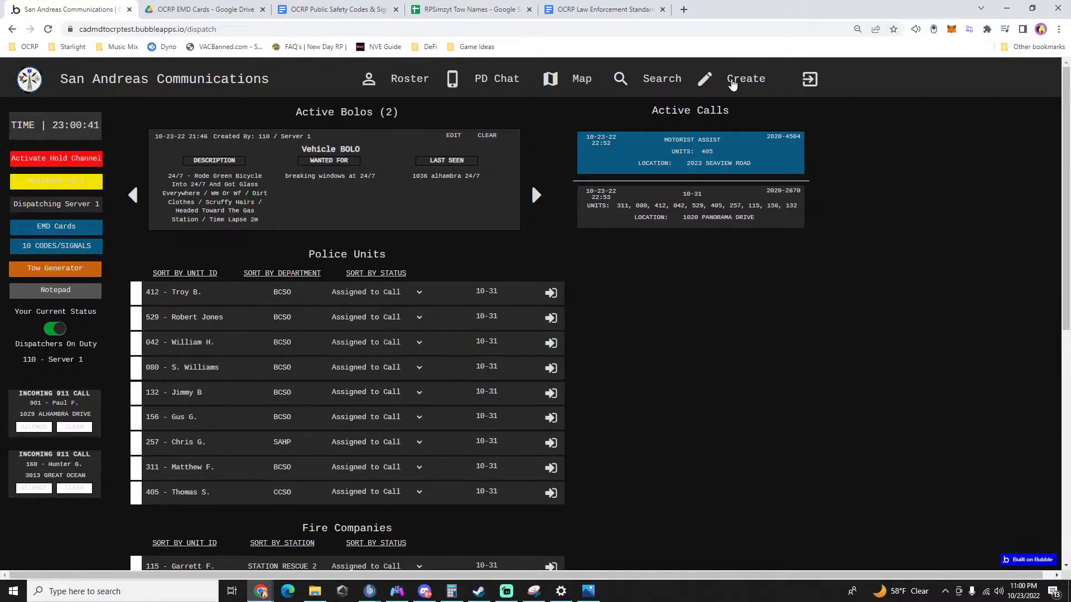
Start a new incident with postal 1013 and the street Great Ocean Highway.
{"action": "left_click", "coordinate": [732, 114]}
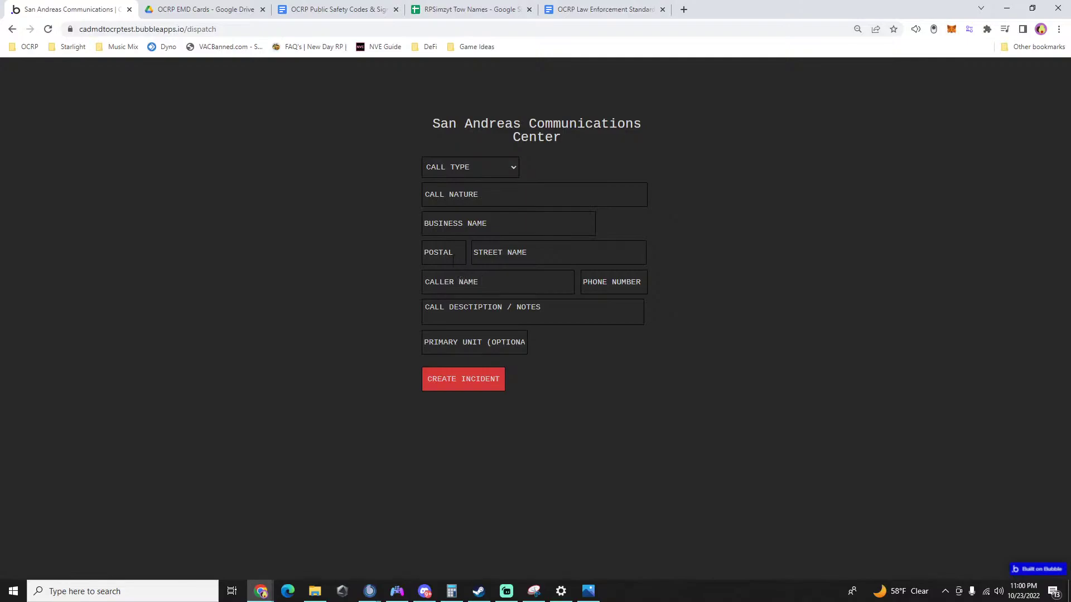
{"action": "type", "text": "1013"}
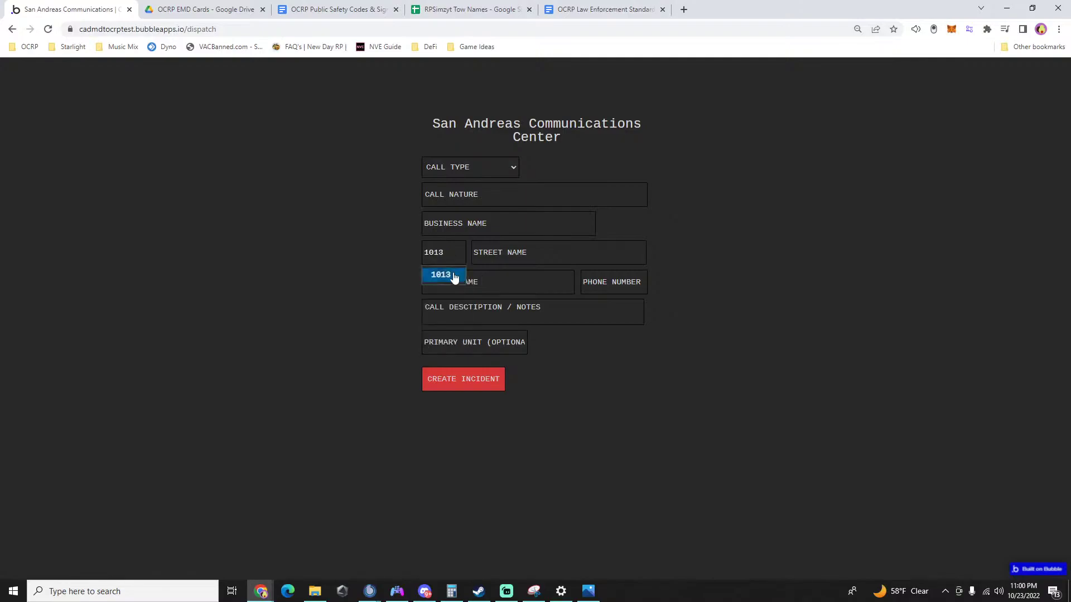
{"action": "key", "text": "Tab"}
{"action": "type", "text": "g"}
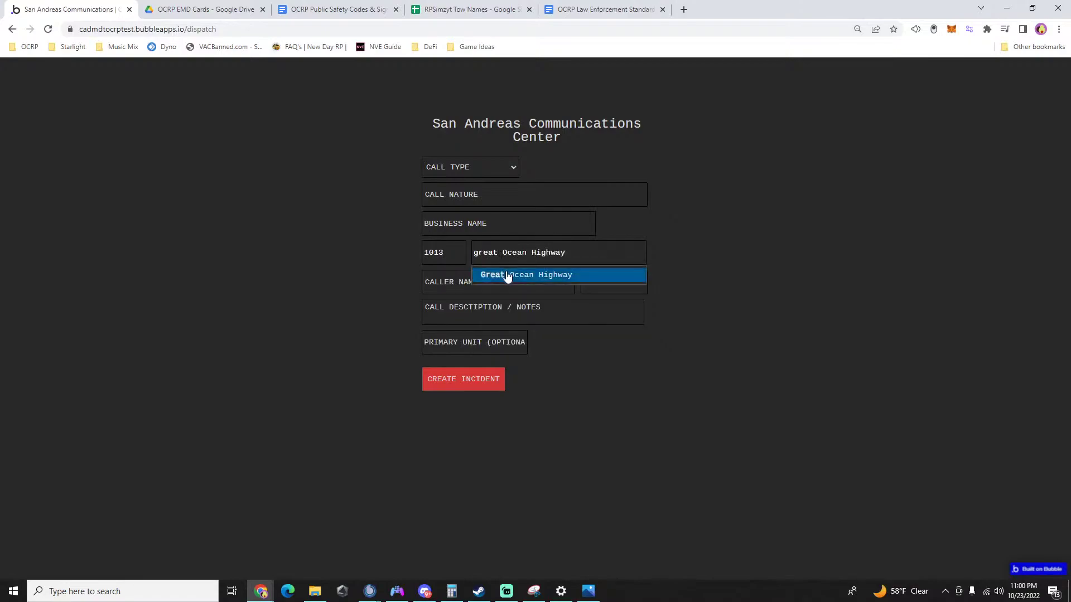
{"action": "left_click", "coordinate": [508, 276]}
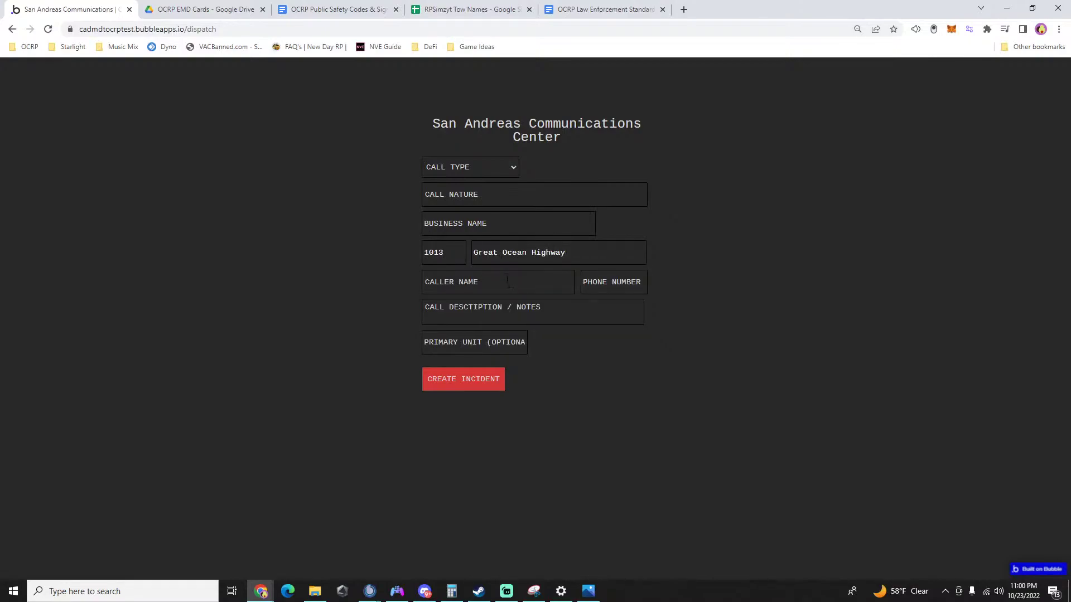
Enter the call description "motorcyclist ran red and crashed into RP's car and is now laying in the road".
{"action": "type", "text": "motorcyclist ran ra"}
{"action": "type", "text": "d and crashed into RP"}
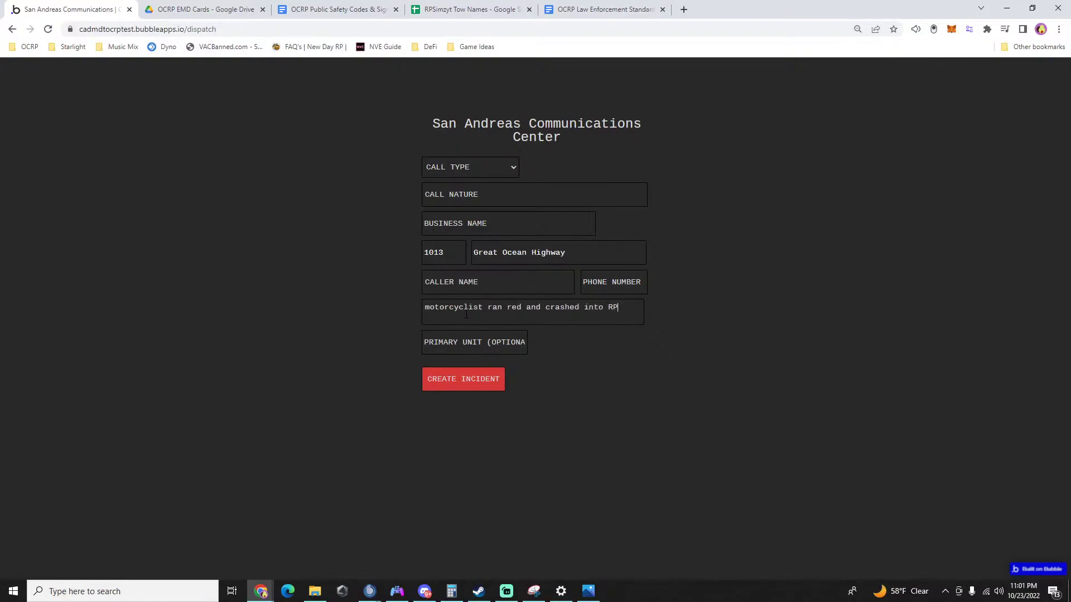
{"action": "type", "text": "'s car"}
{"action": "type", "text": "and is now laying in the roade"}
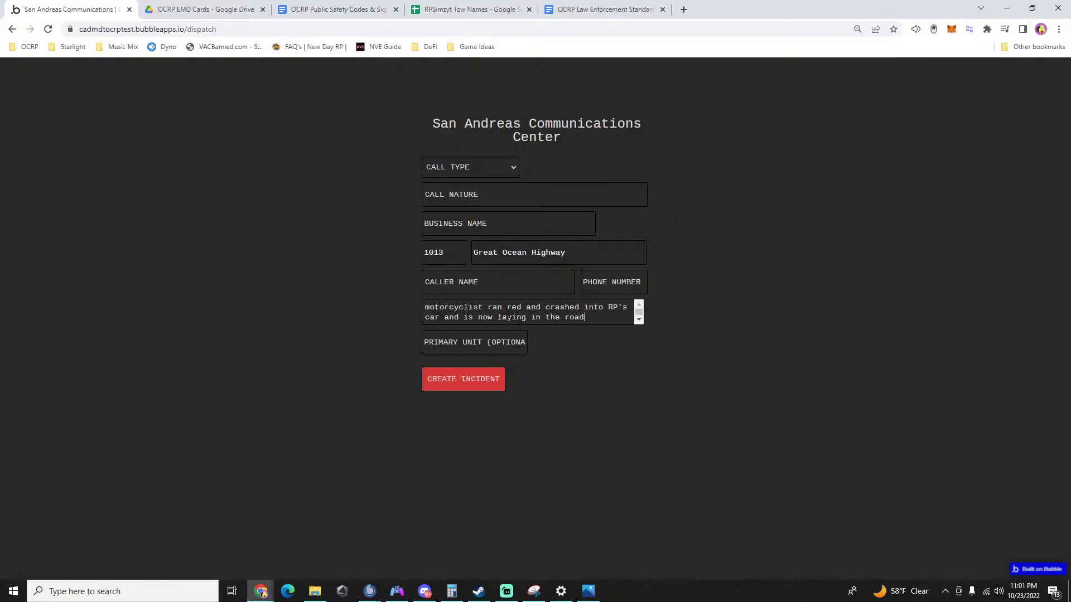
Look up Great Ocean Highway on the dispatch map and change the new incident's postal to 3013.
{"action": "key", "text": "alt+Tab"}
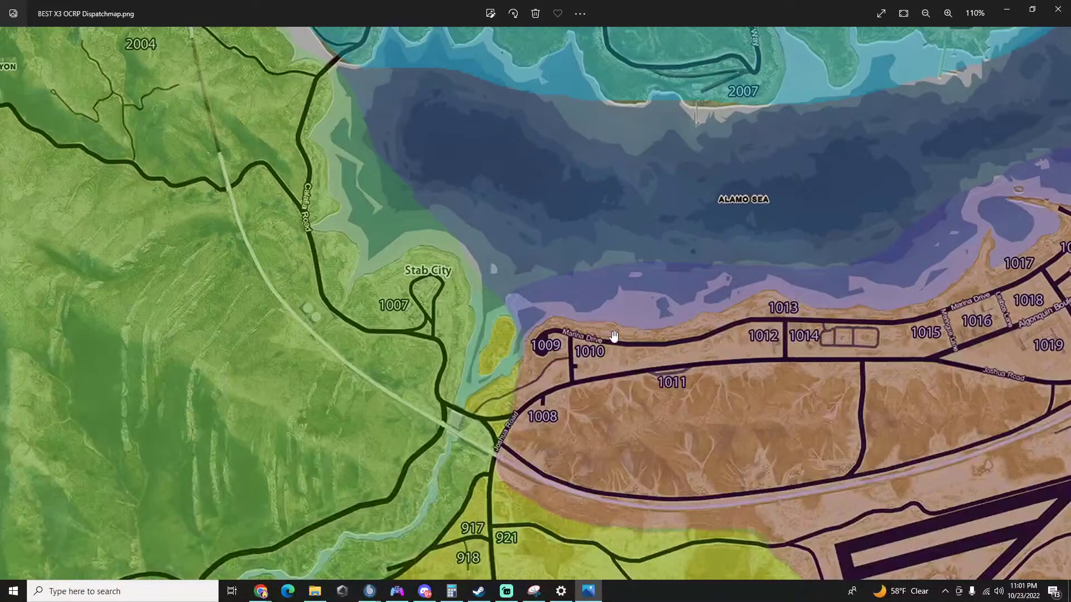
{"action": "left_click", "coordinate": [590, 592]}
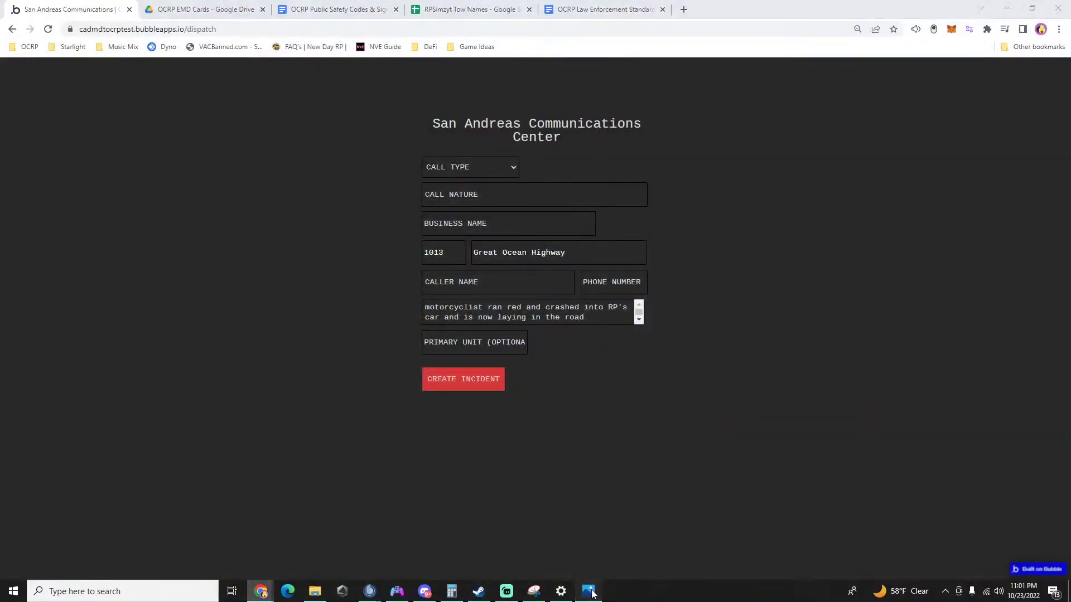
{"action": "left_click", "coordinate": [591, 593]}
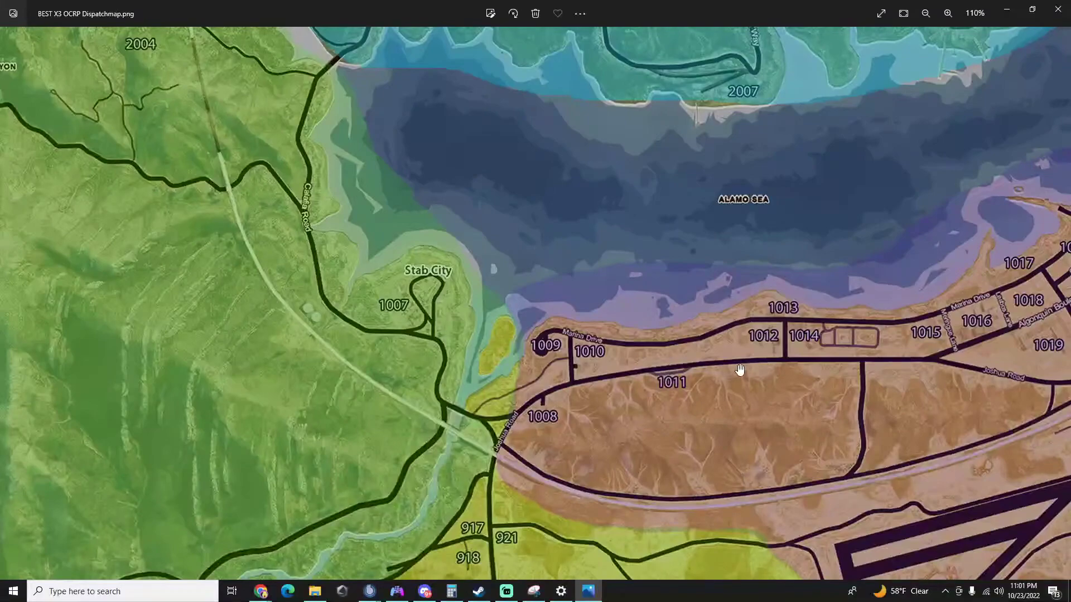
{"action": "scroll", "coordinate": [733, 362], "scroll_direction": "down", "scroll_amount": 3}
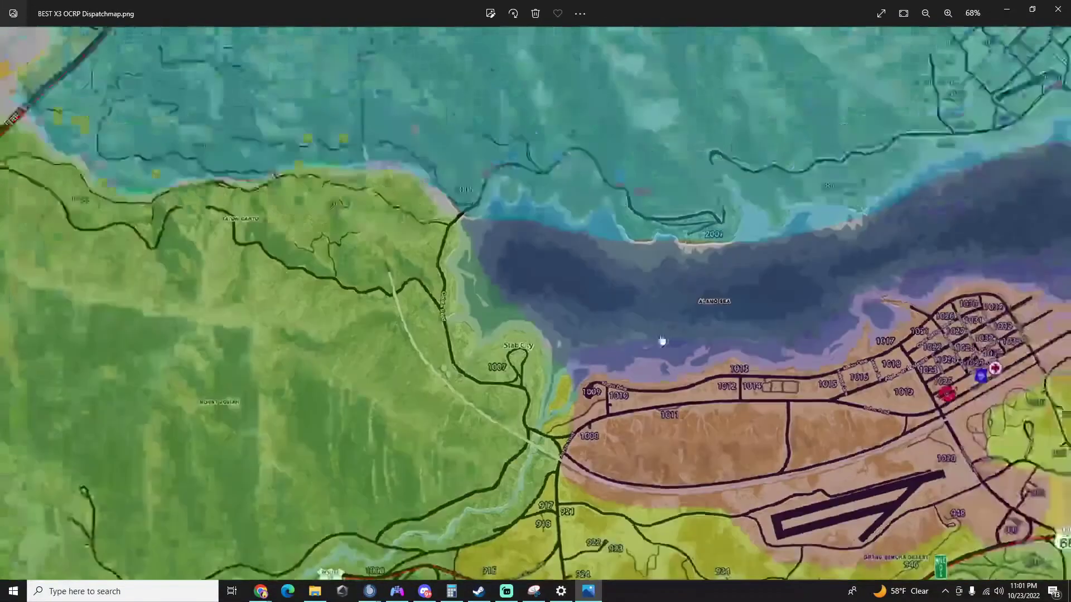
{"action": "left_click_drag", "start_coordinate": [660, 342], "coordinate": [560, 248]}
{"action": "left_click_drag", "start_coordinate": [342, 334], "coordinate": [573, 370]}
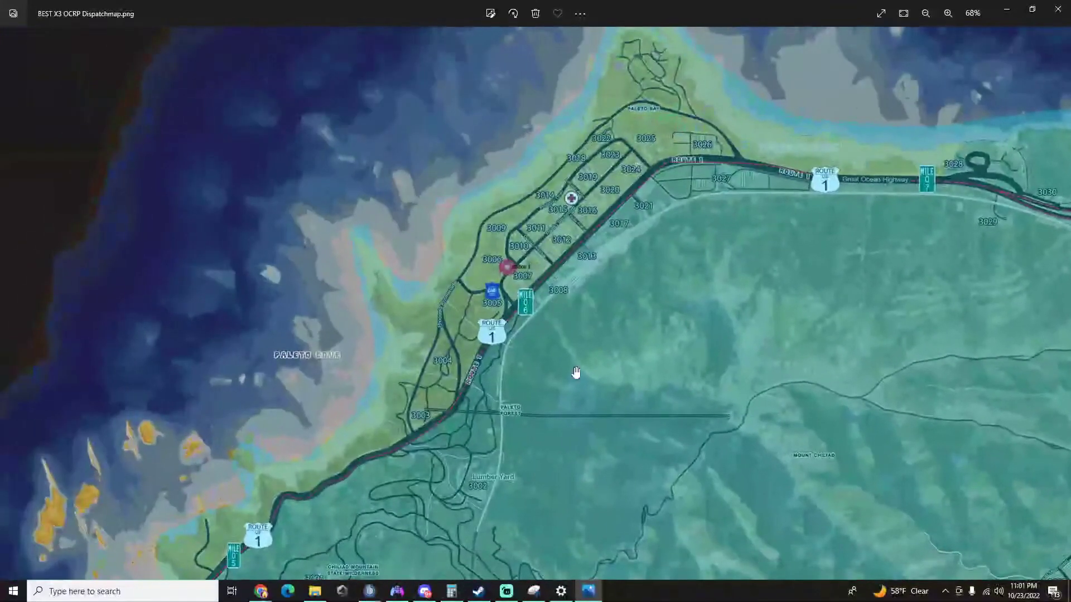
{"action": "key", "text": "alt+Tab"}
{"action": "left_click_drag", "start_coordinate": [446, 251], "coordinate": [380, 243]}
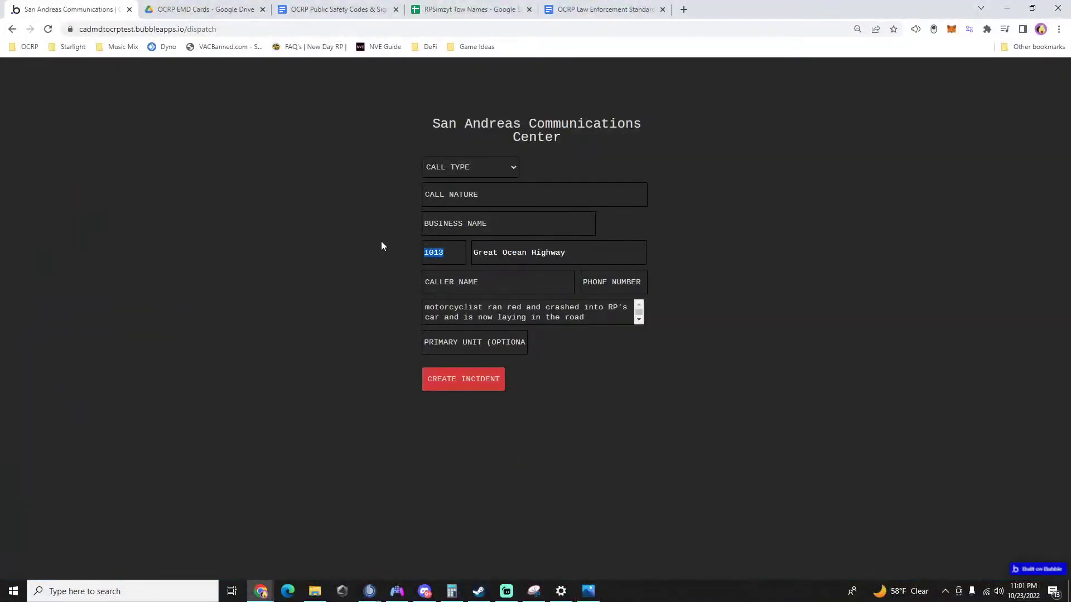
{"action": "type", "text": "3013"}
{"action": "key", "text": "Tab"}
Recheck the Paleto Bay area on the dispatch map and insert "vs chrome tesla" after "motorcyclist" in the call description.
{"action": "left_click", "coordinate": [588, 592]}
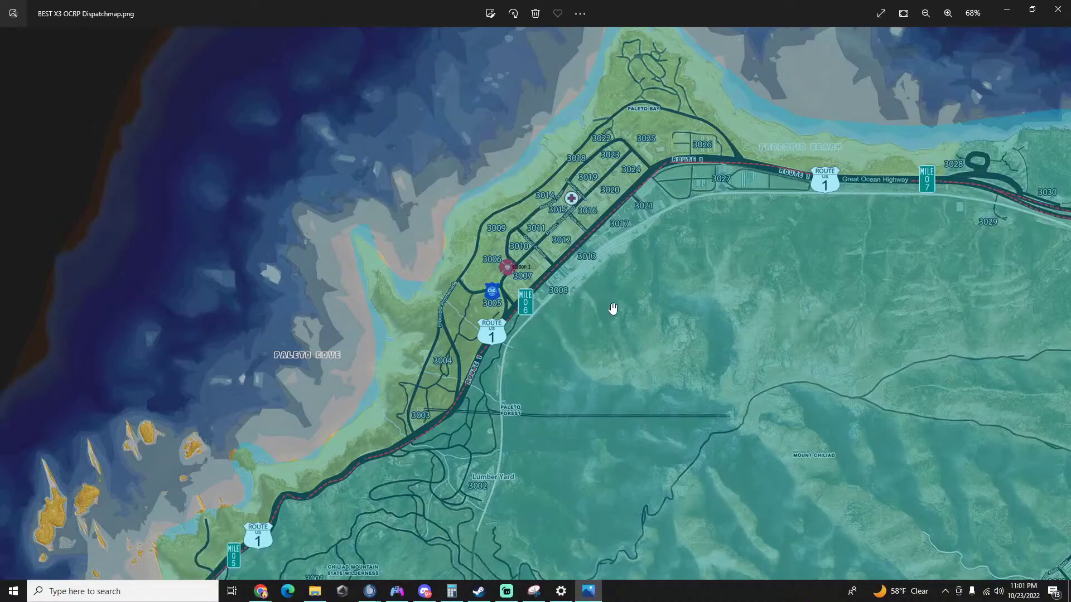
{"action": "left_click_drag", "start_coordinate": [591, 301], "coordinate": [581, 306]}
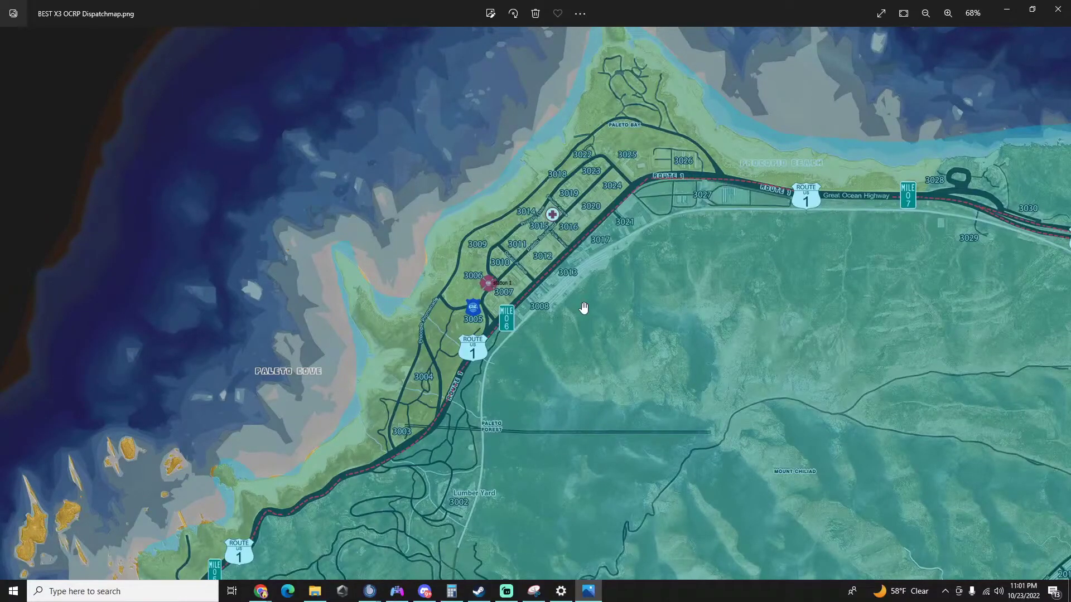
{"action": "left_click", "coordinate": [588, 591]}
{"action": "left_click", "coordinate": [614, 317]}
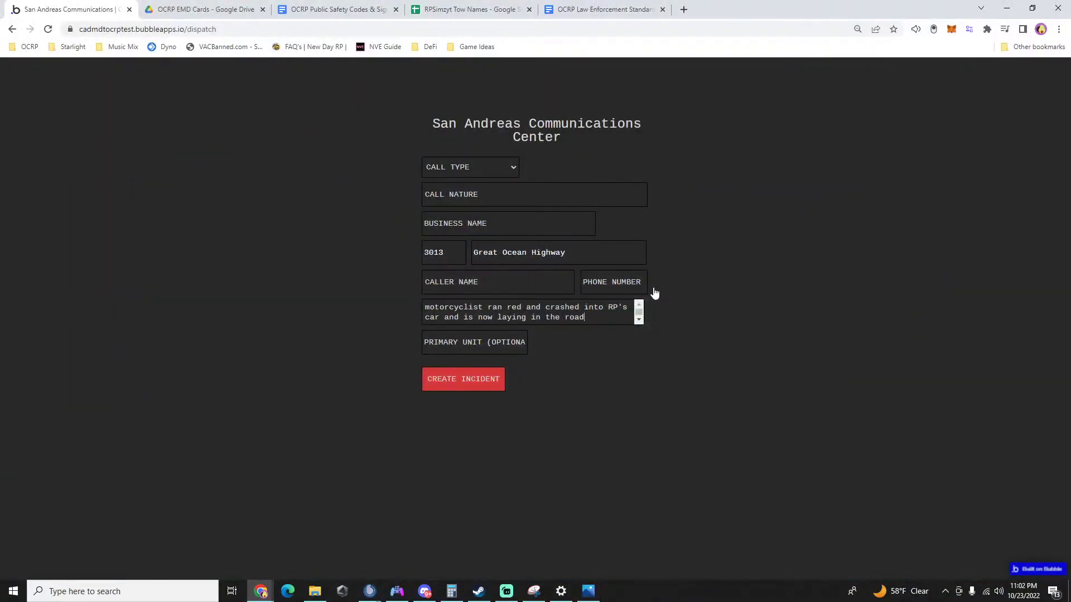
{"action": "key", "text": "Up"}
{"action": "type", "text": "vs chrome t"}
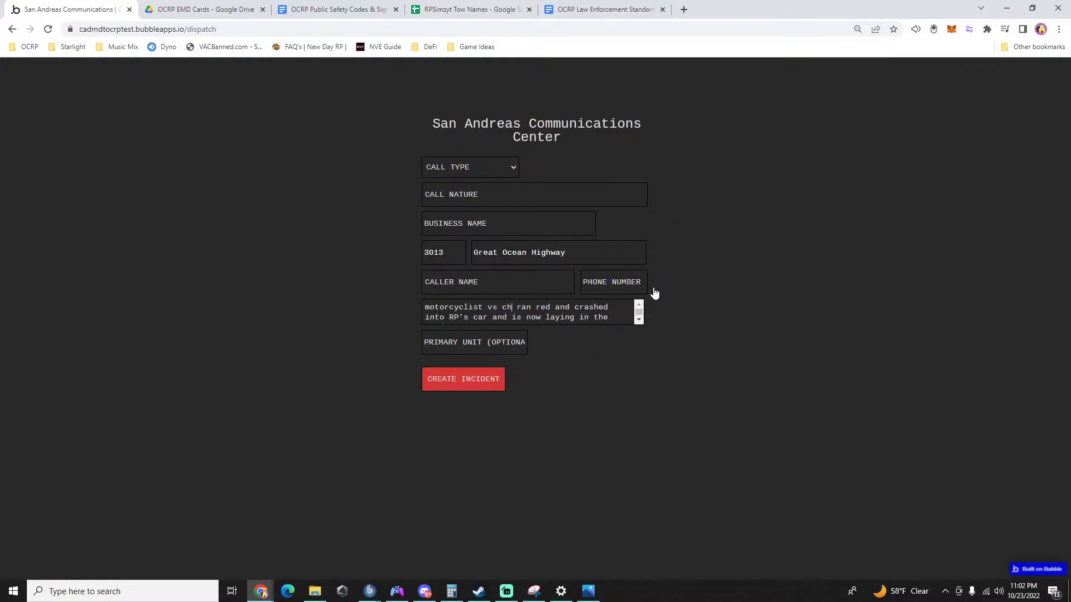
{"action": "type", "text": "esa"}
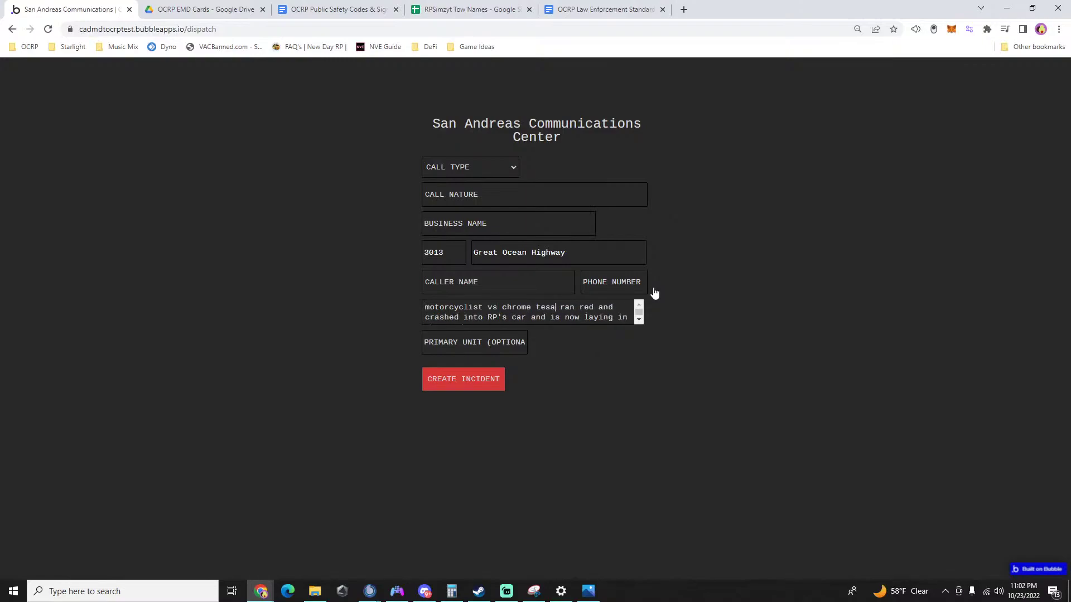
{"action": "key", "text": "BackSpace"}
{"action": "type", "text": "la"}
Set the call type to Police and the call nature to "car vs motorcycle with injuries", and create the incident.
{"action": "left_click", "coordinate": [483, 165]}
{"action": "left_click", "coordinate": [480, 180]}
{"action": "left_click", "coordinate": [479, 194]}
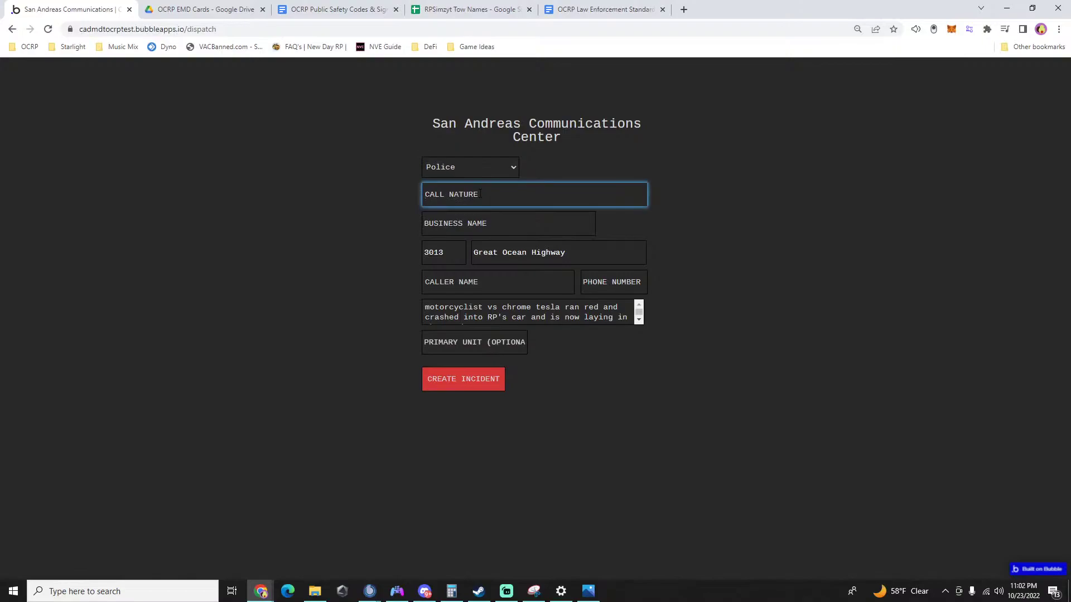
{"action": "type", "text": "car vs motorcycle with injruies"}
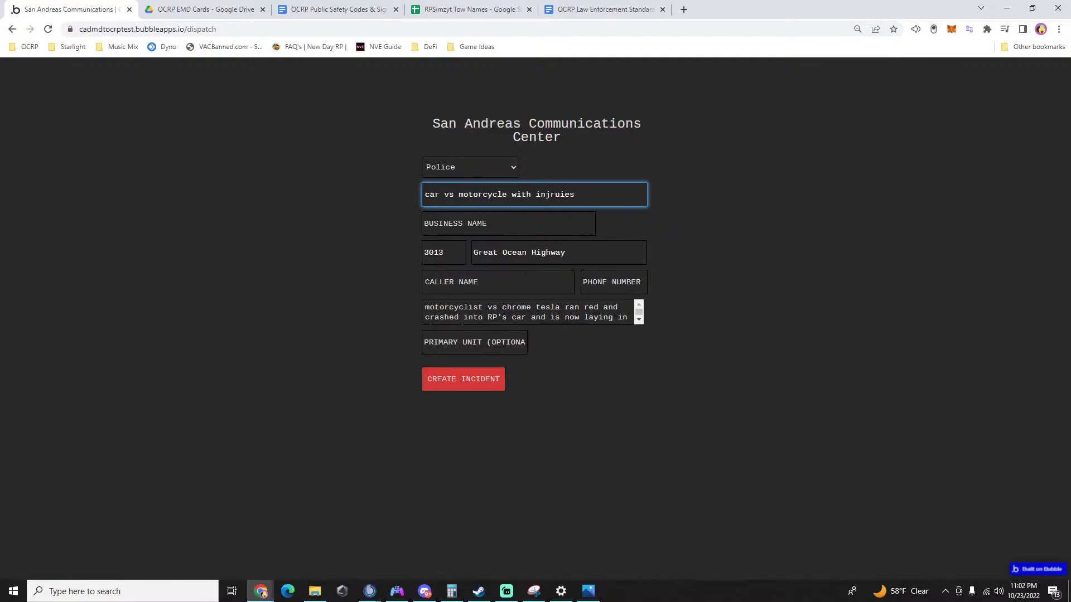
{"action": "key", "text": "Left"}
{"action": "key", "text": "Left"}
{"action": "key", "text": "Left"}
{"action": "key", "text": "Left"}
{"action": "key", "text": "Left"}
{"action": "key", "text": "Delete"}
{"action": "type", "text": "r"}
{"action": "key", "text": "alt+Tab"}
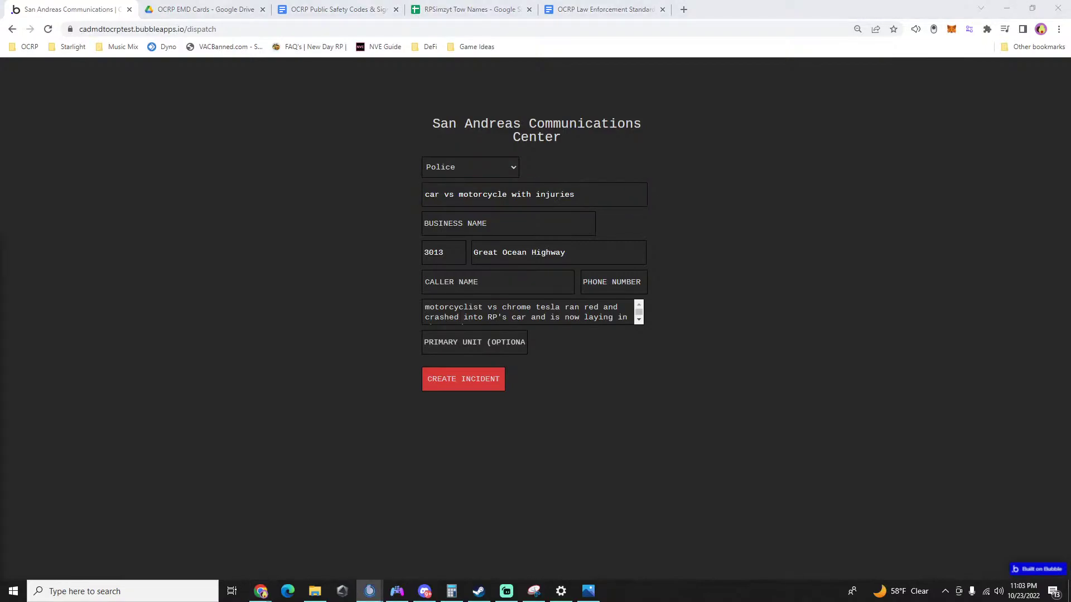
{"action": "left_click", "coordinate": [461, 387]}
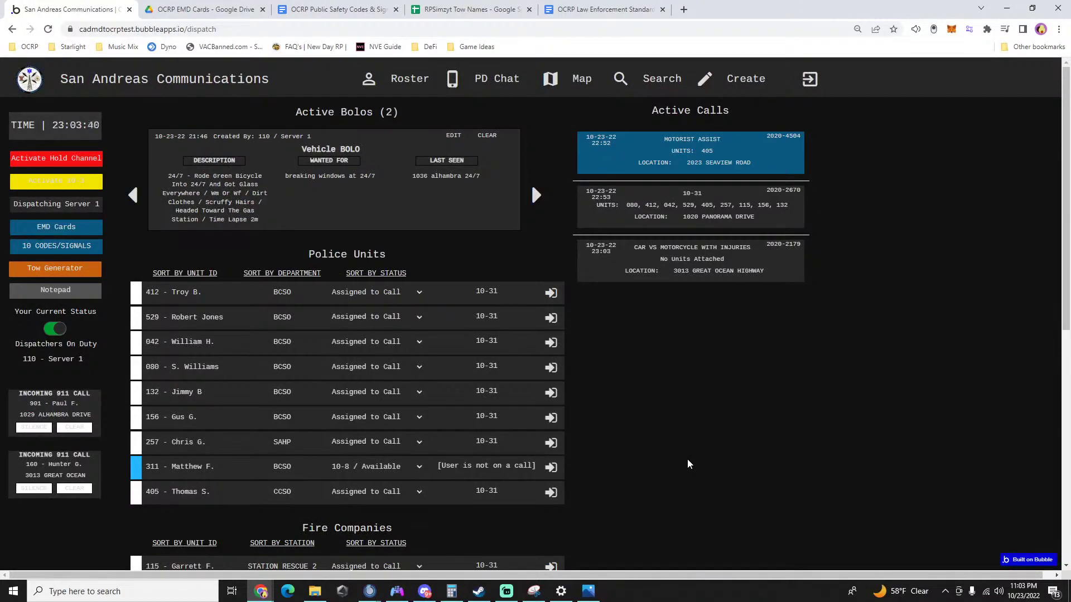
Check the unit lists on the dispatch board and clear the two incoming 911 calls.
{"action": "scroll", "coordinate": [687, 464], "scroll_direction": "down", "scroll_amount": 1}
{"action": "scroll", "coordinate": [687, 464], "scroll_direction": "up", "scroll_amount": 1}
{"action": "scroll", "coordinate": [687, 464], "scroll_direction": "down", "scroll_amount": 1}
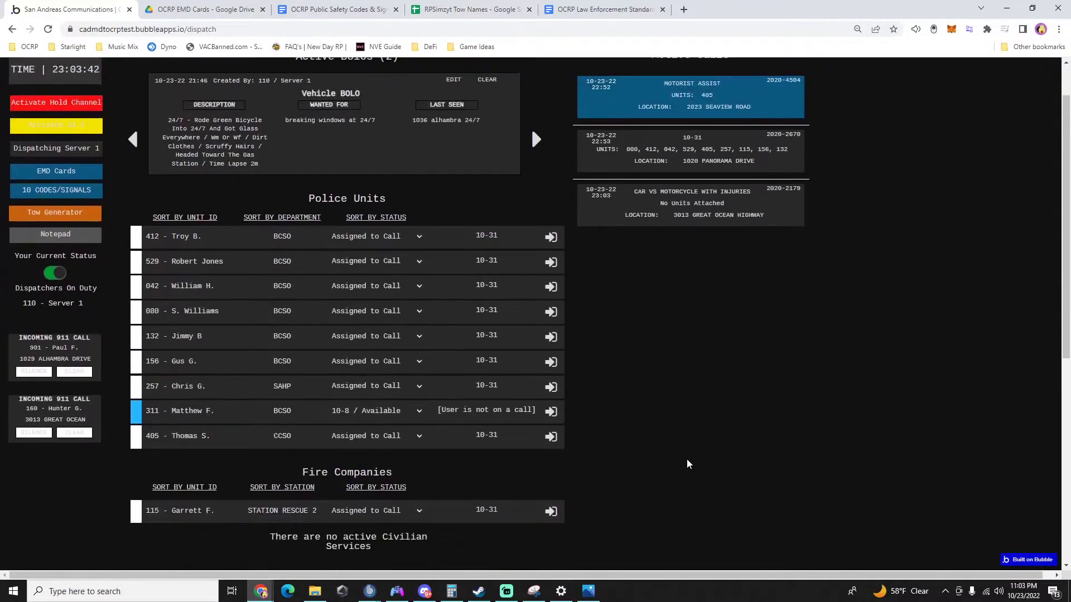
{"action": "scroll", "coordinate": [687, 464], "scroll_direction": "up", "scroll_amount": 2}
{"action": "scroll", "coordinate": [687, 464], "scroll_direction": "down", "scroll_amount": 3}
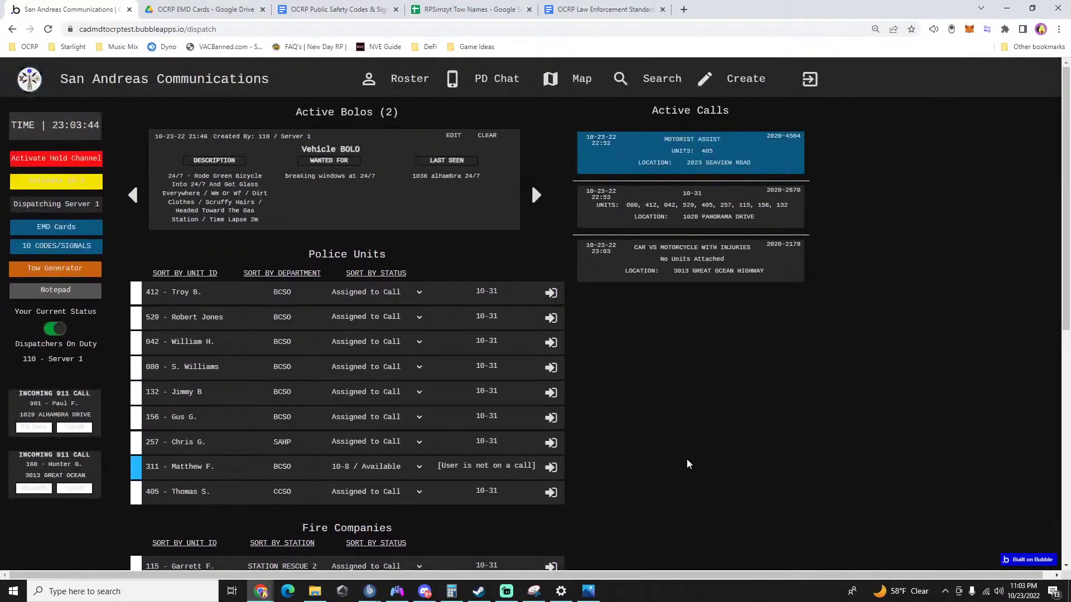
{"action": "left_click", "coordinate": [74, 428]}
{"action": "left_click", "coordinate": [75, 428]}
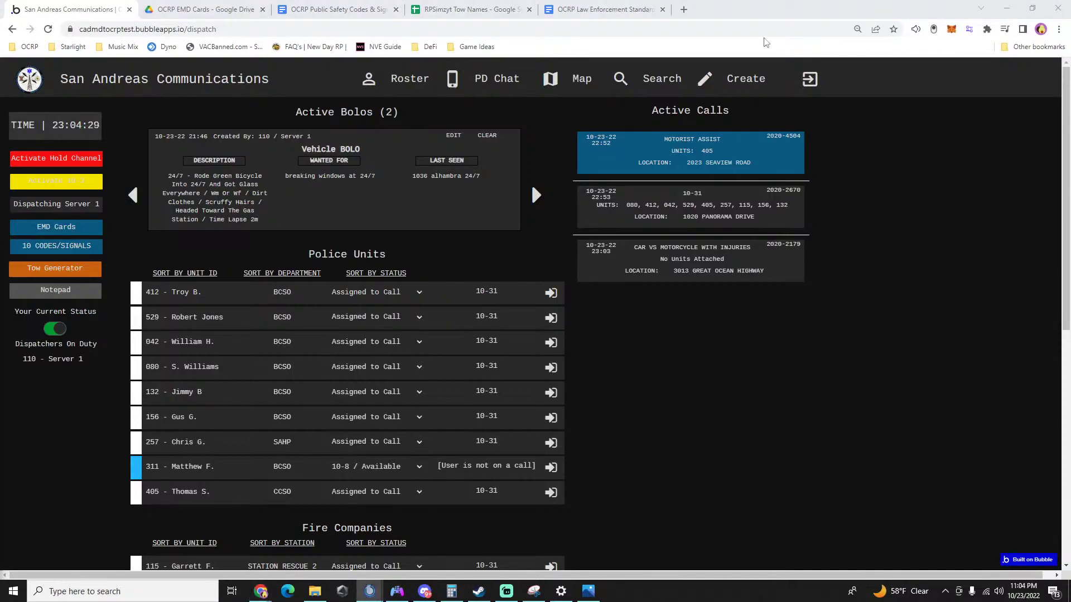
Start a new Police incident at postal 1039, East Joshua Road, with the description "311 / 24/7 van".
{"action": "left_click", "coordinate": [728, 87]}
{"action": "left_click", "coordinate": [733, 112]}
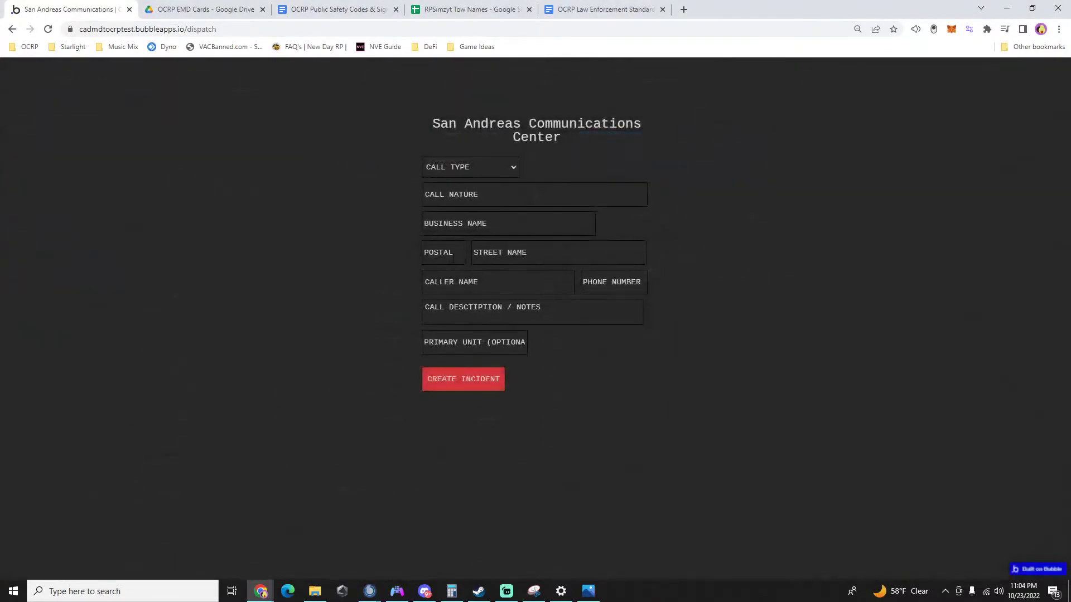
{"action": "type", "text": "311"}
{"action": "left_click", "coordinate": [447, 166]}
{"action": "left_click", "coordinate": [440, 183]}
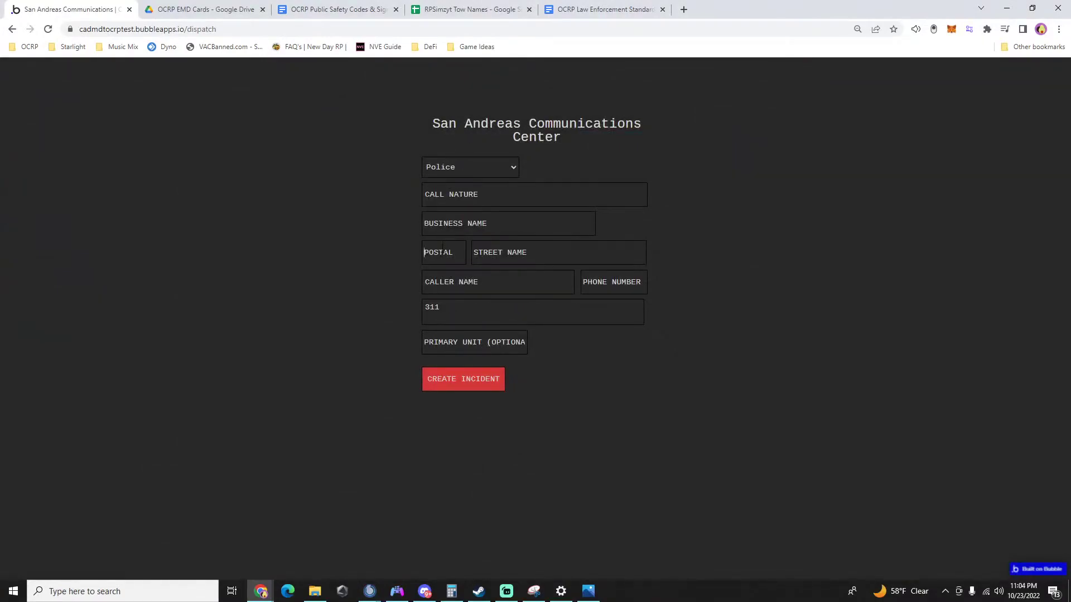
{"action": "left_click", "coordinate": [442, 248]}
{"action": "type", "text": "1039"}
{"action": "left_click", "coordinate": [492, 254]}
{"action": "type", "text": "east Joshua Road"}
{"action": "left_click", "coordinate": [493, 313]}
{"action": "left_click", "coordinate": [492, 312]}
{"action": "type", "text": "311 / 24/7 var"}
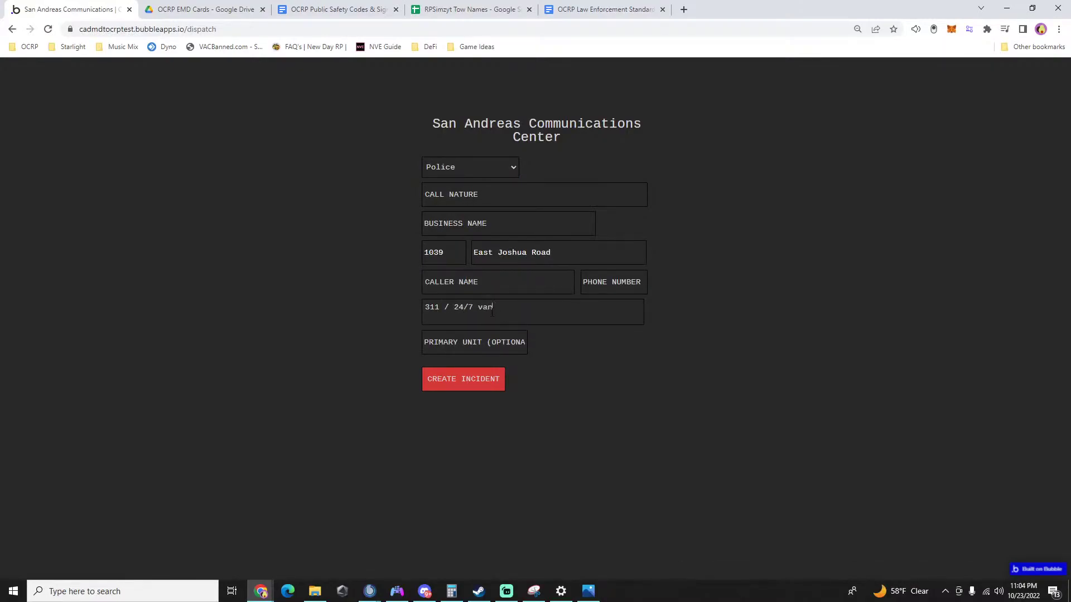
Set the call nature to TRAFFIC STOP and create the incident.
{"action": "left_click", "coordinate": [469, 198]}
{"action": "type", "text": "traffic s"}
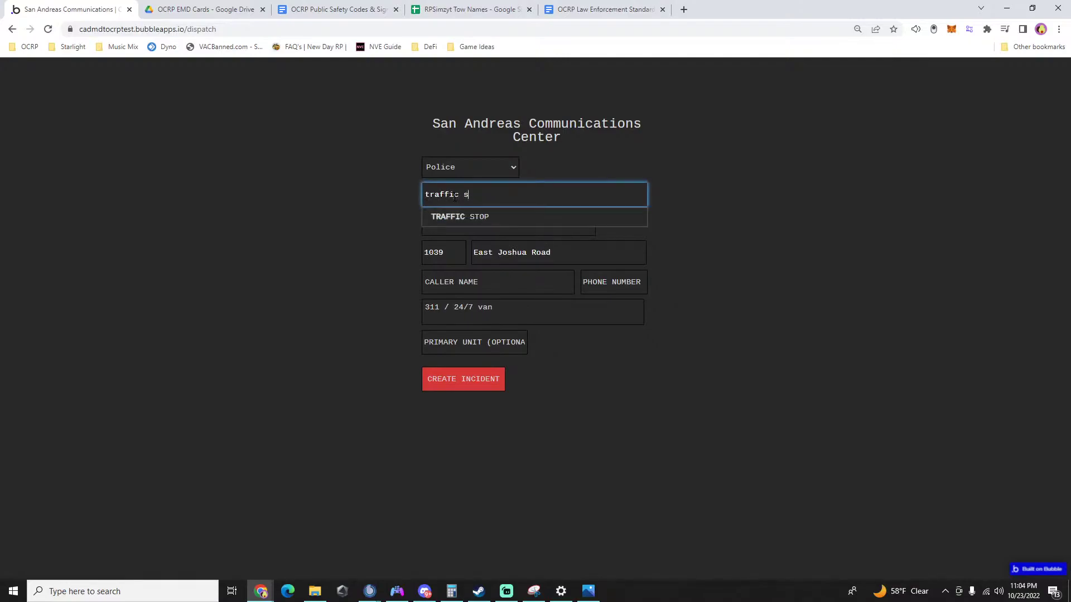
{"action": "type", "text": "top"}
{"action": "left_click", "coordinate": [455, 217]}
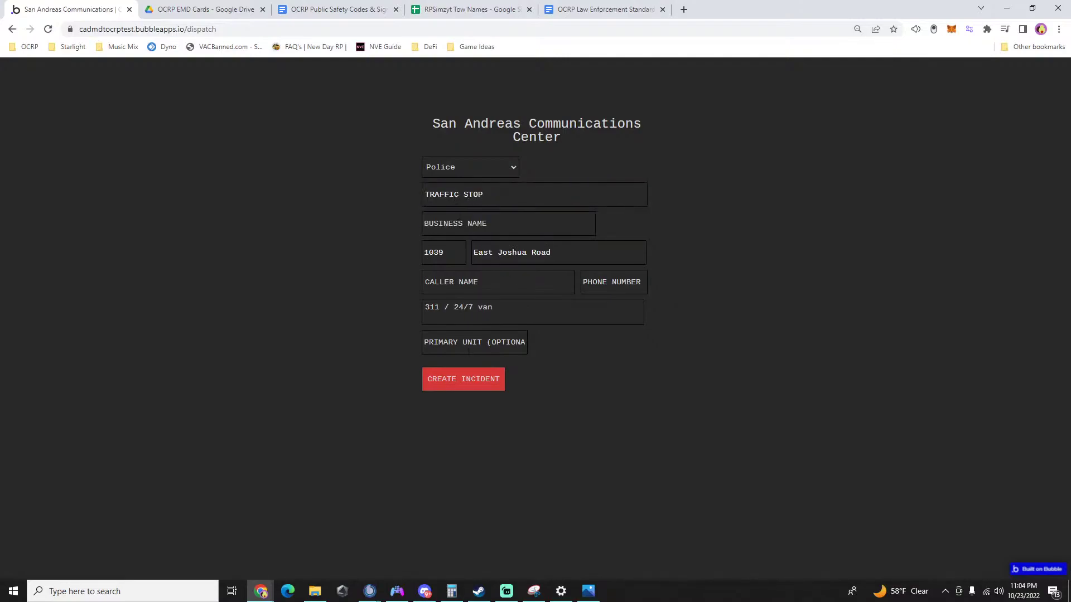
{"action": "left_click", "coordinate": [485, 380]}
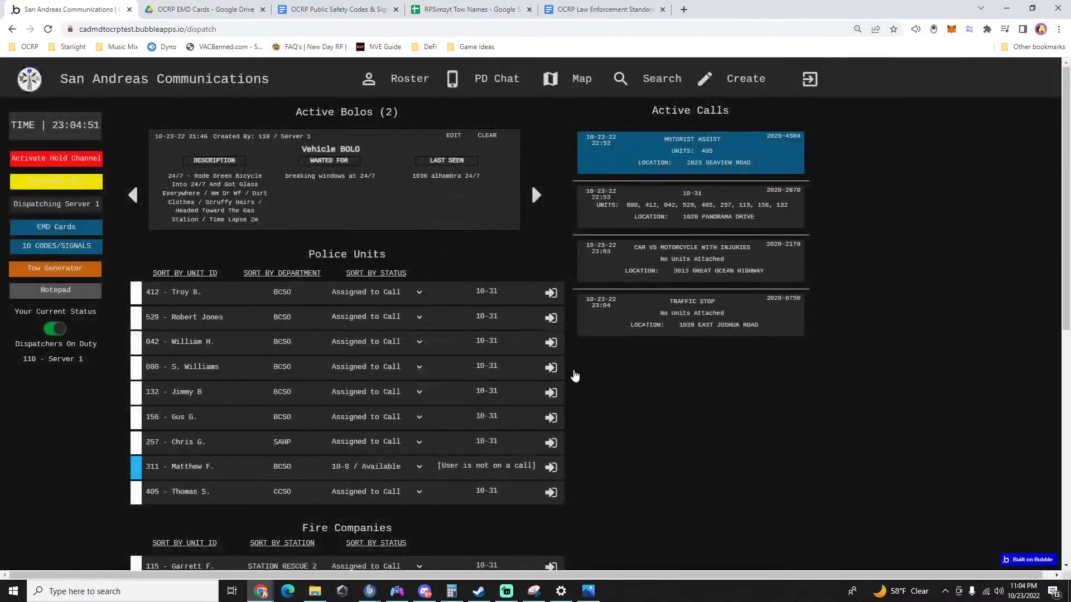
Assign unit 311 to the traffic stop call on East Joshua Road.
{"action": "left_click", "coordinate": [725, 330]}
{"action": "left_click", "coordinate": [377, 171]}
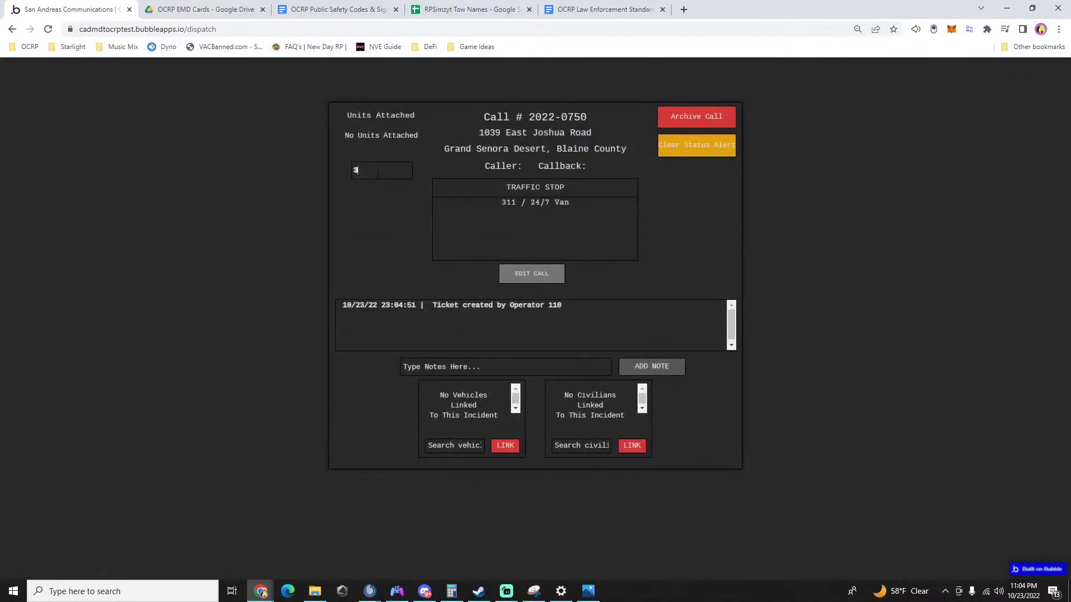
{"action": "type", "text": "311"}
{"action": "left_click", "coordinate": [377, 193]}
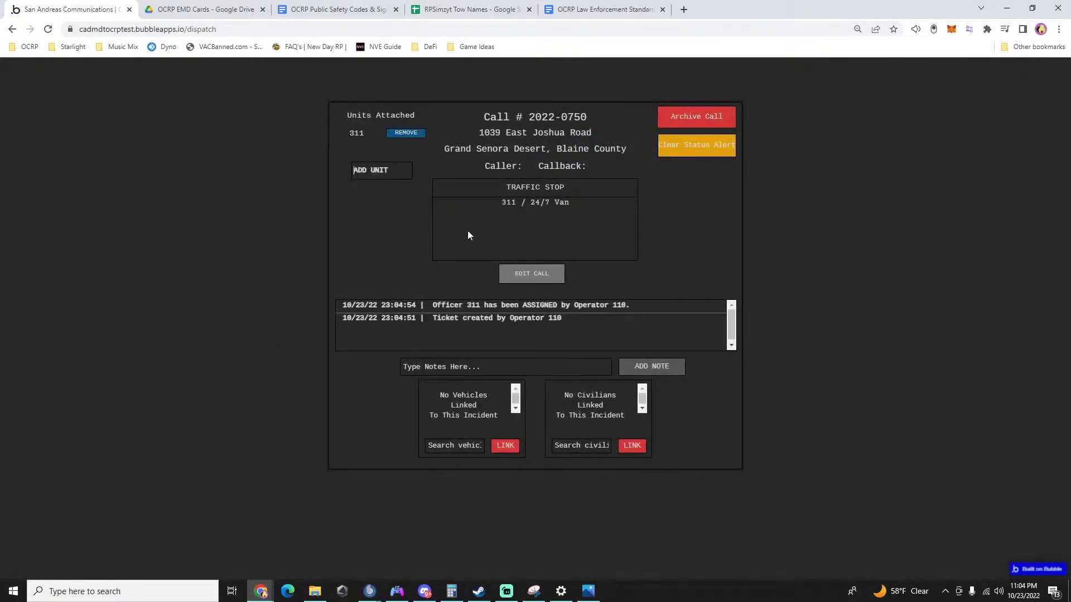
{"action": "left_click", "coordinate": [811, 361]}
Remove unit 156 from the 10-31 call and assign it to the traffic stop on East Joshua Road.
{"action": "left_click", "coordinate": [684, 214]}
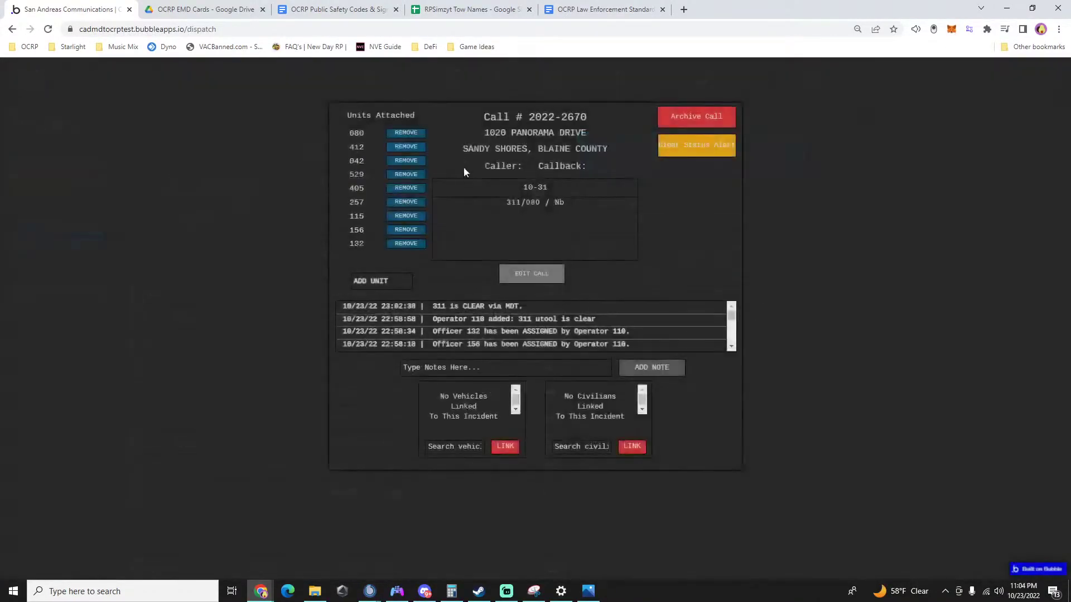
{"action": "left_click", "coordinate": [405, 230]}
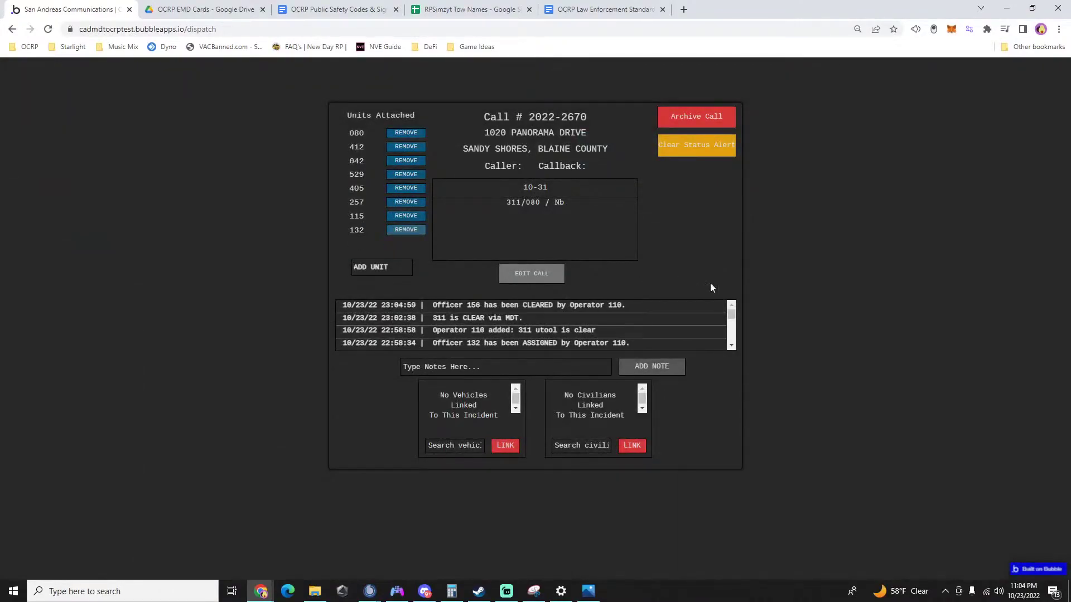
{"action": "left_click", "coordinate": [890, 329]}
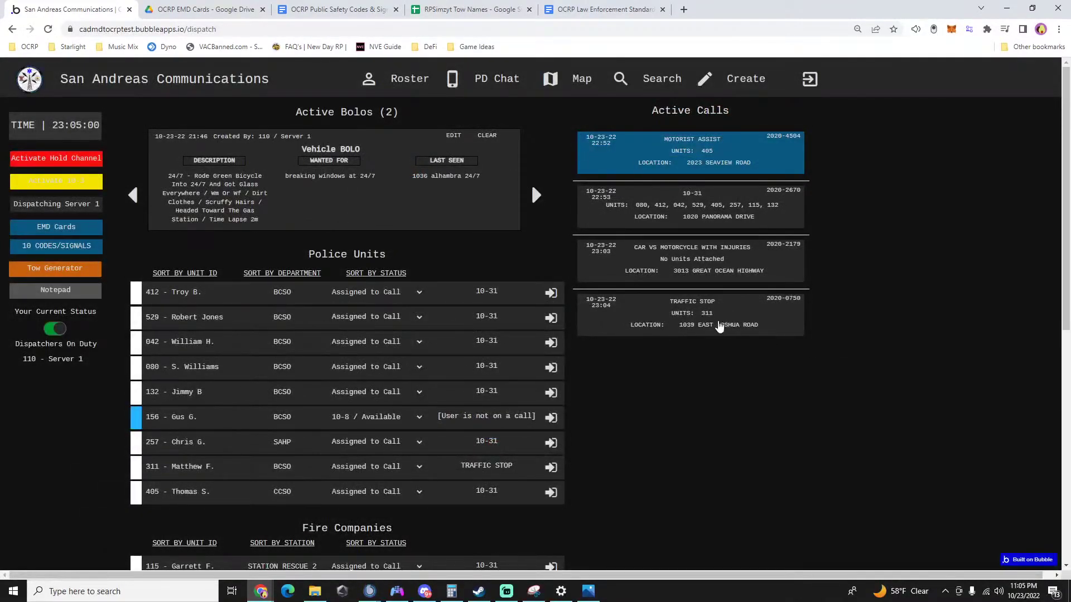
{"action": "left_click", "coordinate": [716, 327]}
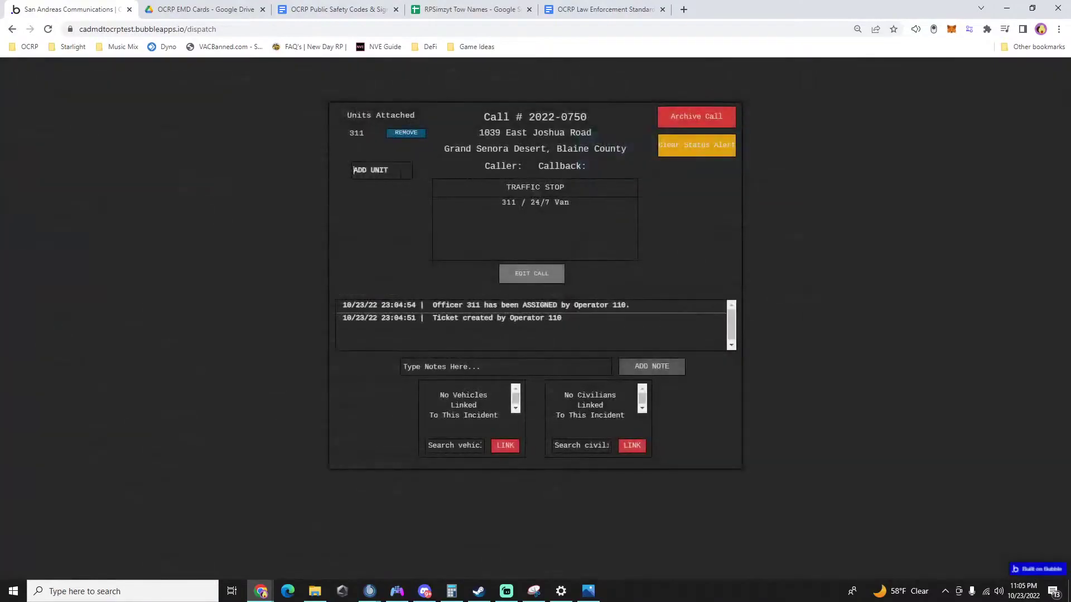
{"action": "type", "text": "156"}
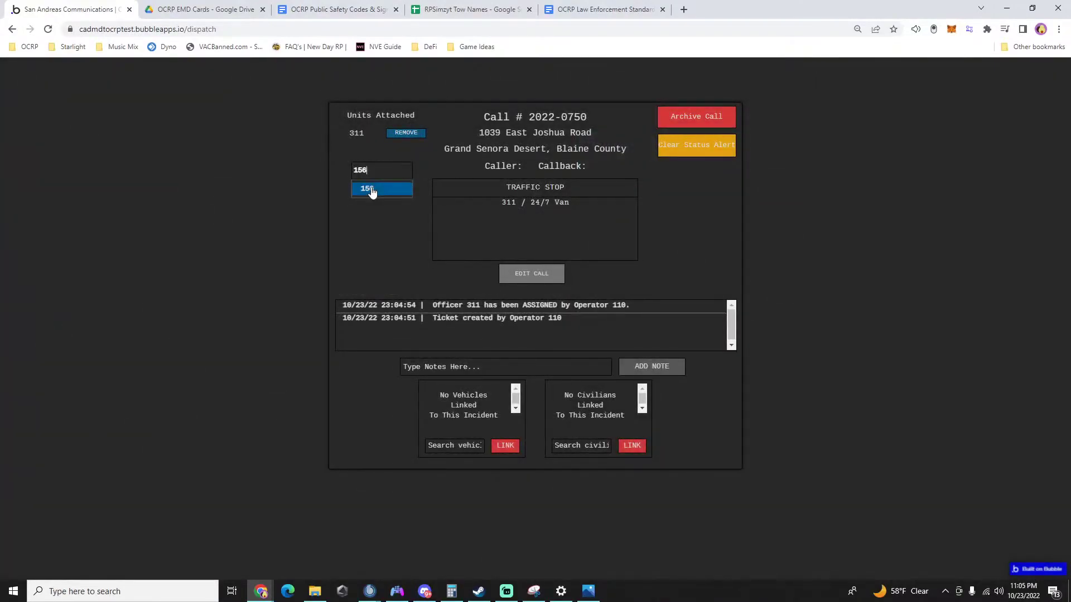
{"action": "left_click", "coordinate": [372, 189]}
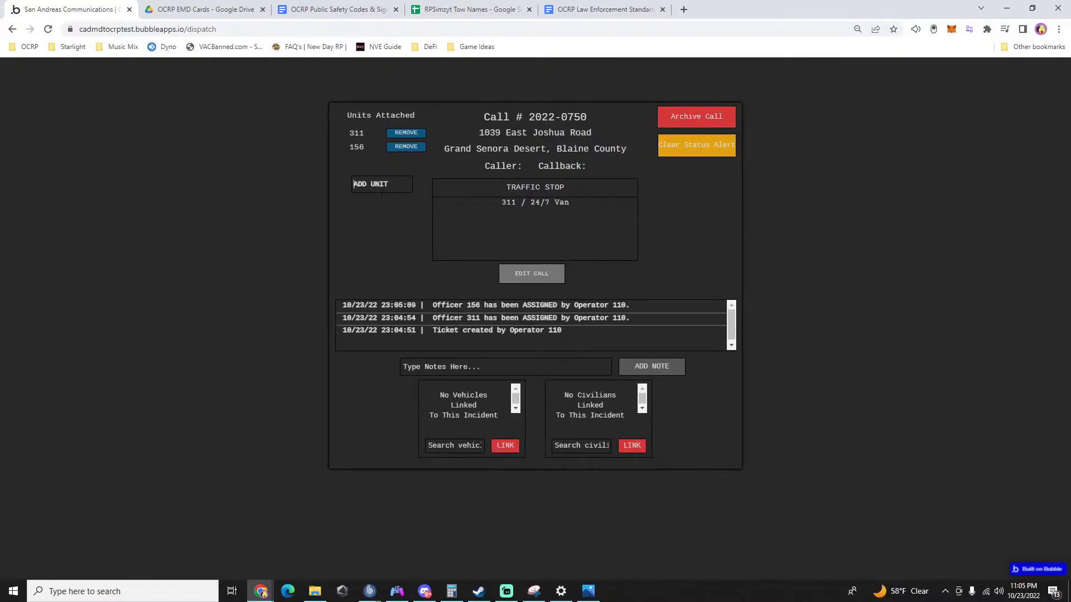
{"action": "left_click", "coordinate": [840, 344]}
Review the police and fire unit lists on the dispatch board and the details of the car vs motorcycle call.
{"action": "scroll", "coordinate": [875, 385], "scroll_direction": "down", "scroll_amount": 6}
{"action": "scroll", "coordinate": [883, 384], "scroll_direction": "up", "scroll_amount": 4}
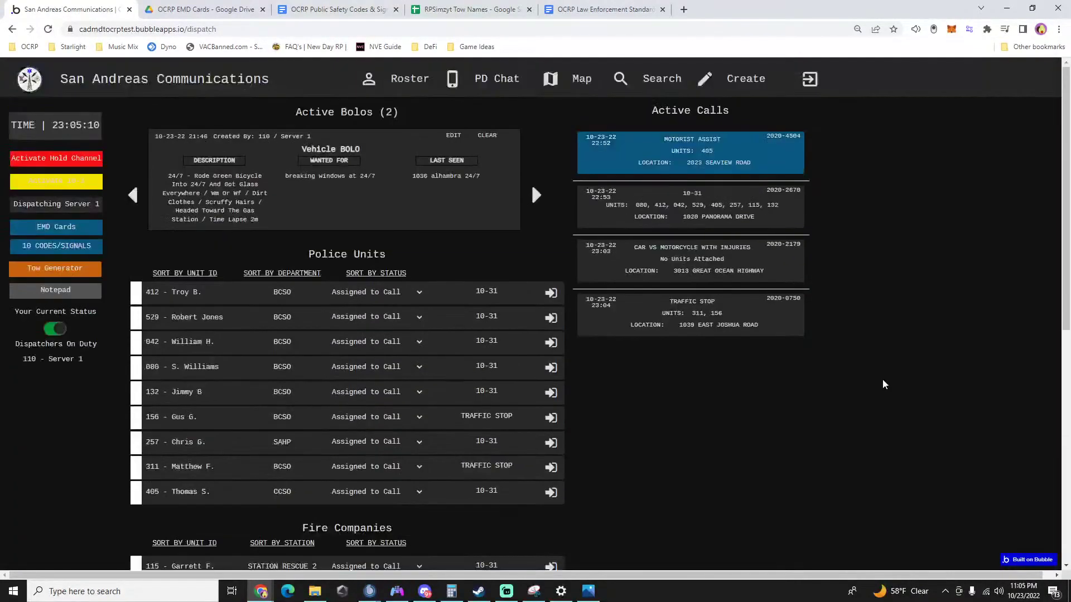
{"action": "scroll", "coordinate": [883, 384], "scroll_direction": "down", "scroll_amount": 3}
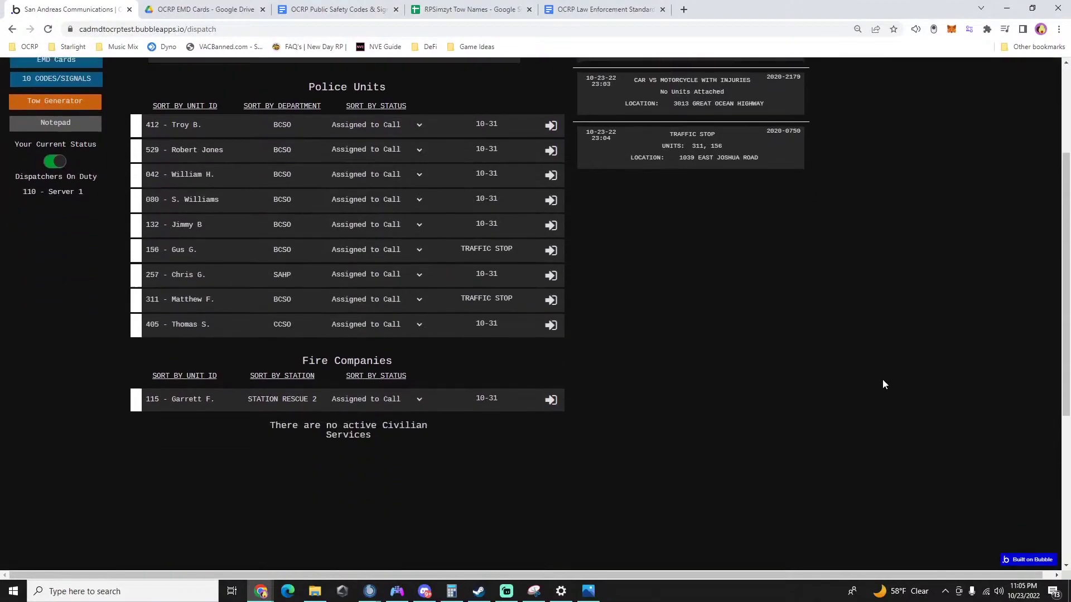
{"action": "scroll", "coordinate": [883, 384], "scroll_direction": "up", "scroll_amount": 3}
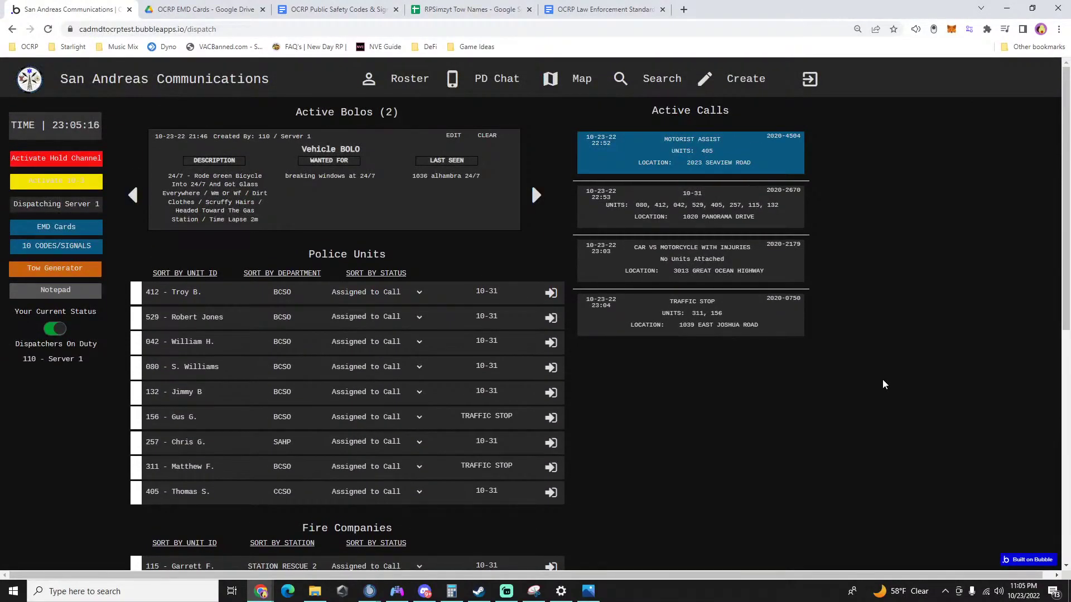
{"action": "scroll", "coordinate": [882, 384], "scroll_direction": "down", "scroll_amount": 3}
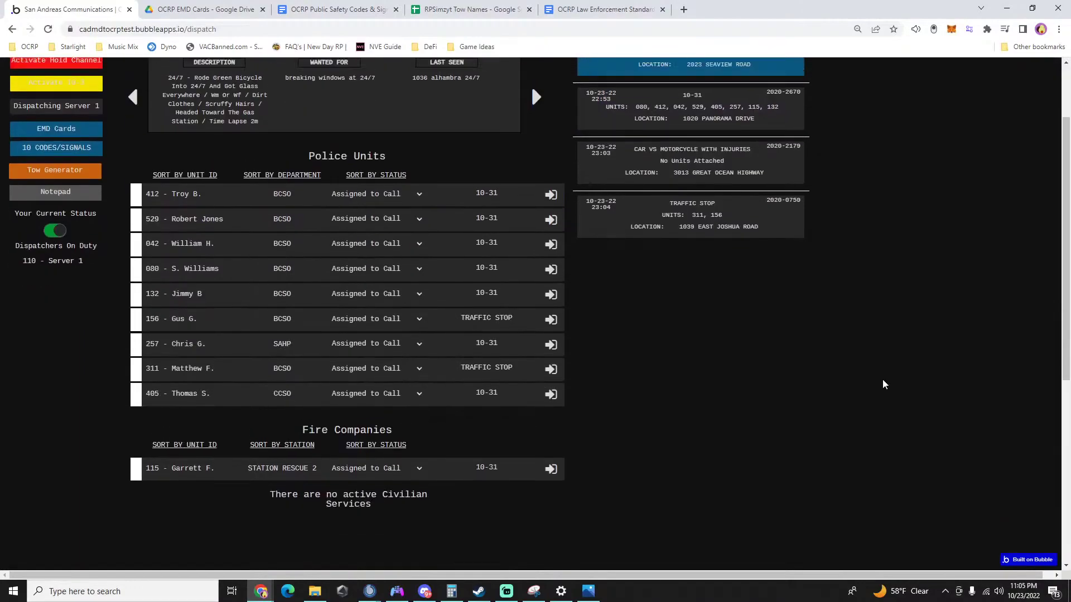
{"action": "scroll", "coordinate": [882, 384], "scroll_direction": "up", "scroll_amount": 3}
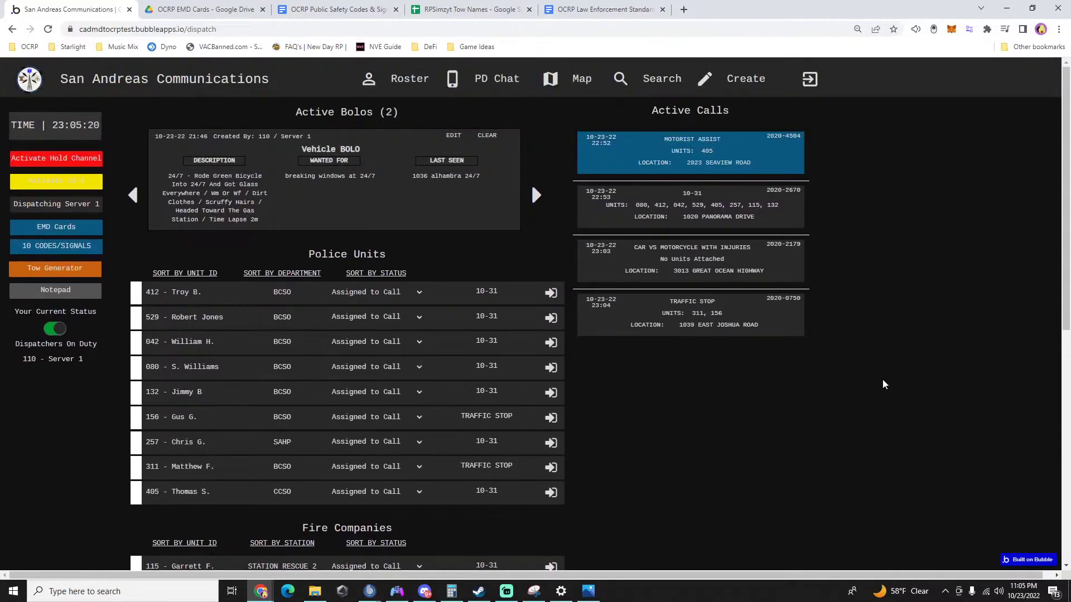
{"action": "scroll", "coordinate": [882, 384], "scroll_direction": "down", "scroll_amount": 3}
{"action": "scroll", "coordinate": [882, 384], "scroll_direction": "up", "scroll_amount": 3}
{"action": "scroll", "coordinate": [765, 233], "scroll_direction": "up", "scroll_amount": 1}
{"action": "left_click", "coordinate": [693, 270]}
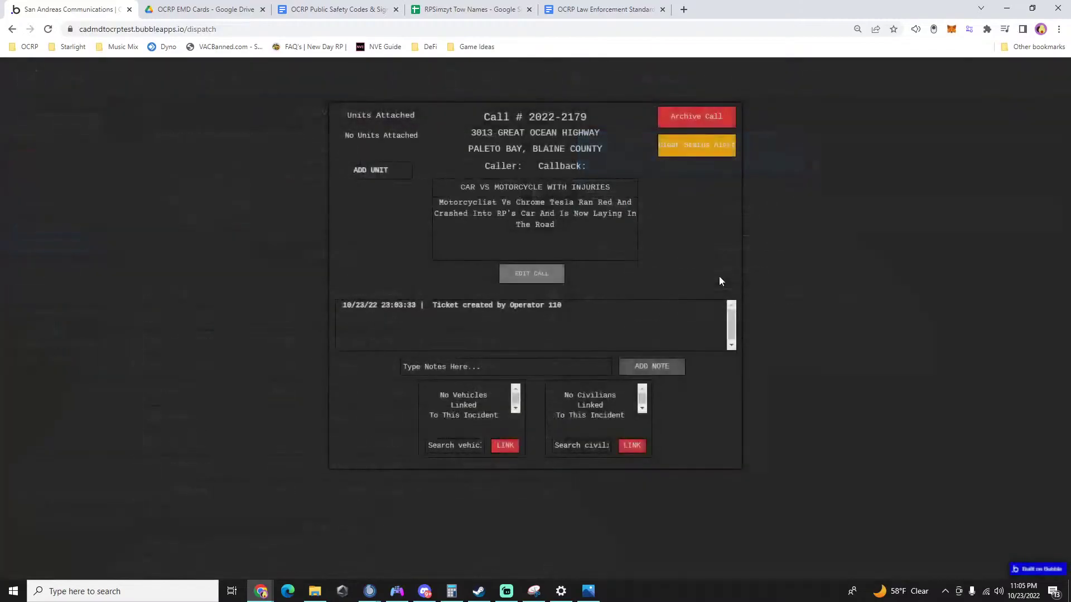
{"action": "key", "text": "Escape"}
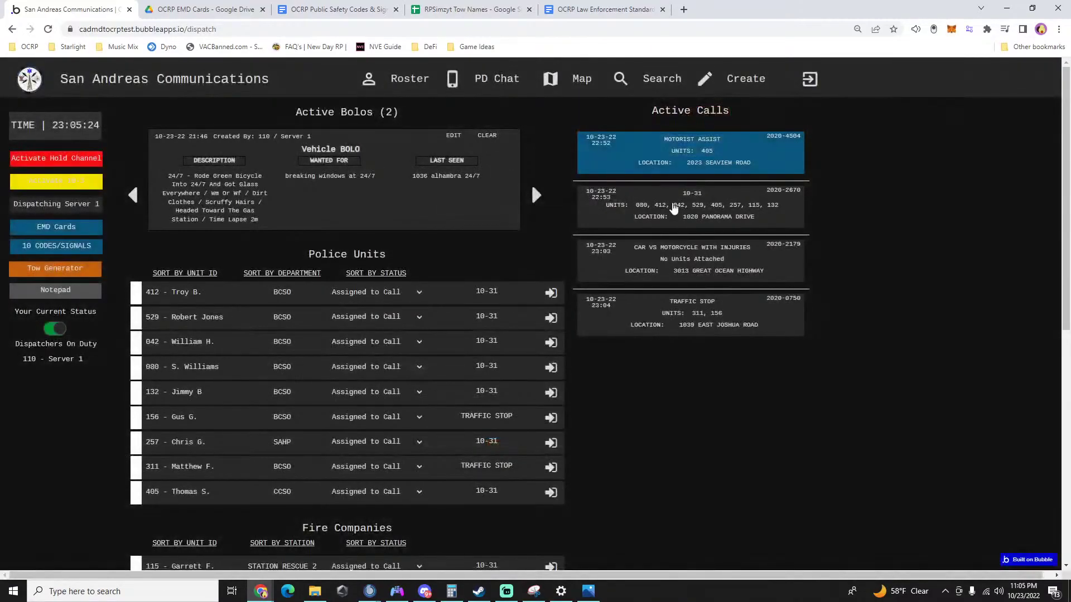
Add the note "res 2 transporting one to sandy medical" to the 10-31 call on Panorama Drive.
{"action": "left_click", "coordinate": [675, 211]}
{"action": "type", "text": "res"}
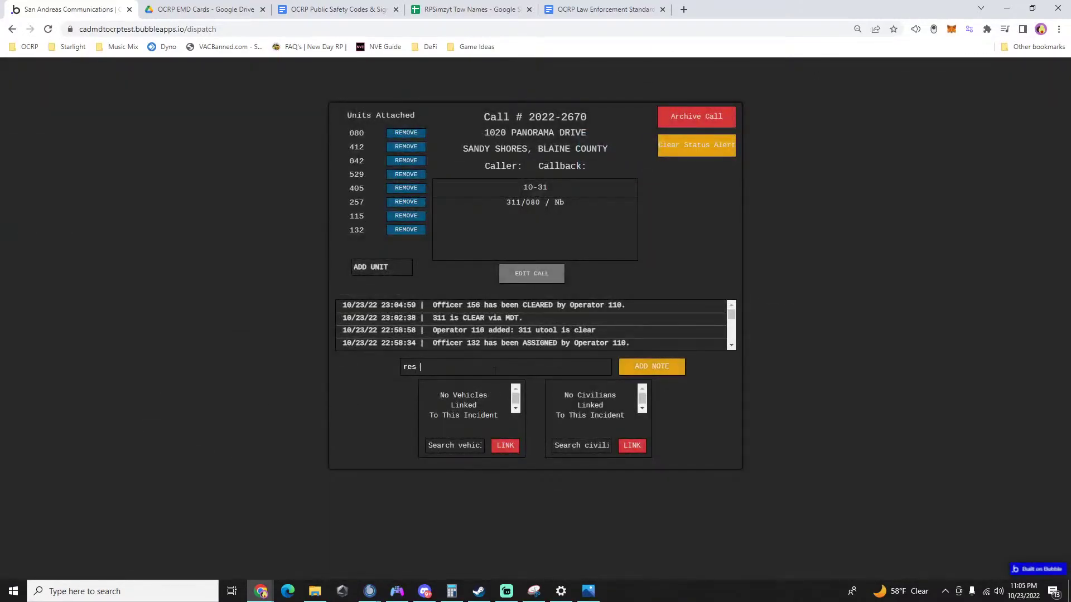
{"action": "type", "text": " 2 transporting one to sandy medical"}
{"action": "key", "text": "Return"}
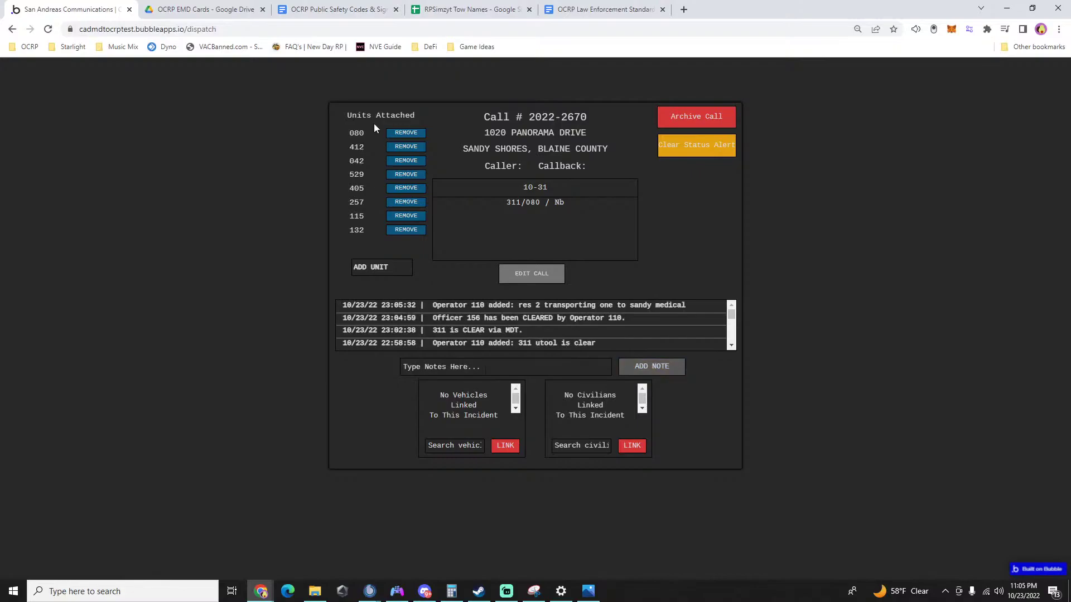
Remove unit 412 from the 10-31 call and assign it to the car vs motorcycle call on Great Ocean Highway.
{"action": "left_click", "coordinate": [406, 147]}
{"action": "left_click", "coordinate": [941, 413]}
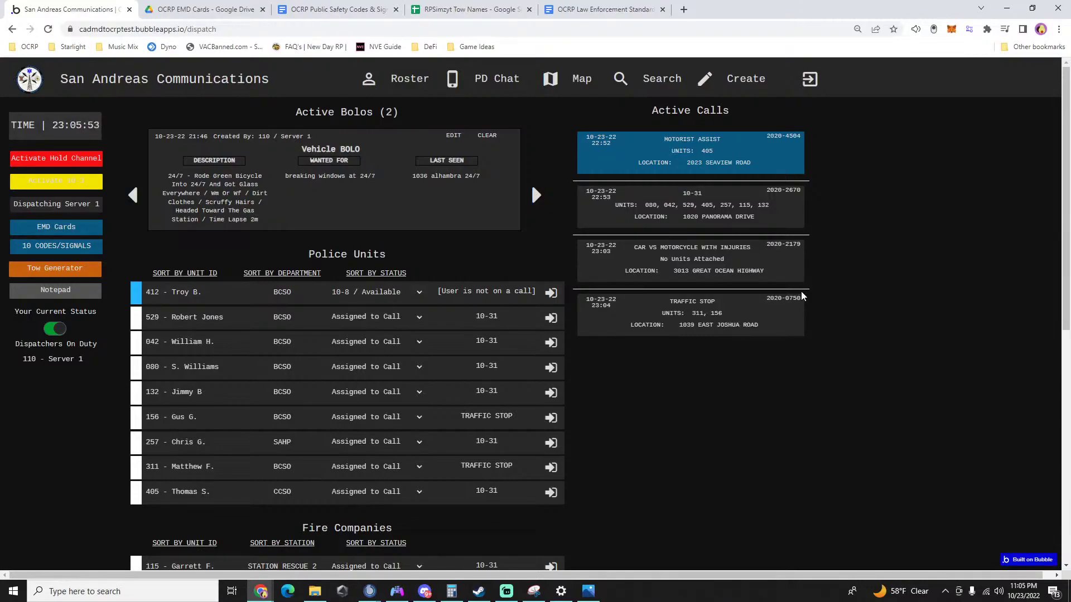
{"action": "left_click", "coordinate": [713, 268]}
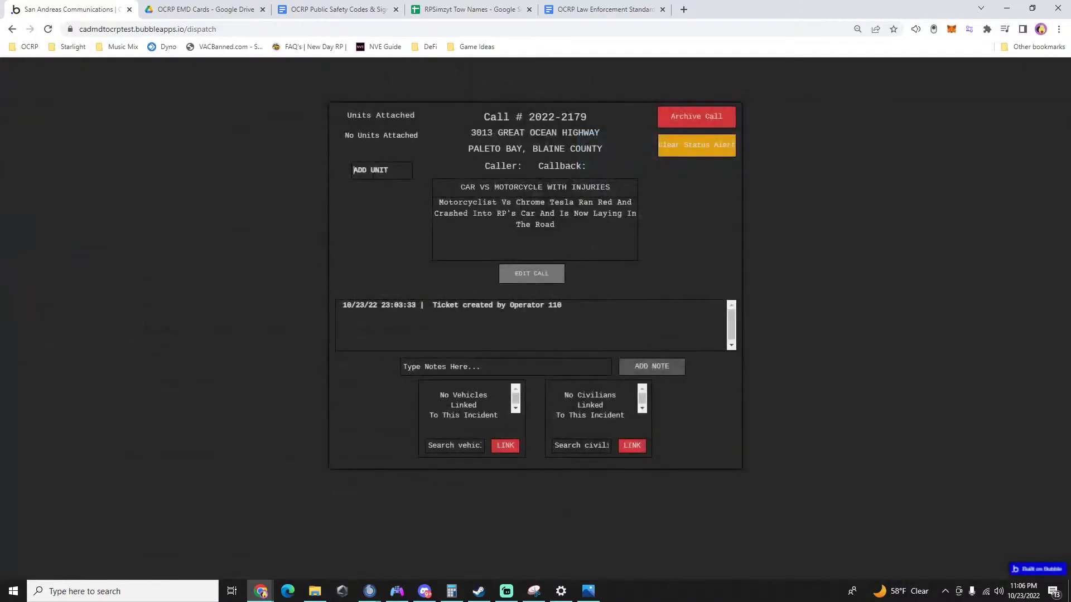
{"action": "left_click", "coordinate": [379, 174]}
{"action": "type", "text": "412"}
{"action": "key", "text": "Return"}
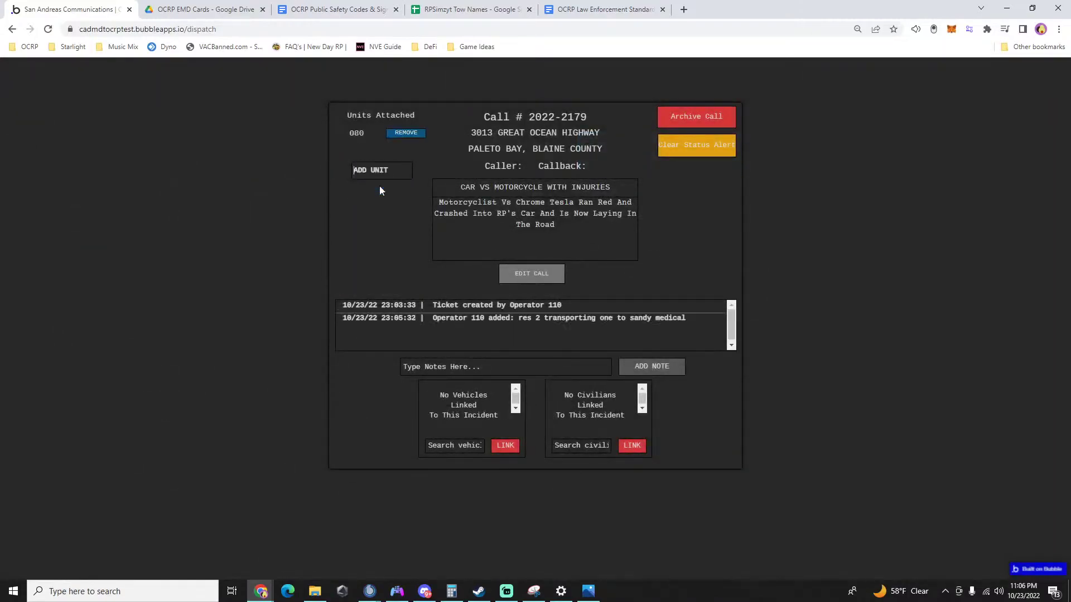
{"action": "left_click", "coordinate": [919, 345]}
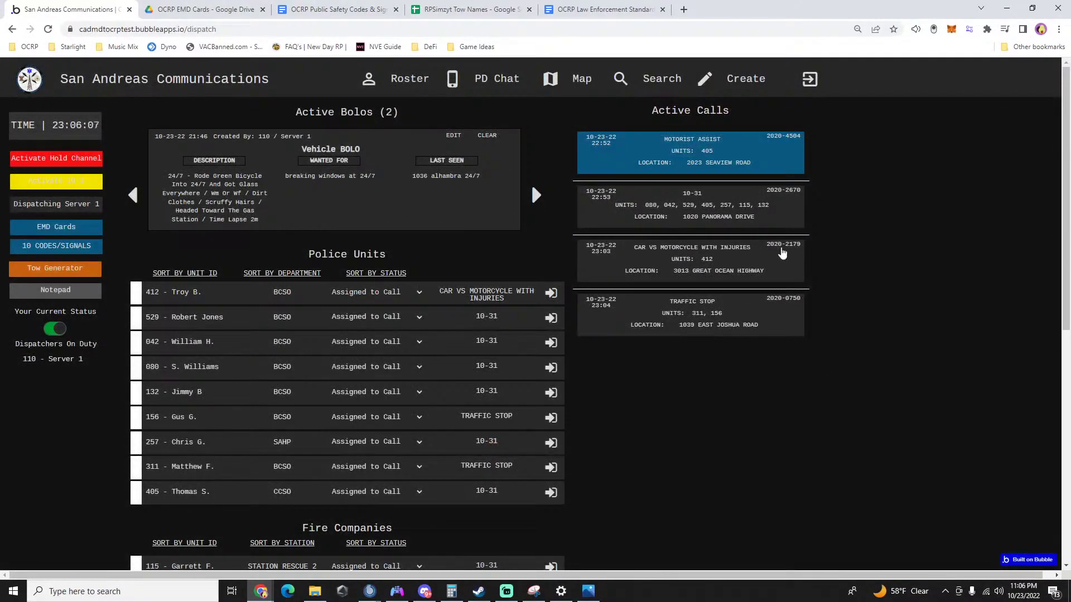
Remove unit 257 from the 10-31 call and assign it to the car vs motorcycle call on Great Ocean Highway.
{"action": "left_click", "coordinate": [696, 212]}
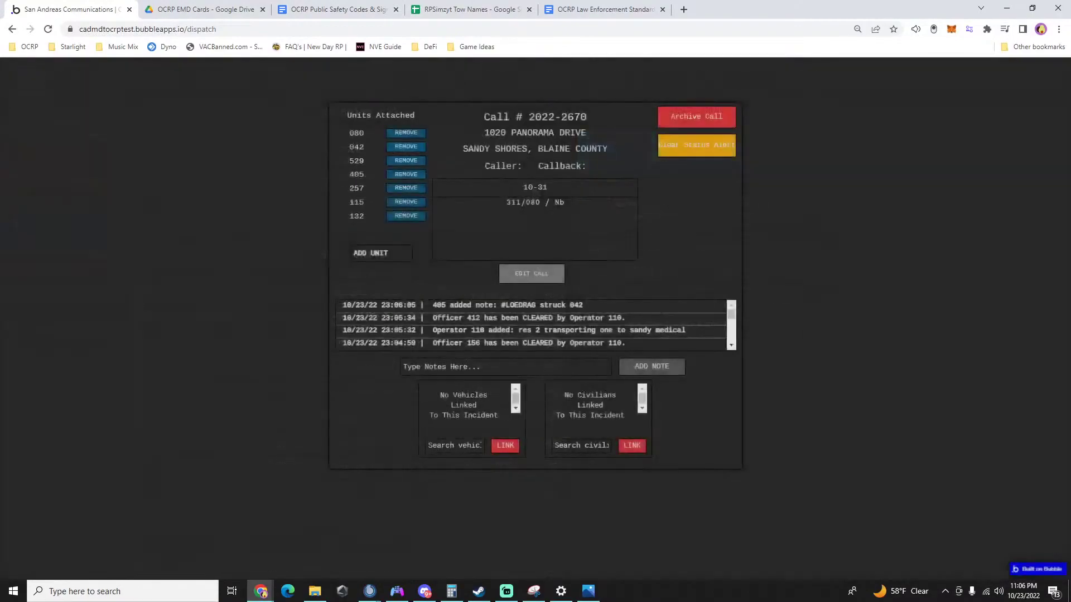
{"action": "left_click", "coordinate": [406, 188]}
{"action": "left_click", "coordinate": [874, 291]}
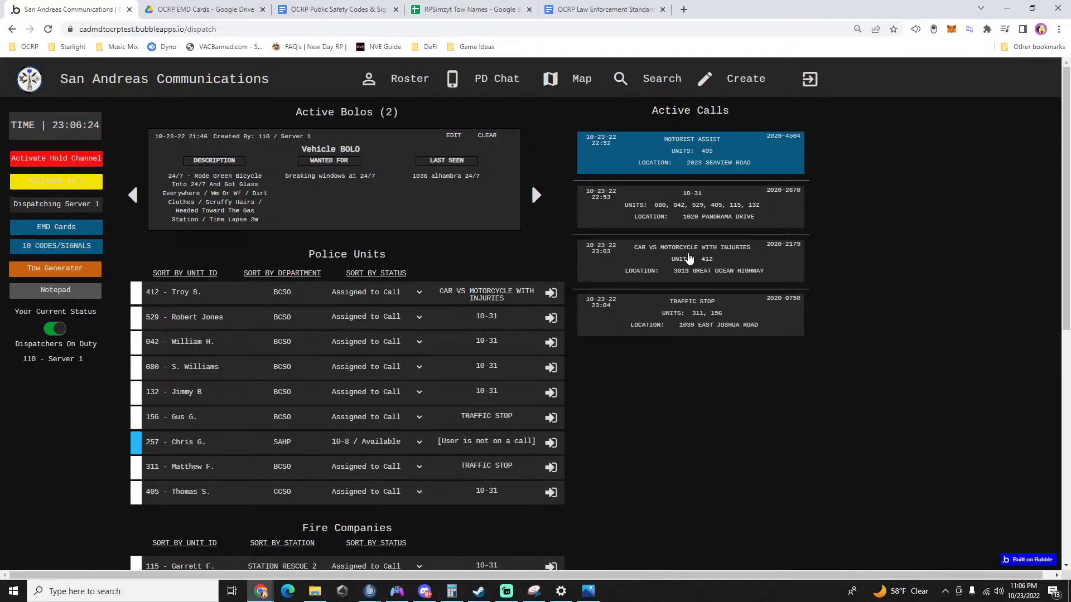
{"action": "left_click", "coordinate": [664, 262]}
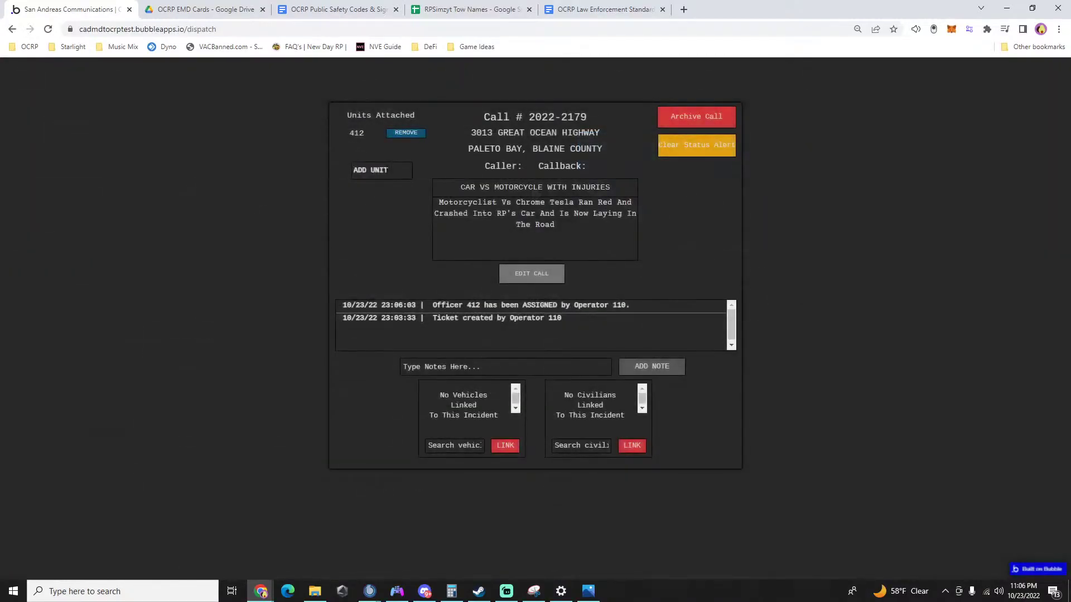
{"action": "left_click", "coordinate": [387, 169]}
{"action": "type", "text": "257"}
{"action": "key", "text": "Return"}
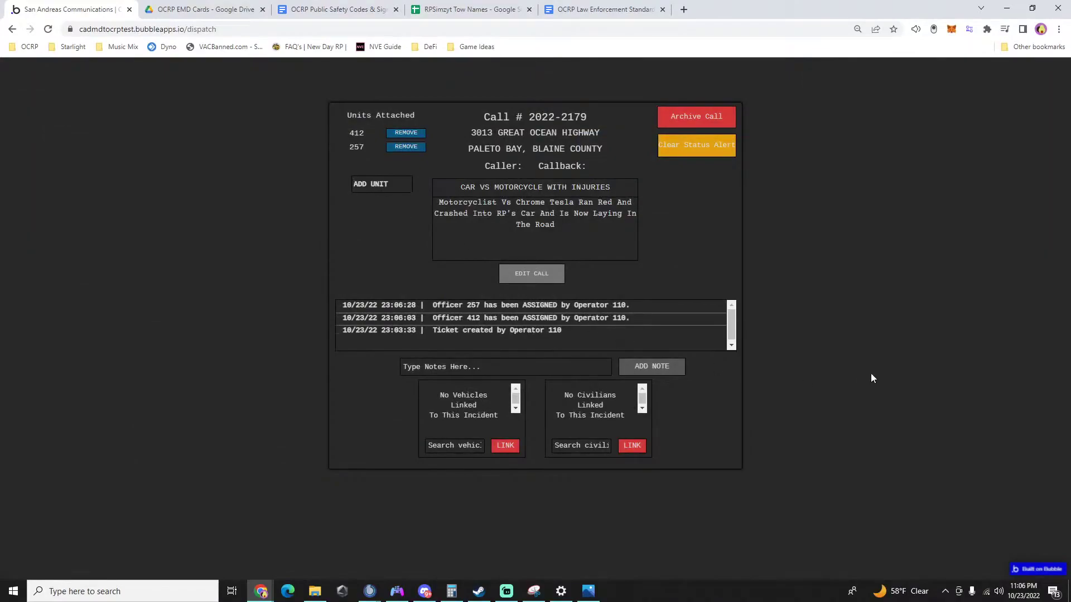
{"action": "left_click", "coordinate": [871, 374]}
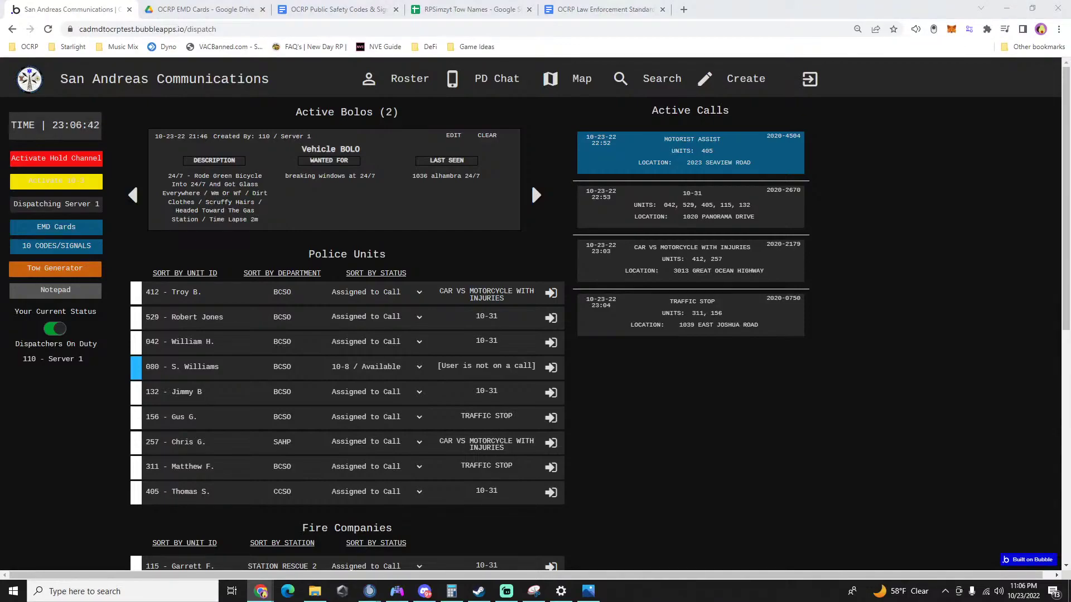
Clear unit 529 from the 10-31 call on Panorama Drive.
{"action": "key", "text": "alt+Tab"}
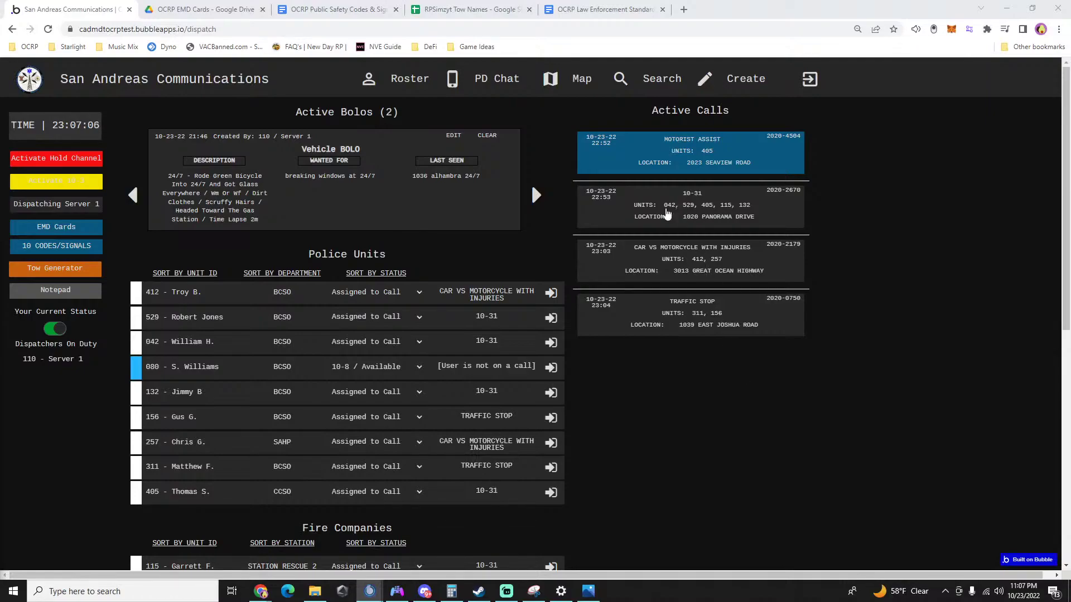
{"action": "left_click", "coordinate": [690, 211]}
{"action": "left_click", "coordinate": [413, 147]}
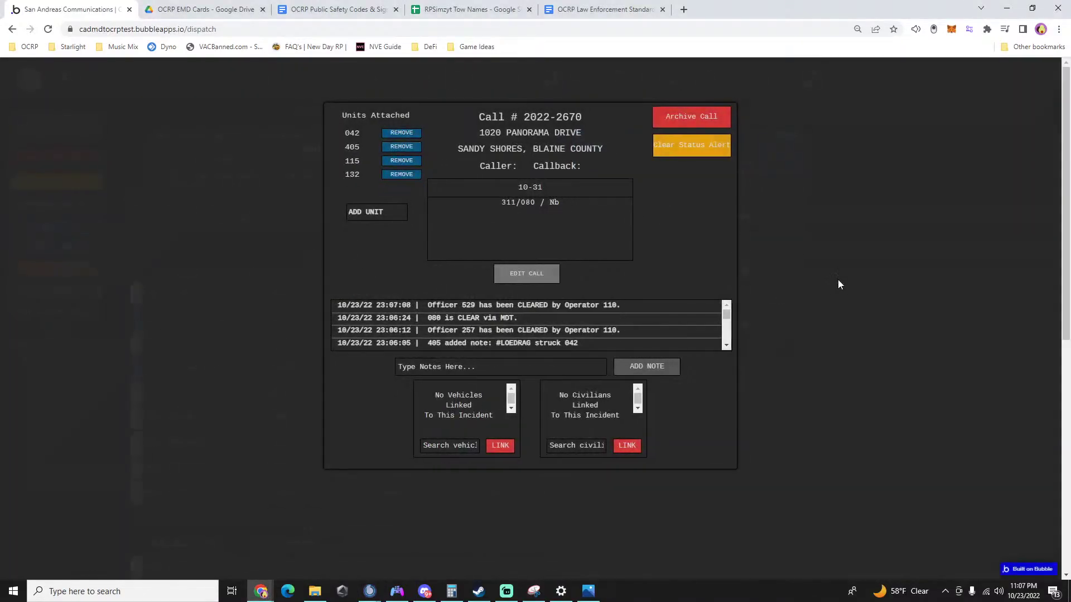
{"action": "left_click", "coordinate": [838, 280]}
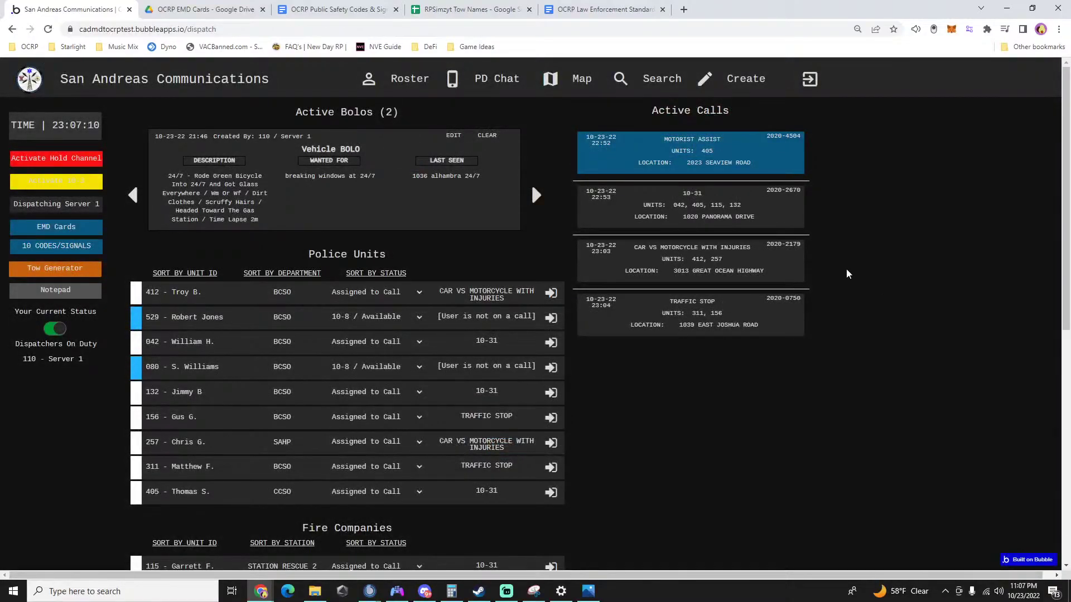
{"action": "left_click", "coordinate": [728, 316]}
{"action": "left_click", "coordinate": [929, 283]}
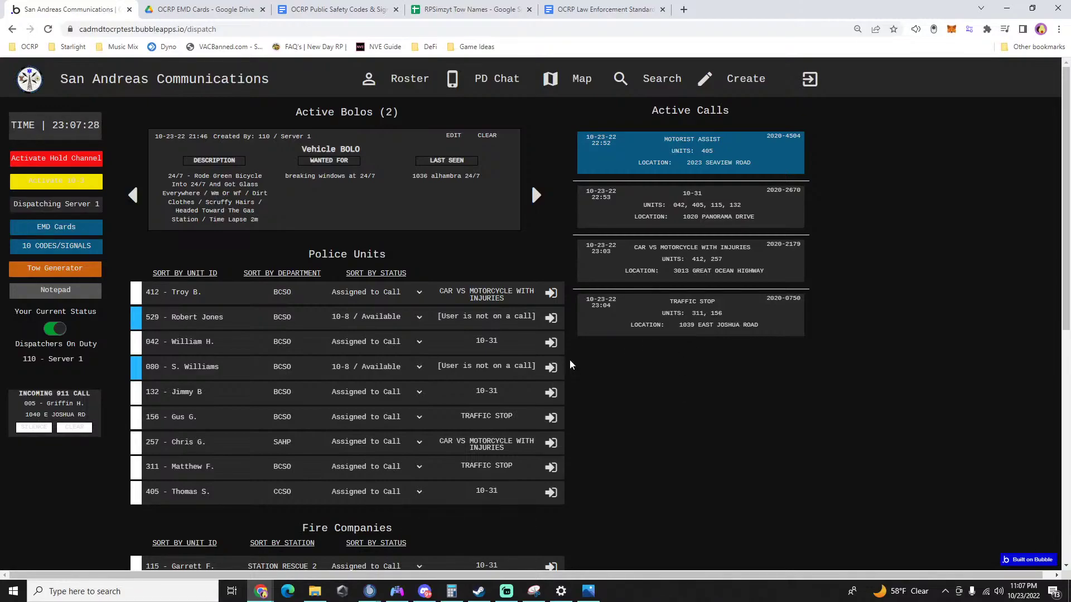
Clear unit 042 from the 10-31 call on Panorama Drive and set its status to 10-6 / Unavailable.
{"action": "left_click", "coordinate": [670, 216]}
{"action": "left_click", "coordinate": [406, 134]}
{"action": "left_click", "coordinate": [846, 353]}
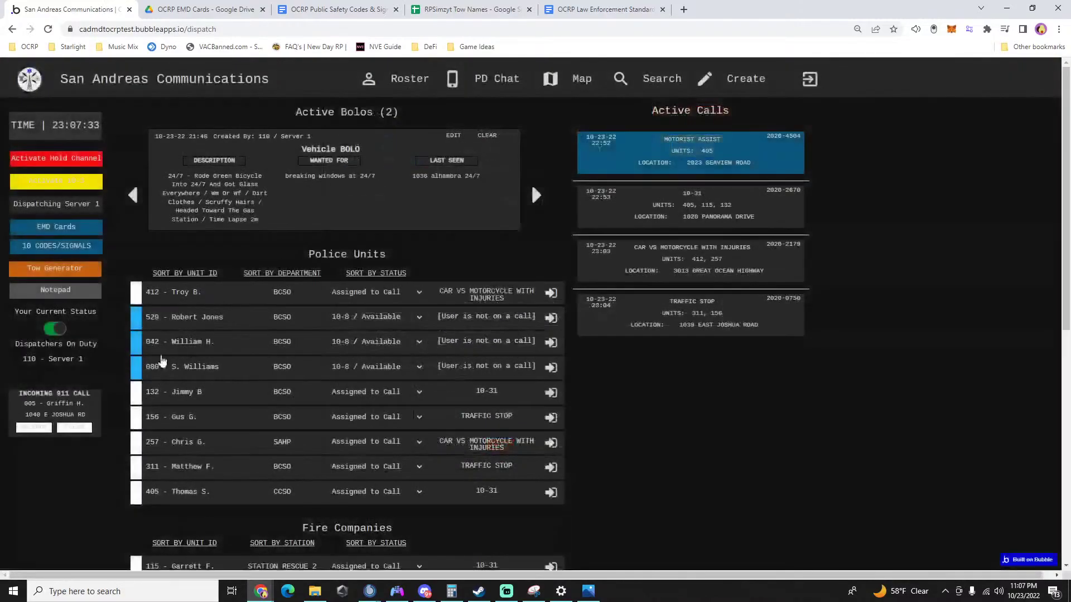
{"action": "left_click", "coordinate": [344, 342]}
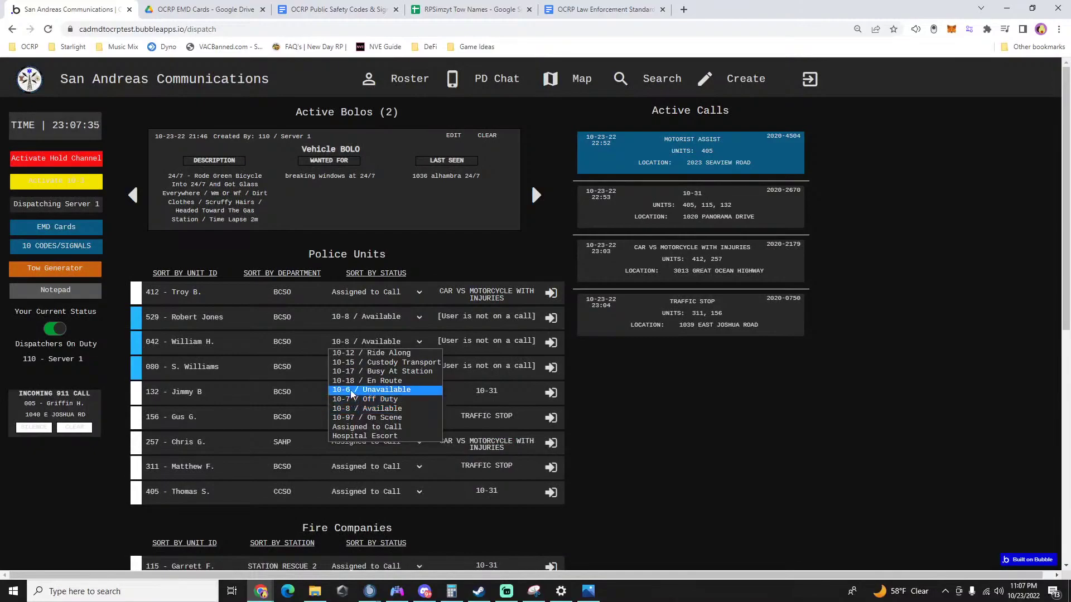
{"action": "left_click", "coordinate": [352, 393]}
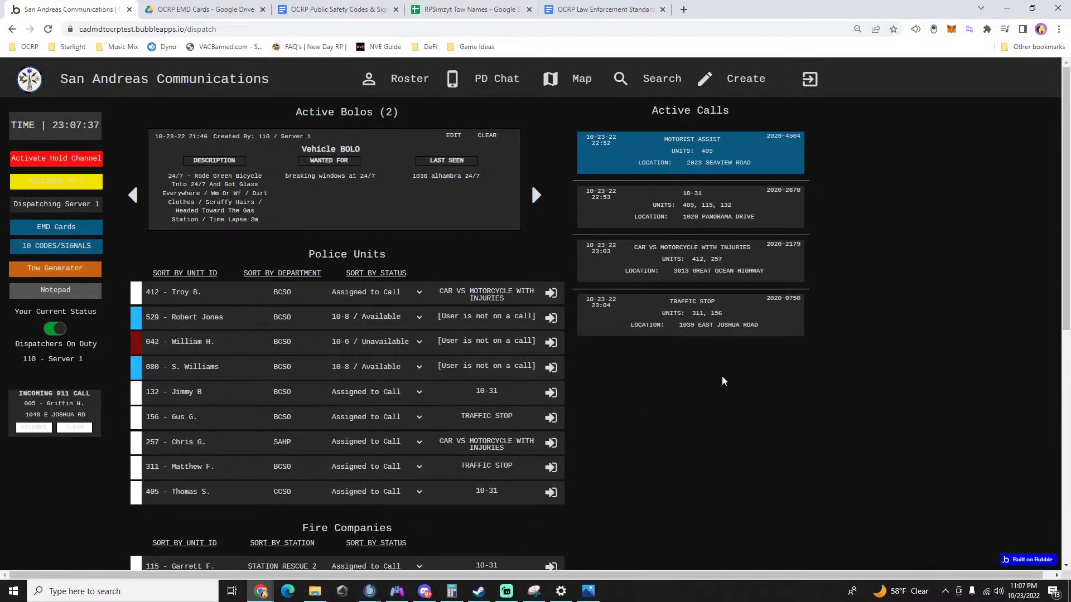
Clear unit 132 from the 10-31 call on Panorama Drive and set its status to 10-7 / Off Duty.
{"action": "left_click", "coordinate": [647, 214]}
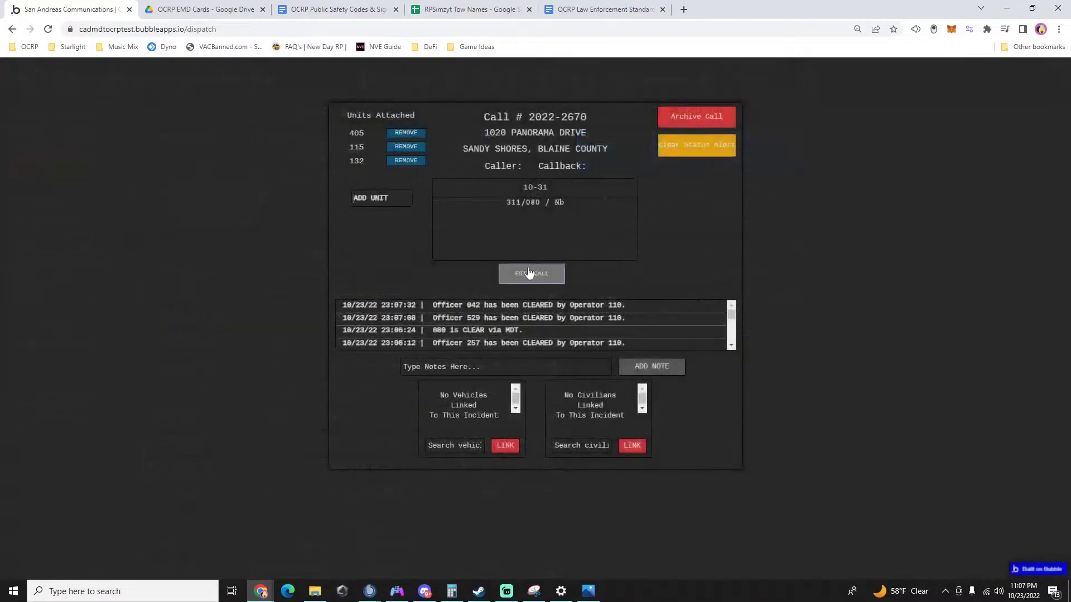
{"action": "left_click", "coordinate": [405, 160]}
{"action": "left_click", "coordinate": [824, 317]}
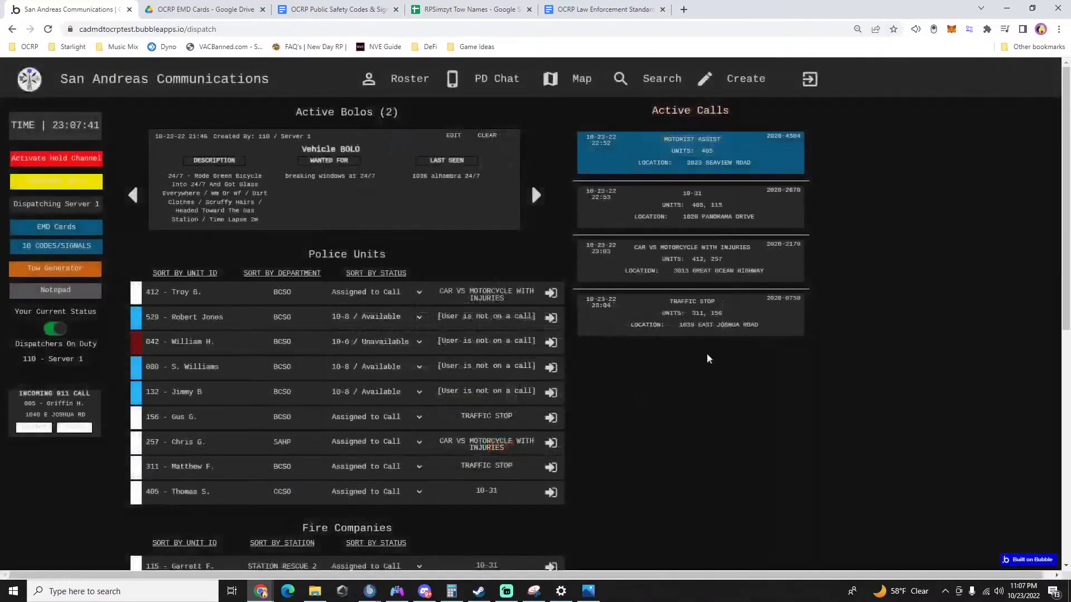
{"action": "left_click", "coordinate": [362, 395]}
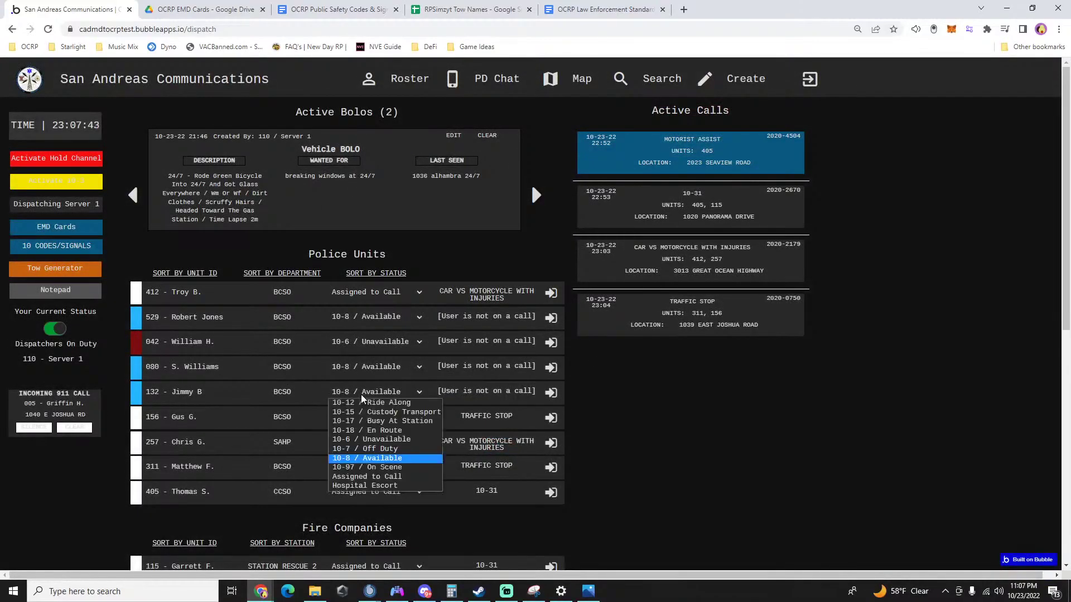
{"action": "left_click", "coordinate": [366, 449]}
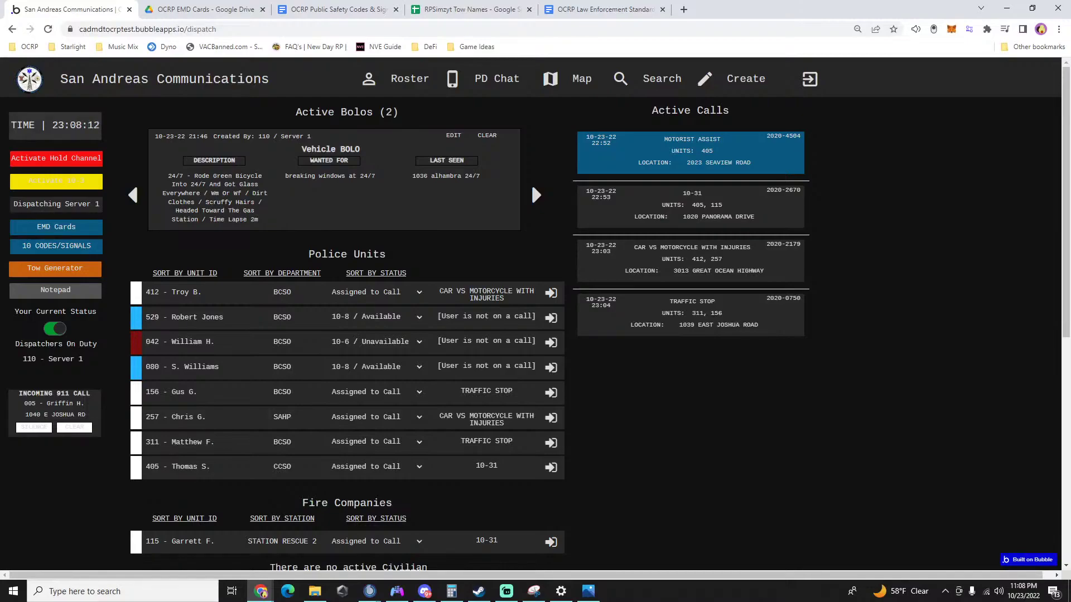
Remove fire unit 115 from the 10-31 call on Panorama Drive.
{"action": "key", "text": "alt+Tab"}
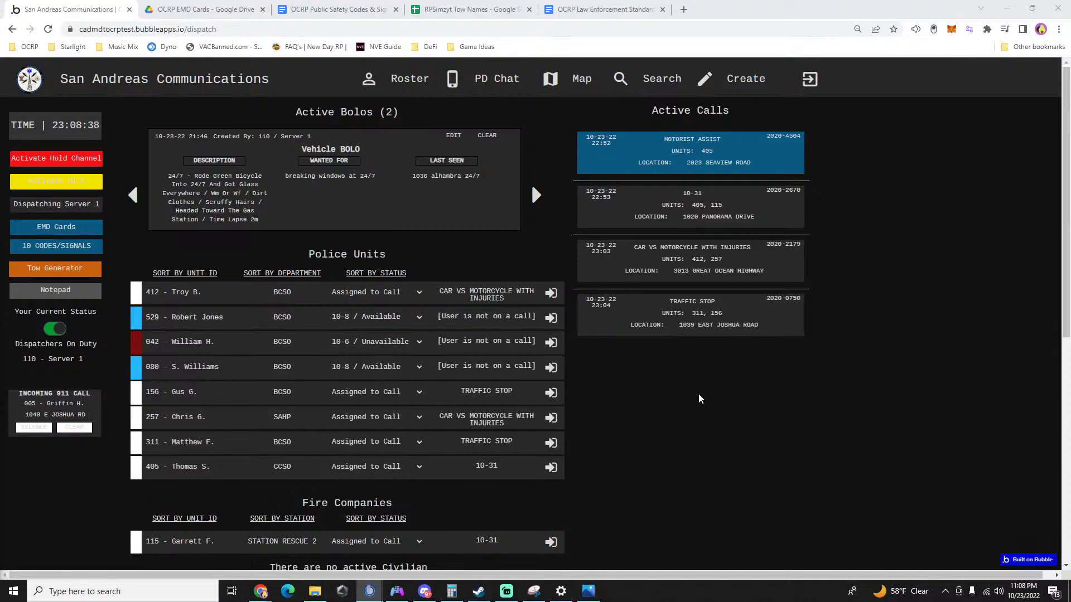
{"action": "left_click", "coordinate": [655, 218]}
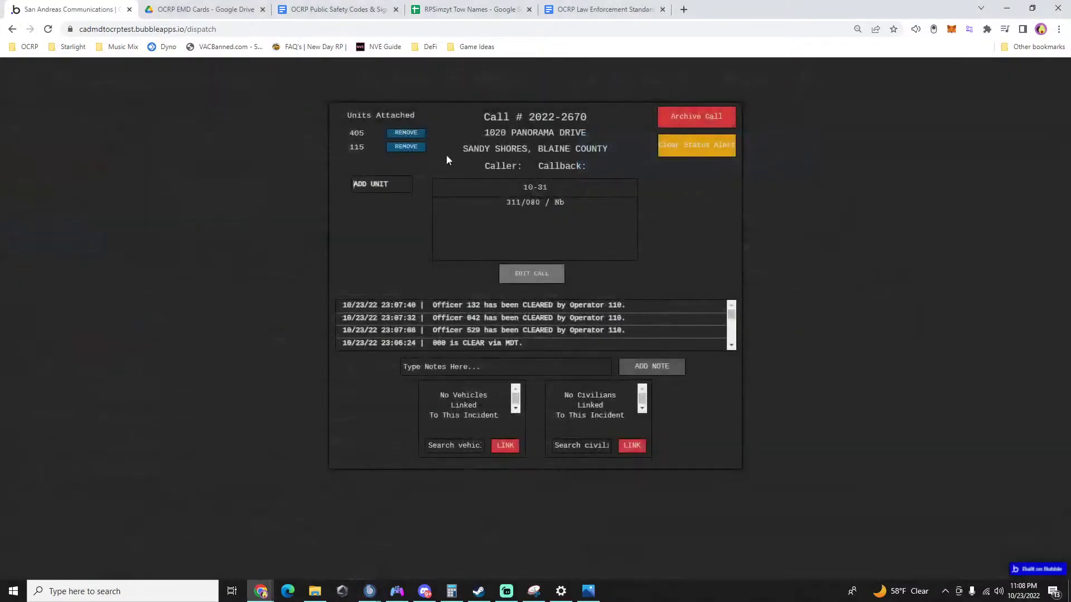
{"action": "left_click", "coordinate": [411, 148]}
{"action": "left_click", "coordinate": [887, 378]}
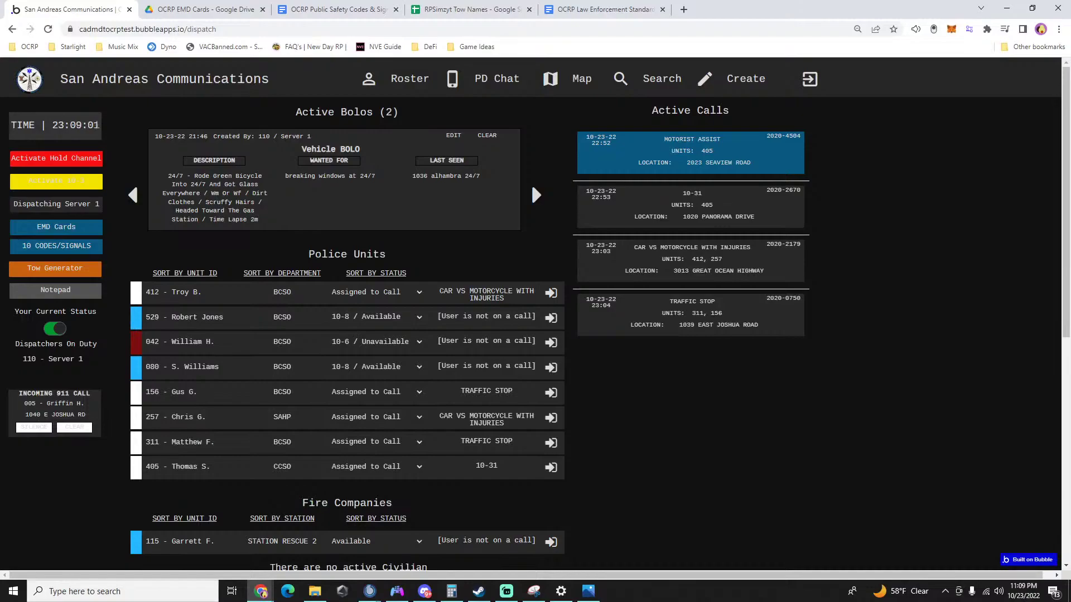
Start a new incident with the nature "death threat" and the notes "rp wants the person to meet them with no cops".
{"action": "key", "text": "alt+Tab"}
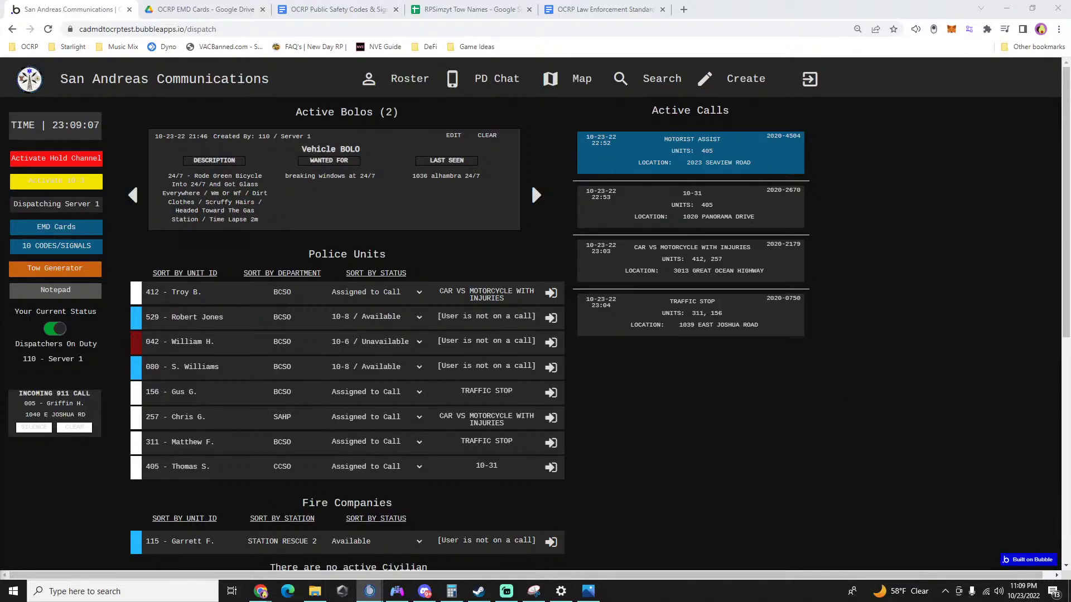
{"action": "left_click", "coordinate": [730, 81]}
{"action": "left_click", "coordinate": [732, 114]}
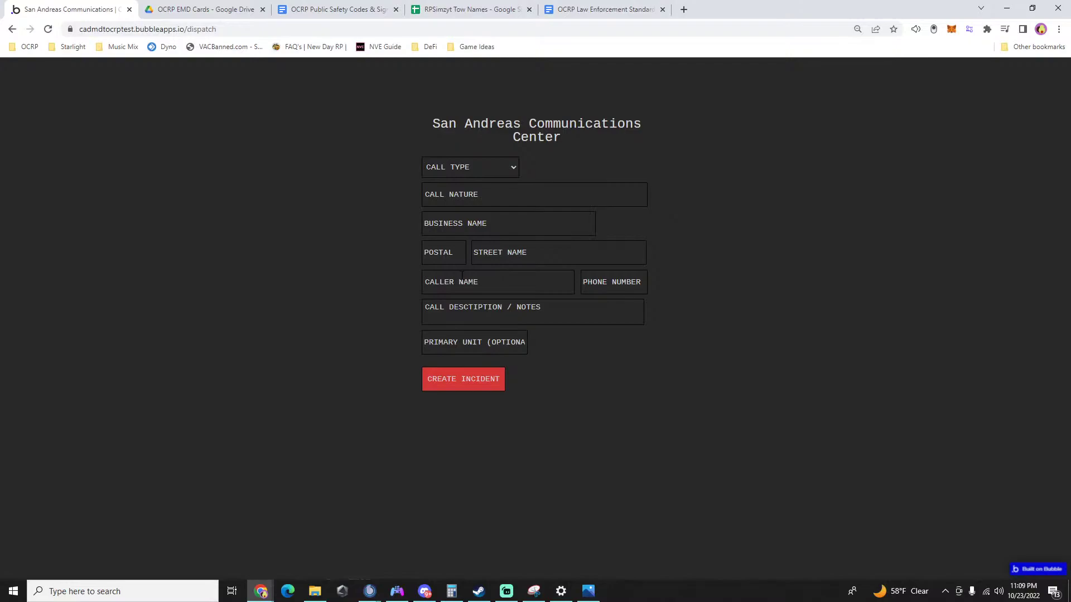
{"action": "left_click", "coordinate": [443, 196]}
{"action": "type", "text": "death "}
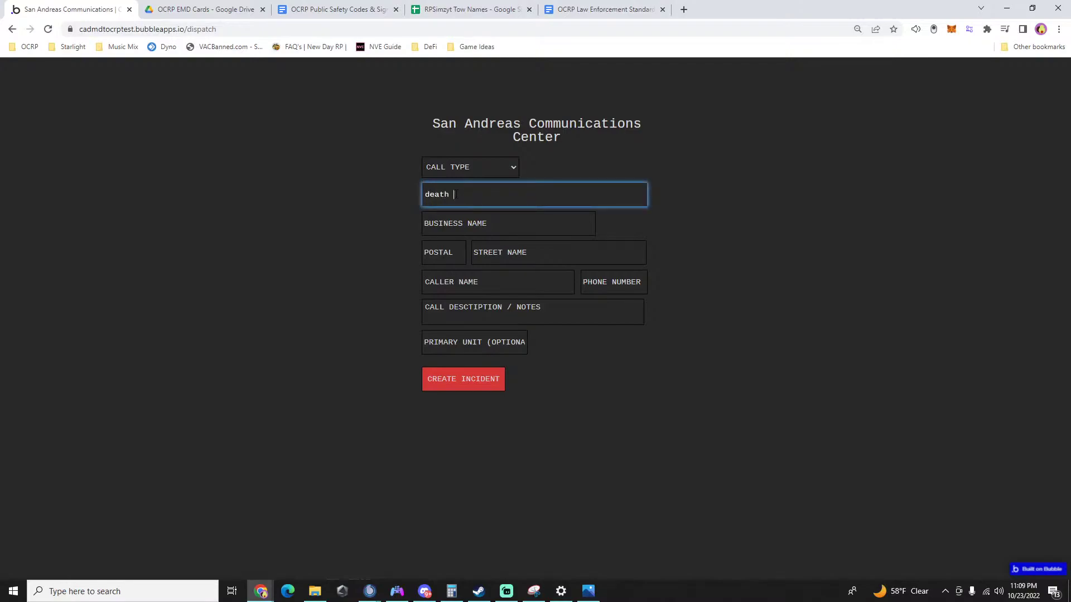
{"action": "type", "text": "threat"}
{"action": "left_click", "coordinate": [495, 302]}
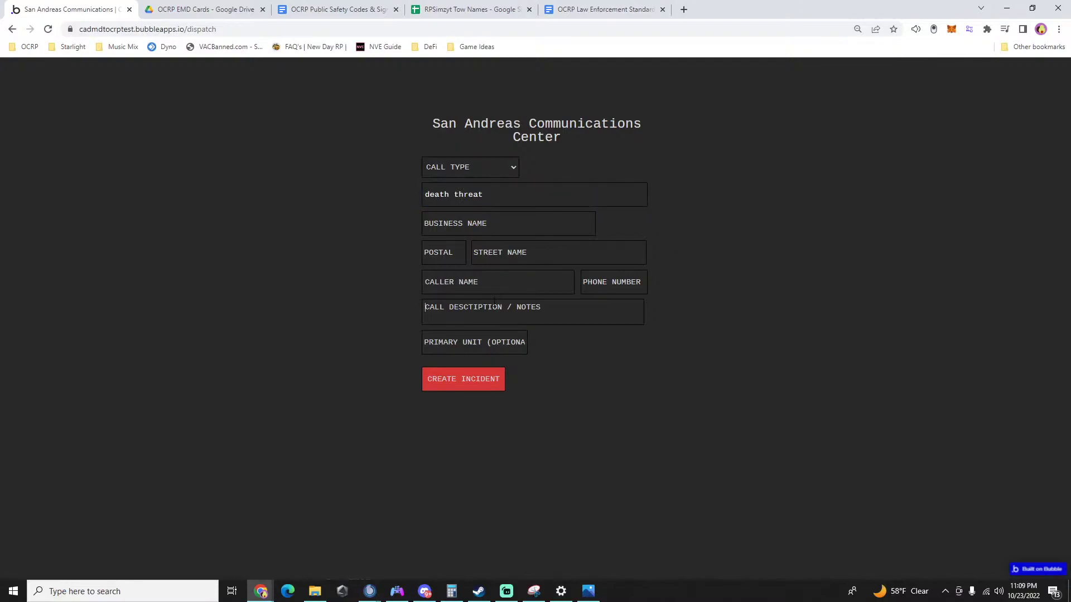
{"action": "type", "text": "rp wants the person to meet them with no cops"}
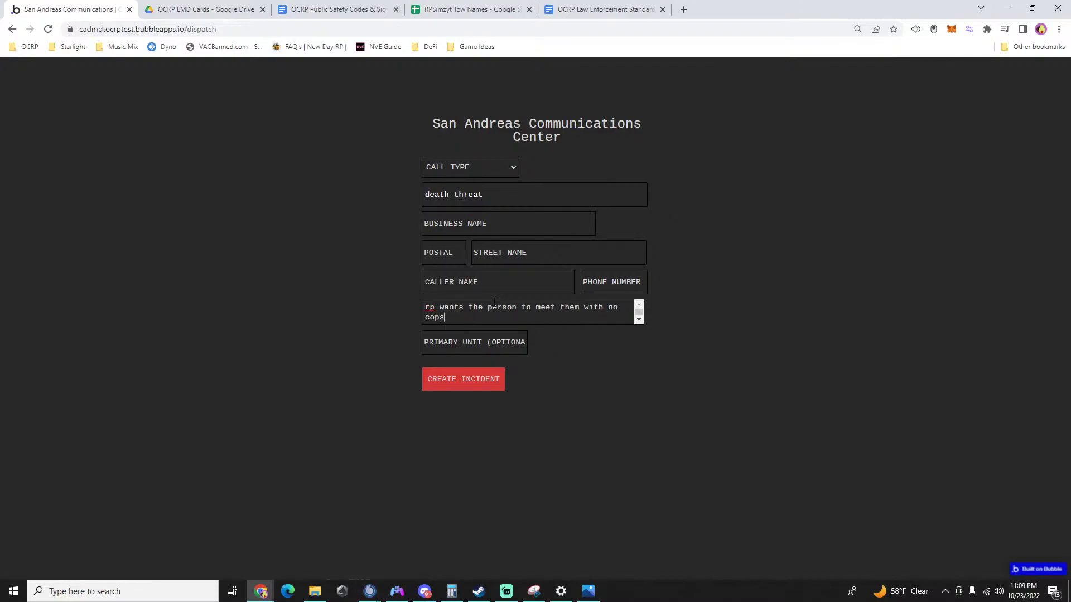
Append "(caller burned something down of the other party and now they're mad and want to kill him)" to the call notes.
{"action": "type", "text": "(bu"}
{"action": "key", "text": "BackSpace"}
{"action": "key", "text": "BackSpace"}
{"action": "type", "text": "caller burned something down of the"}
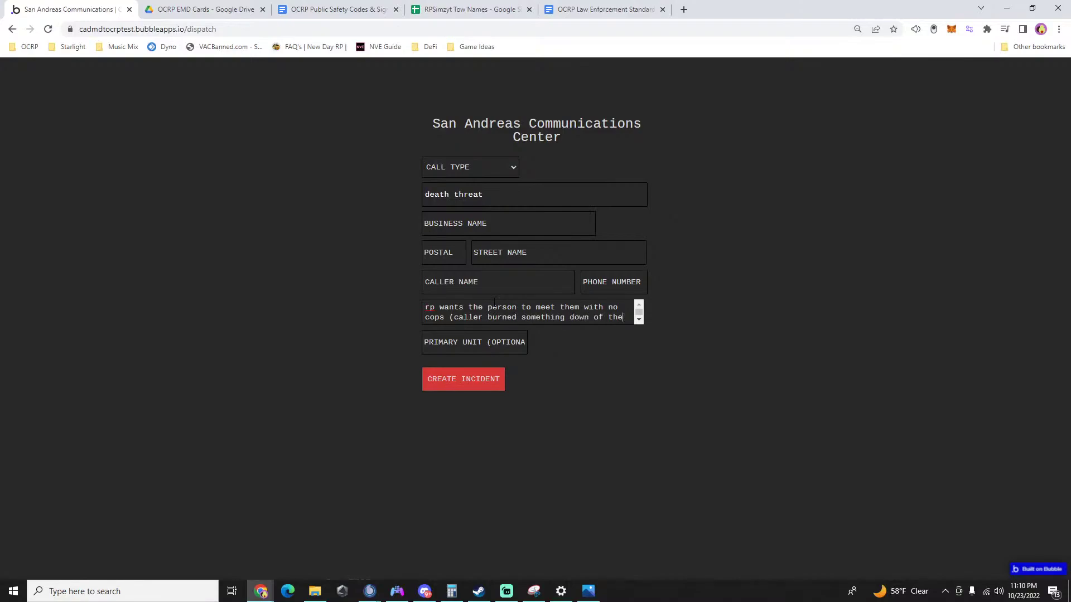
{"action": "type", "text": " o"}
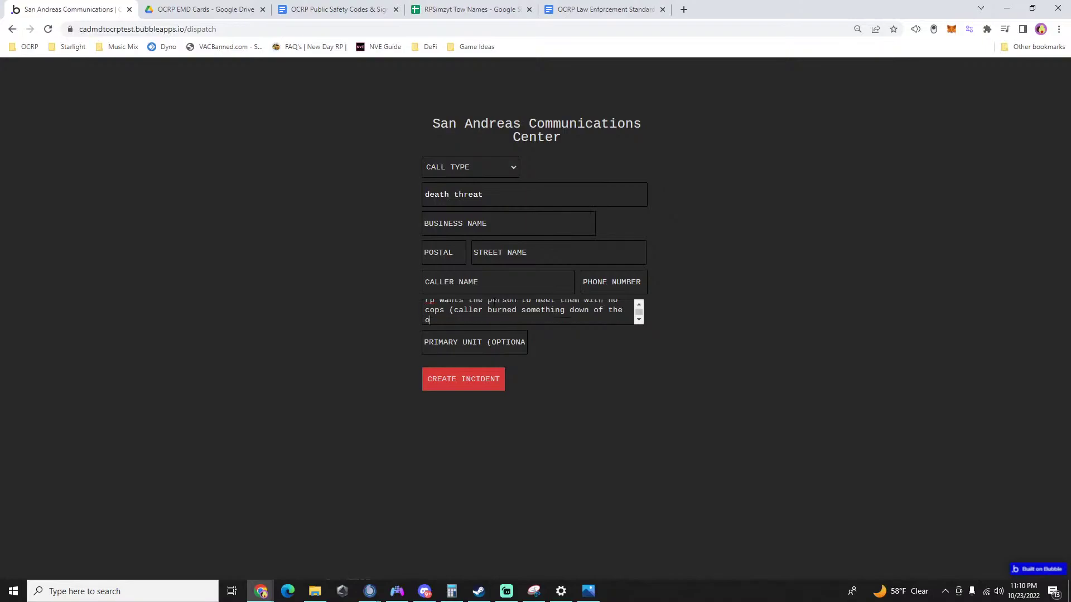
{"action": "type", "text": "ther party and now they're mad and want to kil"}
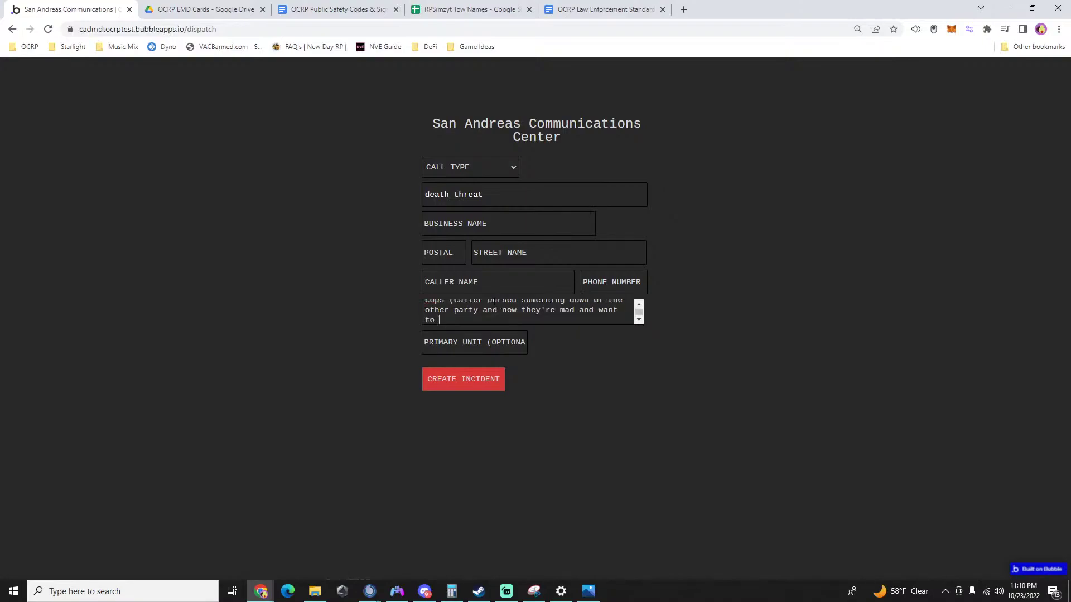
{"action": "type", "text": "l him)"}
Insert "advised a third party" and that party's first name in parentheses after "rp" at the start of the call notes.
{"action": "scroll", "coordinate": [484, 303], "scroll_direction": "up", "scroll_amount": 1}
{"action": "left_click", "coordinate": [484, 304]}
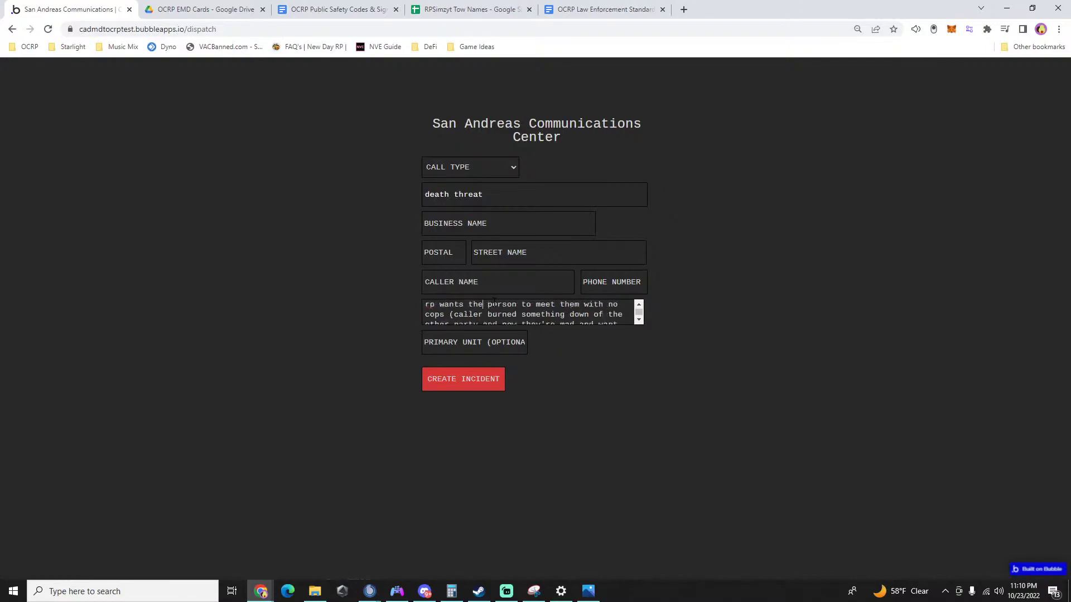
{"action": "key", "text": "Down"}
{"action": "key", "text": "Down"}
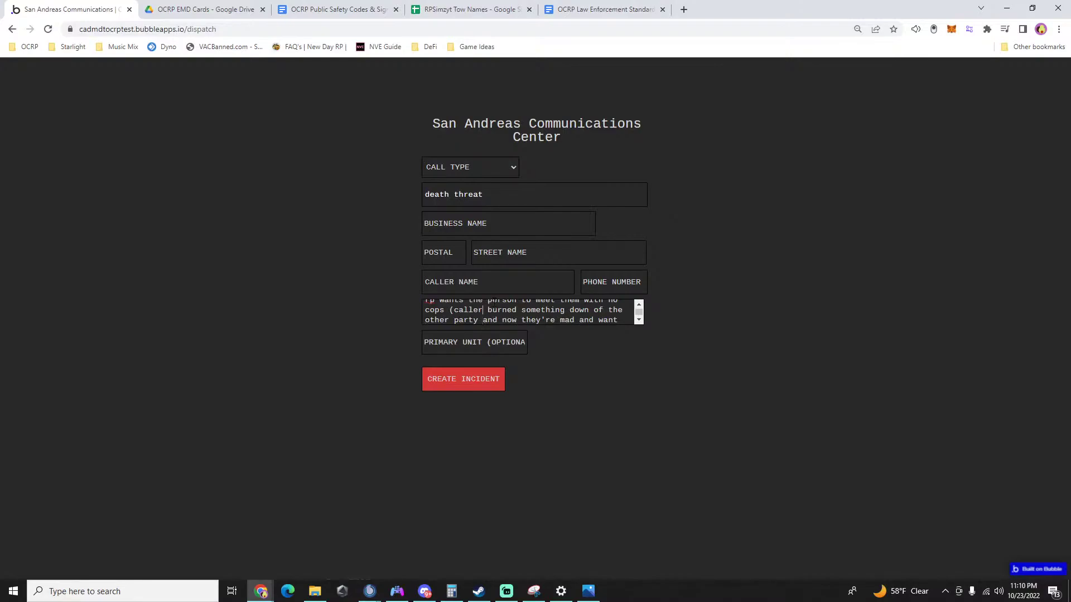
{"action": "key", "text": "Up"}
{"action": "key", "text": "Up"}
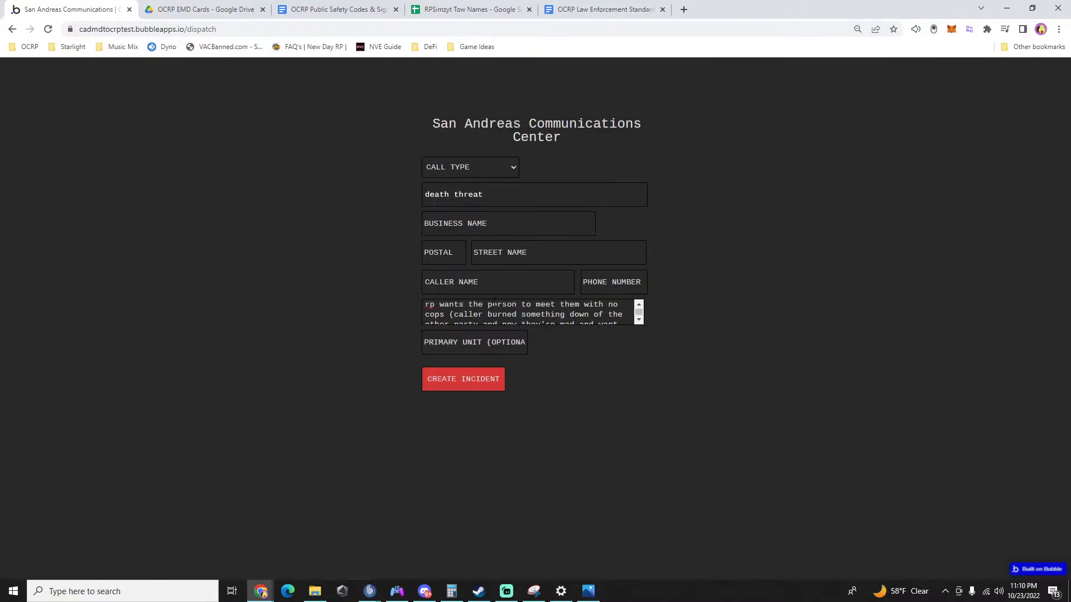
{"action": "type", "text": "advised a "}
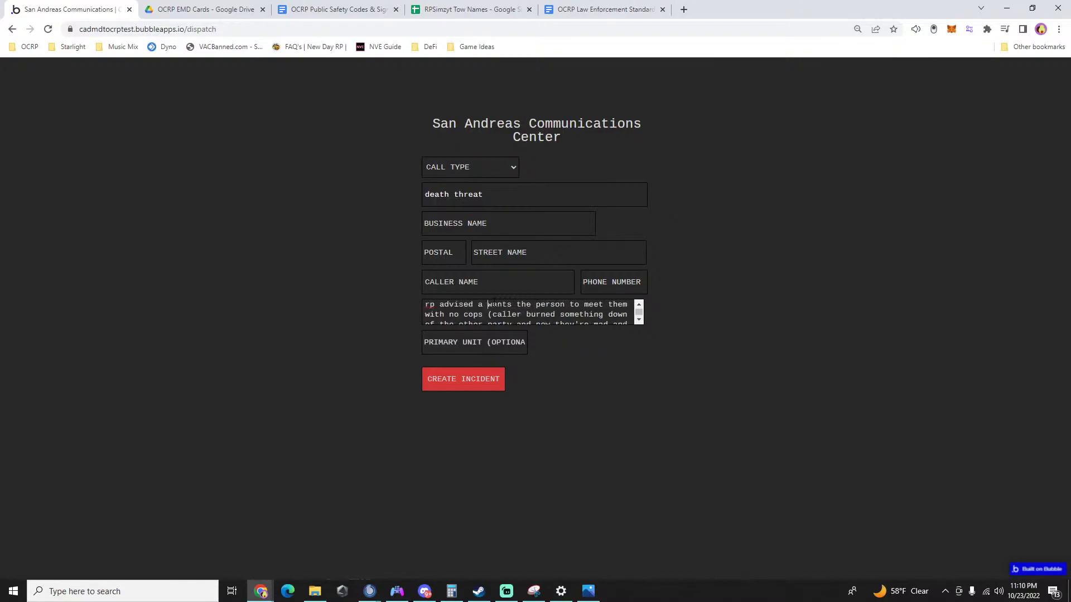
{"action": "type", "text": "third party"}
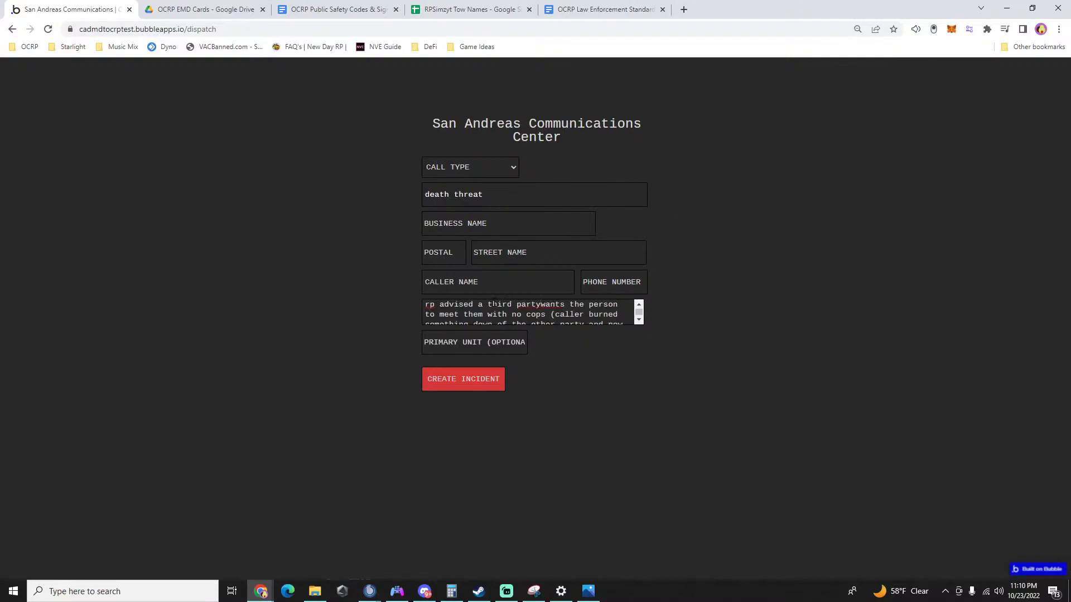
{"action": "type", "text": " (marcus"}
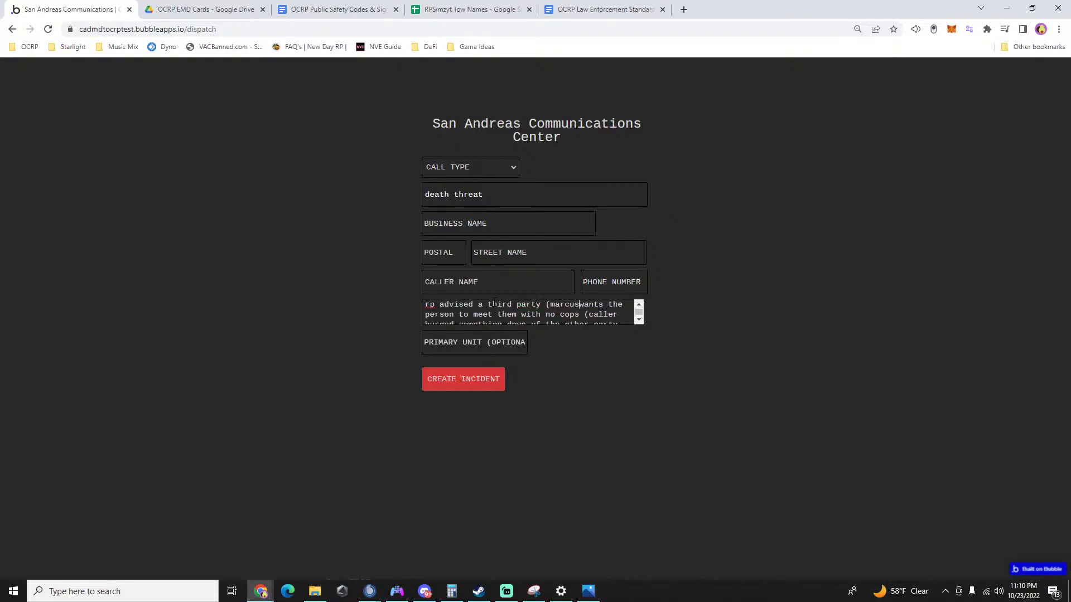
{"action": "type", "text": ")"}
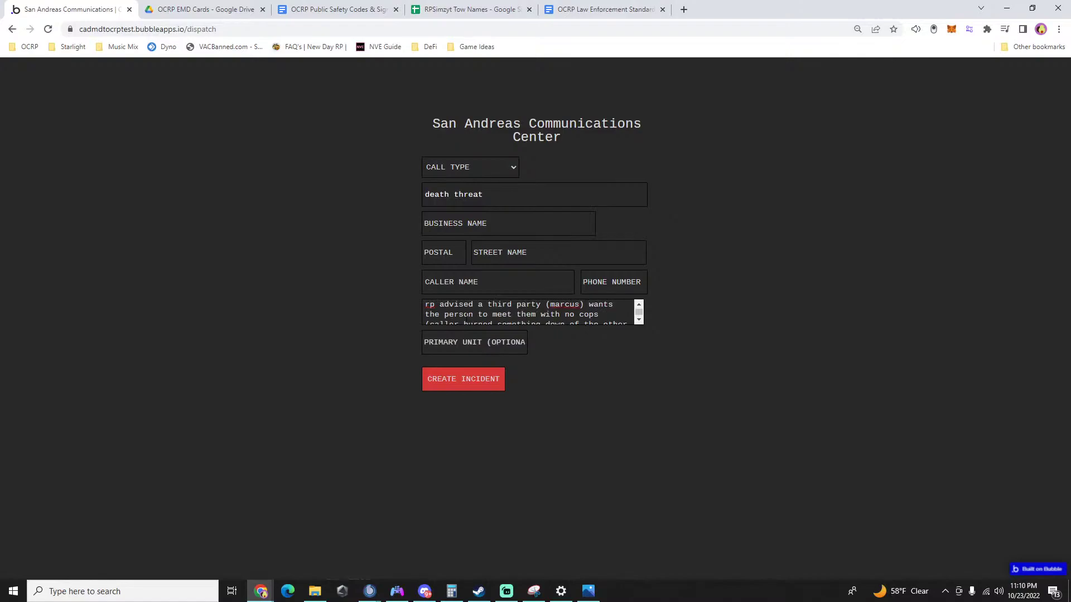
Replace "person" with "rp" in the call notes so the wording reads "wants the rp to meet them".
{"action": "key", "text": "ctrl+Right"}
{"action": "key", "text": "ctrl+Right"}
{"action": "key", "text": "shift+Right"}
{"action": "key", "text": "shift+Right"}
{"action": "key", "text": "shift+Right"}
{"action": "key", "text": "shift+Right"}
{"action": "key", "text": "shift+Right"}
{"action": "key", "text": "shift+Right"}
{"action": "type", "text": "rp"}
{"action": "key", "text": "Down"}
{"action": "key", "text": "Down"}
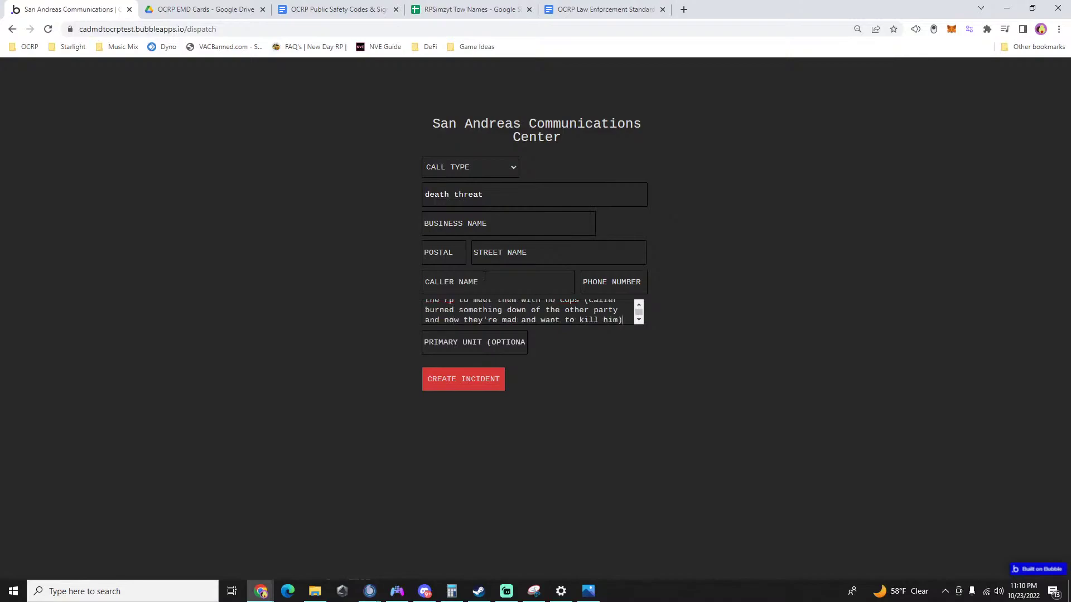
Add "-asst regional manager of 24/7 in sandy" after the third party's name inside the parentheses of the call notes.
{"action": "key", "text": "Up"}
{"action": "key", "text": "Up"}
{"action": "key", "text": "Up"}
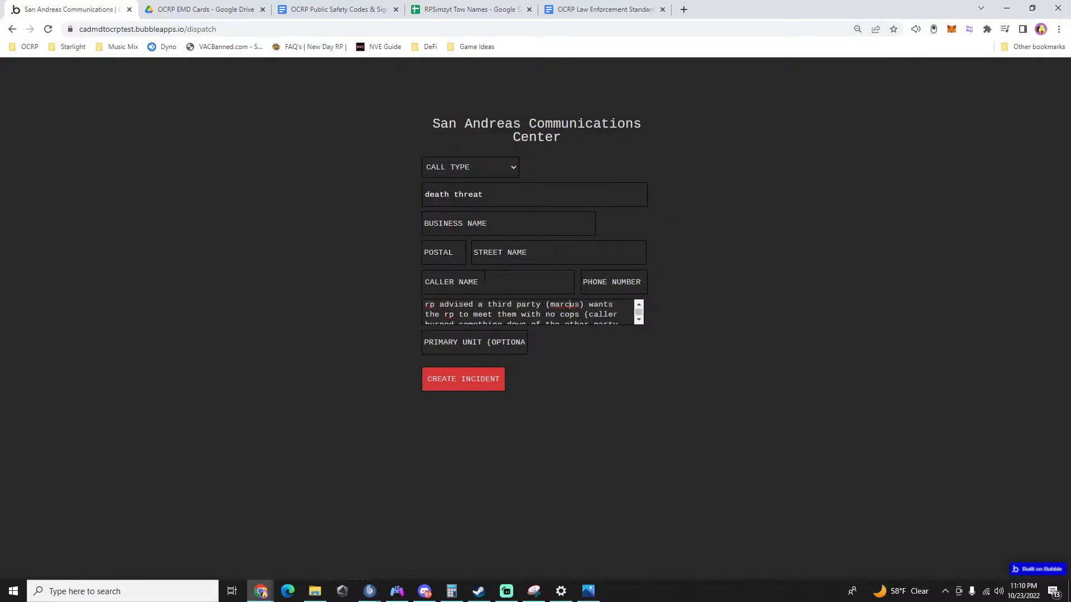
{"action": "type", "text": "-asst"}
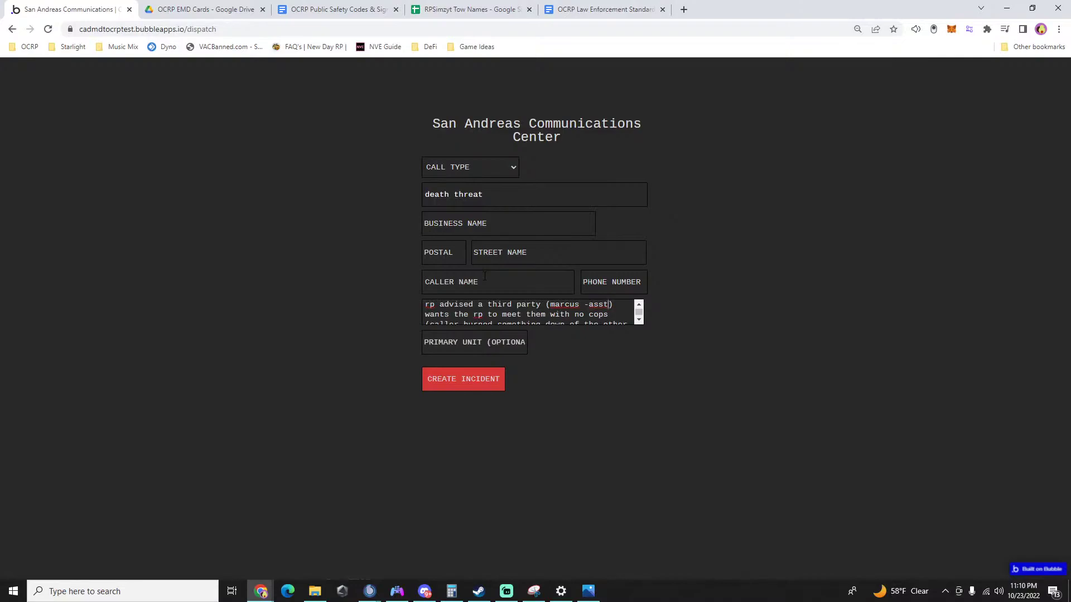
{"action": "type", "text": " regional man"}
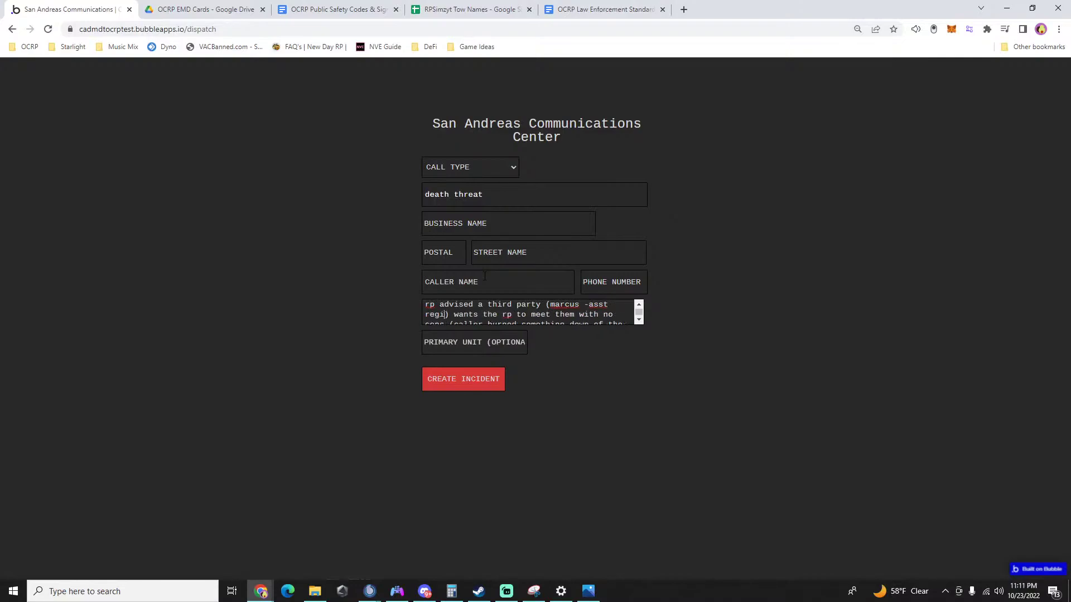
{"action": "type", "text": "ager of "}
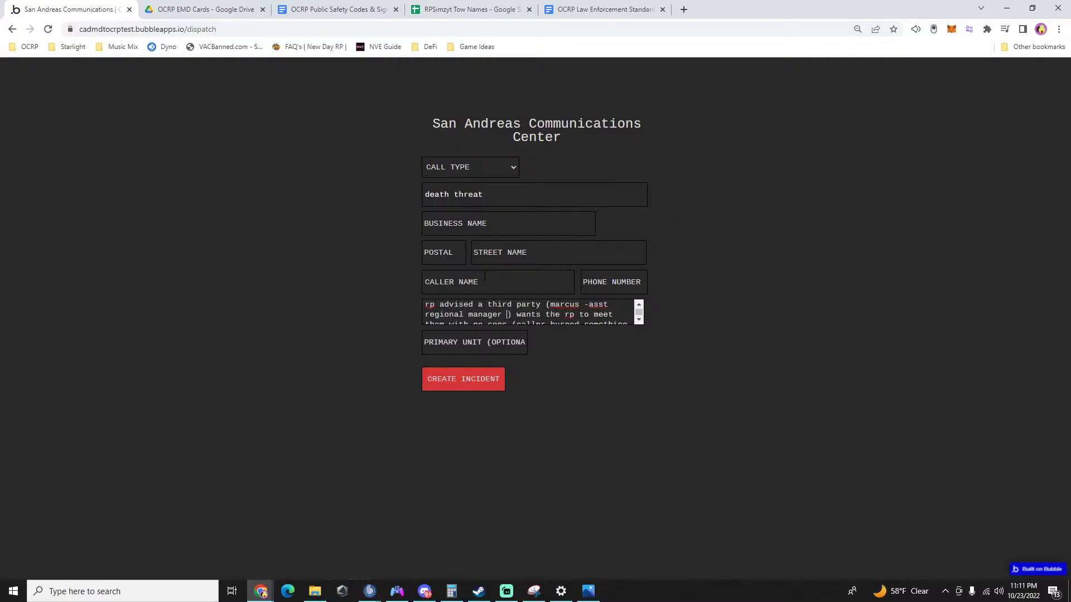
{"action": "type", "text": "24/7 in san"}
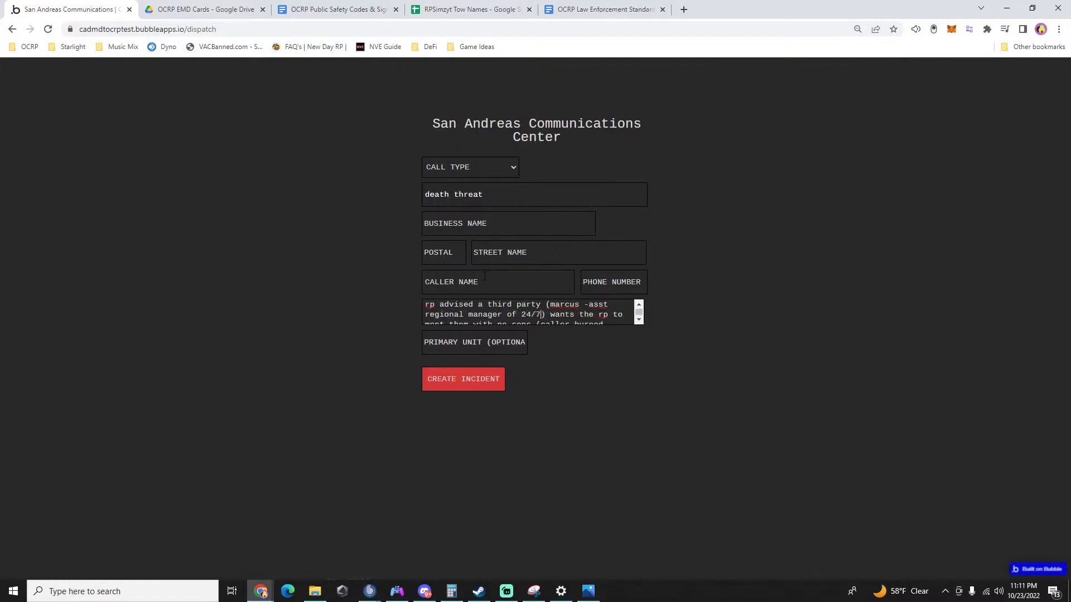
{"action": "type", "text": "dy"}
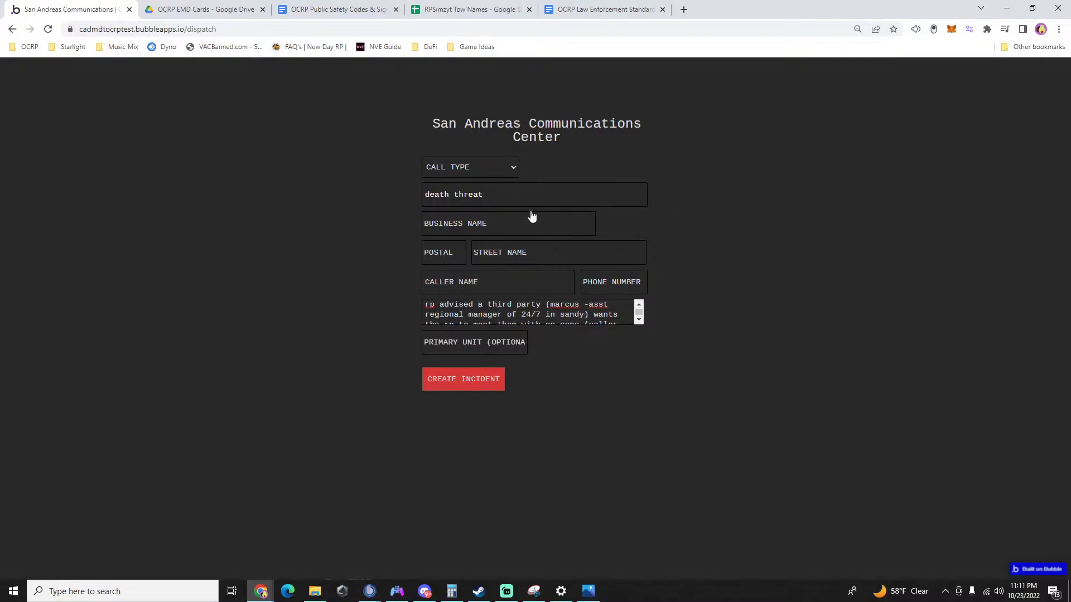
Replace "a third party" with "his former" in the call notes.
{"action": "key", "text": "ctrl+shift+Right"}
{"action": "key", "text": "ctrl+shift+Right"}
{"action": "key", "text": "ctrl+shift+Right"}
{"action": "type", "text": "his former"}
{"action": "left_click", "coordinate": [453, 166]}
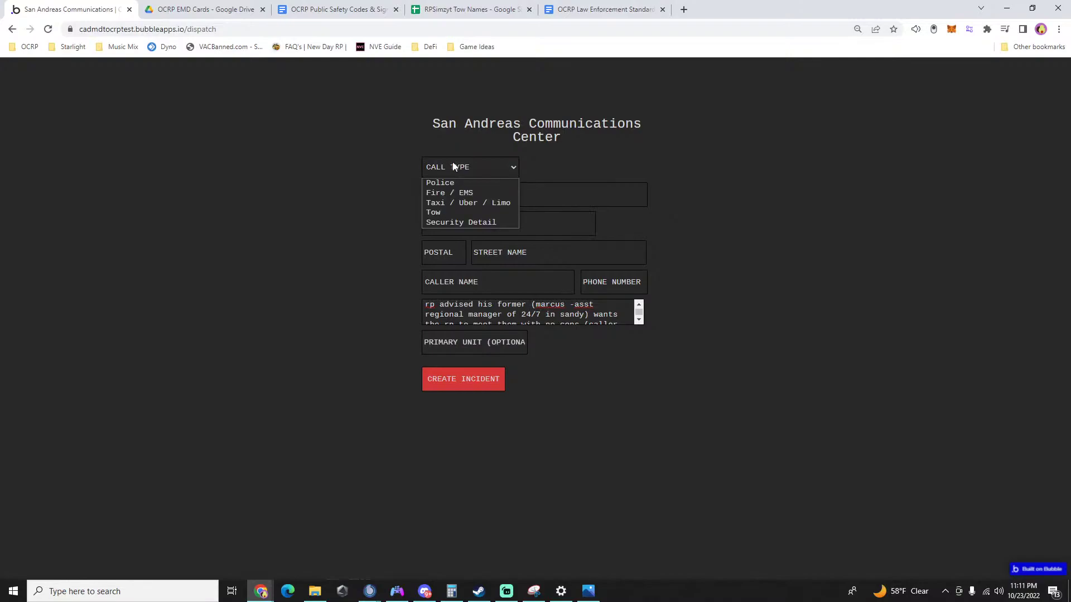
{"action": "left_click", "coordinate": [453, 166]}
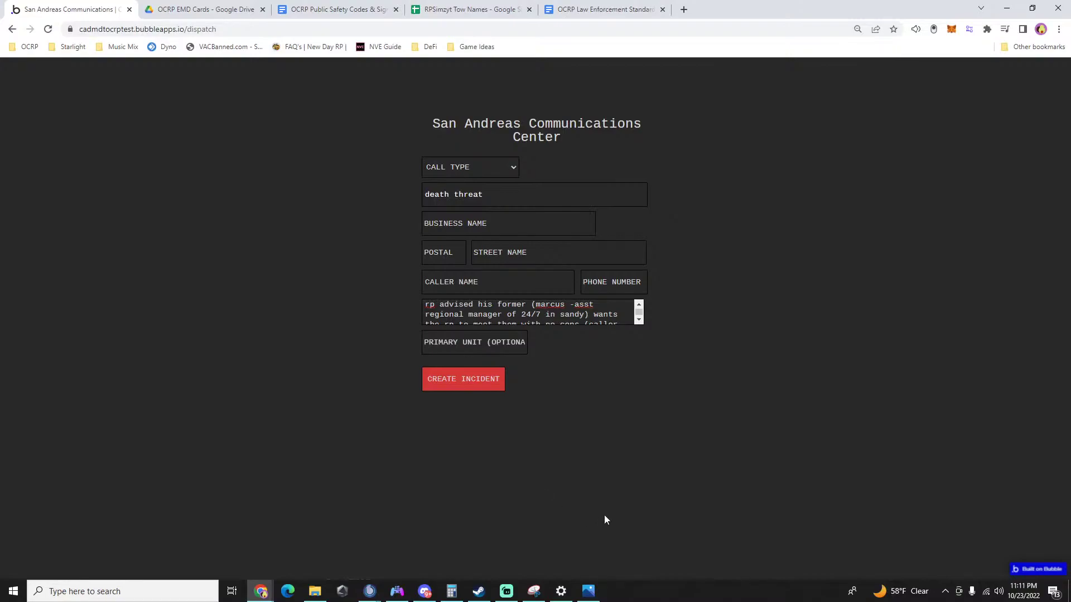
Switch to the dispatch map image and examine the area from Paleto Bay and Mount Chiliad to Grapeseed, Sandy Shores and the Alamo Sea.
{"action": "left_click", "coordinate": [588, 591]}
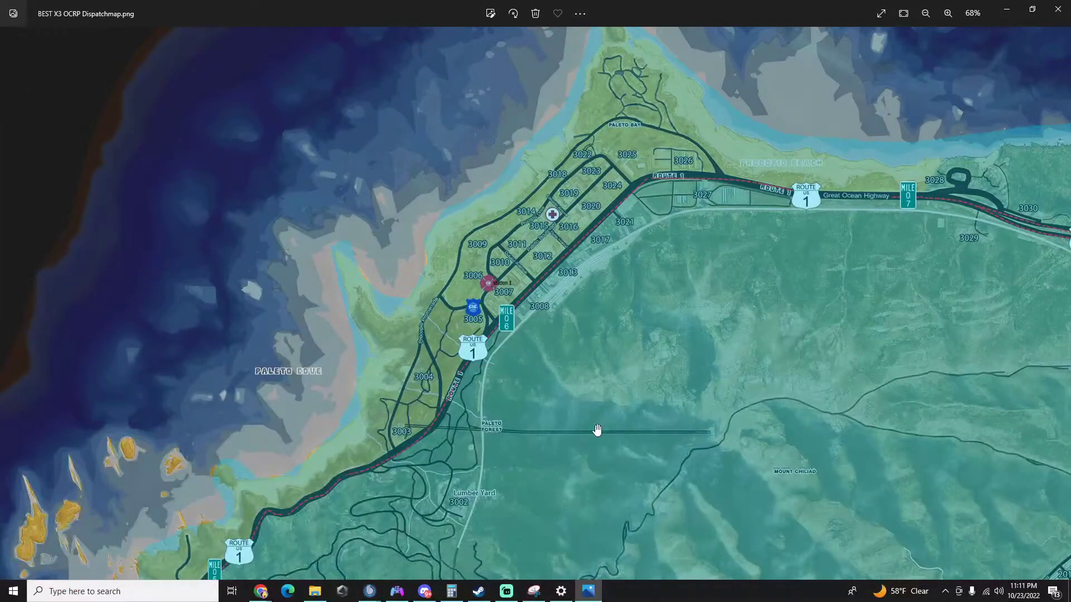
{"action": "key", "text": "alt+Tab"}
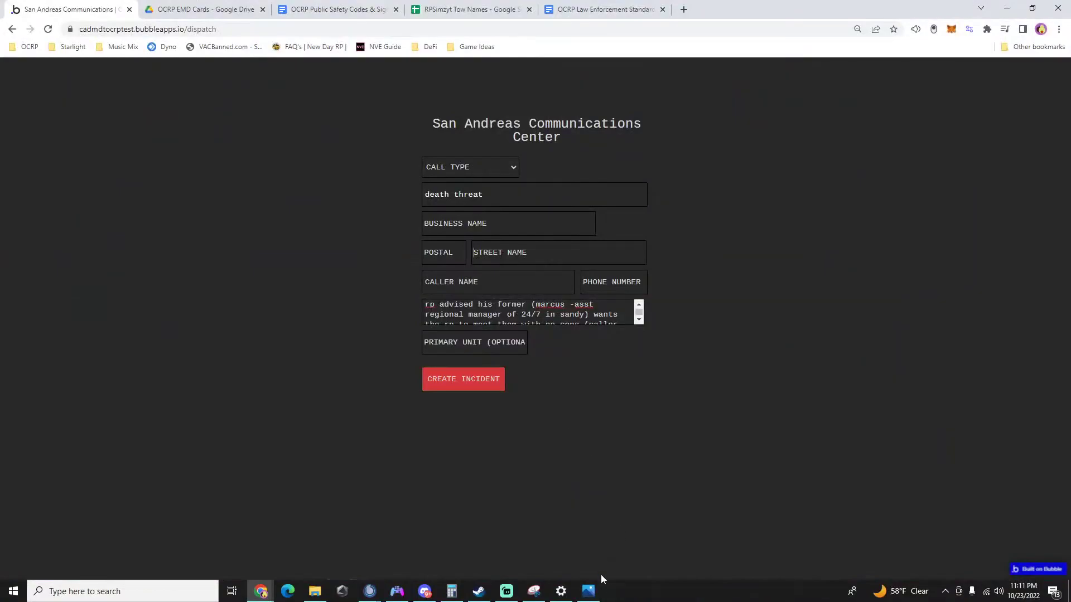
{"action": "left_click", "coordinate": [589, 590]}
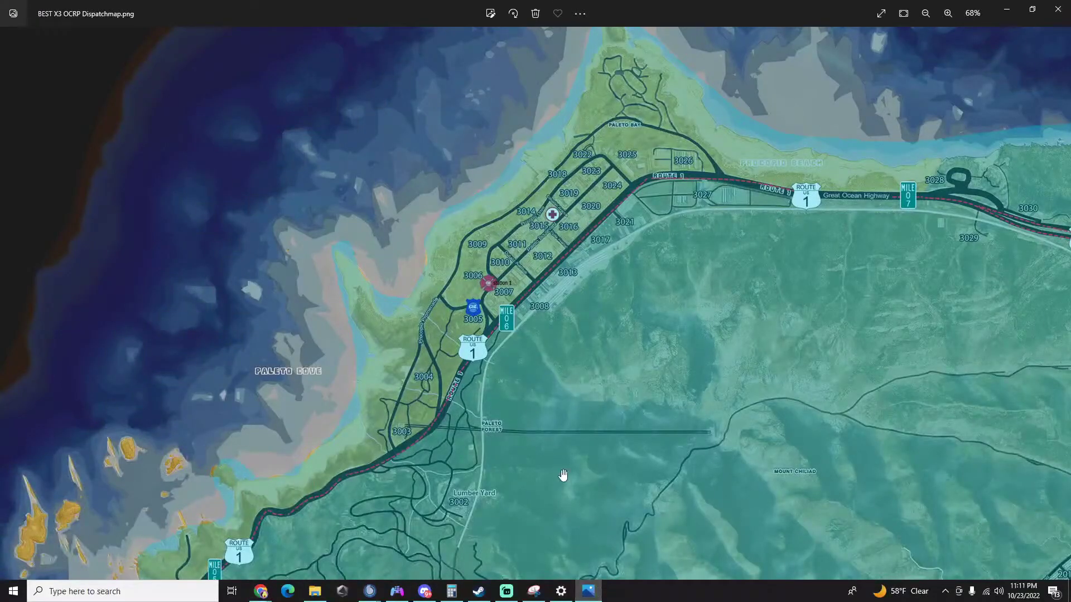
{"action": "left_click_drag", "start_coordinate": [563, 476], "coordinate": [621, 453]}
{"action": "left_click_drag", "start_coordinate": [521, 292], "coordinate": [483, 406]}
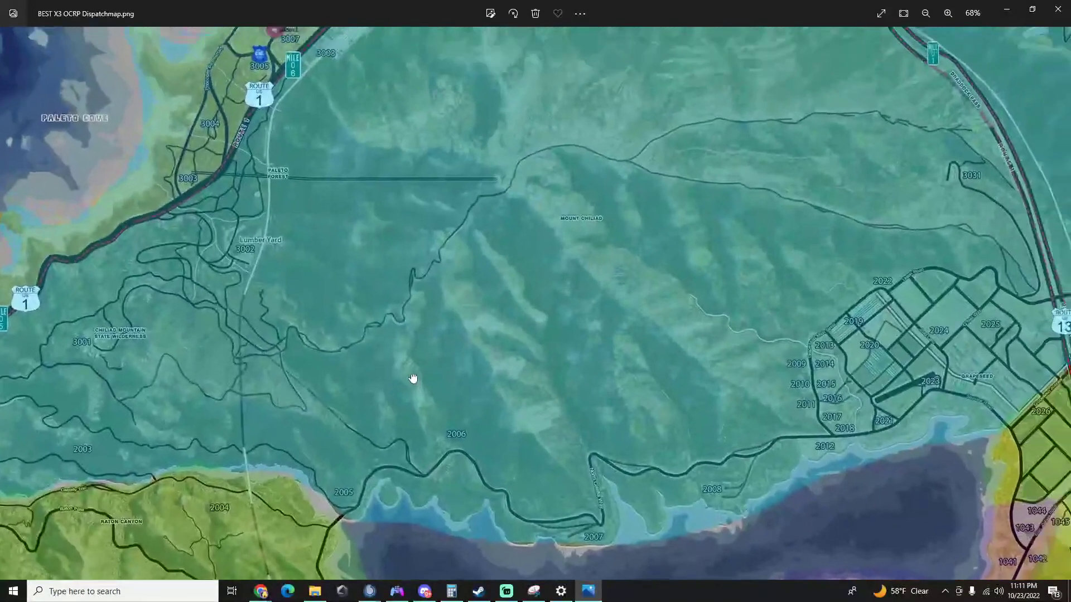
{"action": "left_click_drag", "start_coordinate": [413, 378], "coordinate": [401, 384]}
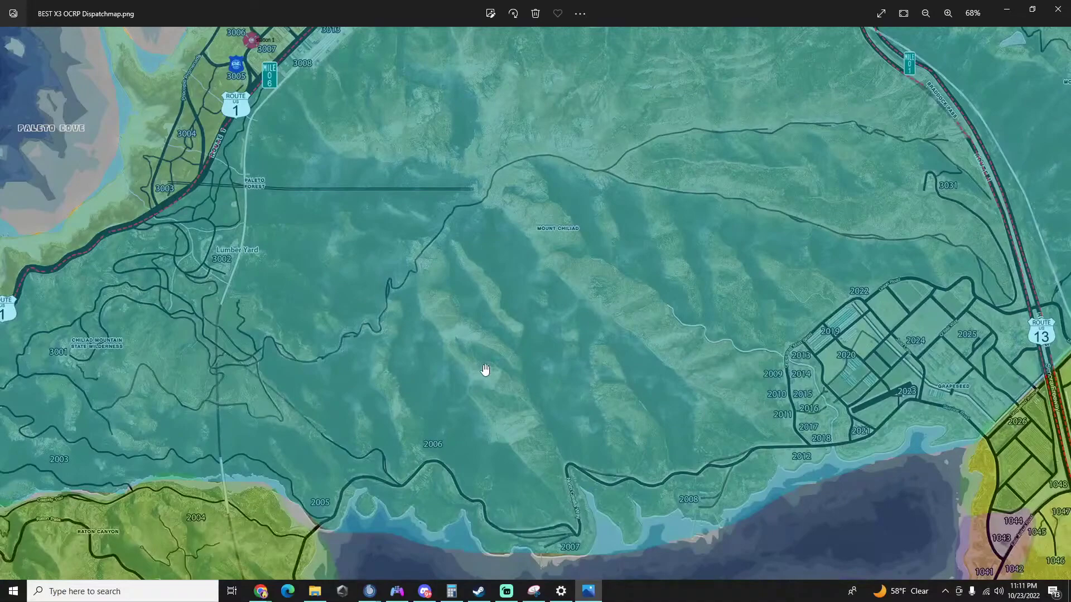
{"action": "left_click_drag", "start_coordinate": [545, 390], "coordinate": [263, 346]}
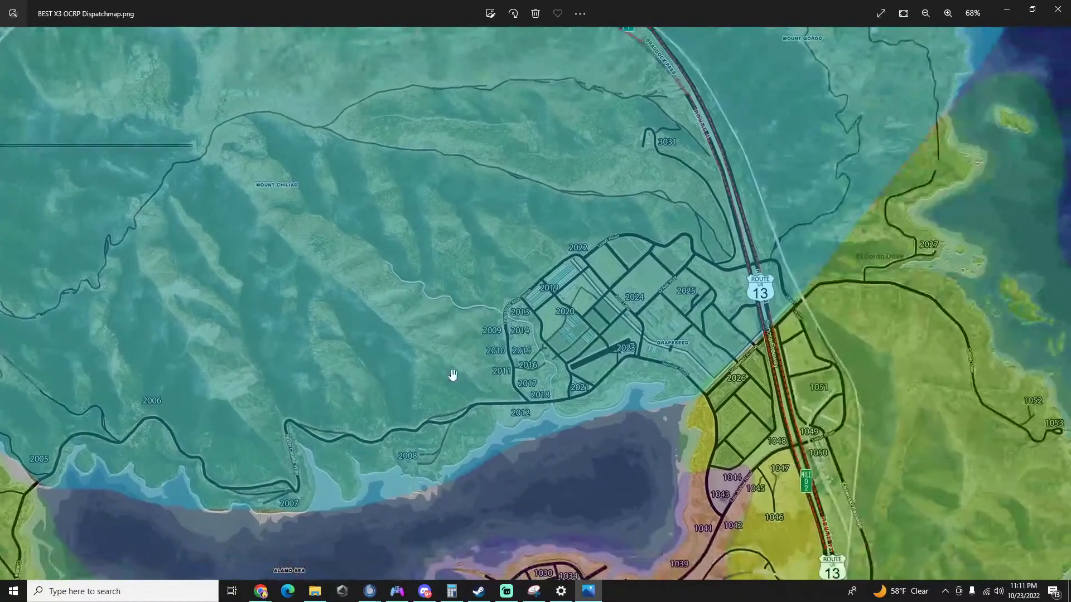
{"action": "left_click_drag", "start_coordinate": [452, 375], "coordinate": [223, 294]}
{"action": "left_click_drag", "start_coordinate": [362, 440], "coordinate": [370, 286]}
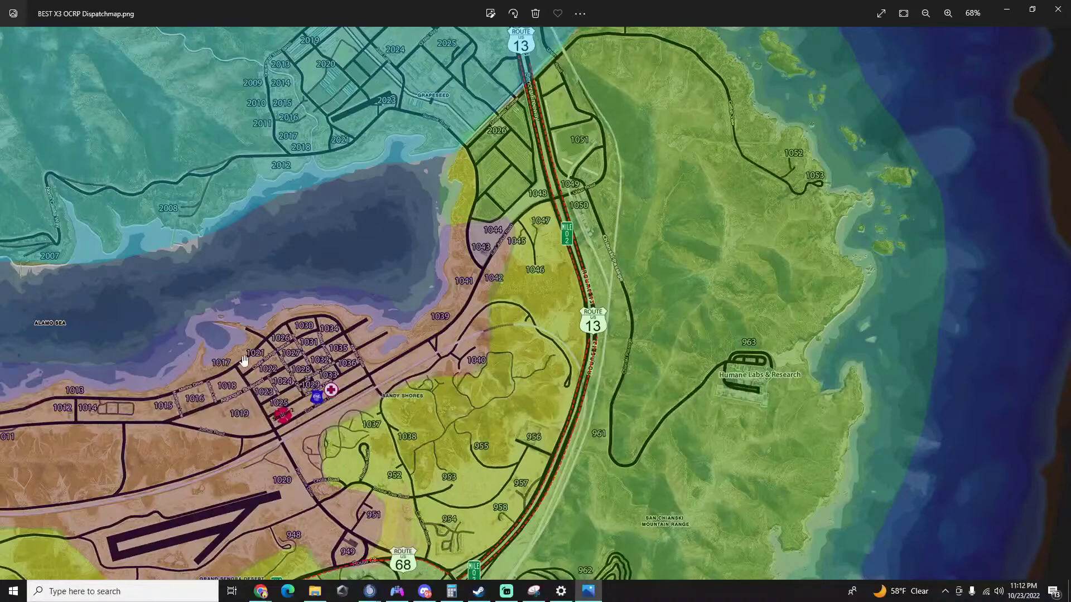
{"action": "left_click_drag", "start_coordinate": [151, 342], "coordinate": [420, 274]}
{"action": "left_click_drag", "start_coordinate": [258, 266], "coordinate": [386, 326]}
{"action": "left_click_drag", "start_coordinate": [307, 318], "coordinate": [384, 458]}
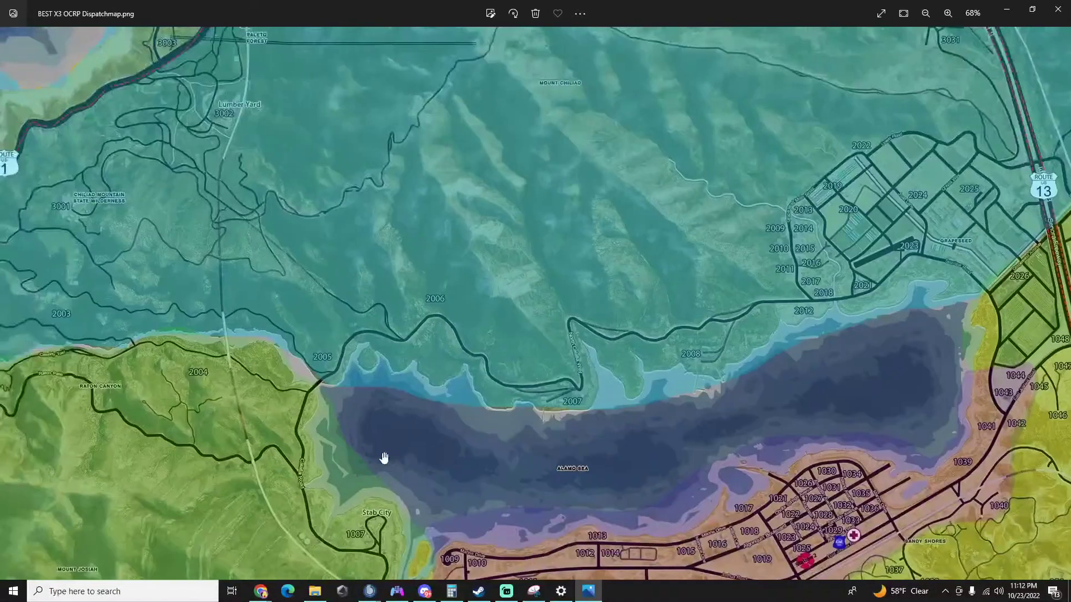
{"action": "left_click_drag", "start_coordinate": [361, 358], "coordinate": [356, 246]}
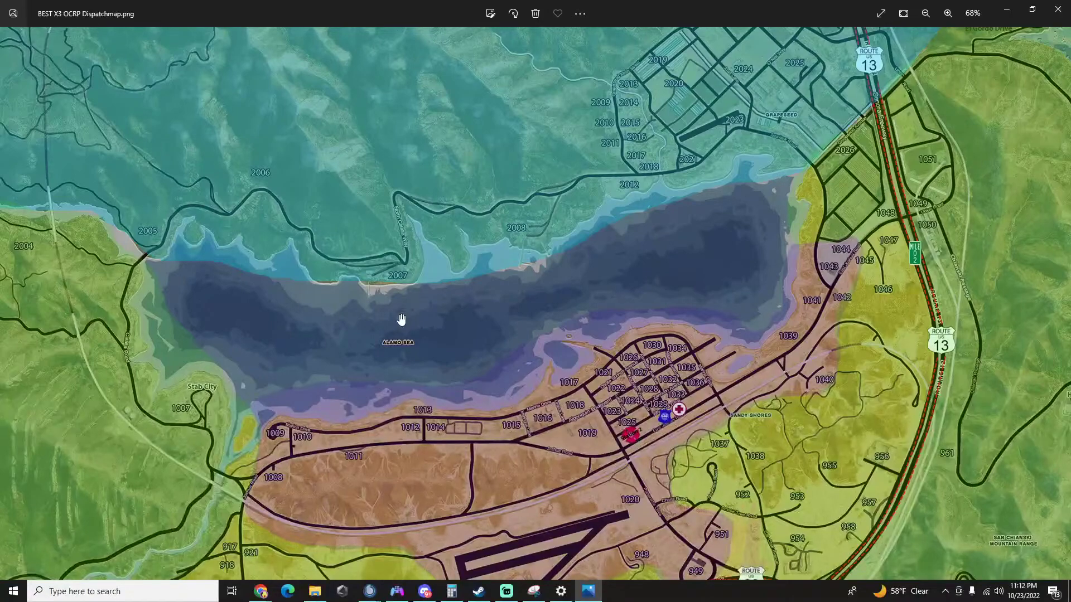
{"action": "left_click_drag", "start_coordinate": [362, 271], "coordinate": [490, 358]}
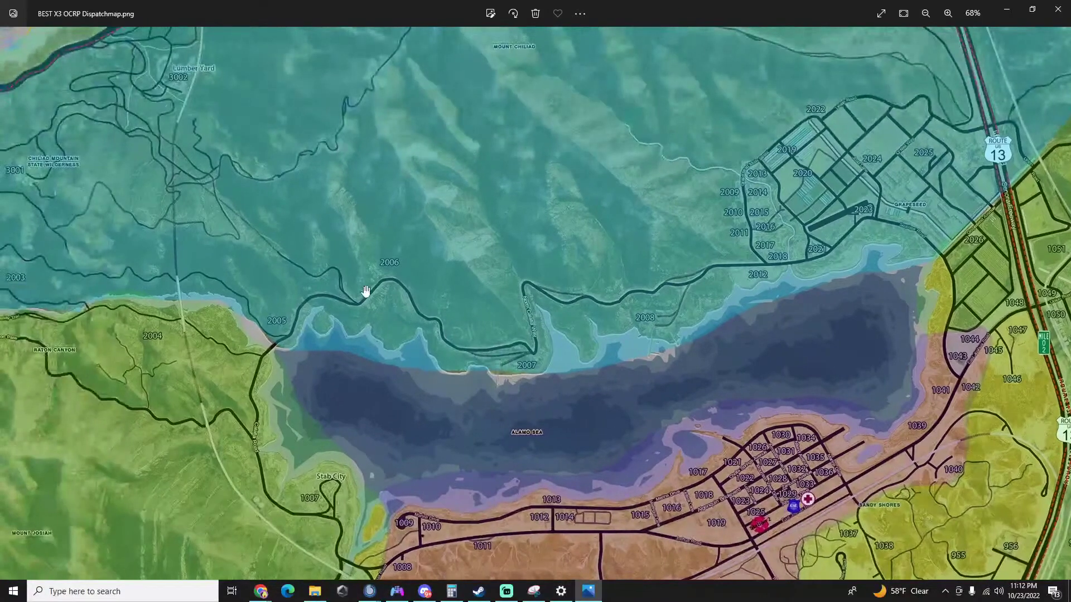
{"action": "left_click_drag", "start_coordinate": [363, 289], "coordinate": [446, 370]}
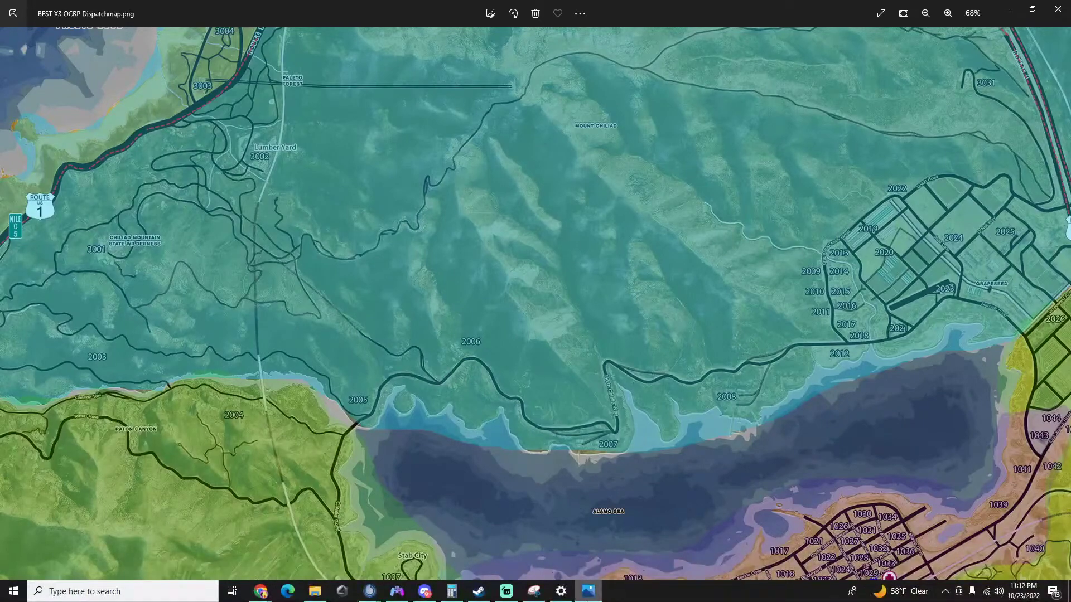
{"action": "left_click", "coordinate": [589, 593]}
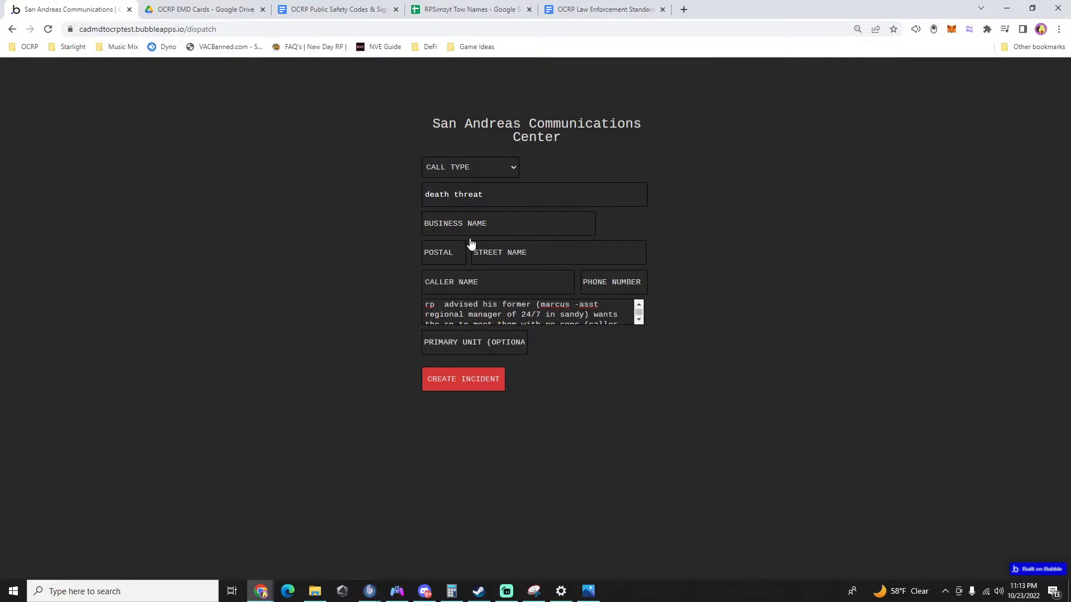
Insert "-possibly", the caller's suspected name and a closing hyphen after "rp" at the start of the call notes.
{"action": "type", "text": "-possibly"}
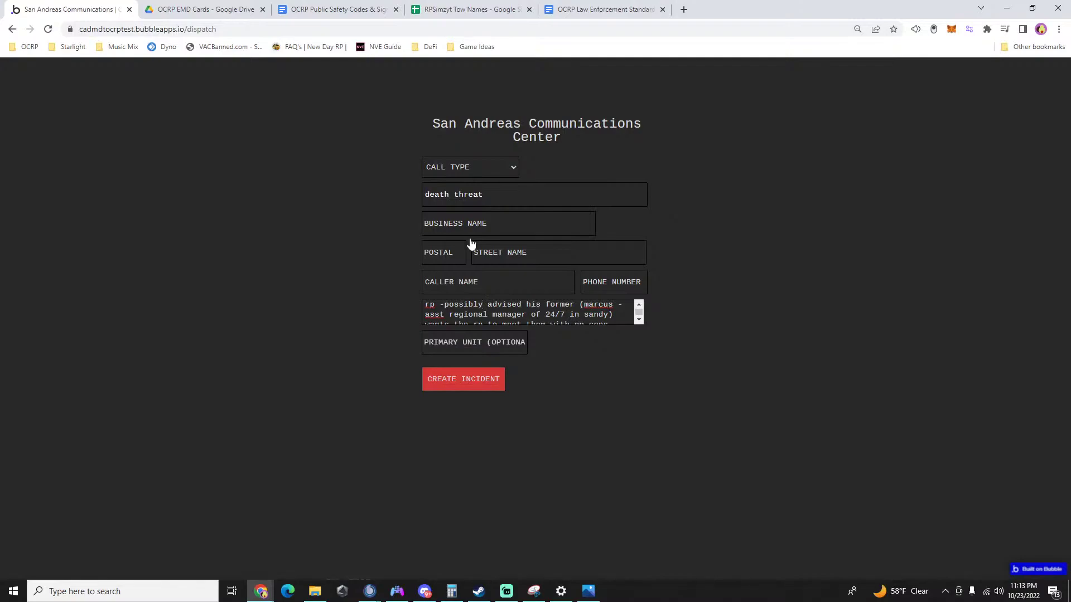
{"action": "type", "text": "navar"}
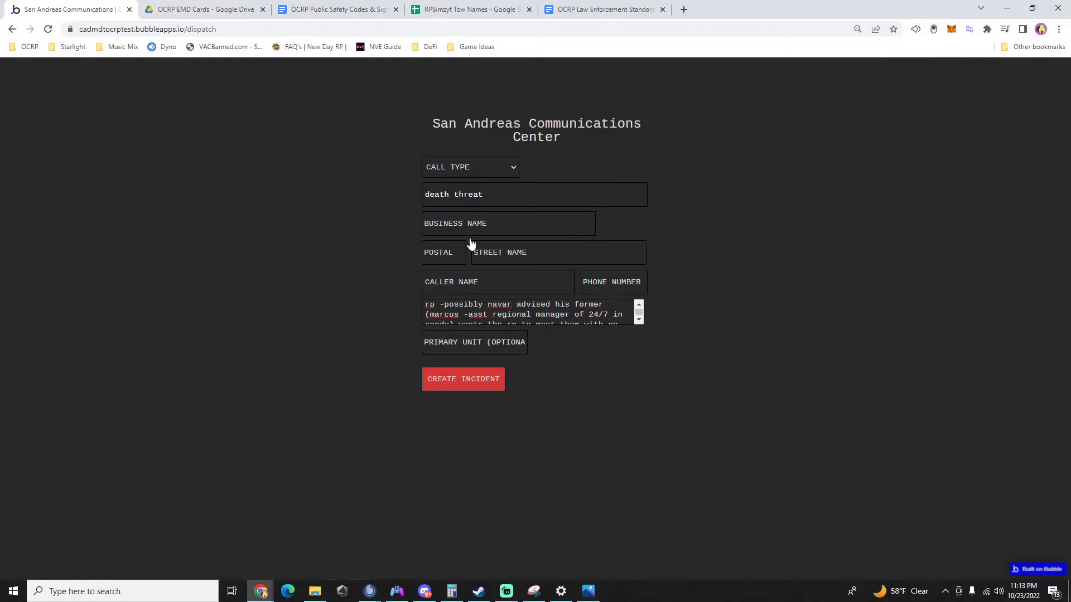
{"action": "type", "text": "-"}
Add a new paragraph to the call notes with the third party's first name and "wanted rp to meet him at the 24/7 in sandy".
{"action": "scroll", "coordinate": [519, 313], "scroll_direction": "down", "scroll_amount": 3}
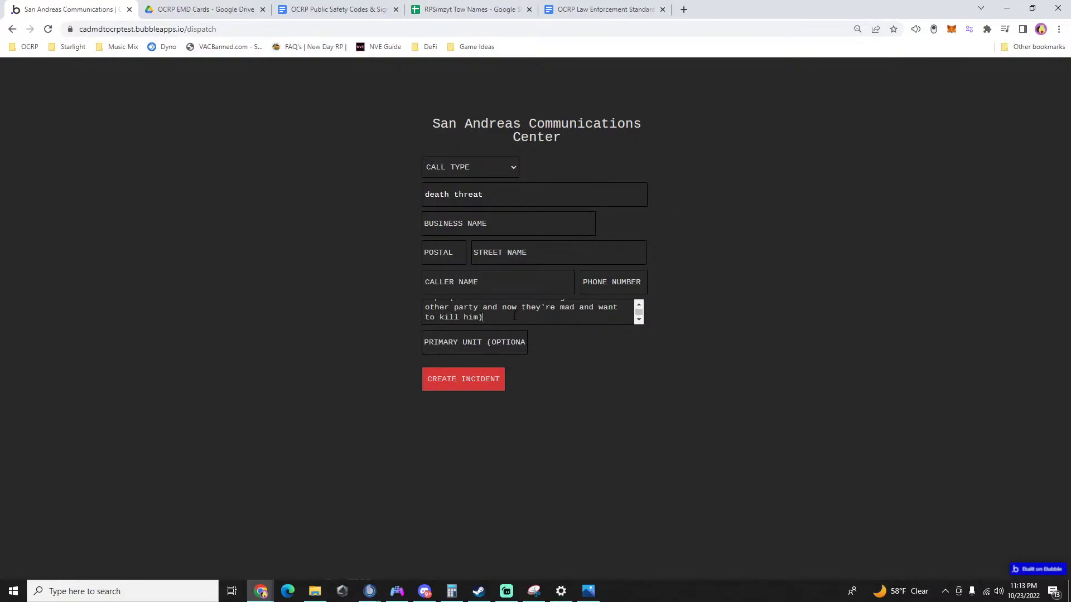
{"action": "key", "text": "Return"}
{"action": "key", "text": "Return"}
{"action": "type", "text": "marcus"}
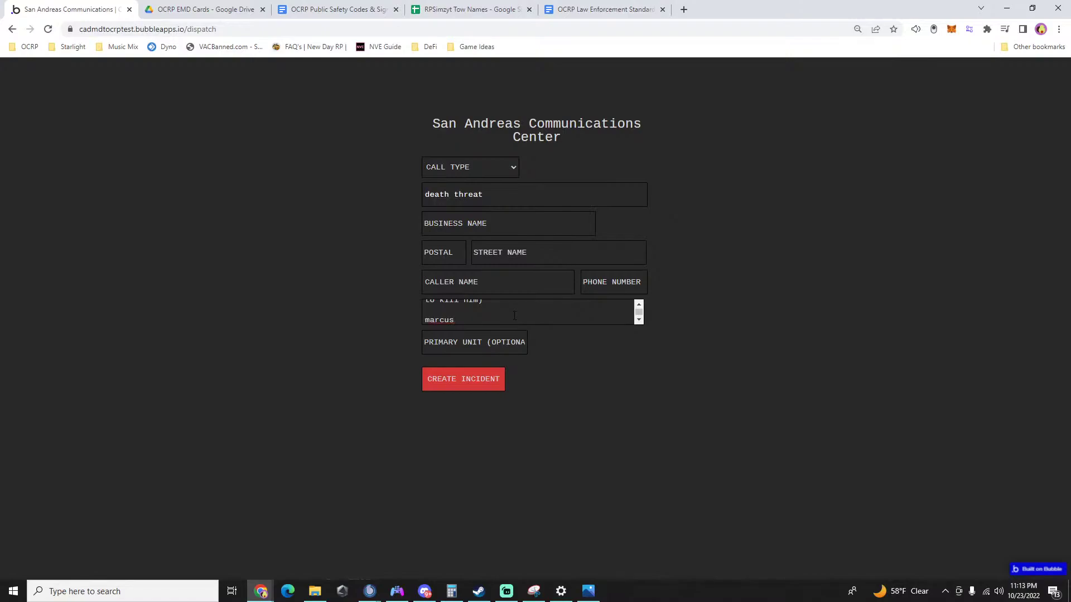
{"action": "type", "text": "wanted hp to meet him at the 24/7 in"}
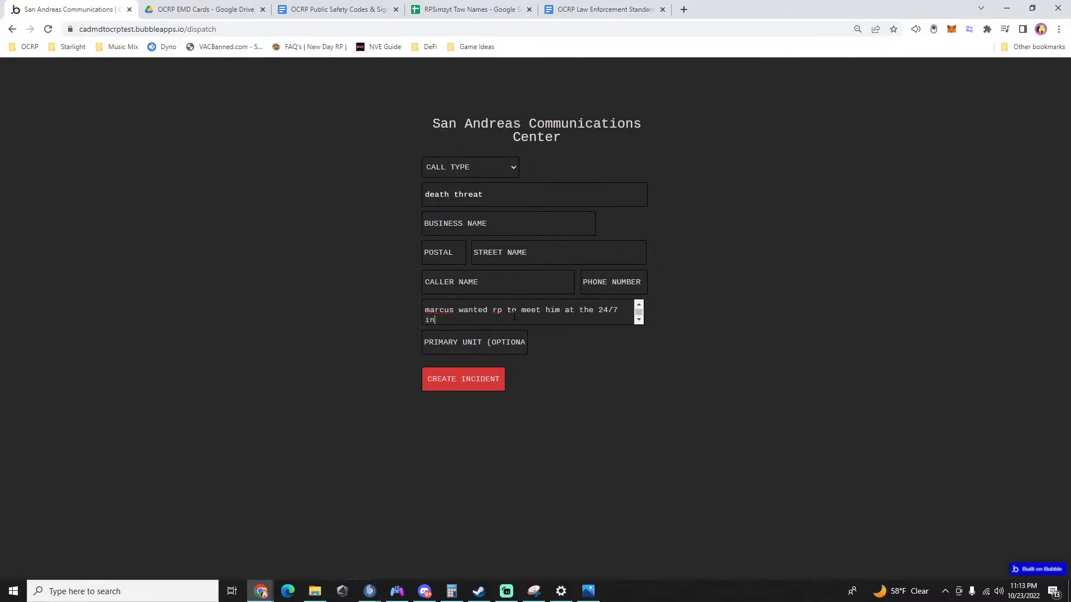
{"action": "type", "text": " sandy"}
Append to the call notes that rp advised the named third party "has a machine gun and drugs in the back of the store".
{"action": "key", "text": "alt+Tab"}
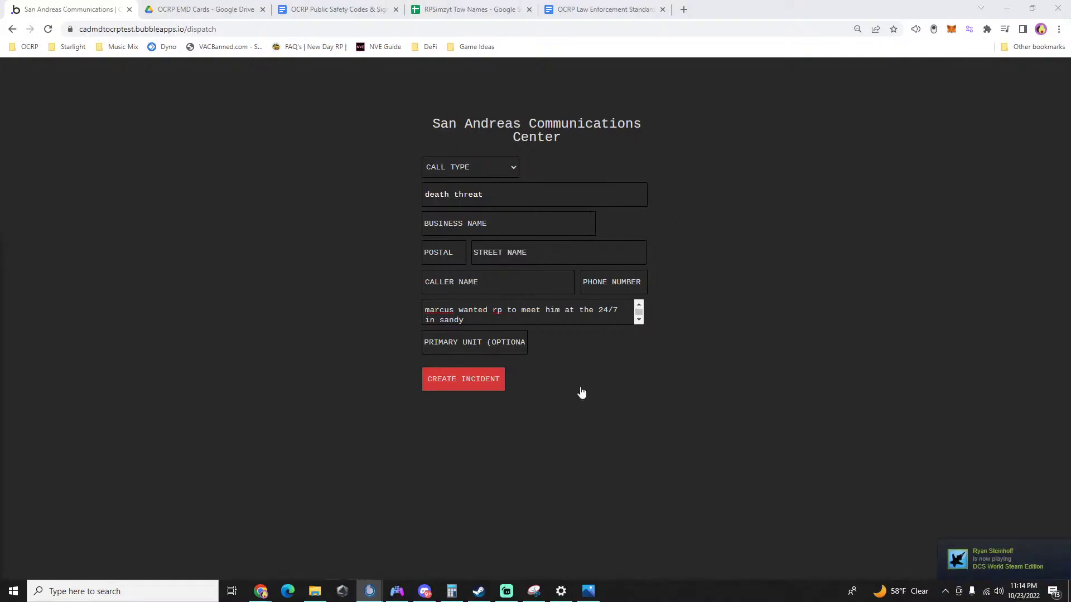
{"action": "left_click", "coordinate": [492, 318]}
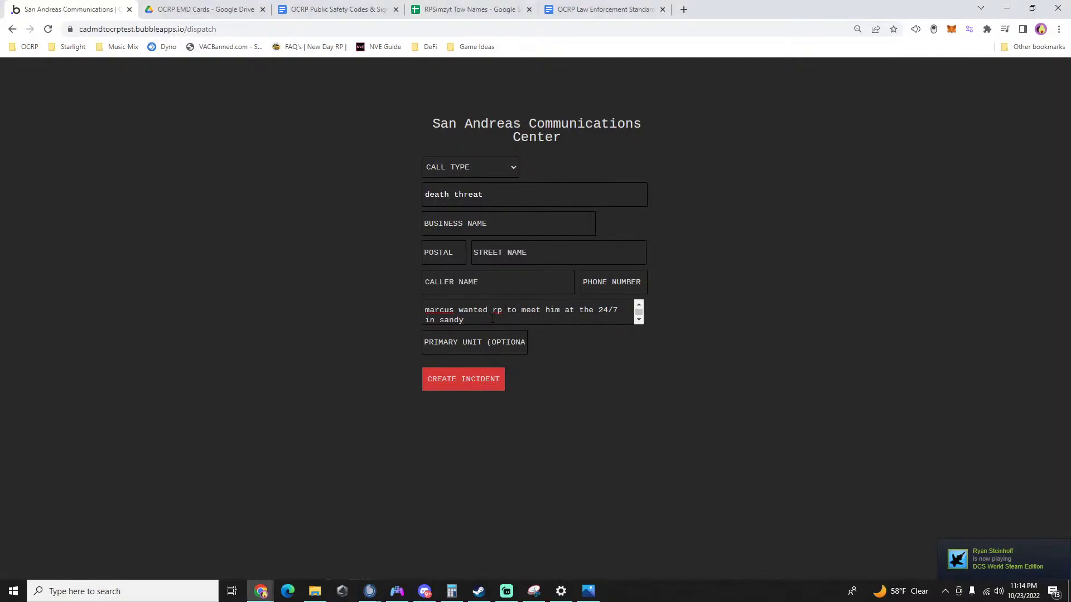
{"action": "type", "text": ". rp advised he'"}
{"action": "key", "text": "BackSpace"}
{"action": "type", "text": "marcus"}
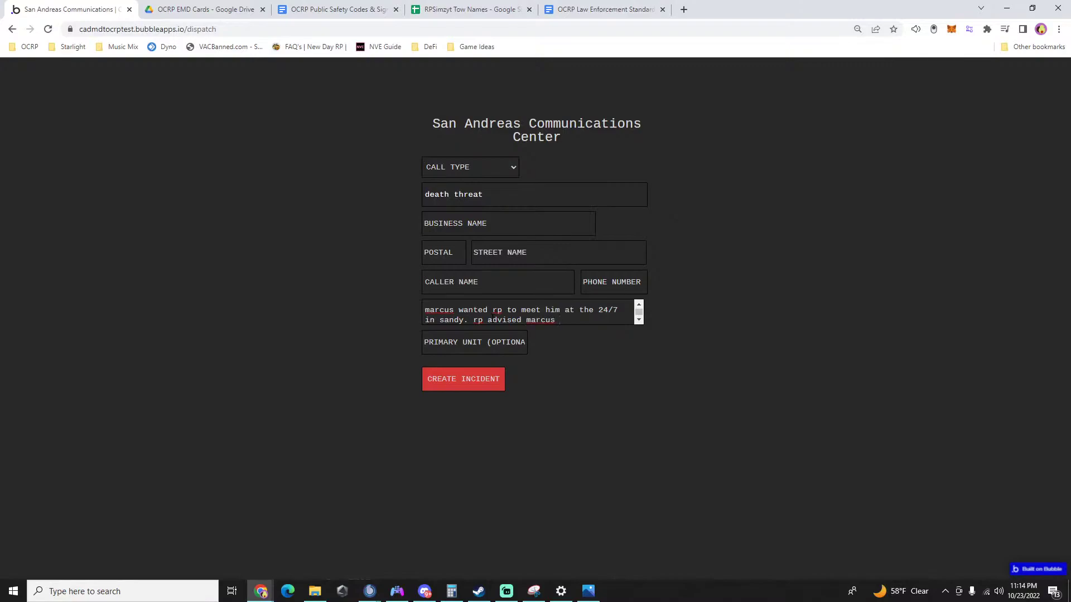
{"action": "type", "text": "has a machine gun and g"}
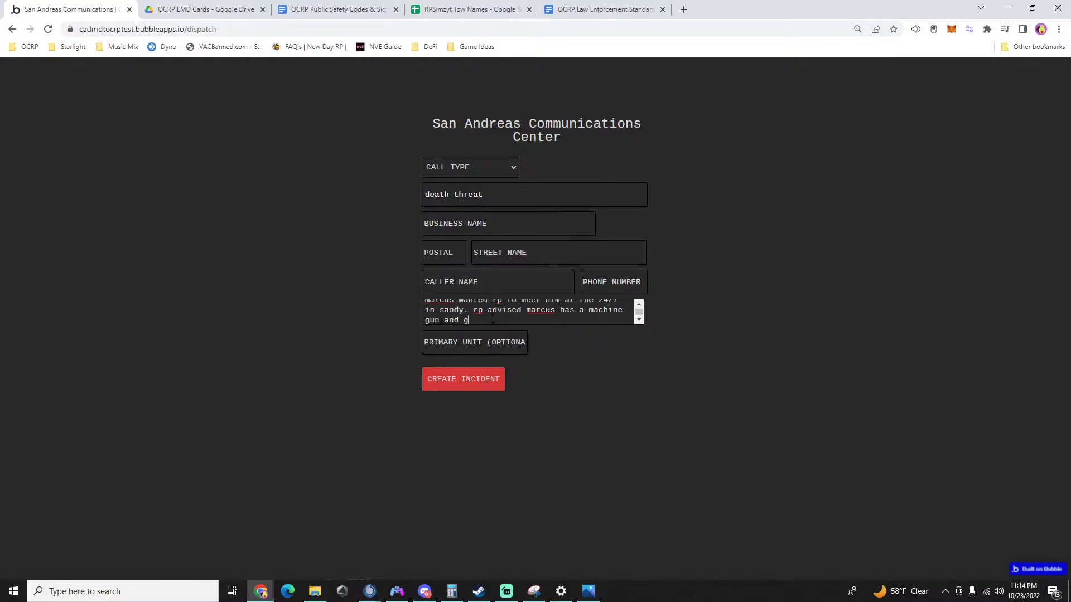
{"action": "key", "text": "BackSpace"}
{"action": "type", "text": "drugs in the back of the store"}
{"action": "scroll", "coordinate": [533, 312], "scroll_direction": "up", "scroll_amount": 2}
{"action": "scroll", "coordinate": [533, 312], "scroll_direction": "down", "scroll_amount": 2}
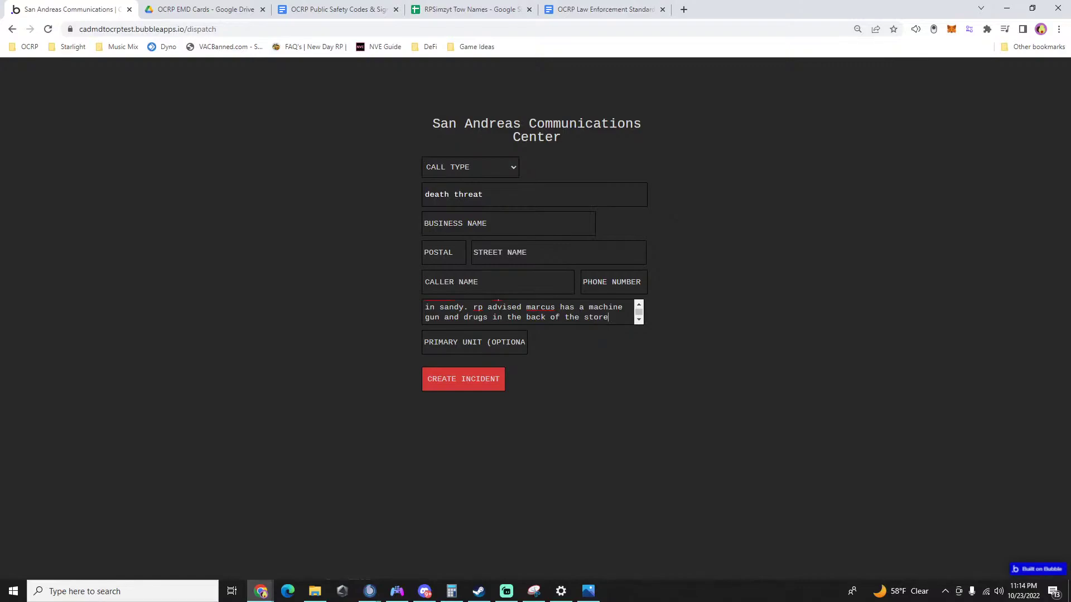
Set the incident's location to postal 1036 on Alhambra Drive.
{"action": "left_click", "coordinate": [455, 256]}
{"action": "type", "text": "1036"}
{"action": "left_click", "coordinate": [450, 277]}
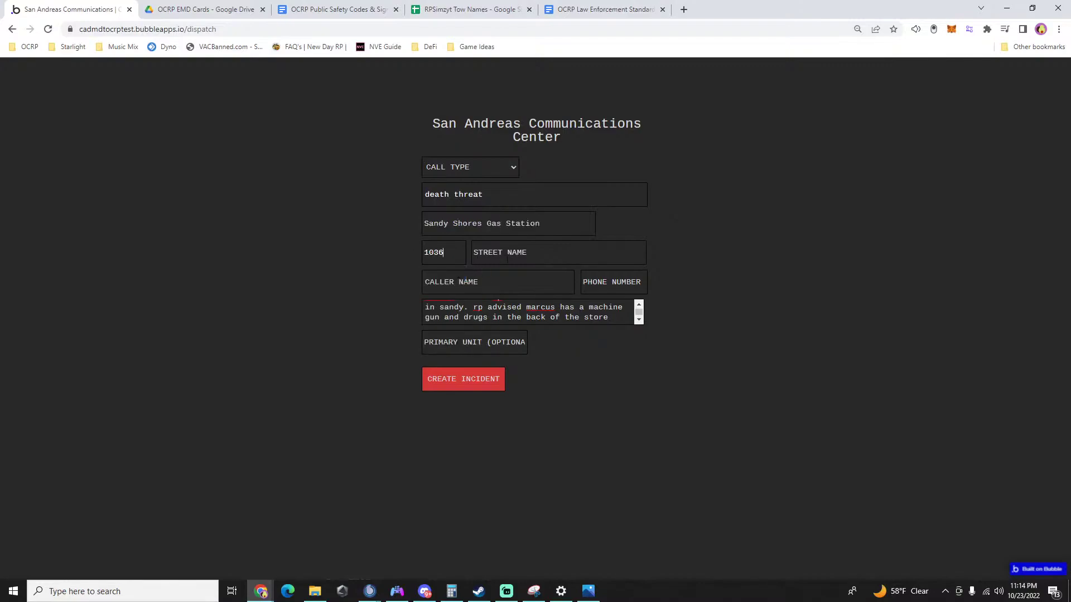
{"action": "type", "text": "alhambra"}
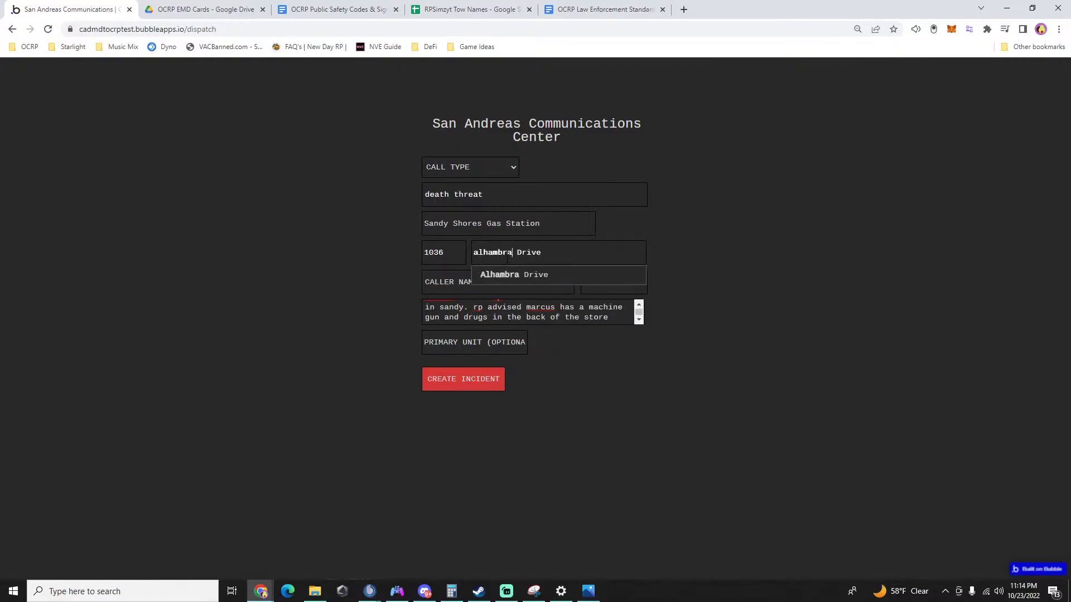
{"action": "left_click", "coordinate": [515, 275]}
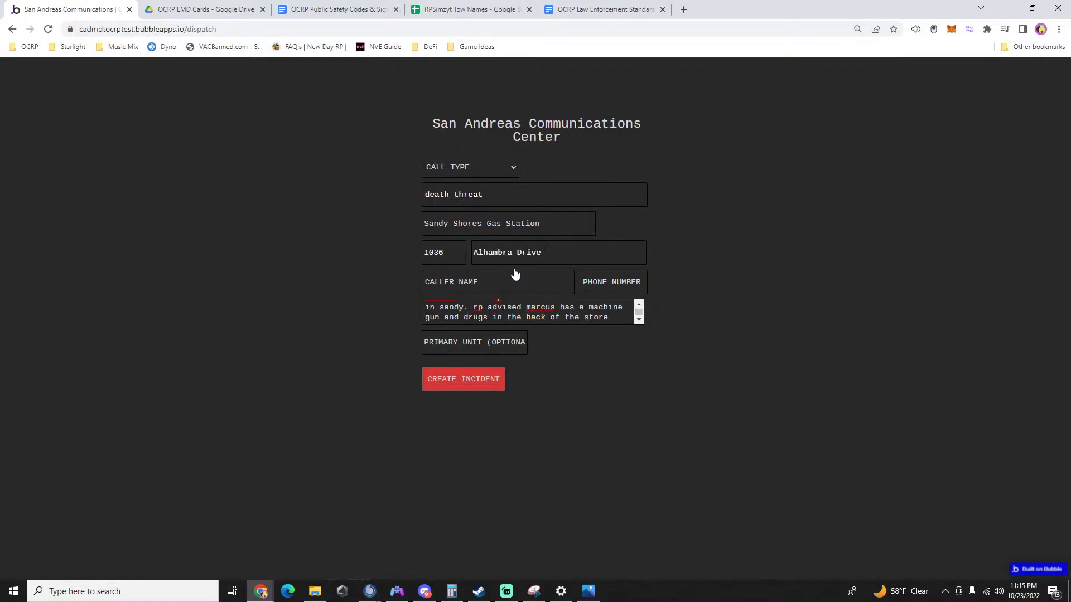
Set the new incident's call type to Police.
{"action": "left_click", "coordinate": [489, 173]}
{"action": "left_click", "coordinate": [487, 181]}
{"action": "key", "text": "ctrl+a"}
{"action": "key", "text": "ctrl+v"}
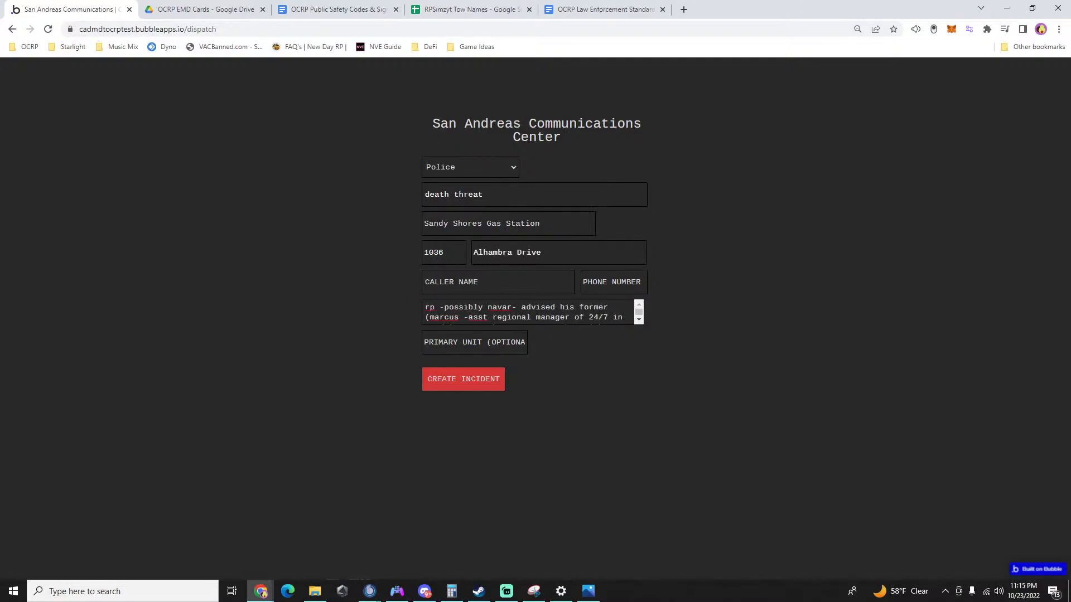
{"action": "key", "text": "alt+Tab"}
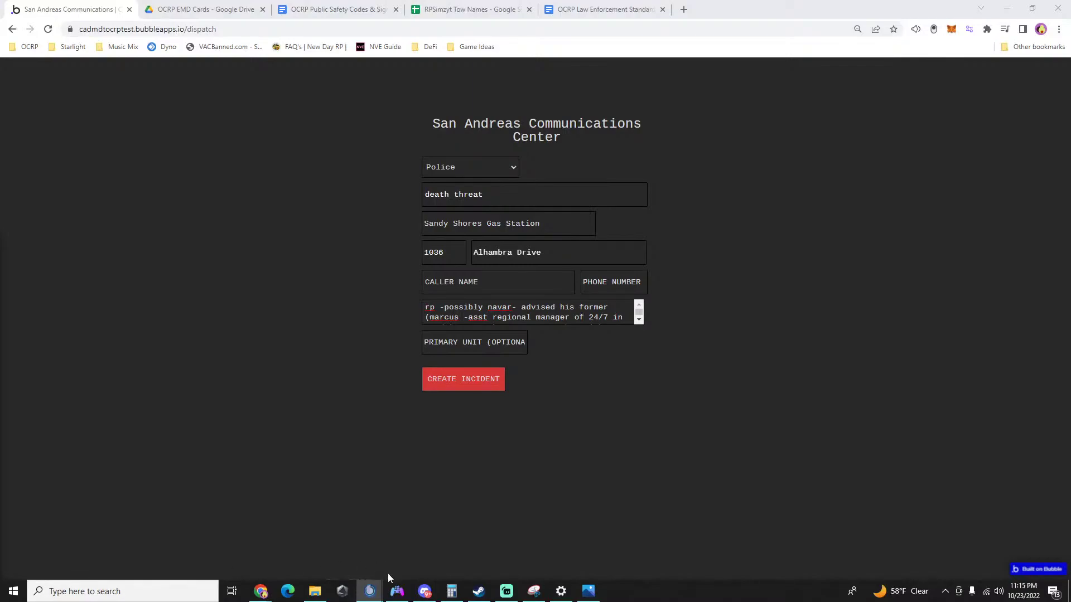
{"action": "left_click", "coordinate": [569, 310]}
{"action": "scroll", "coordinate": [567, 310], "scroll_direction": "down", "scroll_amount": 3}
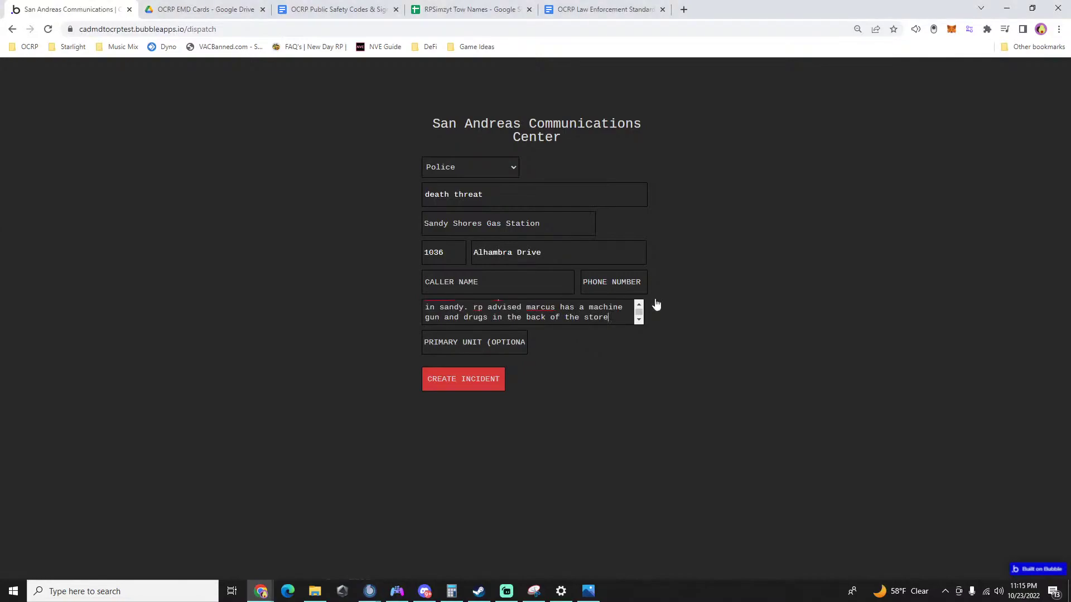
{"action": "key", "text": "Return"}
{"action": "key", "text": "Return"}
{"action": "type", "text": "rp'"}
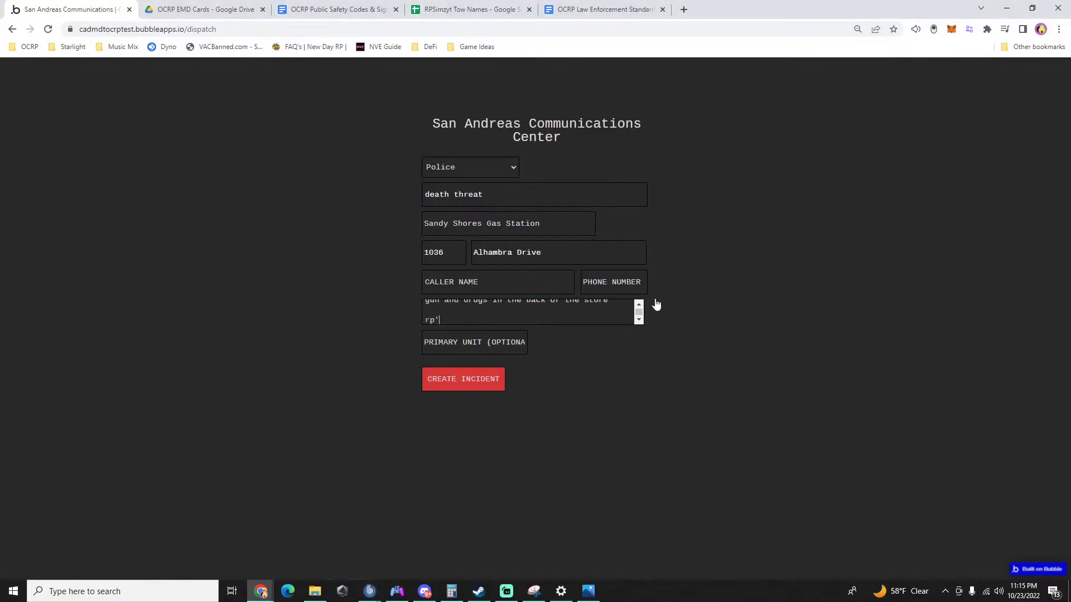
{"action": "type", "text": "s phone pined @140 and 138"}
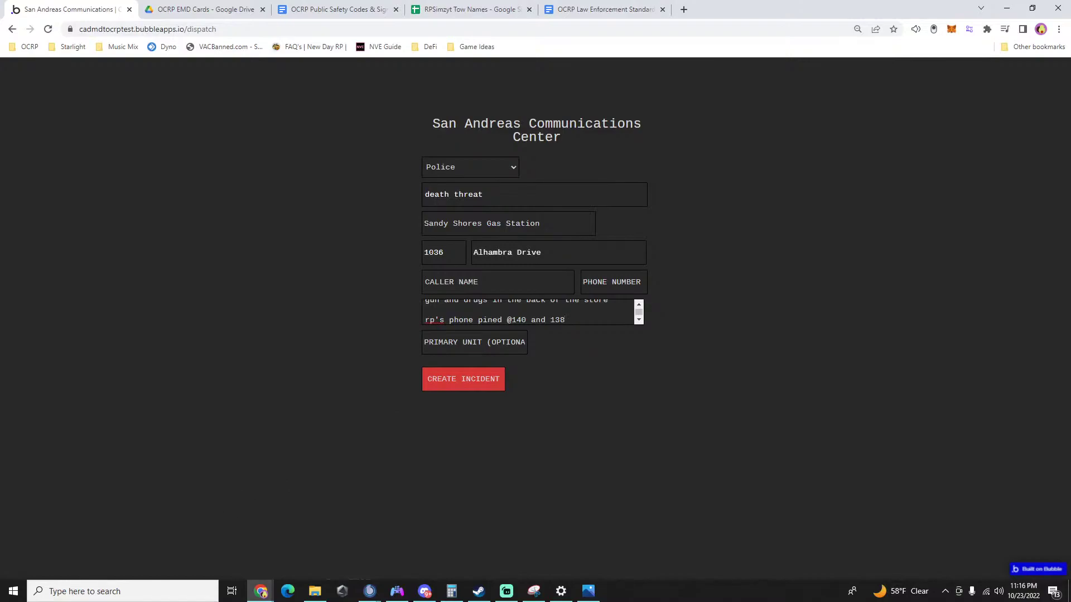
Create the death threat incident and clear the incoming 911 call from the dispatch board.
{"action": "left_click", "coordinate": [446, 383]}
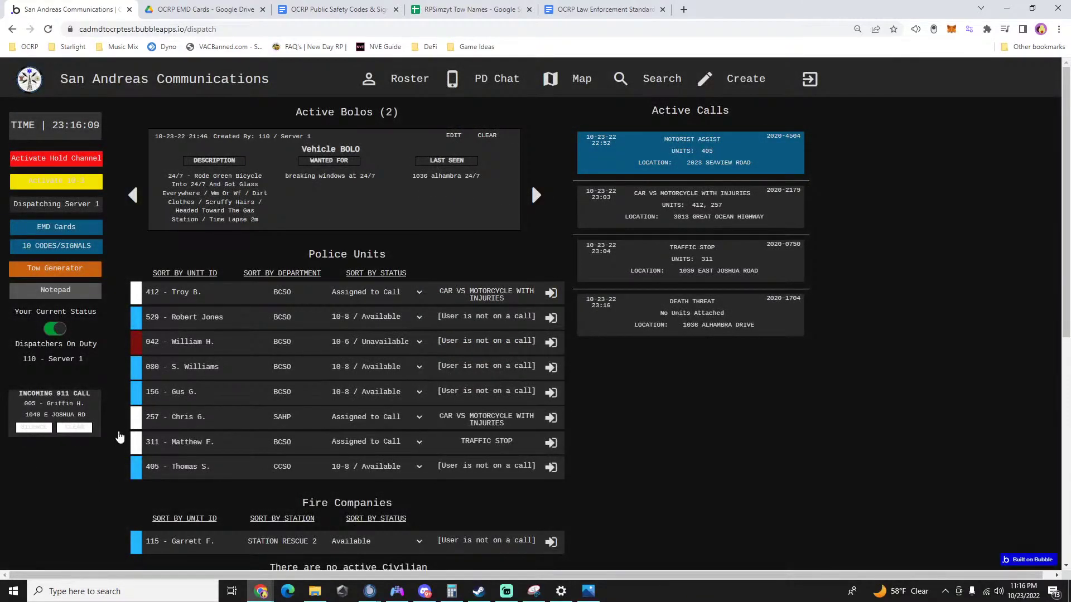
{"action": "left_click", "coordinate": [87, 427]}
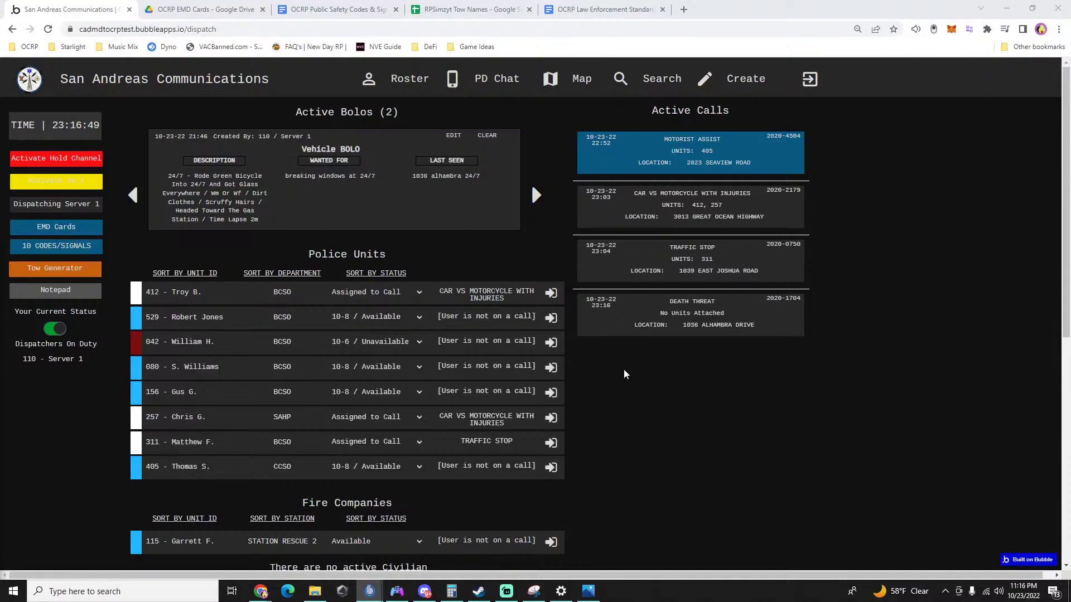
Attach unit 115 to the car vs motorcycle with injuries call and return to the dispatch board.
{"action": "left_click", "coordinate": [678, 215]}
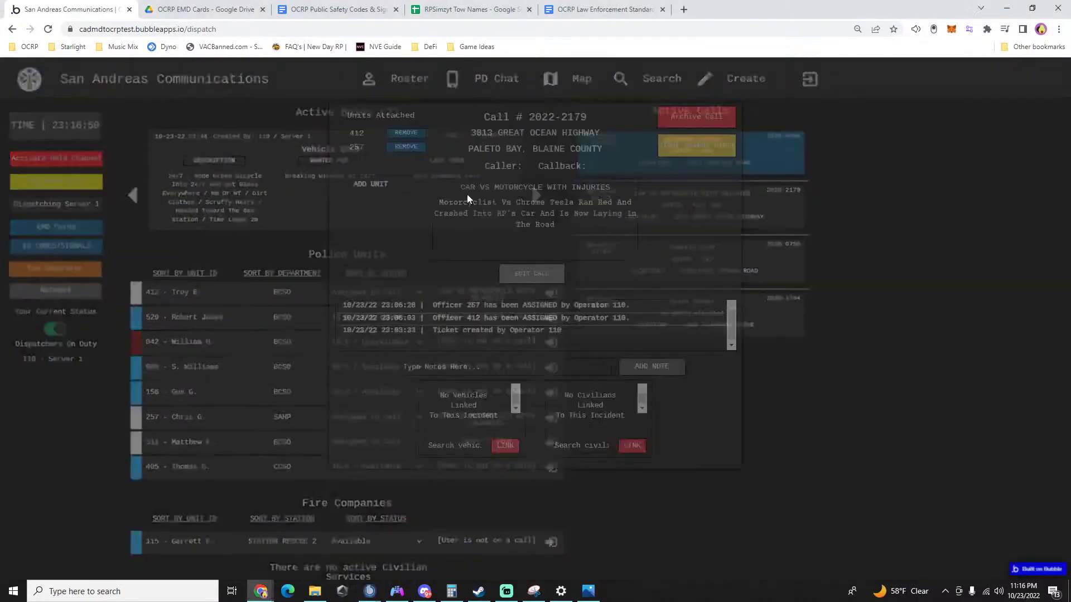
{"action": "left_click", "coordinate": [382, 187]}
{"action": "type", "text": "115"}
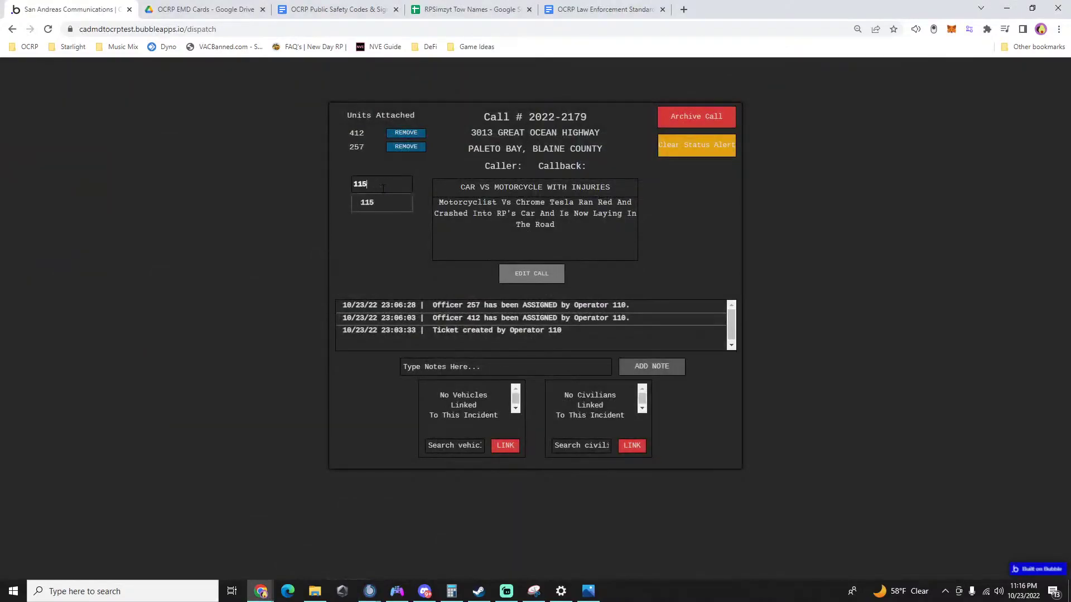
{"action": "left_click", "coordinate": [382, 210]}
{"action": "left_click", "coordinate": [925, 367]}
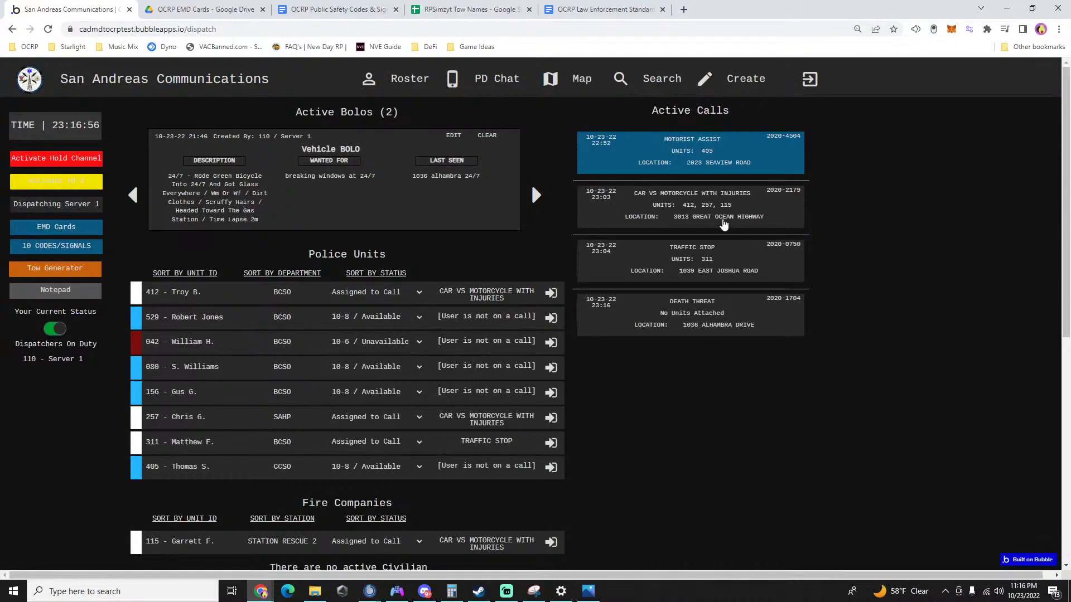
Archive the 1039 East Joshua Road traffic stop and attach units 311 and 529 to the car vs motorcycle with injuries call.
{"action": "left_click", "coordinate": [697, 262]}
{"action": "left_click", "coordinate": [691, 117]}
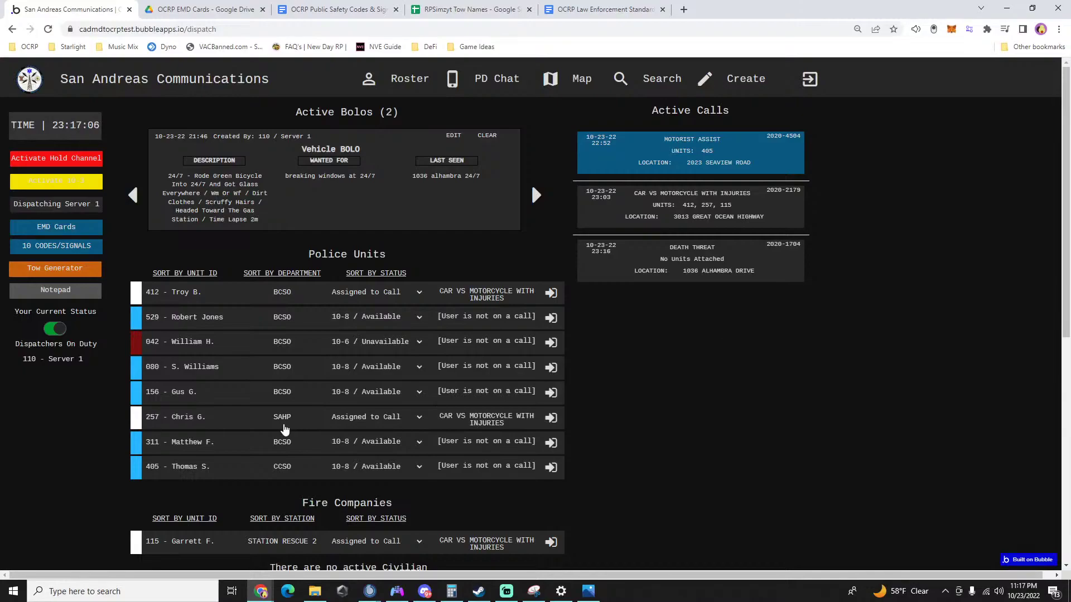
{"action": "left_click", "coordinate": [697, 216]}
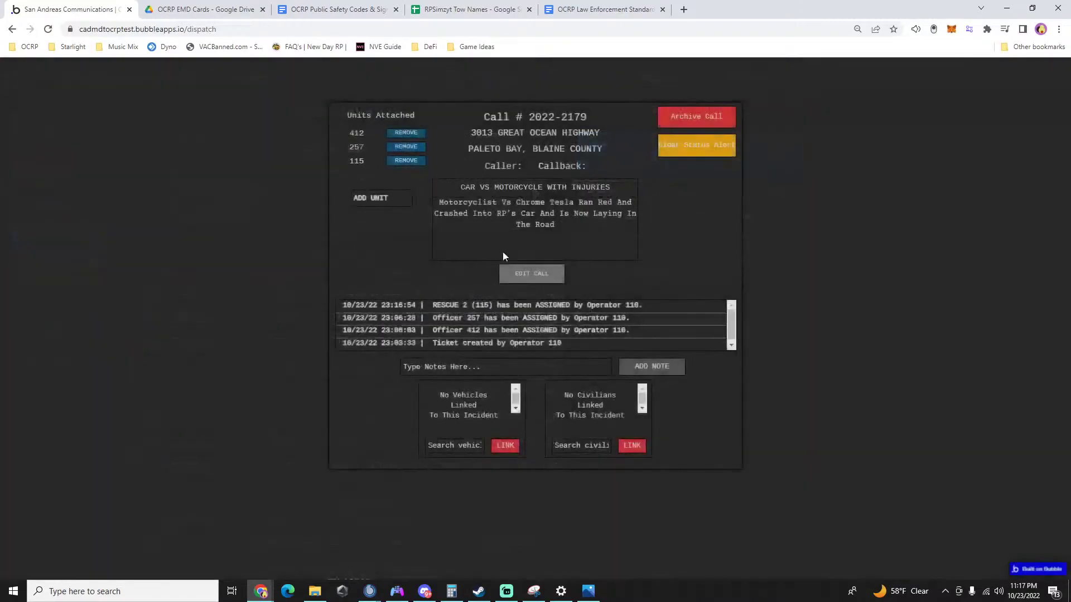
{"action": "left_click", "coordinate": [377, 197]}
{"action": "type", "text": "311"}
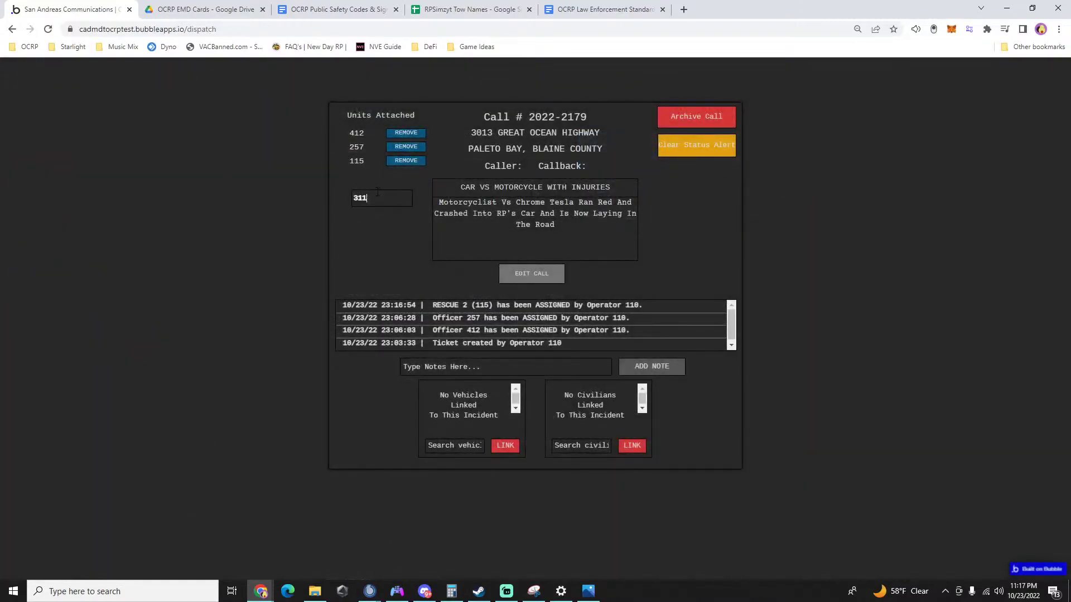
{"action": "left_click", "coordinate": [382, 221]}
{"action": "left_click", "coordinate": [378, 206]}
{"action": "type", "text": "529"}
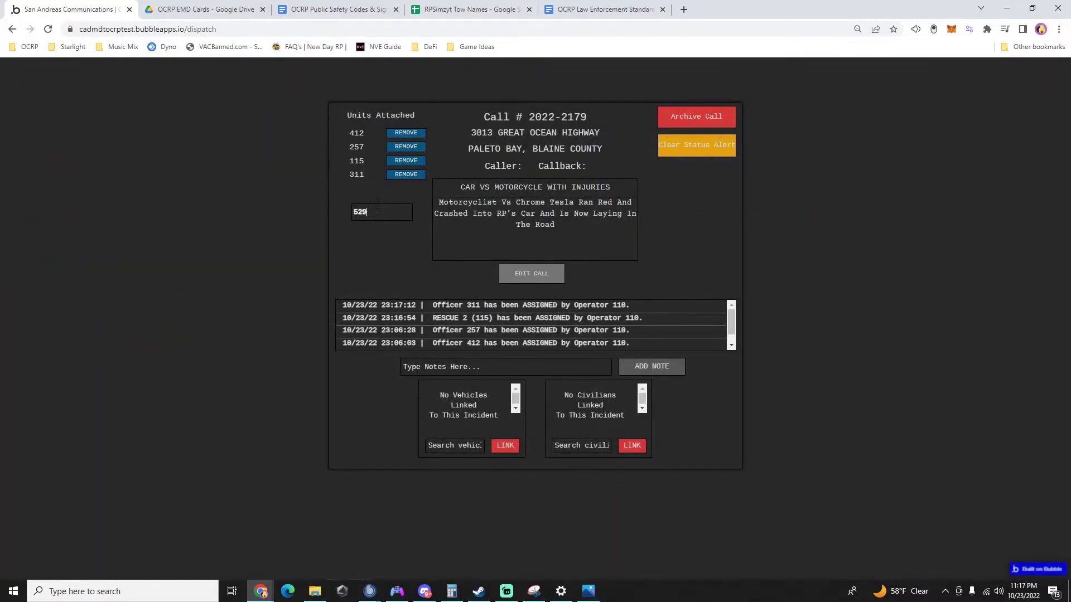
{"action": "left_click", "coordinate": [382, 232]}
{"action": "key", "text": "Escape"}
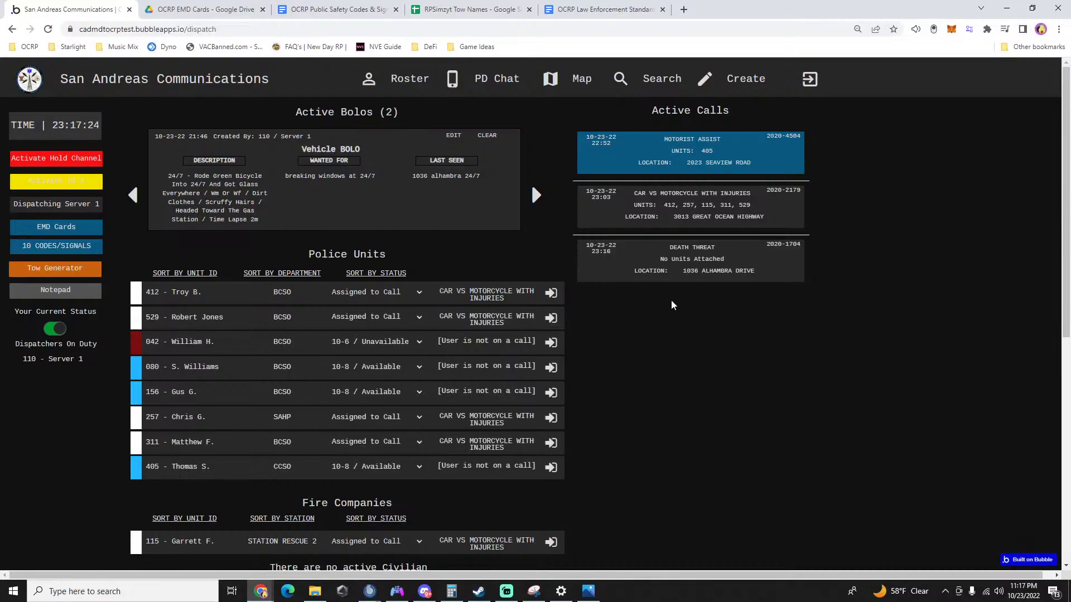
Archive the motorist assist call and attach units 156 and 405 to the death threat call.
{"action": "left_click", "coordinate": [703, 154]}
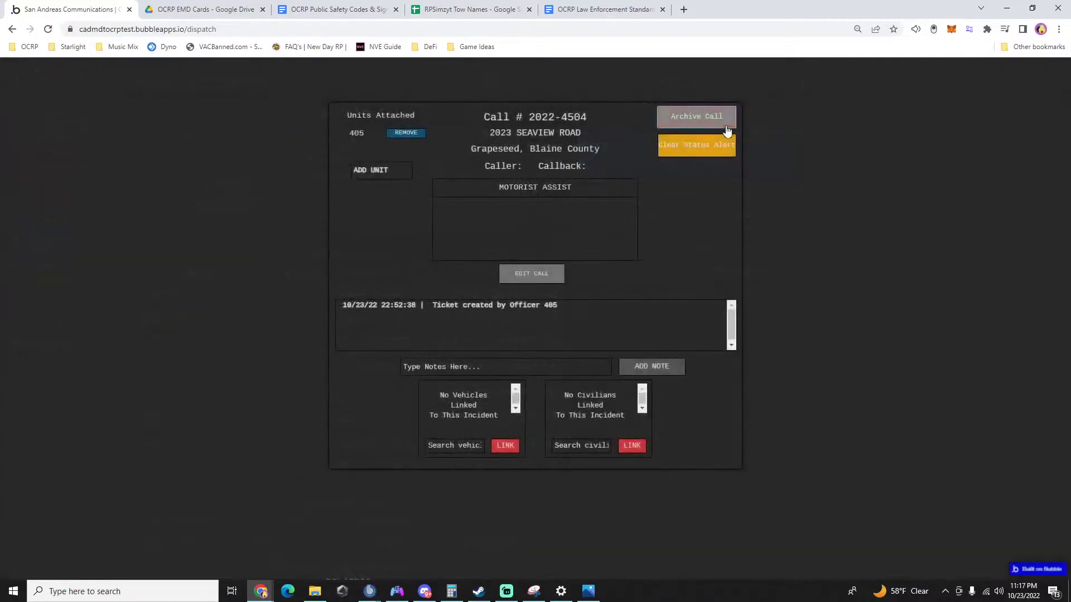
{"action": "left_click", "coordinate": [720, 118]}
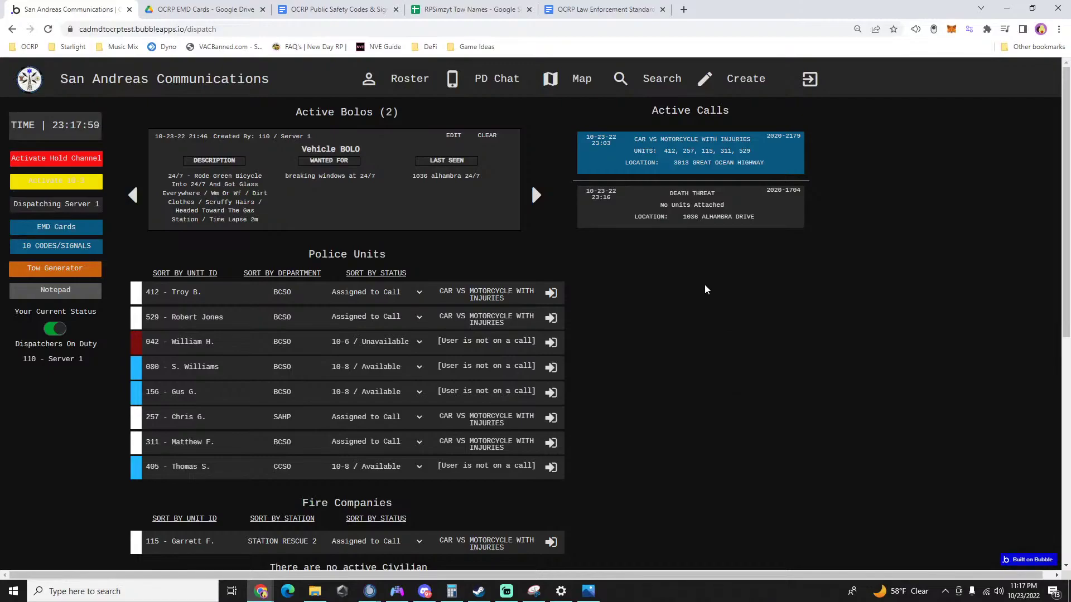
{"action": "left_click", "coordinate": [675, 216]}
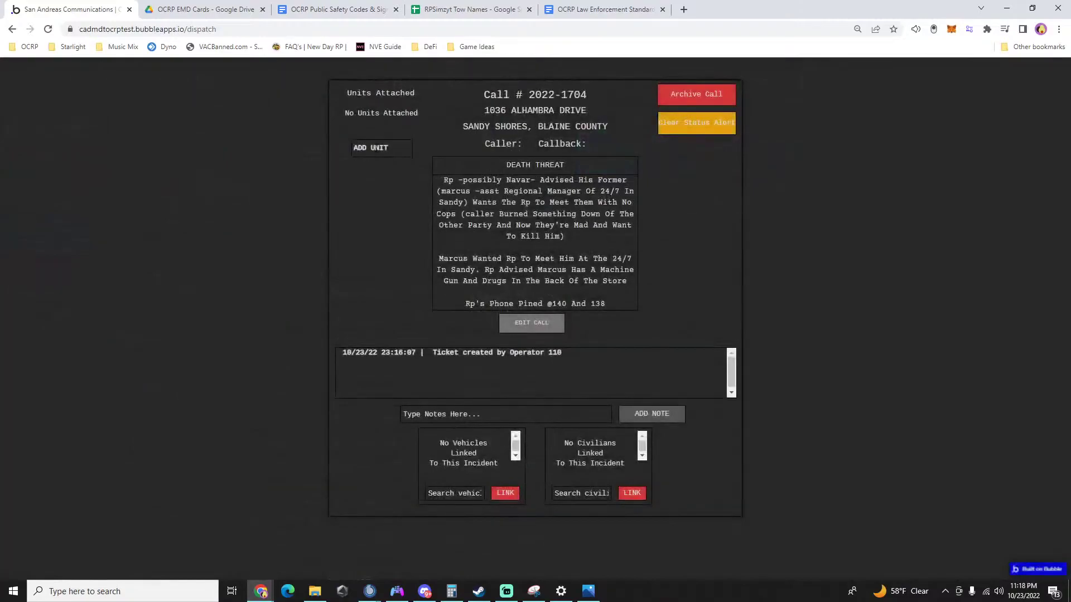
{"action": "type", "text": "156"}
{"action": "key", "text": "Return"}
{"action": "type", "text": "405"}
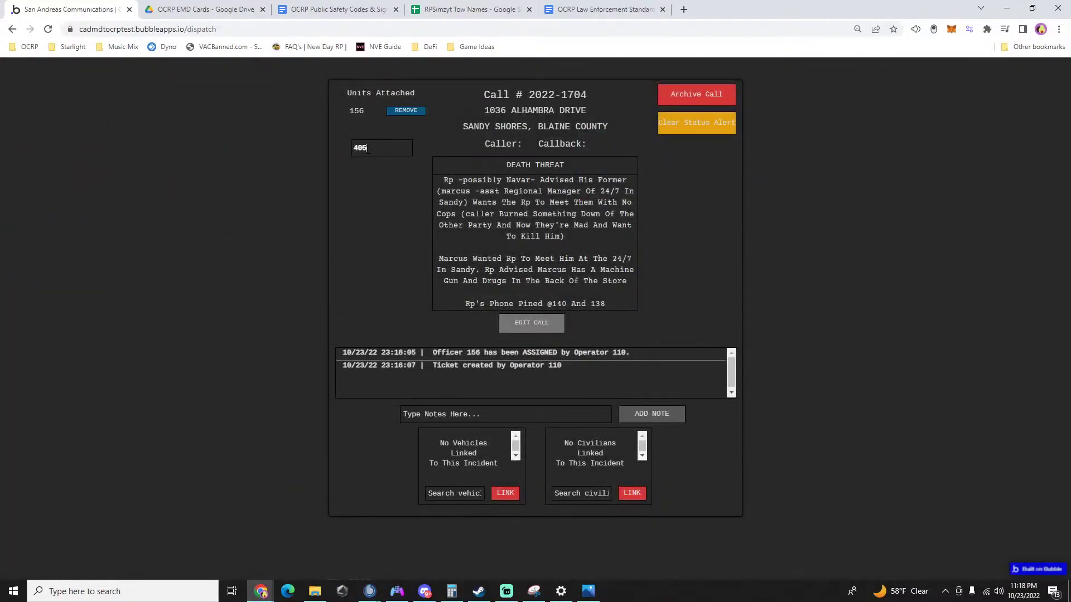
{"action": "left_click", "coordinate": [375, 166]}
{"action": "left_click", "coordinate": [855, 312]}
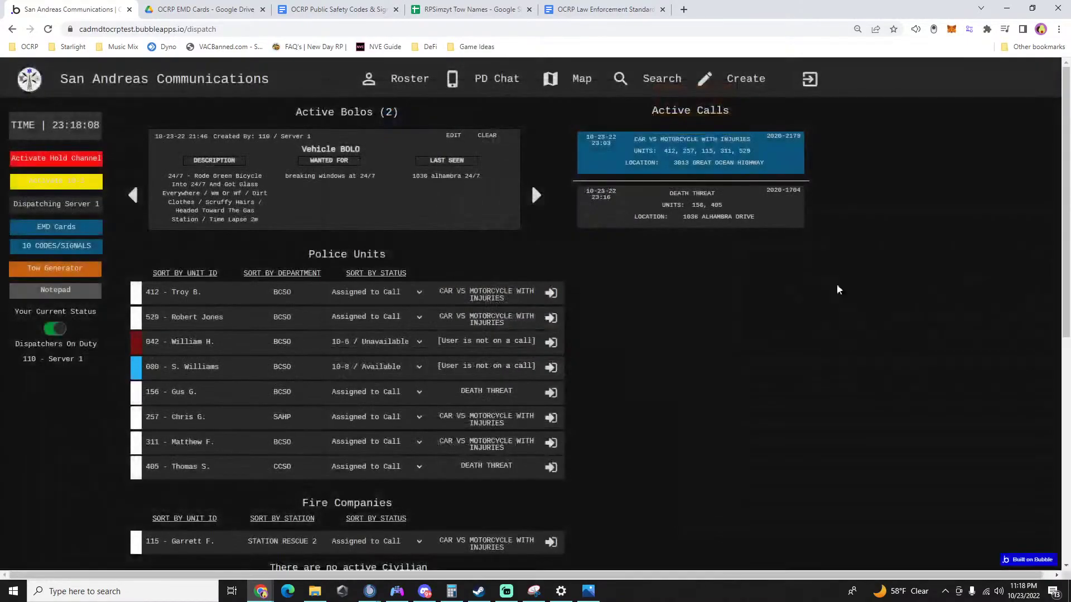
Start a new Police call at postal 1029, East Joshua Road, with "080" in the call notes.
{"action": "left_click", "coordinate": [717, 86]}
{"action": "left_click", "coordinate": [724, 112]}
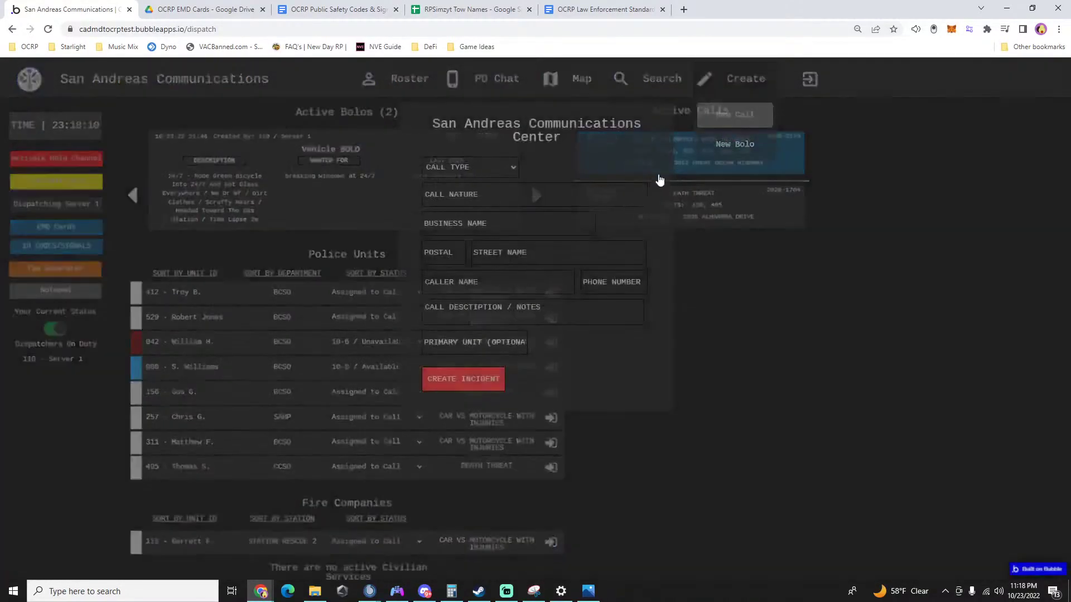
{"action": "type", "text": "080"}
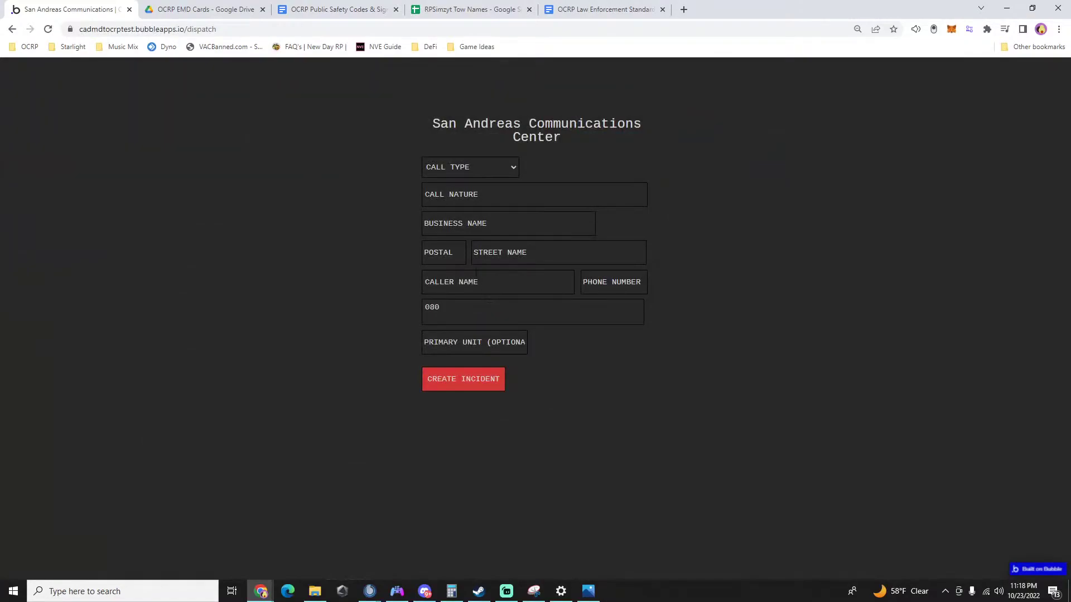
{"action": "type", "text": "1029"}
{"action": "left_click", "coordinate": [441, 275]}
{"action": "left_click", "coordinate": [519, 254]}
{"action": "type", "text": "east"}
{"action": "left_click", "coordinate": [520, 319]}
{"action": "left_click", "coordinate": [471, 166]}
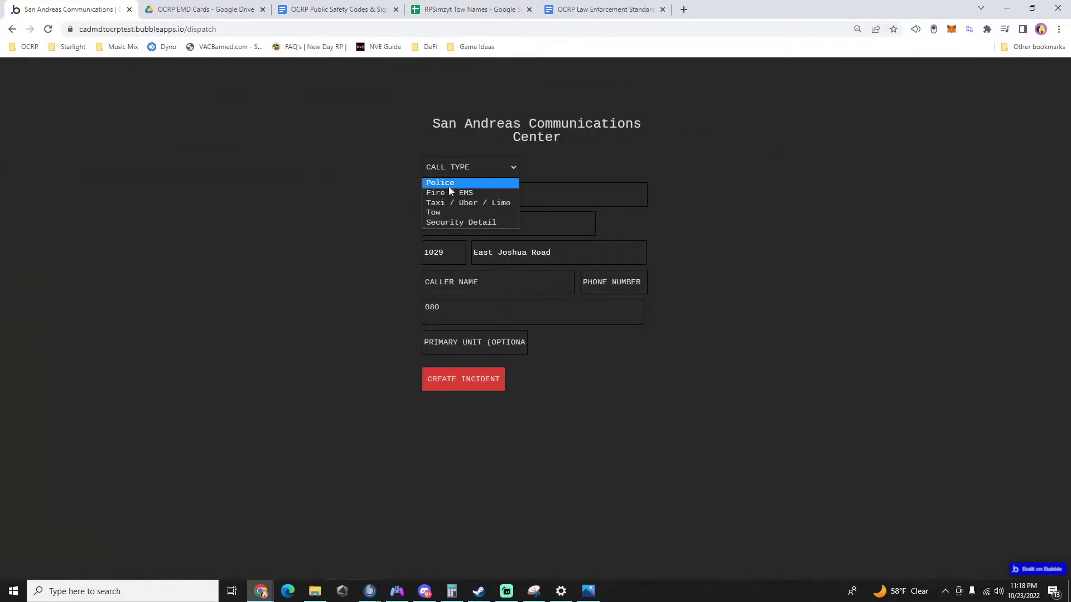
{"action": "left_click", "coordinate": [446, 180]}
Complete the new call's notes so they read "080 / 2 door sports car w/ safety lights".
{"action": "type", "text": "/ 2 "}
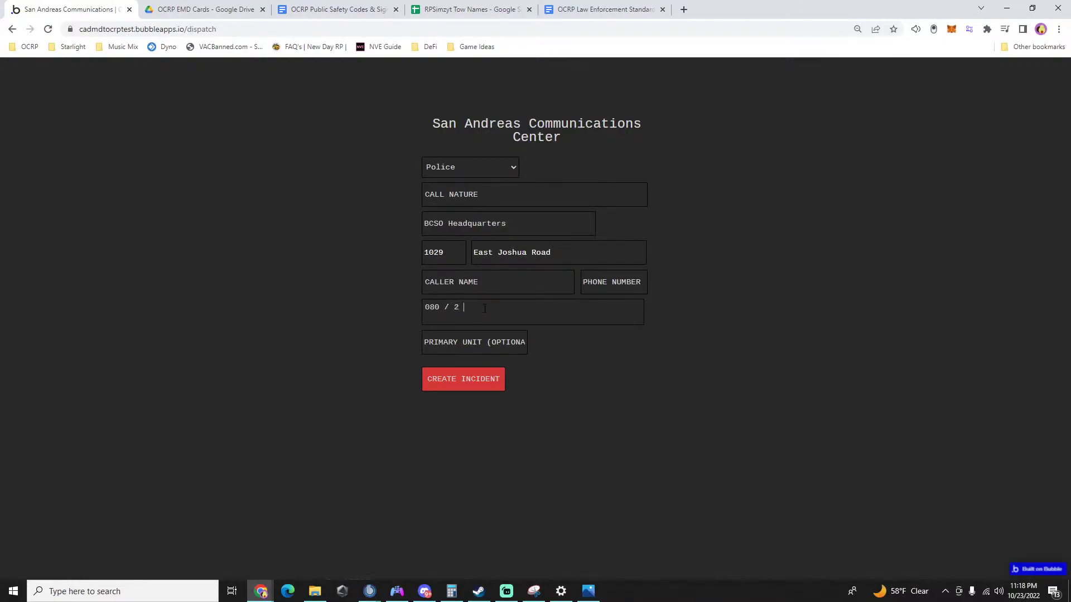
{"action": "type", "text": "door sports car w/ space"}
{"action": "key", "text": "BackSpace"}
{"action": "key", "text": "BackSpace"}
{"action": "key", "text": "BackSpace"}
{"action": "key", "text": "BackSpace"}
{"action": "type", "text": "fety lights"}
Set the call nature to TRAFFIC STOP and create the incident.
{"action": "left_click", "coordinate": [453, 200]}
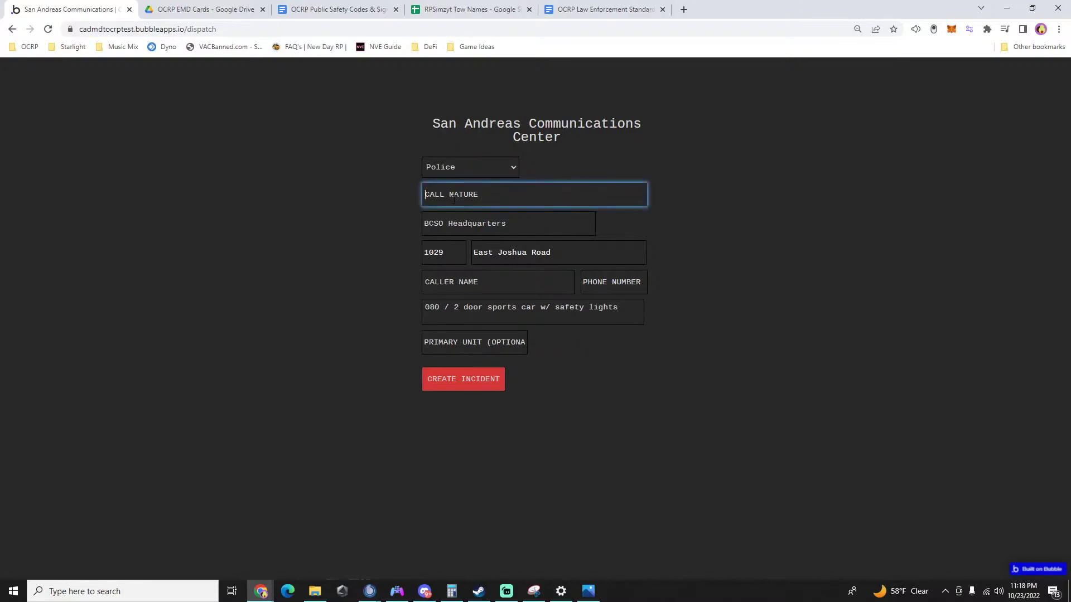
{"action": "type", "text": "traffic STOP"}
{"action": "left_click", "coordinate": [461, 216]}
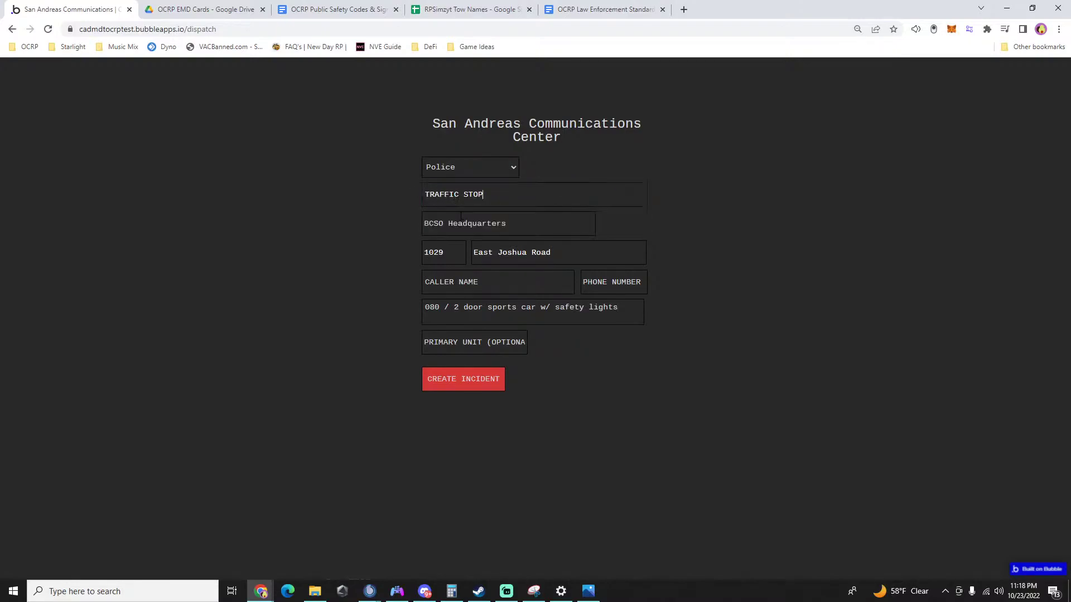
{"action": "left_click", "coordinate": [474, 378]}
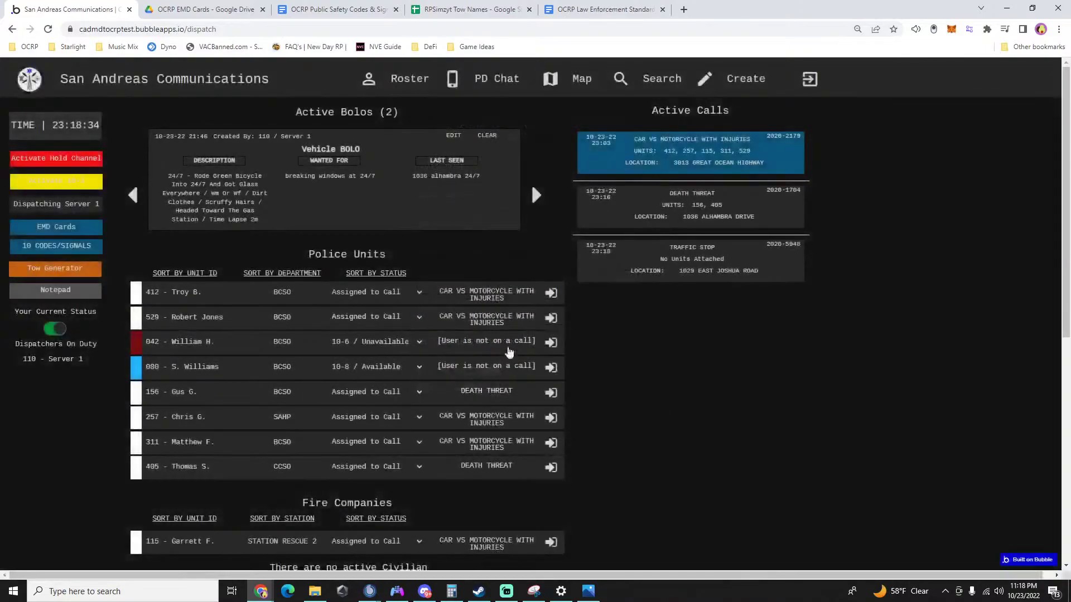
Attach unit 080 to the new traffic stop call and return to the dispatch board.
{"action": "left_click", "coordinate": [703, 282]}
{"action": "left_click", "coordinate": [400, 170]}
{"action": "type", "text": "080"}
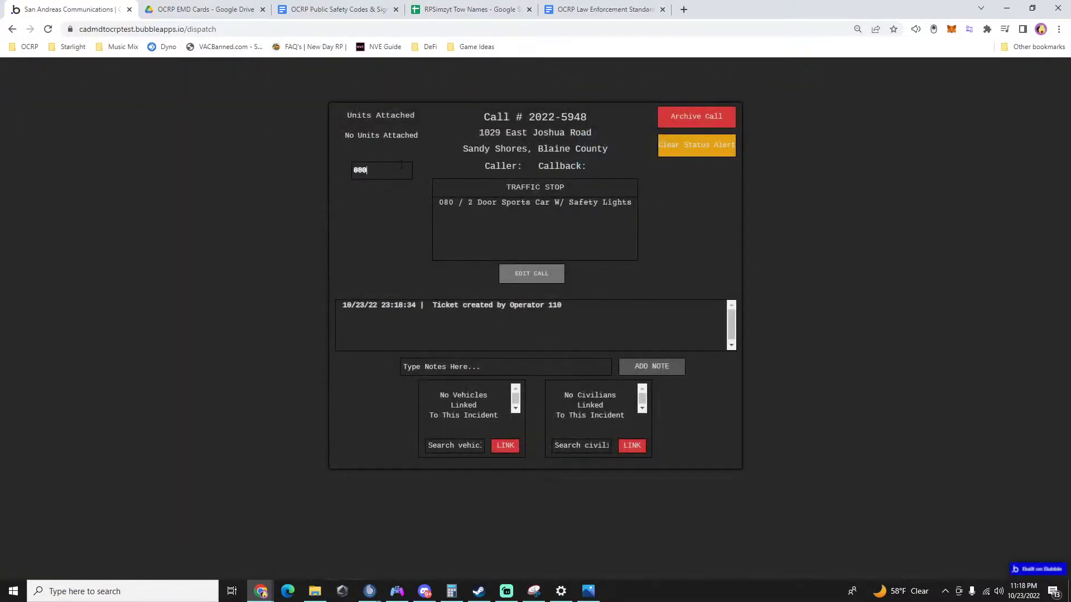
{"action": "left_click", "coordinate": [379, 189]}
{"action": "left_click", "coordinate": [830, 411]}
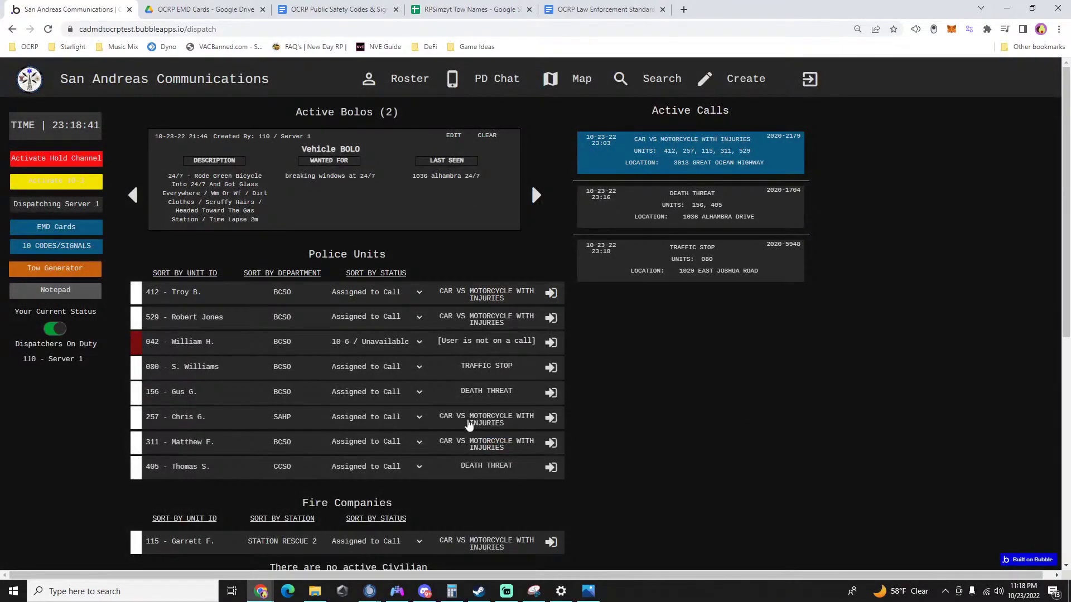
Attach unit 042 to the 1029 East Joshua Road traffic stop and return to the dispatch board.
{"action": "left_click", "coordinate": [351, 343]}
{"action": "left_click", "coordinate": [435, 409]}
{"action": "left_click", "coordinate": [699, 268]}
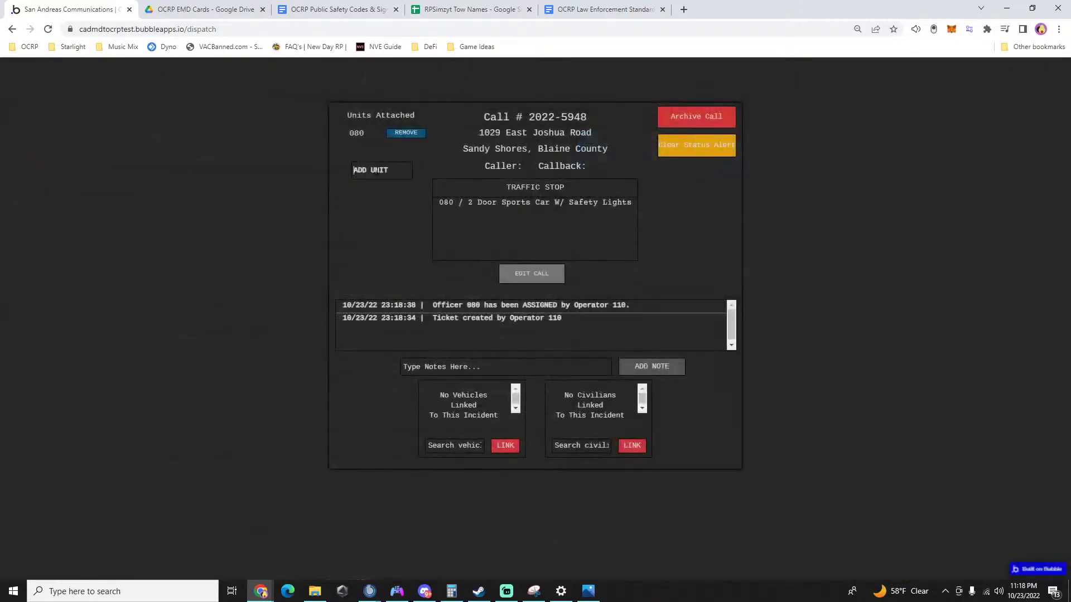
{"action": "type", "text": "042"}
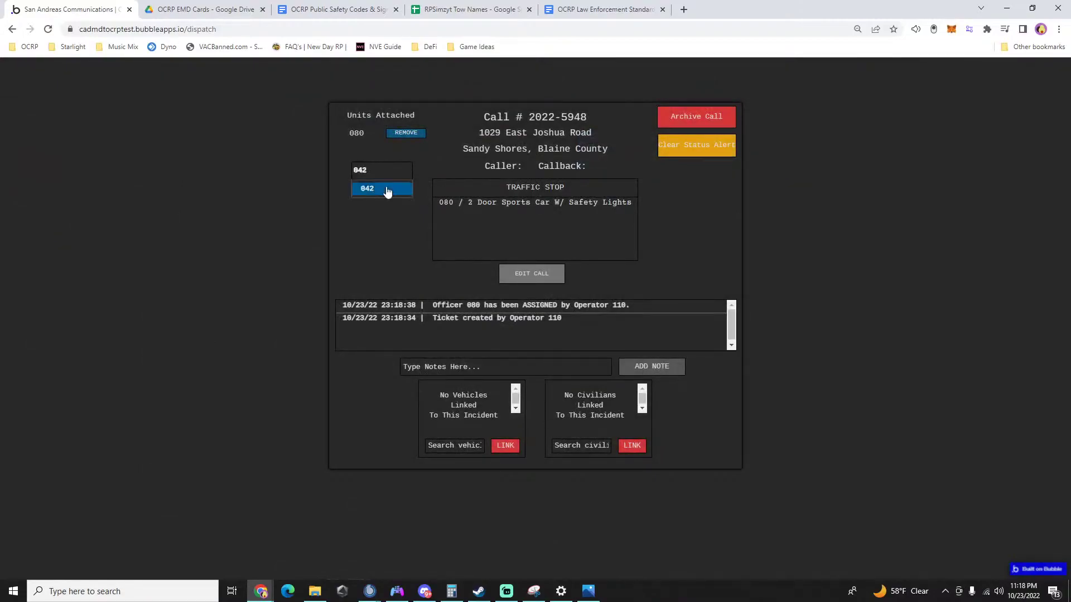
{"action": "left_click", "coordinate": [385, 191]}
{"action": "left_click", "coordinate": [804, 344]}
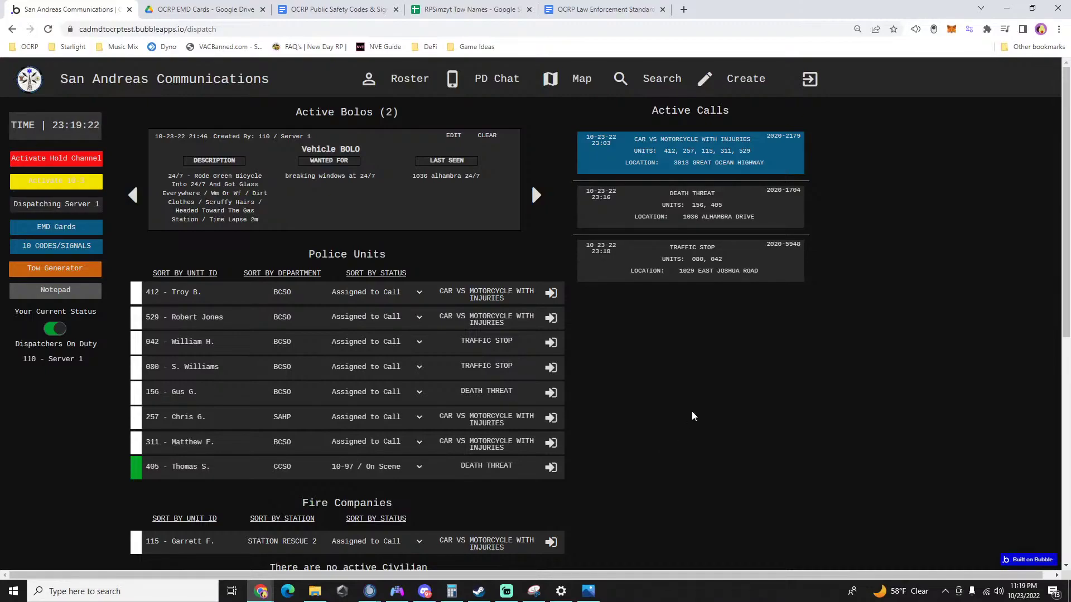
Insert "boss" after "Former" in the death threat call's notes and update the call.
{"action": "left_click", "coordinate": [702, 213]}
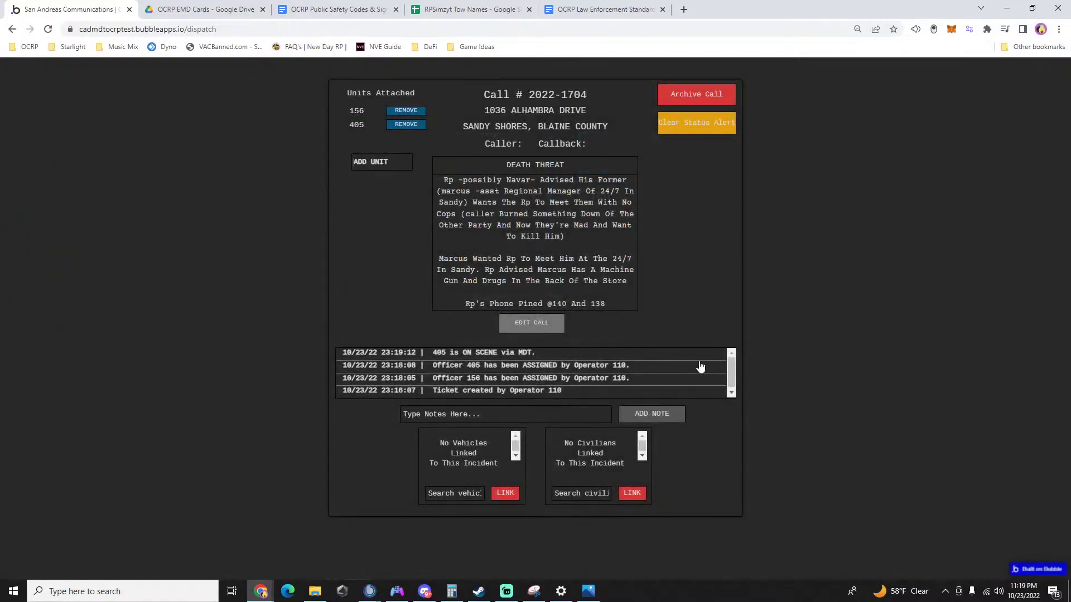
{"action": "left_click", "coordinate": [532, 323]}
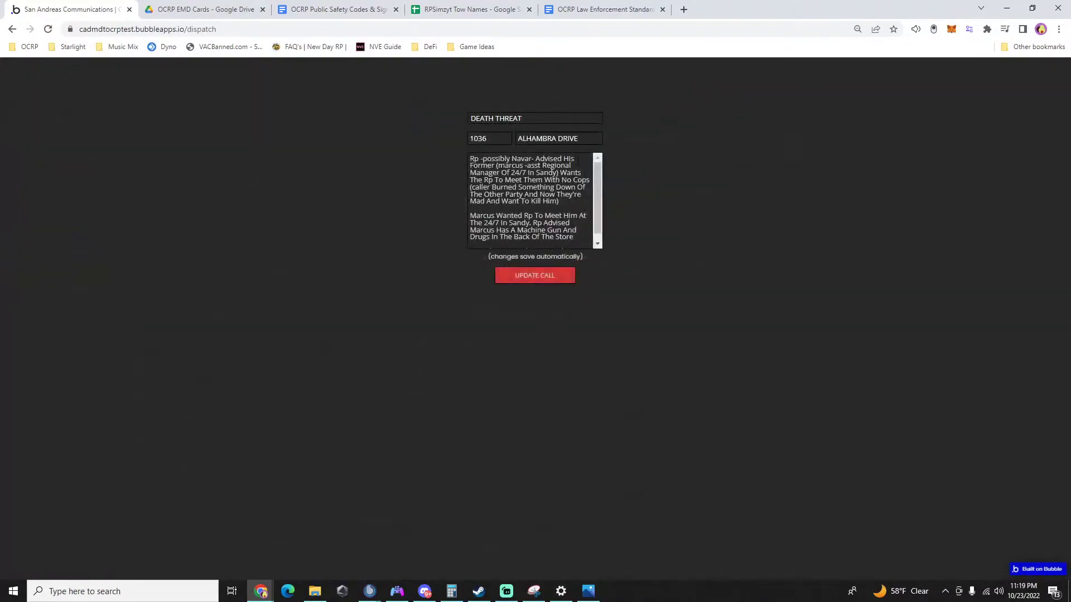
{"action": "left_click", "coordinate": [497, 166]}
{"action": "type", "text": "boss"}
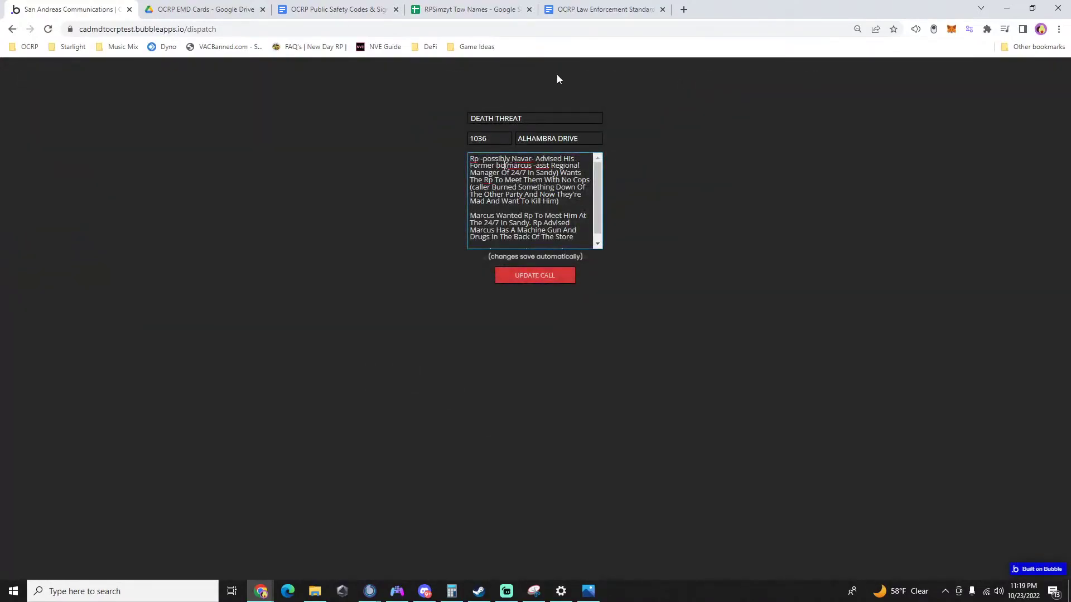
{"action": "left_click", "coordinate": [531, 277]}
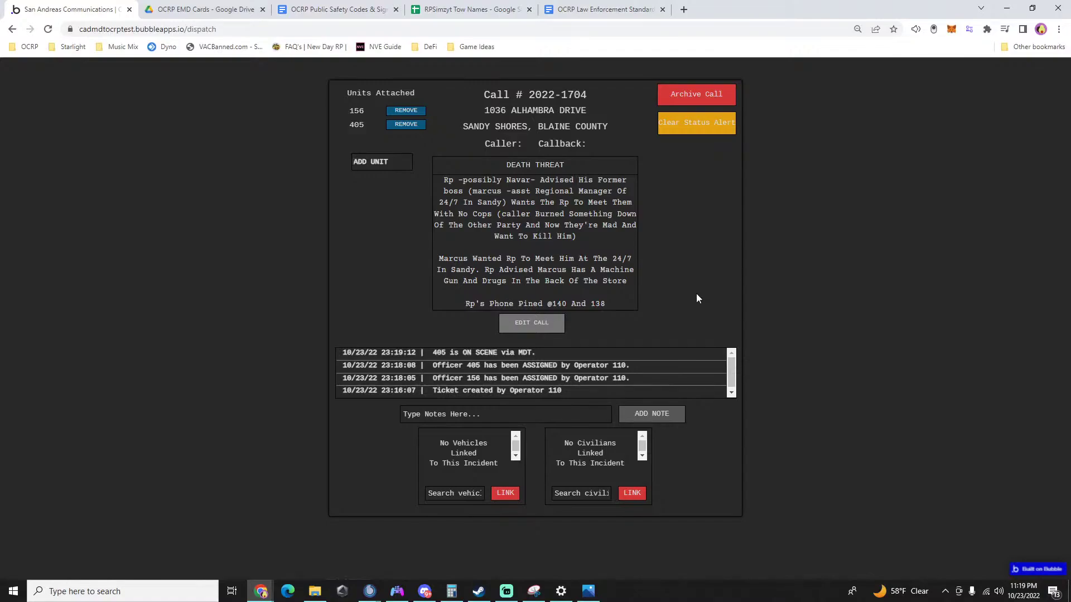
{"action": "left_click", "coordinate": [828, 322]}
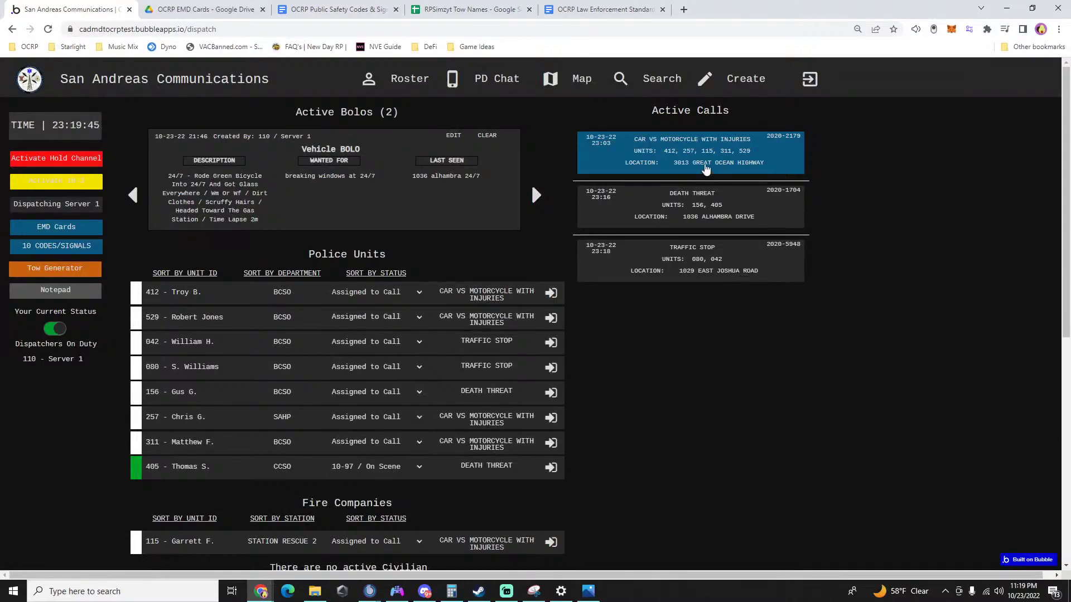
Remove unit 311 from the car vs motorcycle with injuries call and return to the dispatch board.
{"action": "left_click", "coordinate": [673, 209]}
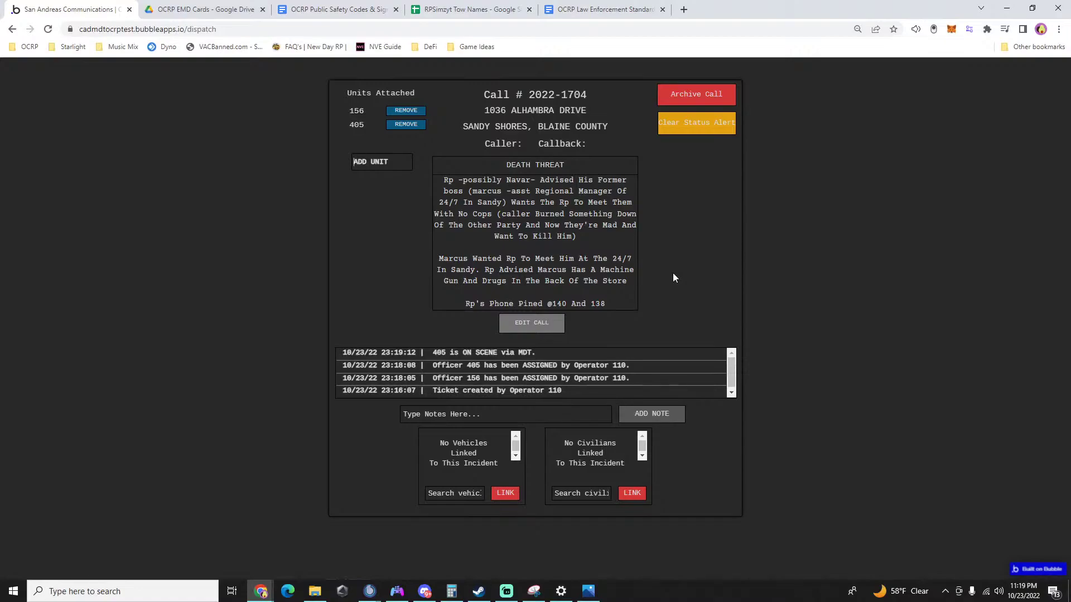
{"action": "left_click", "coordinate": [794, 269]}
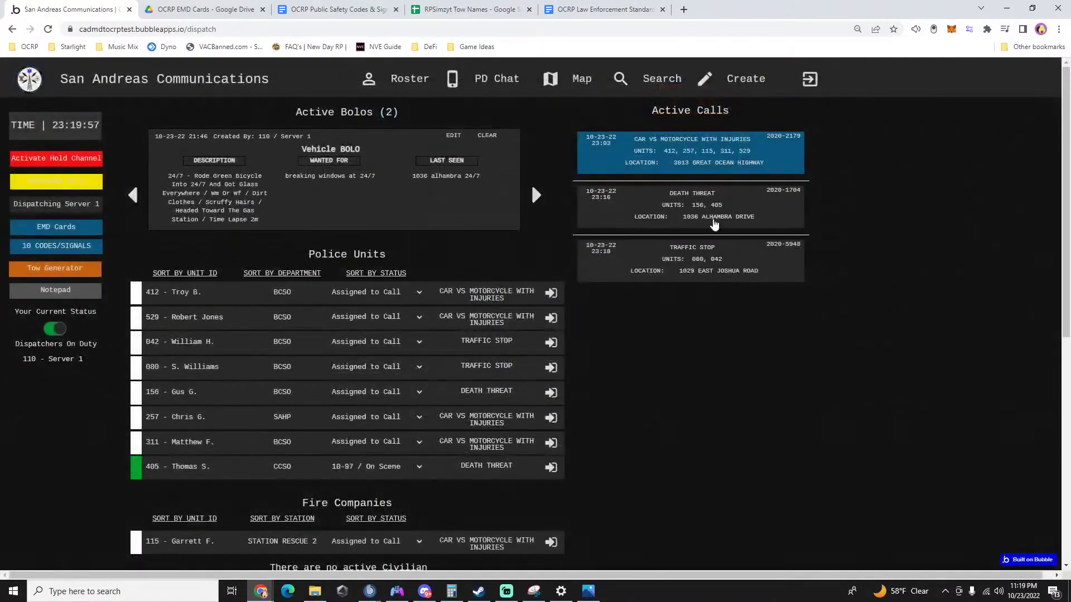
{"action": "left_click", "coordinate": [697, 157]}
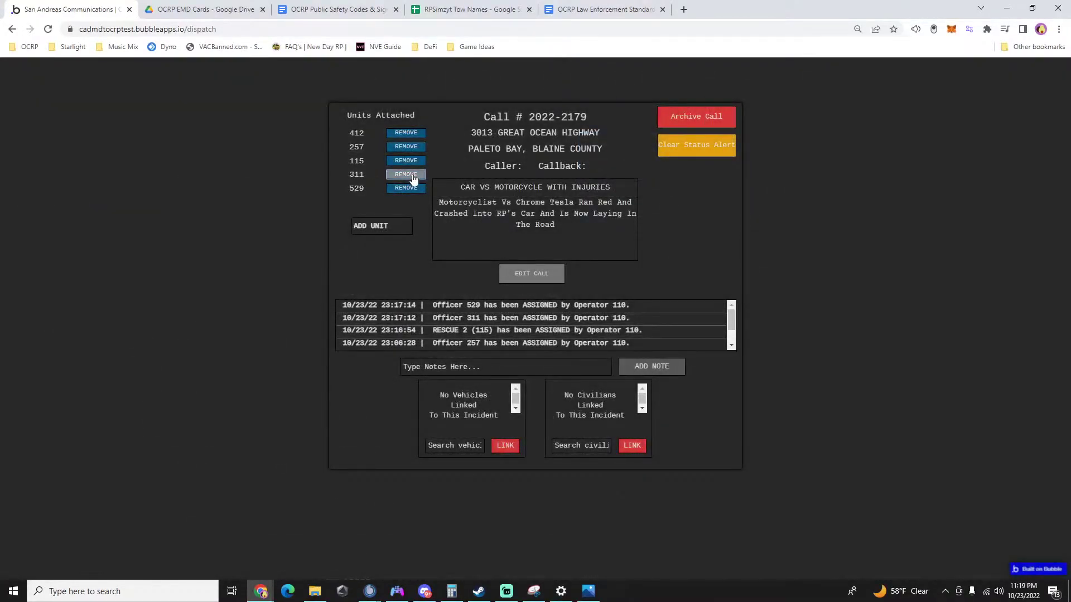
{"action": "left_click", "coordinate": [413, 177]}
{"action": "left_click", "coordinate": [796, 304]}
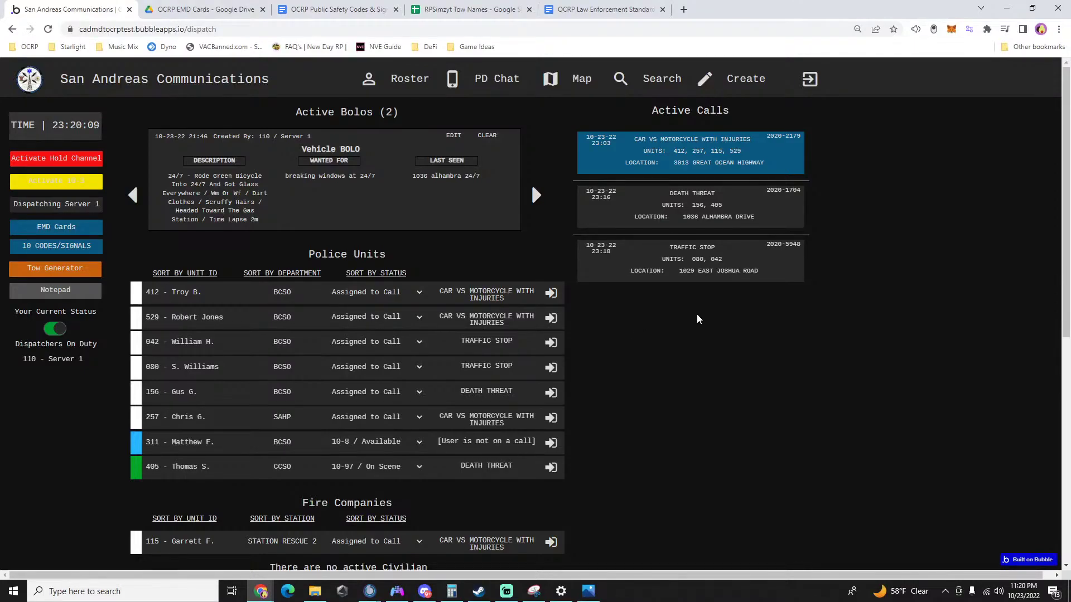
Attach unit 311 to the death threat call.
{"action": "left_click", "coordinate": [719, 216]}
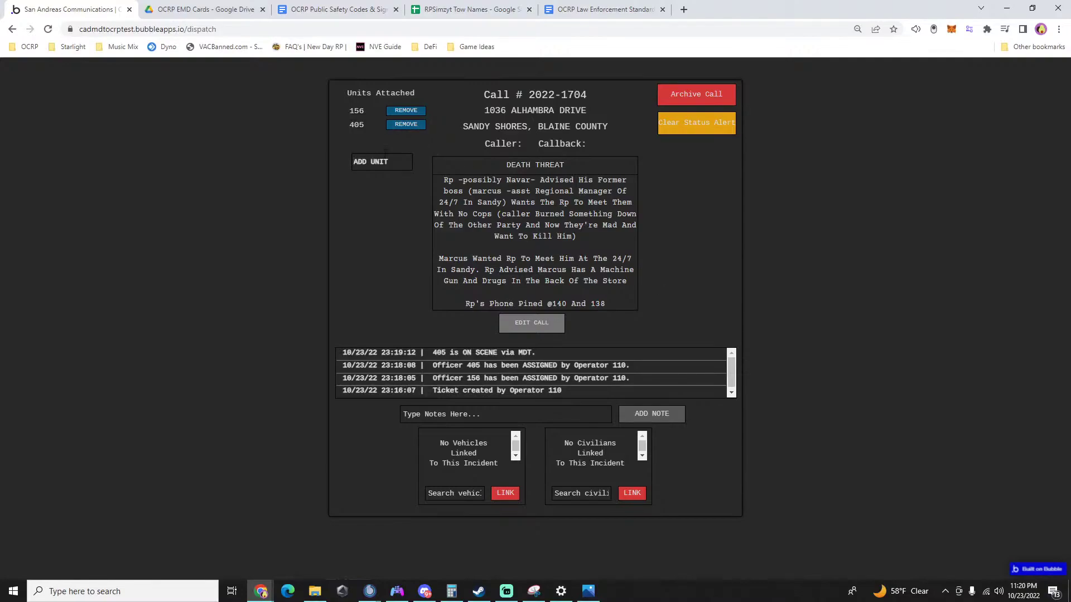
{"action": "type", "text": "311"}
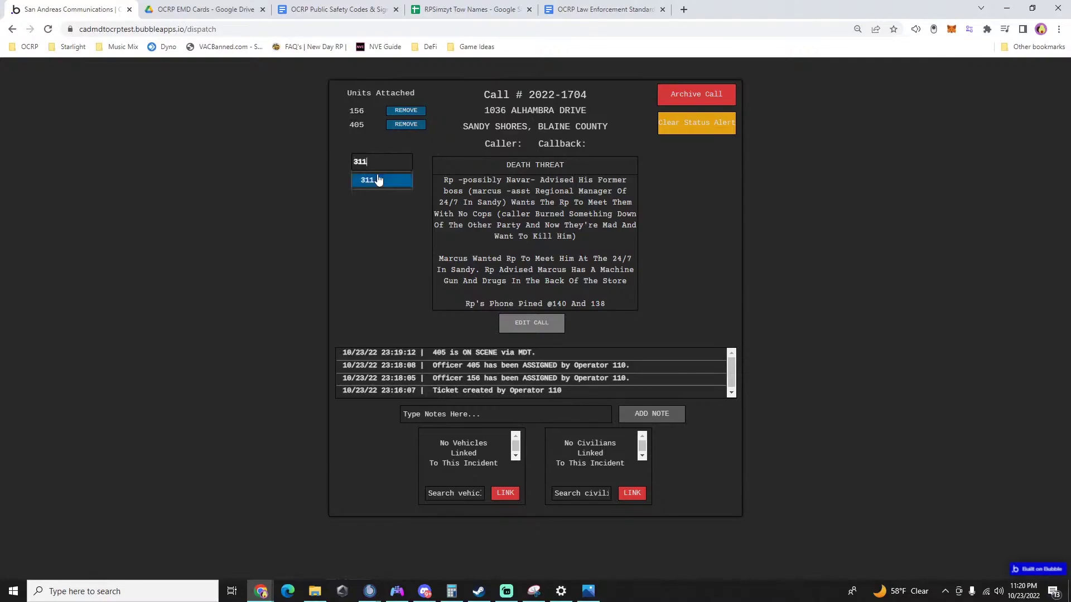
{"action": "left_click", "coordinate": [374, 180]}
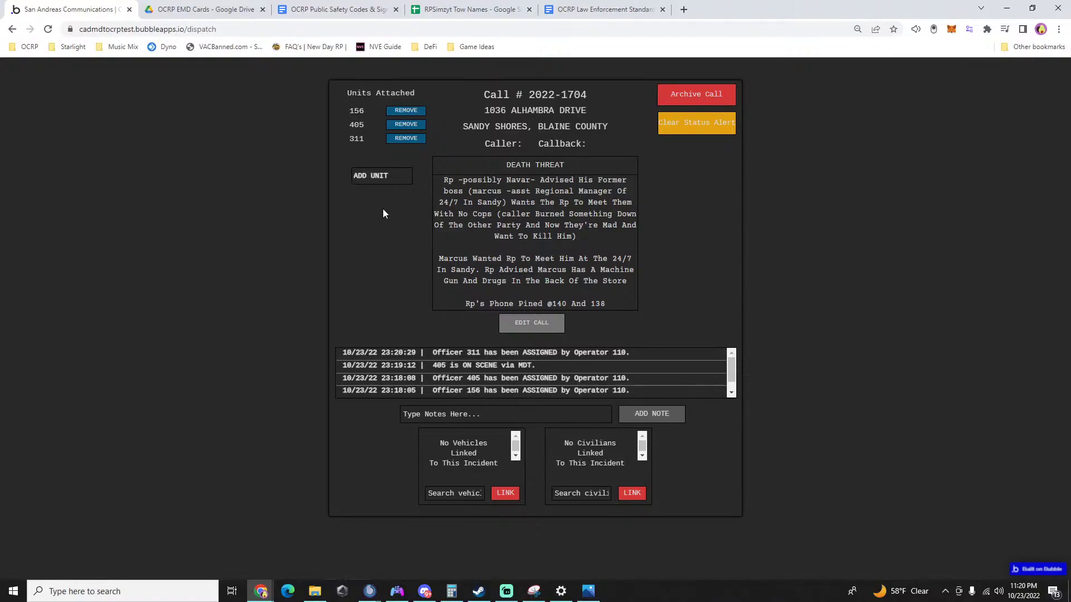
Correct "Pined" to "Pinged" in the death threat call's notes, update the call and return to the dispatch board.
{"action": "left_click", "coordinate": [532, 323]}
{"action": "scroll", "coordinate": [530, 212], "scroll_direction": "down", "scroll_amount": 1}
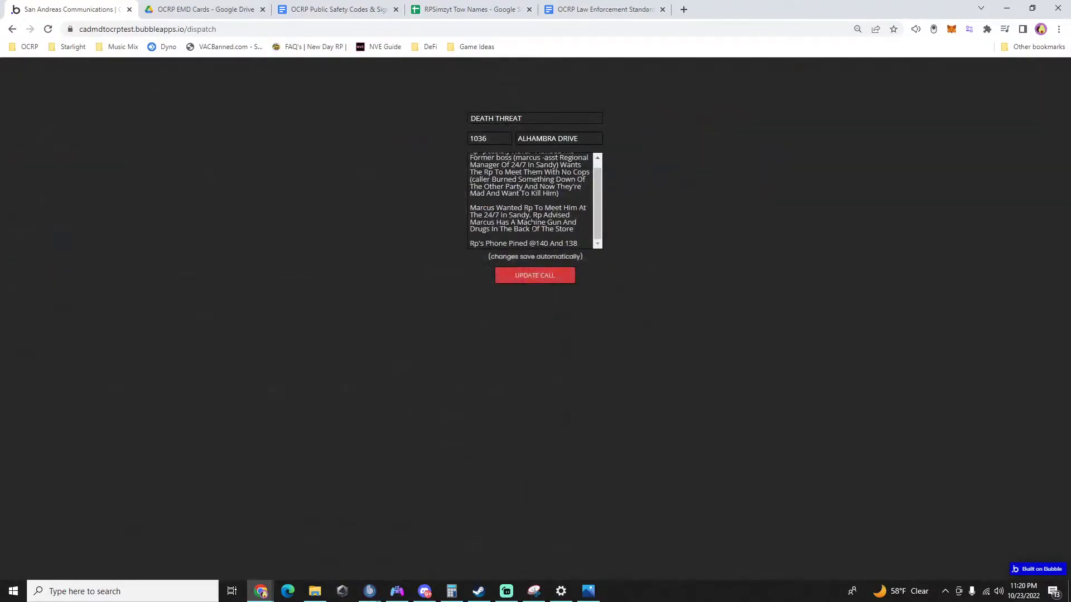
{"action": "left_click", "coordinate": [526, 243]}
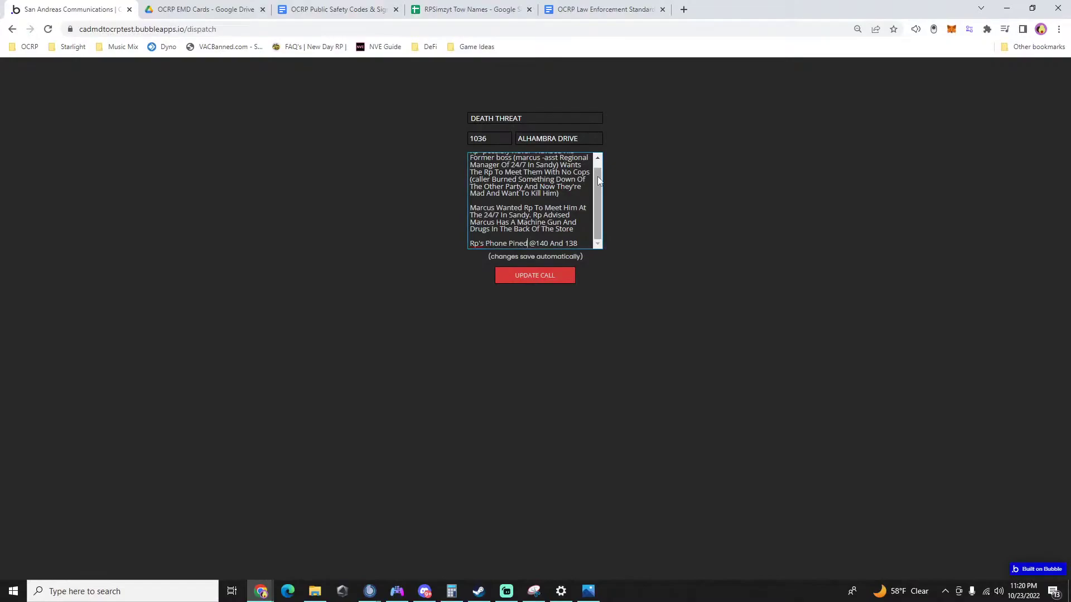
{"action": "key", "text": "BackSpace"}
{"action": "key", "text": "BackSpace"}
{"action": "type", "text": "ged"}
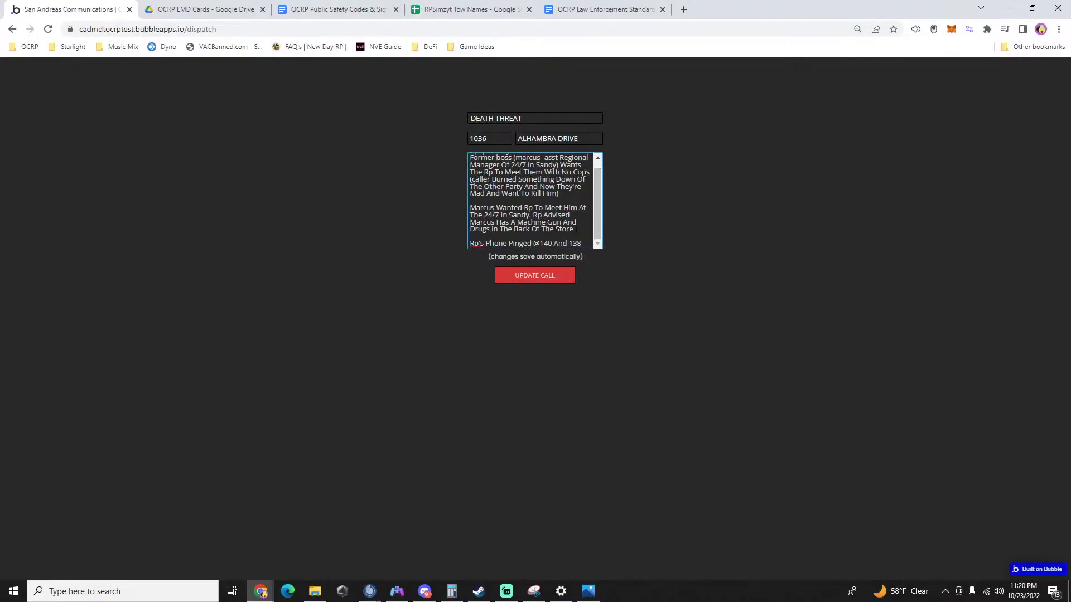
{"action": "left_click", "coordinate": [532, 276]}
{"action": "left_click", "coordinate": [812, 352]}
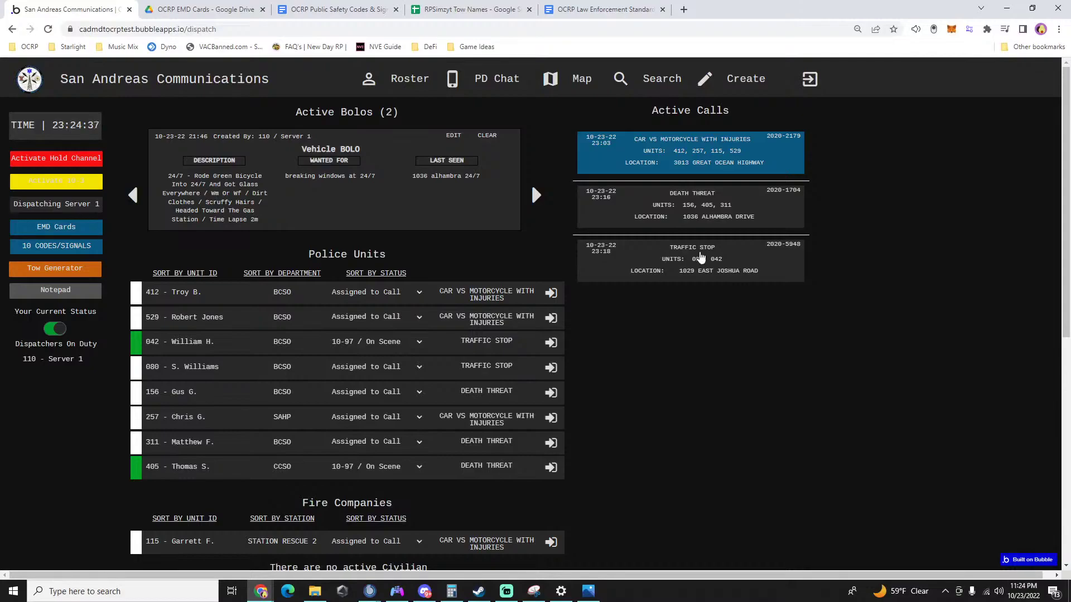
Add a note to the death threat call that 311 advised the RP's possible first name, and return to the board.
{"action": "left_click", "coordinate": [674, 217]}
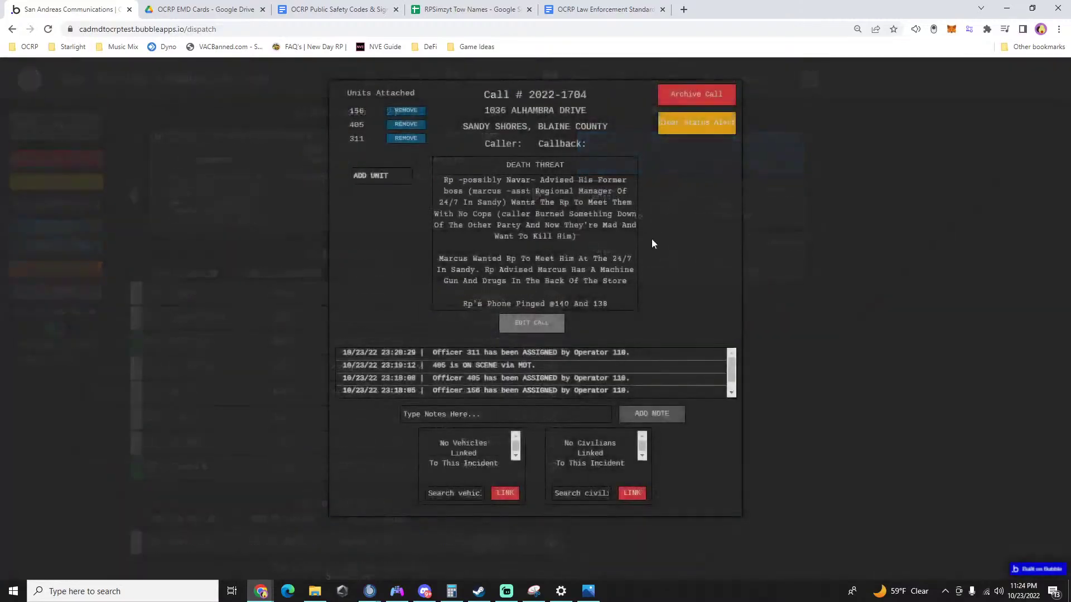
{"action": "left_click", "coordinate": [526, 415]}
{"action": "type", "text": "311:"}
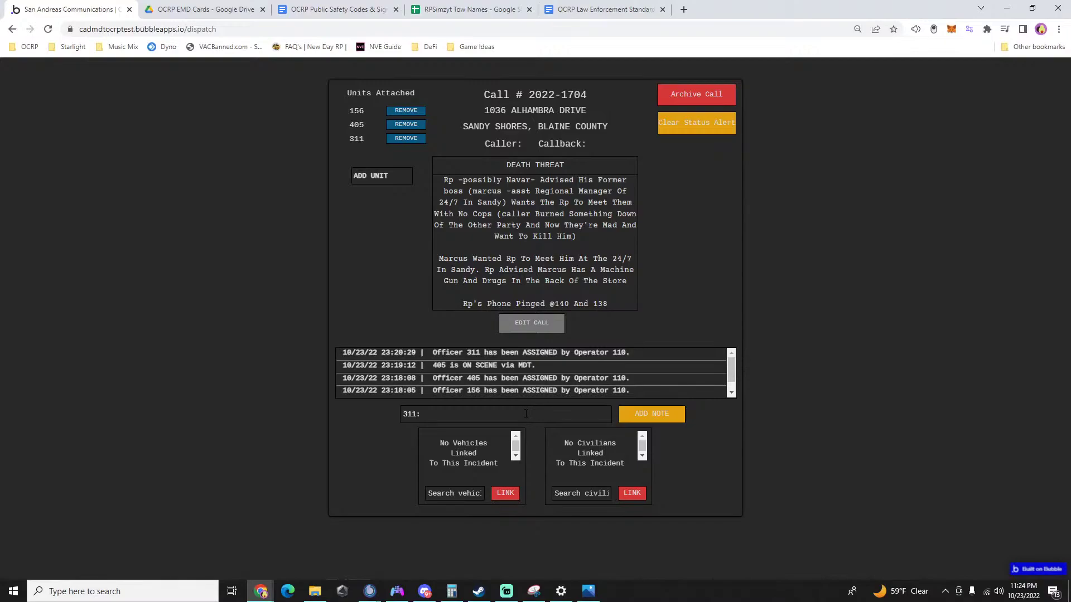
{"action": "type", "text": "advised the rp might be named"}
{"action": "type", "text": "raven"}
{"action": "key", "text": "Return"}
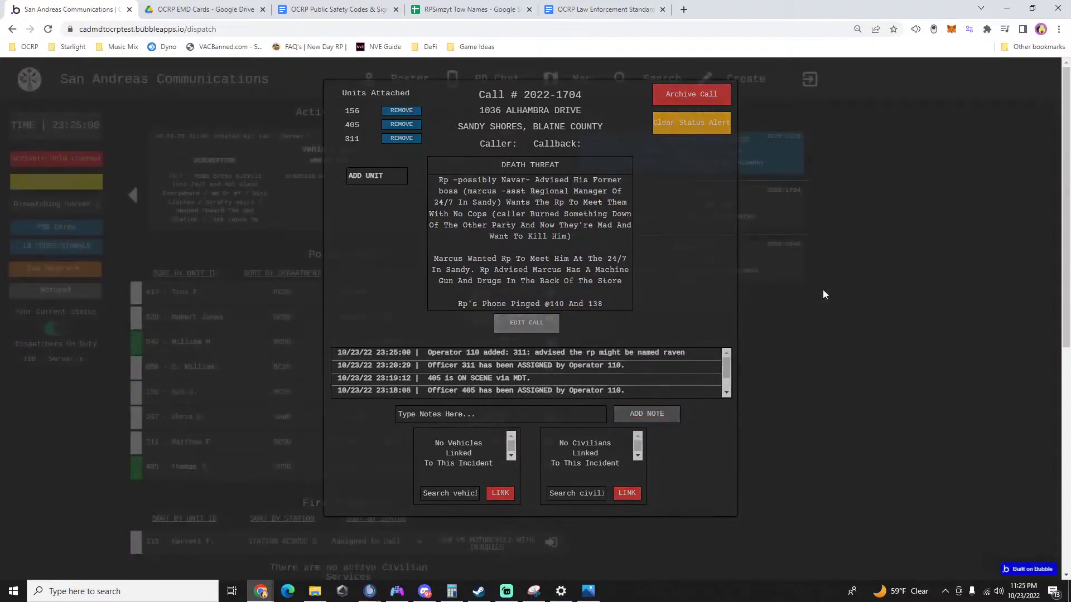
{"action": "left_click", "coordinate": [822, 290]}
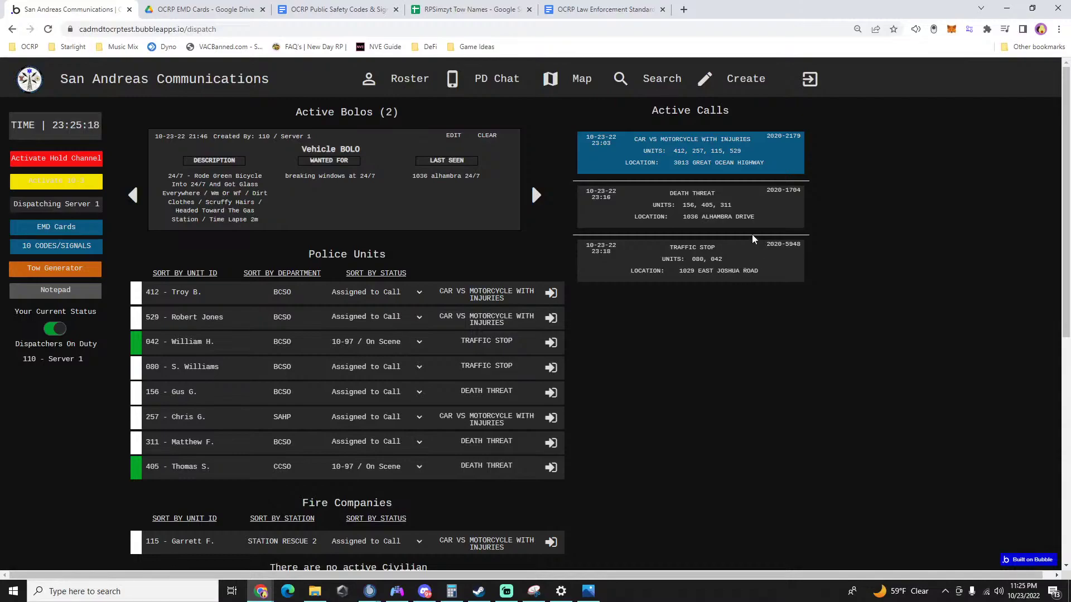
Remove unit 115 from the car vs motorcycle with injuries call and return to the dispatch board.
{"action": "left_click", "coordinate": [698, 171]}
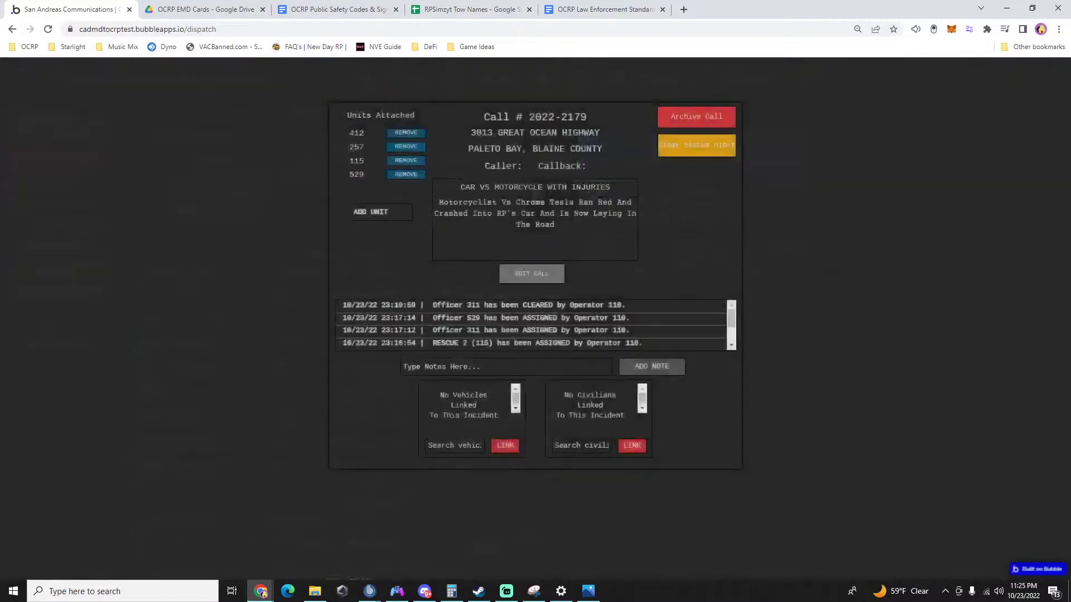
{"action": "left_click", "coordinate": [405, 160]}
{"action": "left_click", "coordinate": [784, 397]}
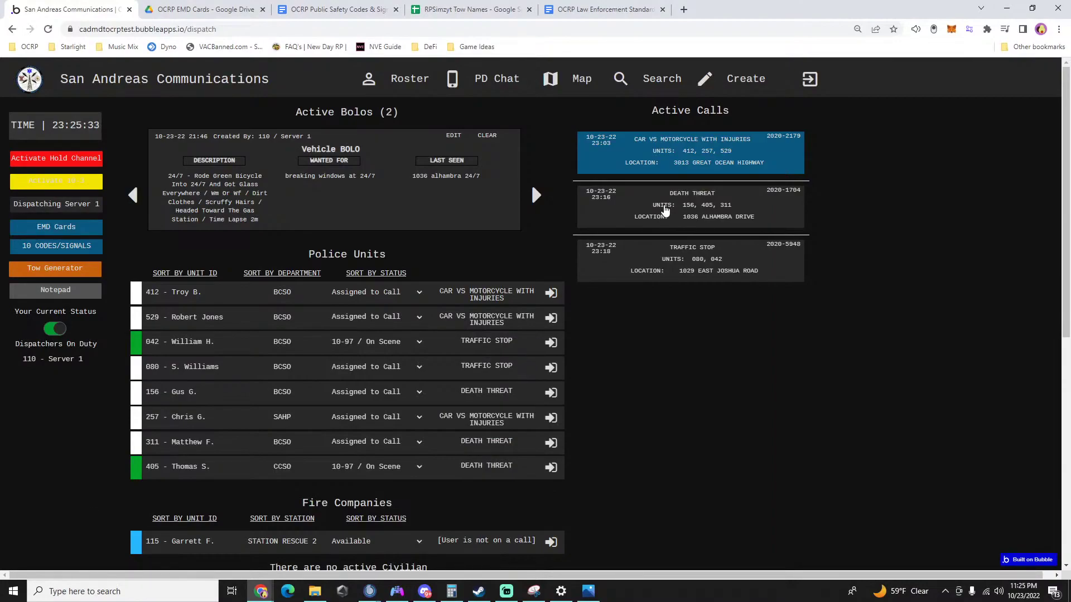
Add the RP's full name as a note on the death threat call and return to the dispatch board.
{"action": "left_click", "coordinate": [705, 215]}
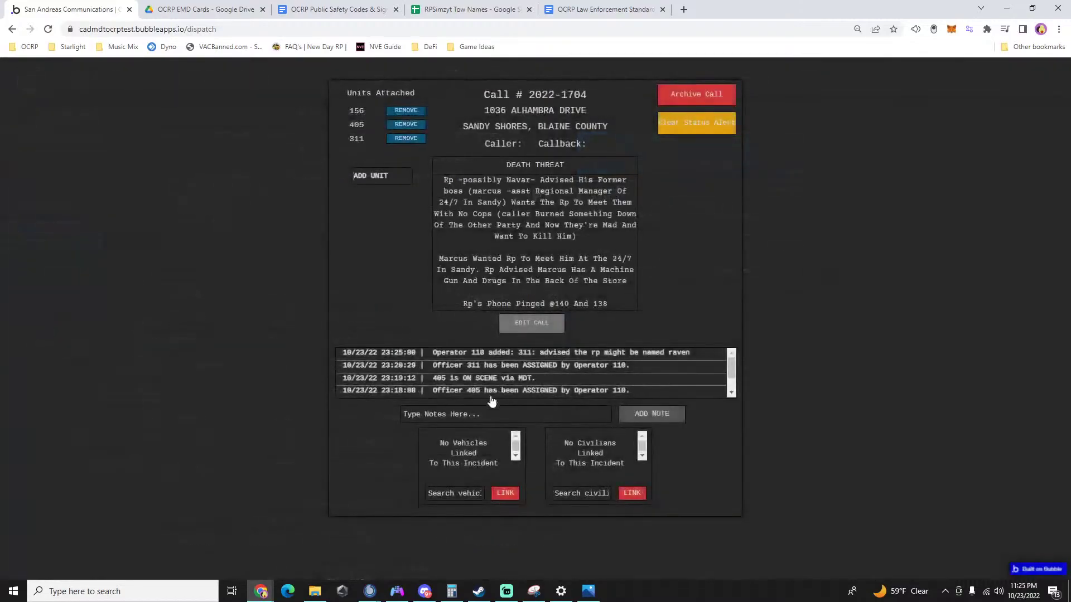
{"action": "left_click", "coordinate": [480, 416]}
{"action": "type", "text": "raven flurry"}
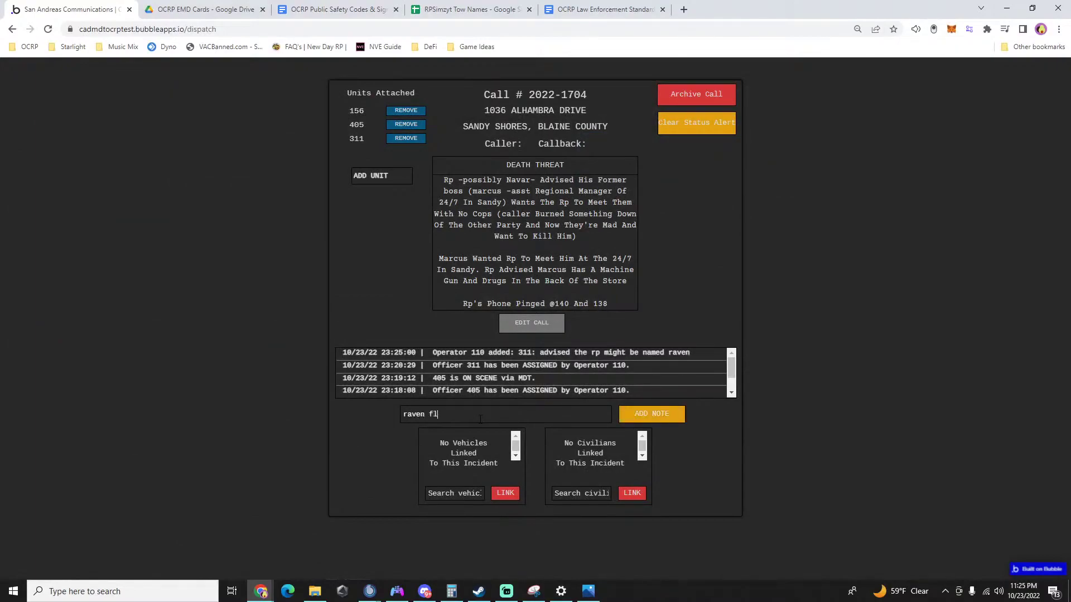
{"action": "key", "text": "Return"}
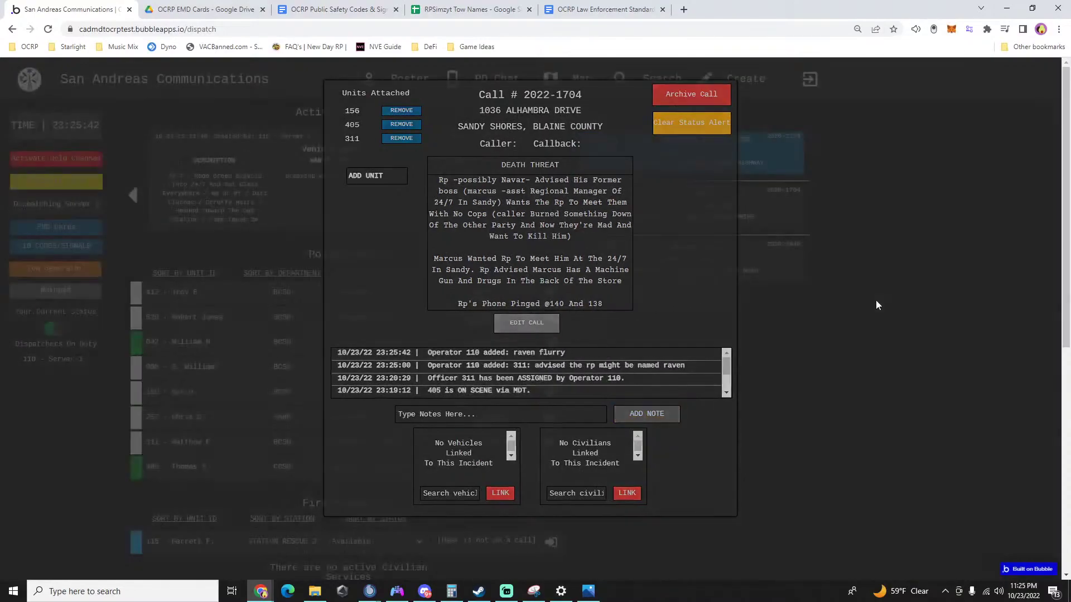
{"action": "left_click", "coordinate": [875, 300]}
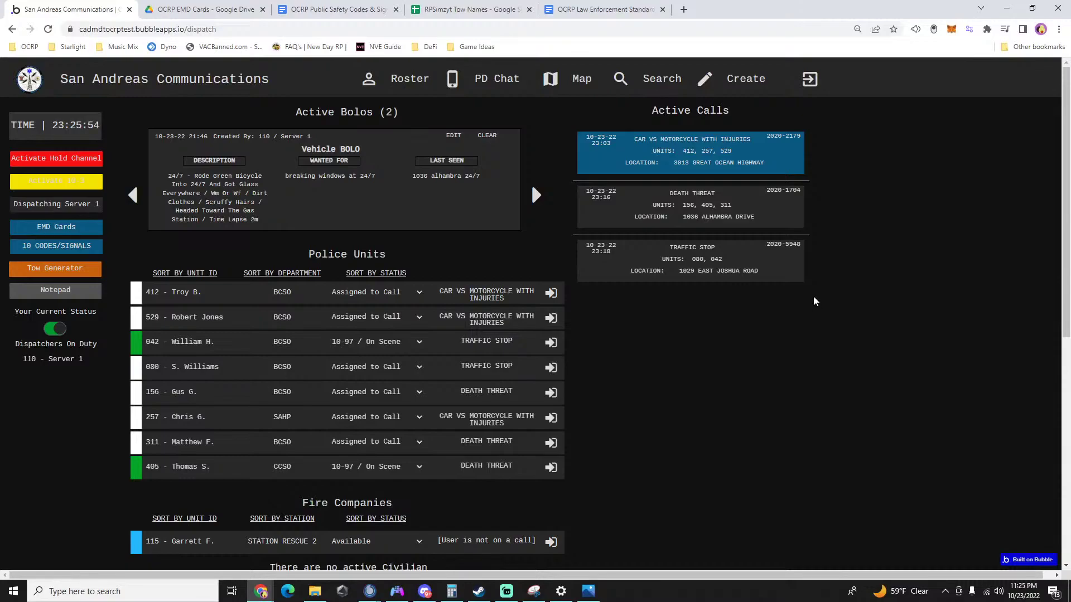
Remove unit 529 from the car vs motorcycle with injuries call and return to the dispatch board.
{"action": "left_click", "coordinate": [731, 159]}
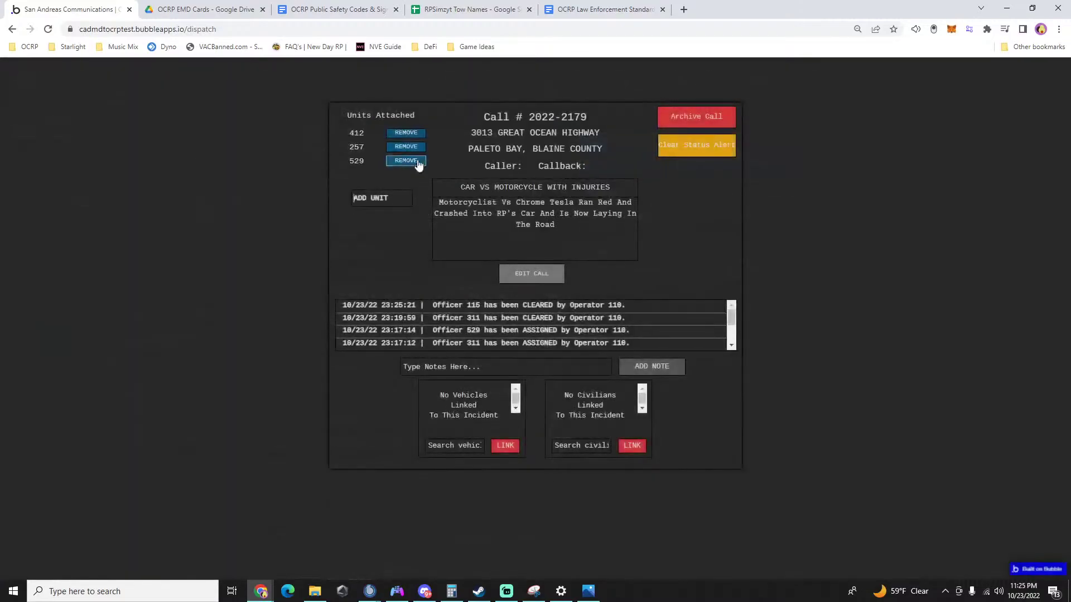
{"action": "left_click", "coordinate": [418, 162]}
{"action": "left_click", "coordinate": [884, 277]}
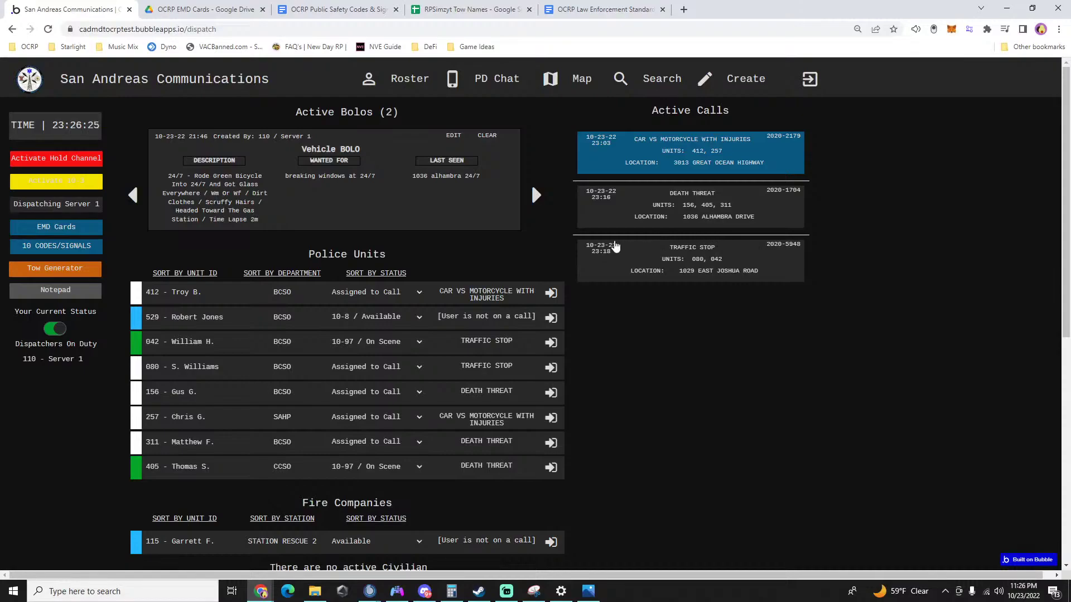
Set unit 311's status to 10-97 / On Scene in the police units list.
{"action": "left_click", "coordinate": [342, 443]}
{"action": "left_click", "coordinate": [371, 518]}
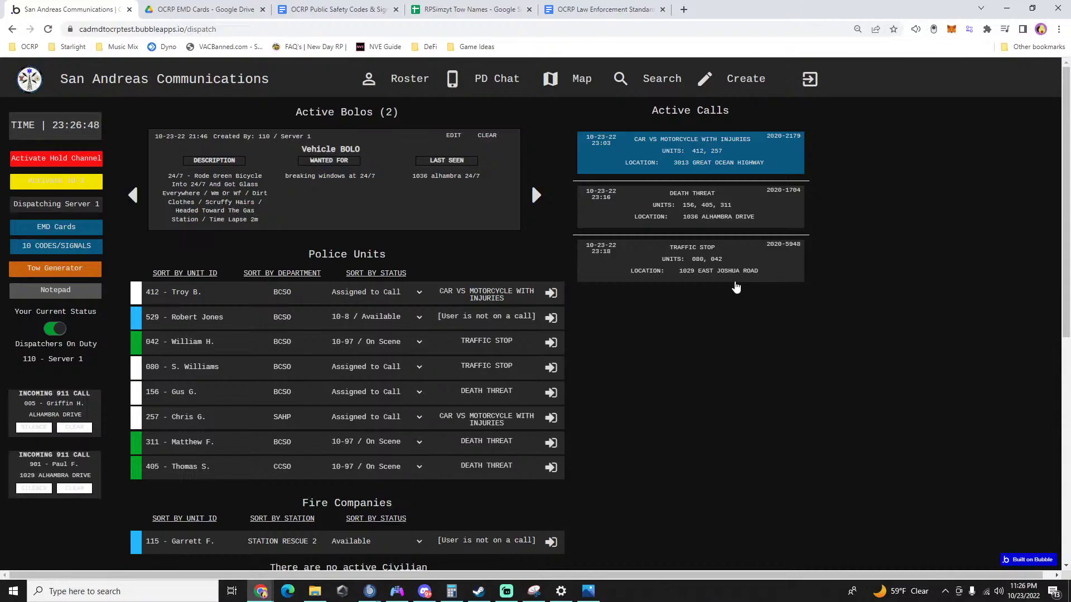
Add the note "units 10-4 on scene" to the 1029 East Joshua Road traffic stop and return to the board.
{"action": "left_click", "coordinate": [689, 266]}
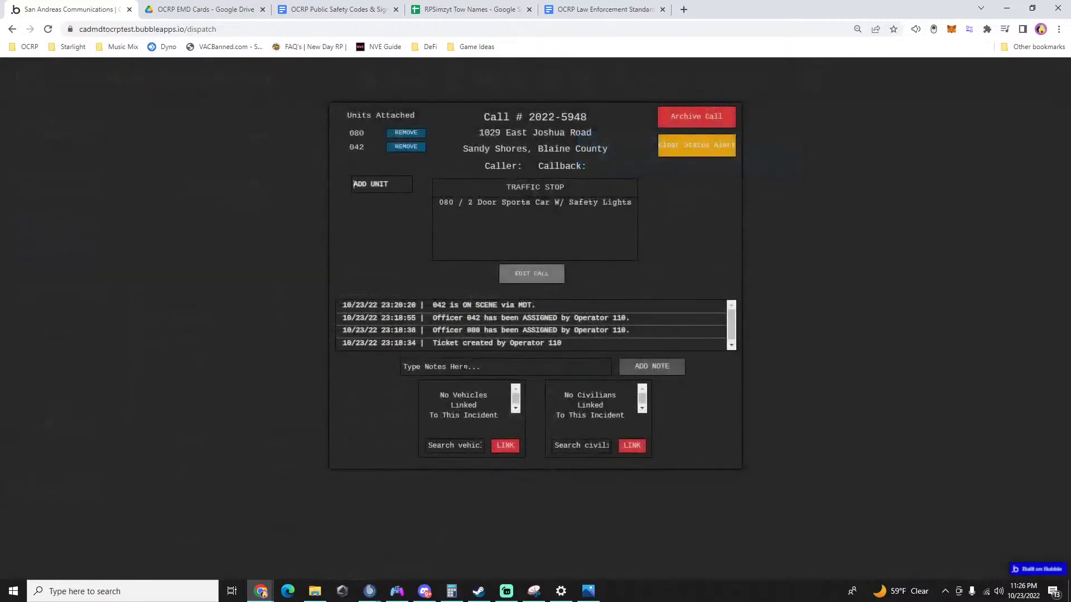
{"action": "type", "text": "units 10-4 "}
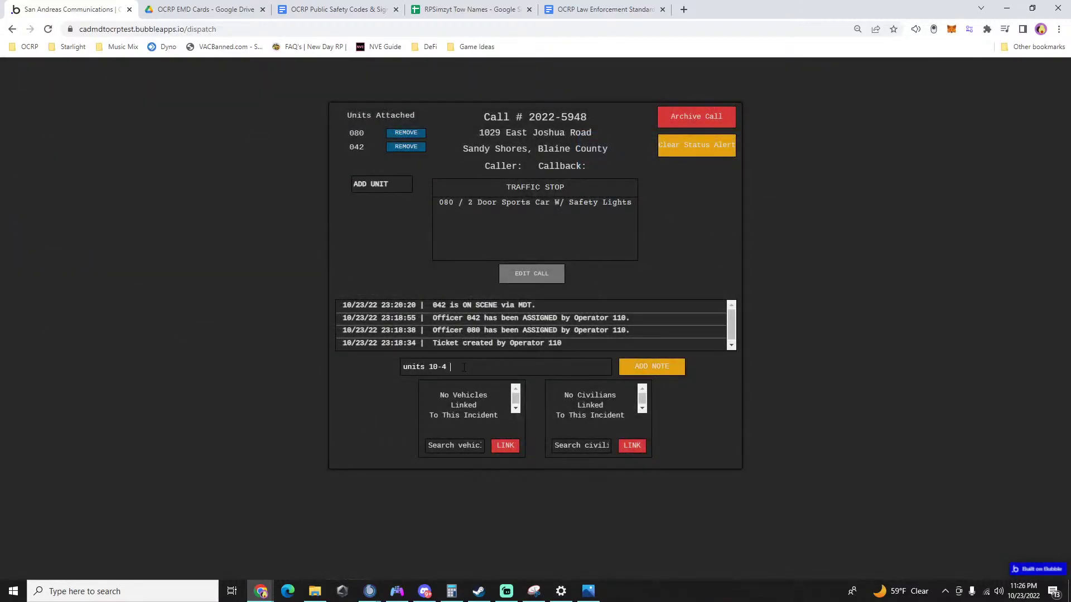
{"action": "type", "text": "on scene"}
{"action": "key", "text": "Return"}
{"action": "left_click", "coordinate": [831, 300]}
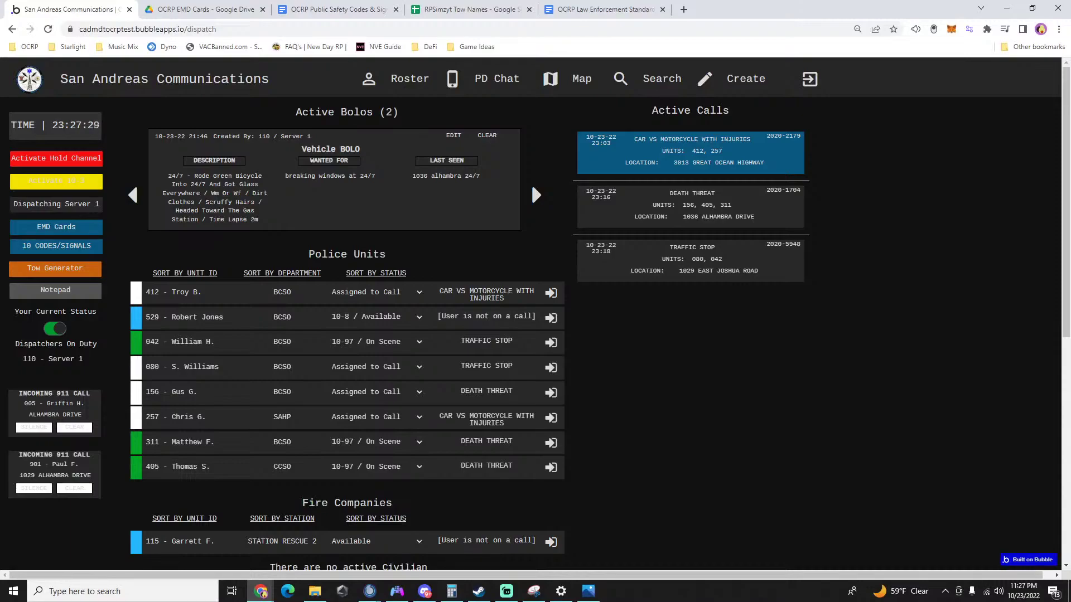
Add the note "rp is no longer in a bush - whoever the deputy is in the suv is blind as a bat" to the death threat call.
{"action": "key", "text": "alt+Tab"}
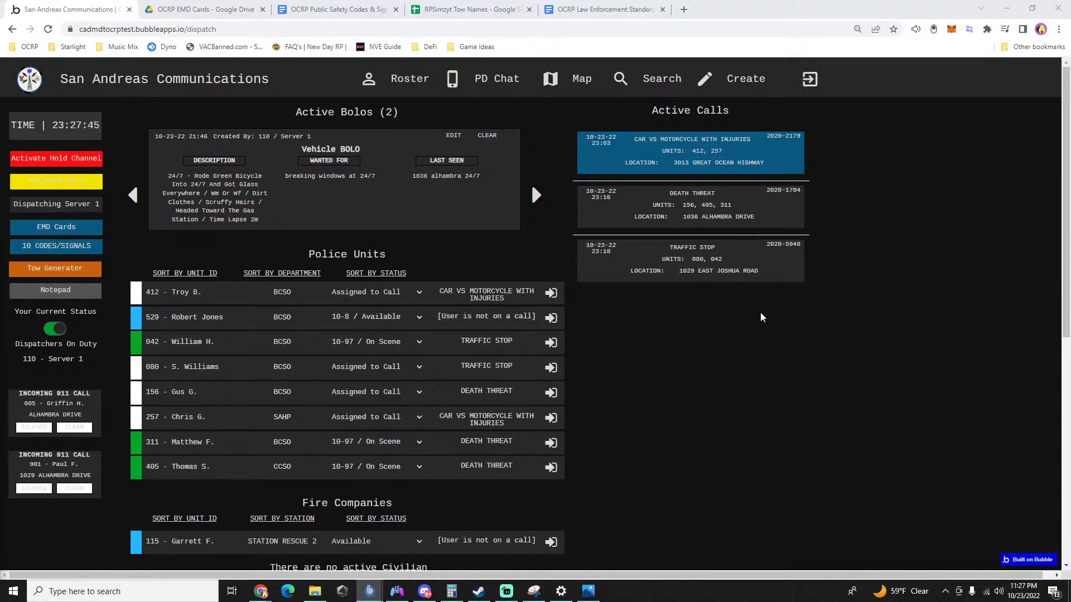
{"action": "left_click", "coordinate": [703, 218]}
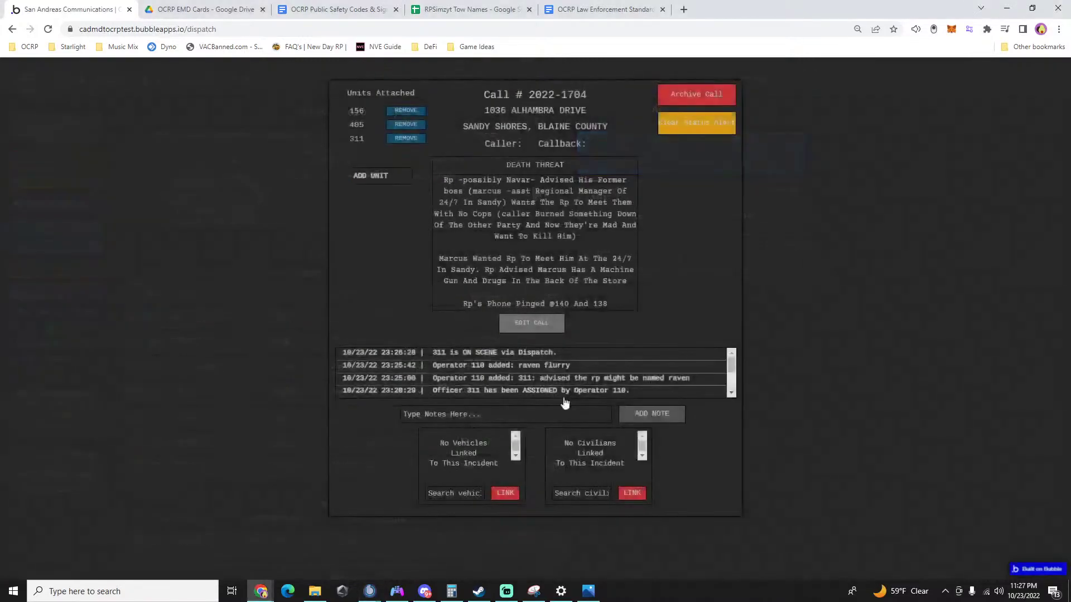
{"action": "type", "text": "rp "}
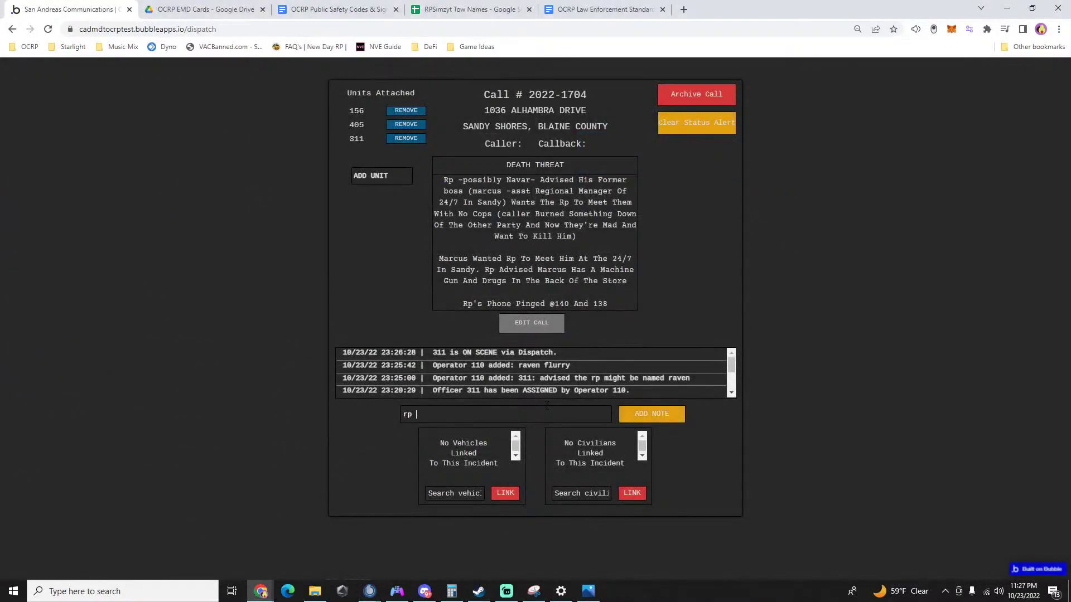
{"action": "type", "text": "is no longer in a bush - whoever the deputy i"}
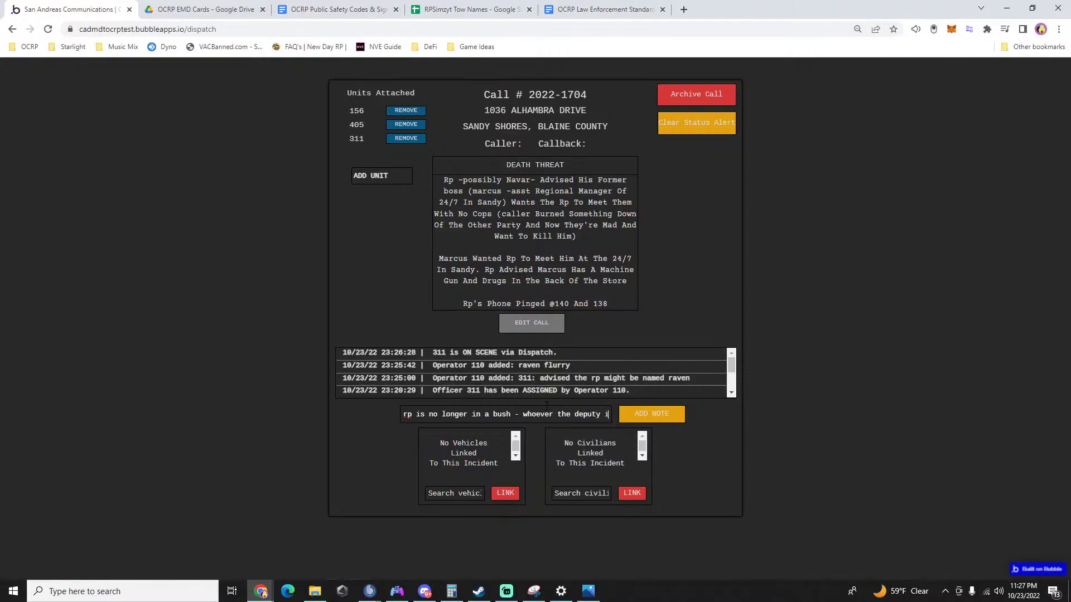
{"action": "type", "text": "s in the suv is "}
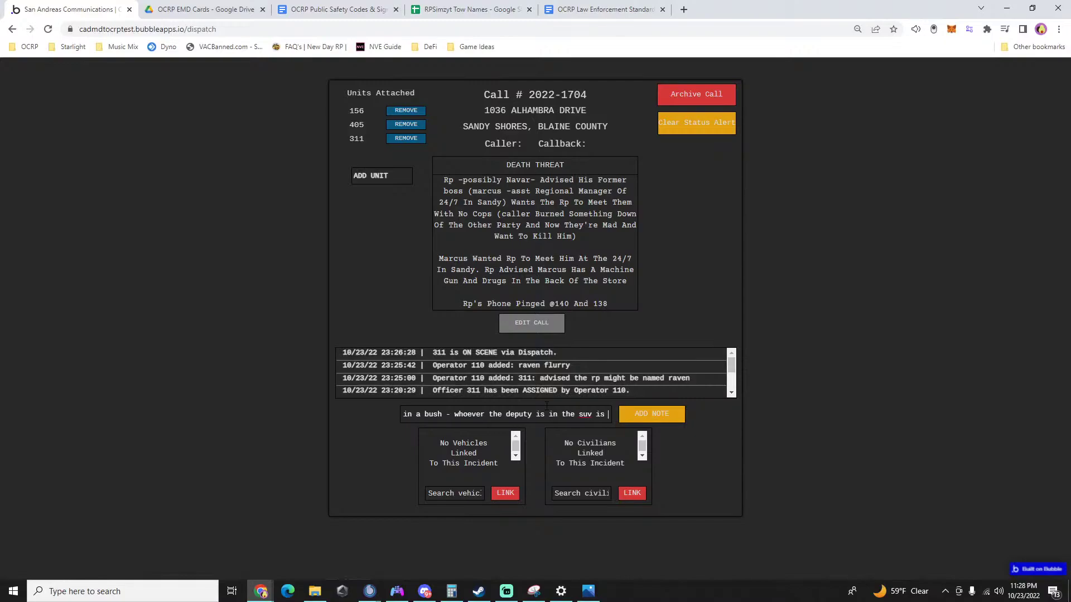
{"action": "type", "text": "blind as a bat"}
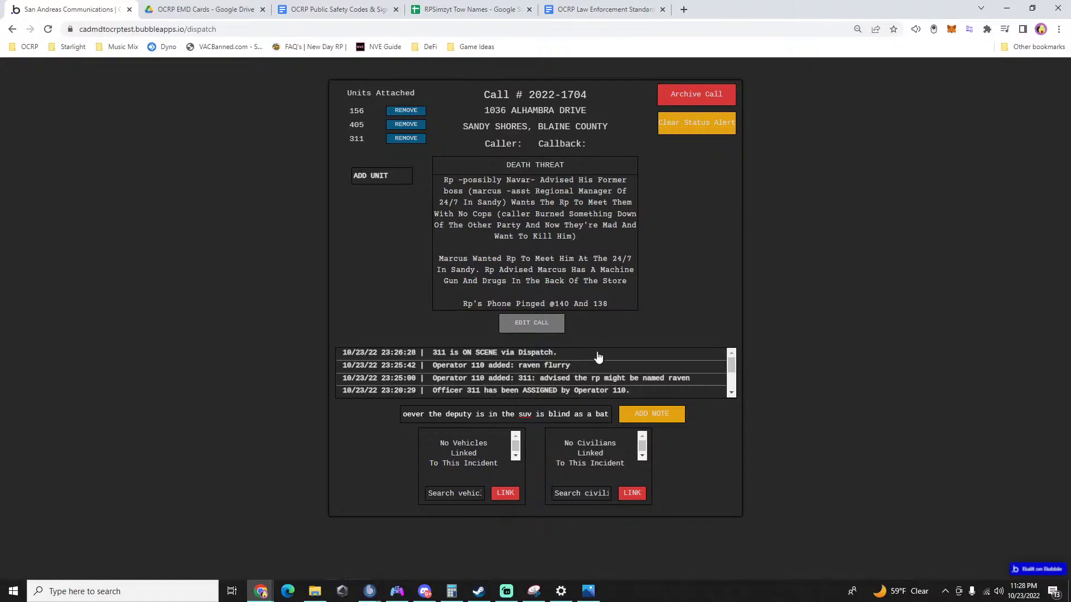
{"action": "left_click", "coordinate": [651, 416]}
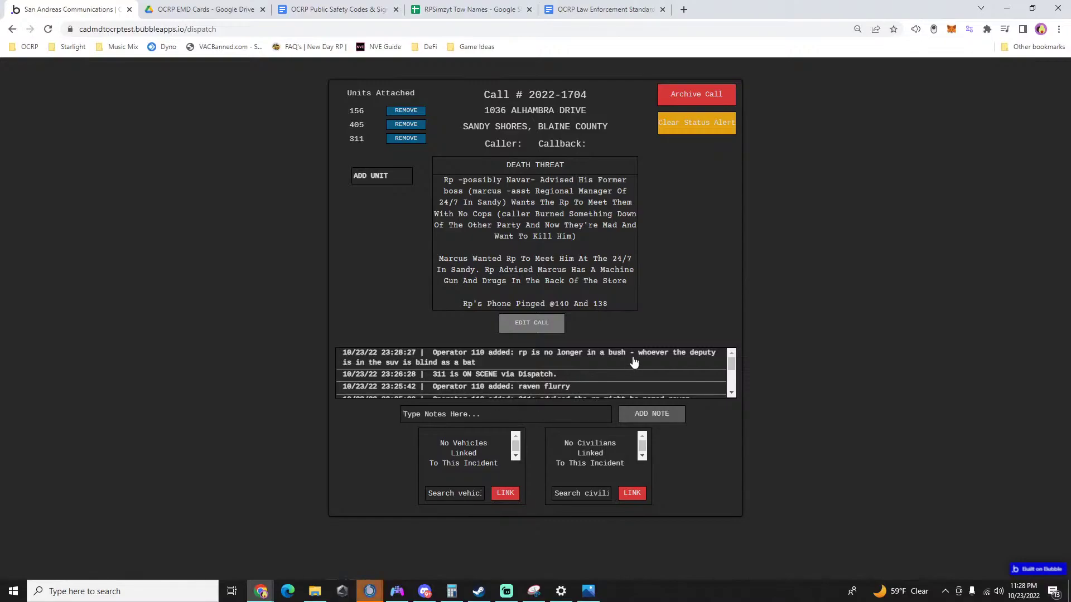
{"action": "left_click", "coordinate": [859, 356]}
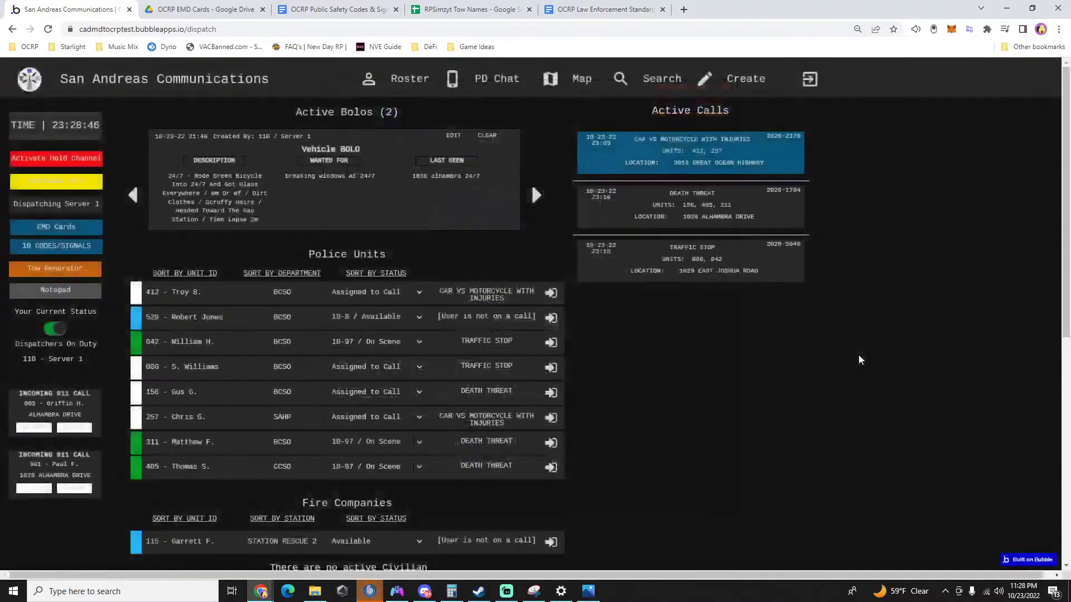
Note on the death threat call the manager's separate call: sent an employee to bcso with flowers due to another employee accidentally killing a deputy.
{"action": "left_click", "coordinate": [700, 214]}
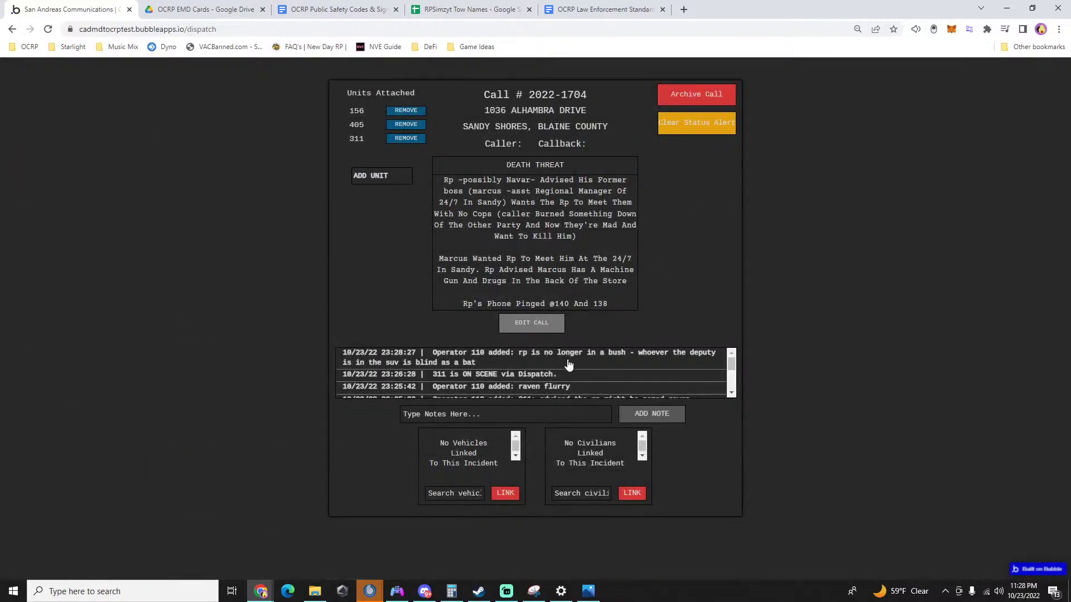
{"action": "left_click", "coordinate": [532, 420]}
{"action": "type", "text": "separate"}
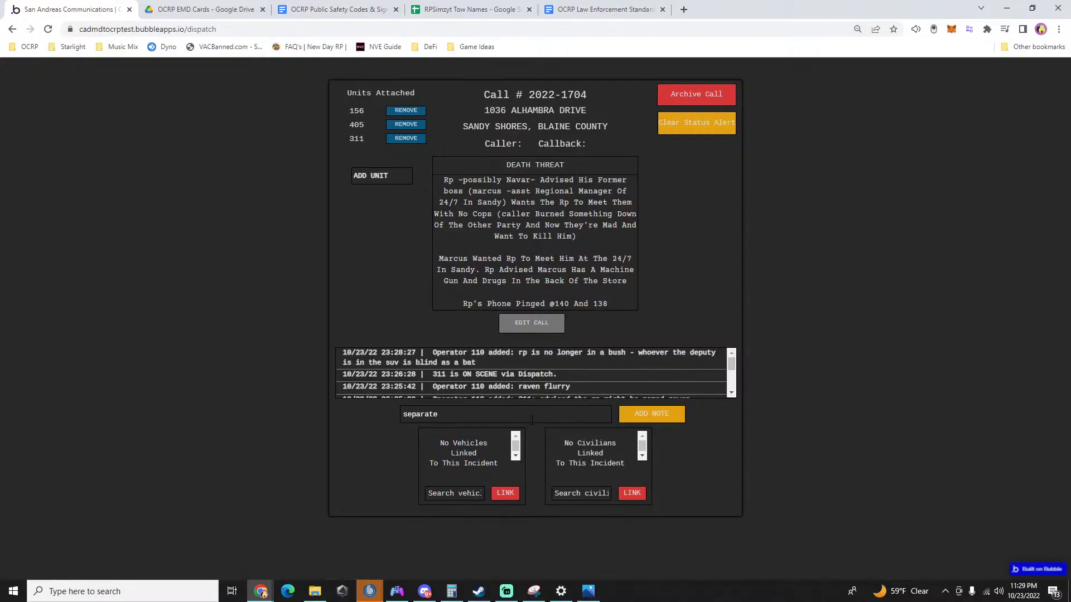
{"action": "type", "text": "call from marcus:"}
{"action": "type", "text": "sent an employee t"}
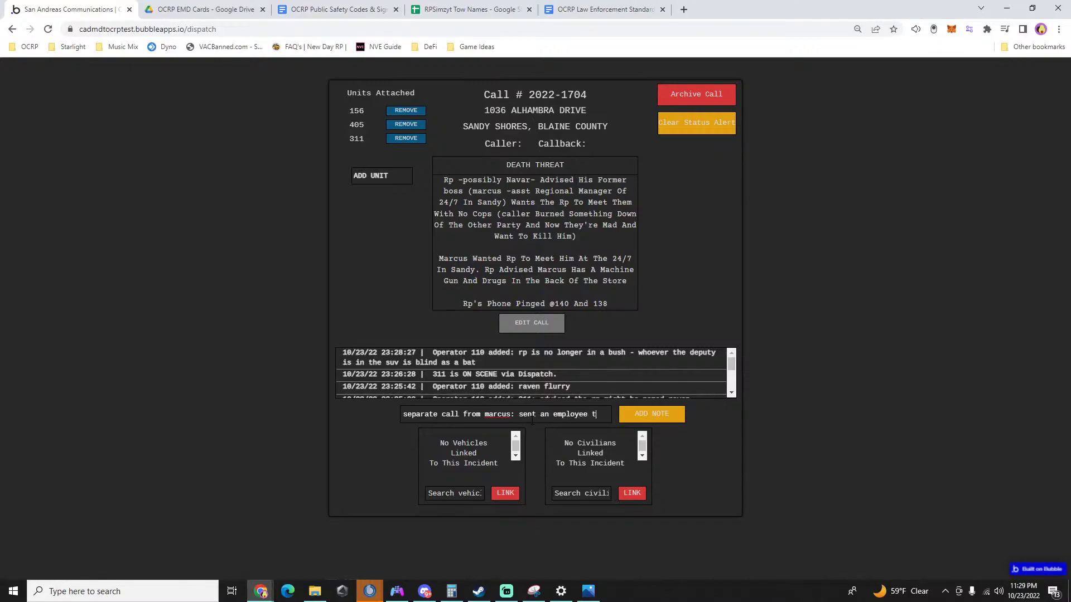
{"action": "type", "text": "o bcso with flowers"}
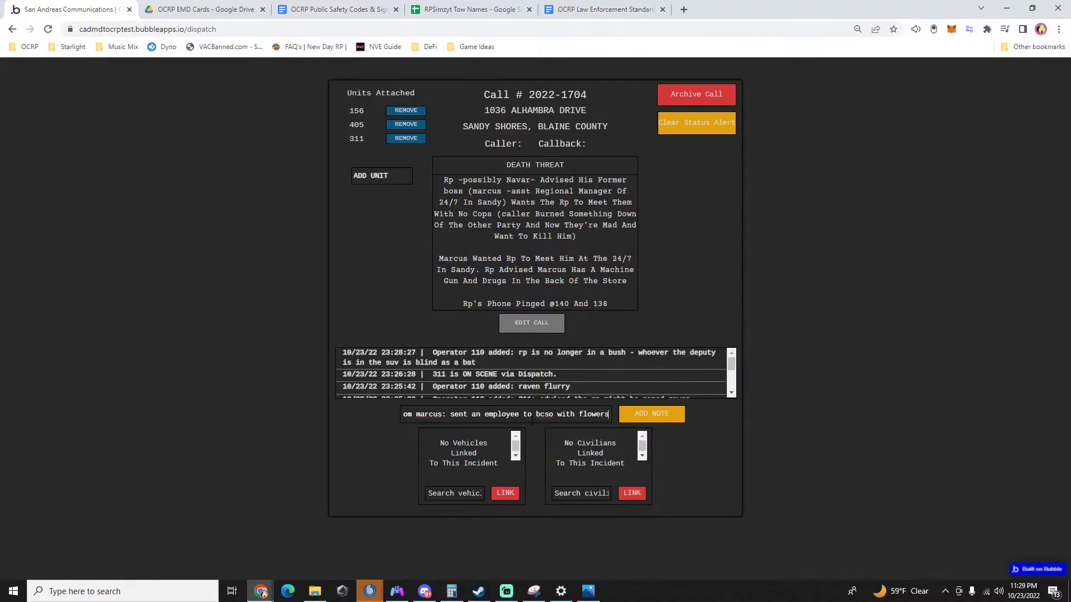
{"action": "type", "text": "due to "}
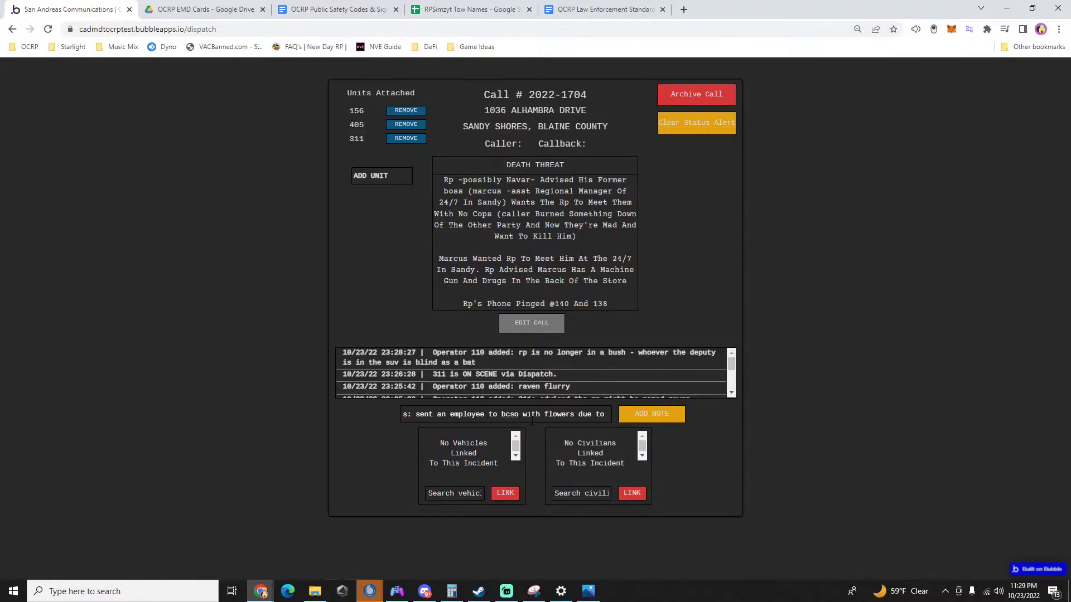
{"action": "type", "text": "another empl"}
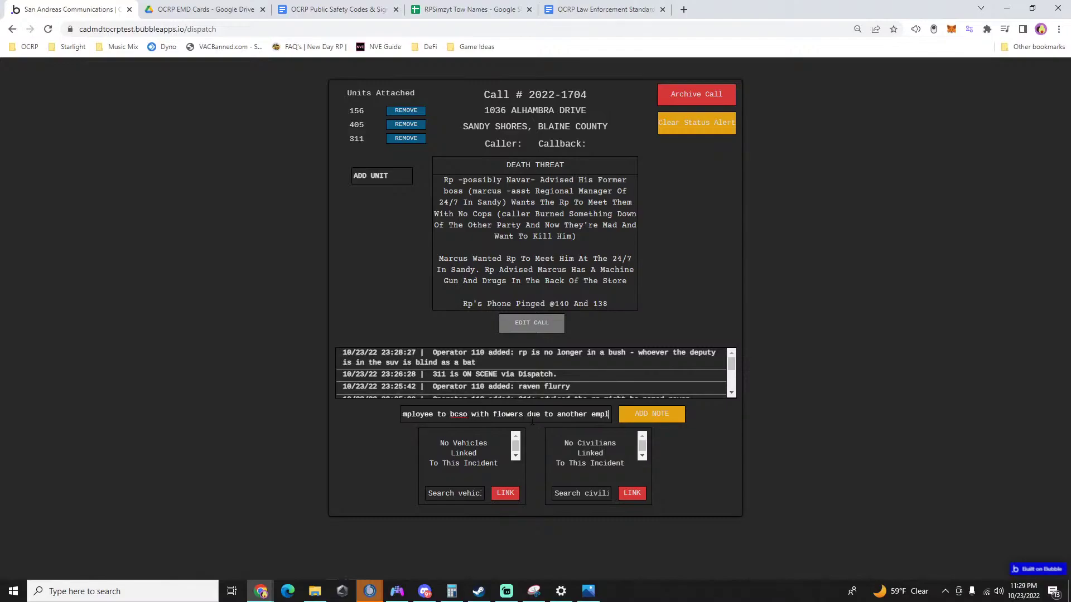
{"action": "type", "text": "oyee accidentall"}
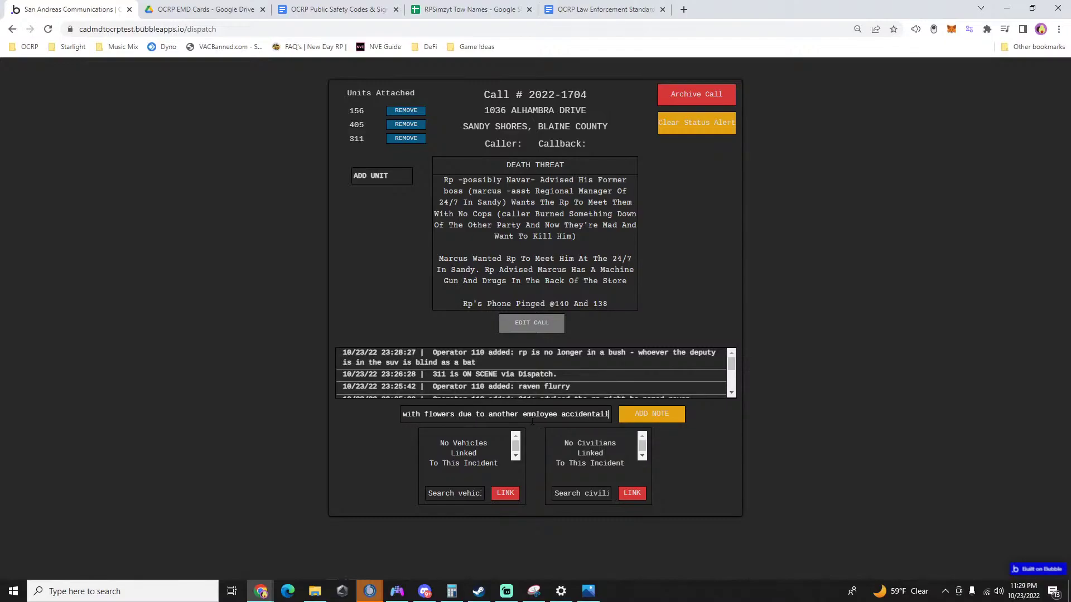
{"action": "type", "text": "y killing"}
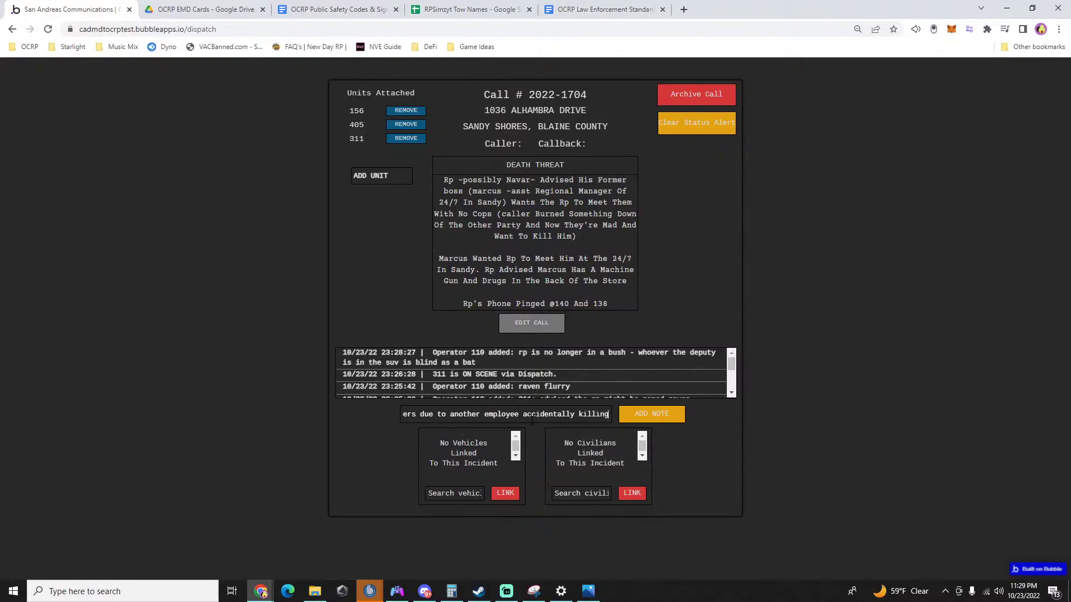
{"action": "type", "text": " a deputy"}
{"action": "key", "text": "Return"}
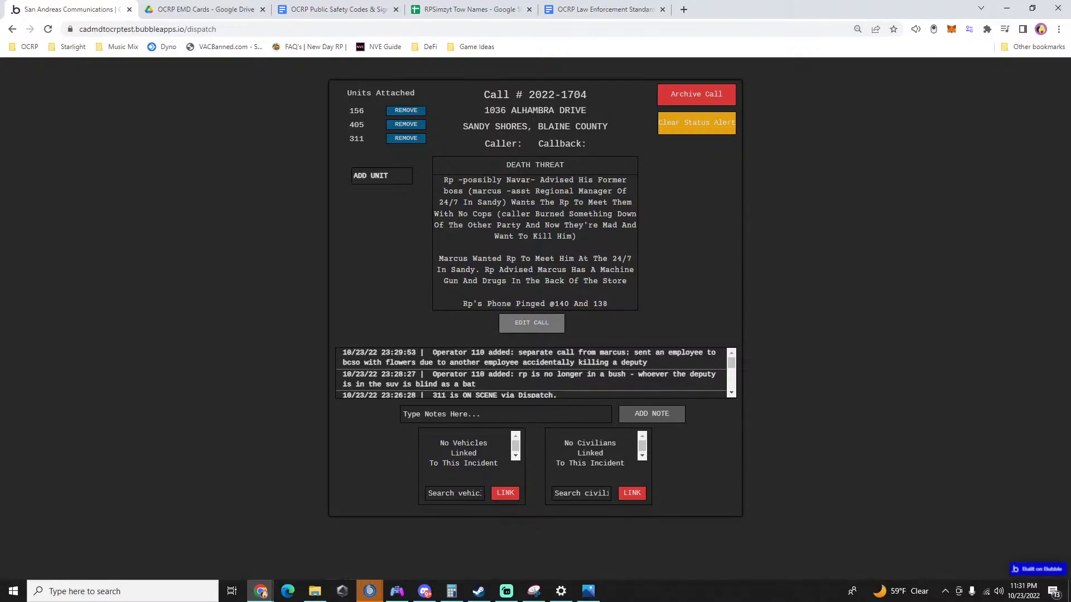
Add a note to the death threat call that the manager doesn't want to meet in person, including his phone number.
{"action": "key", "text": "alt+Tab"}
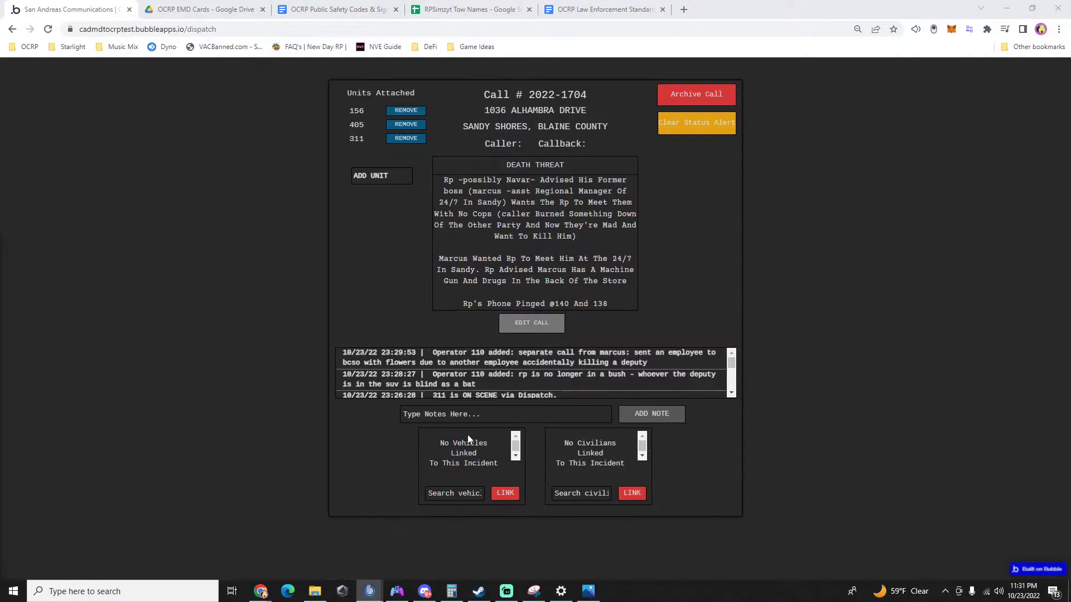
{"action": "left_click", "coordinate": [463, 410]}
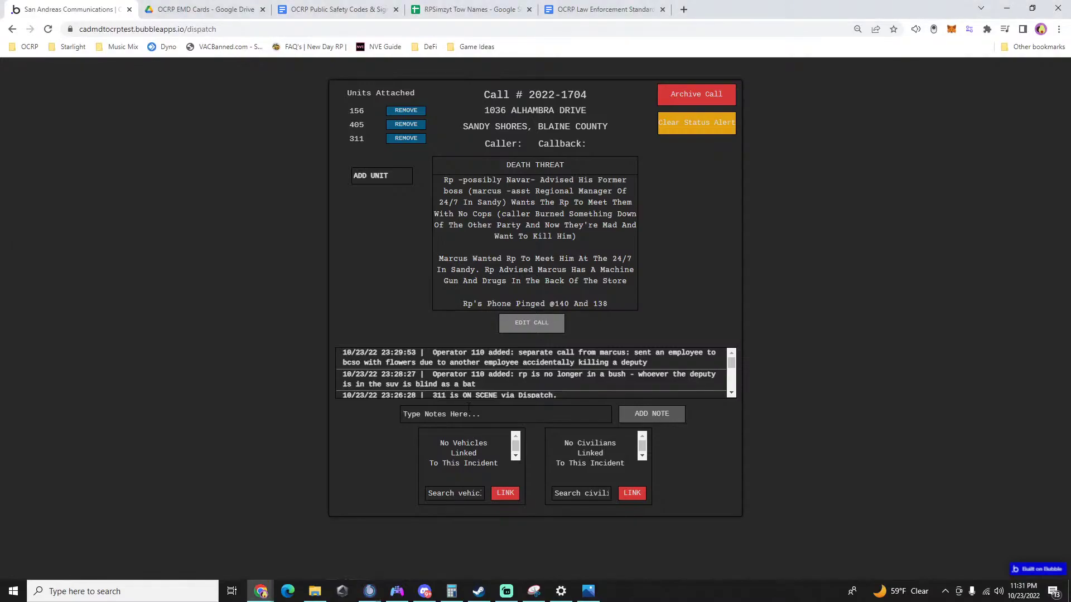
{"action": "type", "text": "marcus phone "}
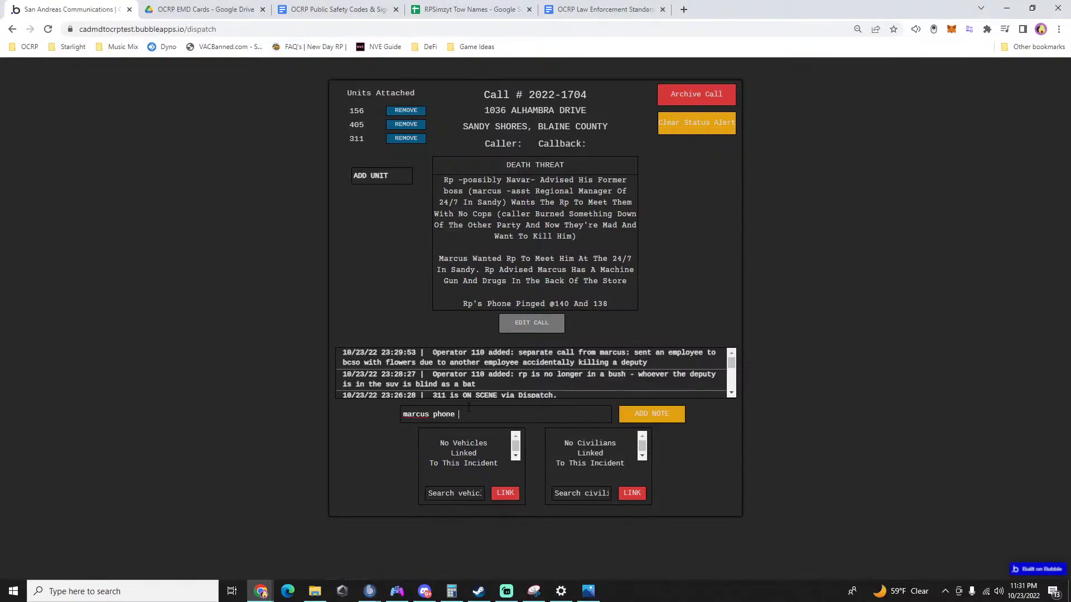
{"action": "type", "text": "# is"}
{"action": "type", "text": "doesn't want to "}
{"action": "type", "text": "meet in person"}
{"action": "key", "text": "End"}
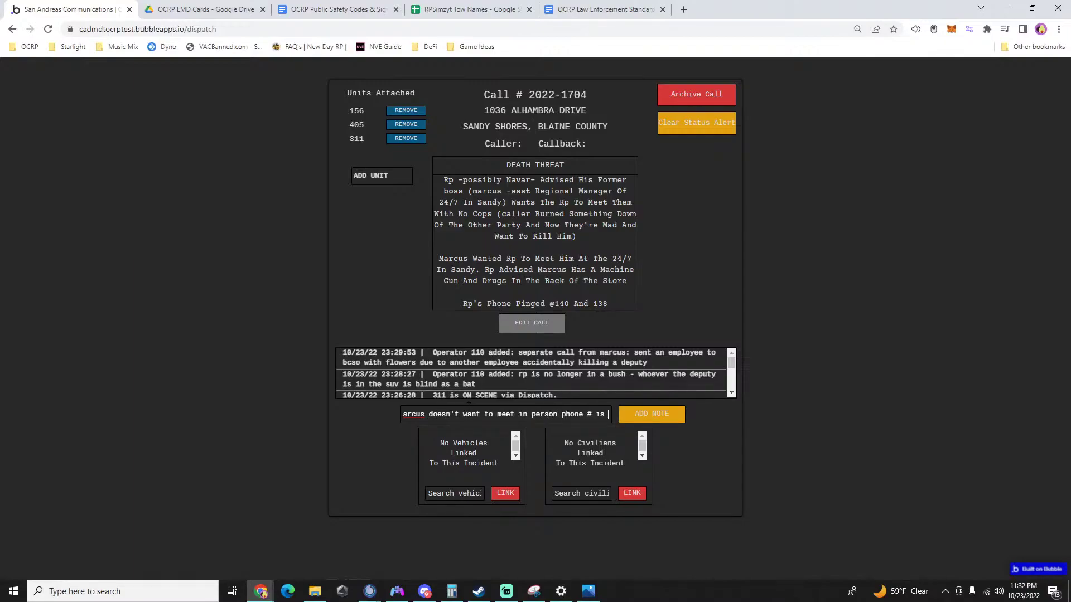
{"action": "type", "text": "759"}
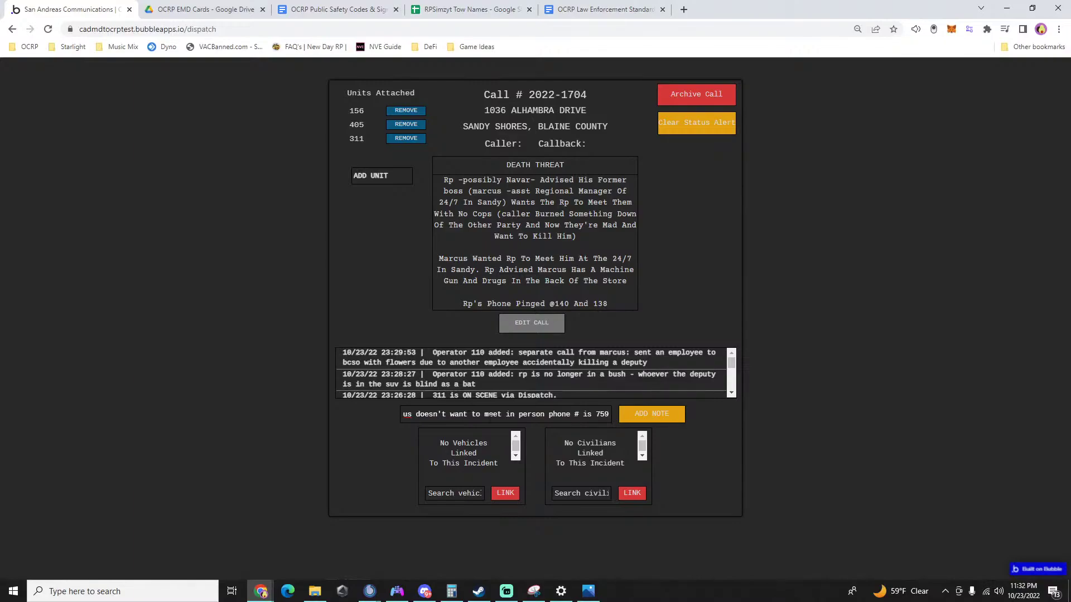
{"action": "left_click", "coordinate": [651, 413]}
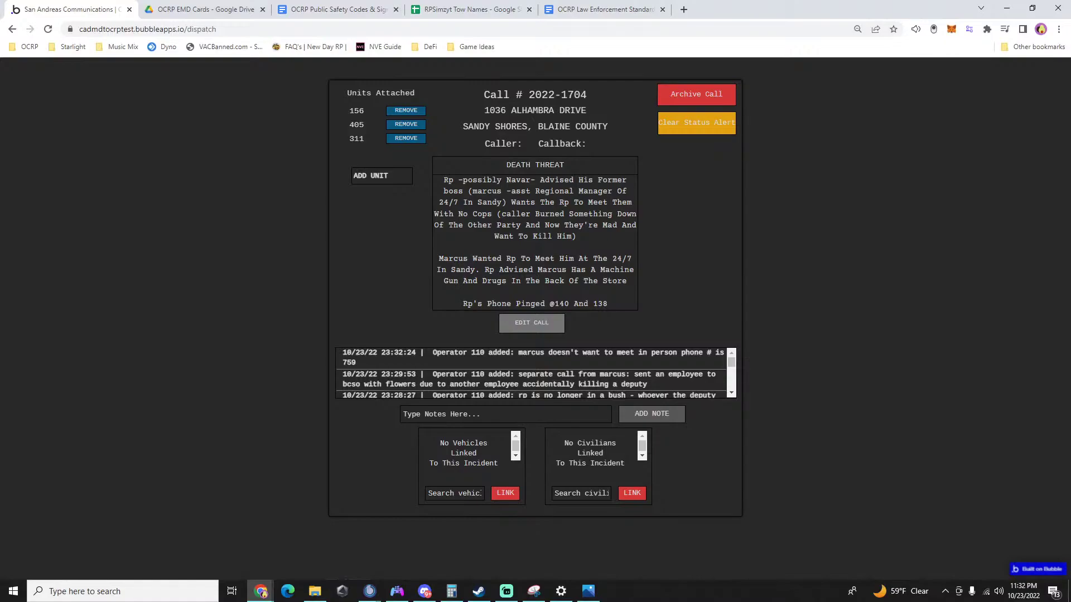
{"action": "key", "text": "alt+Tab"}
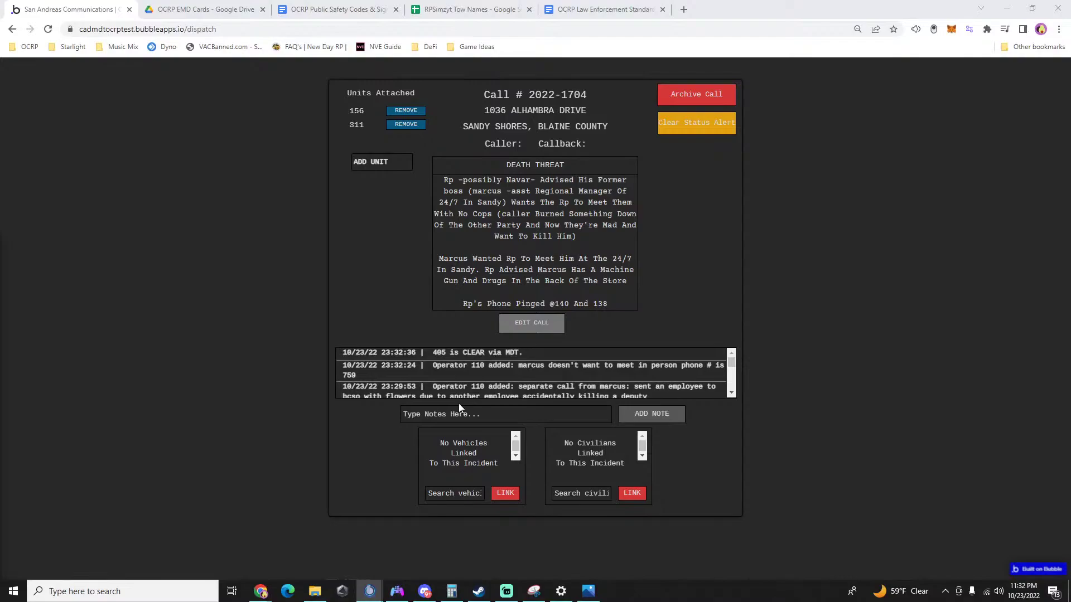
Return to the dispatch board and set unit 311's status to 10-6 / Unavailable.
{"action": "left_click", "coordinate": [879, 353]}
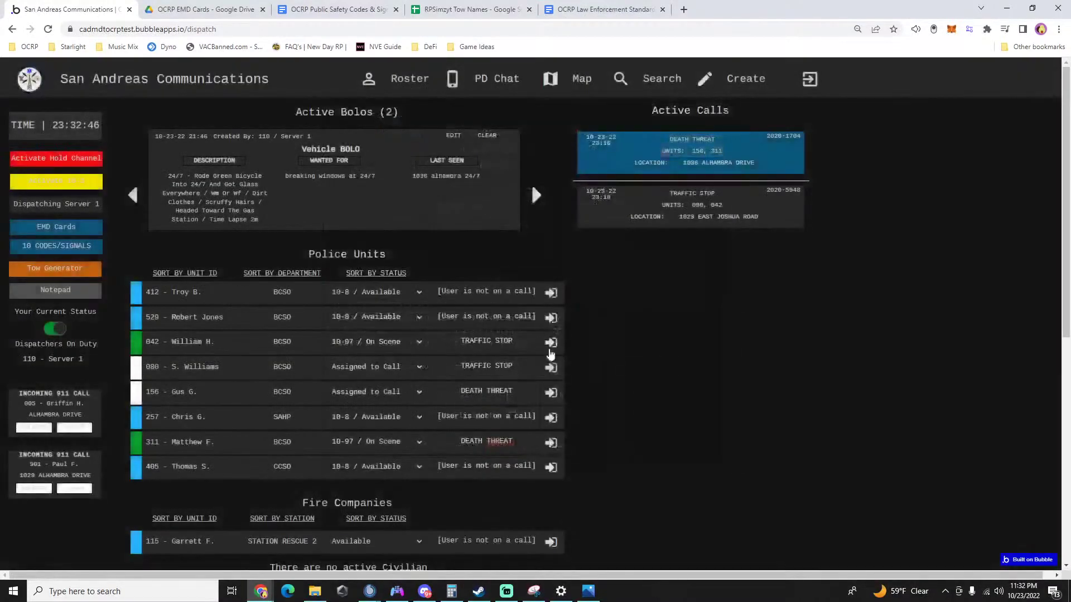
{"action": "left_click", "coordinate": [377, 419]}
{"action": "left_click", "coordinate": [366, 474]}
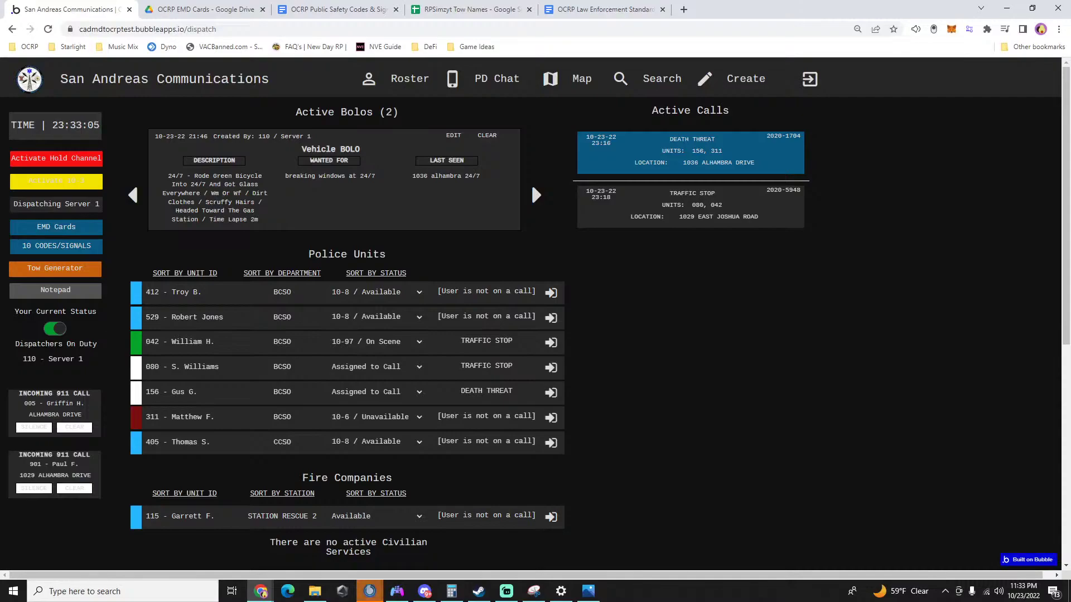
Assign unit 115 to the 1029 East Joshua Road traffic stop and return to the dispatch board.
{"action": "left_click", "coordinate": [727, 204]}
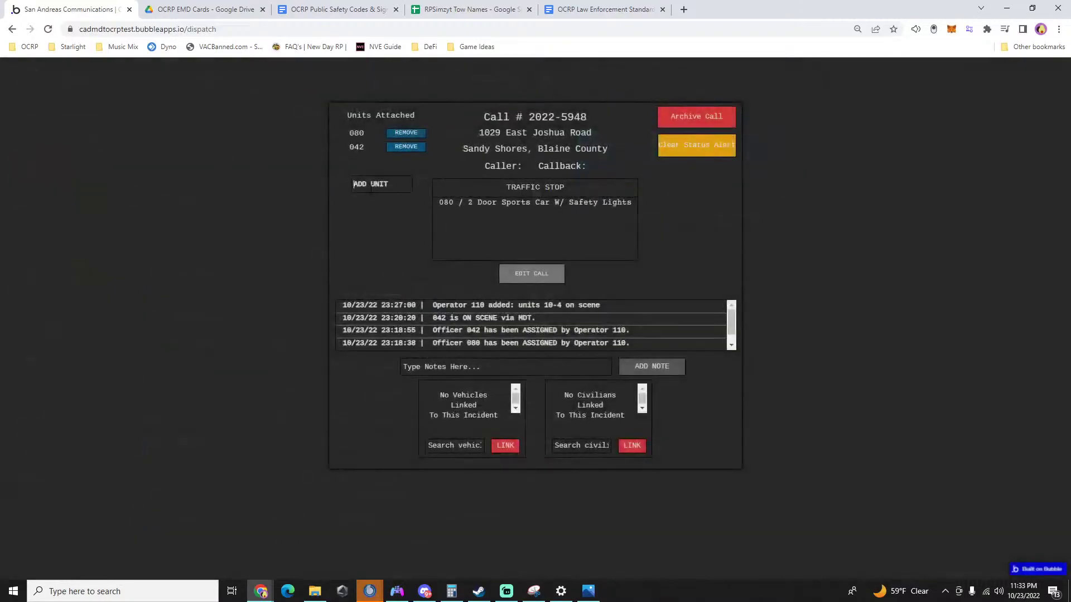
{"action": "type", "text": "115"}
{"action": "key", "text": "Return"}
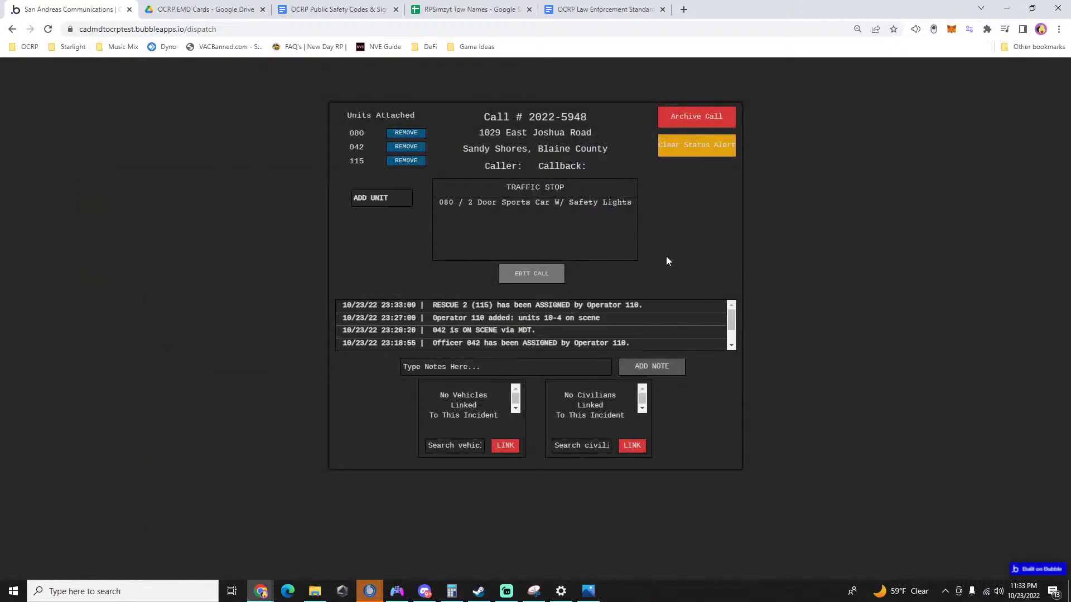
{"action": "left_click", "coordinate": [781, 303]}
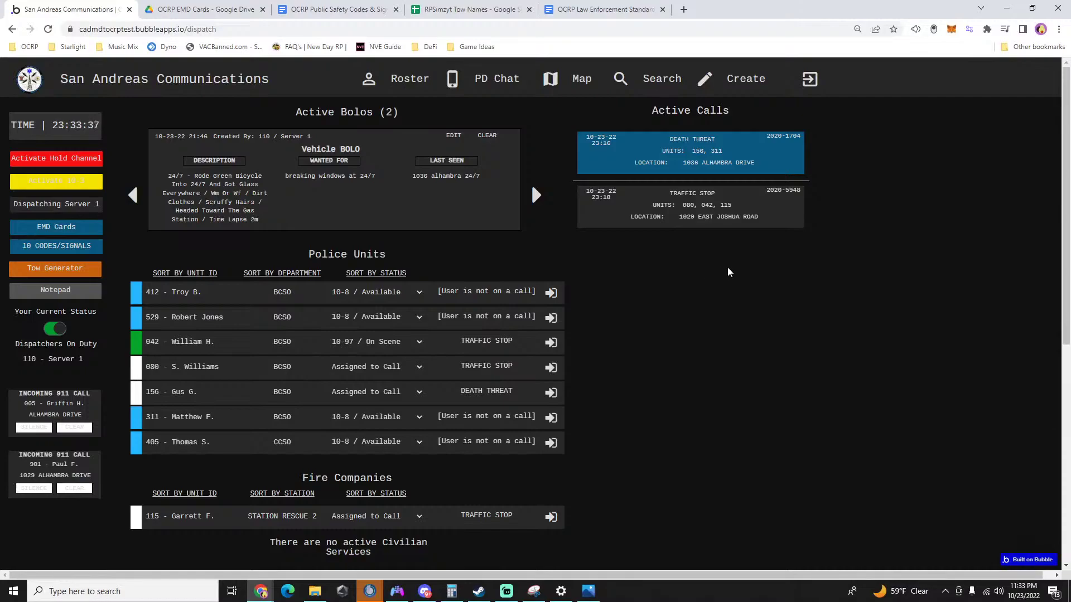
Remove unit 311 from the death threat call and assign it to the same call again.
{"action": "left_click", "coordinate": [694, 171]}
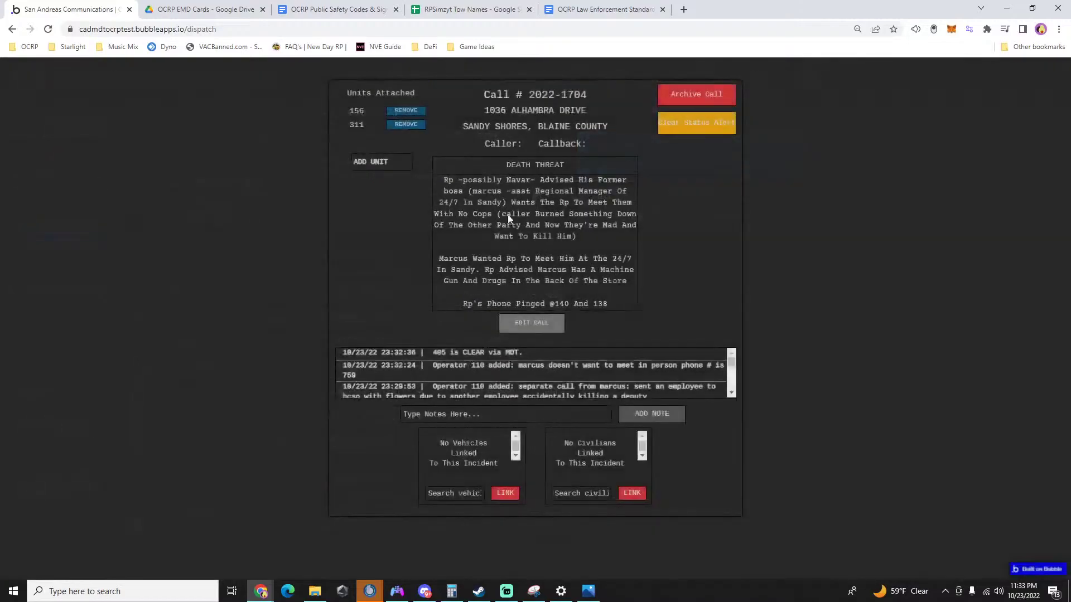
{"action": "left_click", "coordinate": [406, 124]}
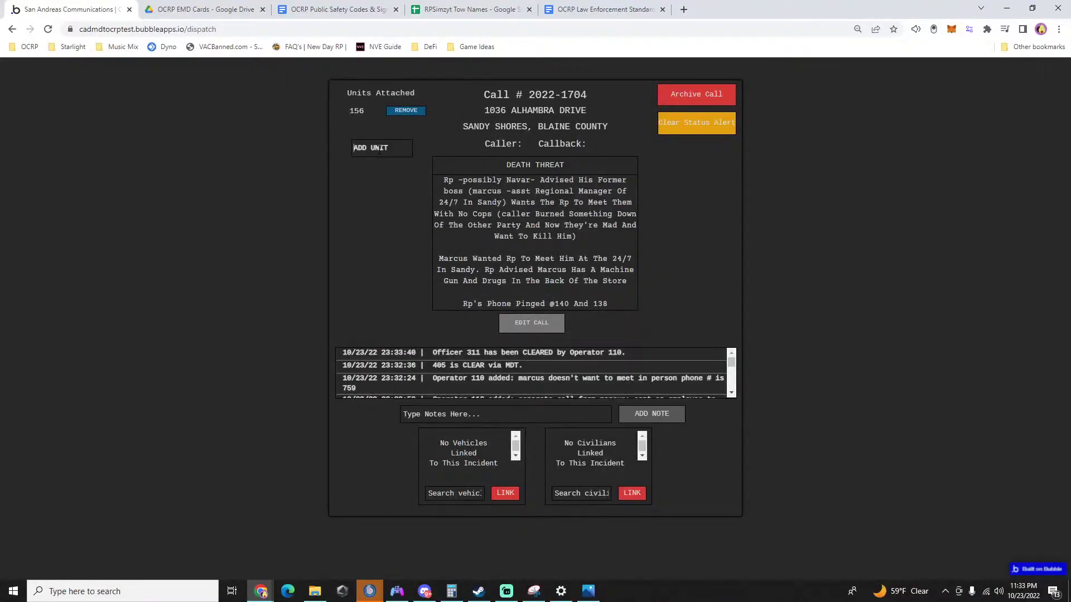
{"action": "type", "text": "311"}
{"action": "left_click", "coordinate": [369, 167]}
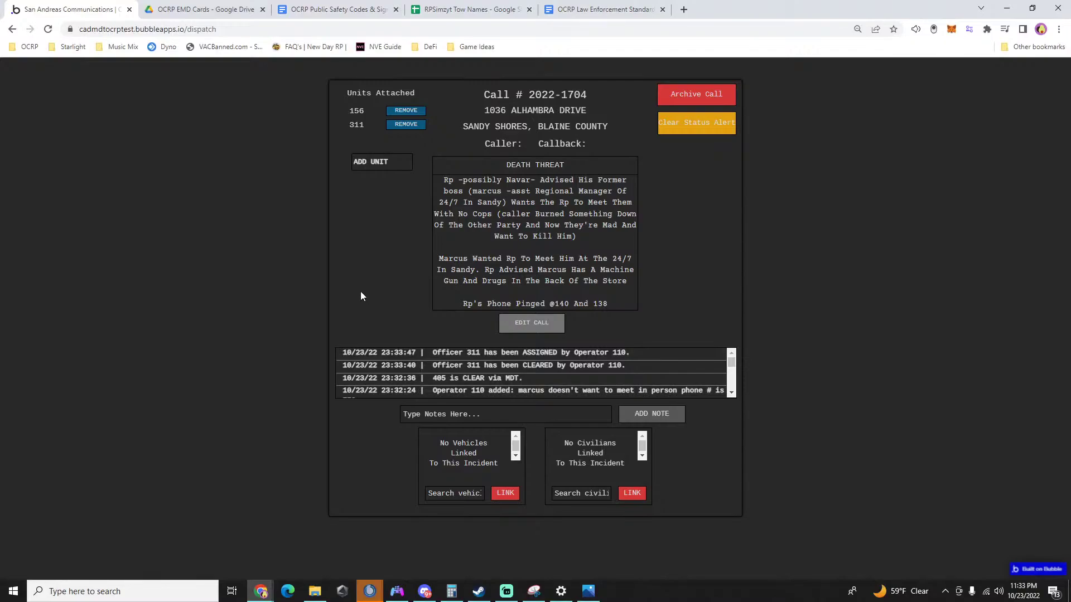
Review the logged notes and unit history of the death threat call, then return to the dispatch board.
{"action": "left_click", "coordinate": [731, 394]}
{"action": "left_click", "coordinate": [731, 394]}
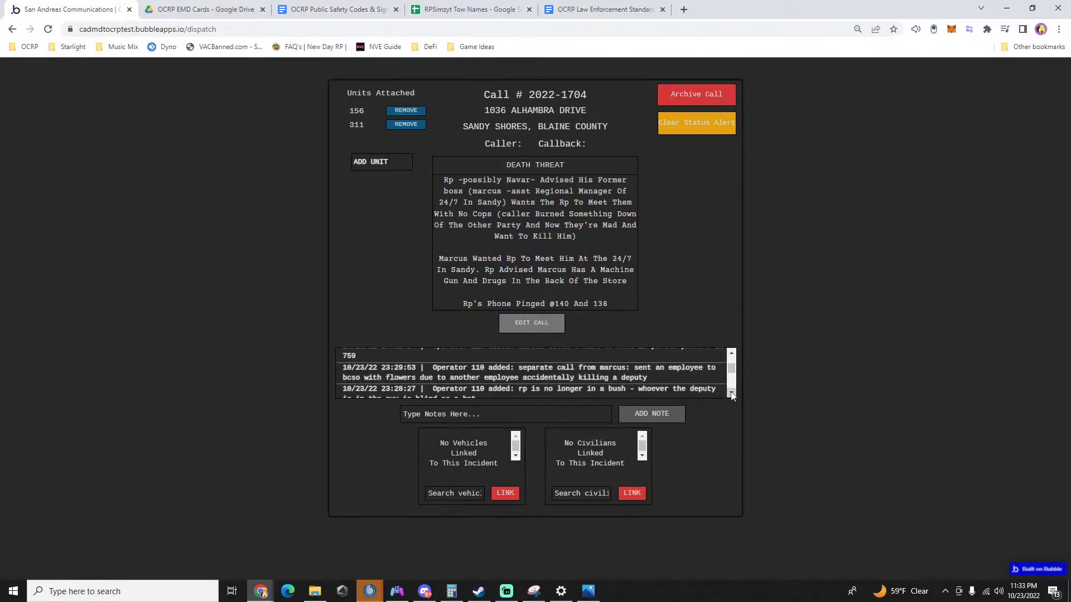
{"action": "left_click", "coordinate": [731, 352]}
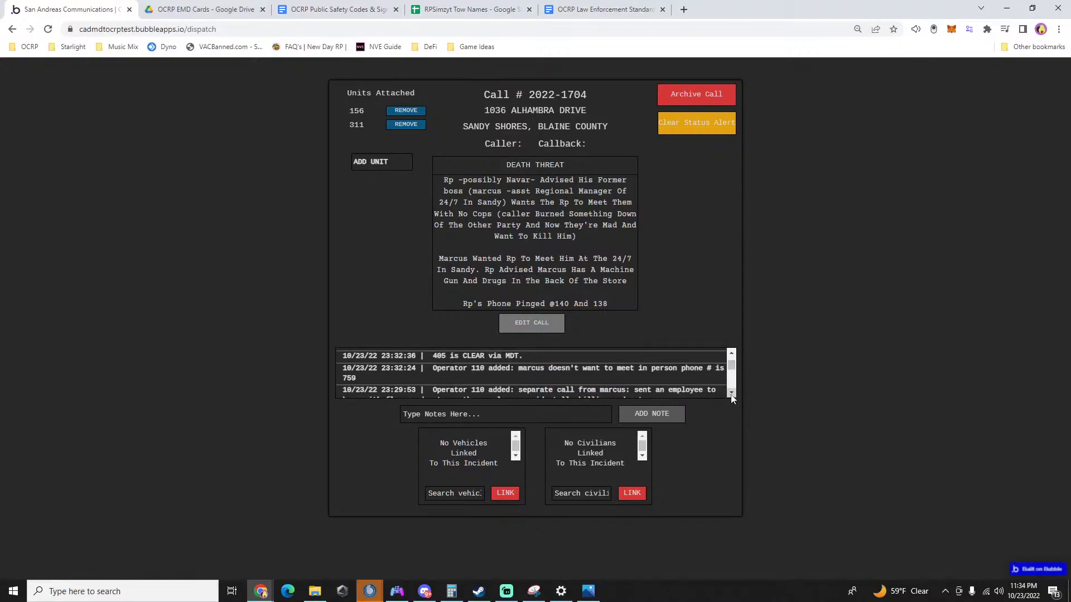
{"action": "scroll", "coordinate": [731, 393], "scroll_direction": "down", "scroll_amount": 3}
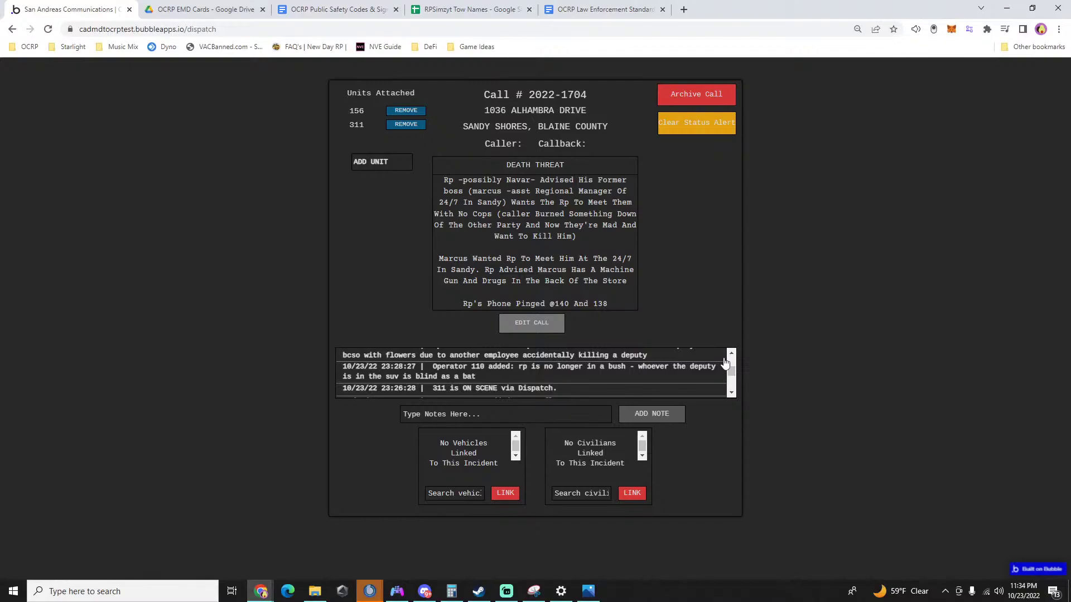
{"action": "left_click", "coordinate": [731, 393]}
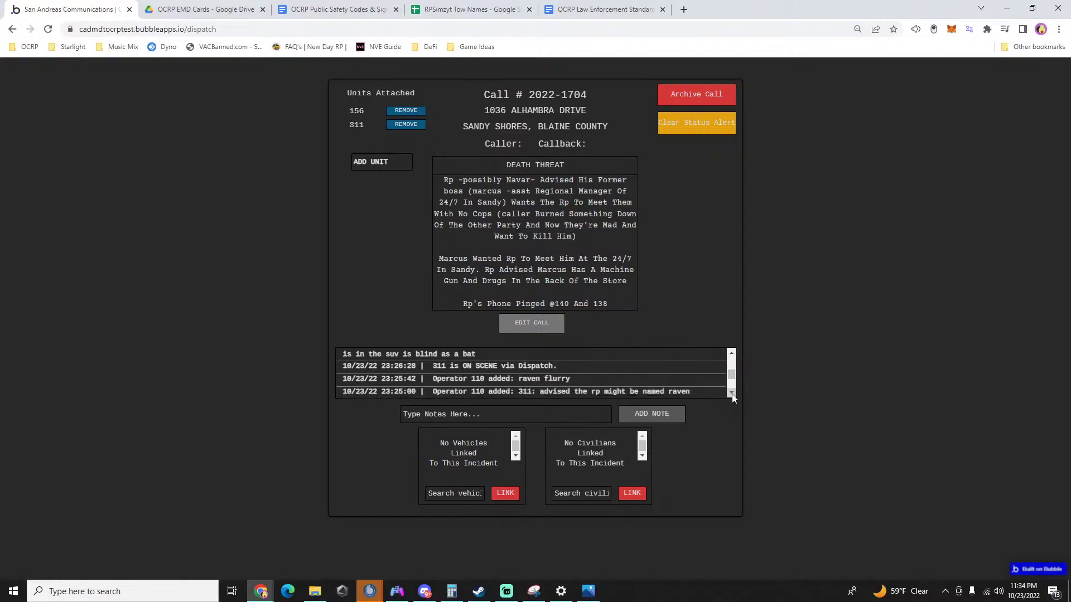
{"action": "left_click", "coordinate": [731, 393]}
{"action": "left_click", "coordinate": [731, 354]}
{"action": "left_click", "coordinate": [731, 354]}
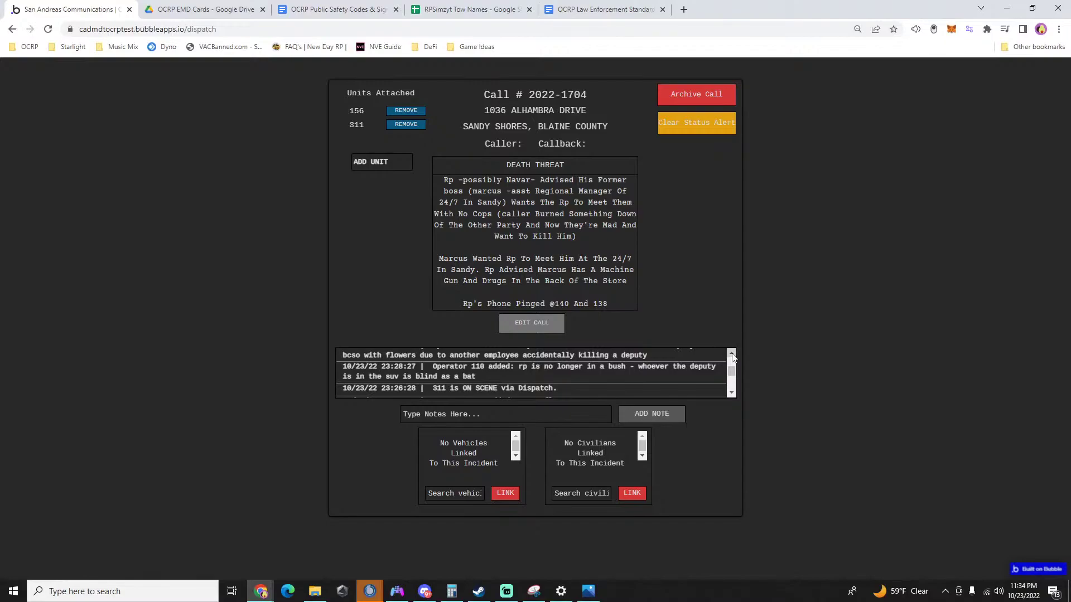
{"action": "left_click", "coordinate": [731, 353]}
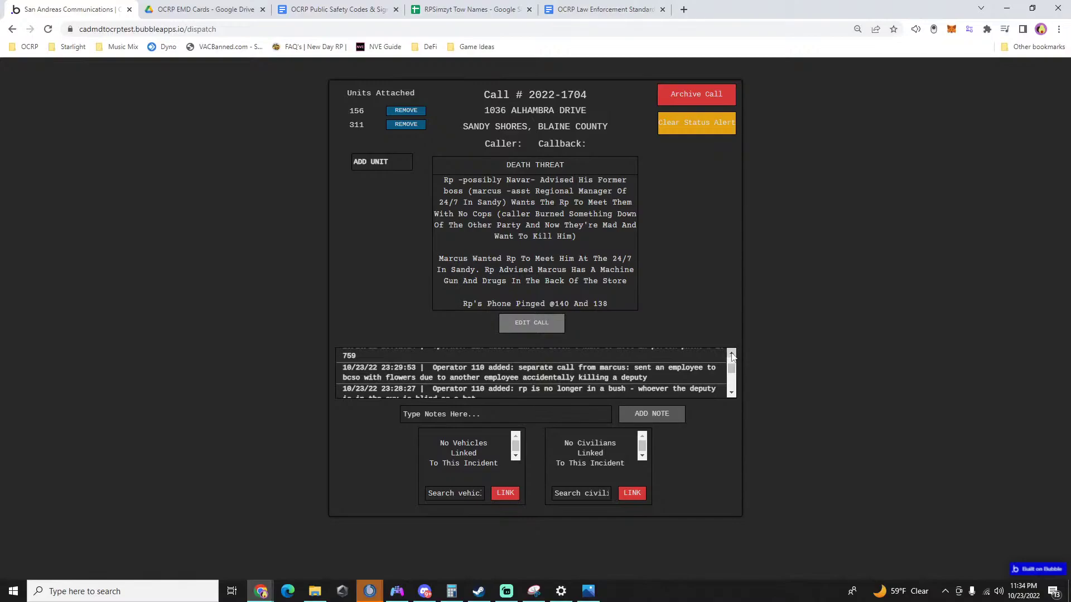
{"action": "left_click", "coordinate": [731, 353]}
{"action": "left_click", "coordinate": [732, 355]}
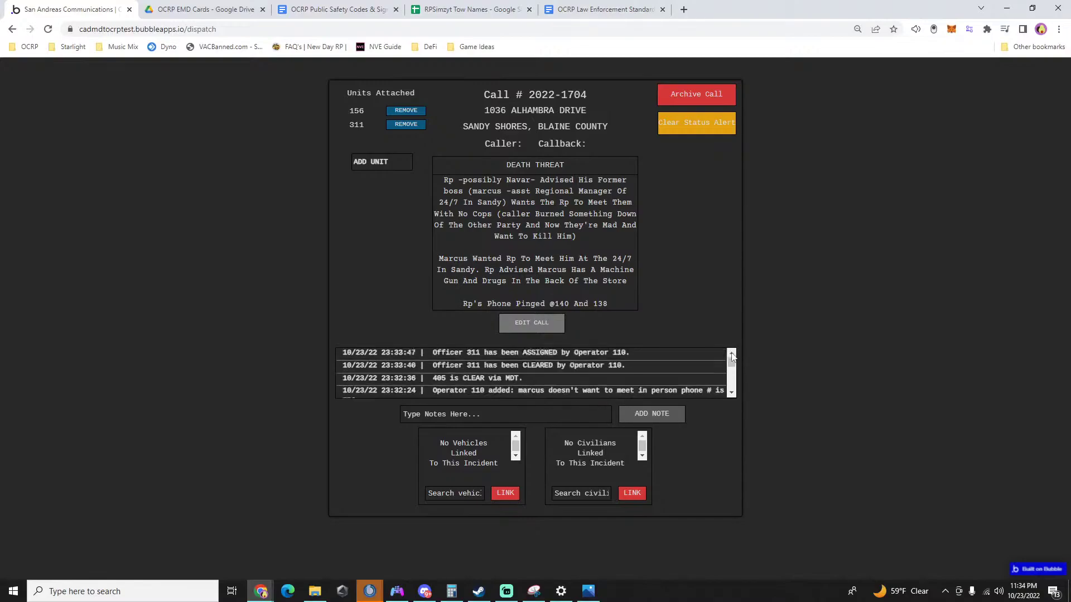
{"action": "left_click", "coordinate": [733, 394]}
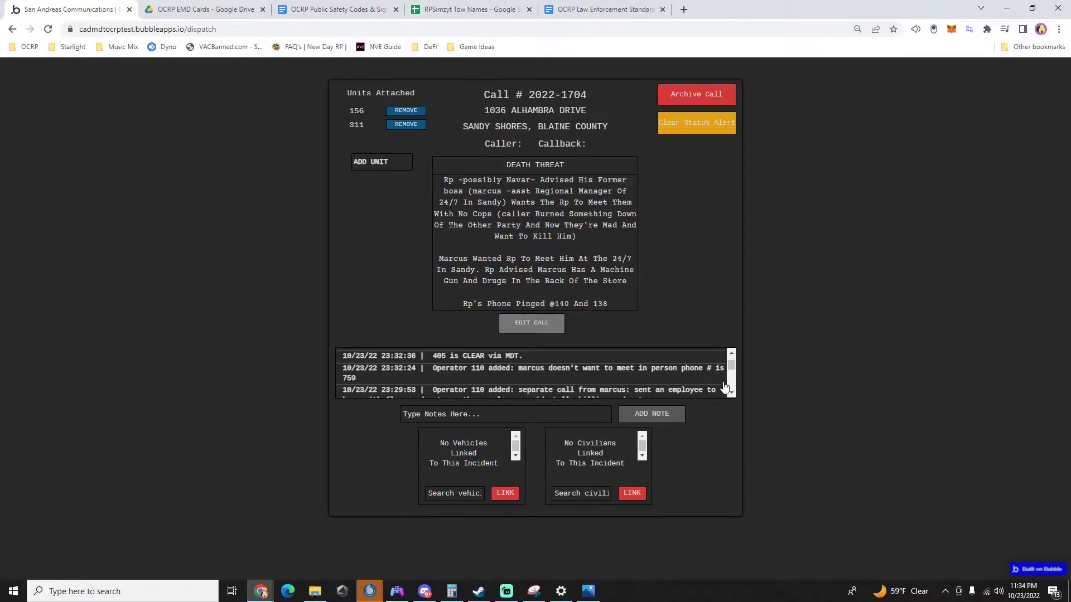
{"action": "scroll", "coordinate": [732, 364], "scroll_direction": "up", "scroll_amount": 1}
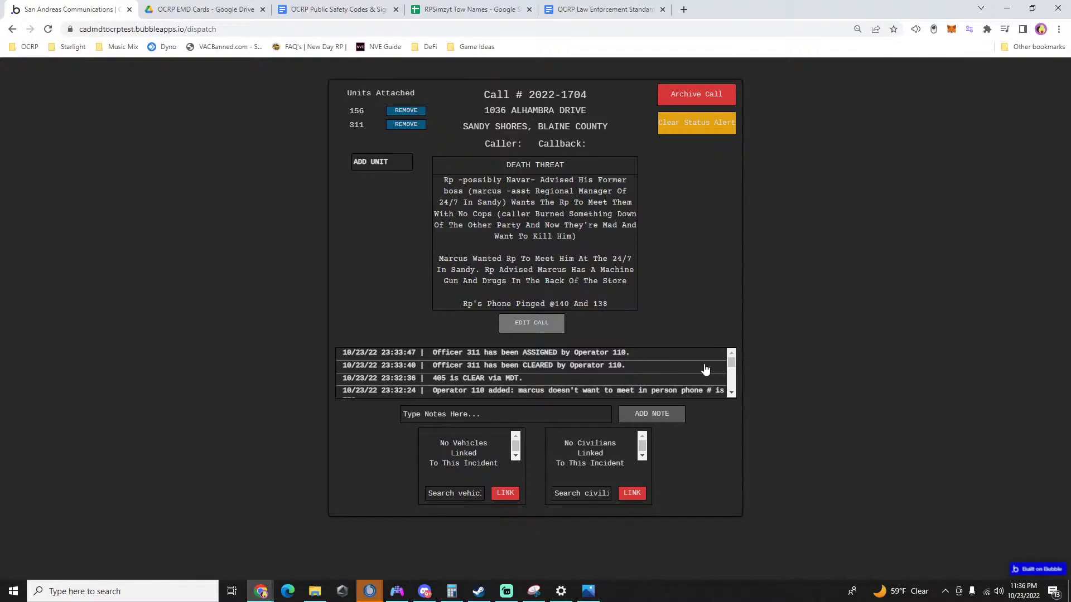
{"action": "left_click", "coordinate": [825, 302]}
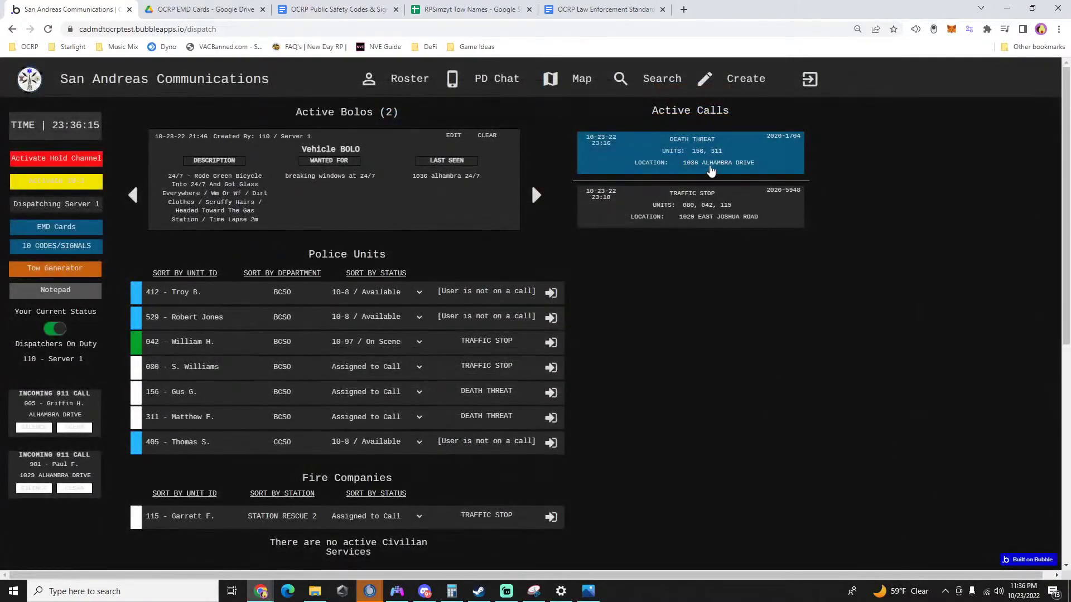
Add the note "115 req x2 county medics" to the 1029 East Joshua Road traffic stop and return to the dispatch board.
{"action": "left_click", "coordinate": [665, 212]}
{"action": "left_click", "coordinate": [403, 367]}
{"action": "type", "text": "115"}
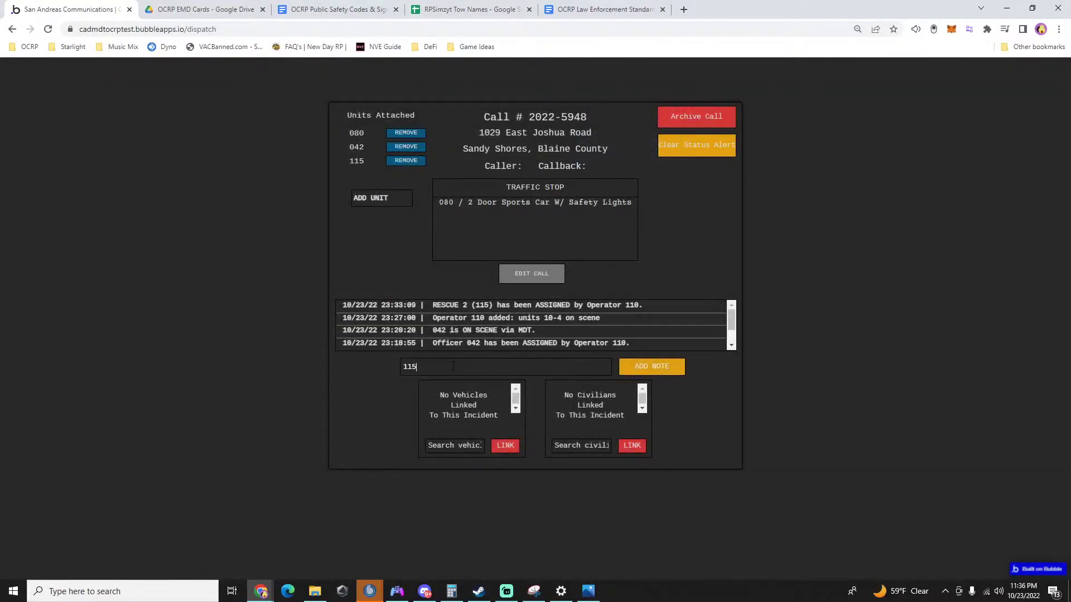
{"action": "type", "text": " req county medics"}
{"action": "left_click", "coordinate": [438, 367]}
{"action": "type", "text": "x2"}
{"action": "key", "text": "Return"}
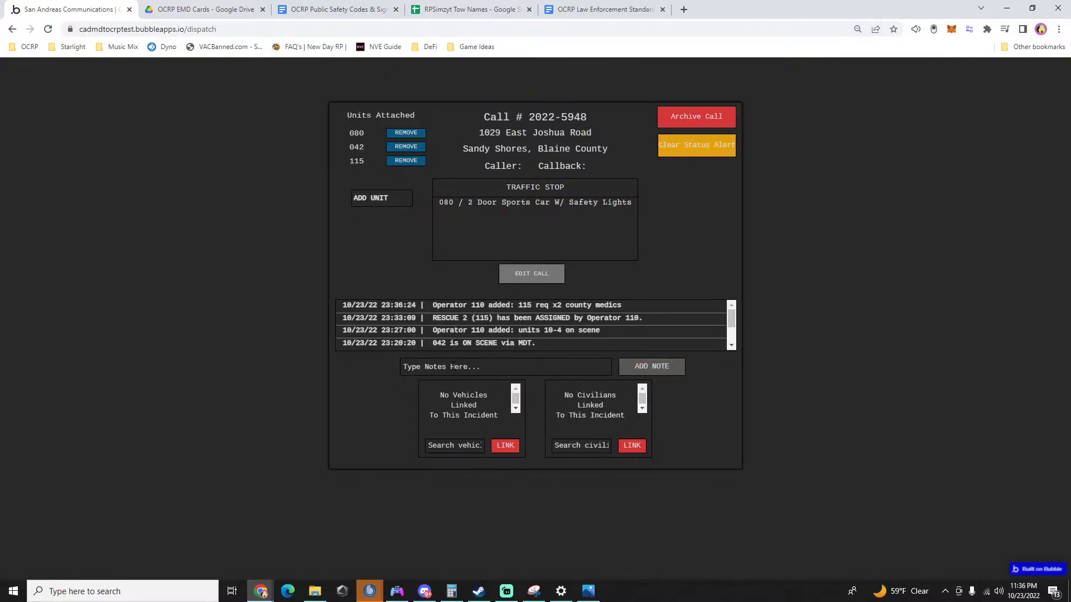
{"action": "left_click", "coordinate": [844, 332]}
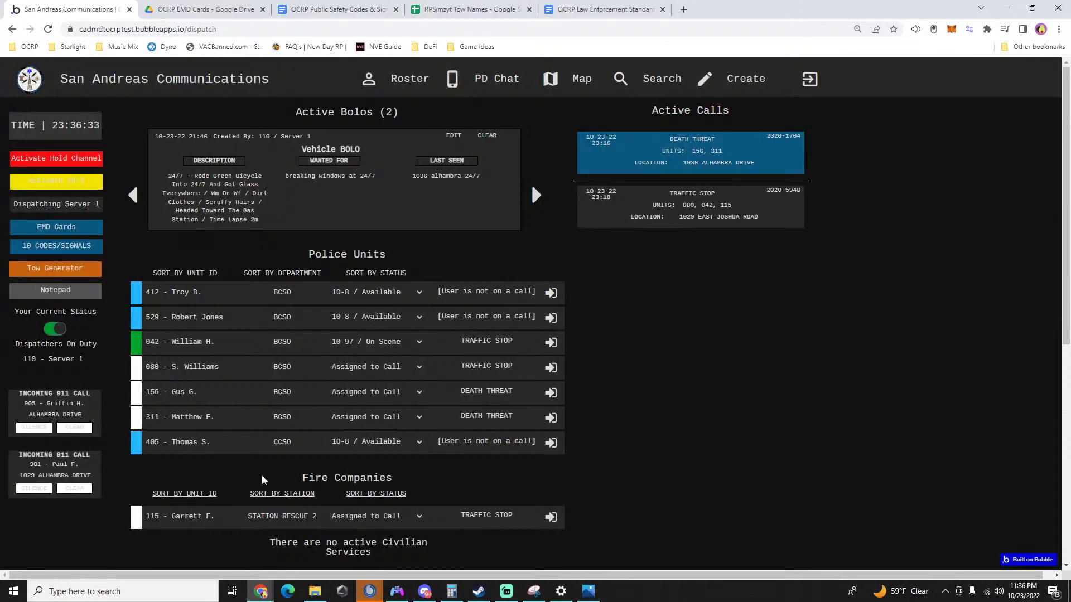
Clear both incoming 911 calls from the dispatch board.
{"action": "left_click", "coordinate": [78, 428]}
{"action": "left_click", "coordinate": [78, 428]}
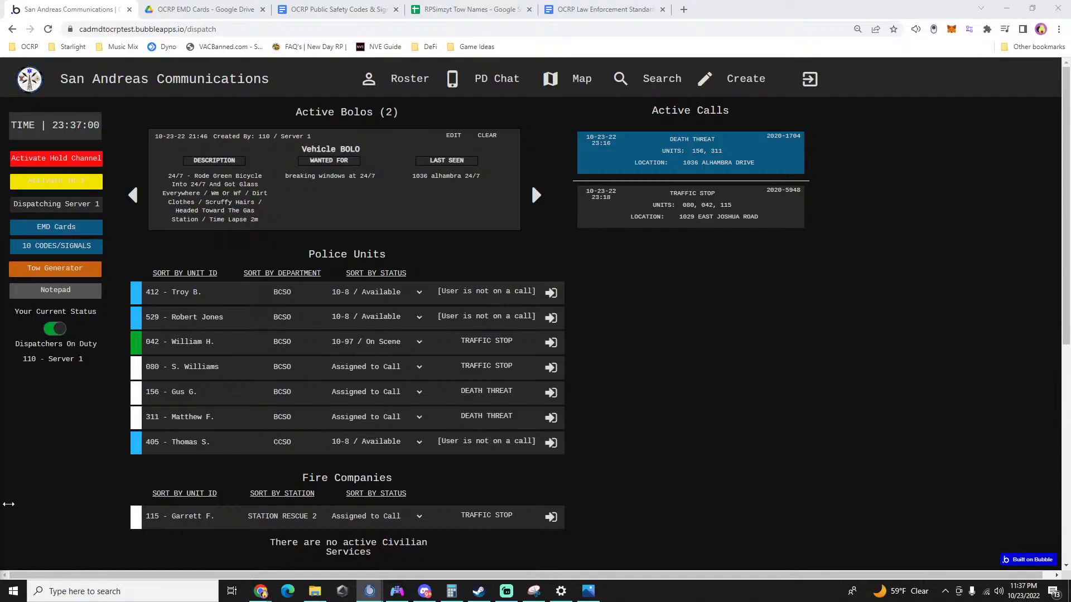
Assign unit 405 to the death threat call and log the note "405/311 1040 joshua/seaview".
{"action": "left_click", "coordinate": [689, 174]}
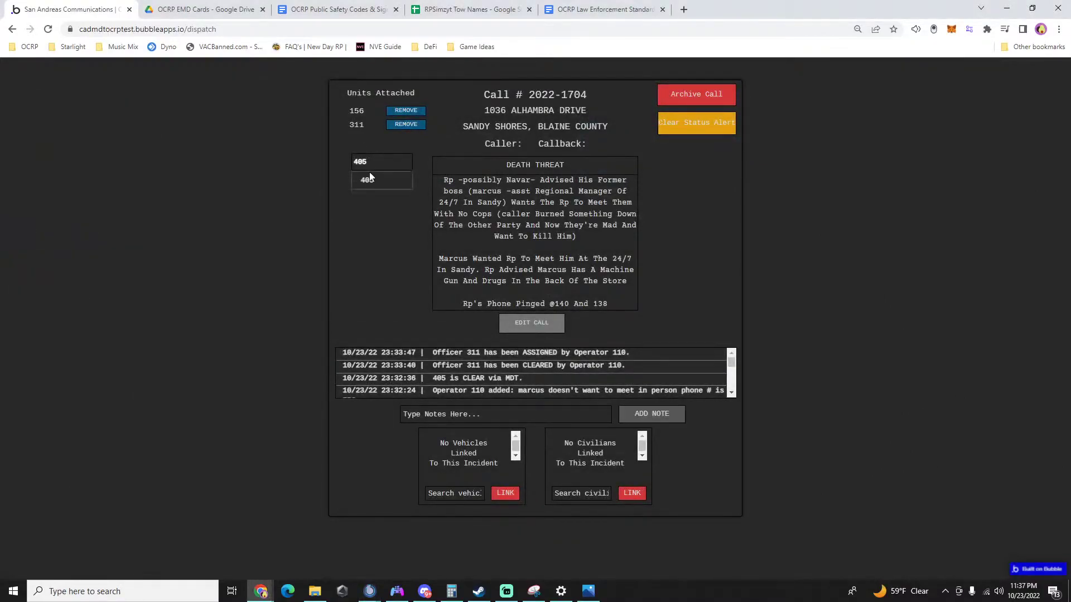
{"action": "left_click", "coordinate": [369, 172]}
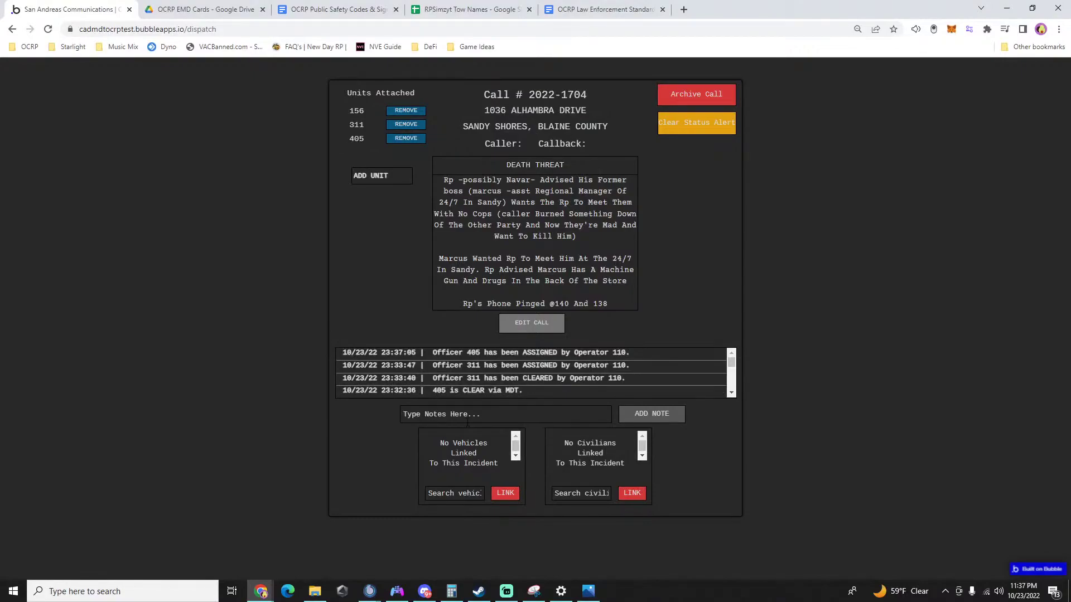
{"action": "type", "text": "405/31"}
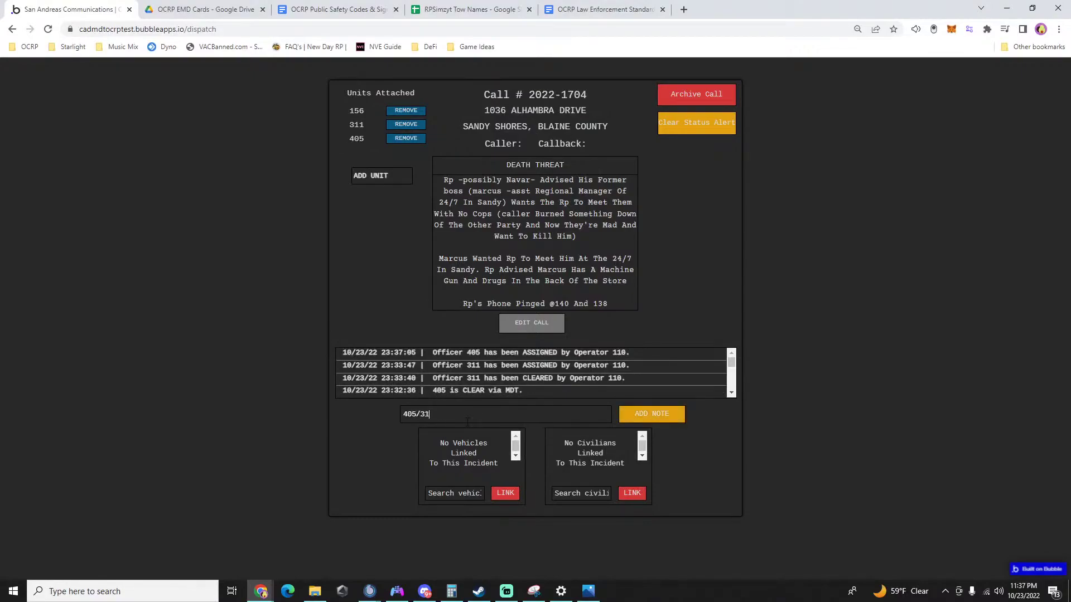
{"action": "type", "text": "1 1040 joshua/seaview"}
{"action": "key", "text": "Return"}
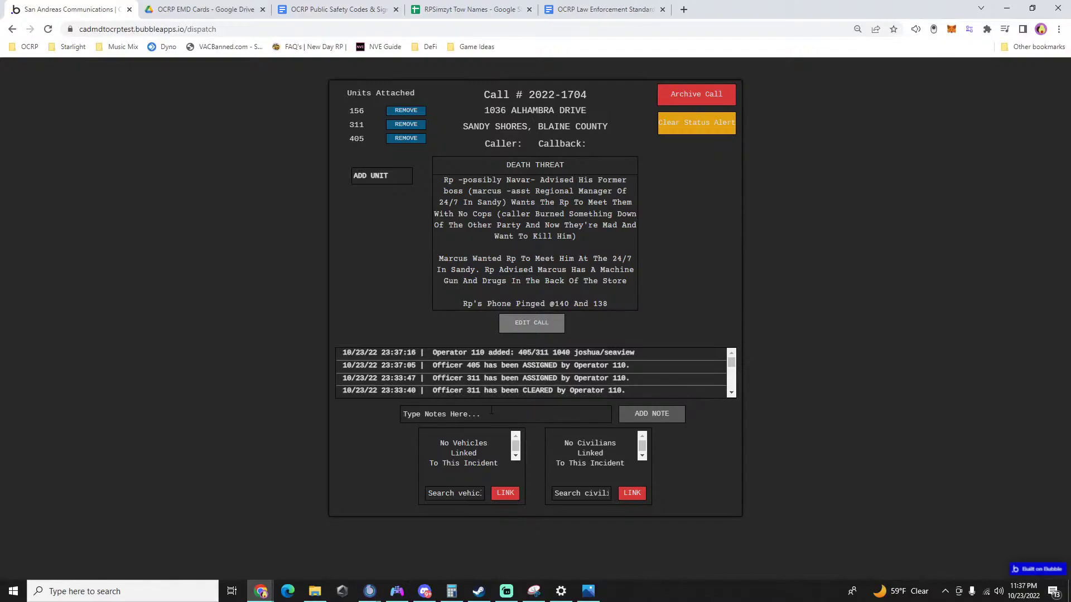
Log "311: spoke with 24/7 driver dropping off flowers" and "both units en route to 1050" as separate notes on the death threat call.
{"action": "type", "text": "311: s"}
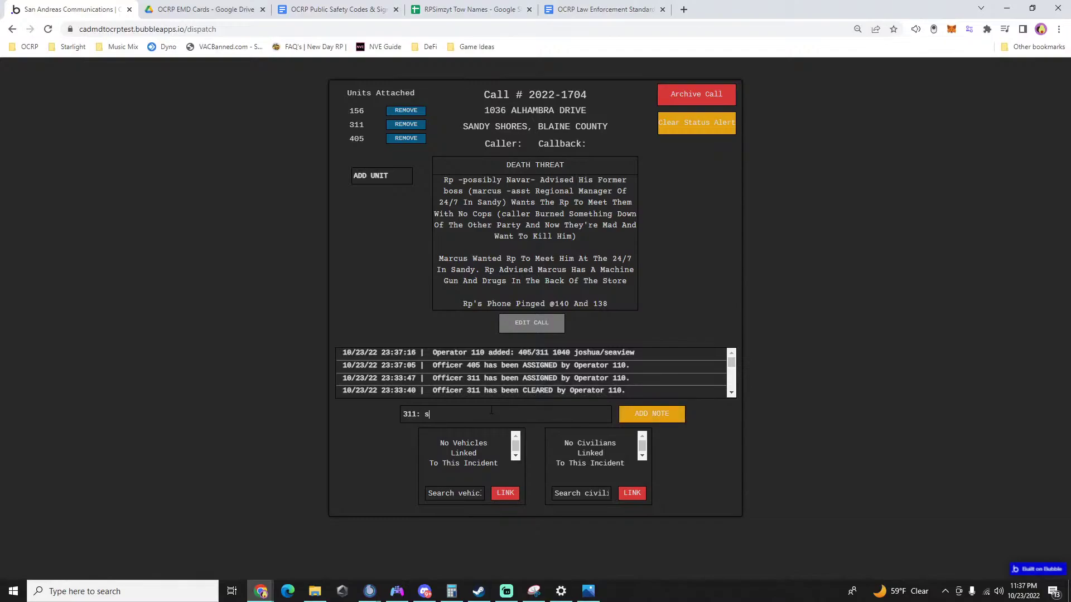
{"action": "type", "text": "poke with 24/7 driver dropping off flowers"}
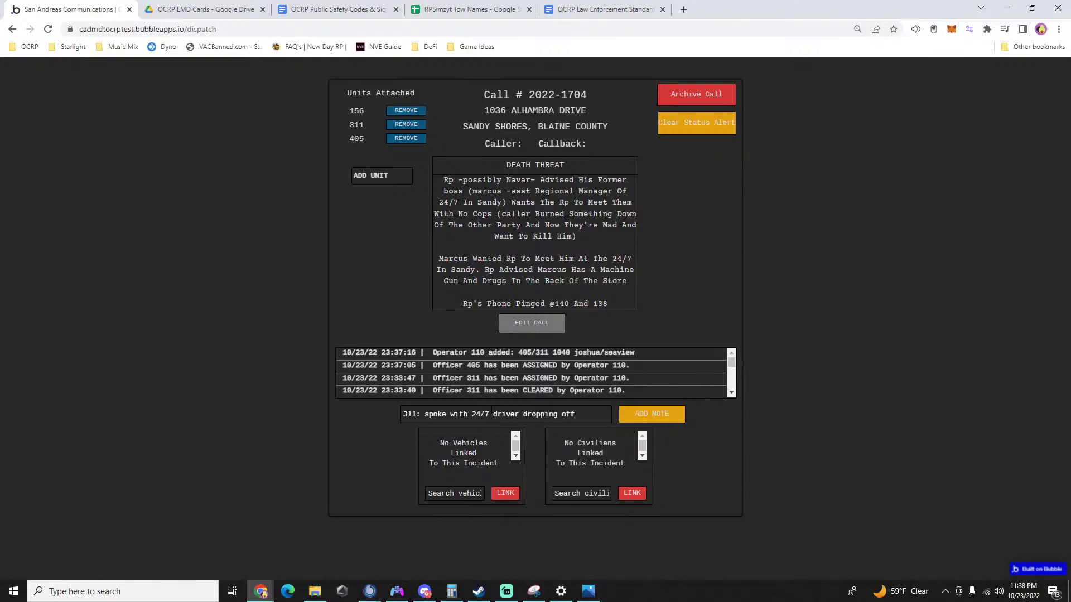
{"action": "key", "text": "Return"}
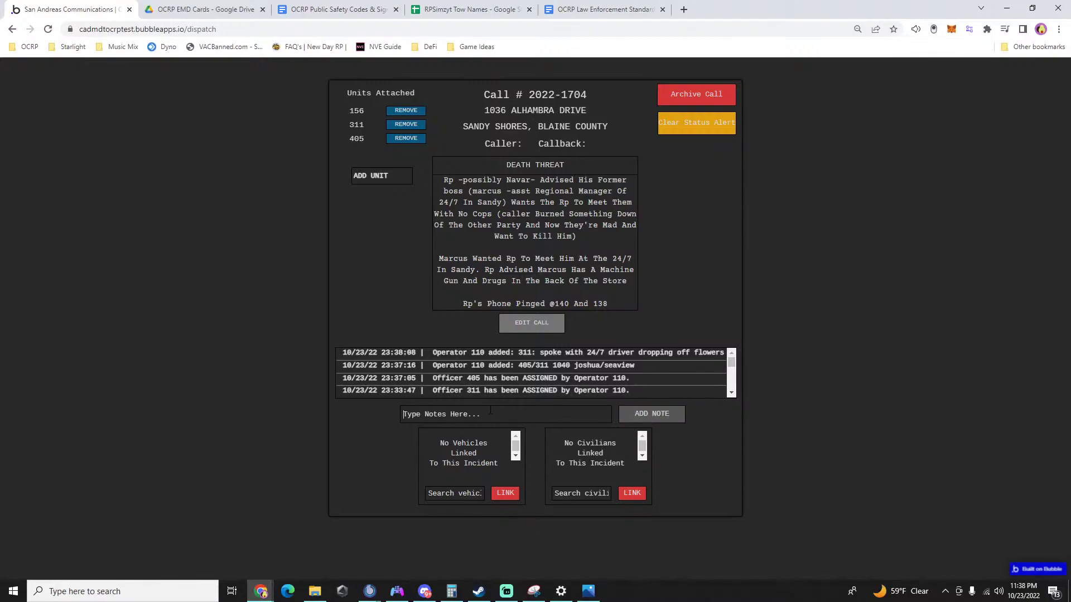
{"action": "type", "text": "both"}
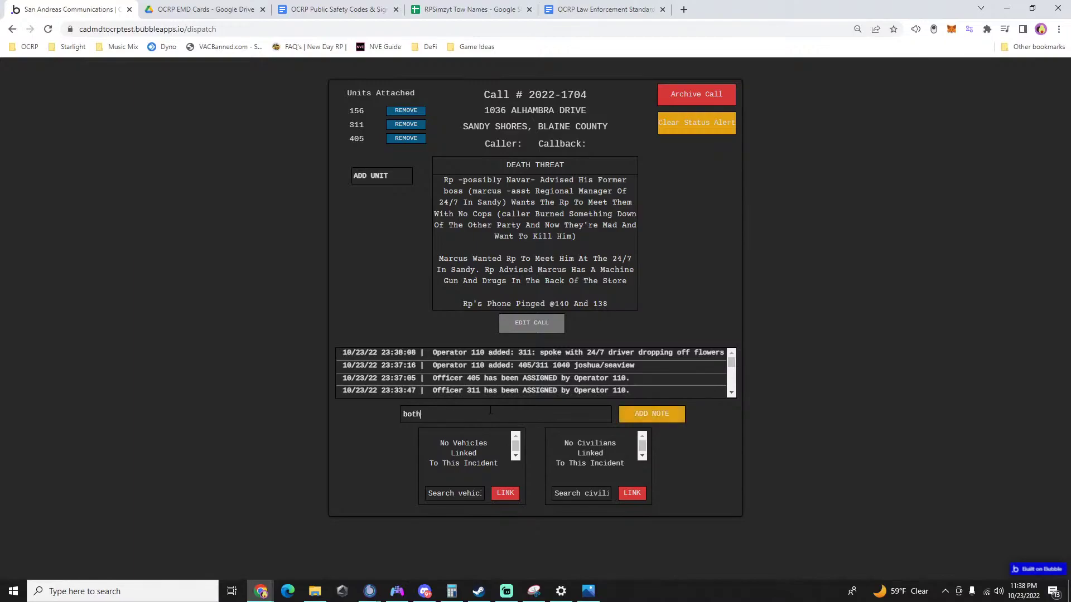
{"action": "type", "text": " units en route to 1050"}
{"action": "key", "text": "Return"}
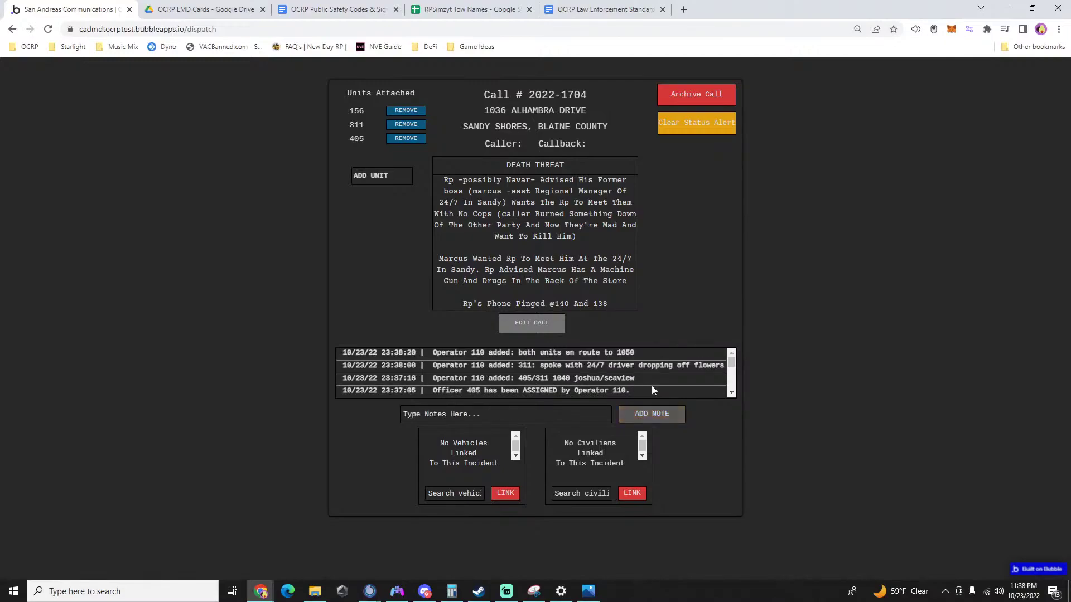
{"action": "left_click", "coordinate": [731, 393]}
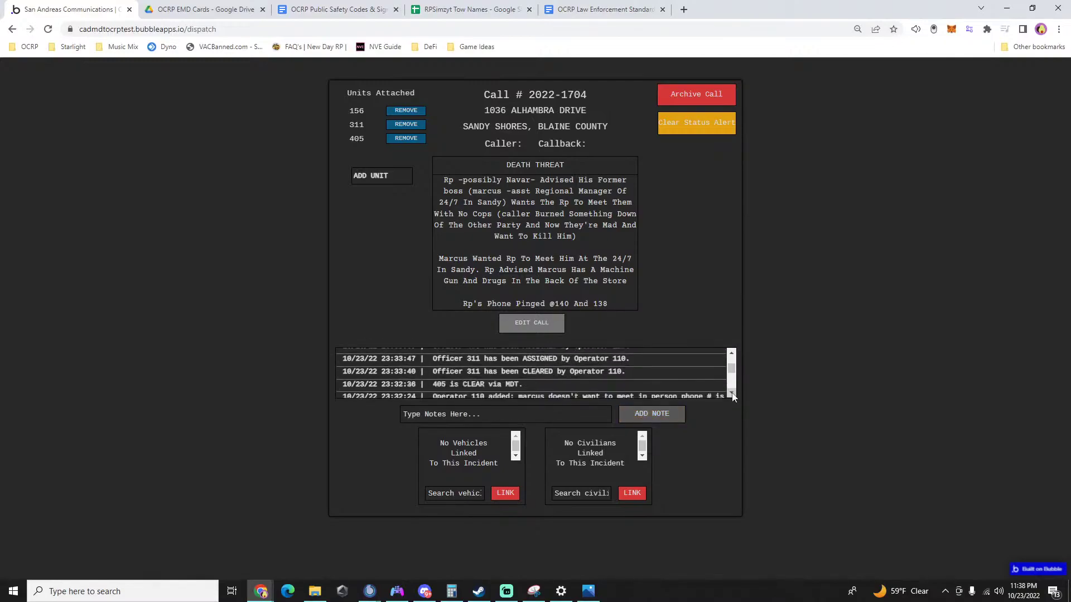
{"action": "left_click", "coordinate": [731, 393]}
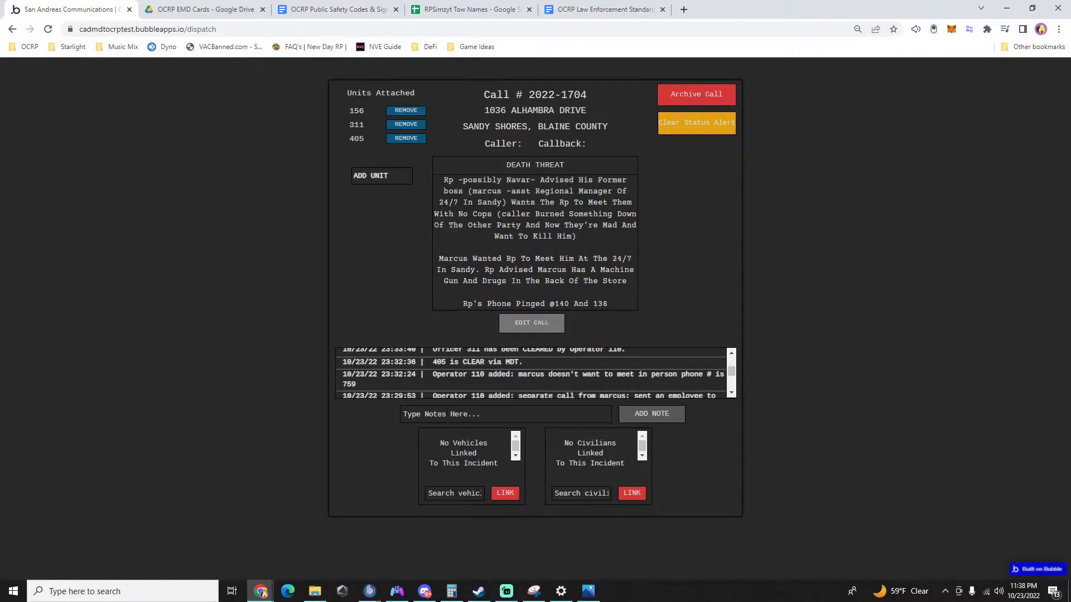
{"action": "left_click", "coordinate": [449, 415]}
{"action": "type", "text": "311"}
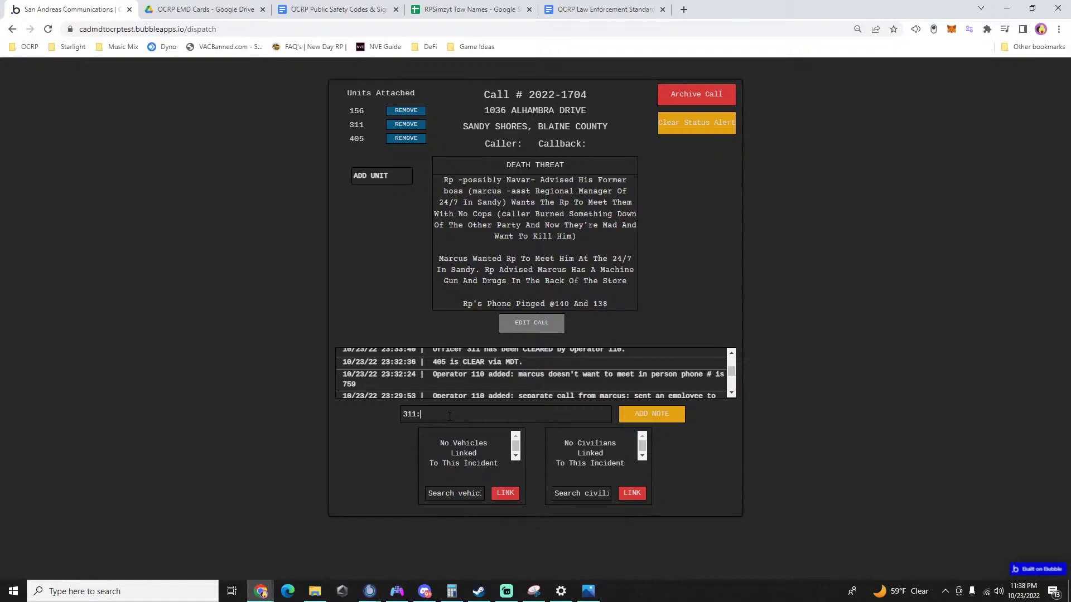
{"action": "type", "text": ":"}
{"action": "key", "text": "BackSpace"}
{"action": "key", "text": "BackSpace"}
{"action": "key", "text": "BackSpace"}
{"action": "key", "text": "BackSpace"}
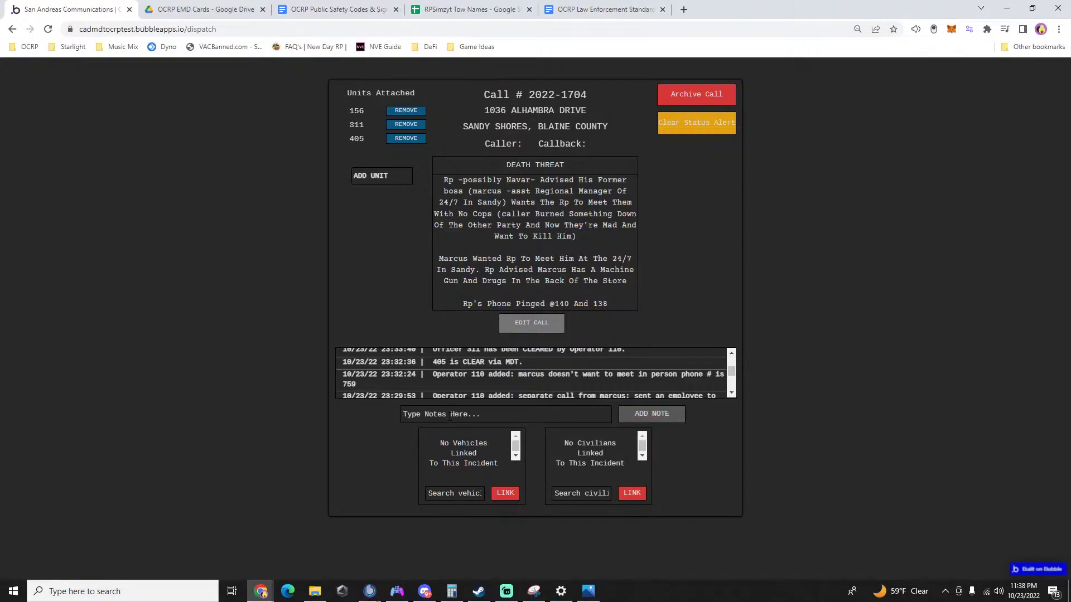
Return to the dispatch board, then switch to the dispatch map image and examine the postals from Sandy Shores along East Joshua Road toward Route 13.
{"action": "left_click", "coordinate": [920, 368]}
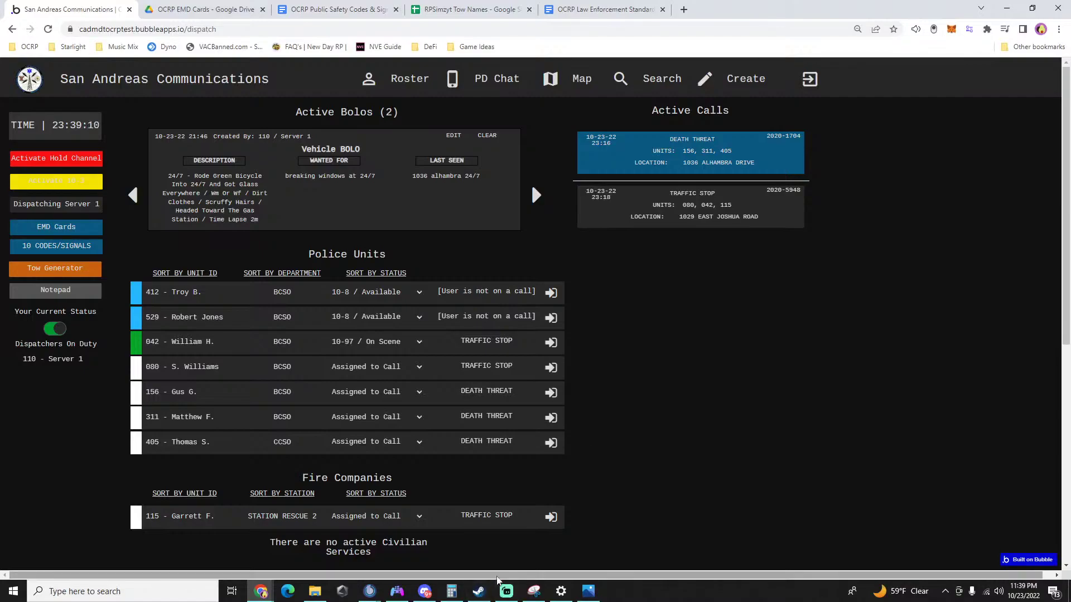
{"action": "left_click", "coordinate": [588, 591]}
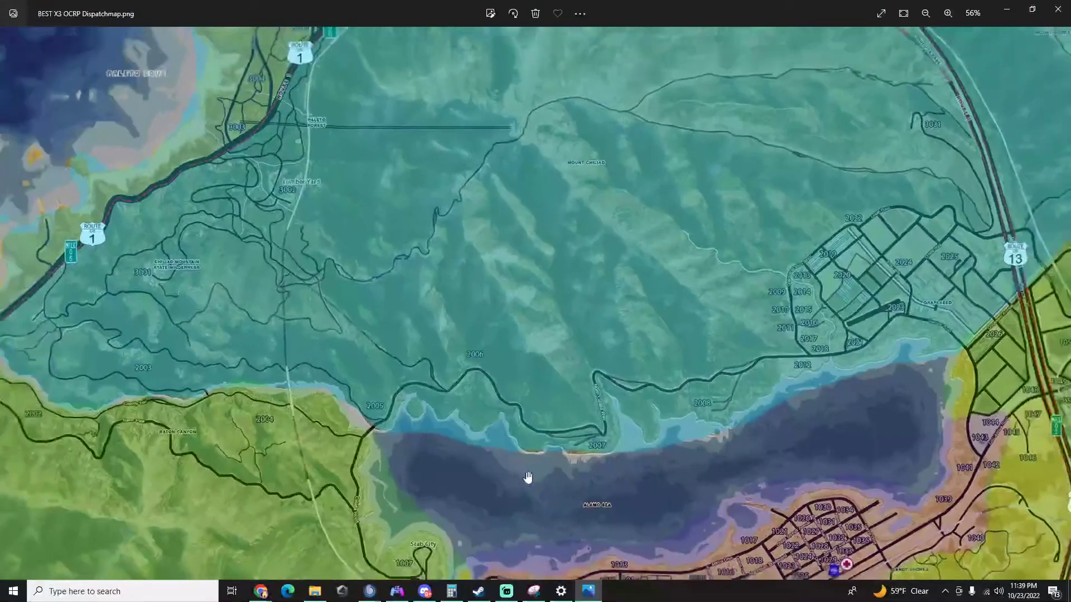
{"action": "left_click_drag", "start_coordinate": [528, 475], "coordinate": [492, 227]}
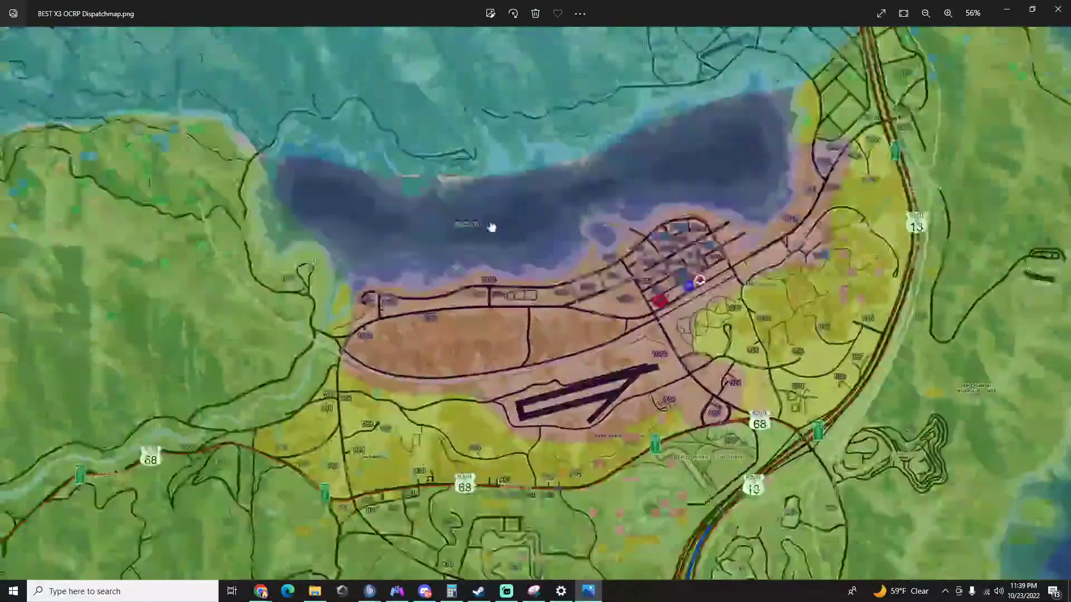
{"action": "scroll", "coordinate": [531, 369], "scroll_direction": "up", "scroll_amount": 2}
{"action": "left_click_drag", "start_coordinate": [647, 301], "coordinate": [394, 418]}
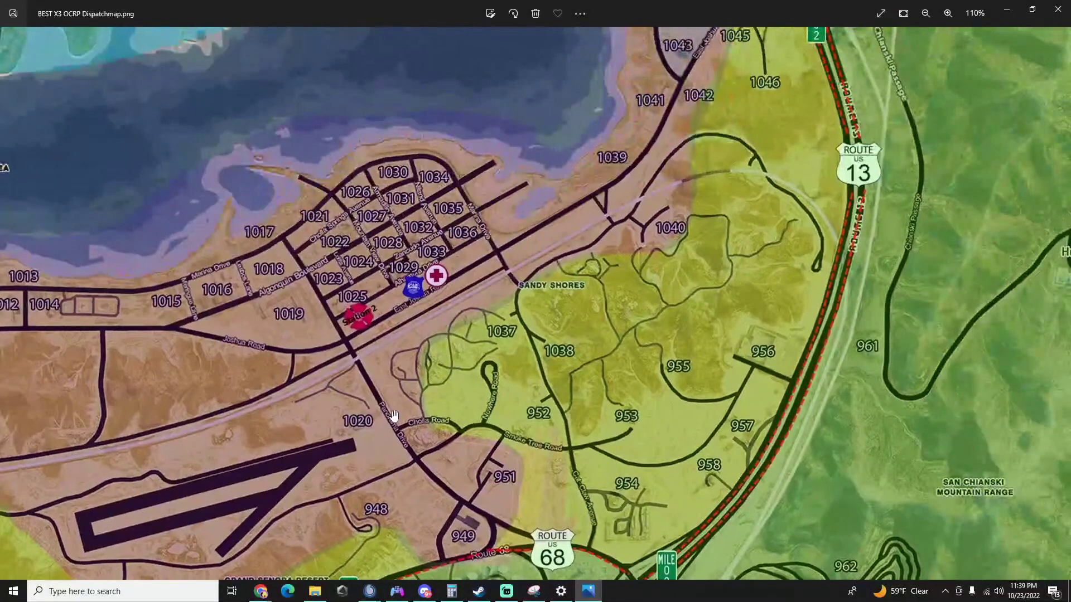
{"action": "left_click_drag", "start_coordinate": [605, 221], "coordinate": [487, 415]}
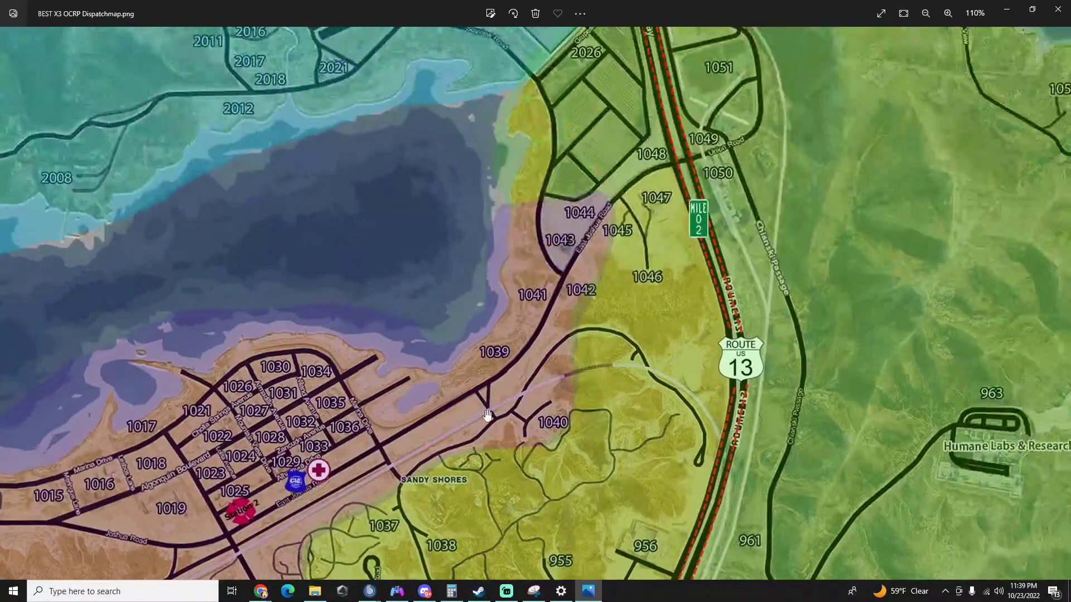
{"action": "left_click_drag", "start_coordinate": [539, 377], "coordinate": [452, 446]}
{"action": "left_click_drag", "start_coordinate": [522, 390], "coordinate": [433, 447]}
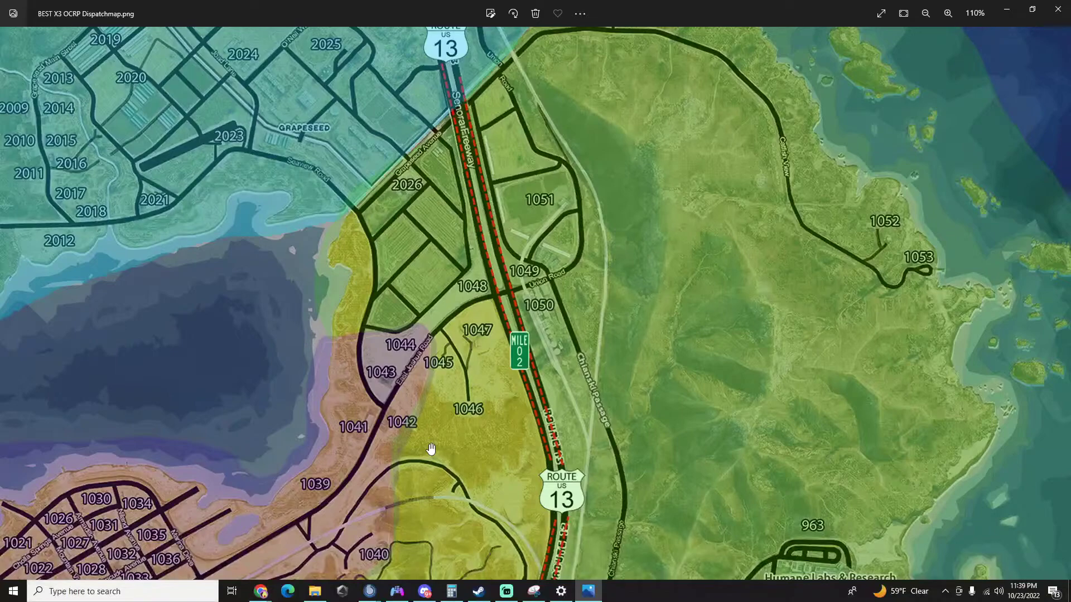
{"action": "left_click", "coordinate": [588, 591]}
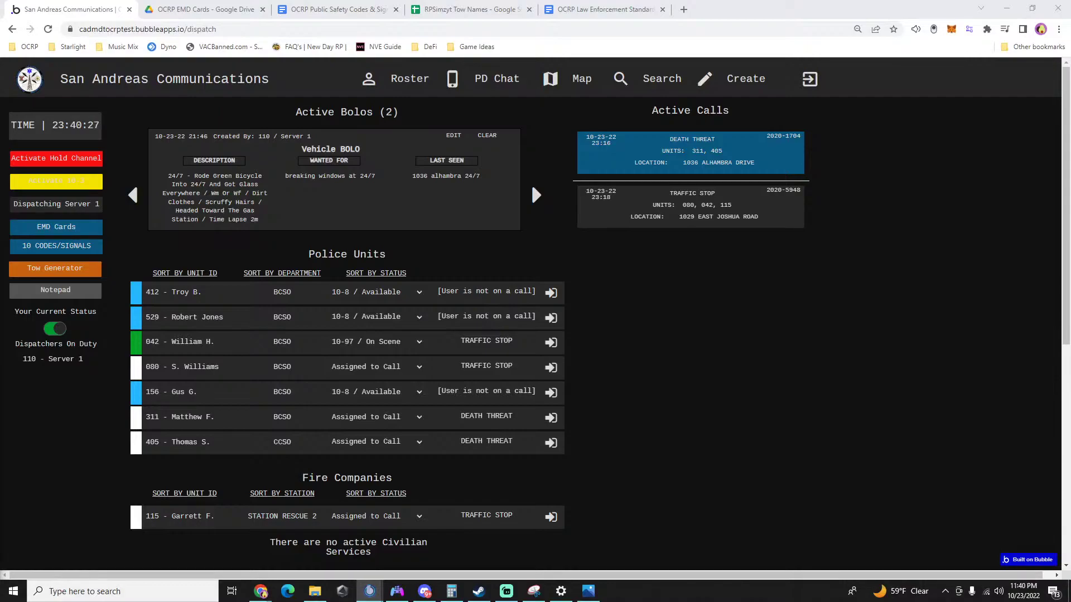
Remove unit 405 from the death threat call and return to the dispatch board.
{"action": "left_click", "coordinate": [700, 171]}
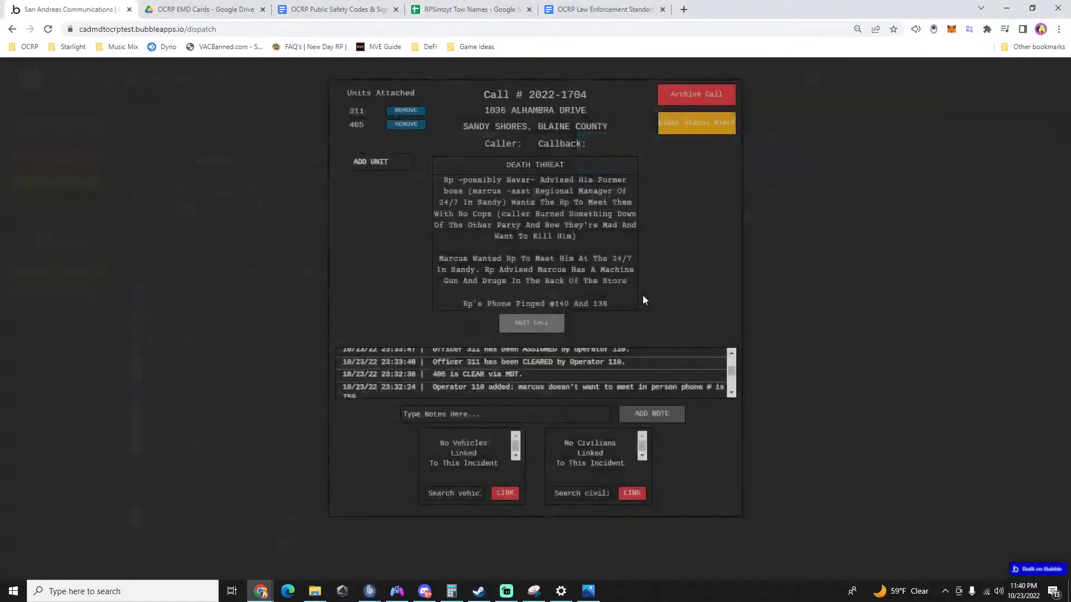
{"action": "left_click", "coordinate": [406, 124]}
{"action": "left_click", "coordinate": [914, 329]}
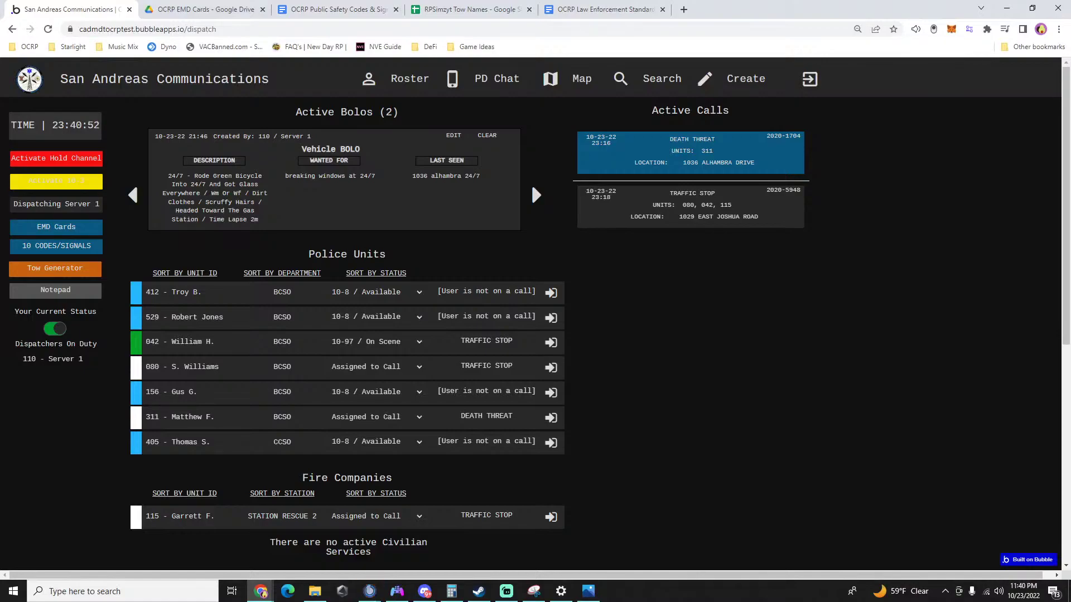
Open the death threat call and review its earlier log entries.
{"action": "key", "text": "alt+Tab"}
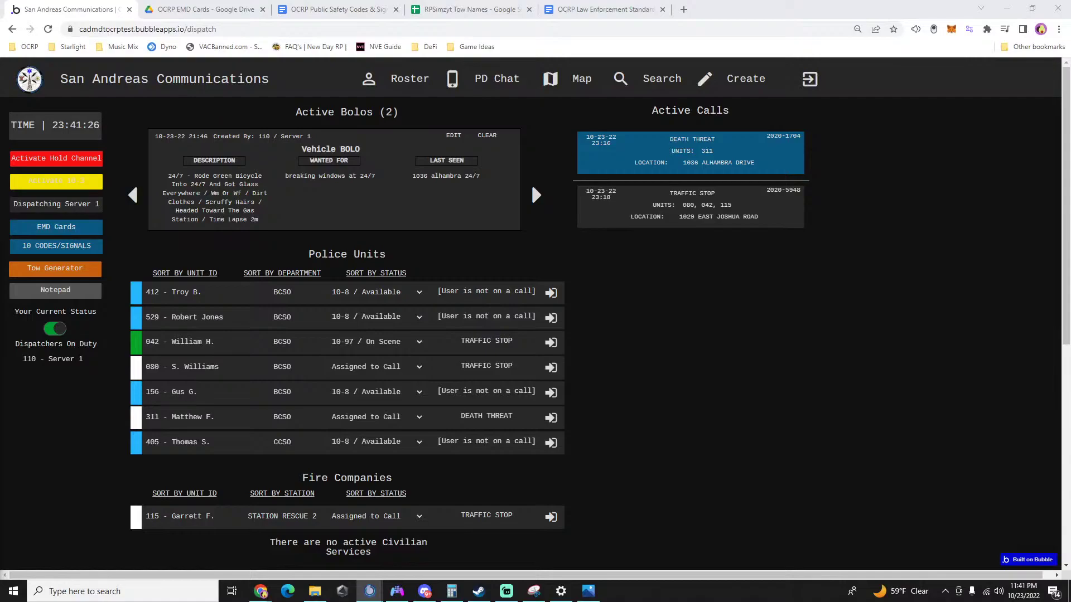
{"action": "left_click", "coordinate": [708, 162]}
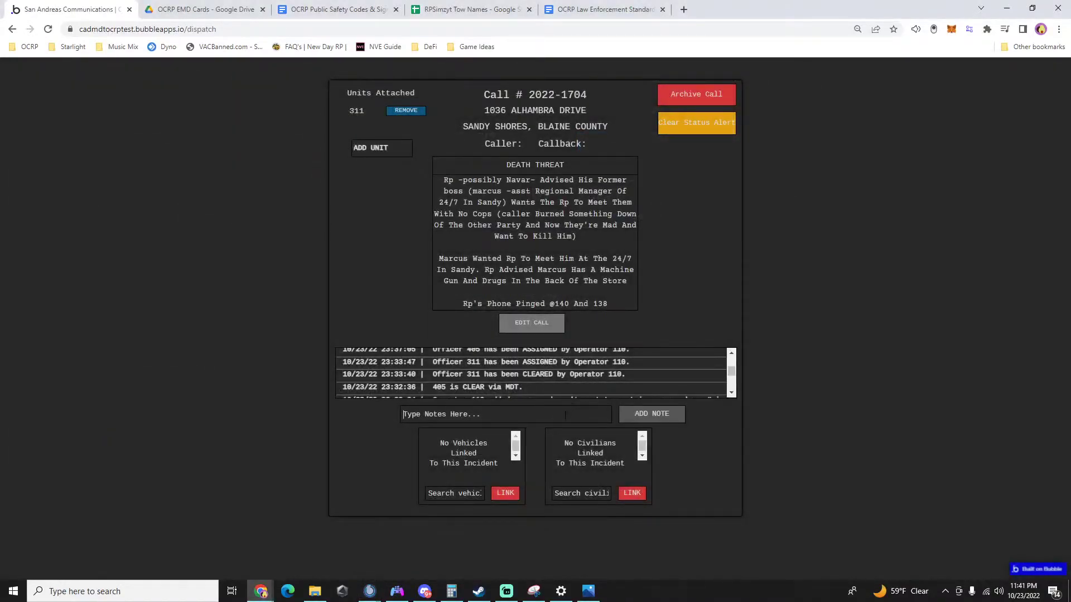
{"action": "left_click", "coordinate": [733, 394]}
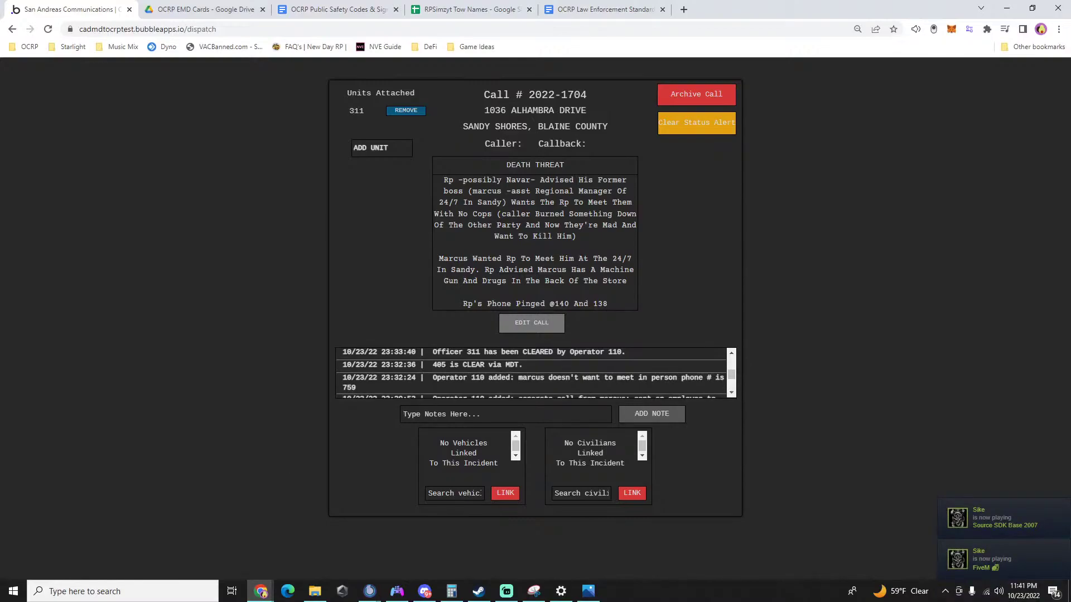
{"action": "key", "text": "alt+Tab"}
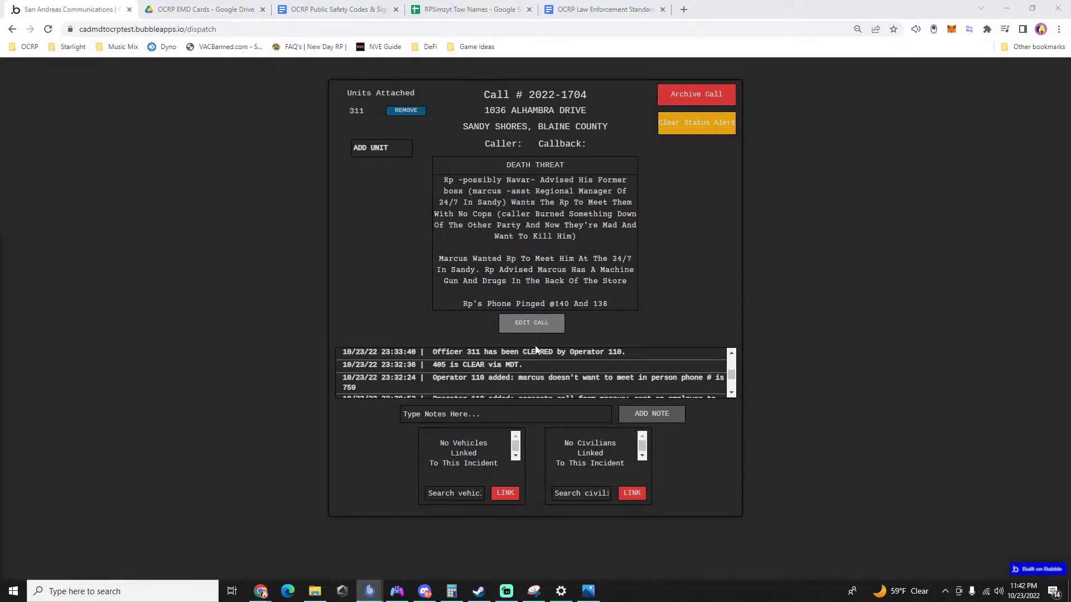
Draft a death threat call note from the manager: the suspect "is making death threats on the owner. is at 3030 at the 24/7".
{"action": "left_click", "coordinate": [483, 416]}
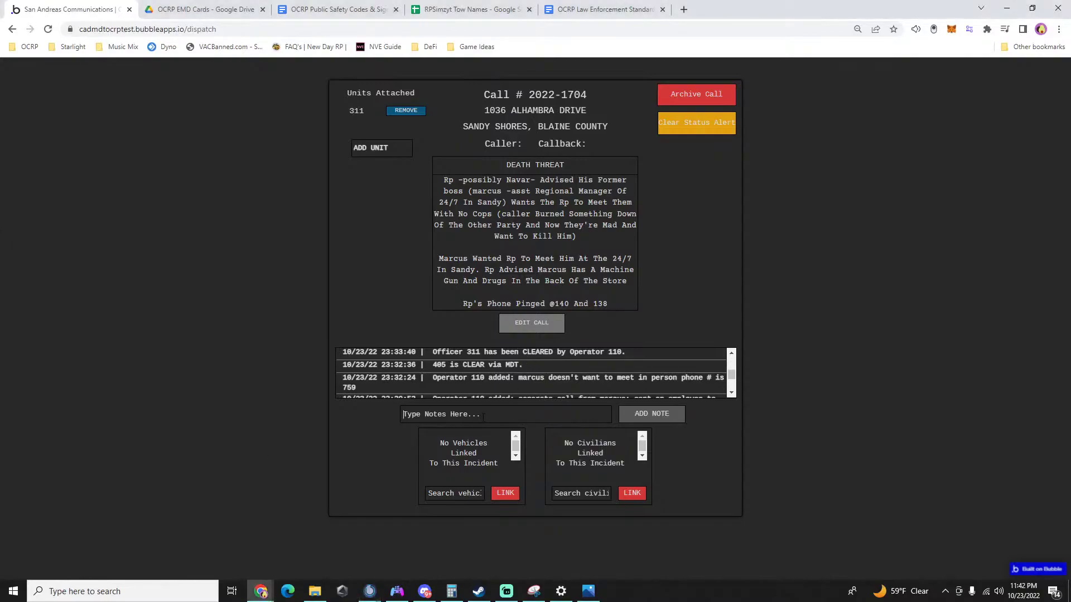
{"action": "type", "text": "marcus:"}
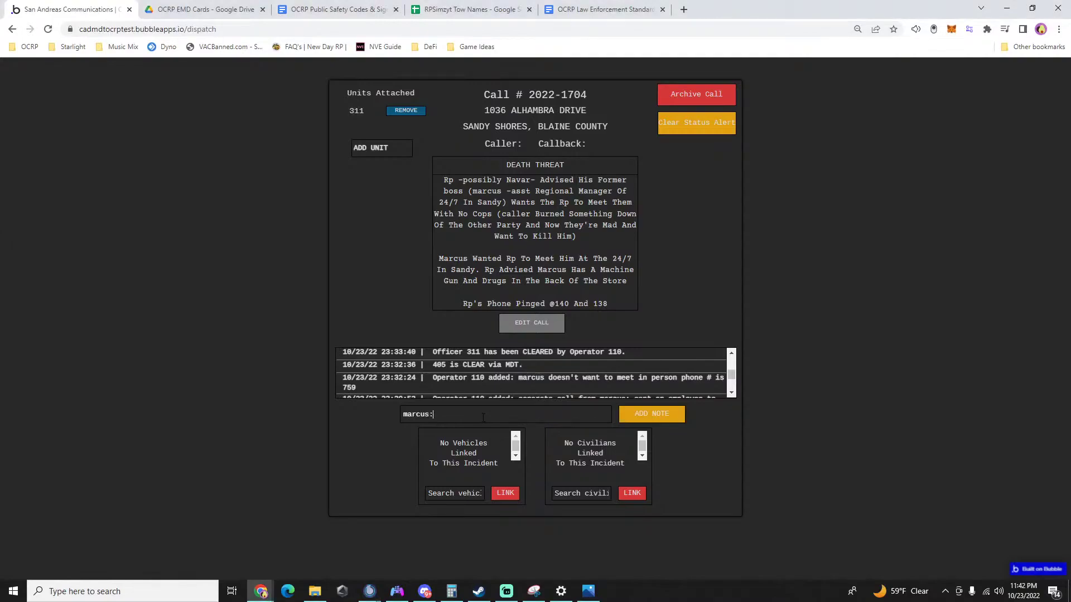
{"action": "type", "text": " raven"}
{"action": "type", "text": "is making death thret"}
{"action": "key", "text": "BackSpace"}
{"action": "type", "text": "ats"}
{"action": "key", "text": "BackSpace"}
{"action": "key", "text": "BackSpace"}
{"action": "key", "text": "BackSpace"}
{"action": "type", "text": "eats on the owner"}
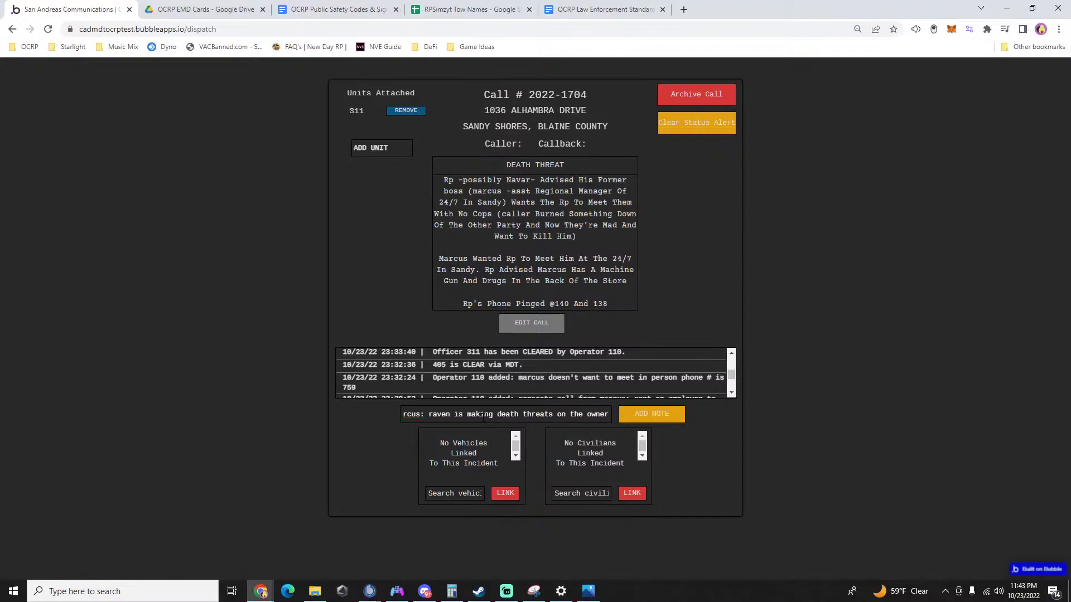
{"action": "type", "text": ". is "}
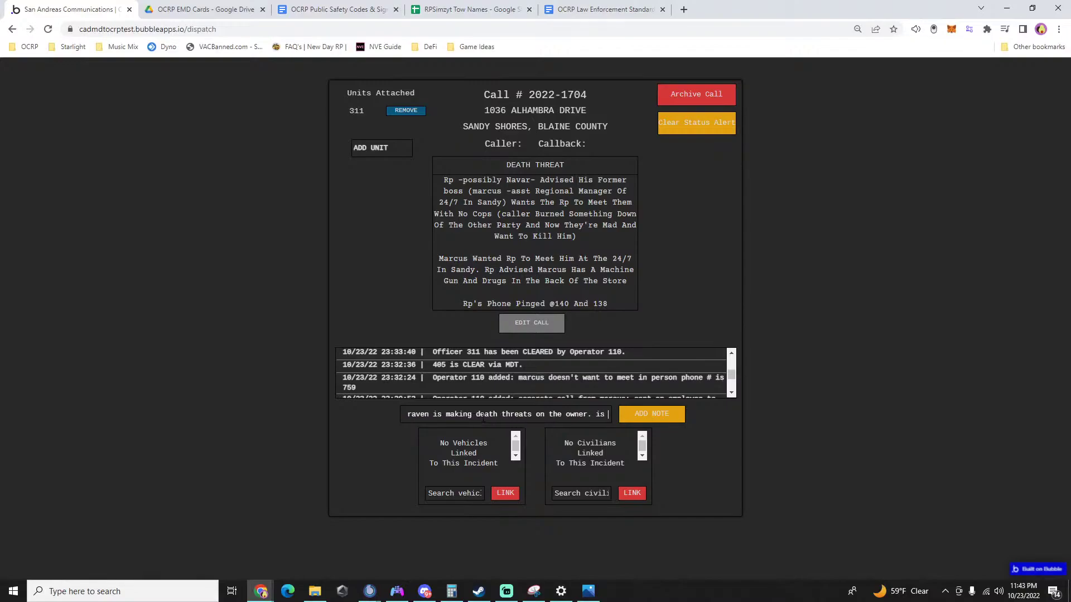
{"action": "type", "text": "at 3030 at the "}
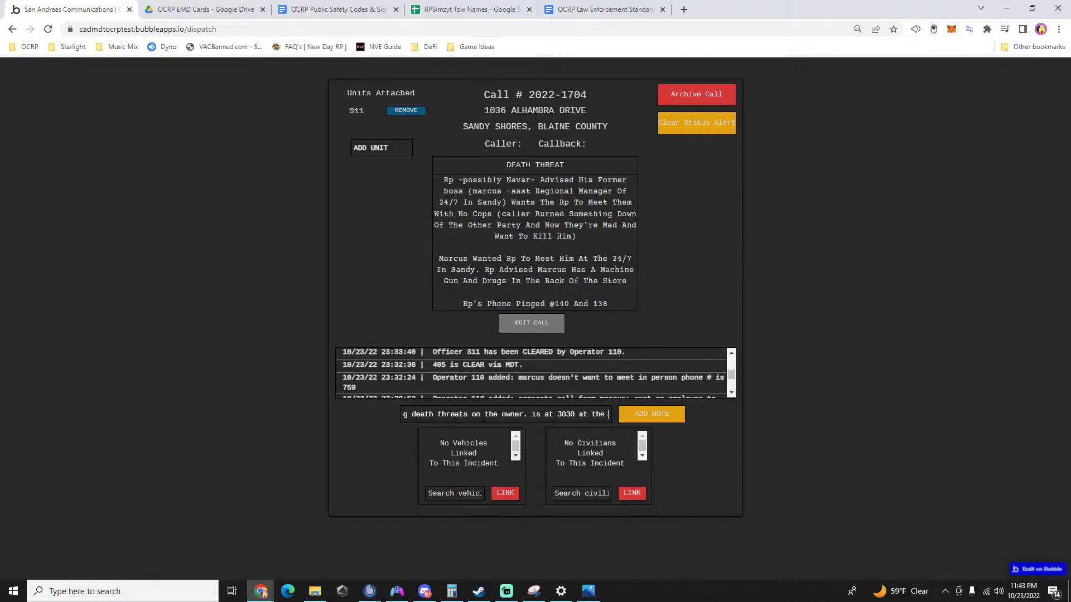
{"action": "type", "text": "24/7"}
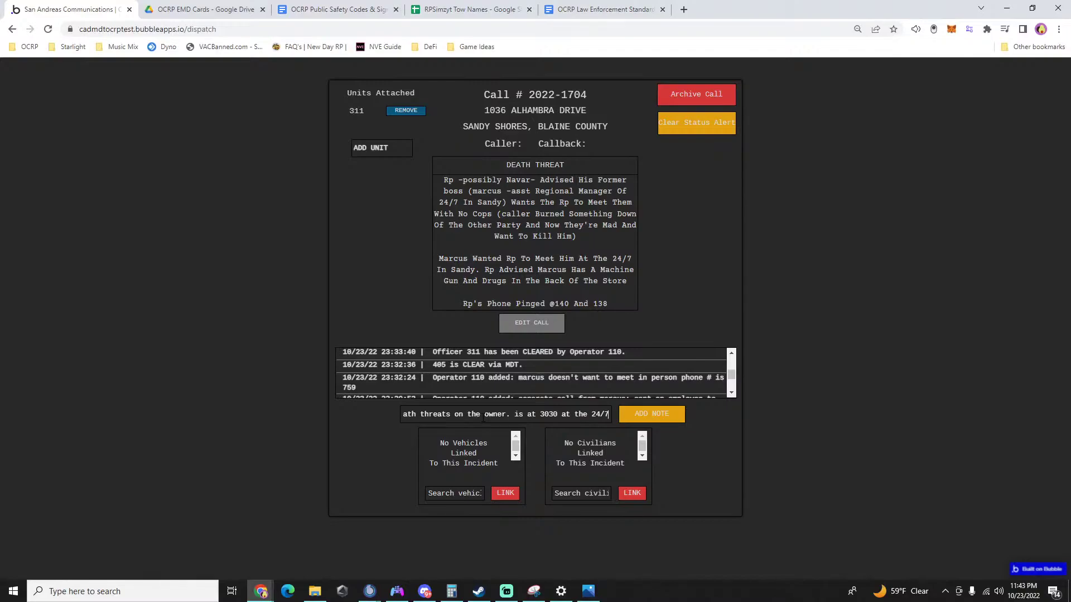
Finish the note by adding that the suspect is threatening "boom goes the dynamite" and log it on the death threat call.
{"action": "type", "text": "- rave"}
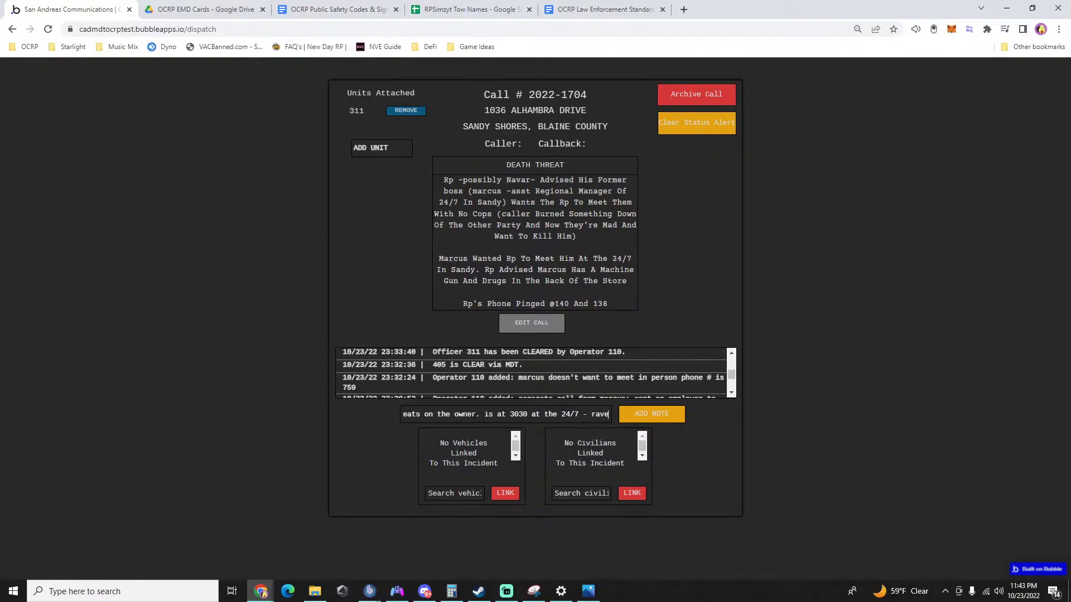
{"action": "type", "text": "n is threat"}
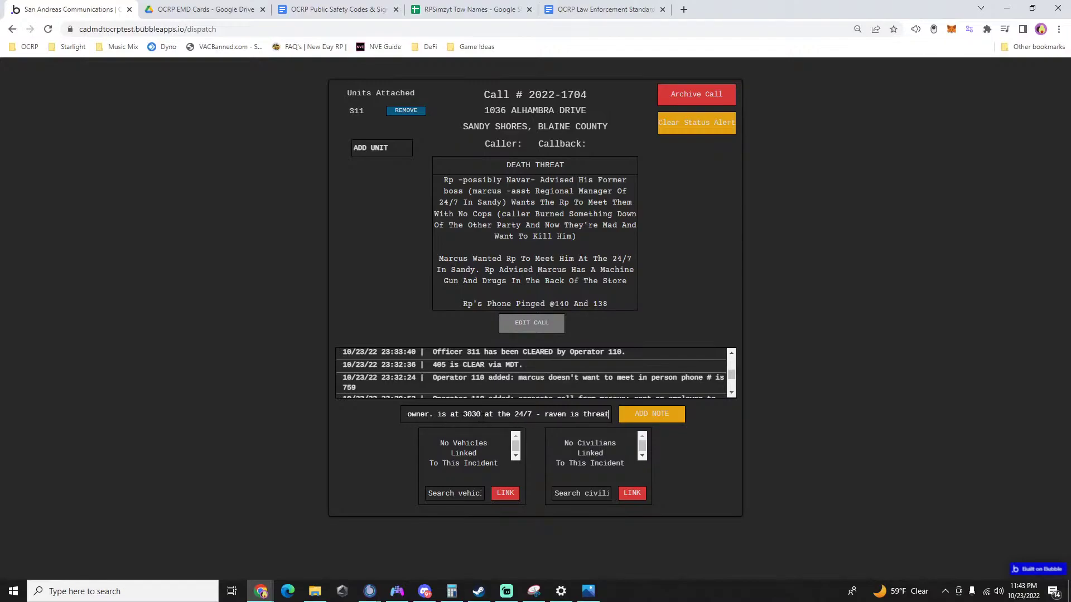
{"action": "key", "text": "BackSpace"}
{"action": "key", "text": "BackSpace"}
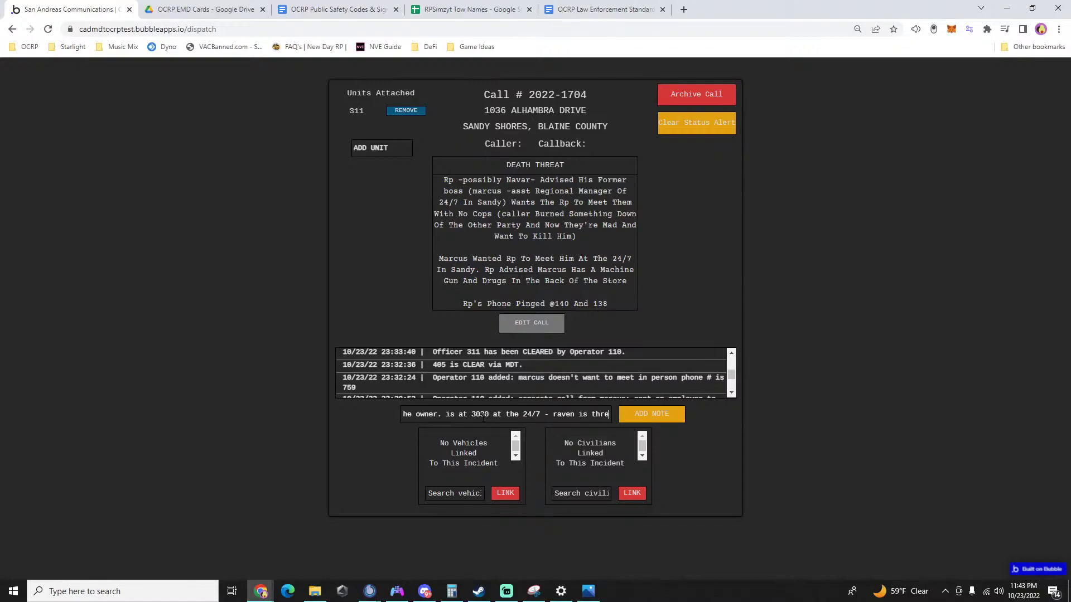
{"action": "type", "text": "atening "}
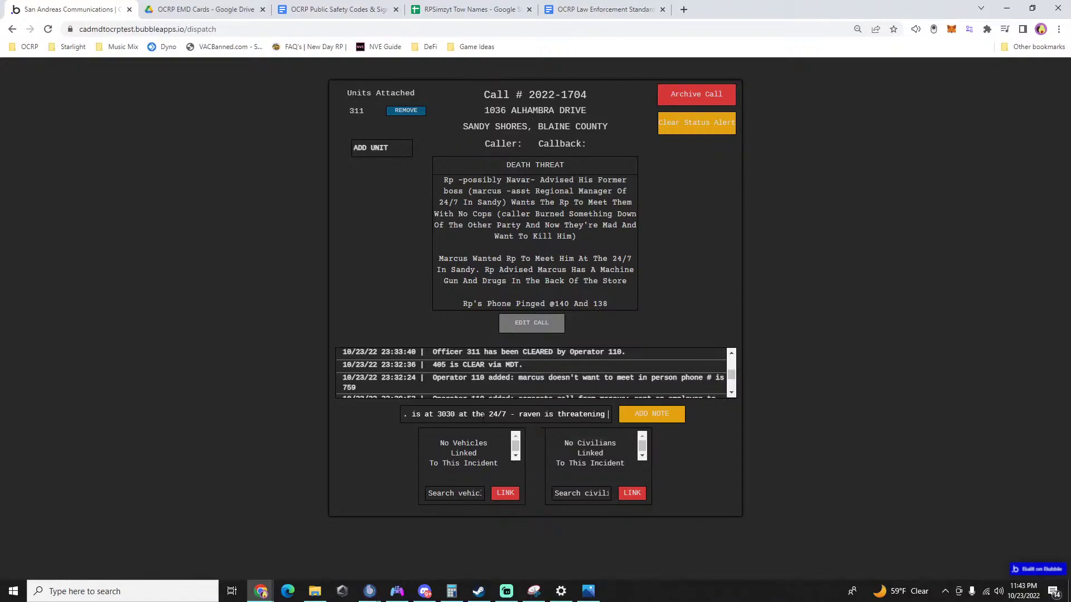
{"action": "type", "text": "\"boom goes t"}
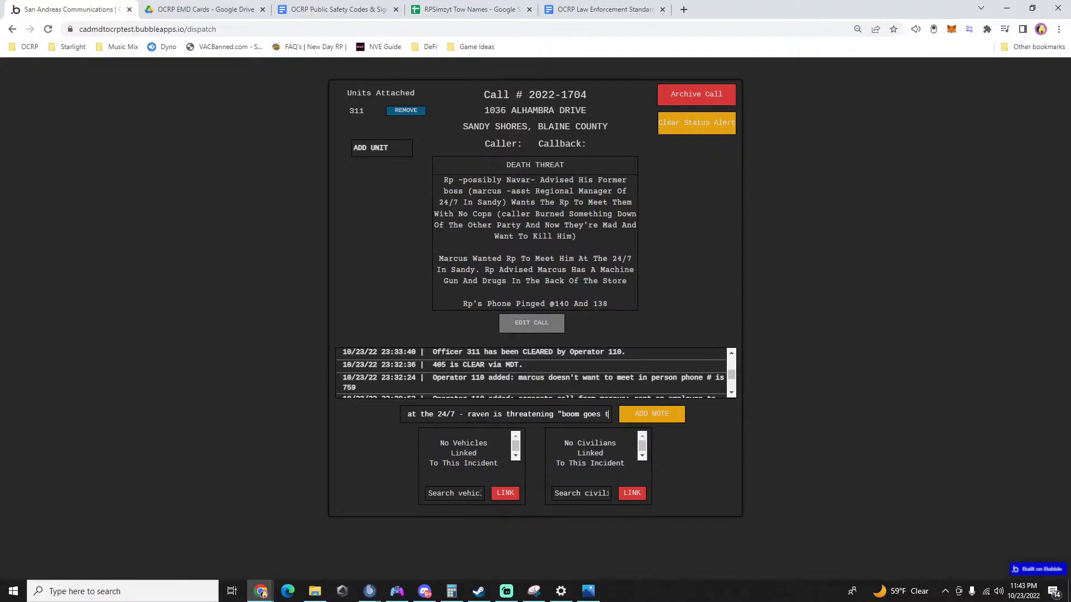
{"action": "type", "text": "he dynamite"}
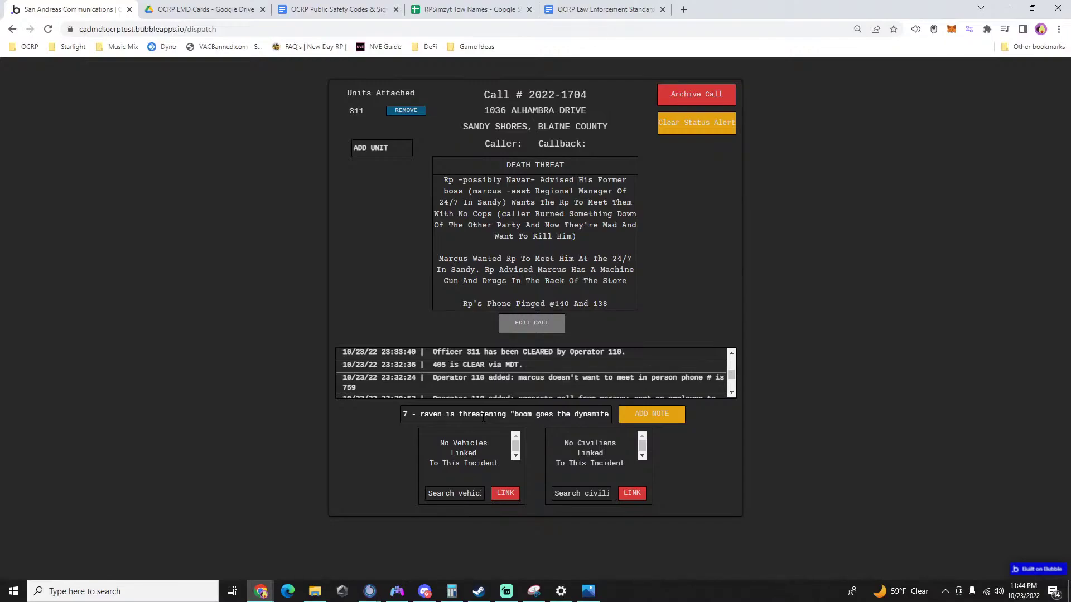
{"action": "type", "text": "\""}
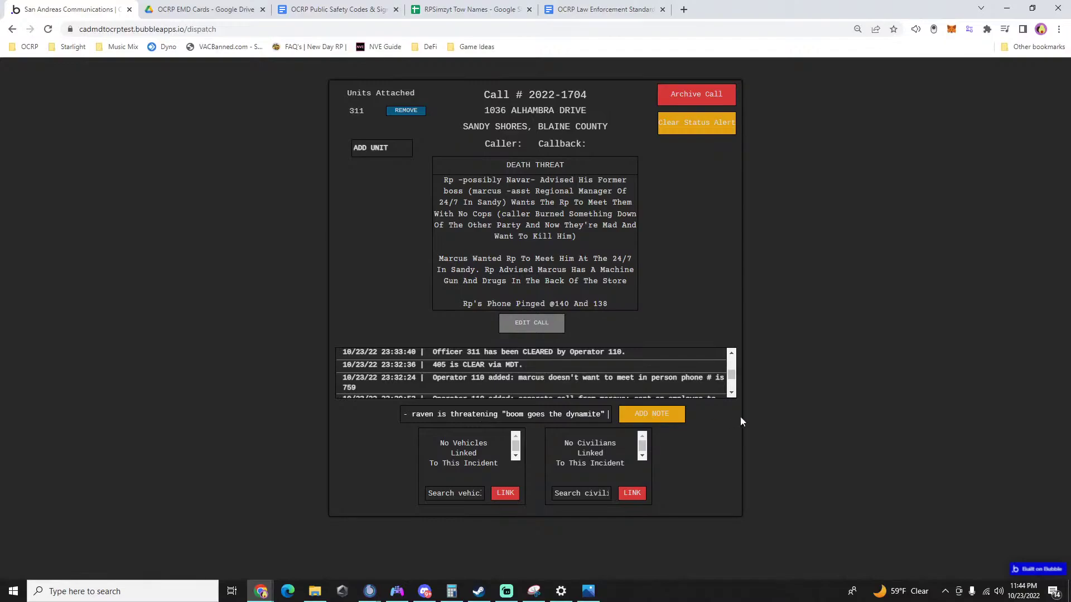
{"action": "left_click", "coordinate": [650, 420]}
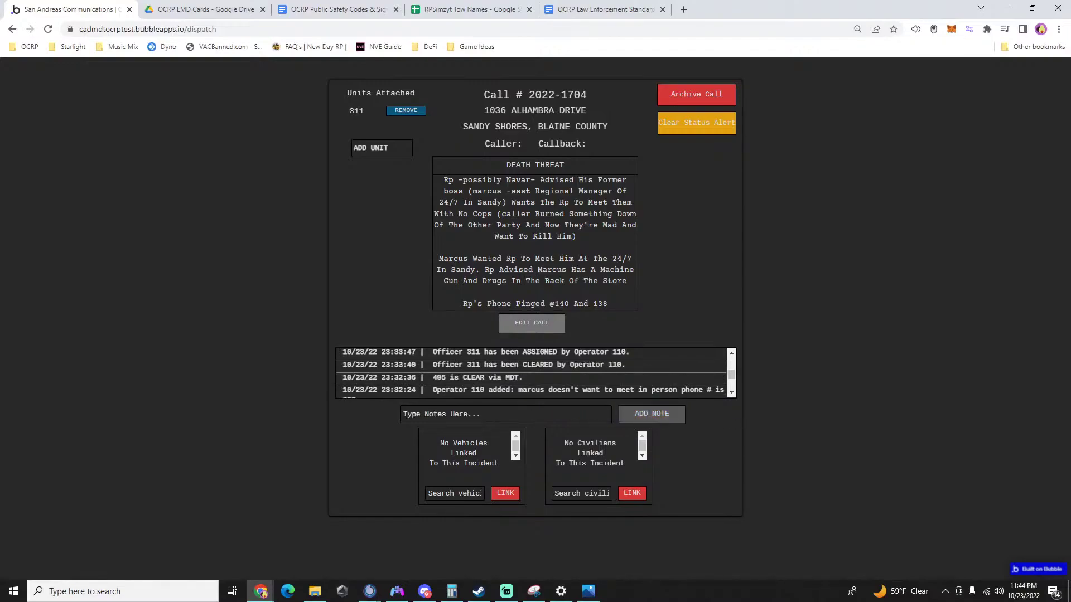
Leave the death threat call, review the traffic stop call's earlier log entries and return to the dispatch board.
{"action": "key", "text": "alt+Tab"}
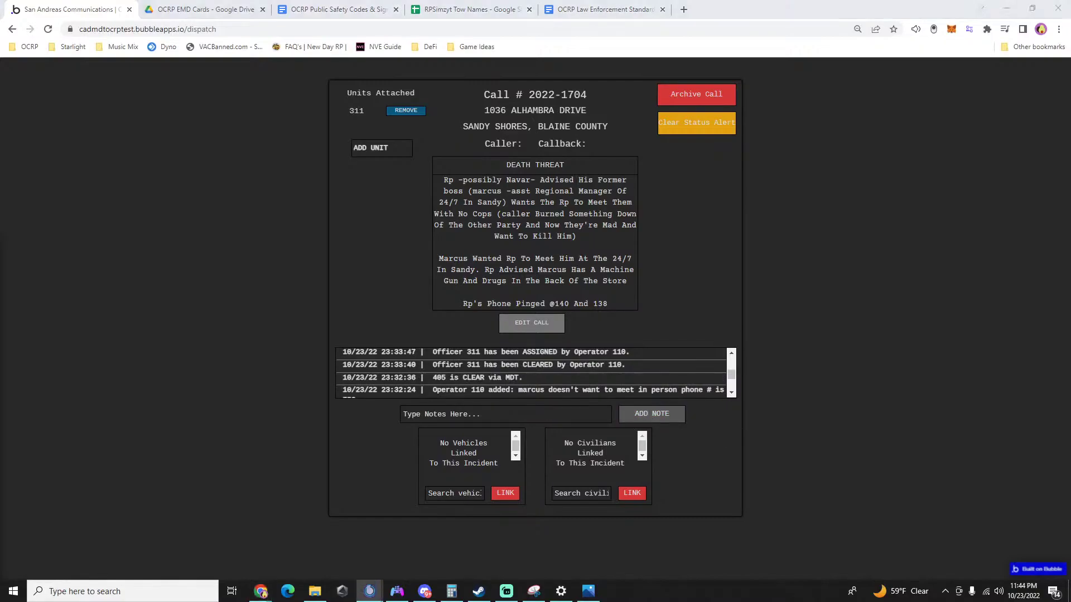
{"action": "left_click", "coordinate": [924, 382]}
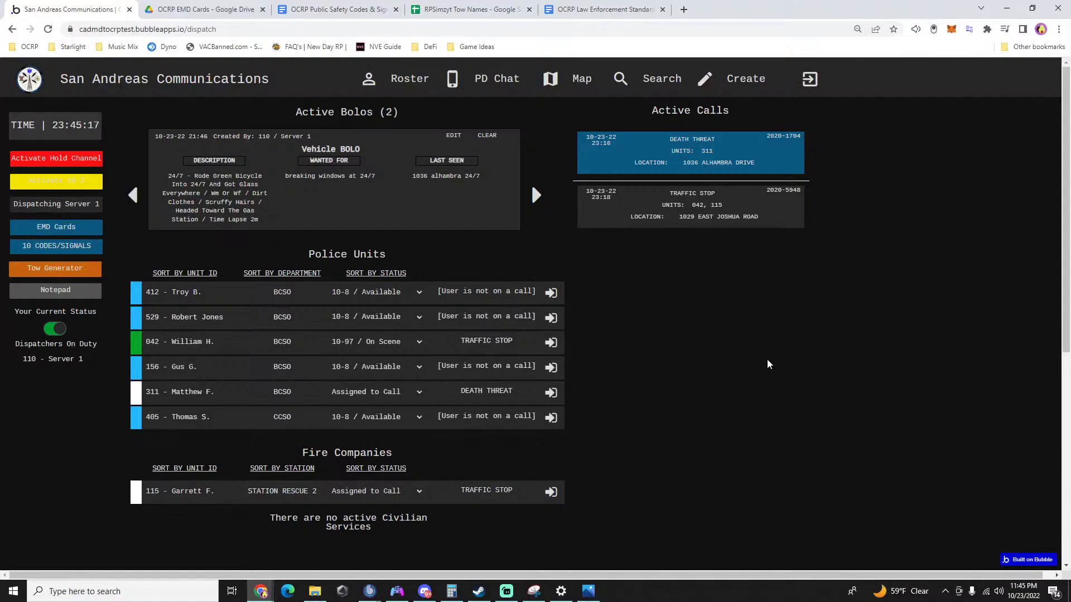
{"action": "left_click", "coordinate": [672, 220]}
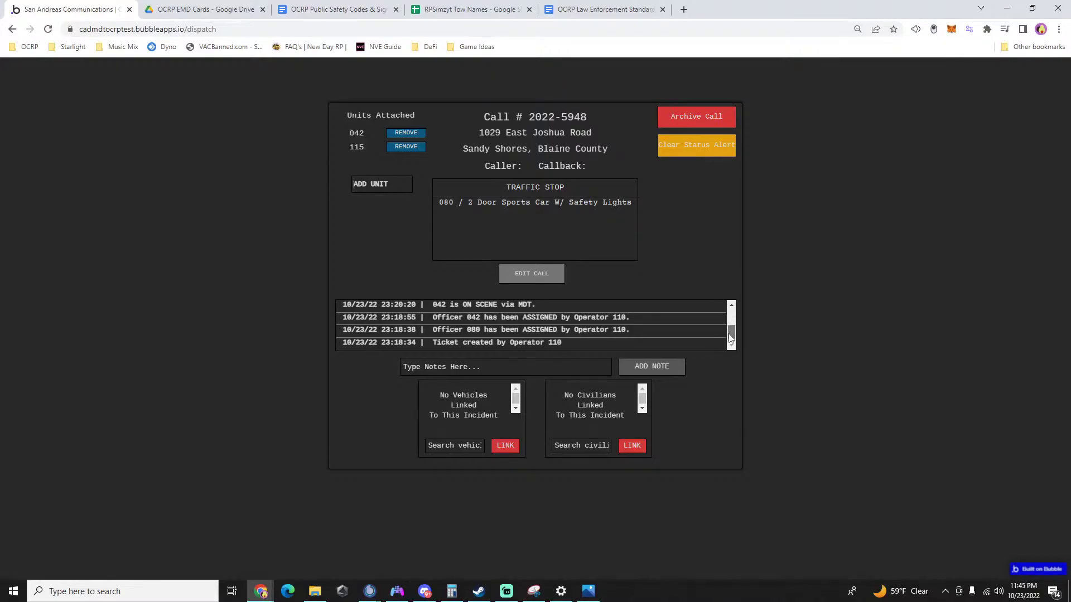
{"action": "left_click", "coordinate": [829, 338]}
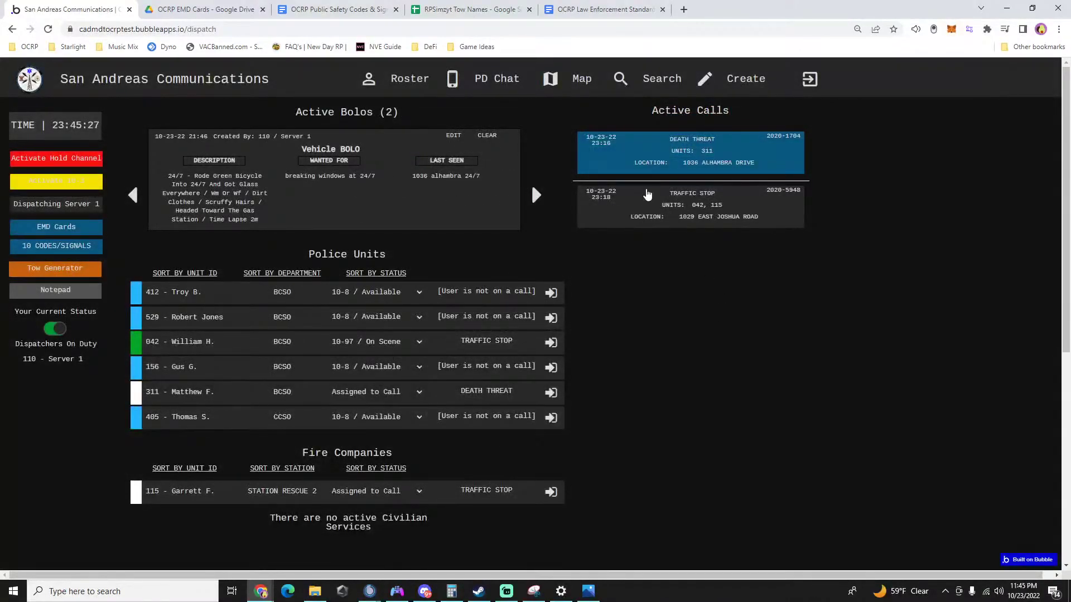
Open the death threat call and review its log from the newest note back to the earlier unit assignments.
{"action": "left_click", "coordinate": [656, 163]}
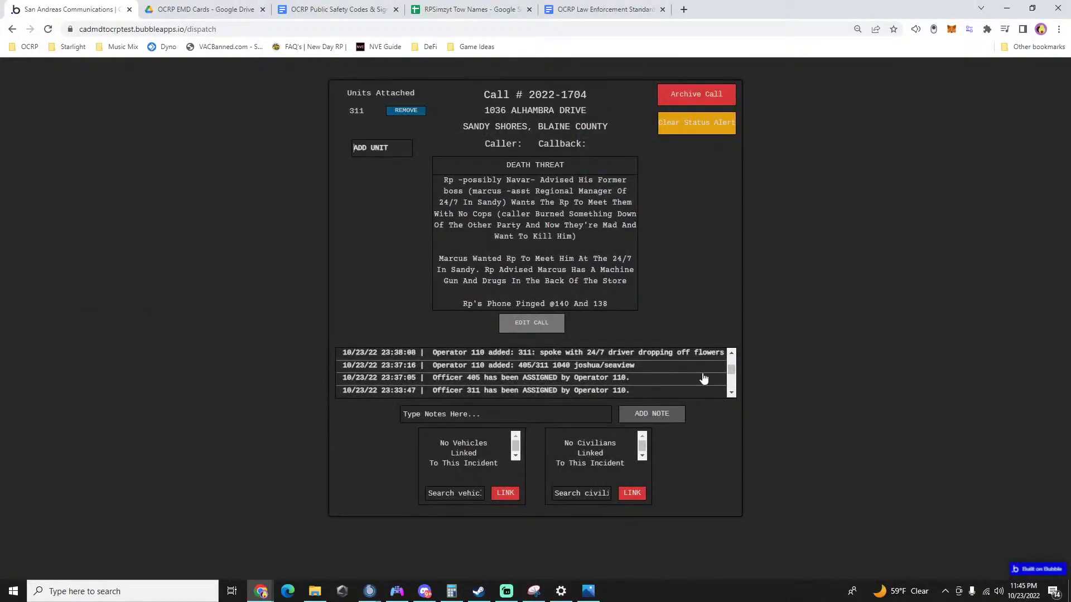
{"action": "left_click_drag", "start_coordinate": [731, 369], "coordinate": [732, 354]}
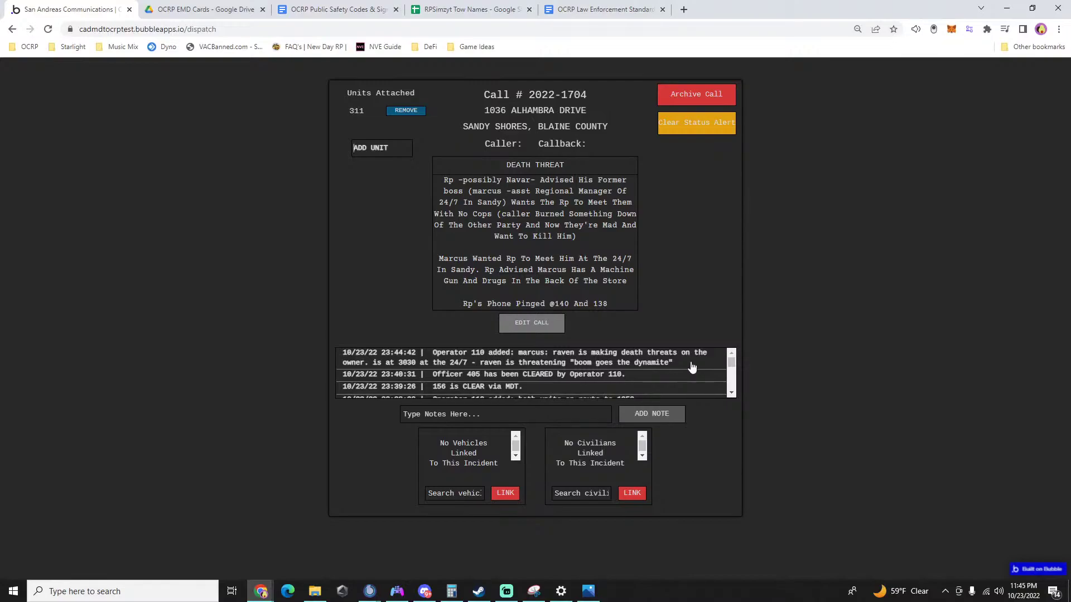
{"action": "left_click", "coordinate": [731, 394]}
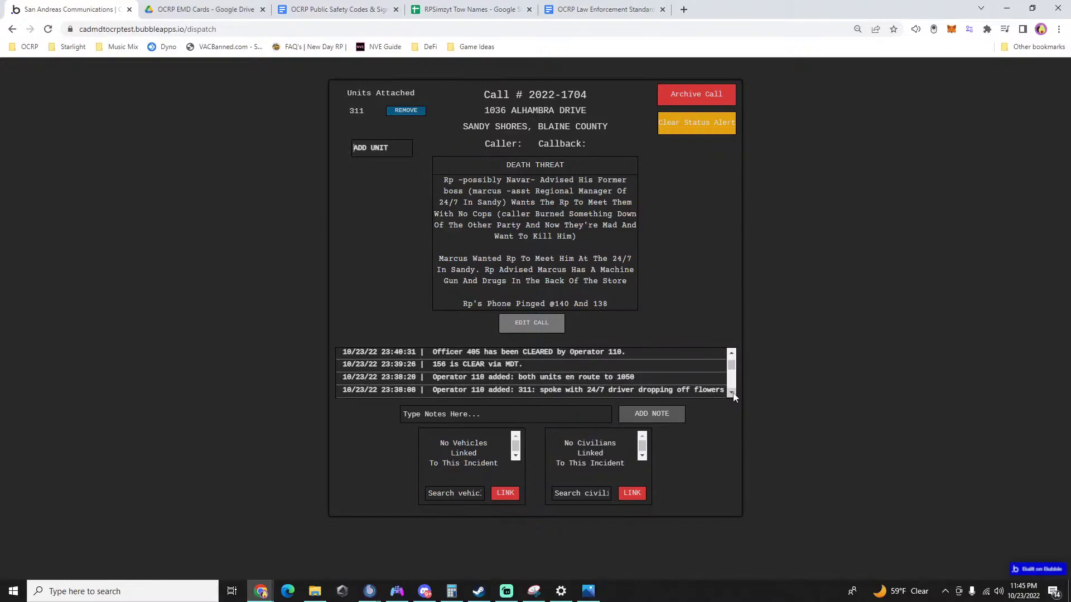
{"action": "left_click", "coordinate": [731, 393]}
{"action": "left_click", "coordinate": [731, 394]}
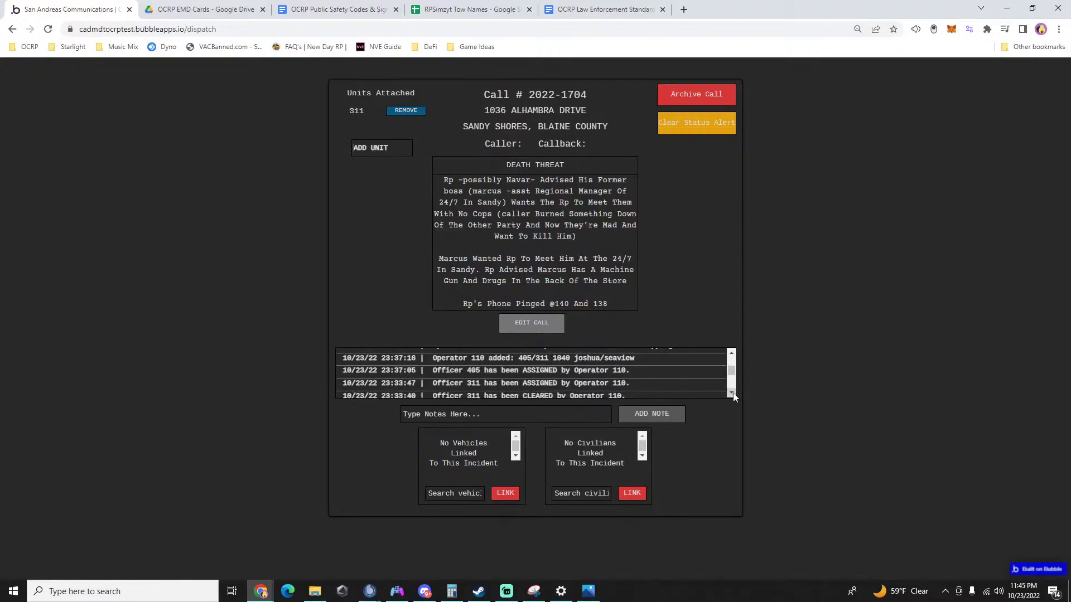
{"action": "left_click", "coordinate": [731, 354]}
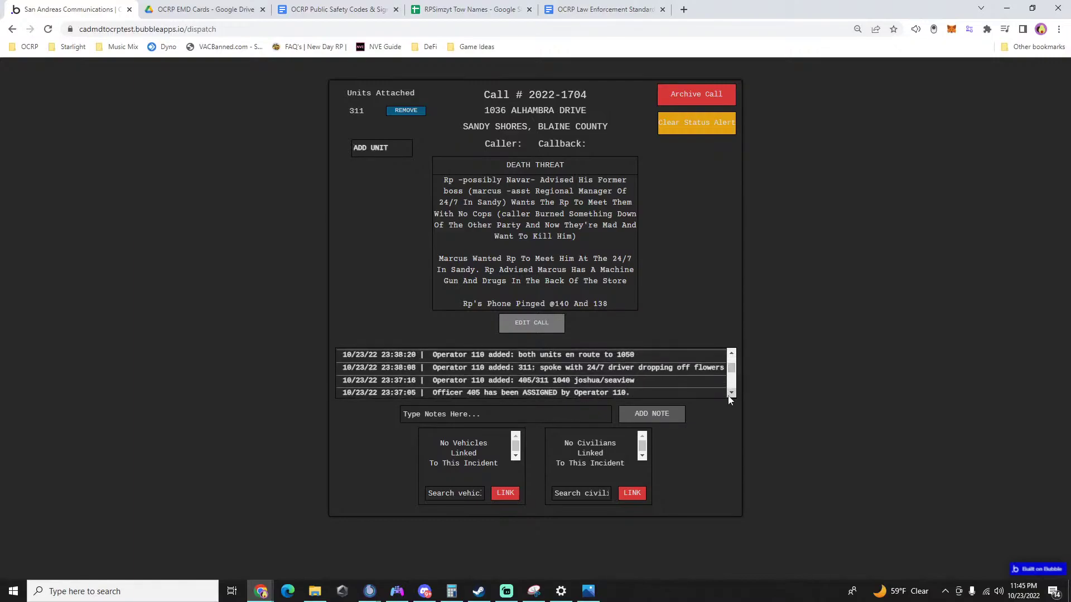
{"action": "left_click", "coordinate": [731, 355]}
{"action": "left_click", "coordinate": [730, 355]}
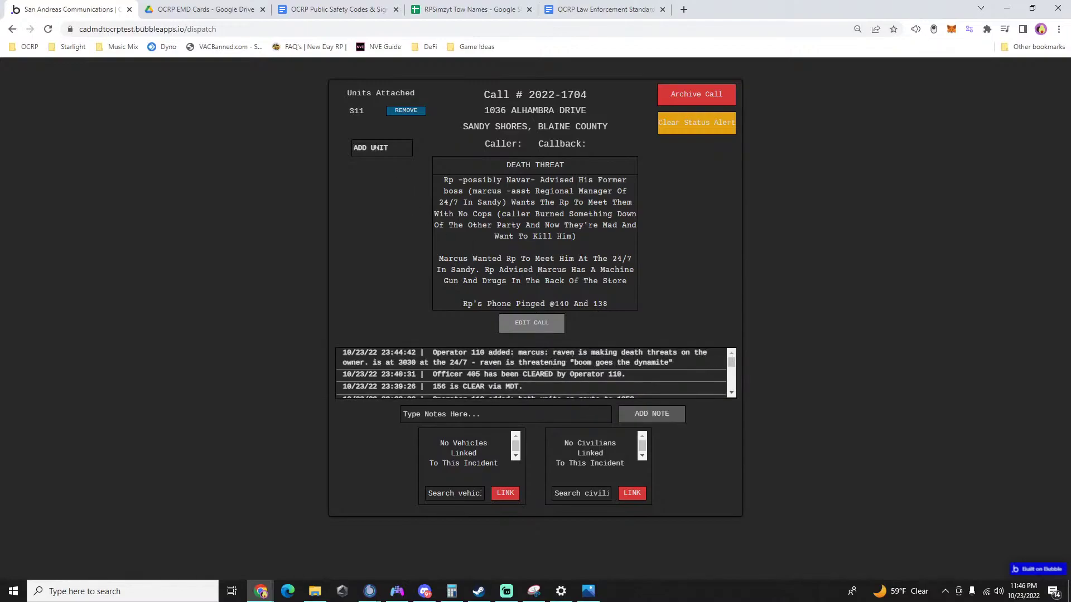
Assign unit 405 to the death threat call and return to the dispatch board.
{"action": "type", "text": "405"}
{"action": "left_click", "coordinate": [374, 174]}
{"action": "left_click", "coordinate": [838, 333]}
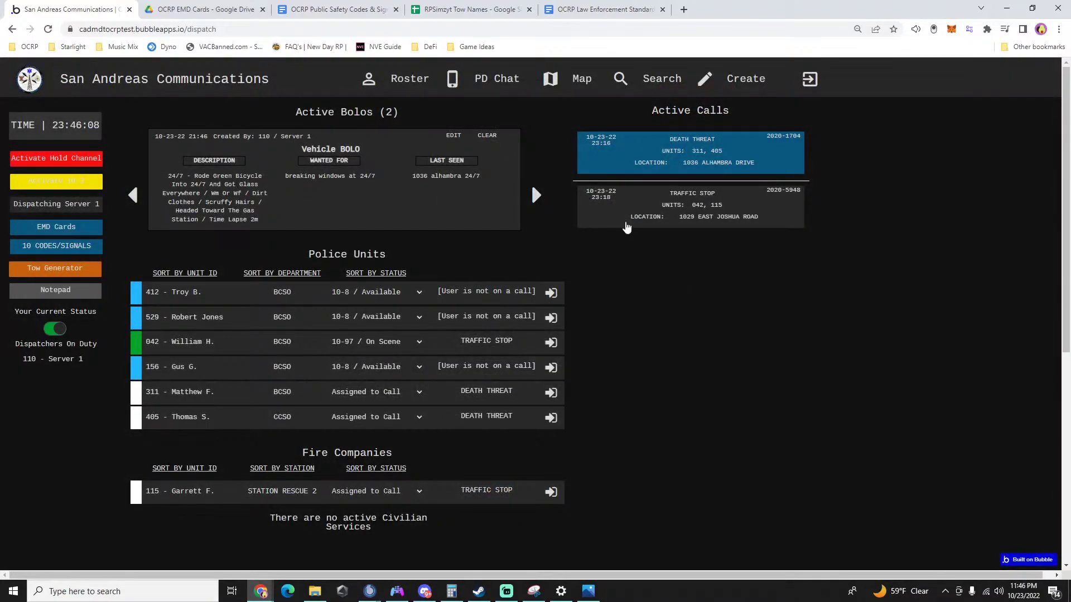
Assign unit 412 to the traffic stop at 1029 East Joshua Road and return to the dispatch board.
{"action": "left_click", "coordinate": [728, 208]}
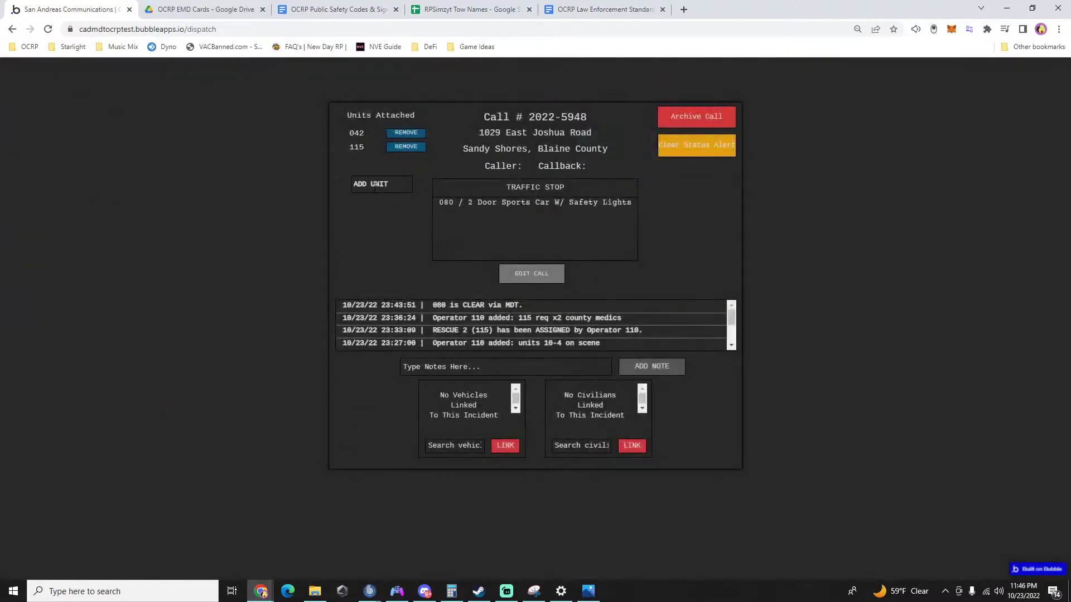
{"action": "left_click", "coordinate": [374, 185]}
{"action": "type", "text": "412"}
{"action": "left_click", "coordinate": [378, 208]}
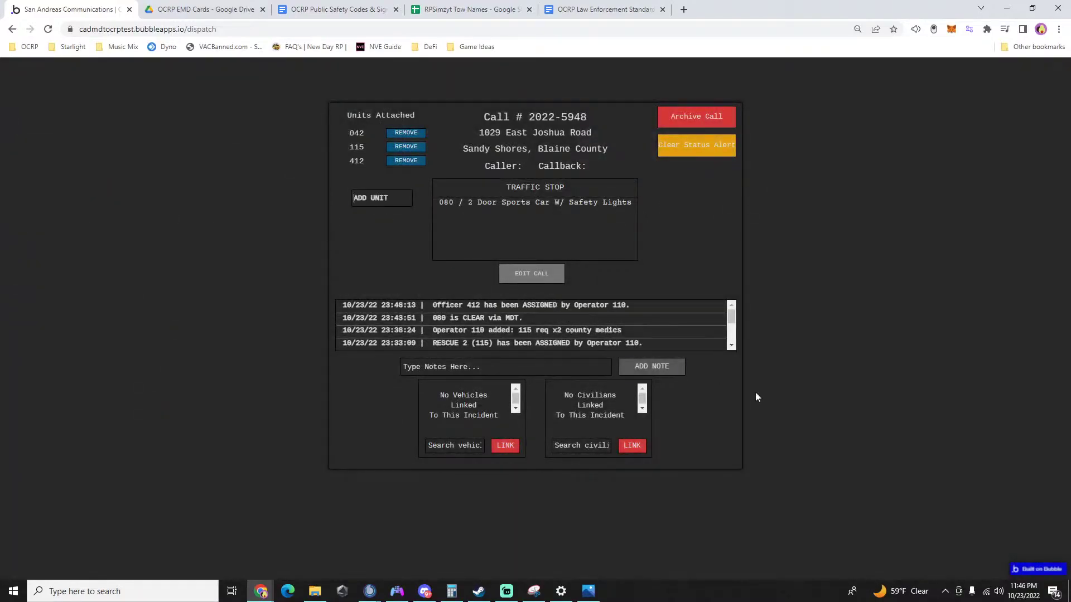
{"action": "left_click", "coordinate": [757, 396]}
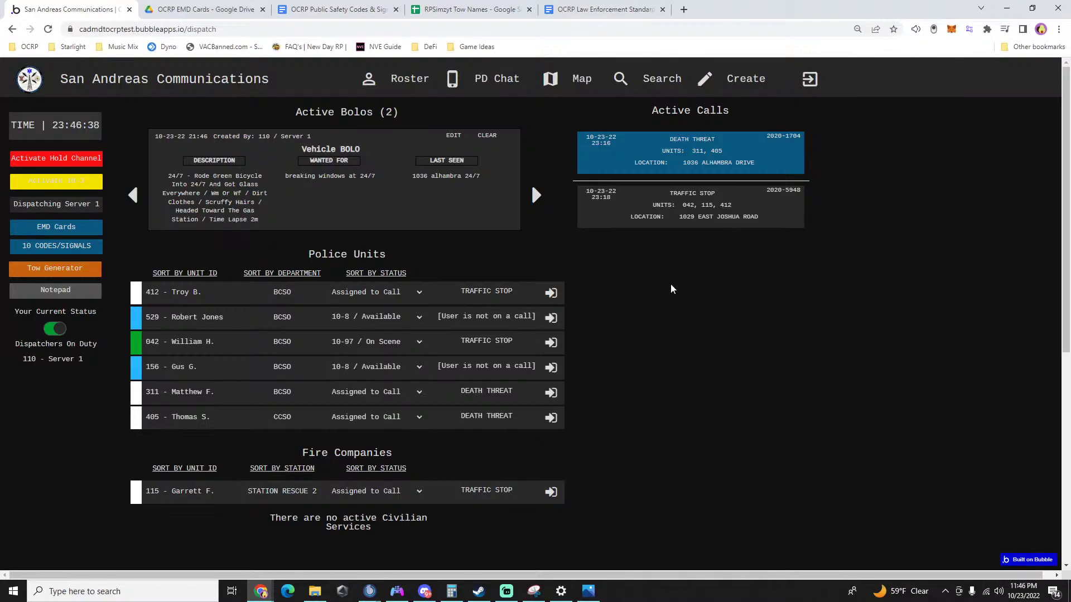
Remove unit 412 from the traffic stop call and return to the dispatch board.
{"action": "left_click", "coordinate": [659, 216]}
{"action": "left_click", "coordinate": [403, 161]}
{"action": "left_click", "coordinate": [800, 327]}
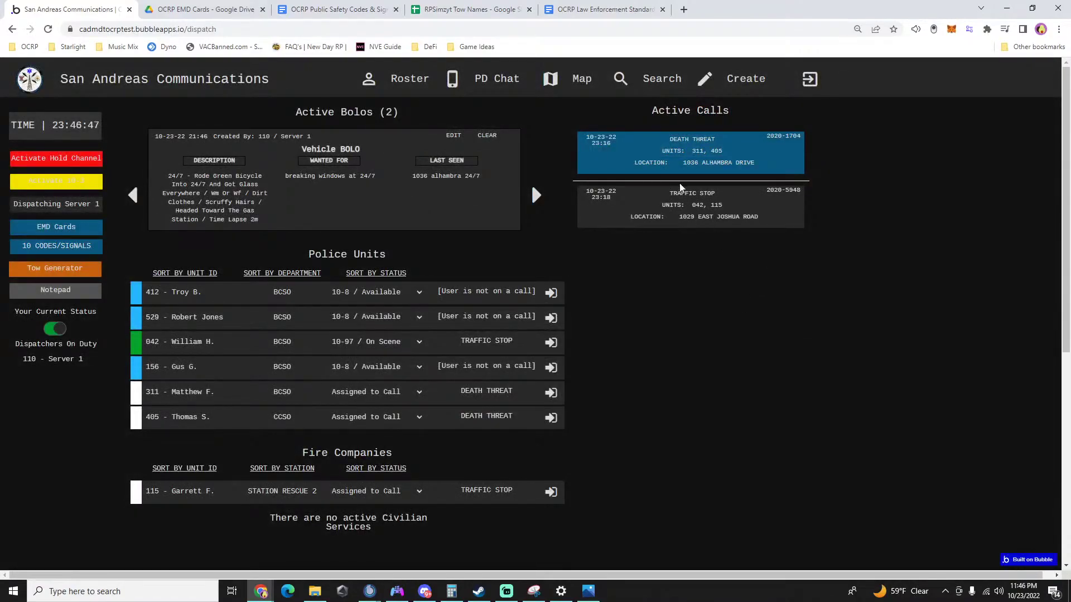
{"action": "left_click", "coordinate": [667, 167]}
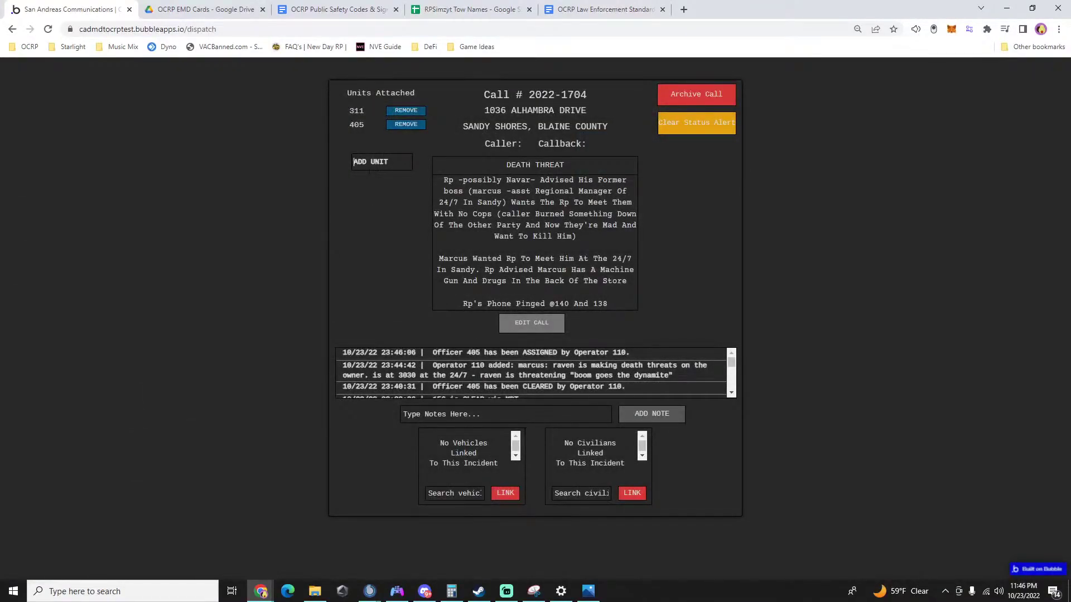
{"action": "type", "text": "412"}
{"action": "left_click", "coordinate": [387, 184]}
{"action": "left_click", "coordinate": [840, 354]}
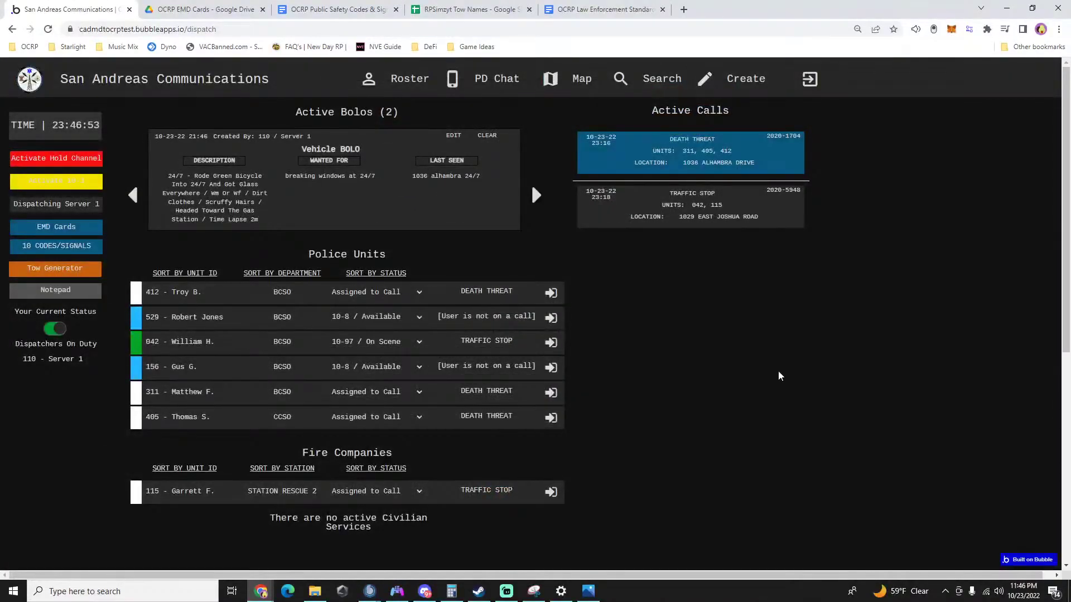
Remove fire unit 115 from the traffic stop call and return to the dispatch board.
{"action": "left_click", "coordinate": [692, 217]}
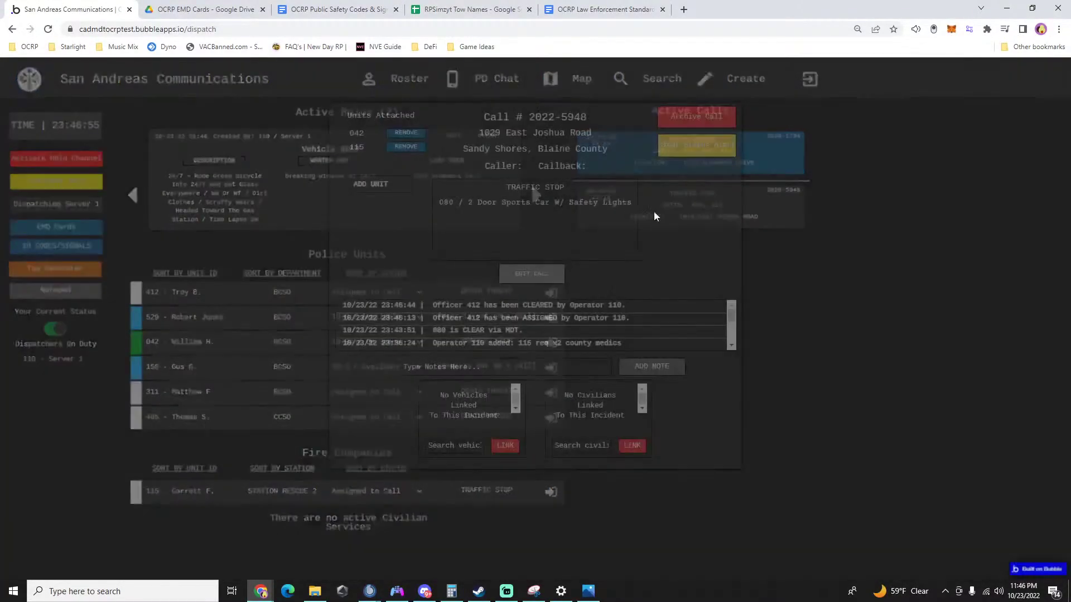
{"action": "left_click", "coordinate": [401, 147]}
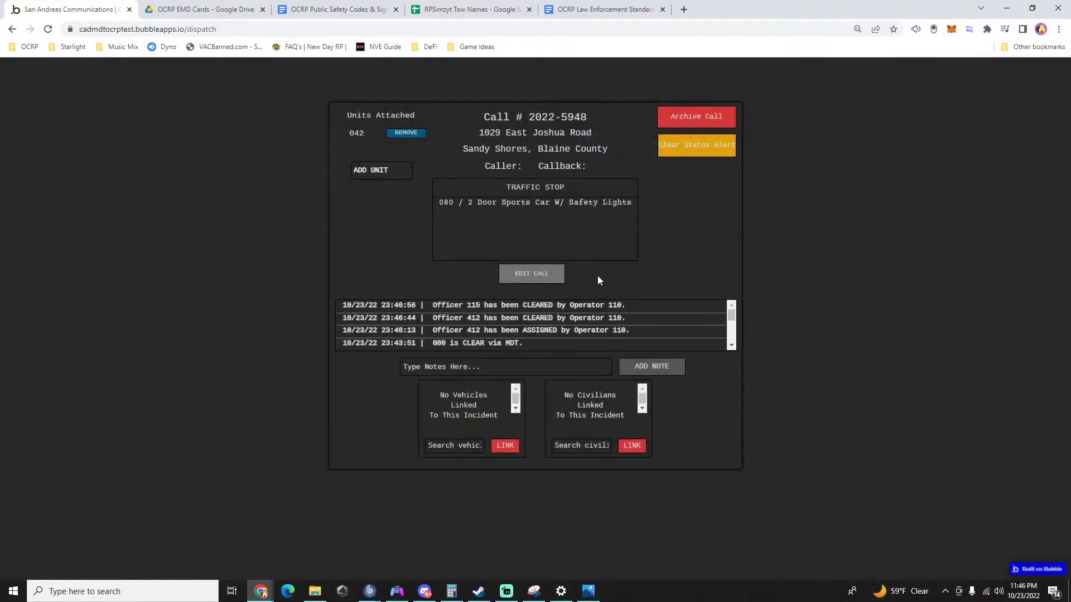
{"action": "left_click", "coordinate": [837, 376]}
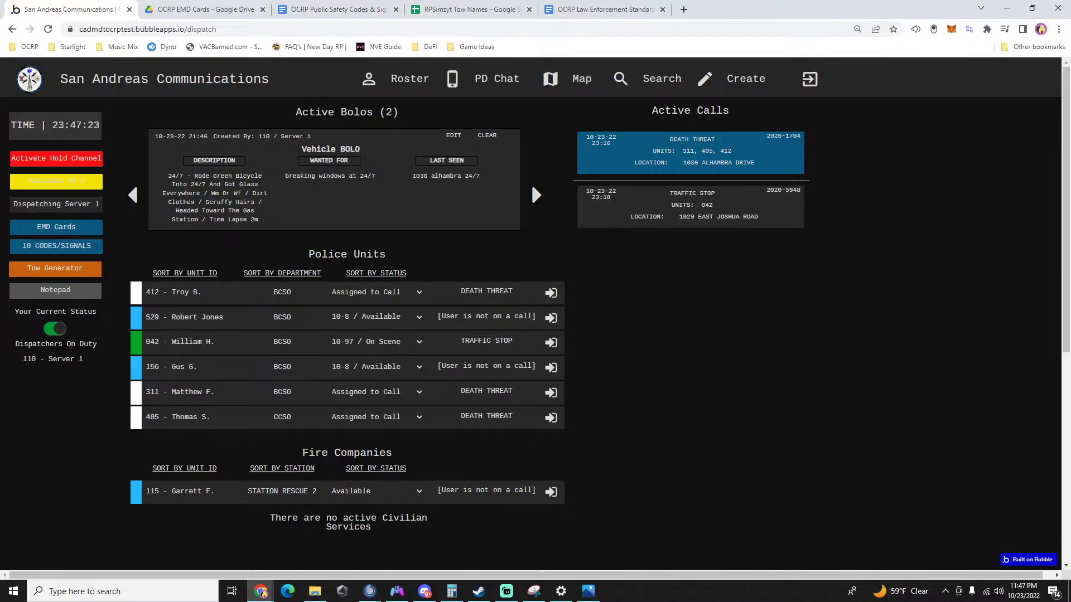
{"action": "key", "text": "alt+Tab"}
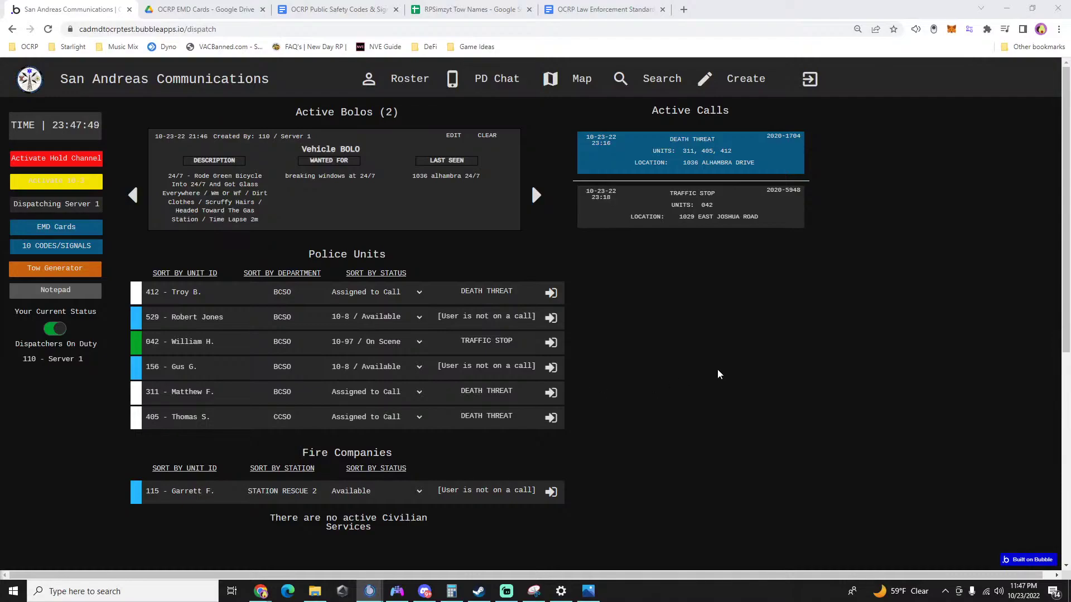
Assign fire unit 115 to the death threat call at 1036 Alhambra Drive and return to the dispatch board.
{"action": "left_click", "coordinate": [679, 160]}
{"action": "left_click", "coordinate": [384, 177]}
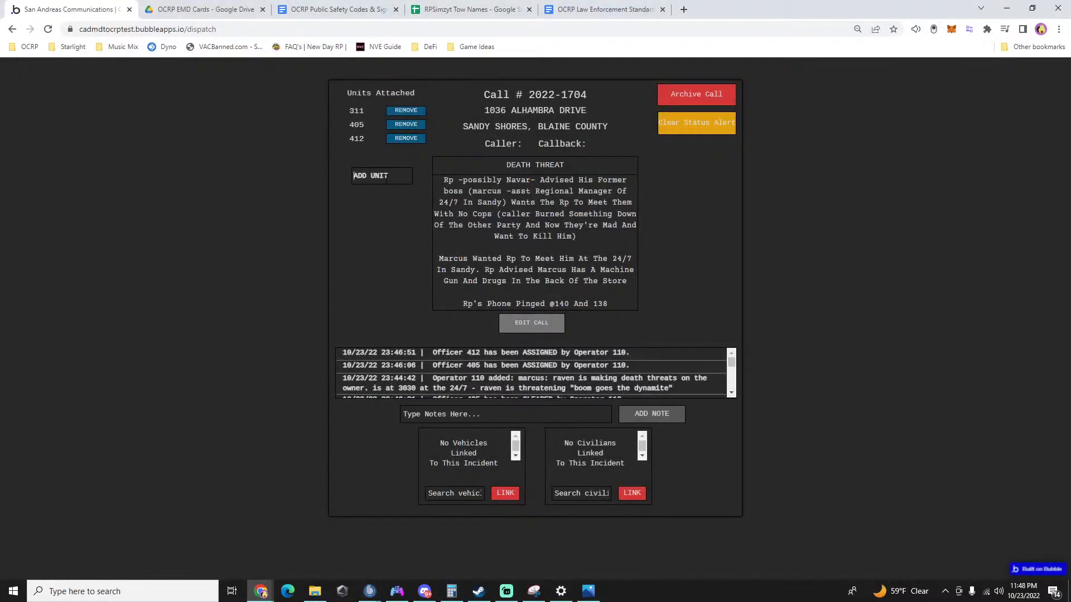
{"action": "type", "text": "115"}
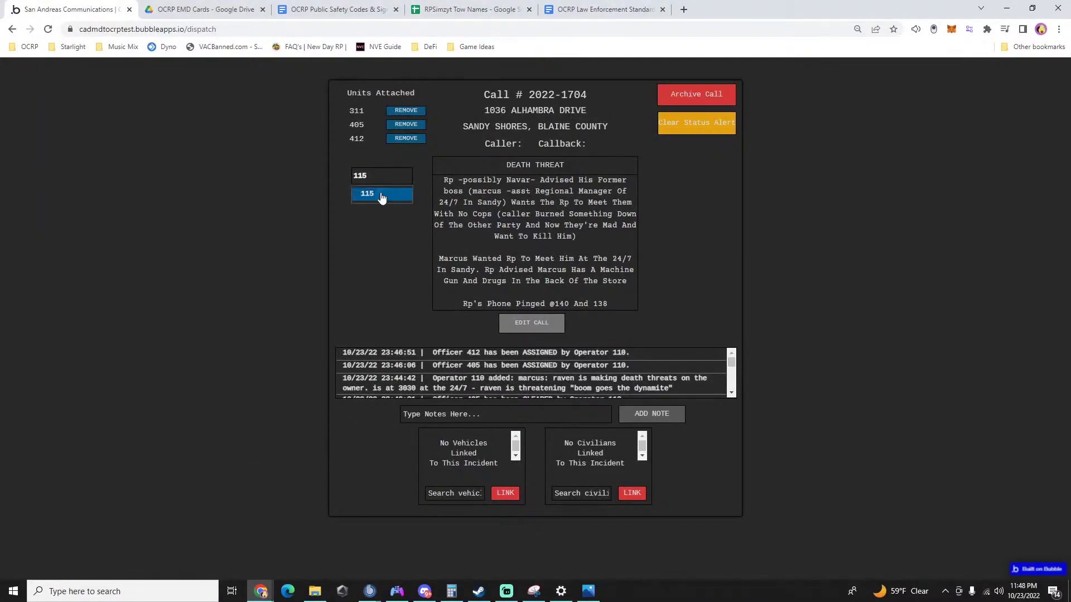
{"action": "left_click", "coordinate": [382, 195]}
{"action": "left_click", "coordinate": [875, 337]}
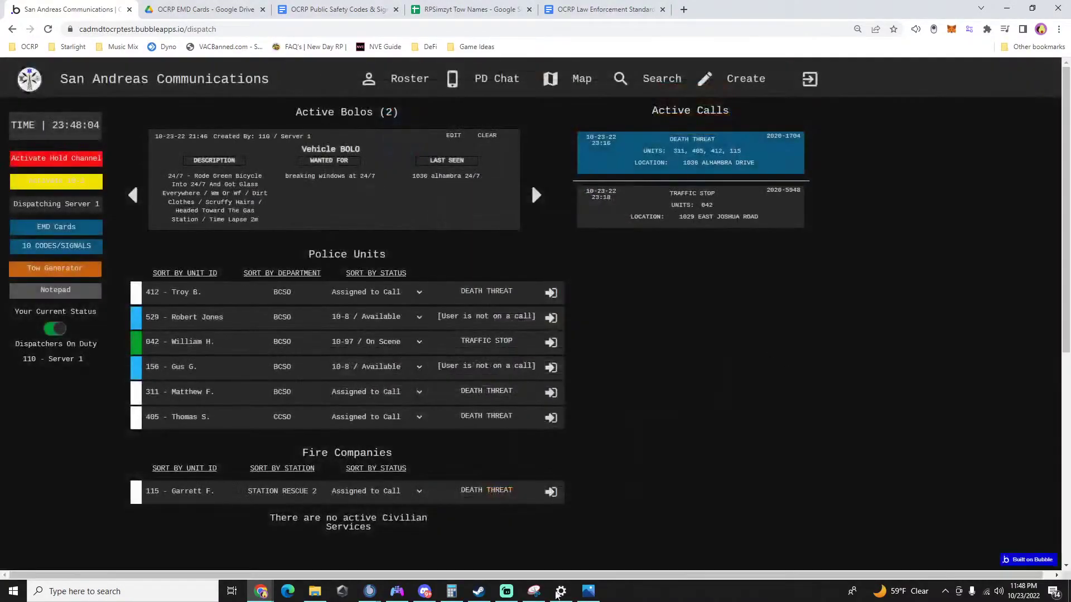
Switch to the dispatch map image, examine the area around 3030 by Great Ocean Highway and Route 13, and return to the dispatch board.
{"action": "left_click", "coordinate": [590, 592]}
{"action": "scroll", "coordinate": [322, 237], "scroll_direction": "up", "scroll_amount": 5}
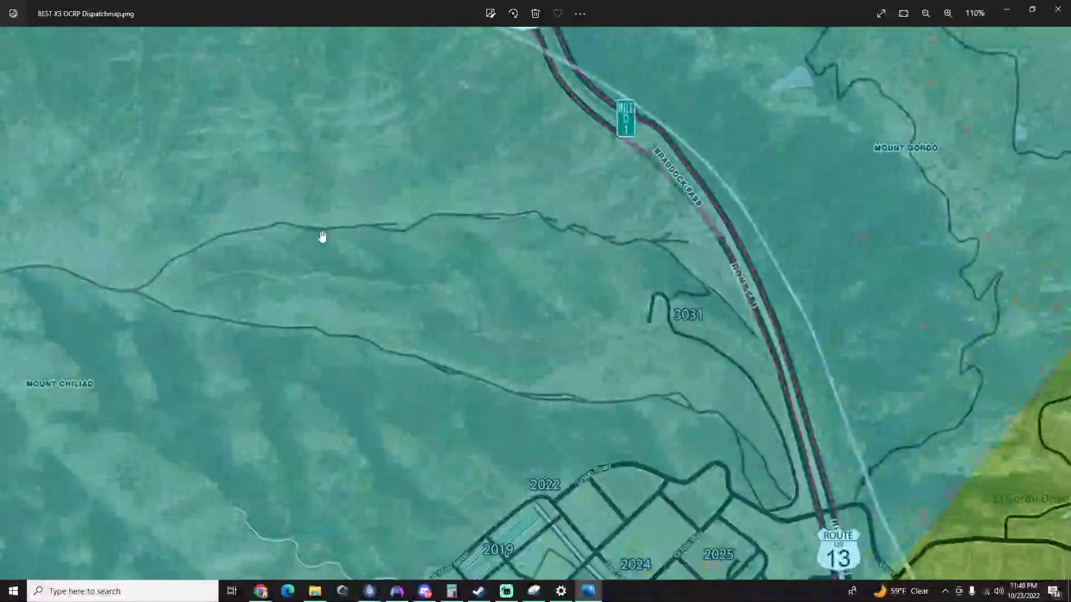
{"action": "left_click_drag", "start_coordinate": [322, 237], "coordinate": [424, 437]}
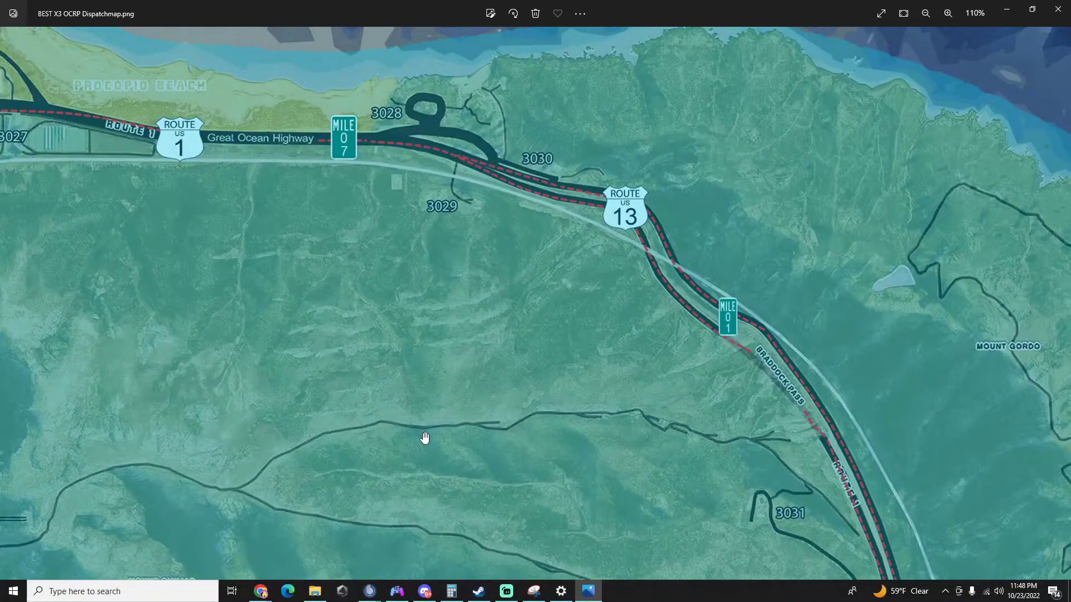
{"action": "left_click", "coordinate": [594, 591]}
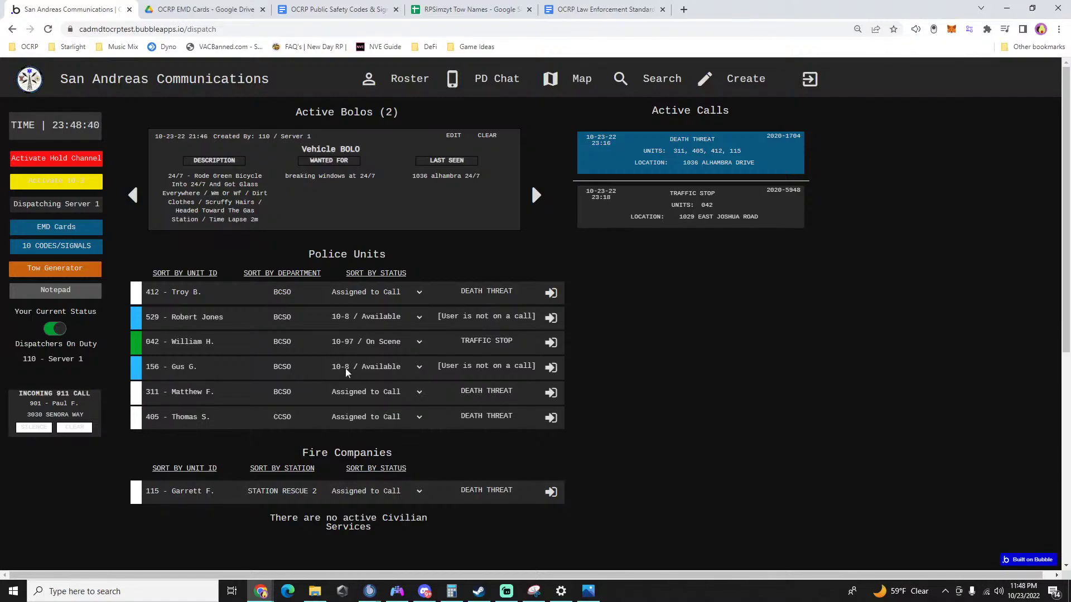
Change the status of police unit 156 to take the unit off the active units list.
{"action": "left_click", "coordinate": [369, 366]}
{"action": "left_click", "coordinate": [357, 423]}
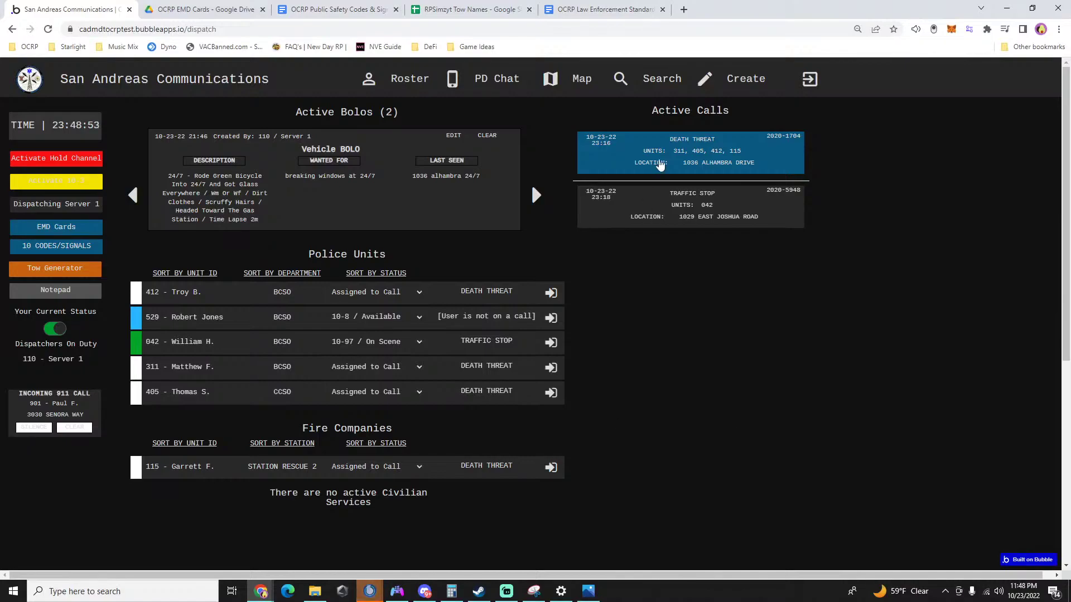
{"action": "left_click", "coordinate": [680, 215]}
{"action": "left_click", "coordinate": [710, 117]}
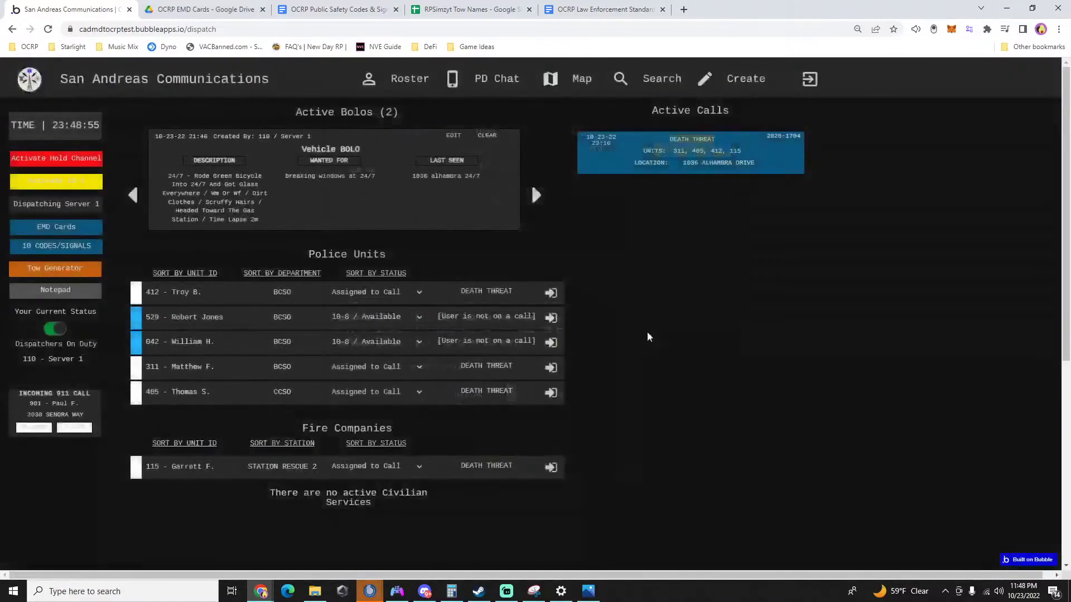